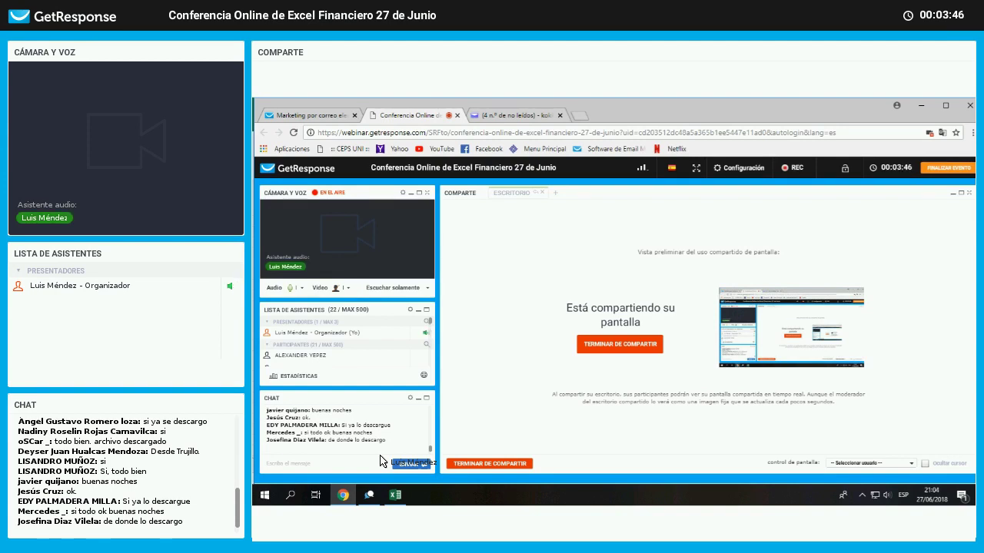
- Switch to the Plantilla Webinar 27.6.18 workbook in Excel, review the amortization systems on the CONCEPTOS sheet and open the EJEMPLO 1 sheet
left_click(395, 499)
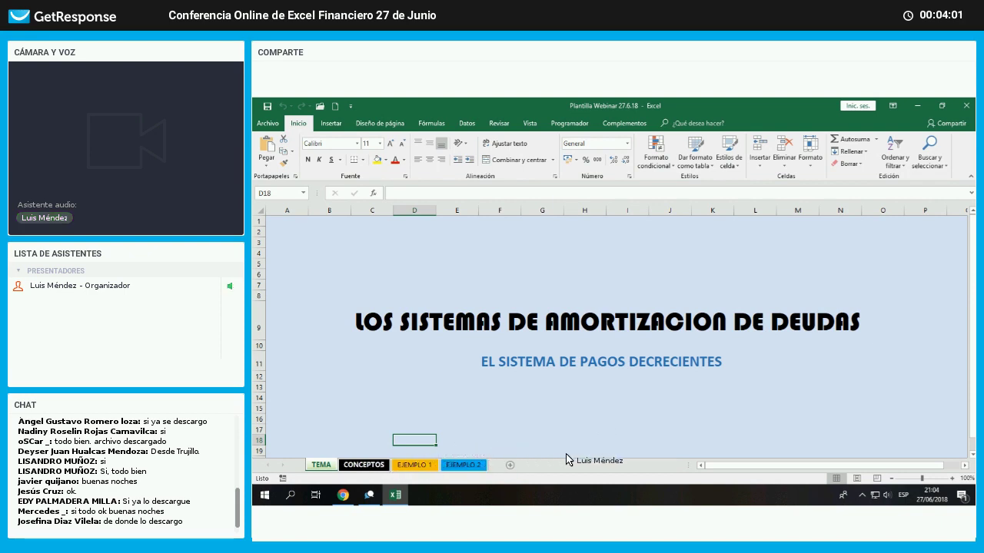
key("ctrl+Page_Down")
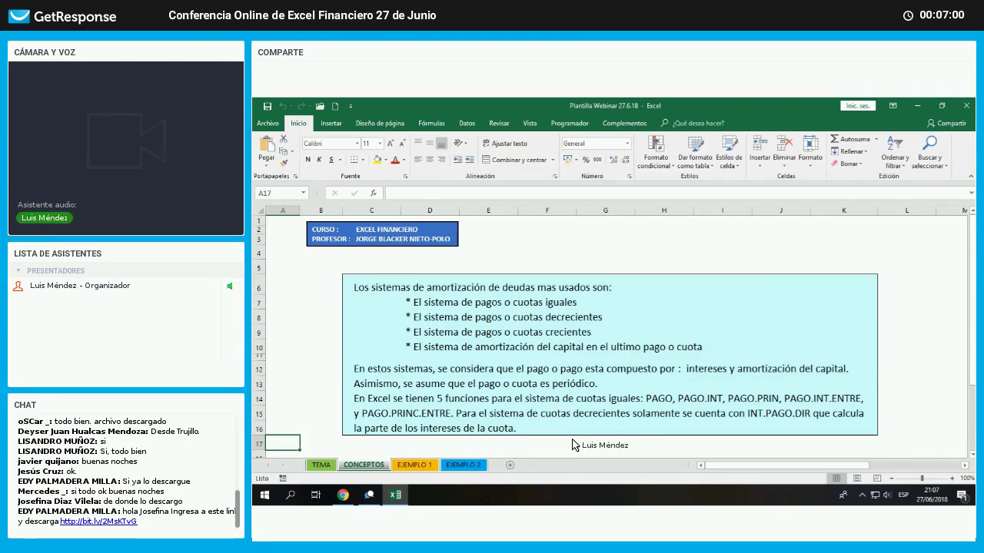
left_click(453, 386)
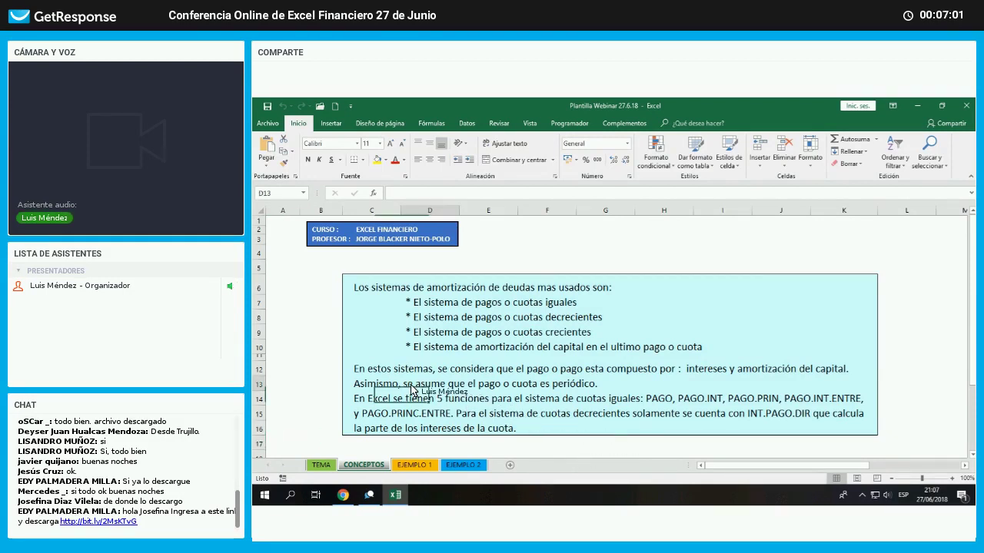
left_click(678, 387)
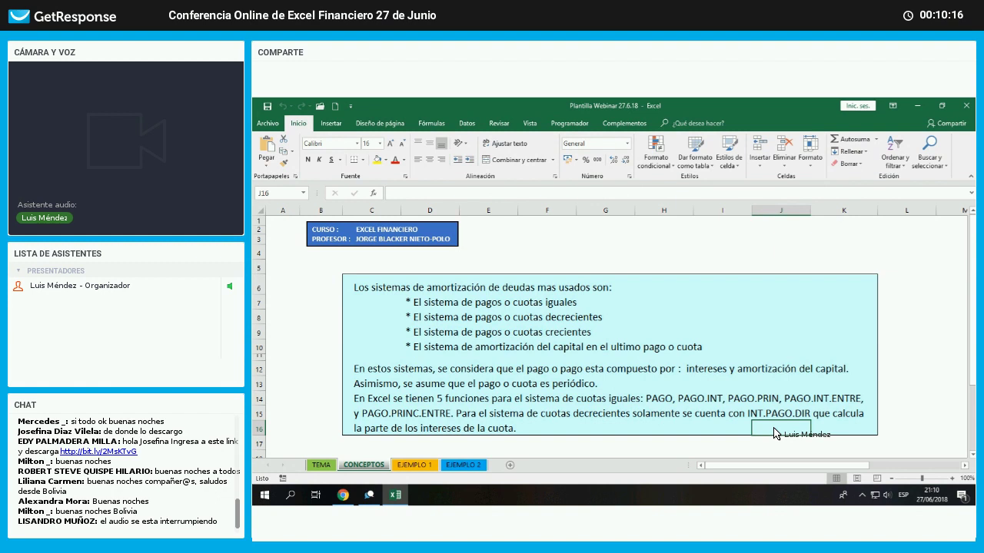
left_click(422, 467)
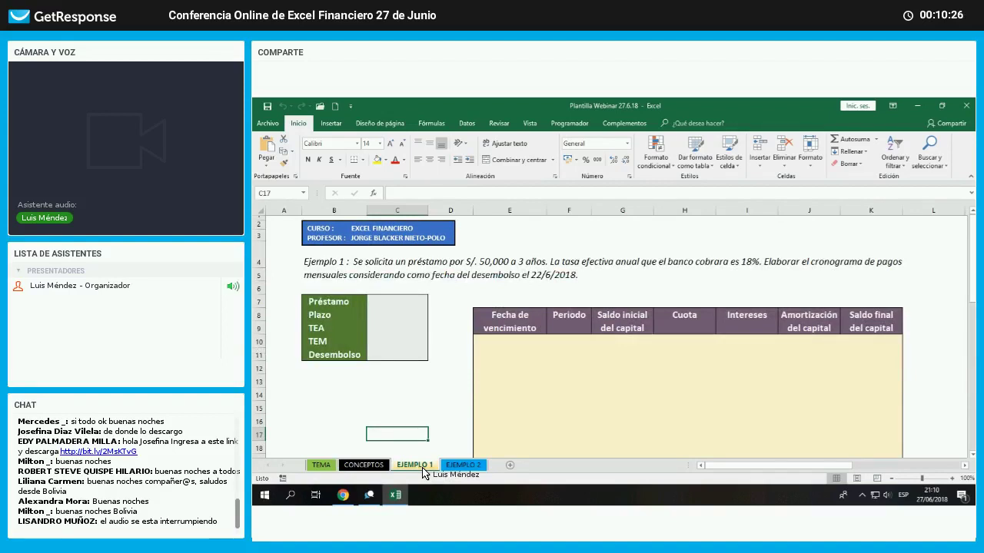
left_click(343, 495)
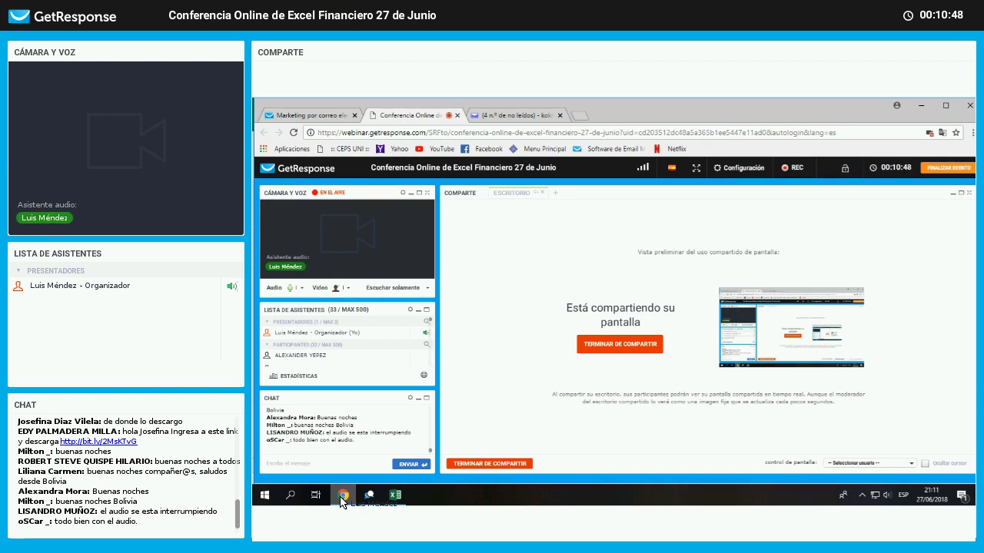
left_click(319, 468)
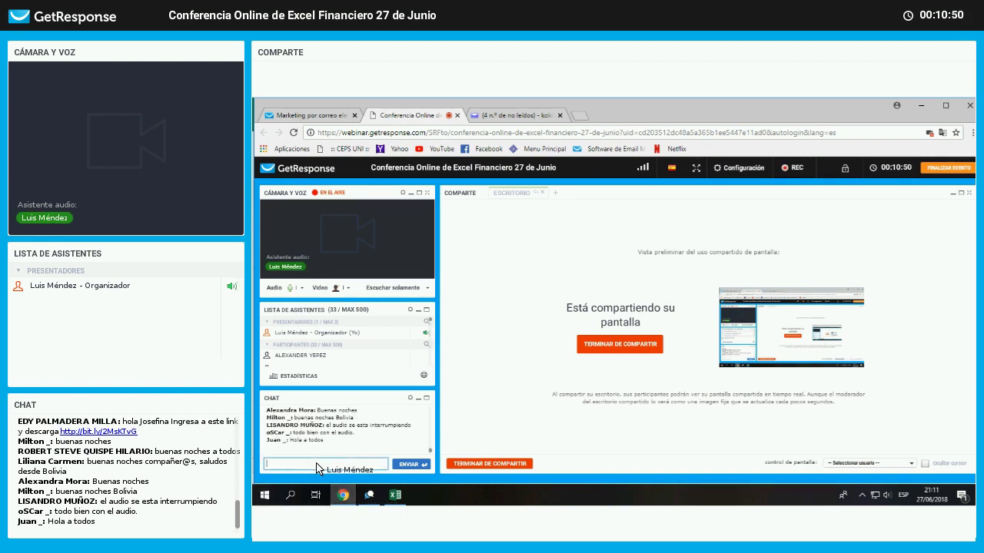
right_click(318, 466)
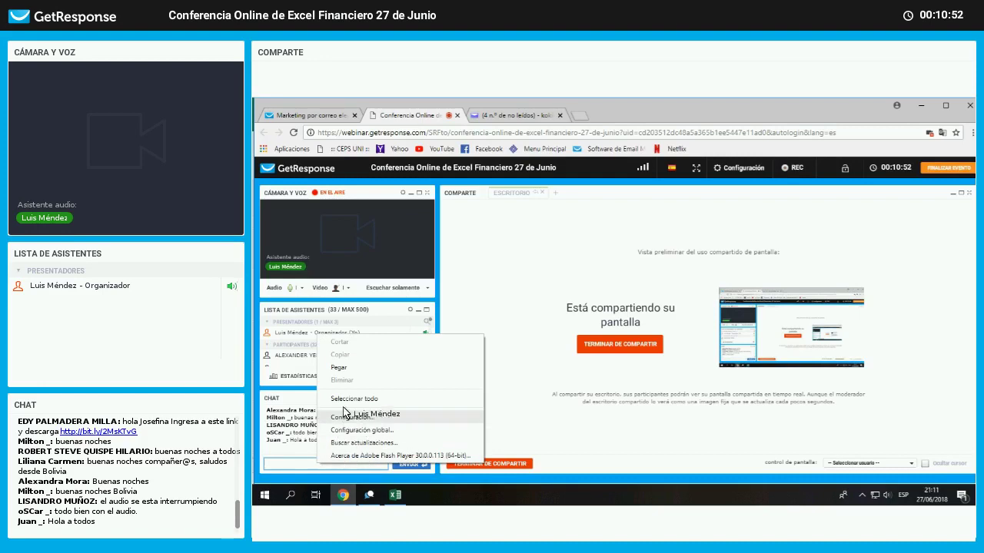
left_click(344, 369)
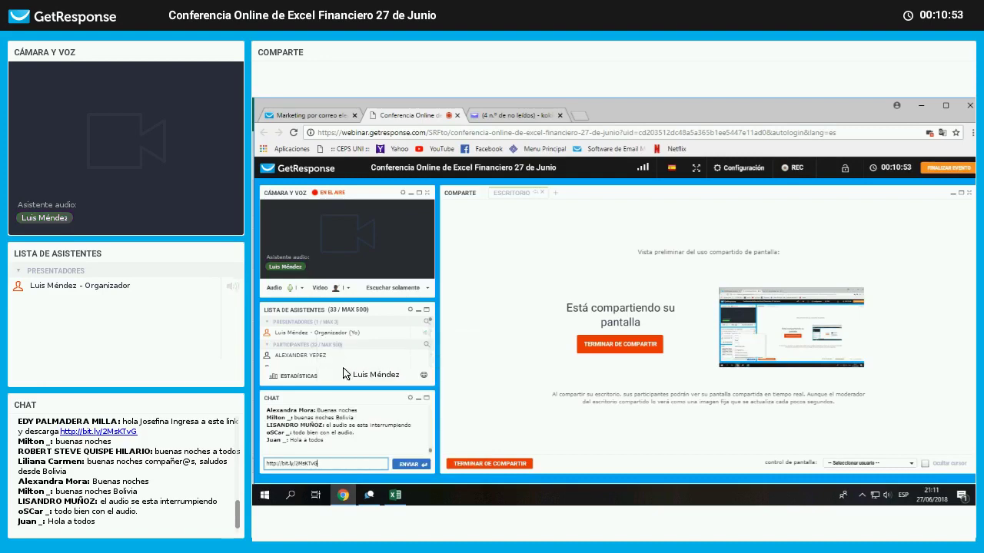
left_click(408, 465)
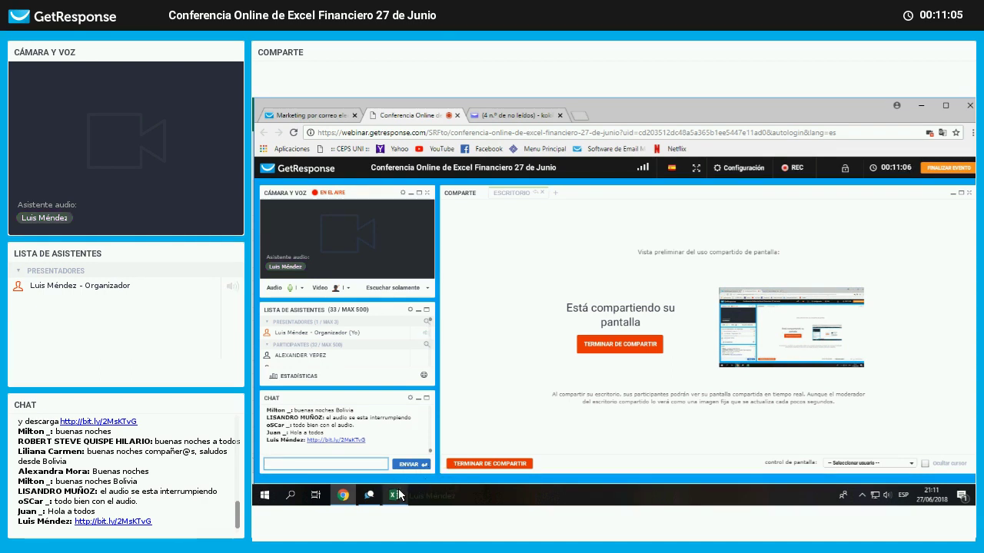
- Return to the Excel workbook and enter 50,000 as the Préstamo amount in C7 of the EJEMPLO 1 sheet
mouse_move(398, 498)
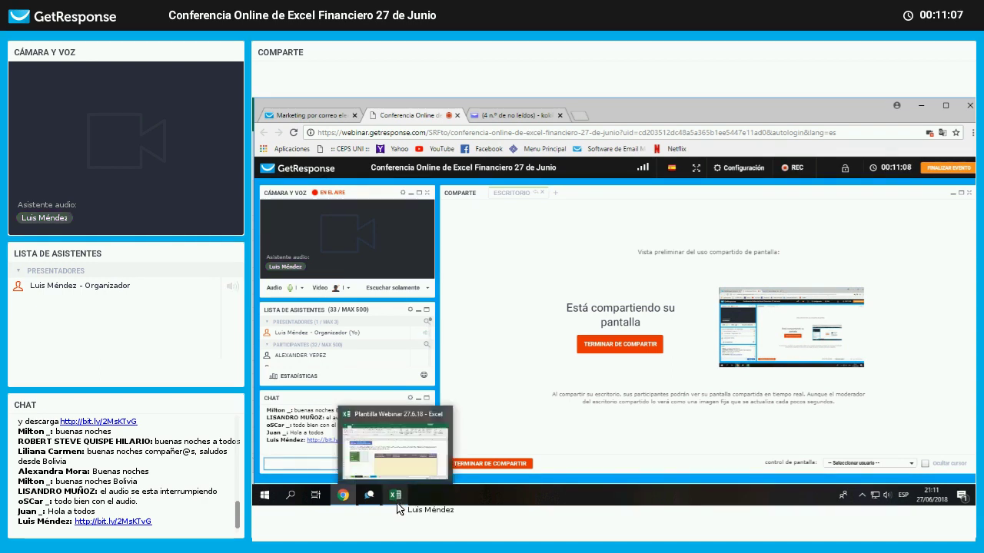
left_click(388, 419)
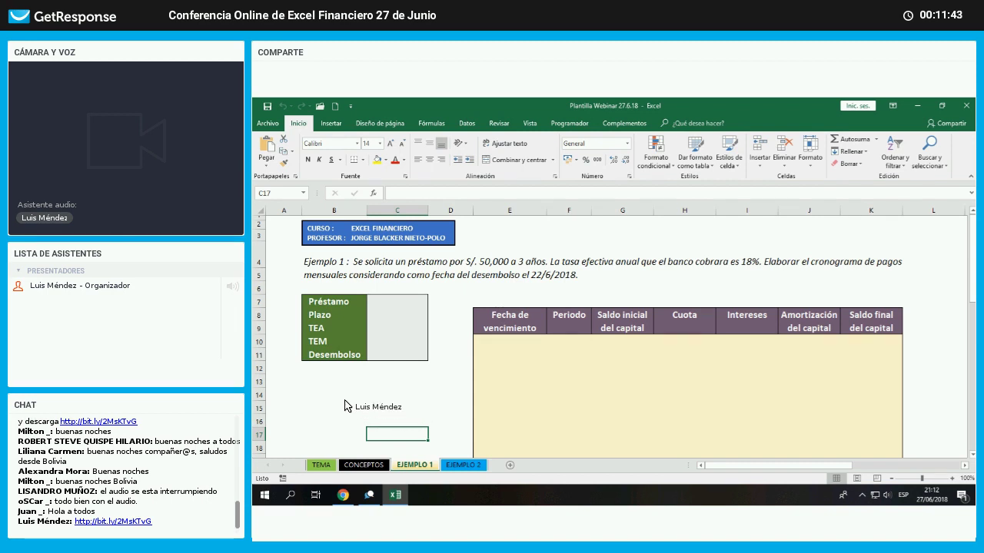
left_click(397, 302)
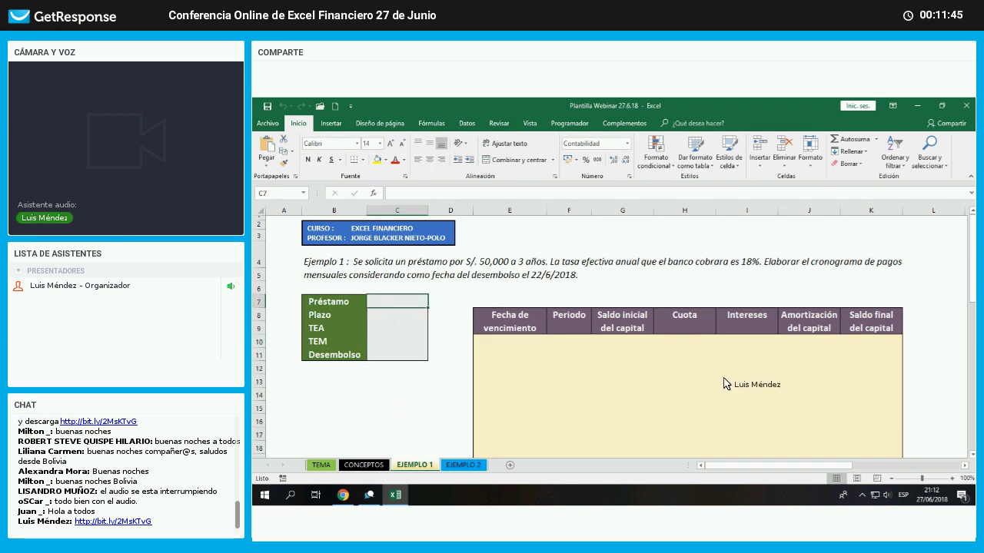
type("50,000")
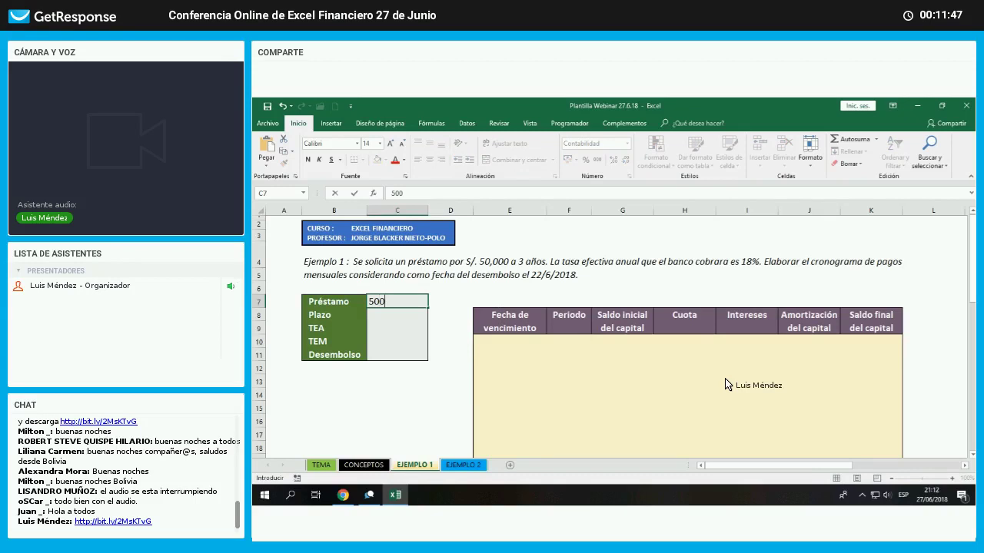
key("Return")
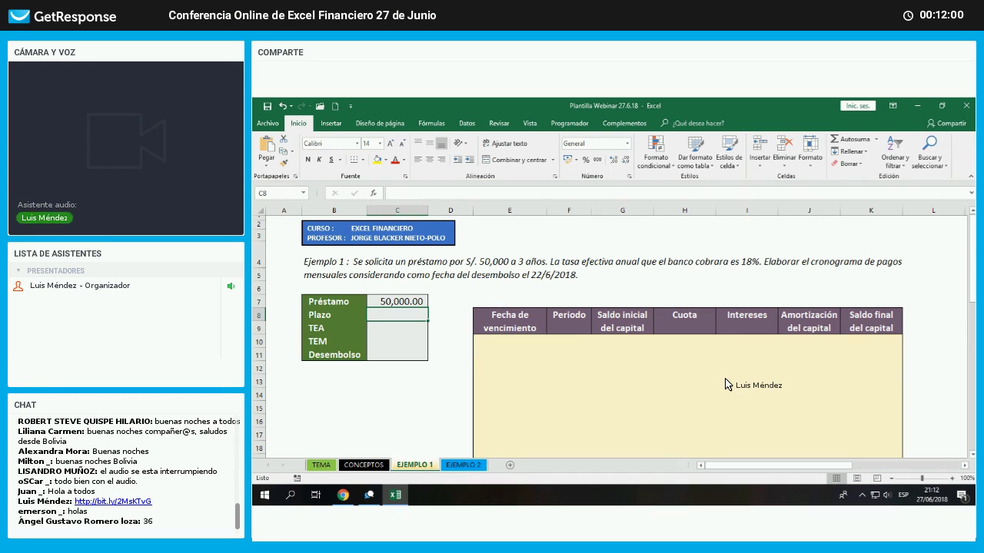
- Calculate the Plazo in C8 with +3*12 and label it "meses" in D8
type("+3*")
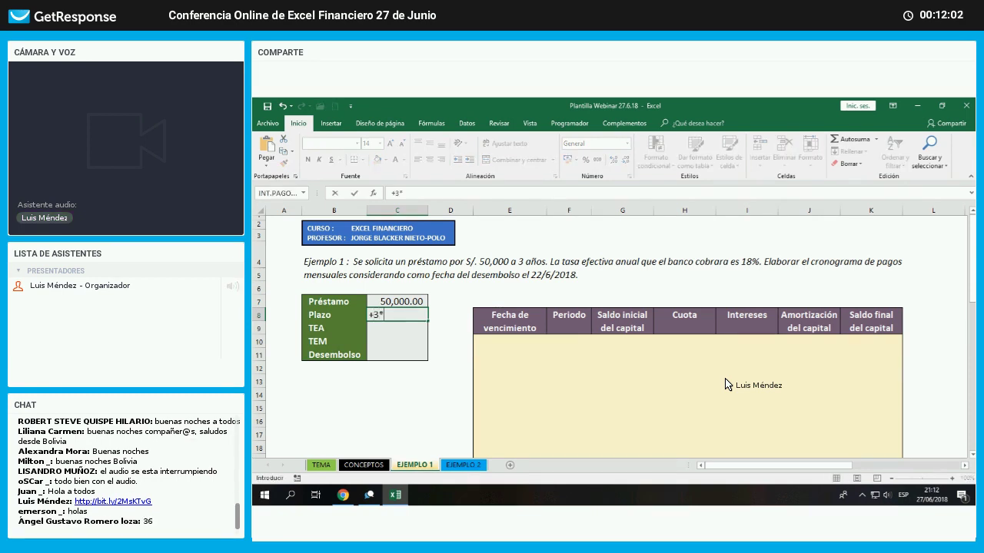
type("12")
key("Return")
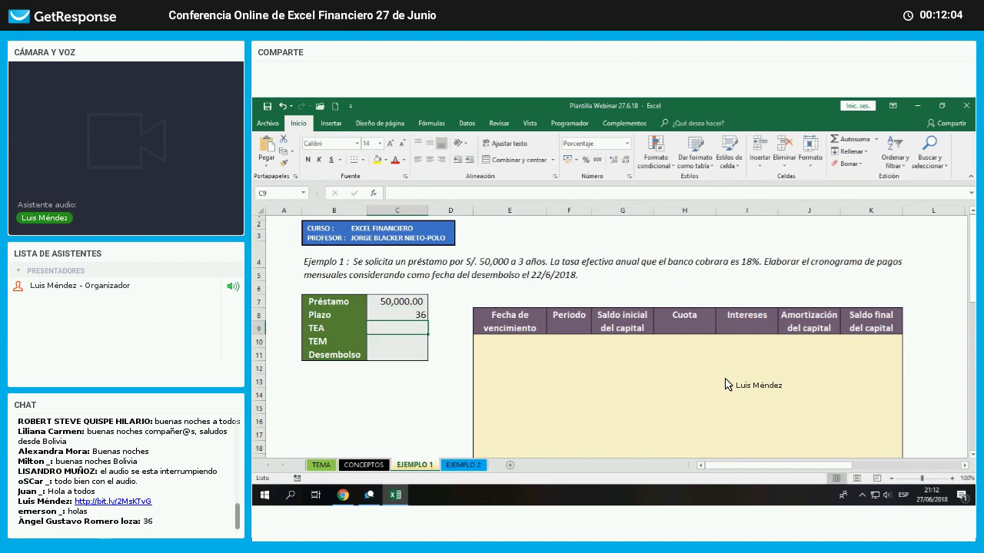
key("Up")
key("Right")
type("meses")
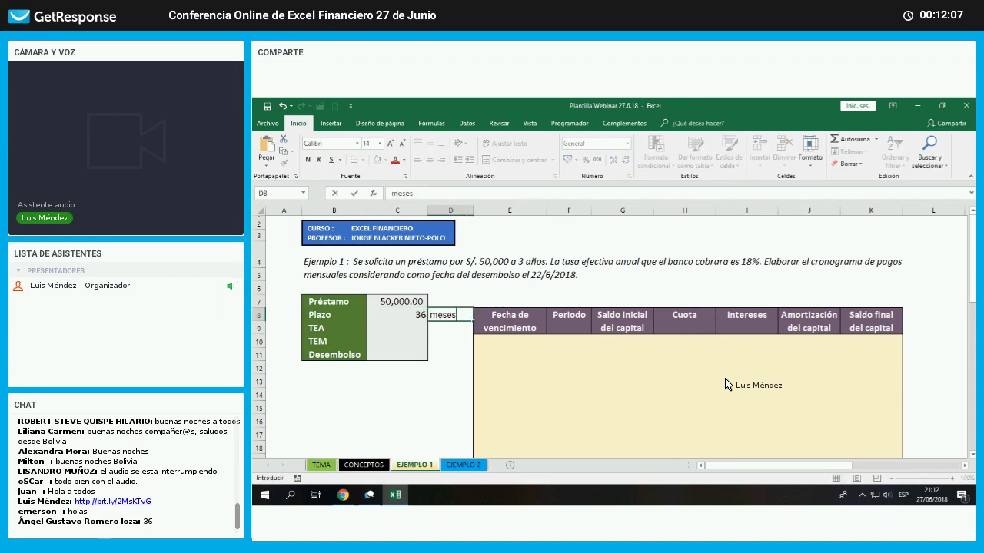
key("Return")
- Enter 18% as the TEA in C9
key("Left")
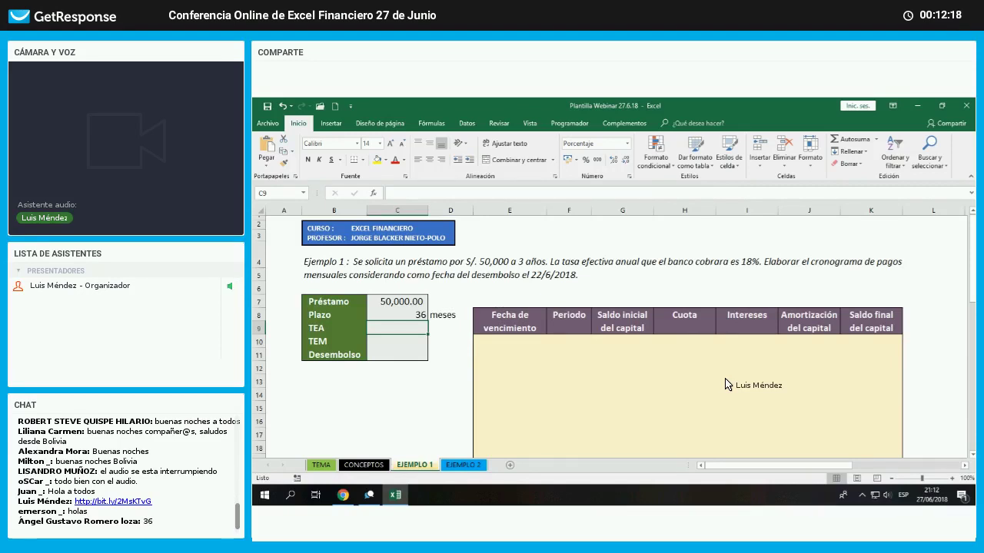
type("18%")
key("Return")
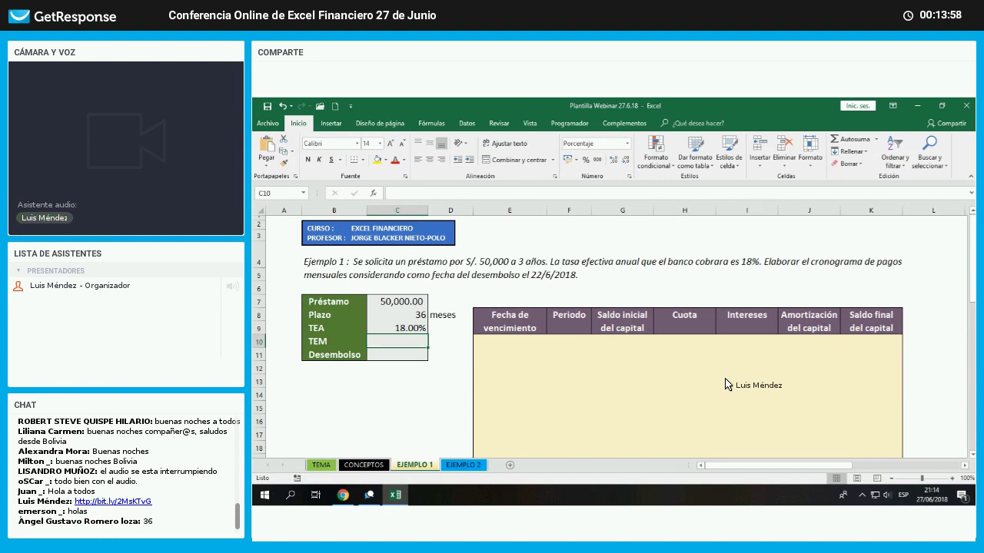
- Write the equivalent-rate formula as the text "ieq = (1+i)^(a/b) - 1" in B13, below the loan data table
key("Down")
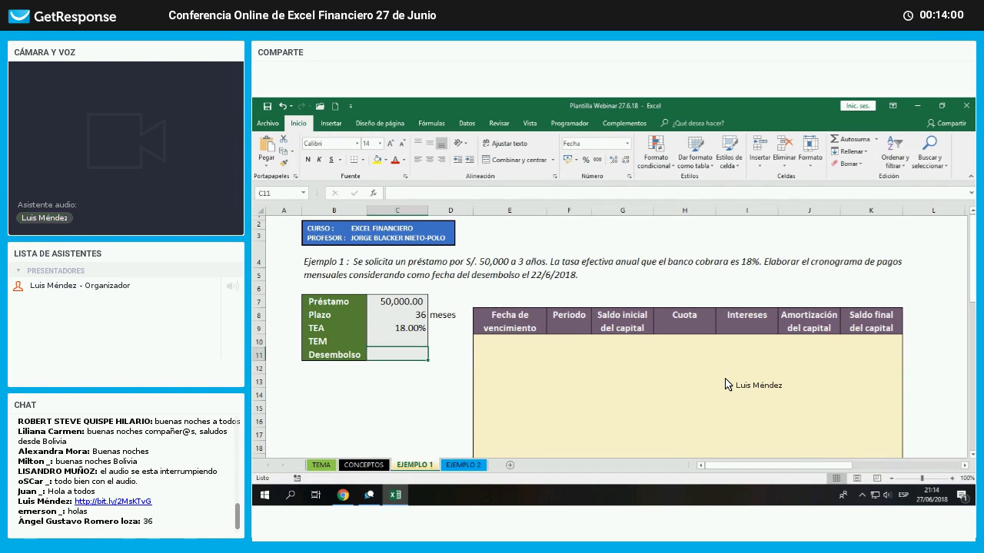
key("Down")
key("Down")
key("Left")
type("ieq")
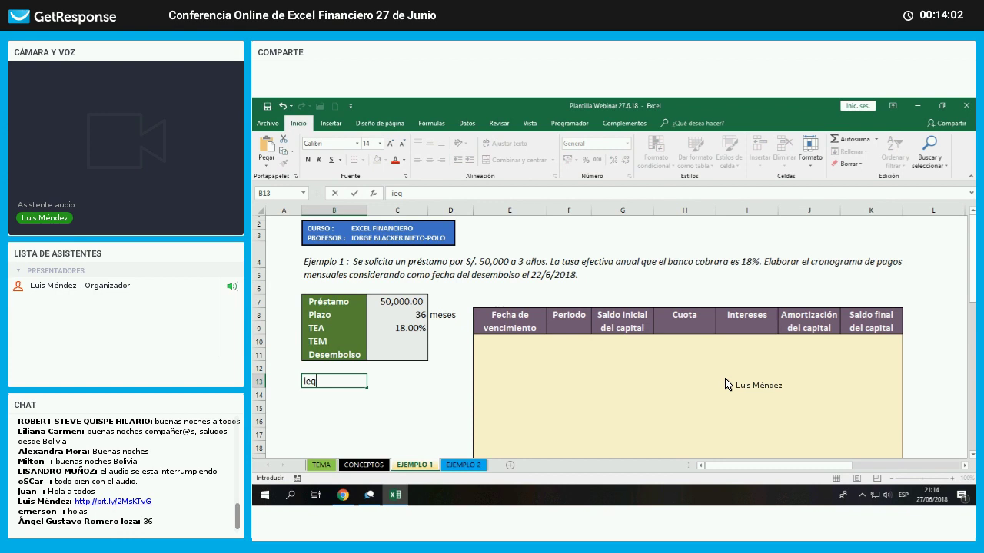
type(" =")
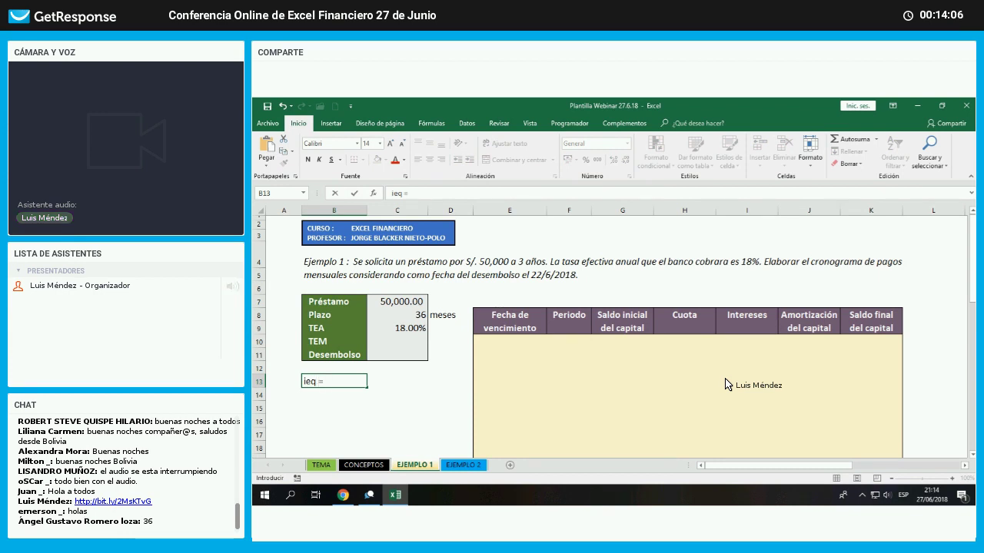
type(" (")
type("1+")
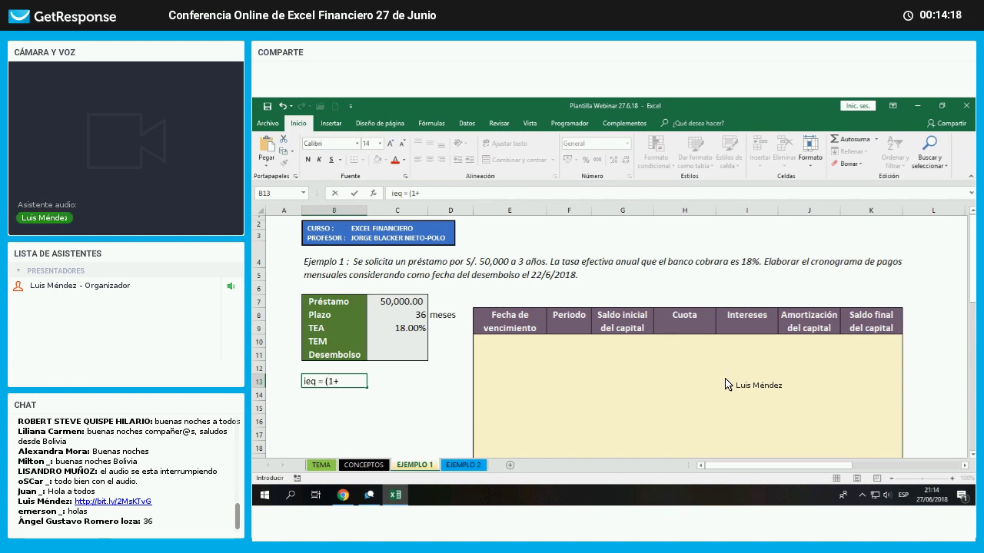
type("i)^(a")
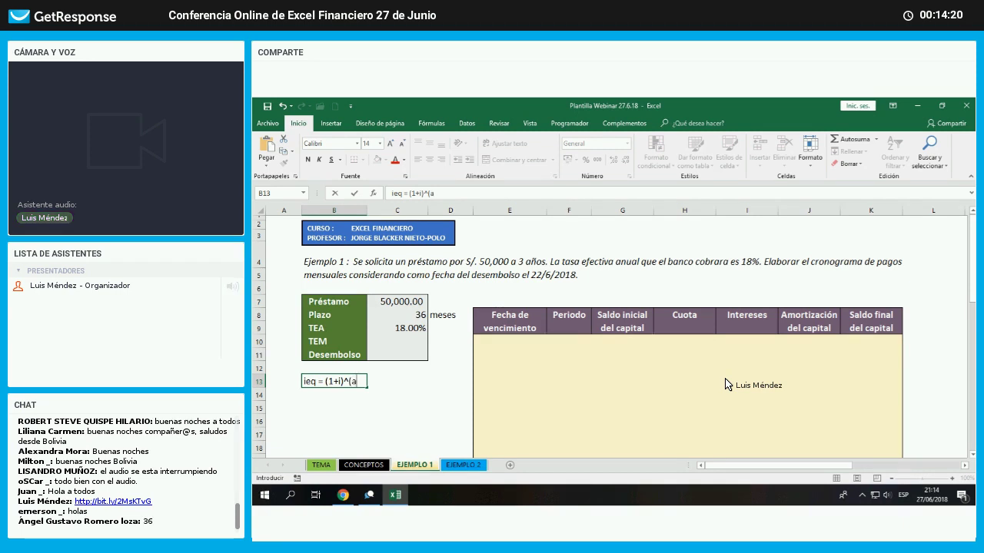
type("/b) - 1")
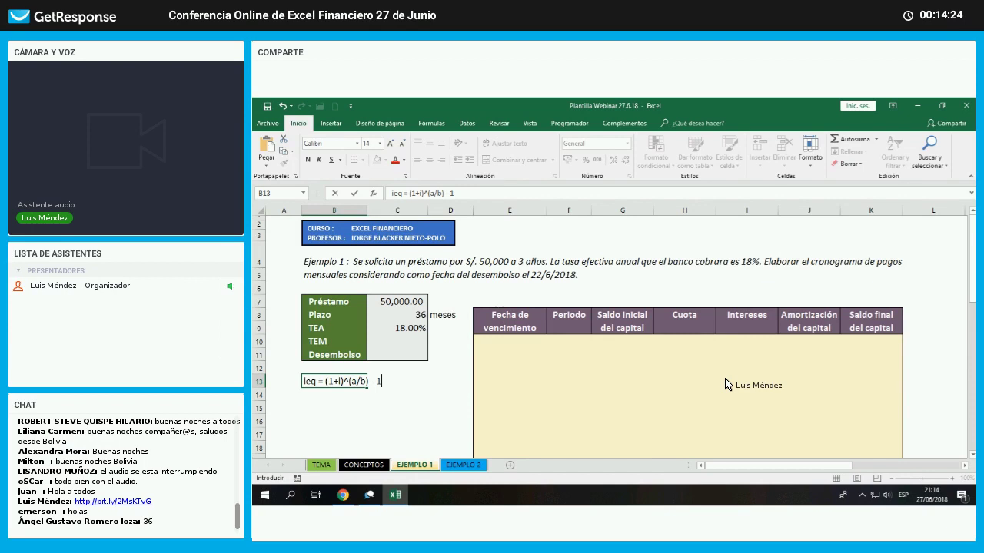
key("Return")
- Add the formula legend entries "ieq = tasa equivalente" in B15 and "i = tasa conocida" in B16
key("Return")
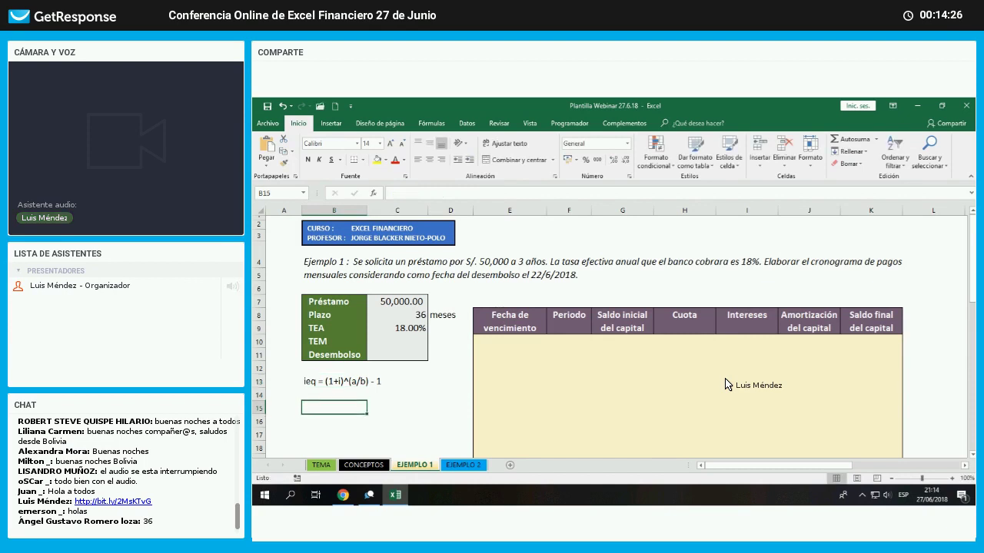
type("ieq = ")
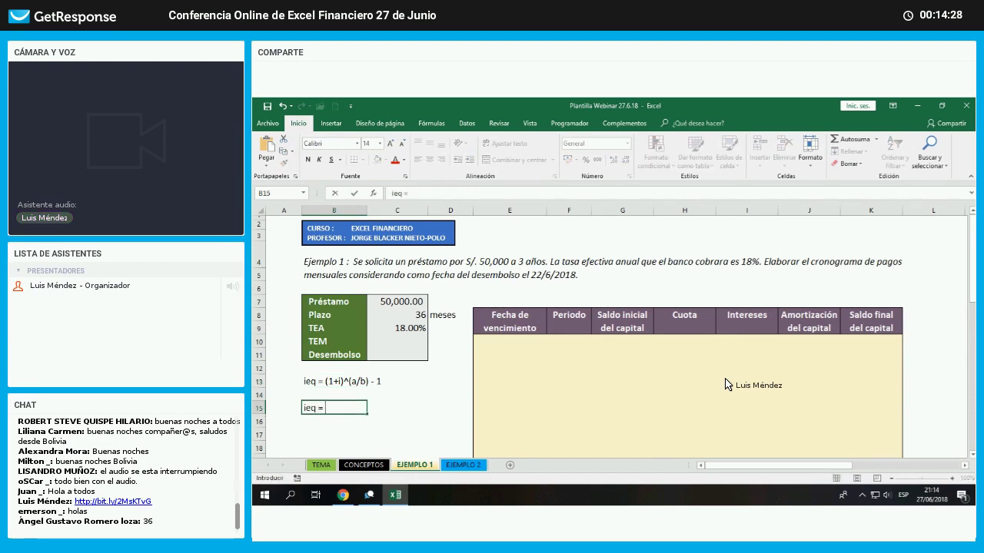
type("tasa equ")
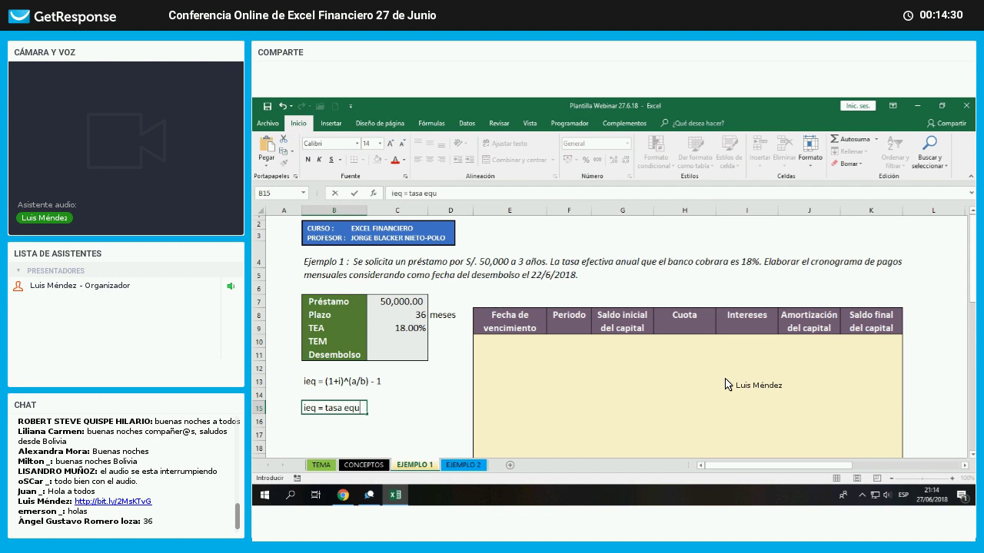
type("ivalente")
key("Return")
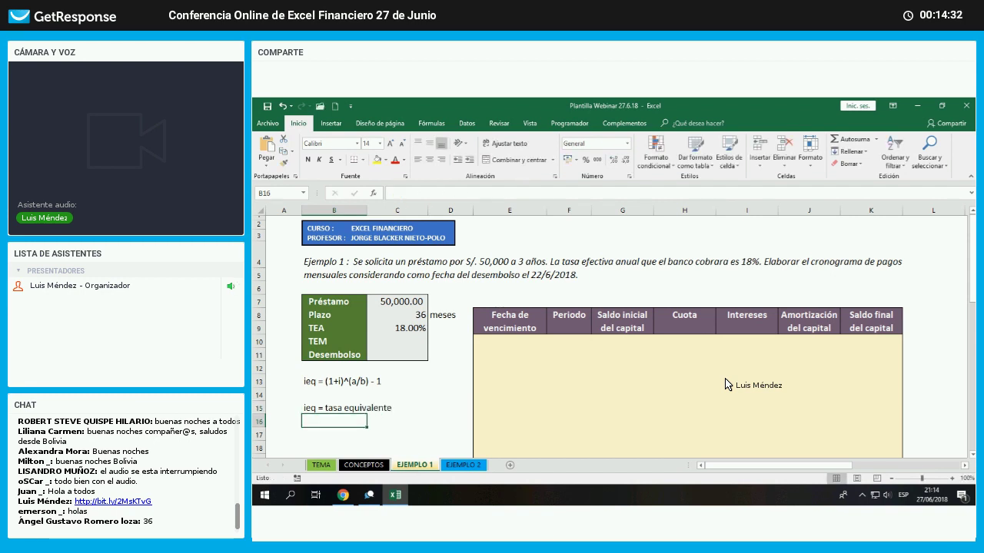
type("i = ")
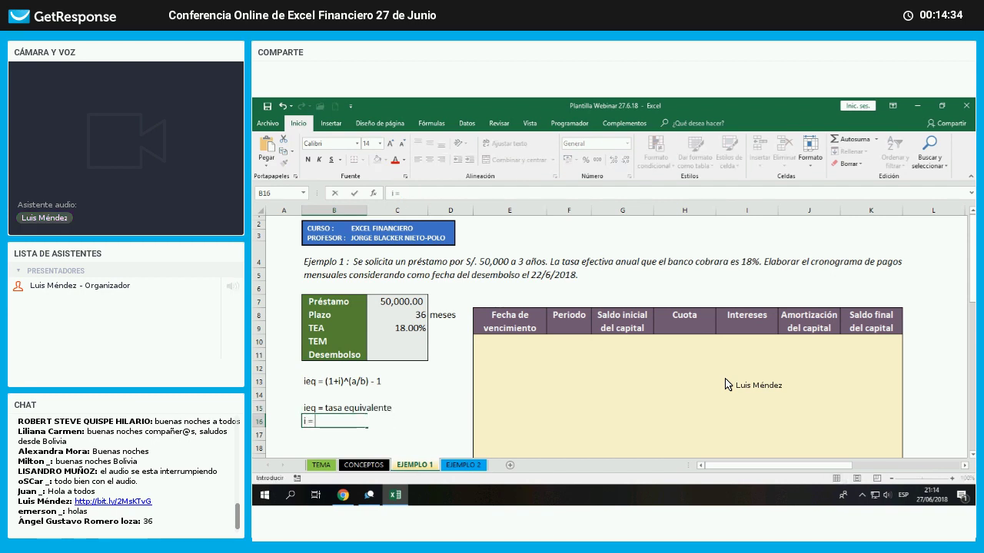
type("tasa conocida")
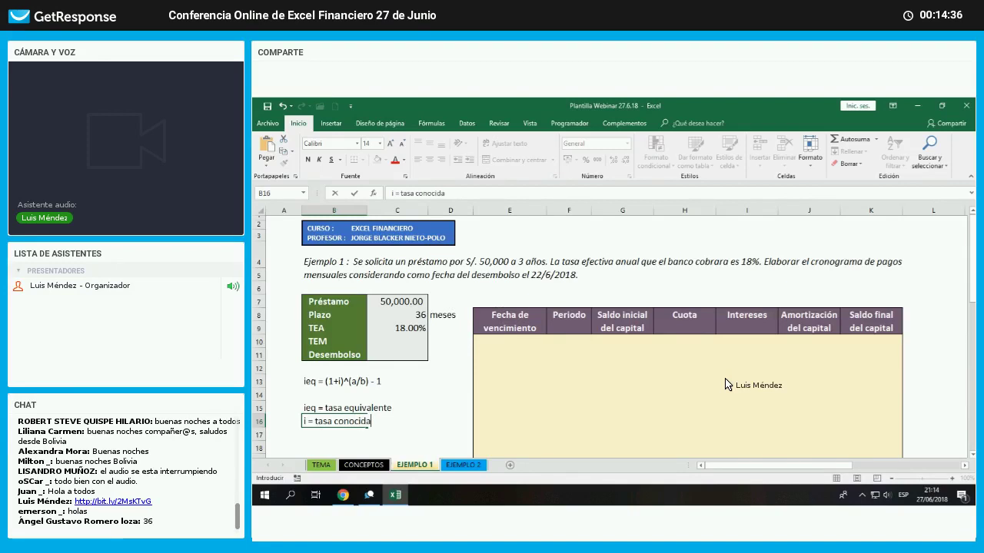
key("Return")
- Add the formula legend entry "a = periodo en dias de la tasa ieq." in B17
type("a")
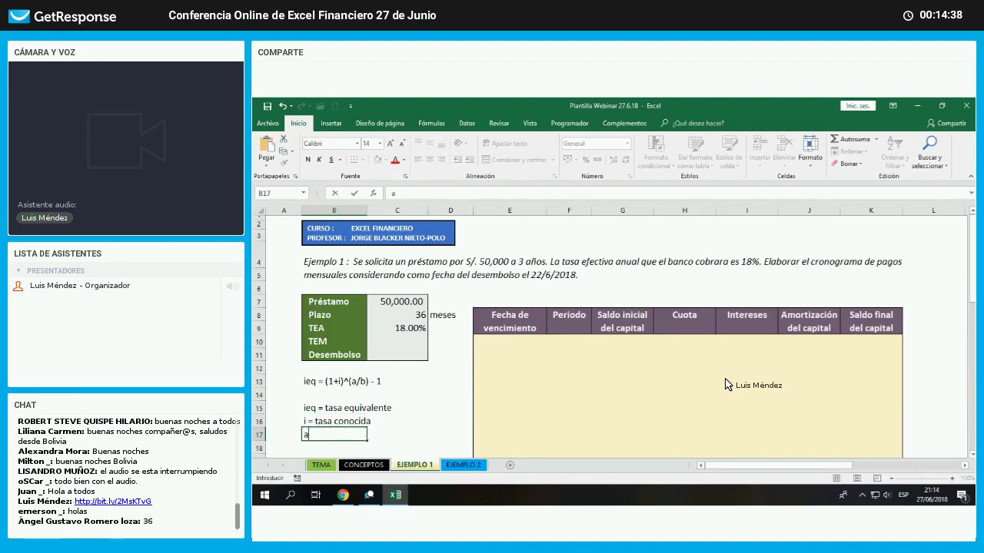
type(" = periodo")
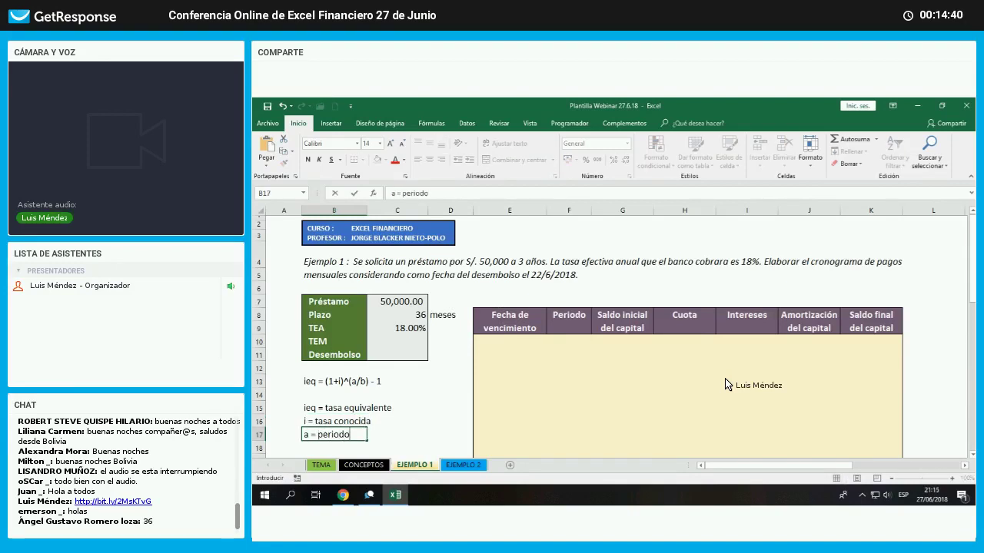
type(" en dias de la tasa eq")
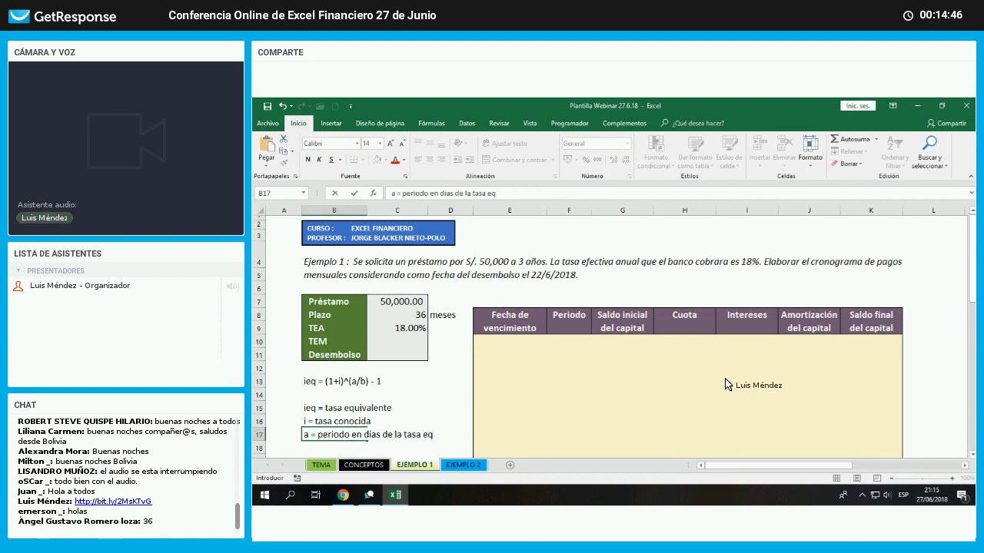
key("BackSpace")
key("BackSpace")
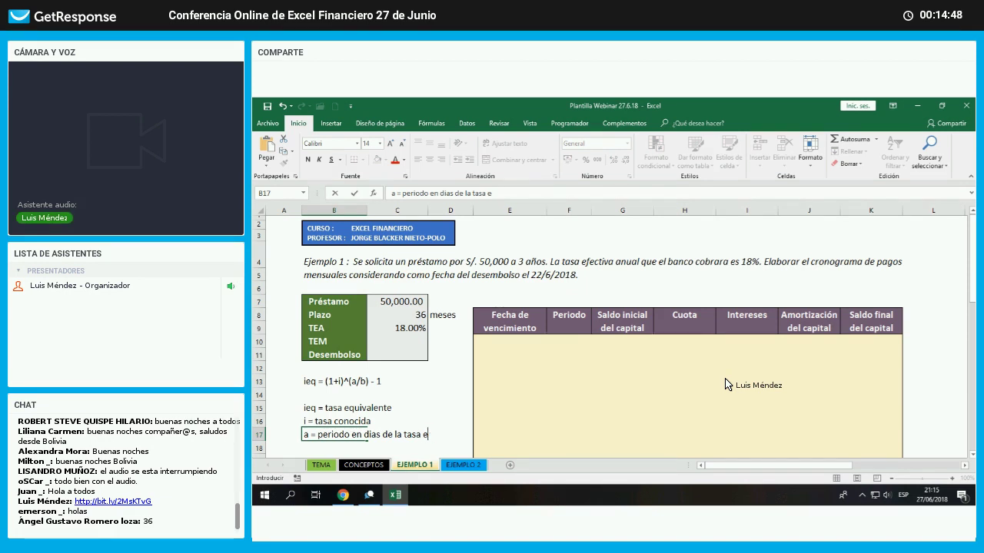
type("ieq.")
key("Return")
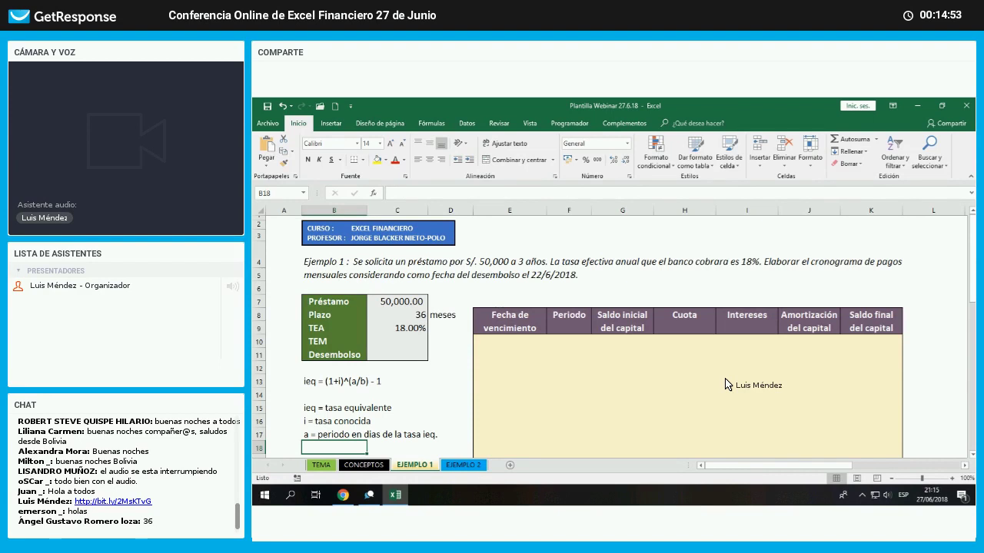
- Add the formula legend entry "b = periodo en dias de la tasa conocida" in B18
type("b = periodo en d")
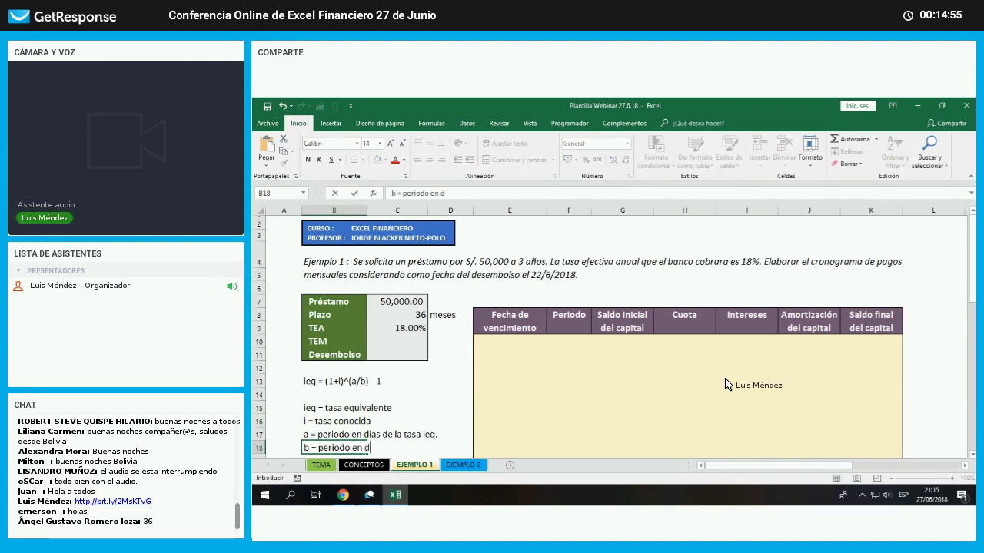
type("ias de la ta")
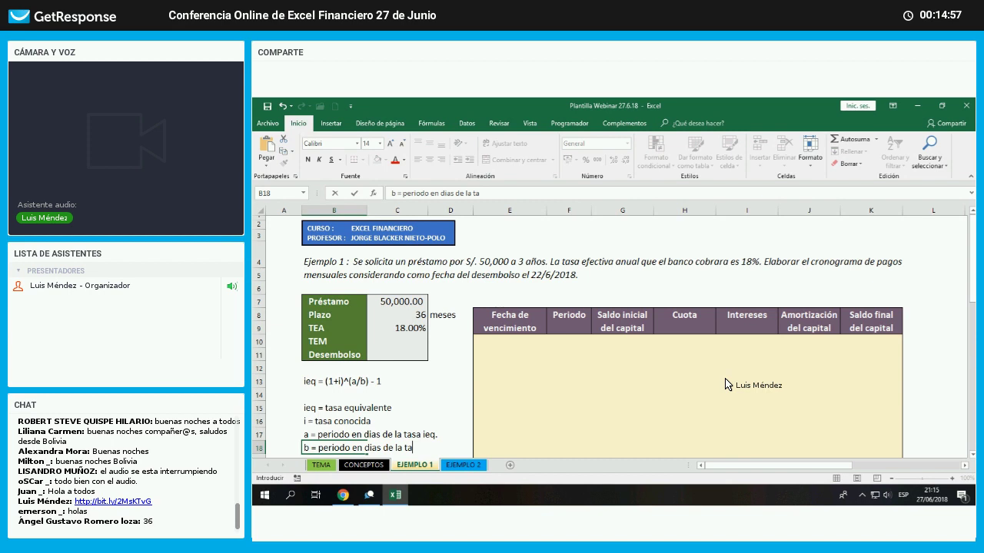
type("sa conocida")
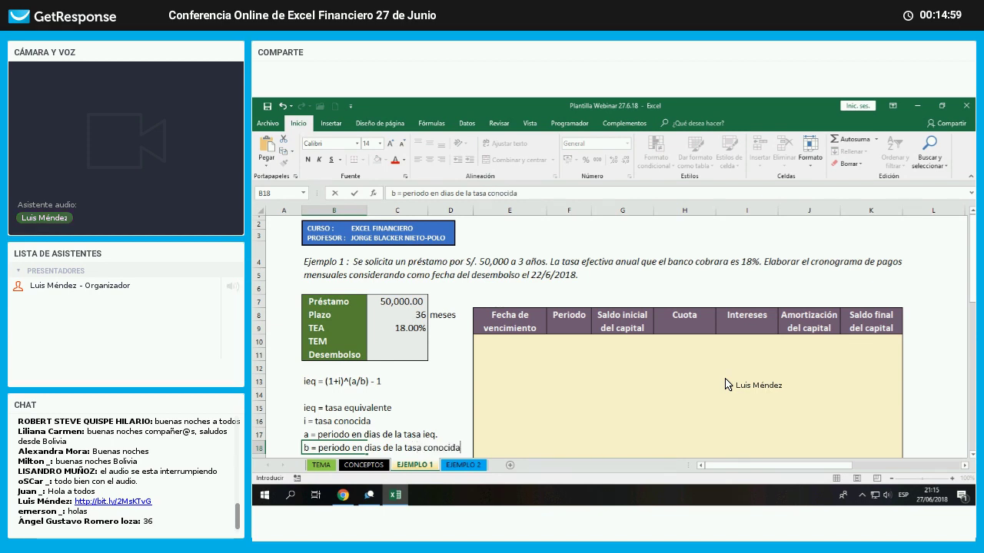
key("Return")
- Calculate the TEM in C10 from the TEA with the formula =(1+C9)^(30/360)-1
key("Up")
key("Up")
key("Up")
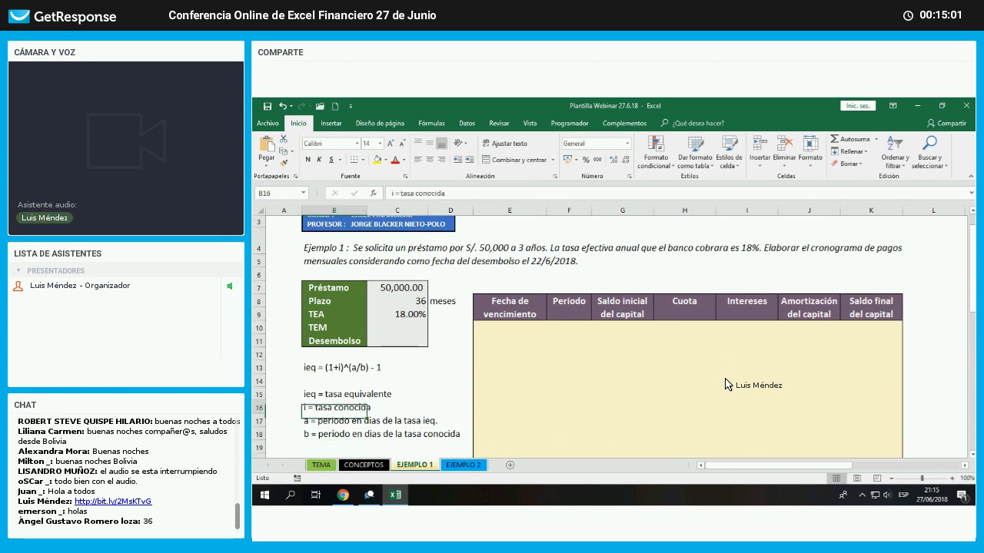
key("Up")
key("Up")
key("Up")
key("Up")
key("Up")
key("Up")
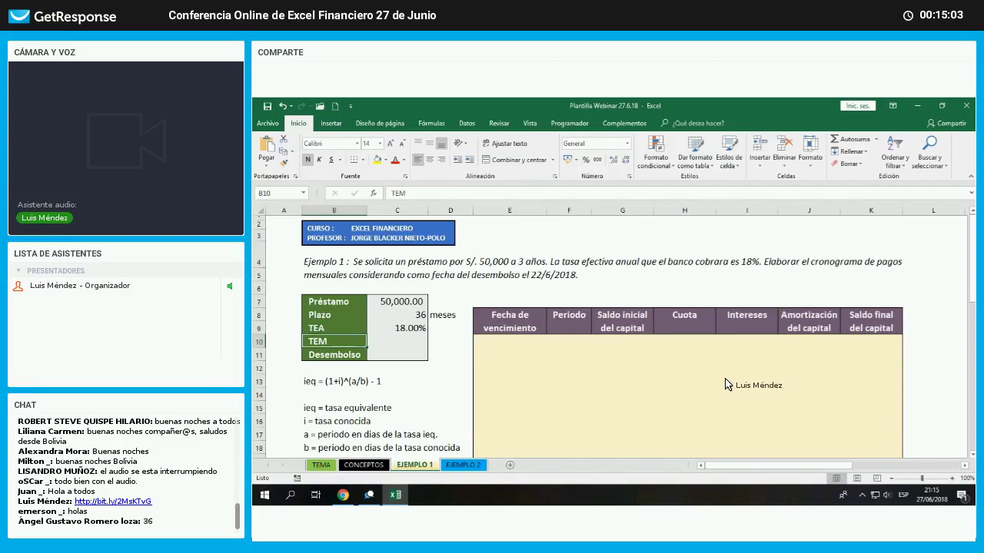
key("Right")
type("=(")
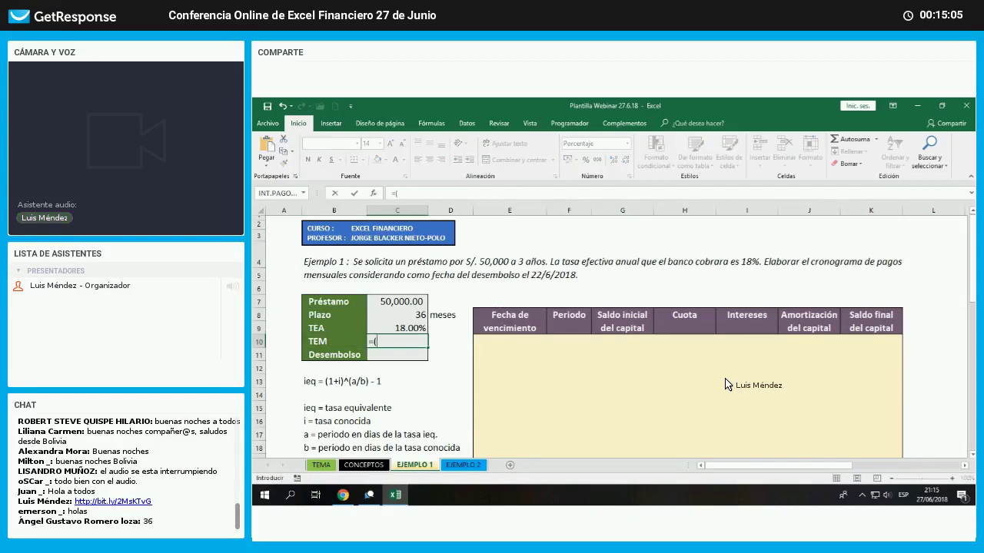
type("1+")
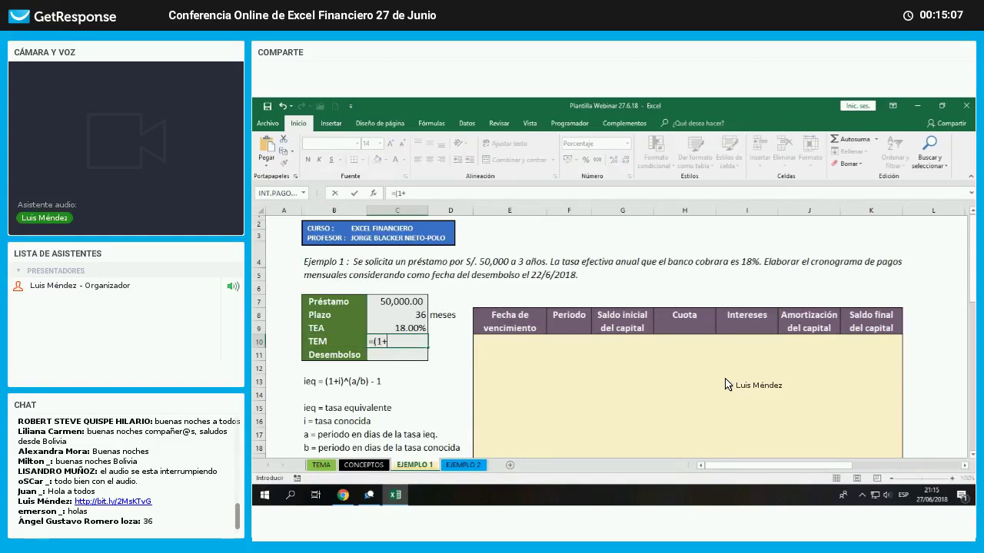
key("Up")
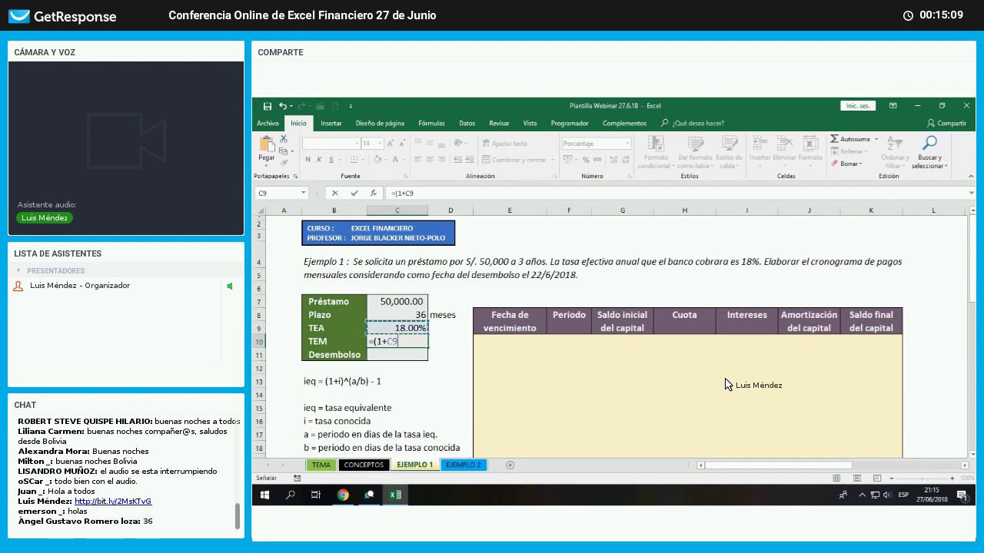
type(")")
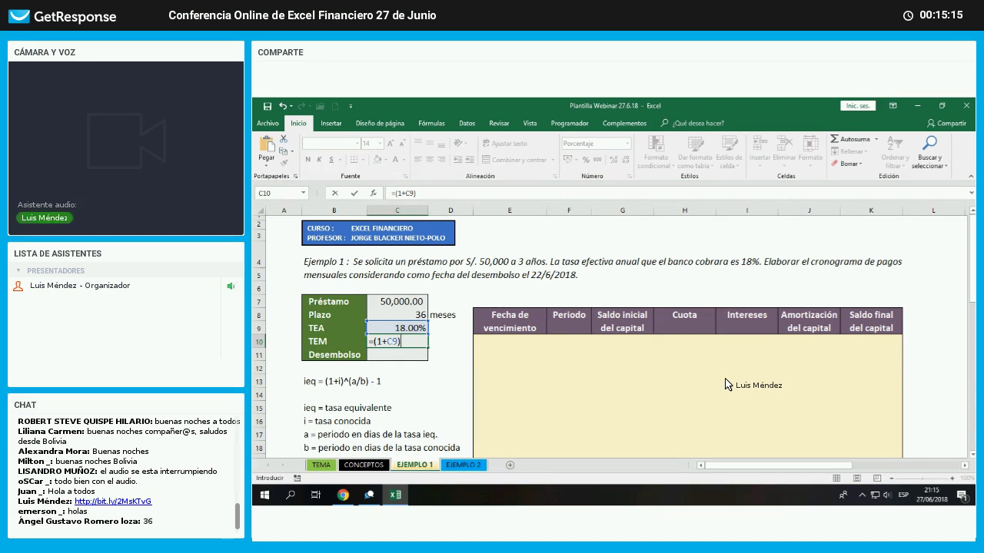
type("^(")
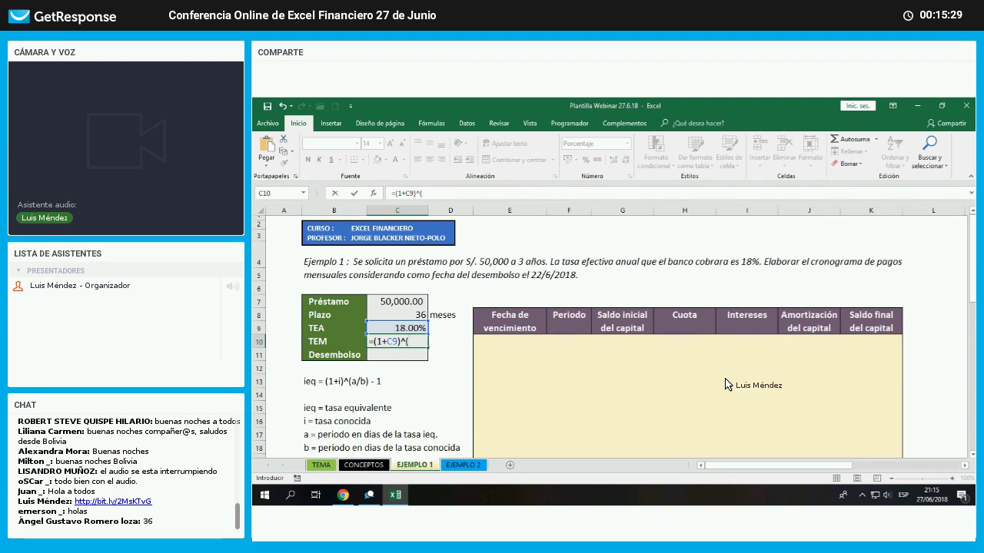
type("30")
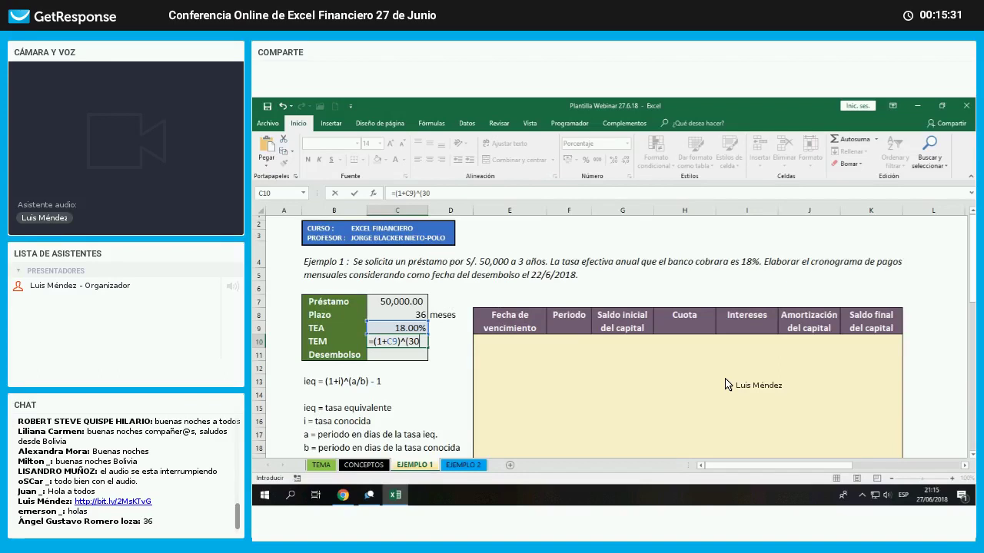
type("/")
type("360")
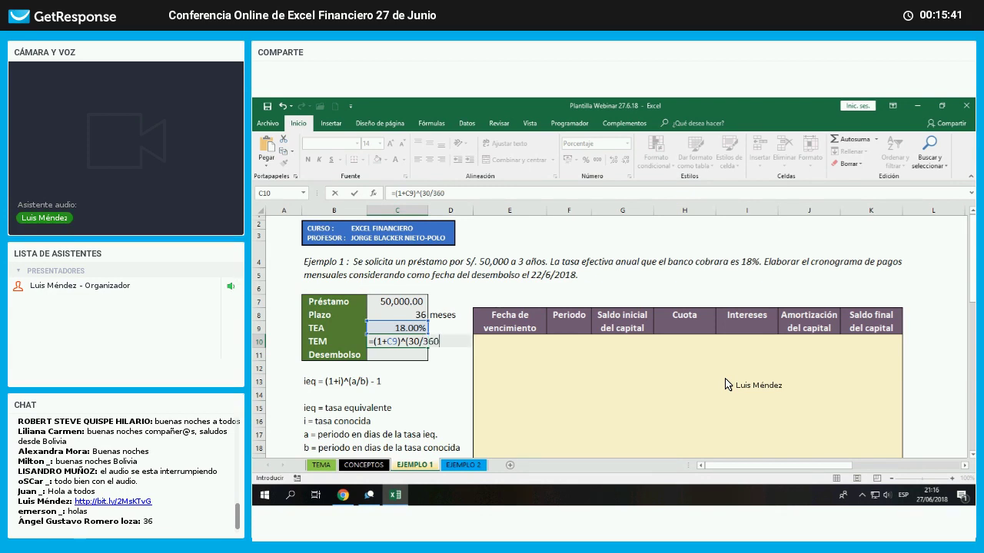
type(")-1")
key("Return")
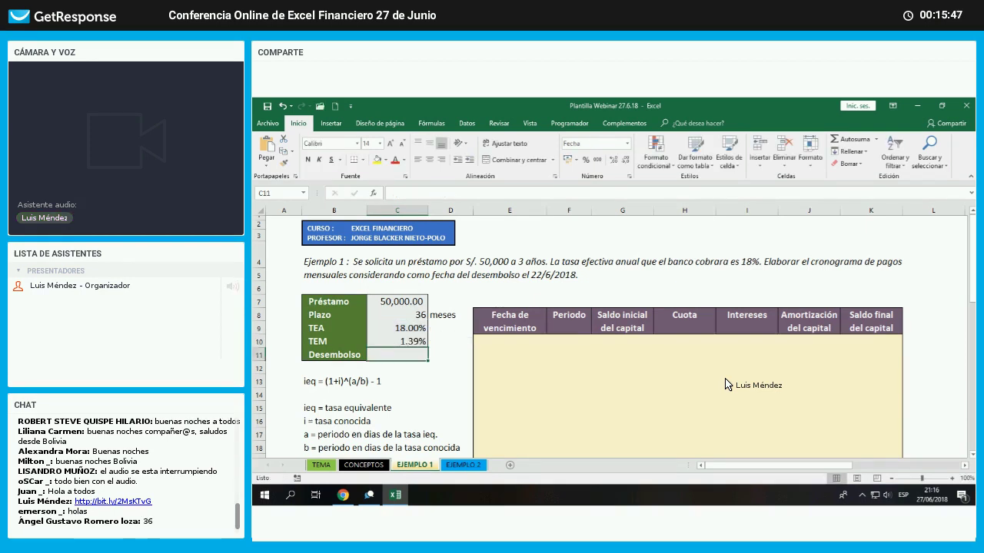
- Fill the equivalent-rate formula cells B13:C13 with yellow and increase the text's indent one level
left_click(333, 384)
left_click_drag(333, 384, 407, 384)
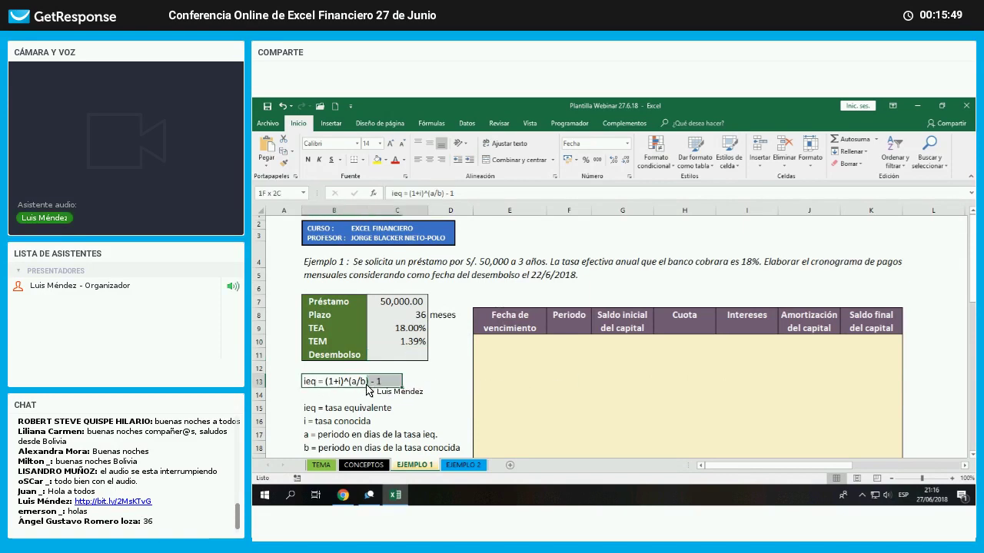
left_click(377, 159)
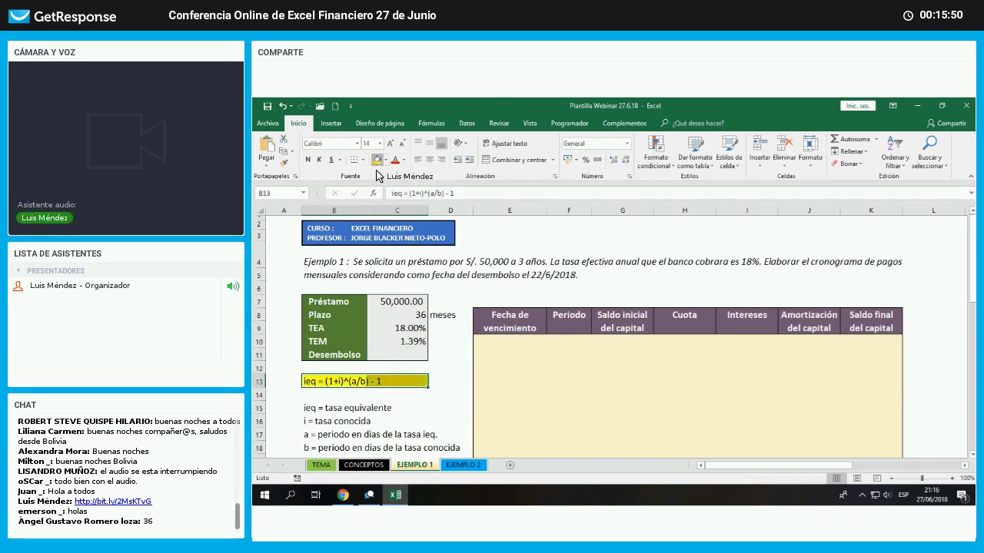
left_click(469, 159)
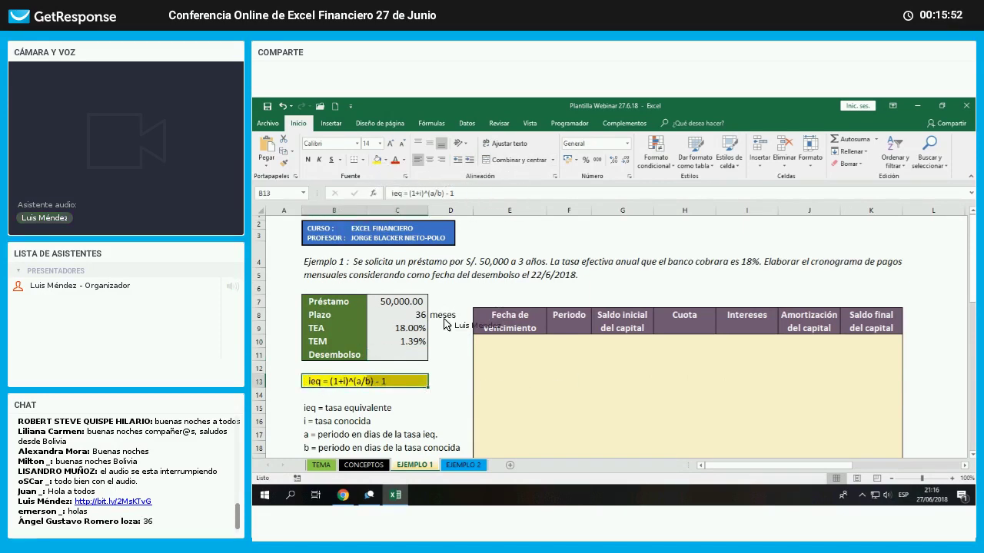
left_click(448, 408)
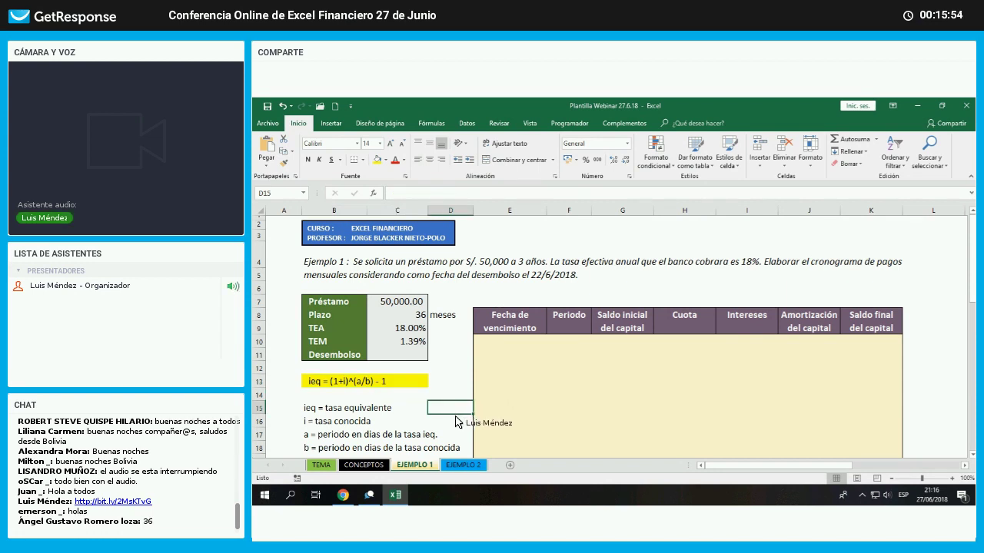
left_click_drag(318, 413, 454, 452)
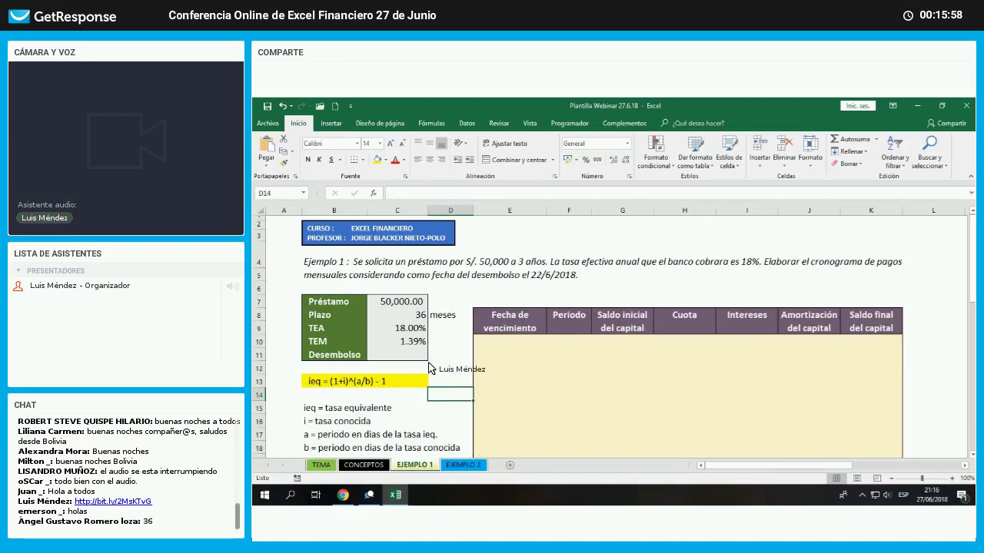
- Enter the Desembolso date 22/6/2018 in C11
left_click(406, 355)
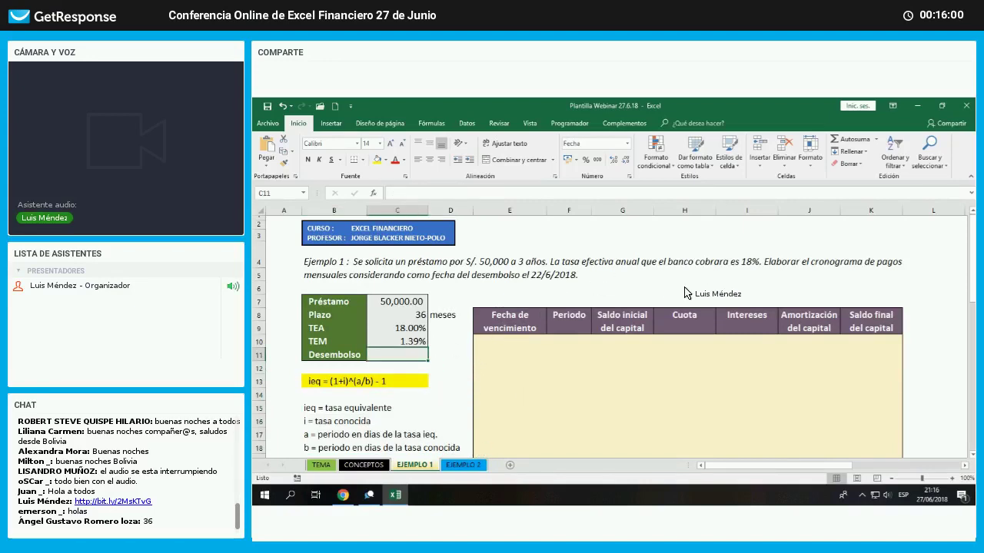
type("22/")
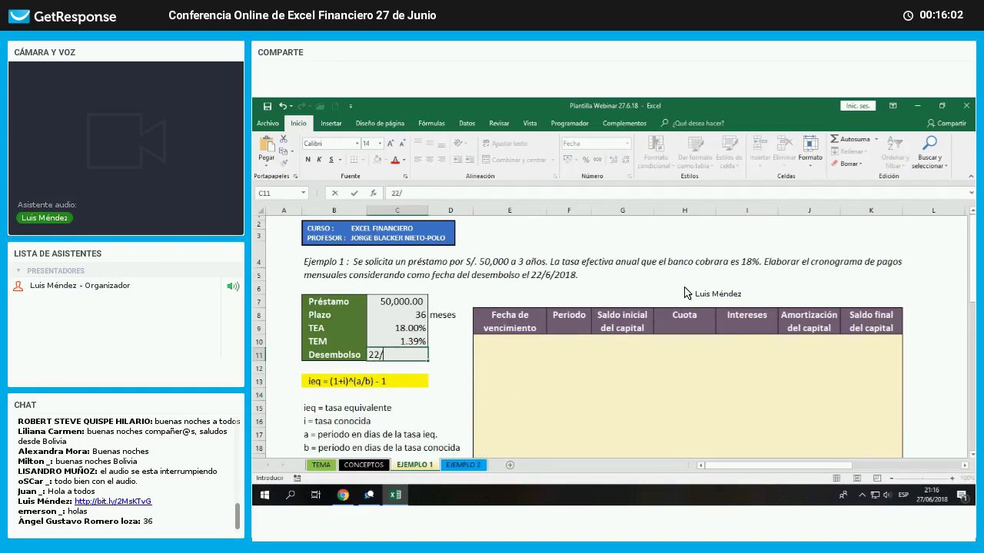
type("06/2018")
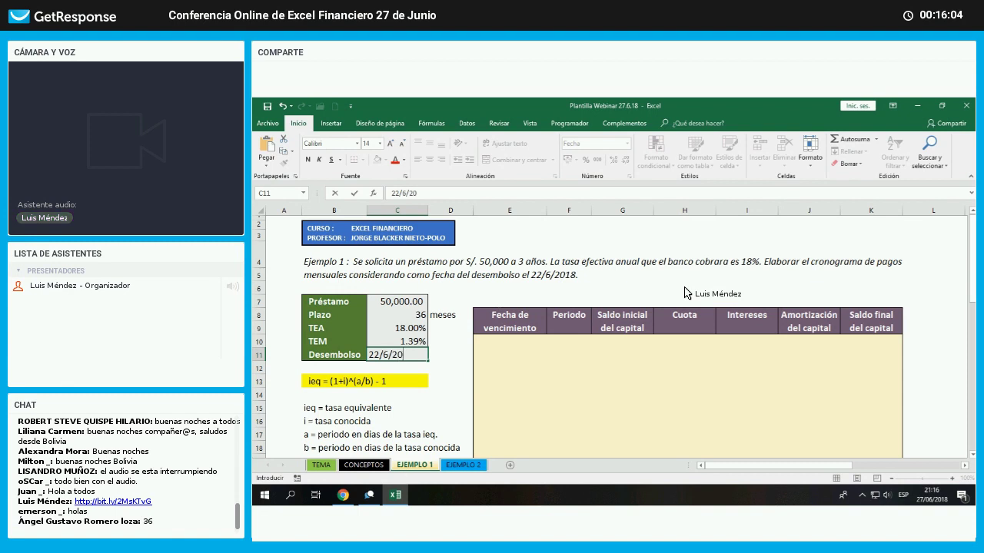
key("Return")
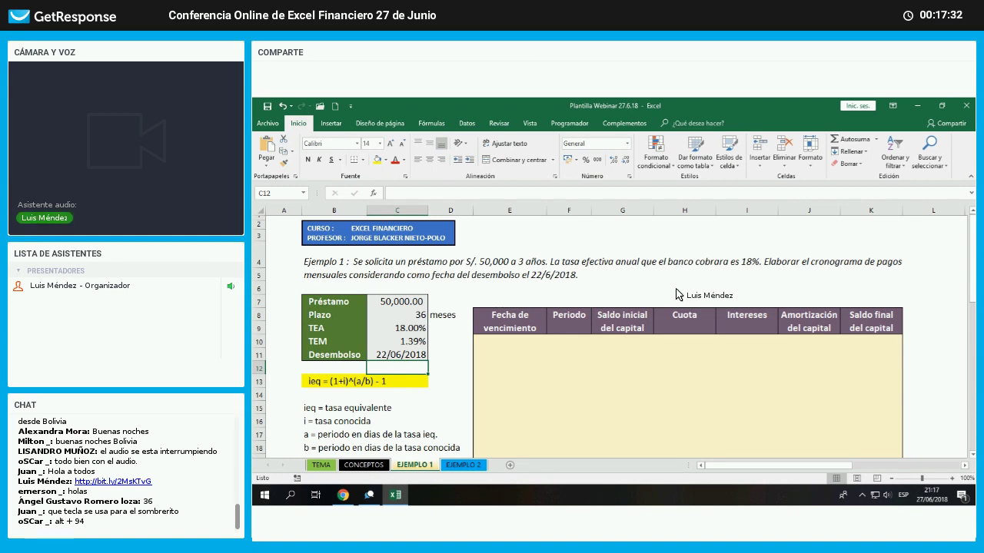
- Enter the period numbers 1 to 36 one by one in the Periodo column, cells F10:F45
left_click(587, 344)
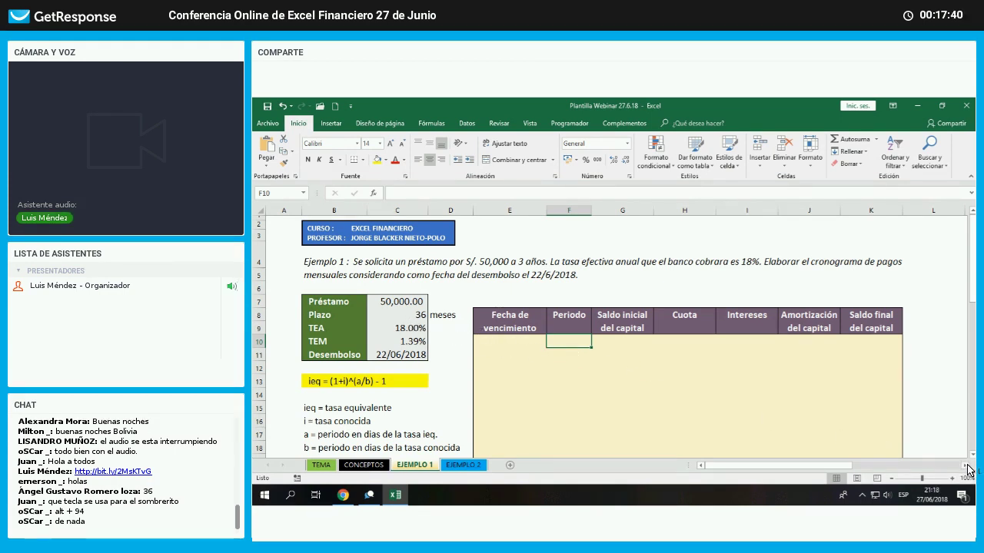
type("1")
key("Return")
type("2")
key("Return")
type("3")
key("Return")
type("4")
key("Return")
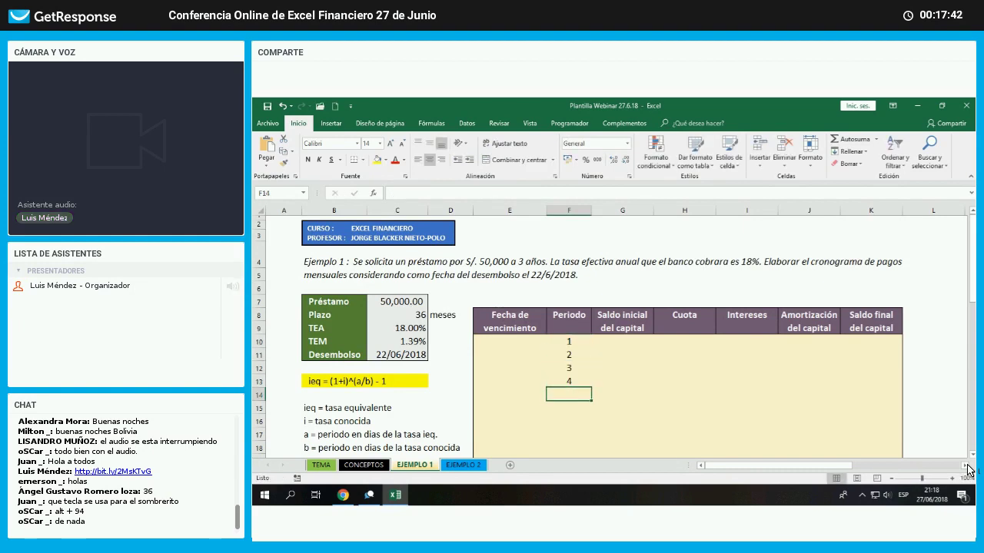
type("5")
key("Return")
type("6")
key("Return")
type("7")
key("Return")
type("8")
key("Return")
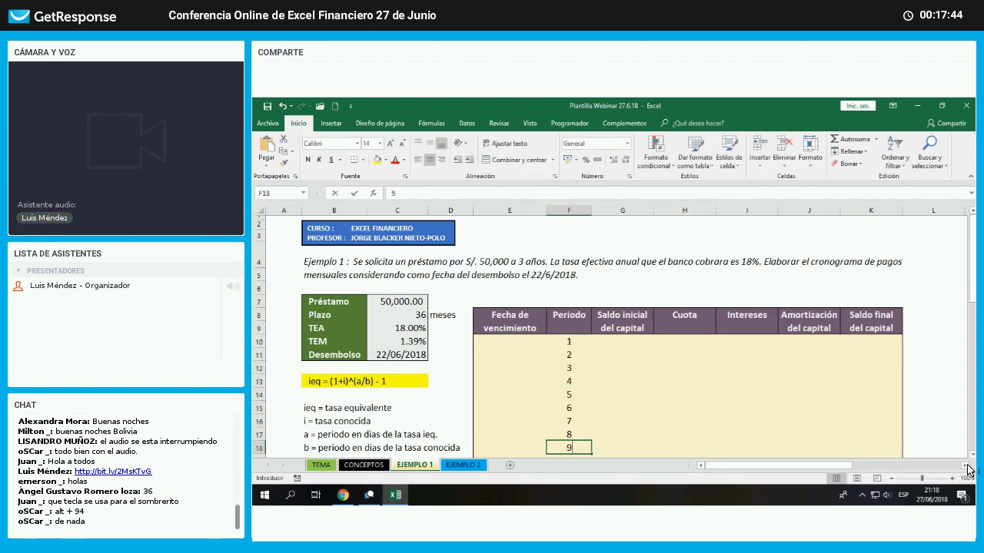
key("Return")
type("10")
key("Return")
type("11")
key("Return")
type("12")
key("Return")
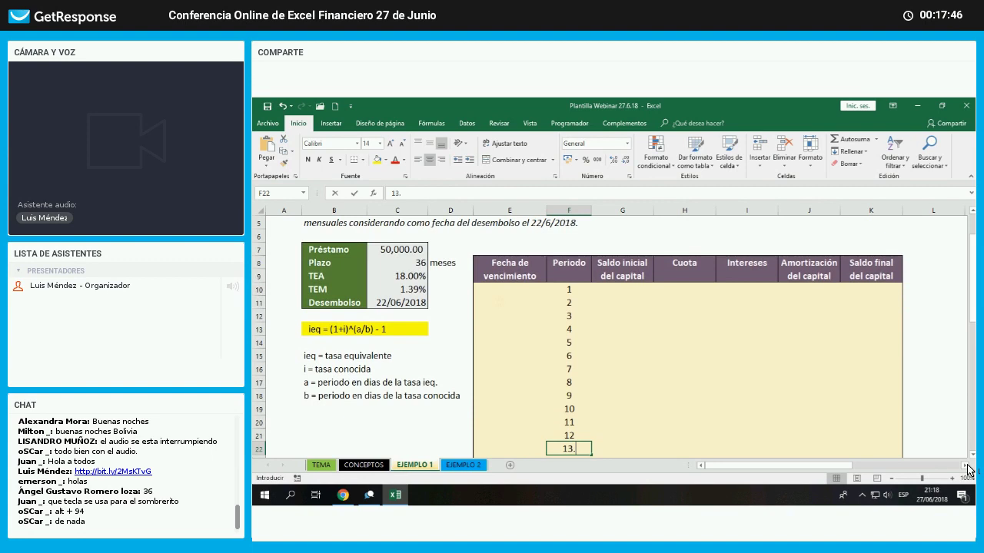
type("13.")
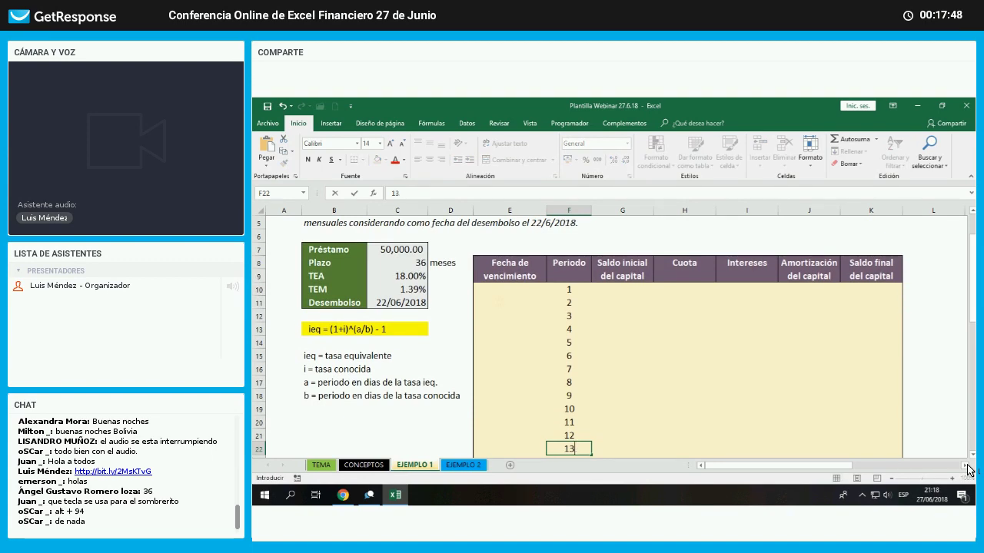
key("Return")
type("14")
key("Return")
type("15")
key("Return")
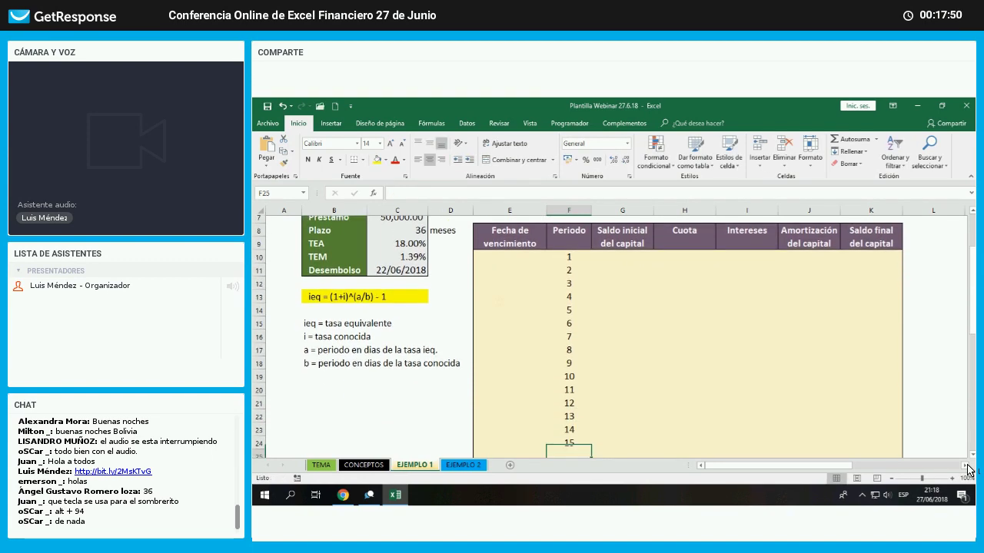
type("16")
key("Return")
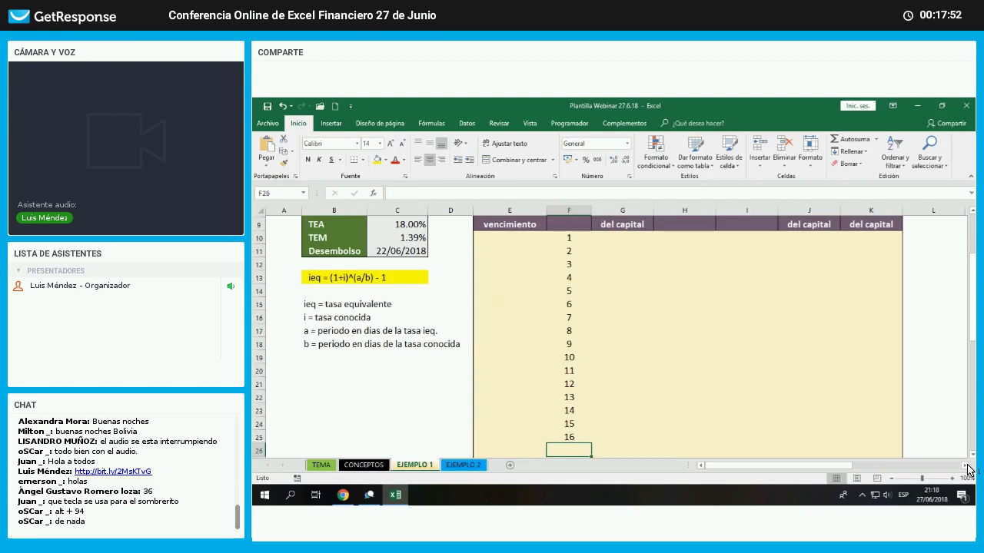
type("17")
key("Return")
type("18 19 20 ")
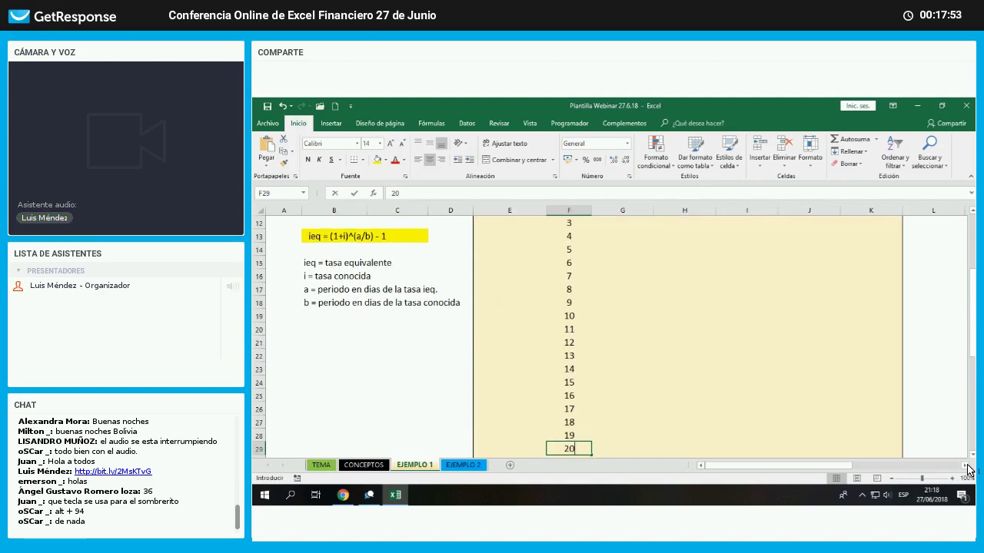
type("21 22 23 24")
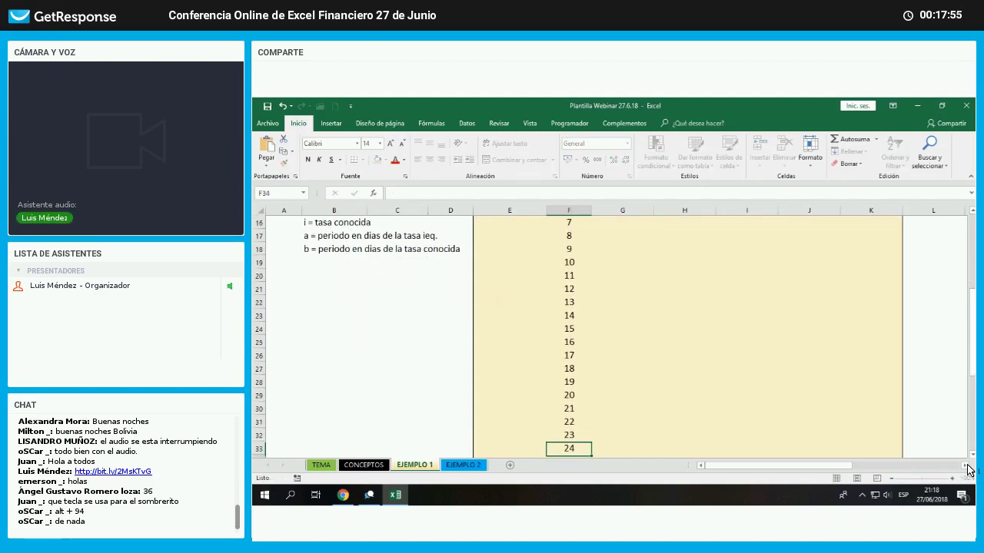
type(" 25 26 27")
key("Return")
type("28")
key("Return")
type("29")
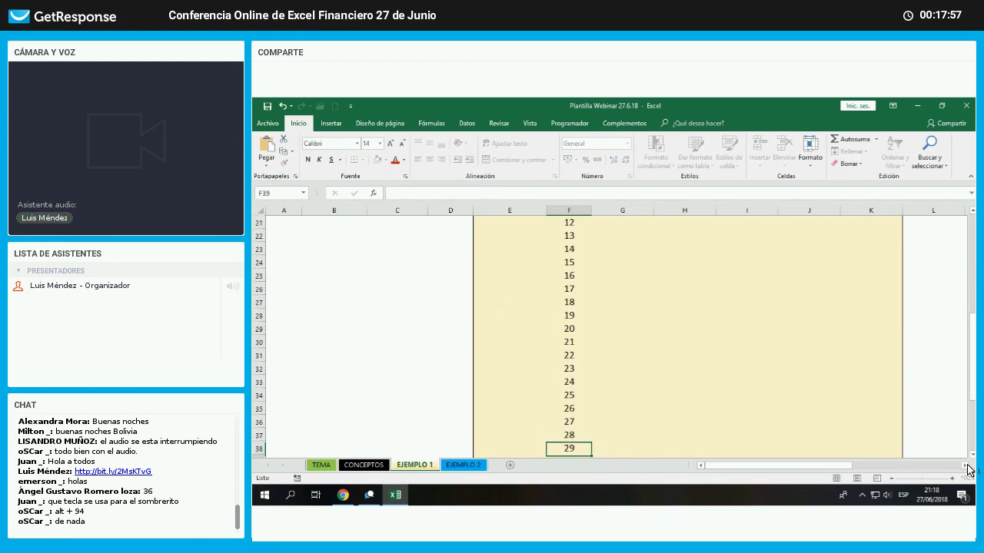
key("Return")
type("30")
key("Return")
type("31")
key("Return")
type("32")
key("Return")
type("32")
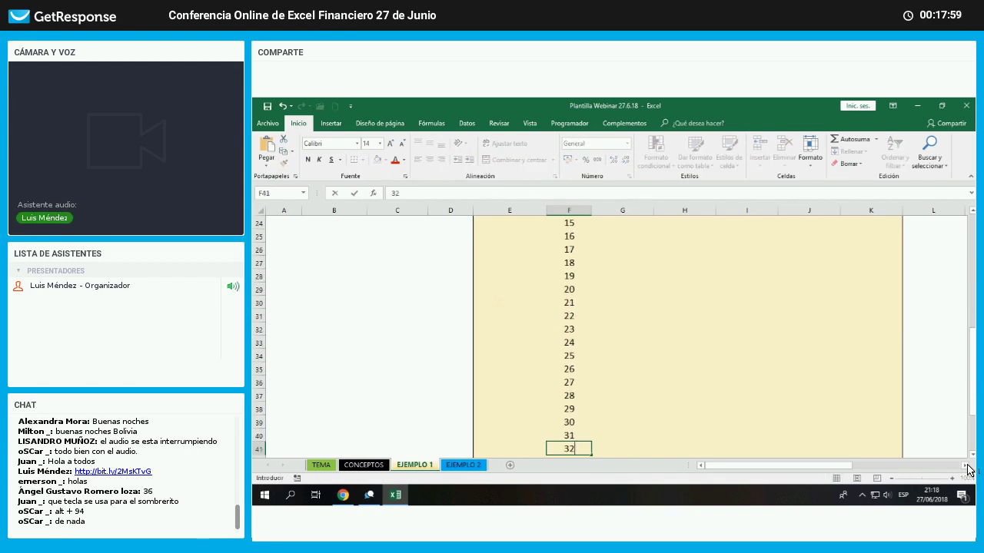
key("BackSpace")
type("33")
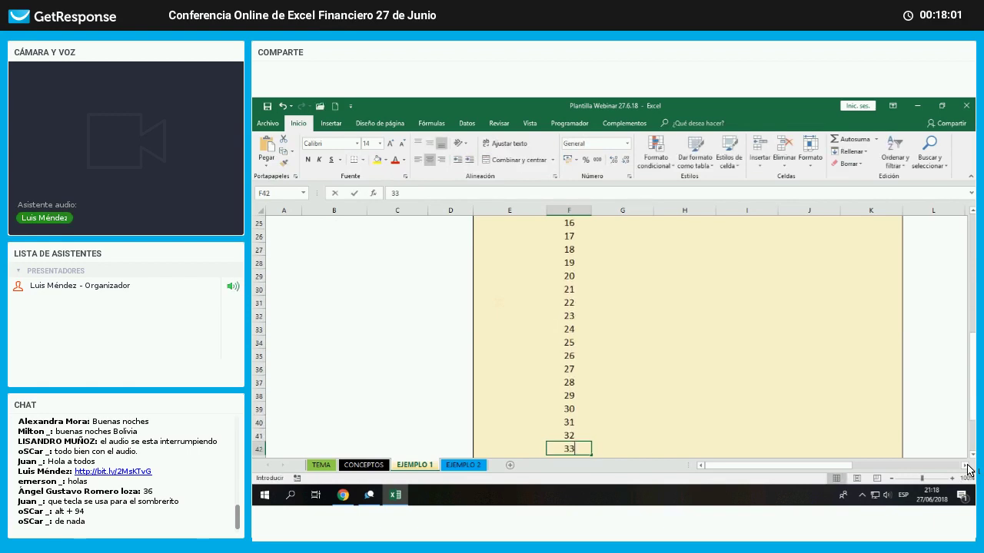
key("Return")
type("34")
key("Return")
type("36")
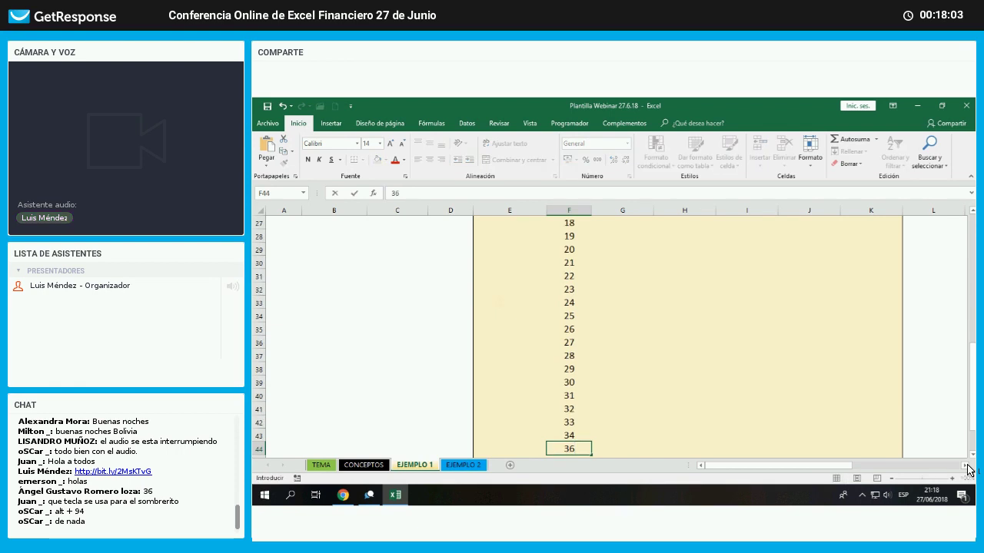
key("Escape")
type("35")
key("Return")
type("36")
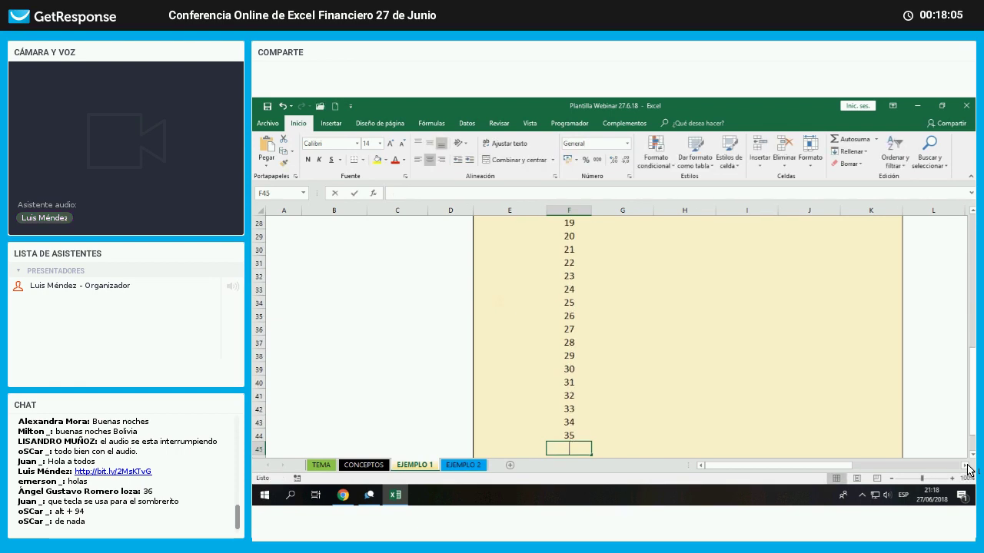
key("Return")
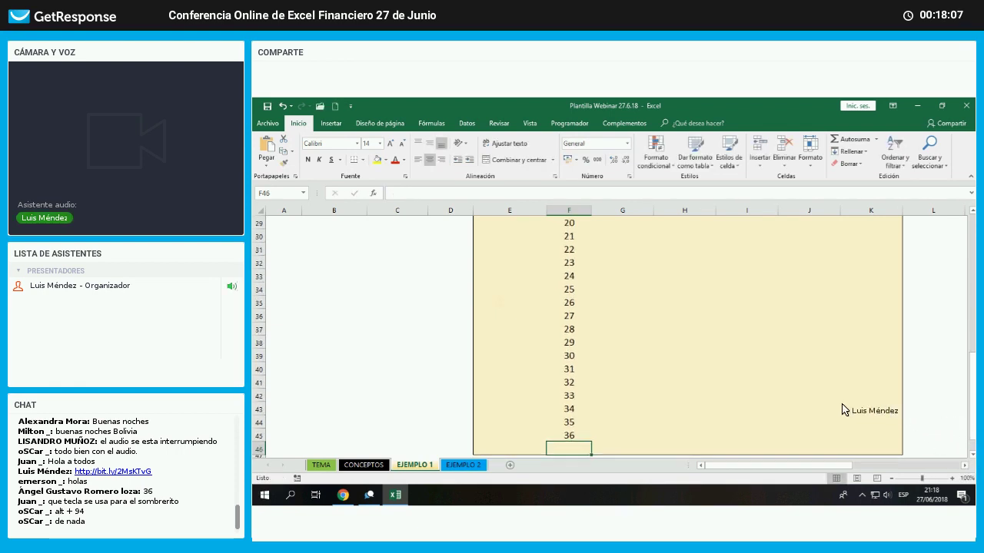
- Return to the start of the Periodo column and re-enter 1 in F10, keeping that cell selected
scroll(769, 408, "down", 1)
scroll(709, 413, "up", 6)
scroll(707, 412, "up", 4)
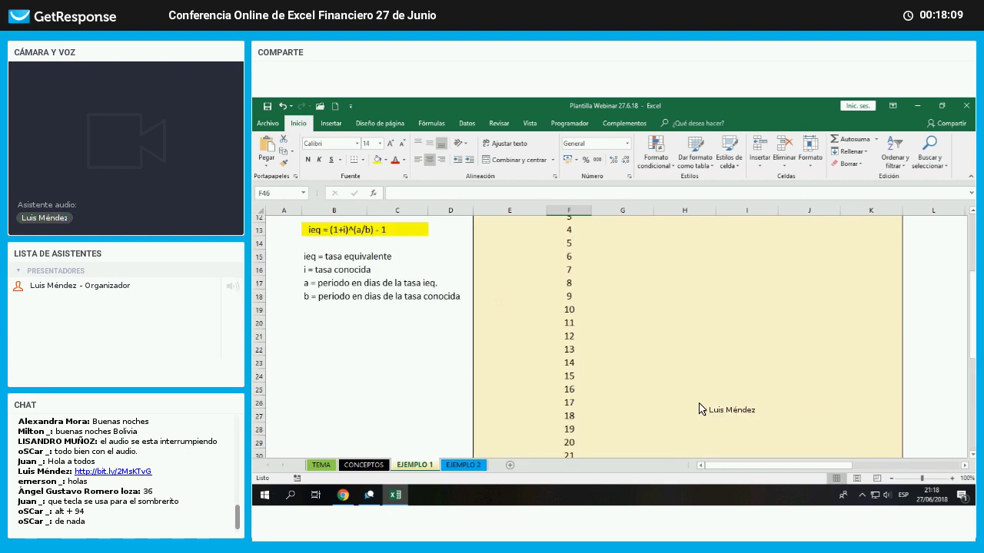
left_click(573, 338)
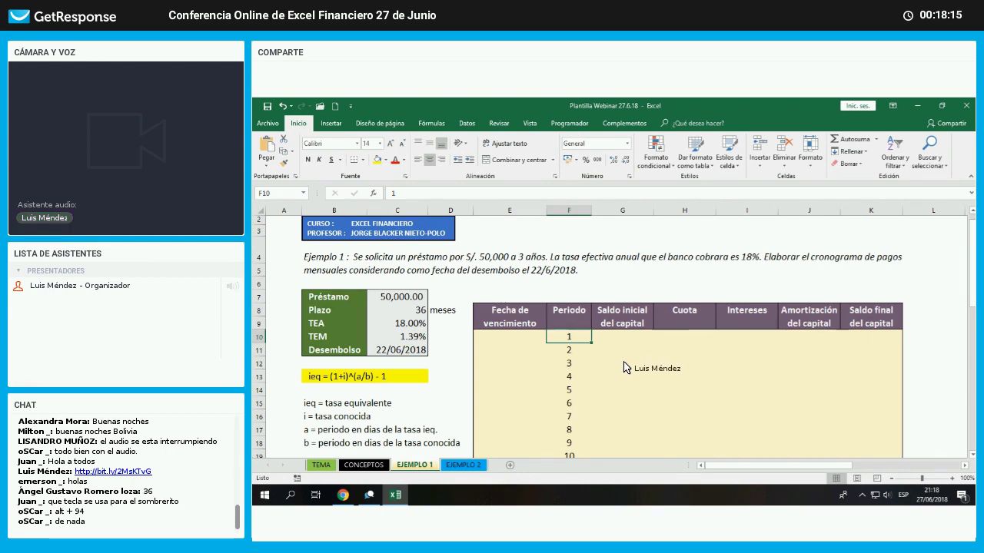
scroll(634, 371, "down", 4)
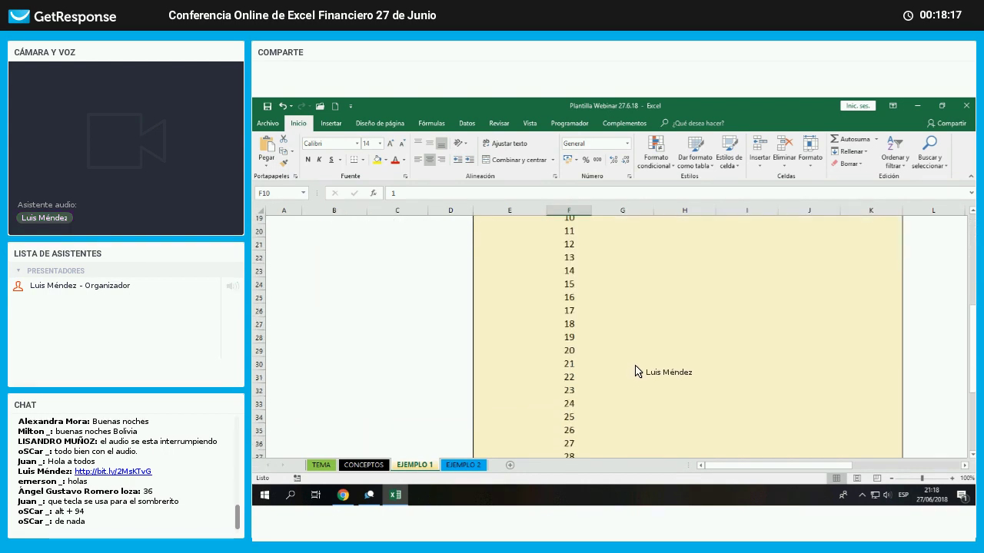
scroll(635, 371, "up", 4)
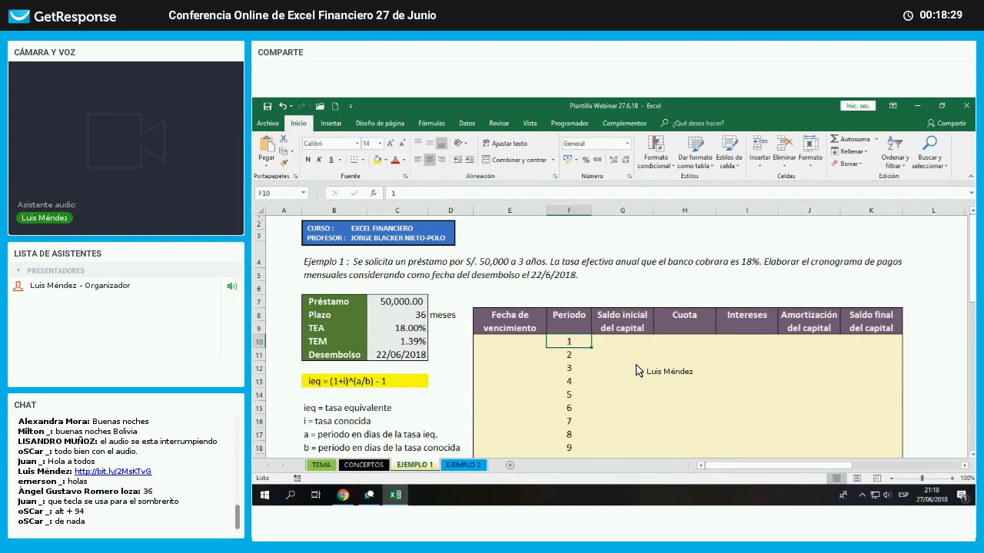
type("1")
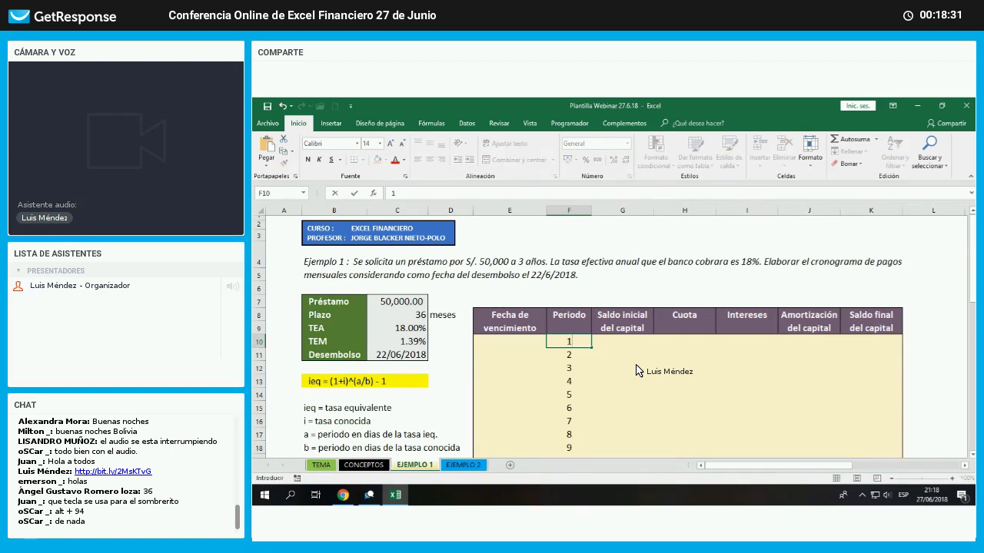
key("ctrl+Return")
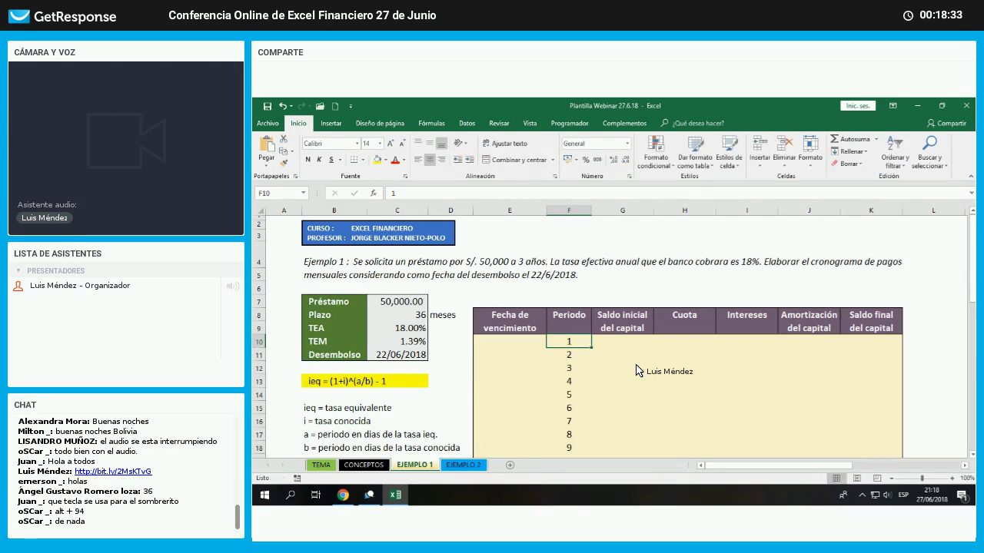
- Clear the Periodo cells F10:F46, enter 1 as the first period in F10 and select that cell
key("shift+Down")
key("shift+Down")
key("shift+Down")
key("shift+Down")
key("shift+Down")
key("shift+Down")
key("shift+Down")
key("shift+Down")
key("shift+Down")
key("shift+Down")
key("shift+Down")
key("shift+Down")
key("shift+Down")
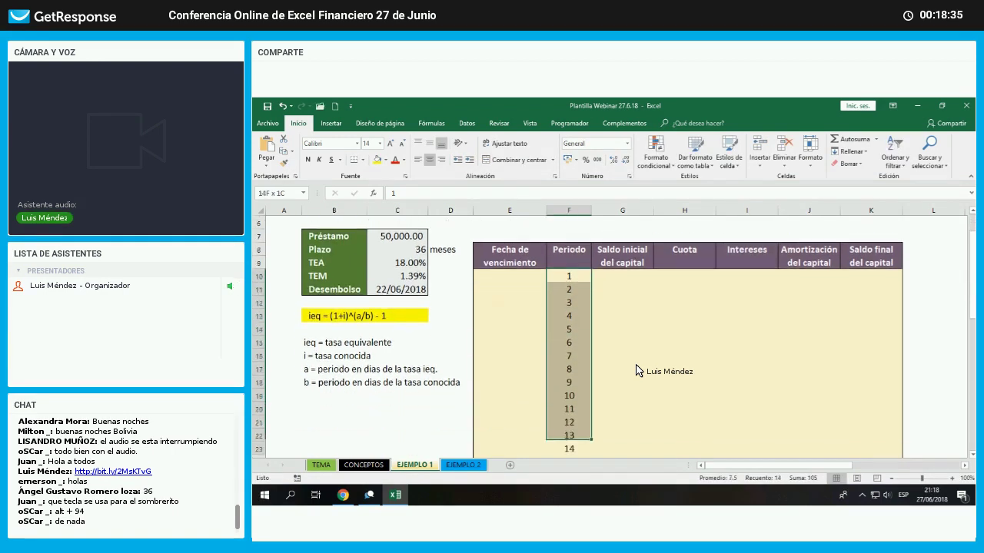
key("shift+Down")
key("shift+Down")
key("shift+Down")
key("shift+Down")
key("shift+Down")
key("shift+Down")
key("shift+Down")
key("shift+Down")
key("shift+Down")
key("shift+Down")
key("shift+Down")
key("shift+Down")
key("shift+Down")
key("shift+Down")
key("shift+Down")
key("shift+Down")
key("shift+Down")
key("shift+Down")
key("shift+Down")
key("shift+Down")
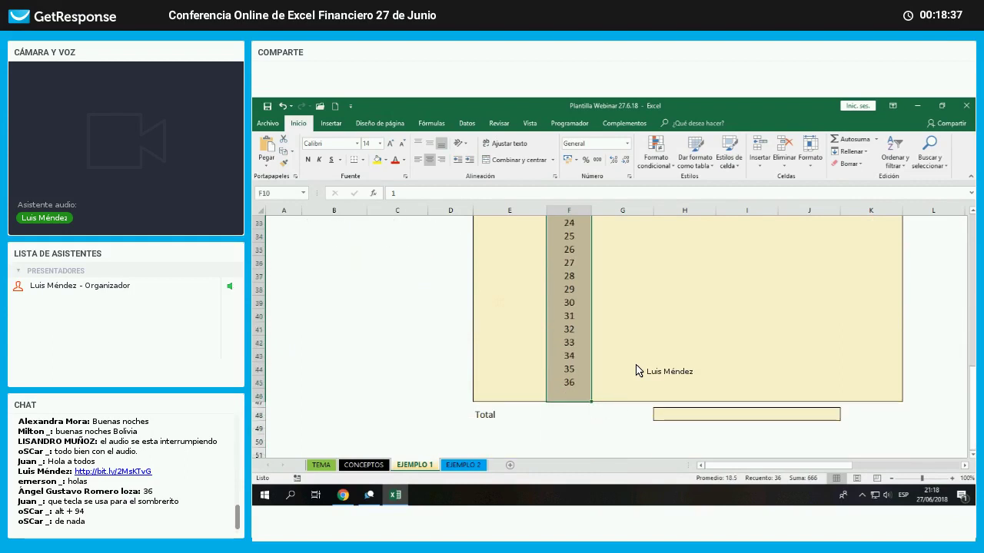
key("ctrl+z")
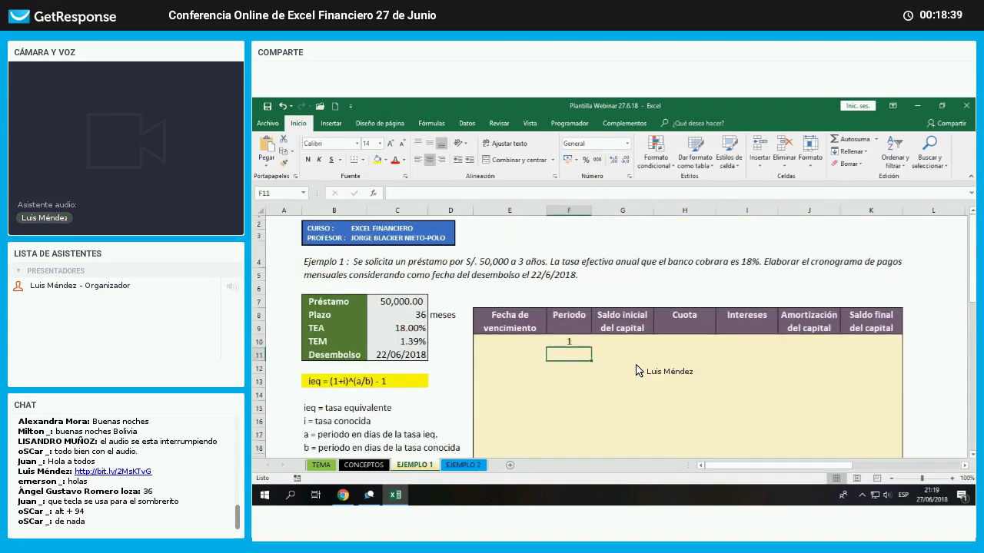
key("Up")
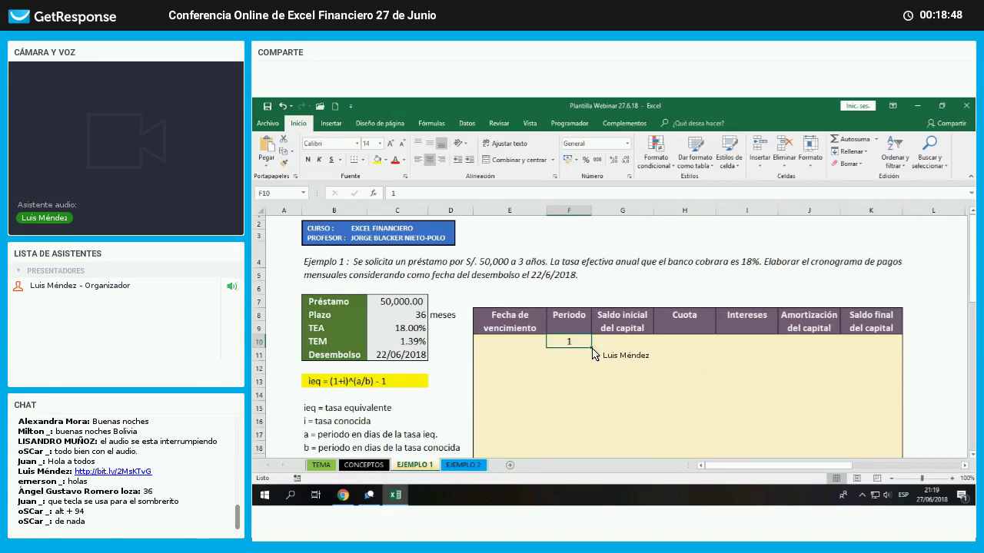
- Fill the Periodo column from F10 down to F46 as a series increasing by one
left_click_drag(592, 348, 591, 419)
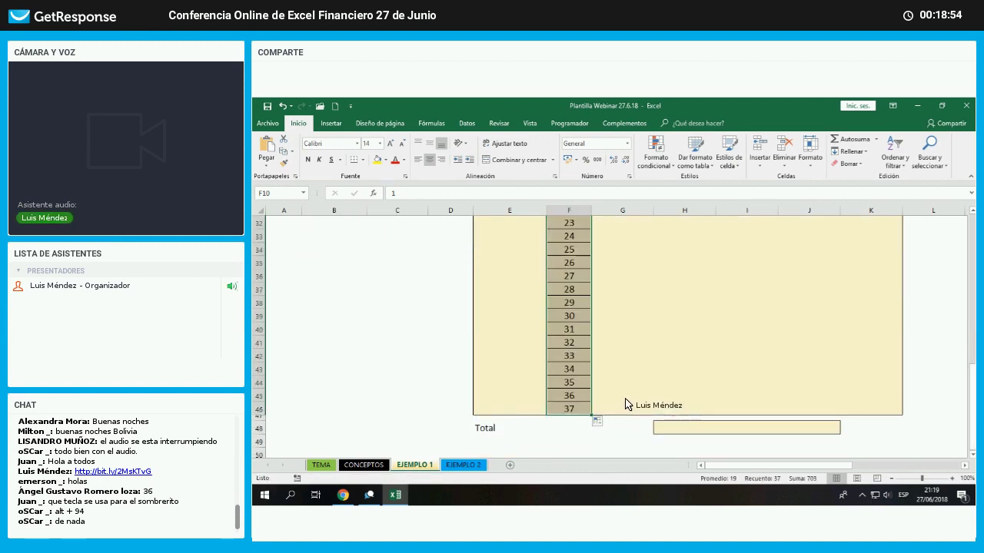
scroll(626, 403, "up", 8)
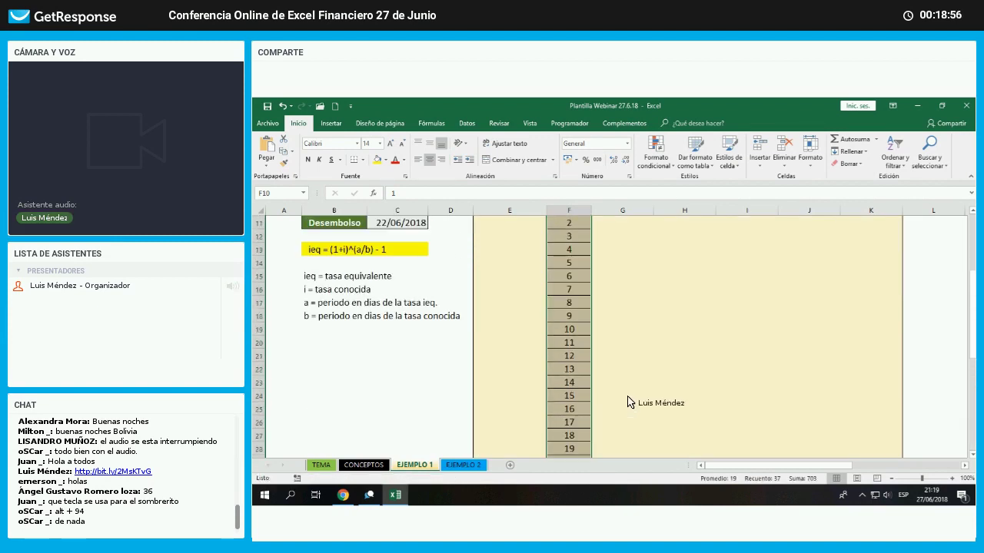
scroll(627, 402, "up", 3)
left_click(631, 405)
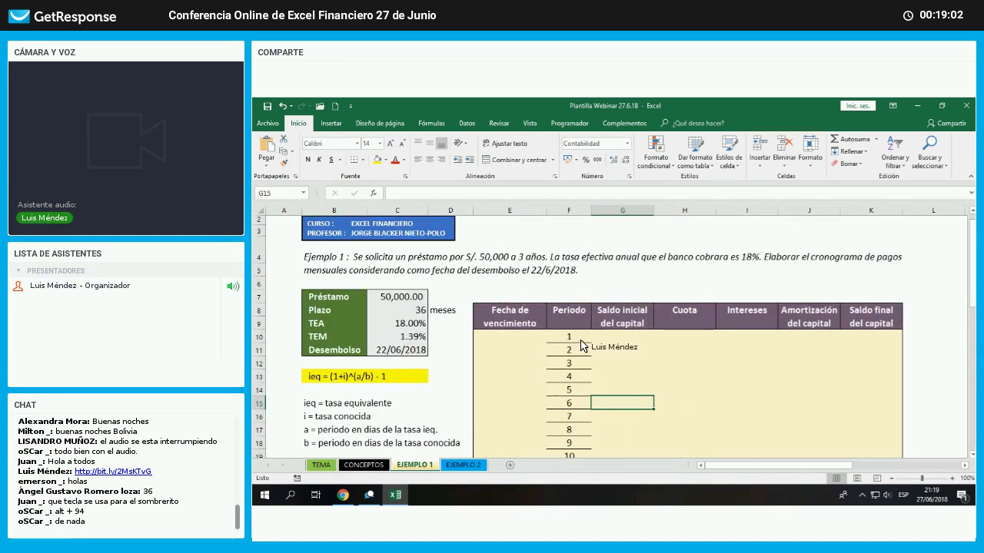
- Remove all borders from the period numbers in F10:F46
left_click_drag(581, 344, 576, 435)
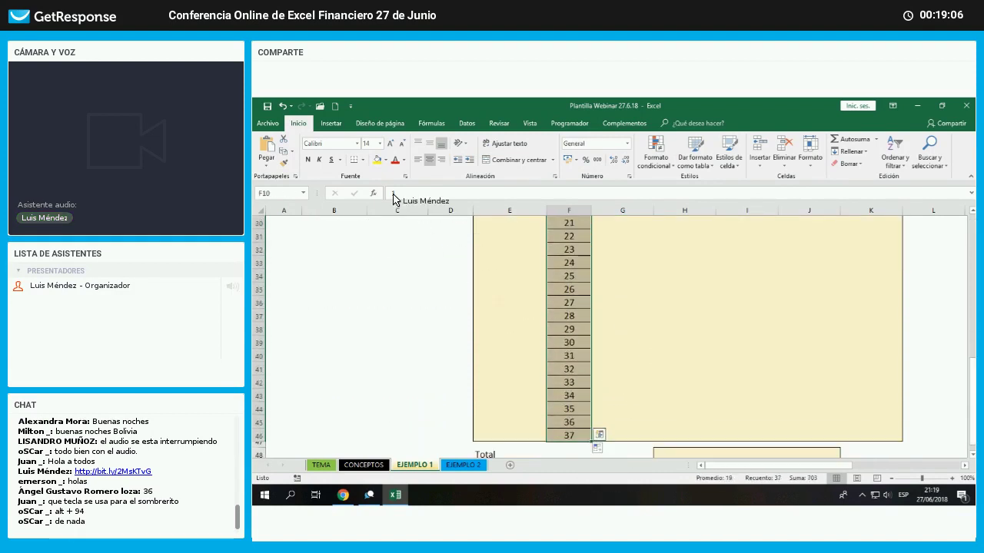
left_click(362, 160)
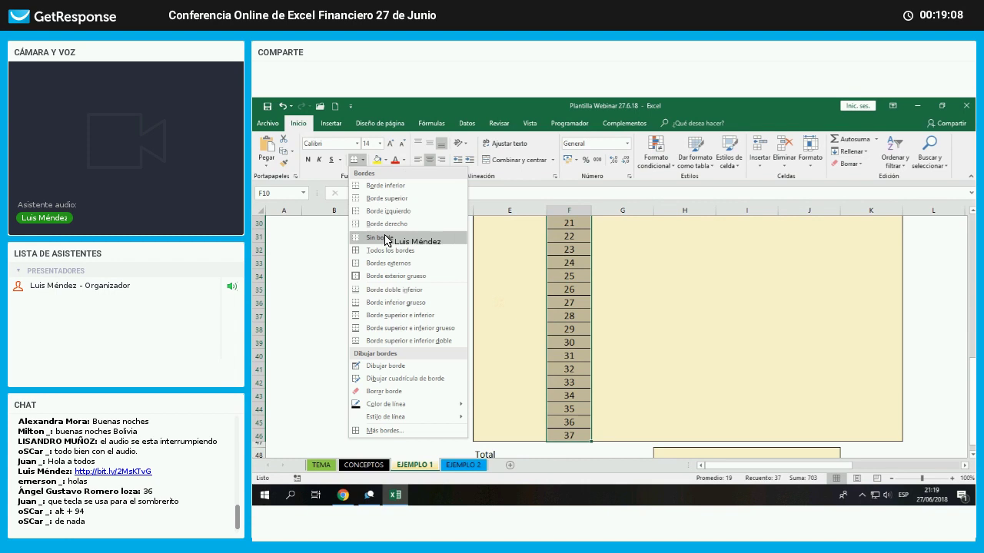
key("Escape")
scroll(603, 352, "up", 5)
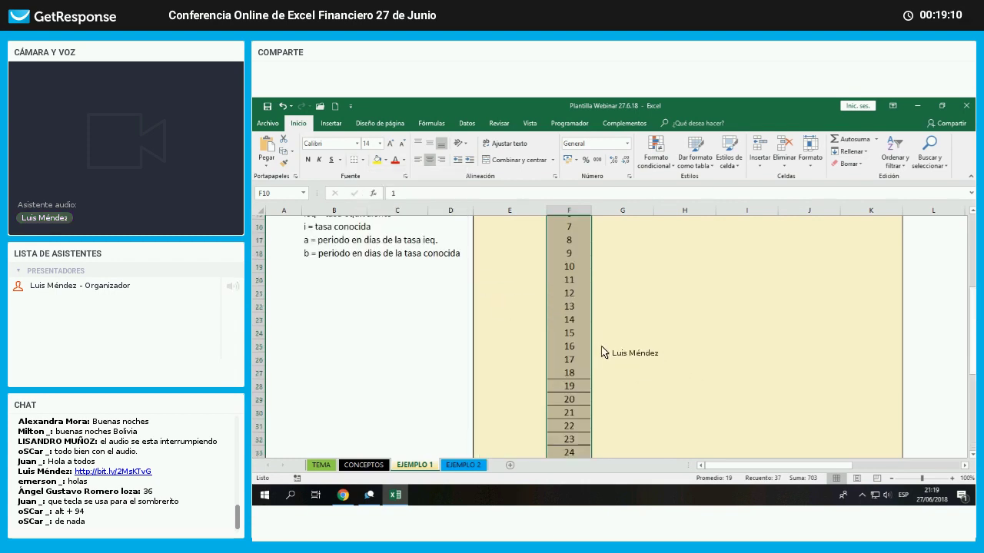
scroll(603, 352, "up", 5)
- Apply all borders to the Periodo header cell F8
left_click(571, 316)
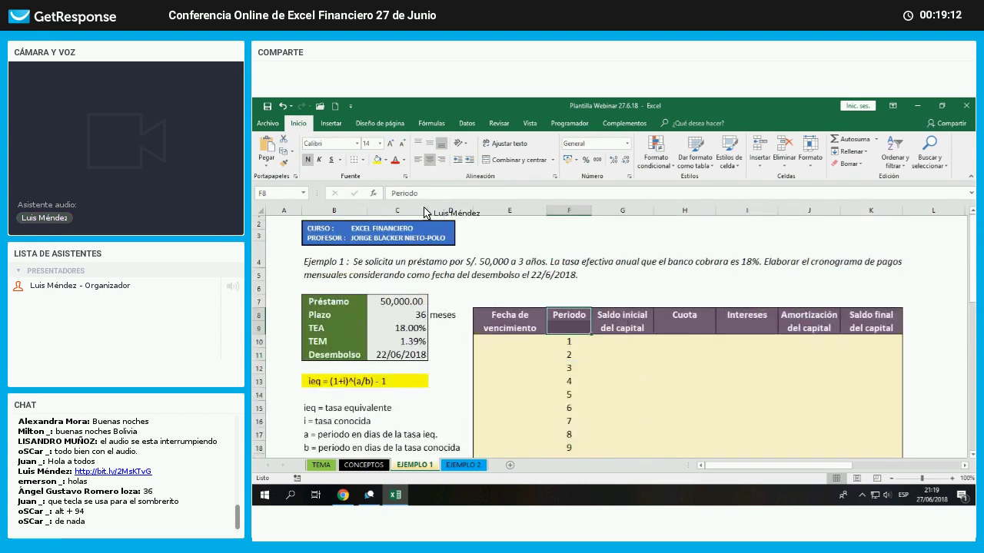
left_click(362, 160)
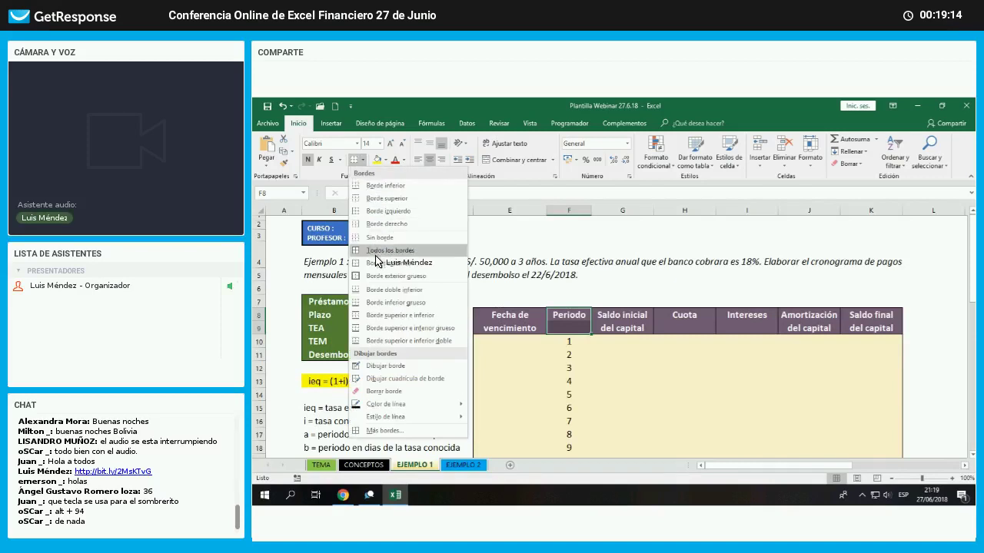
left_click(377, 252)
left_click(686, 395)
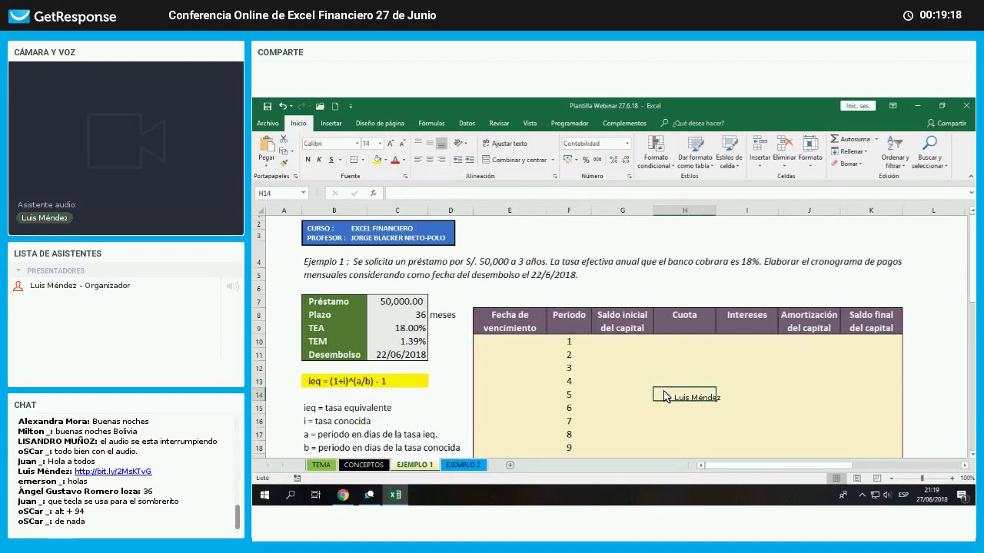
- Calculate the first due date in E10 with FECHA.MES, using the disbursement date C11 and 1 month
left_click(538, 343)
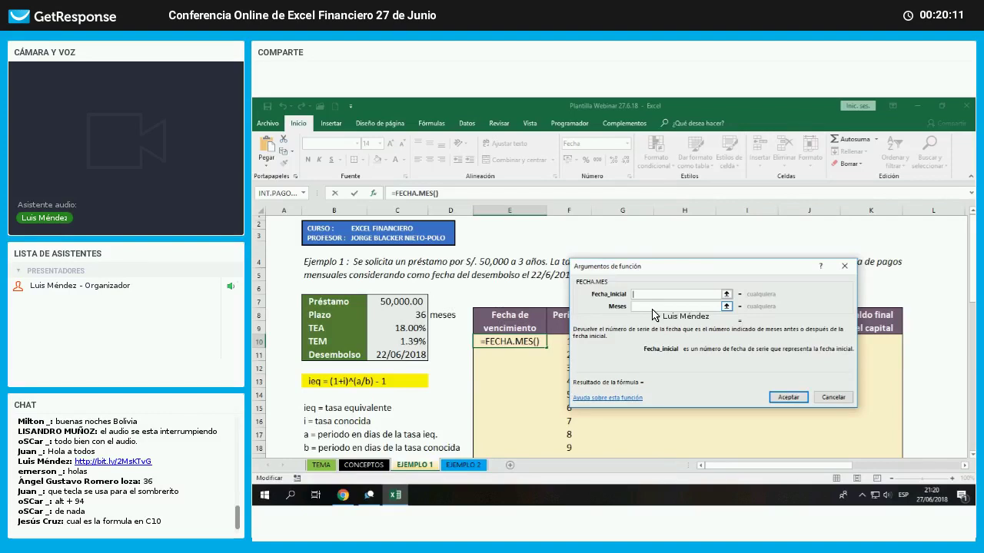
left_click(414, 360)
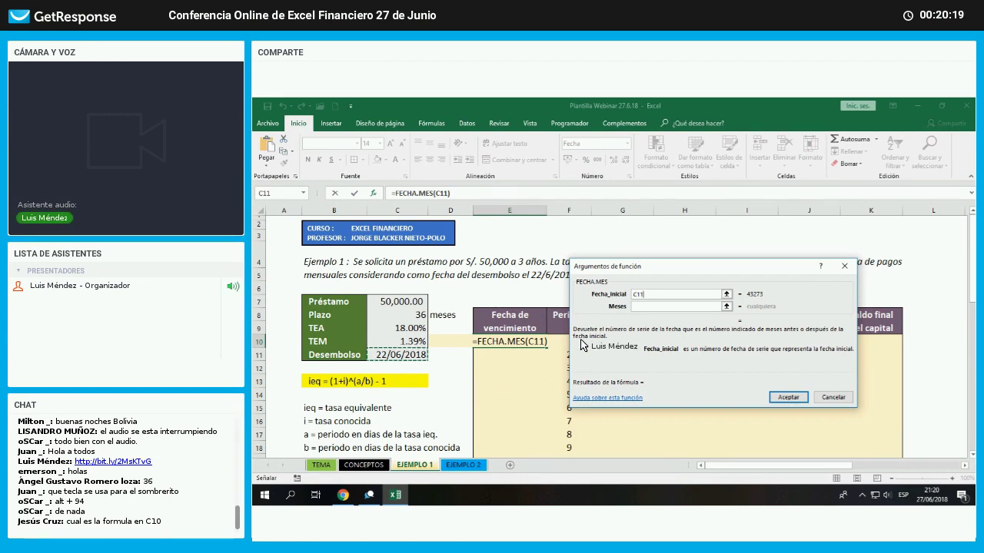
left_click(639, 307)
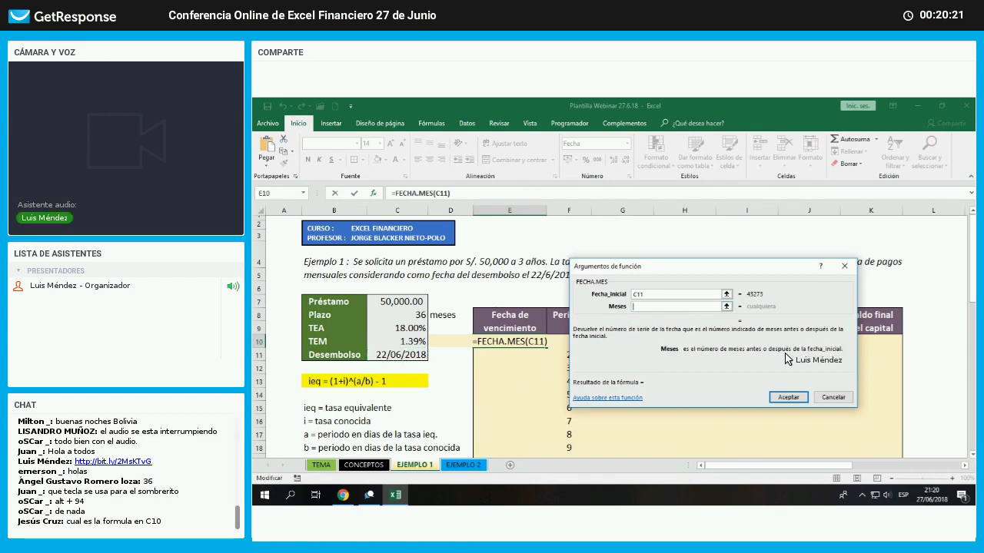
type("1")
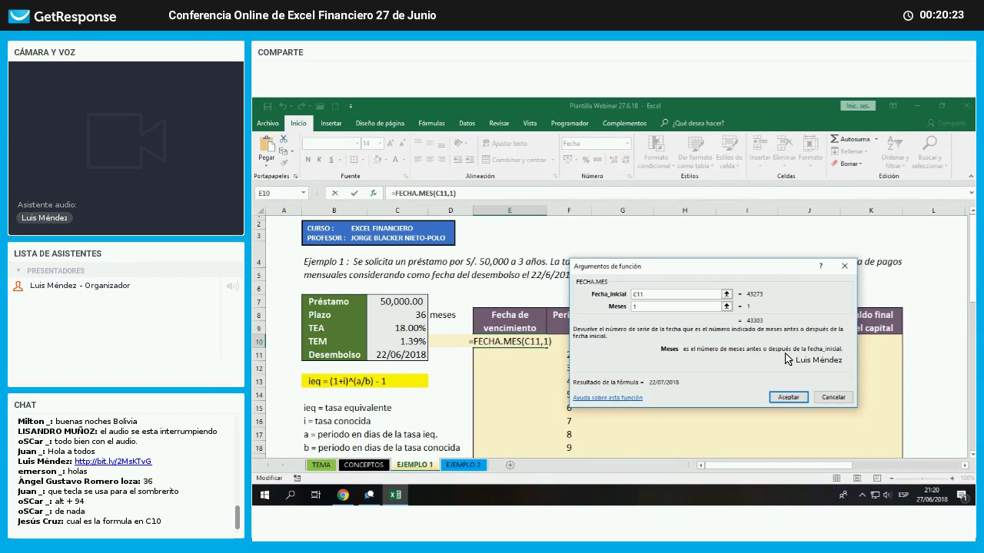
key("Return")
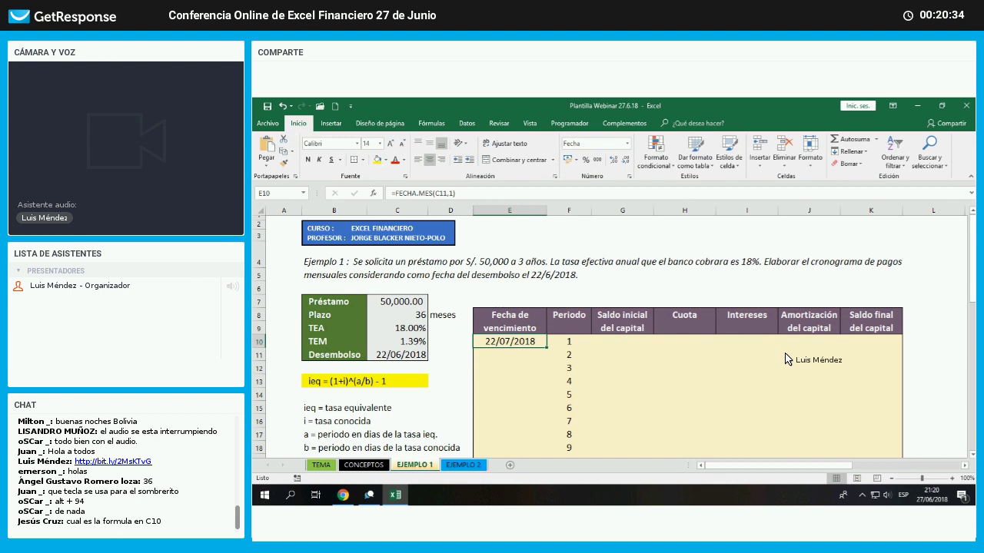
- Calculate the second due date in E11 with FECHA.MES, using the previous due date E10 and 1 month
key("Down")
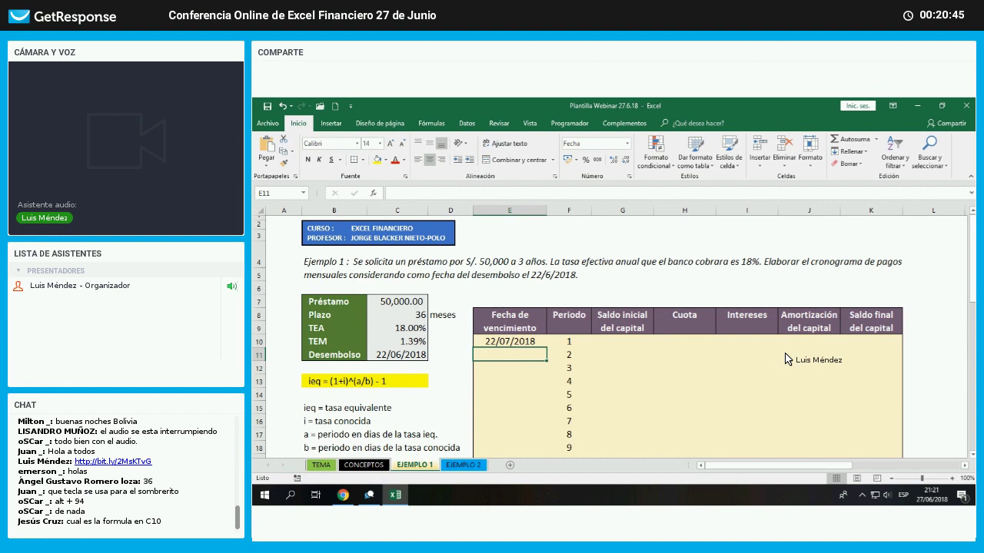
type("=")
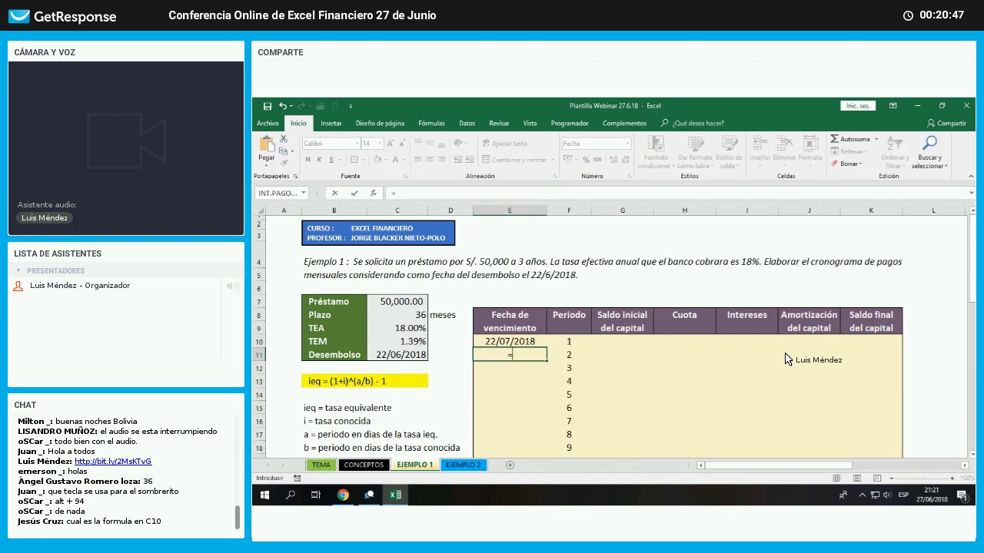
type("fe")
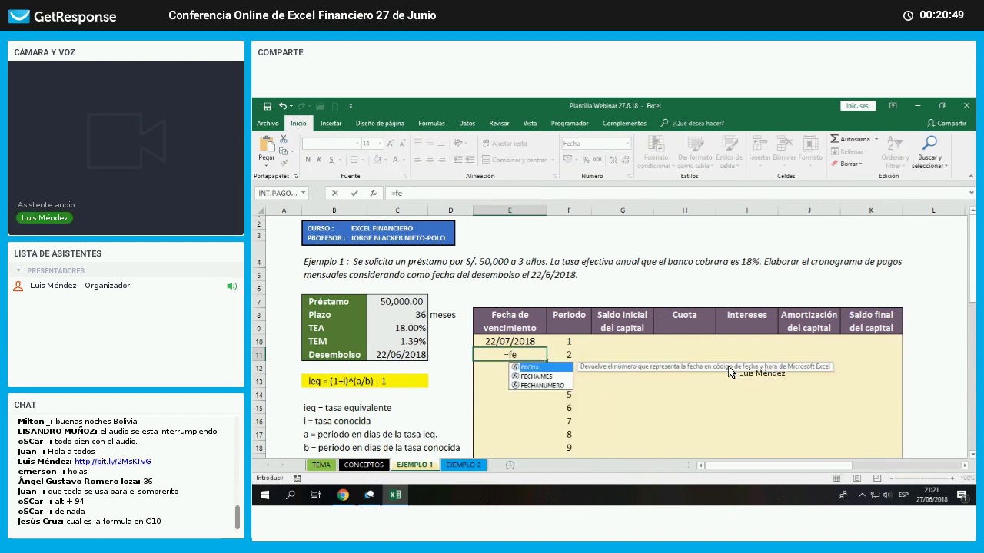
double_click(538, 377)
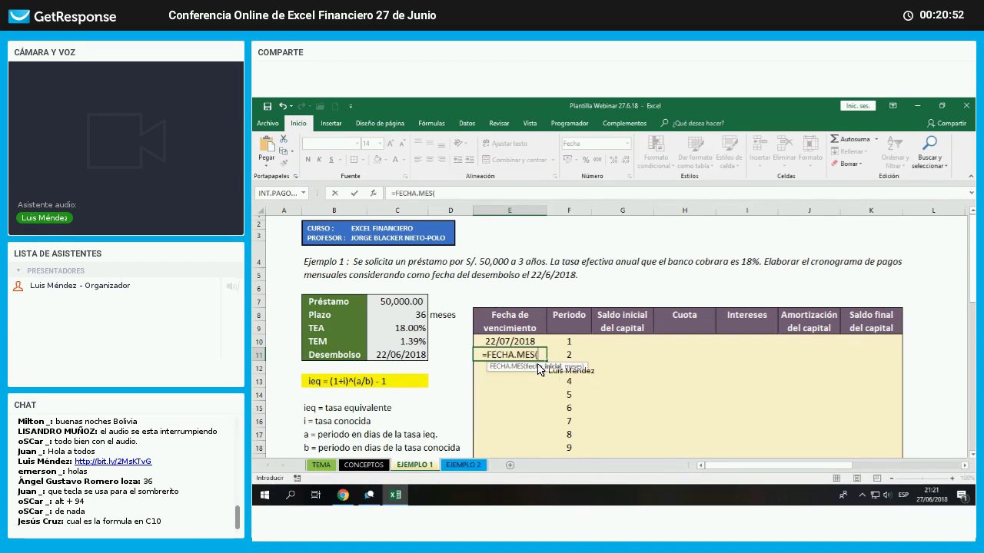
left_click(379, 199)
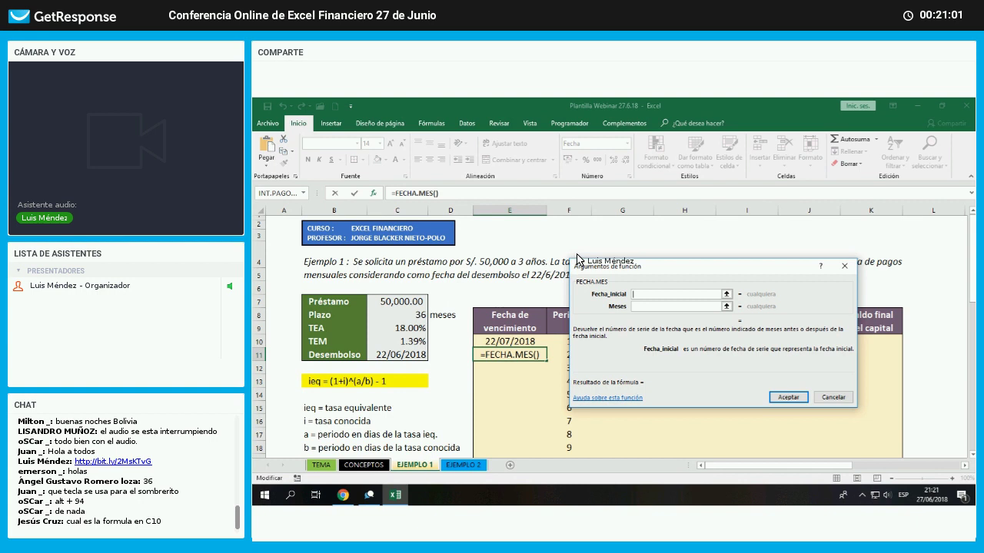
left_click(537, 345)
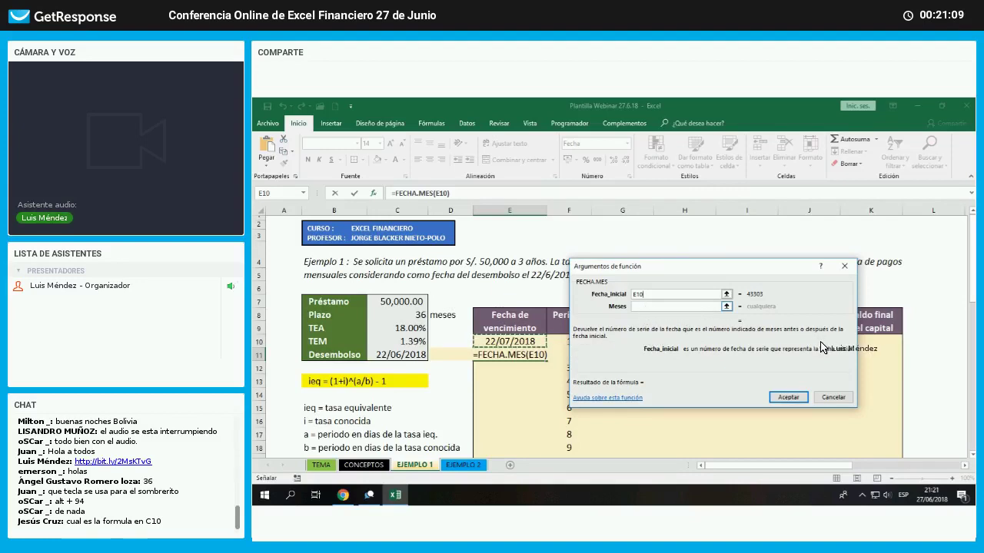
key("Tab")
type("1")
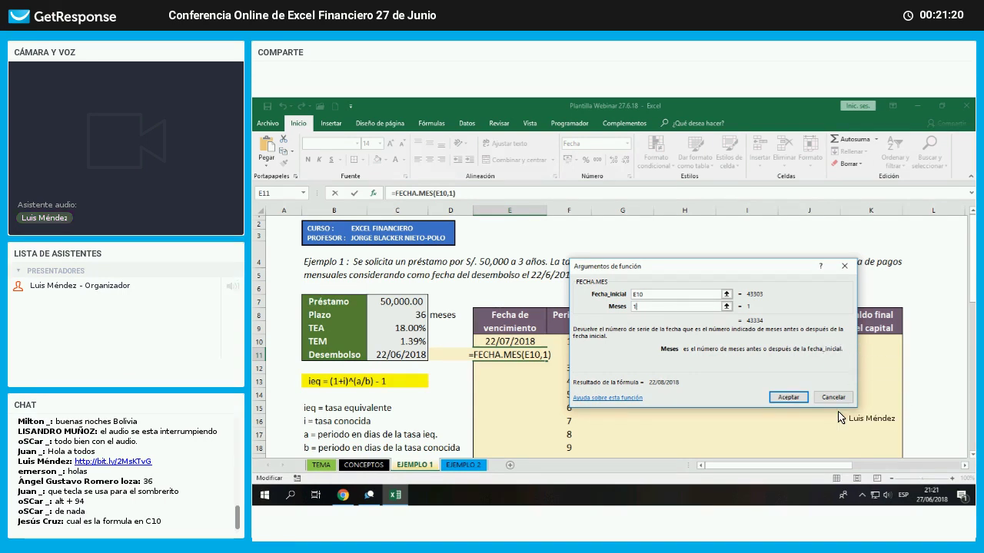
left_click(792, 399)
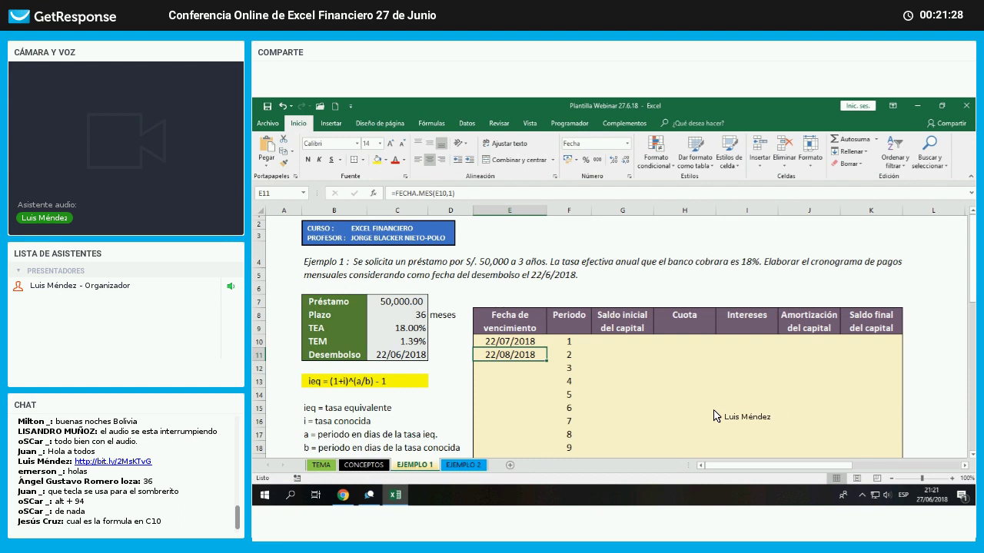
- Fill the due date formula from E11 down to E45
scroll(636, 378, "down", 1)
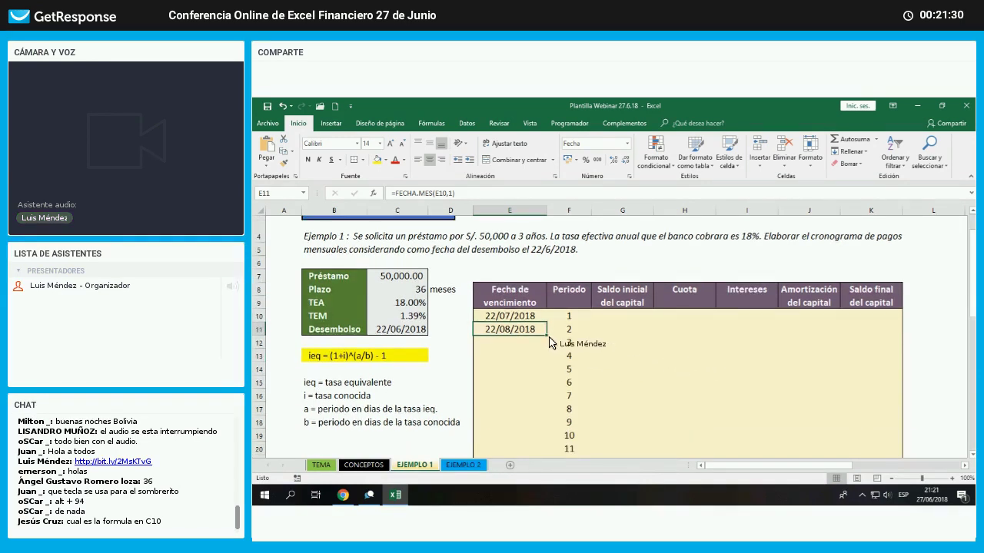
left_click_drag(546, 341, 555, 429)
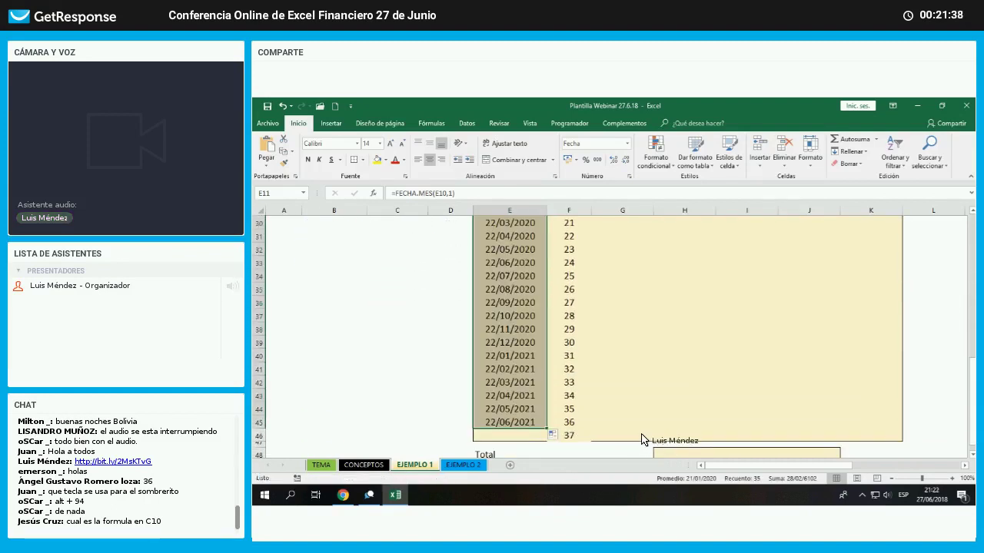
left_click(631, 435)
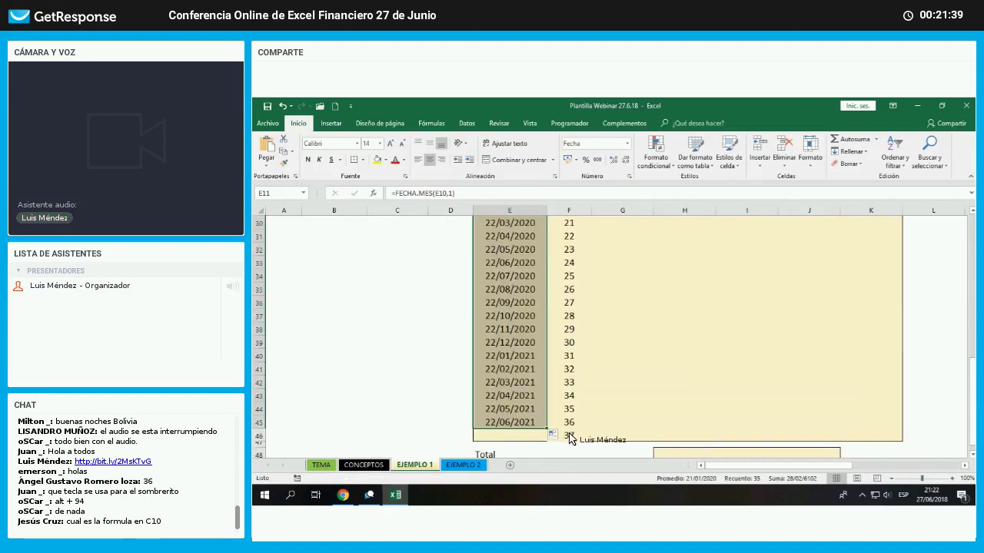
- Delete row 46, which holds the surplus period 37
right_click(262, 436)
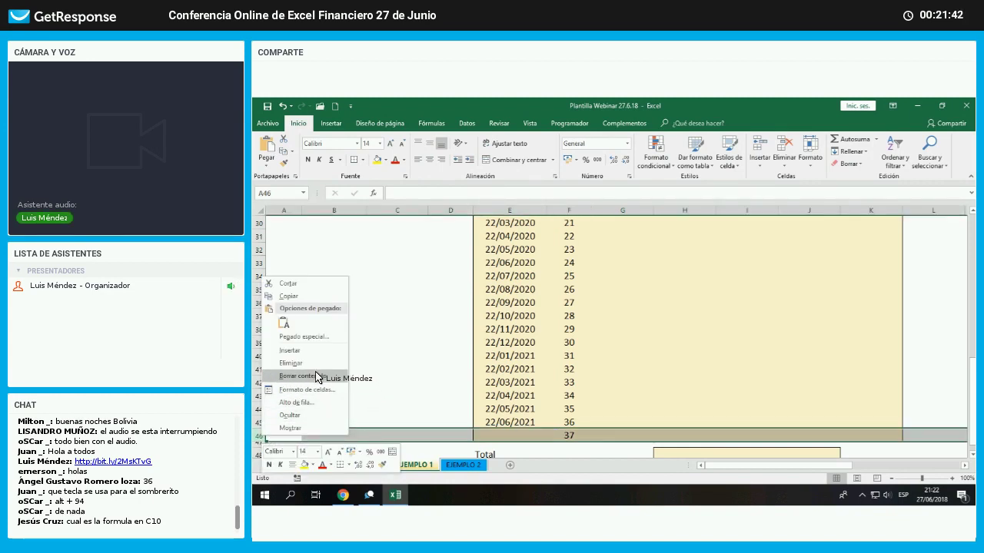
key("o")
left_click(722, 409)
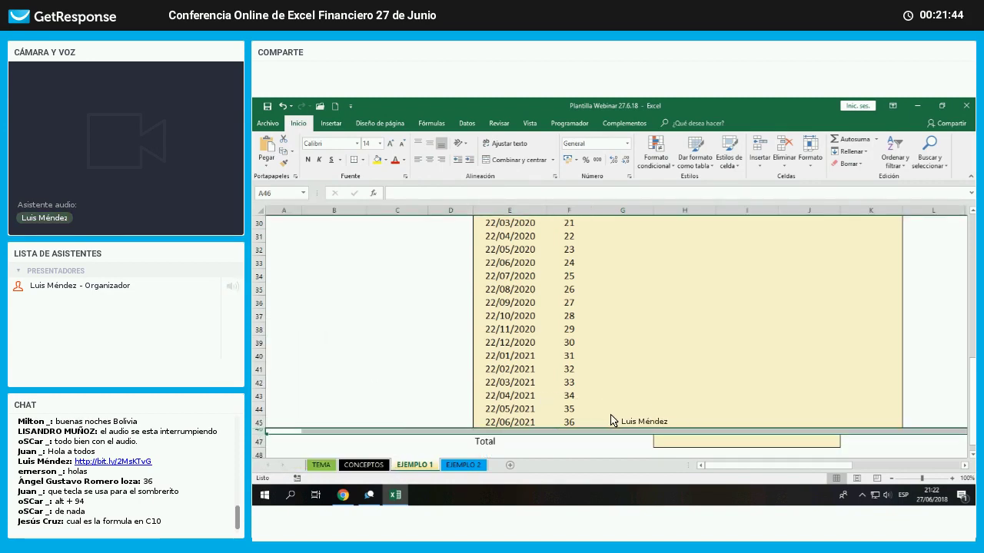
- Select the schedule range E10:K45 and apply an outside border around it
scroll(542, 415, "up", 6)
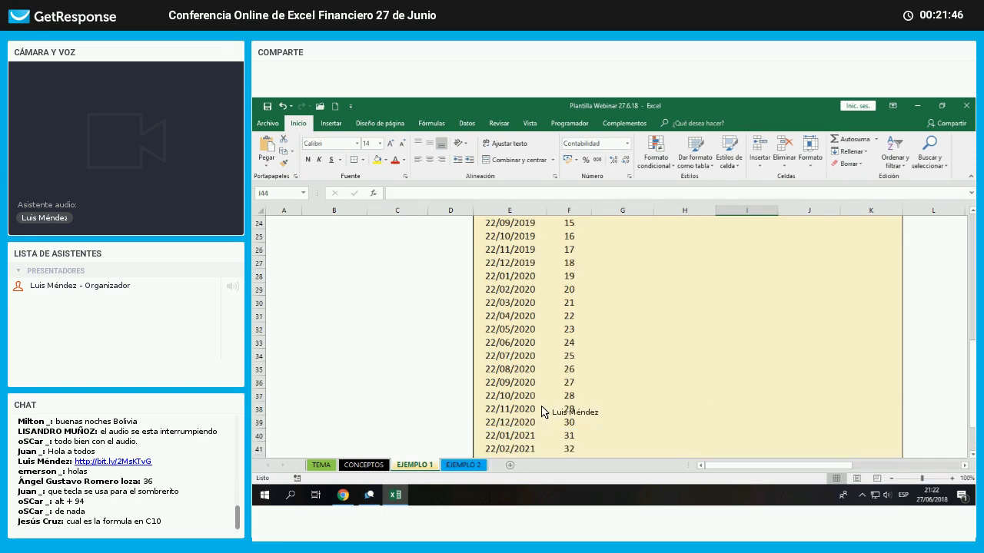
scroll(577, 338, "up", 4)
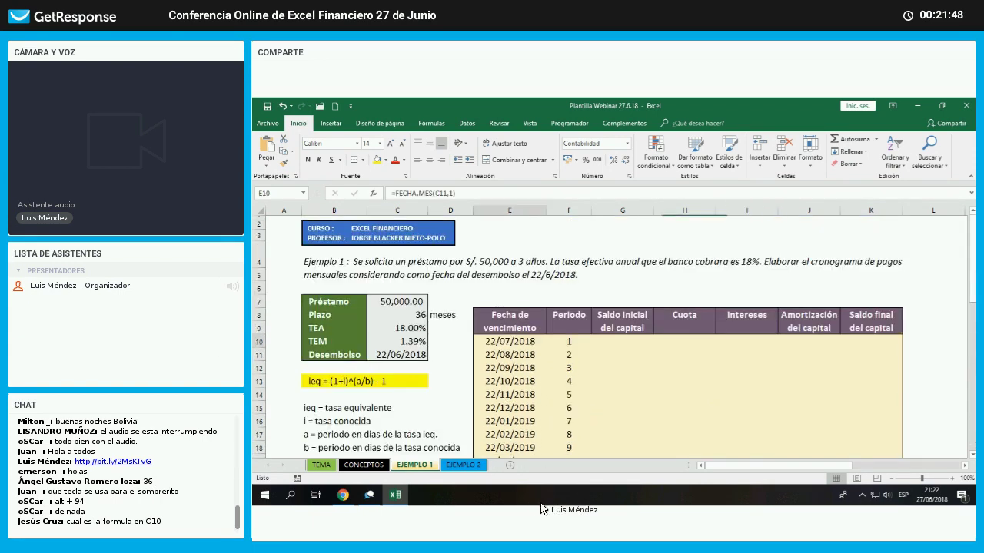
left_click_drag(510, 364, 592, 449)
left_click_drag(435, 225, 656, 356)
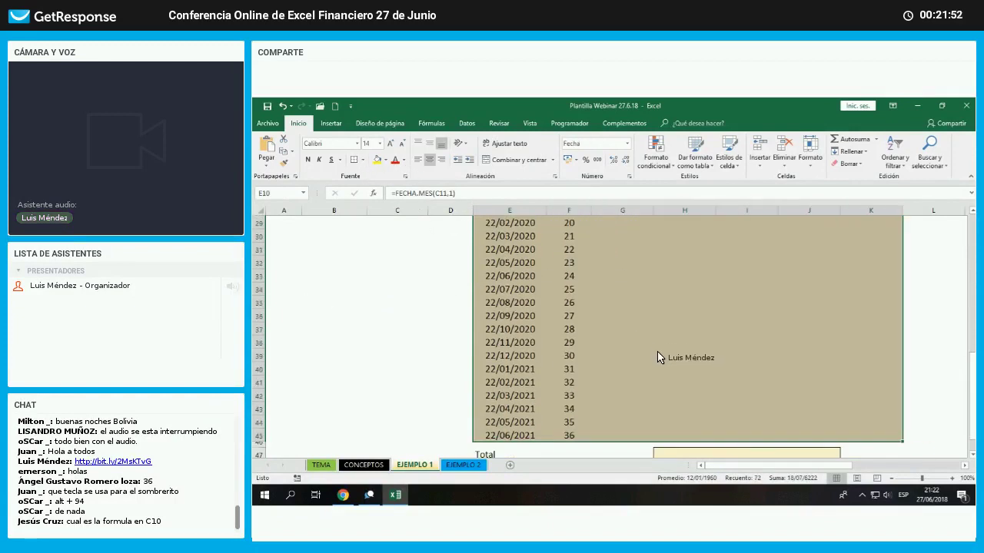
scroll(679, 395, "up", 6)
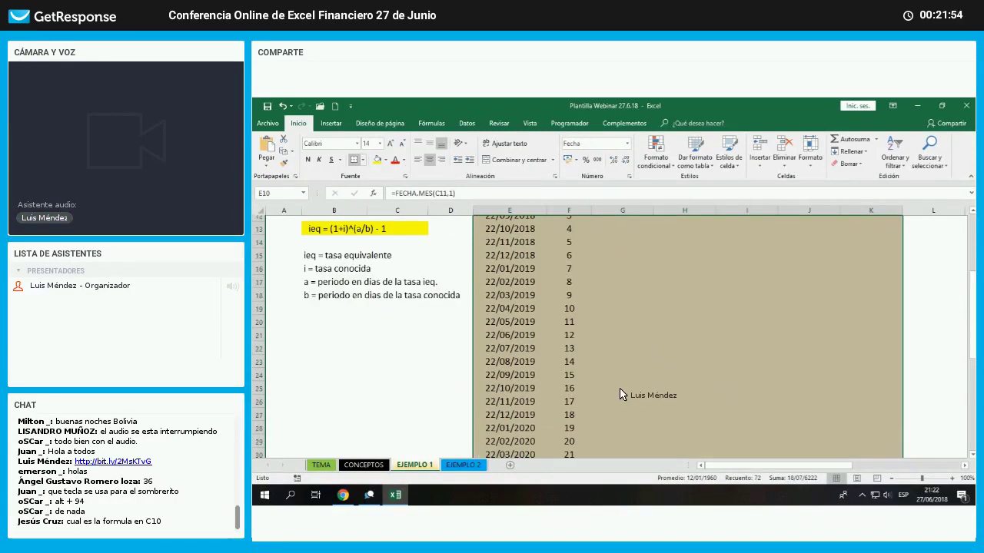
- Review the due dates against the period numbers from E10 down to the last date in E45
left_click(531, 346)
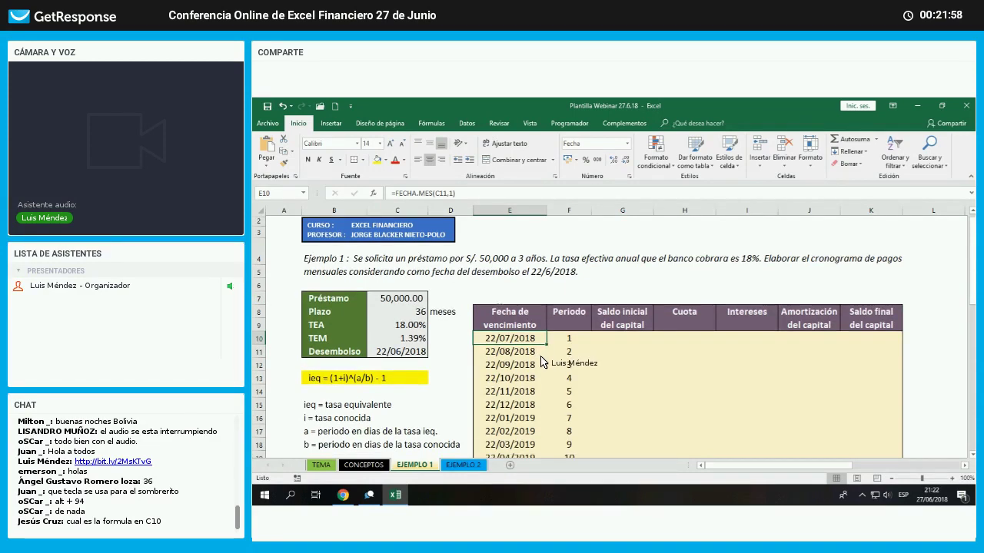
scroll(541, 359, "down", 9)
key("ctrl+Down")
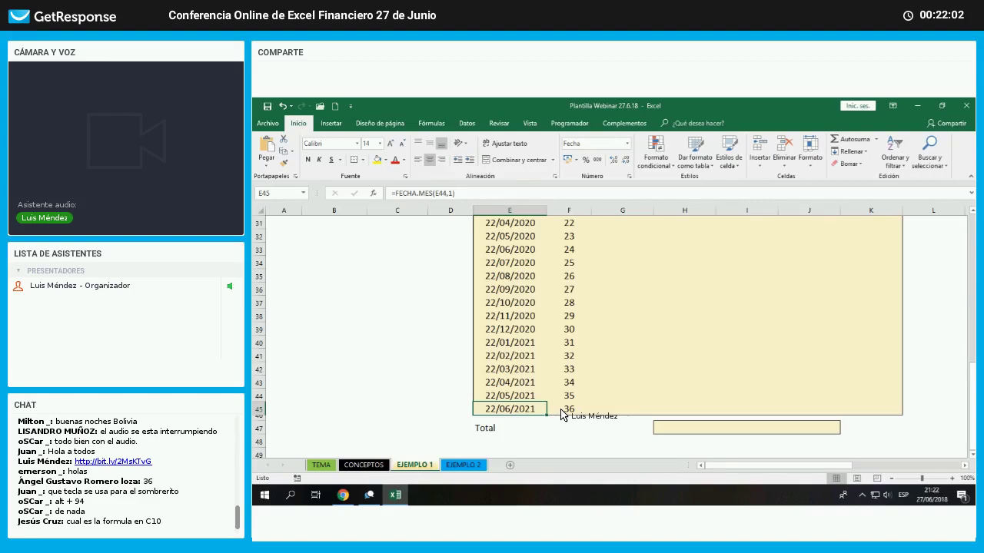
scroll(561, 415, "up", 4)
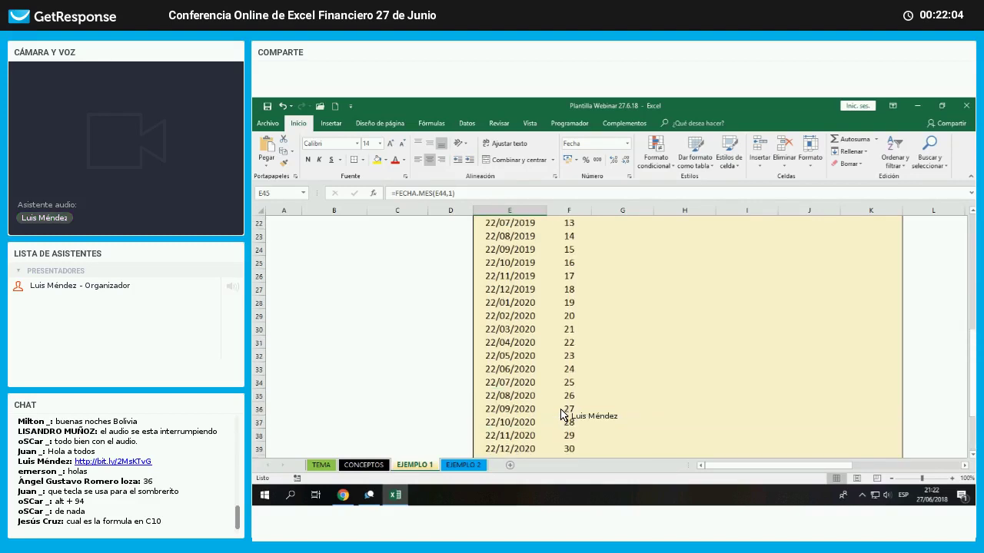
scroll(562, 411, "up", 4)
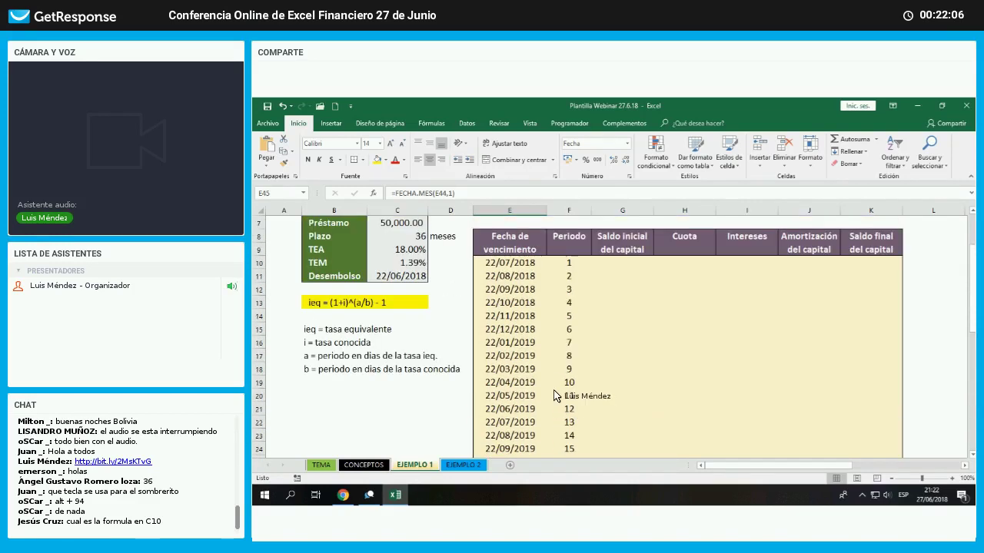
scroll(527, 356, "up", 2)
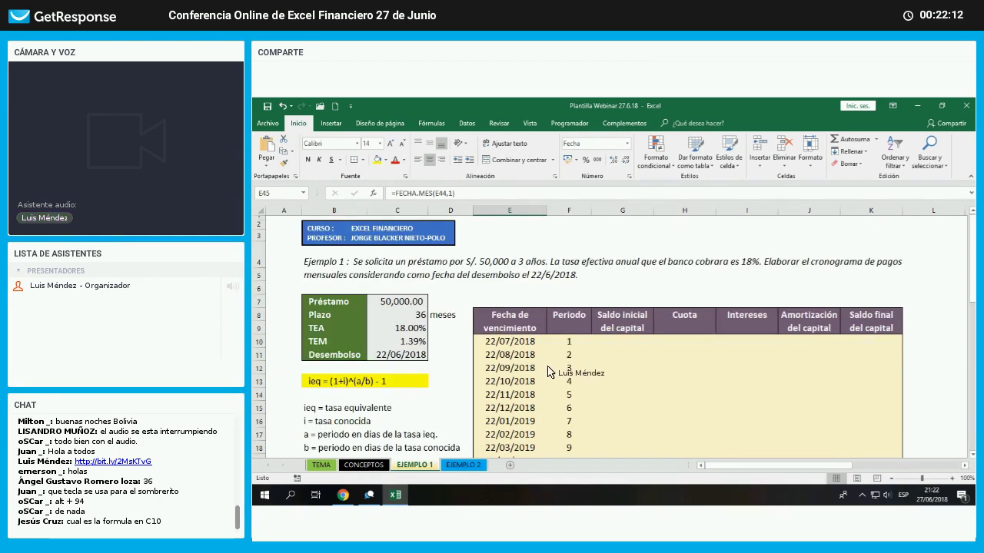
- Clear the TEM value in C10 and review the equivalent rate formula in B13 with its variable definitions
left_click(345, 496)
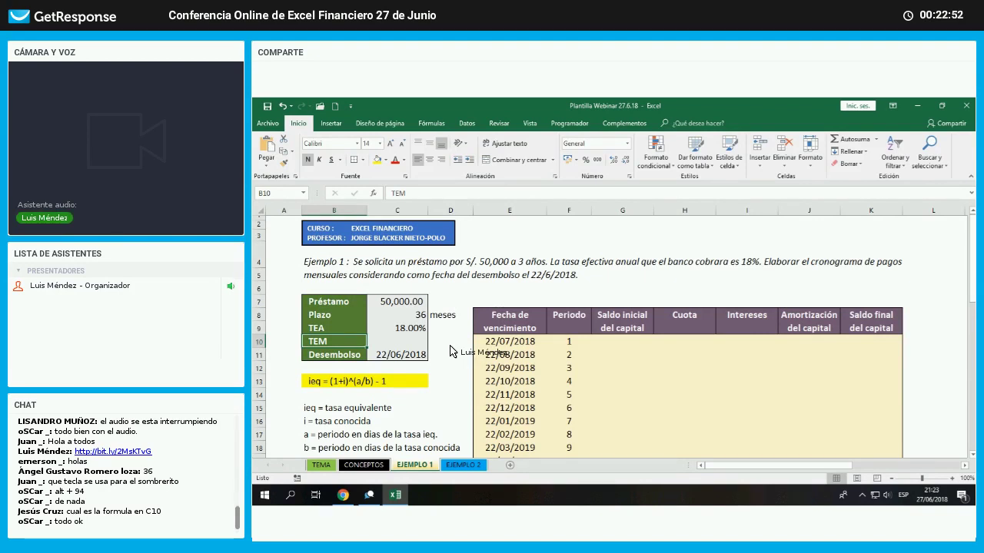
left_click(377, 381)
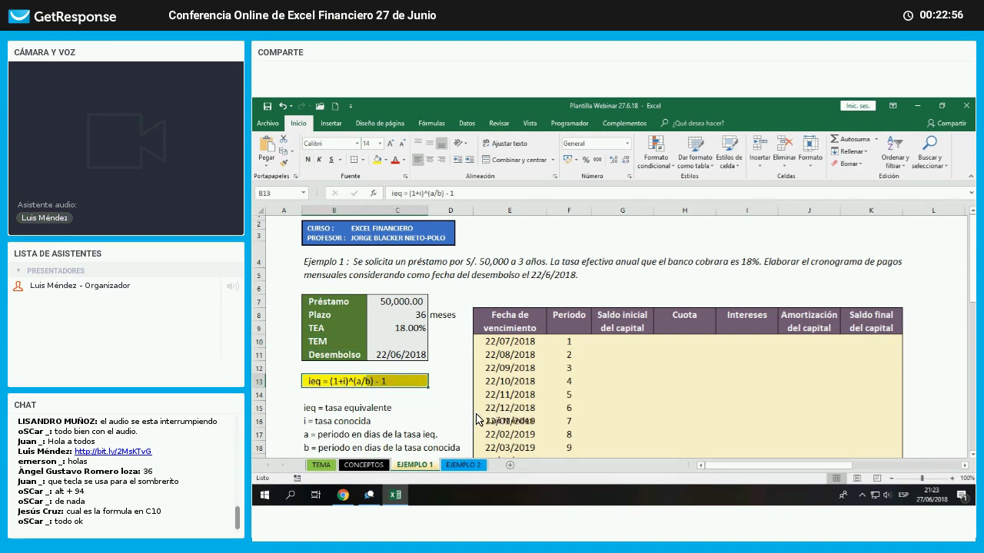
left_click(407, 412)
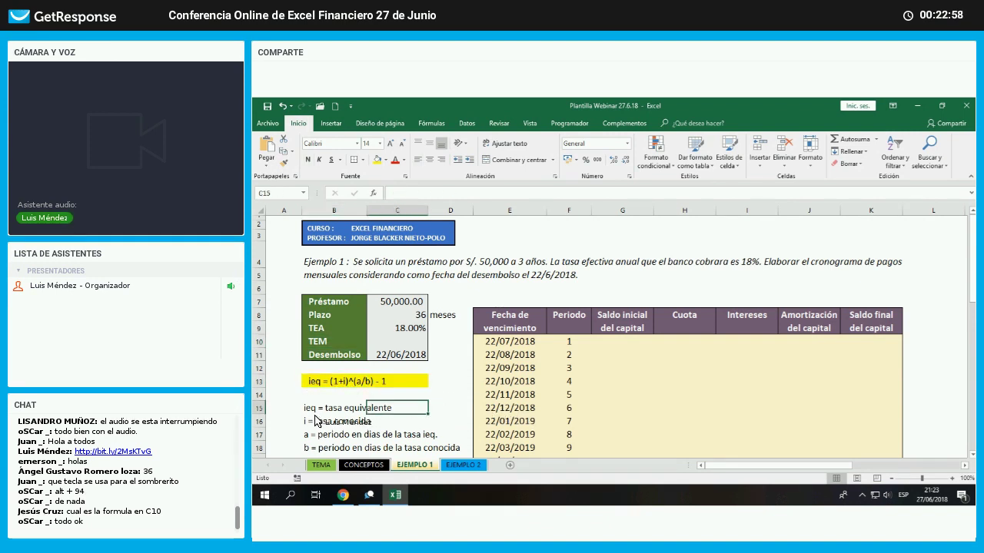
left_click_drag(330, 408, 462, 449)
- Enter the TEM formula =(1+C9)^(30/360)-1 in C10 to convert the annual rate into a monthly rate
left_click(414, 345)
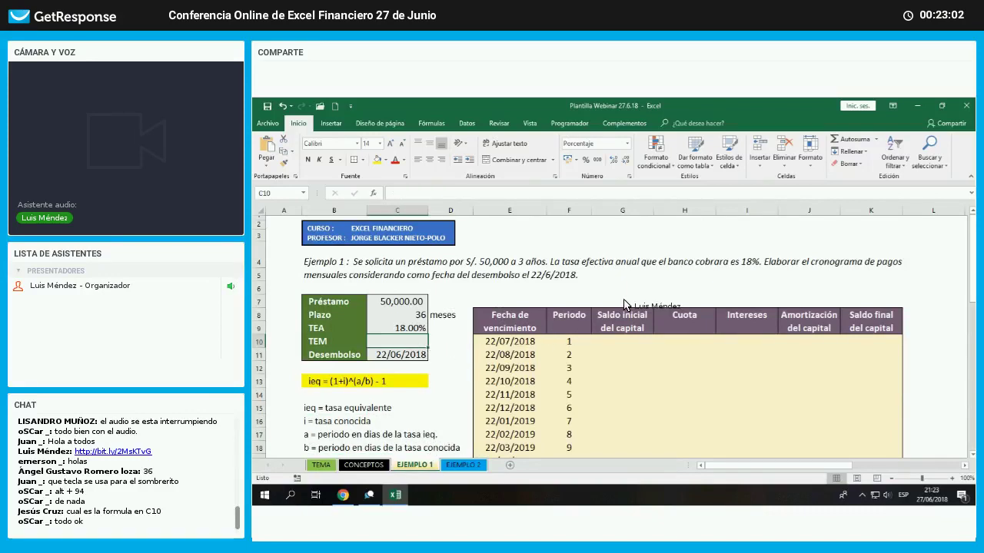
type("=")
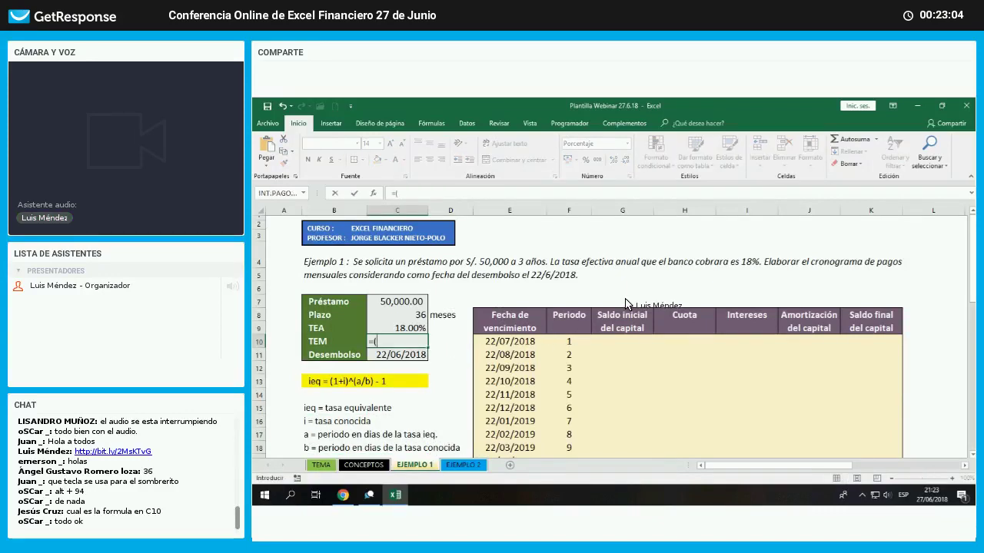
type("(1+")
key("Up")
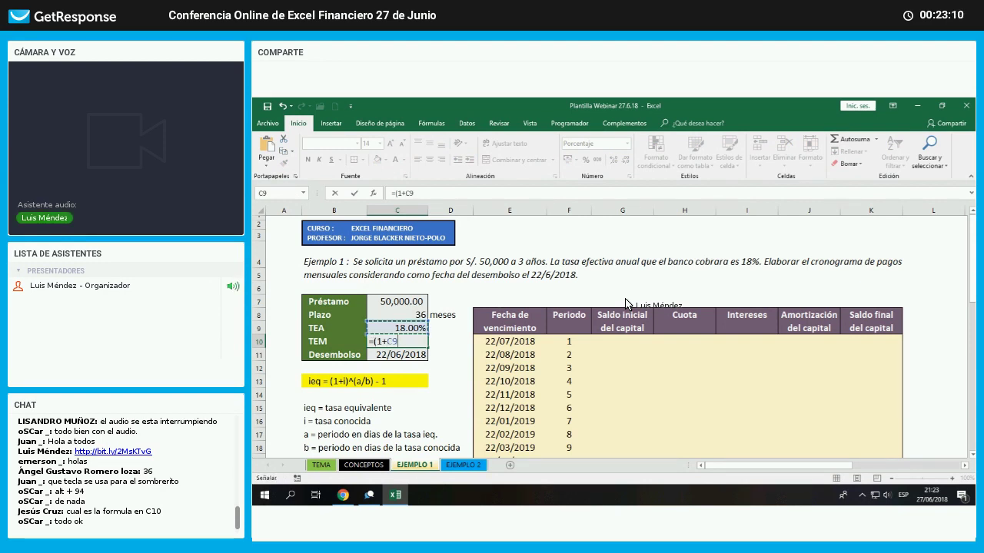
type(")")
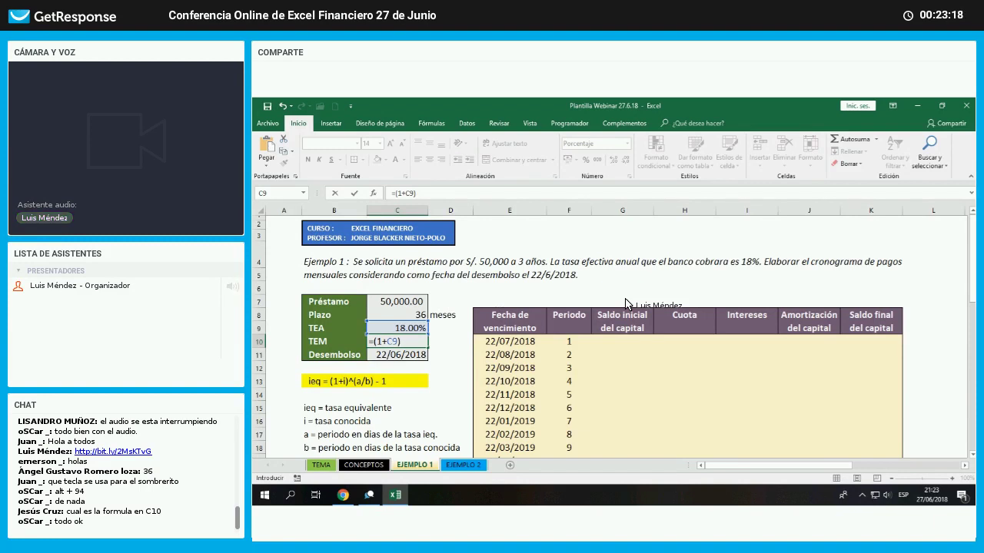
type("^(")
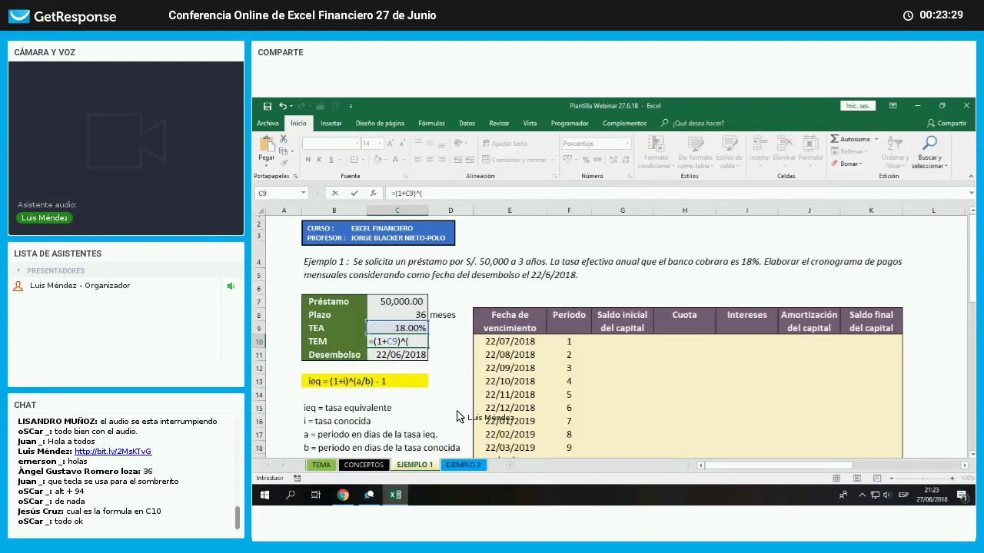
type("30/")
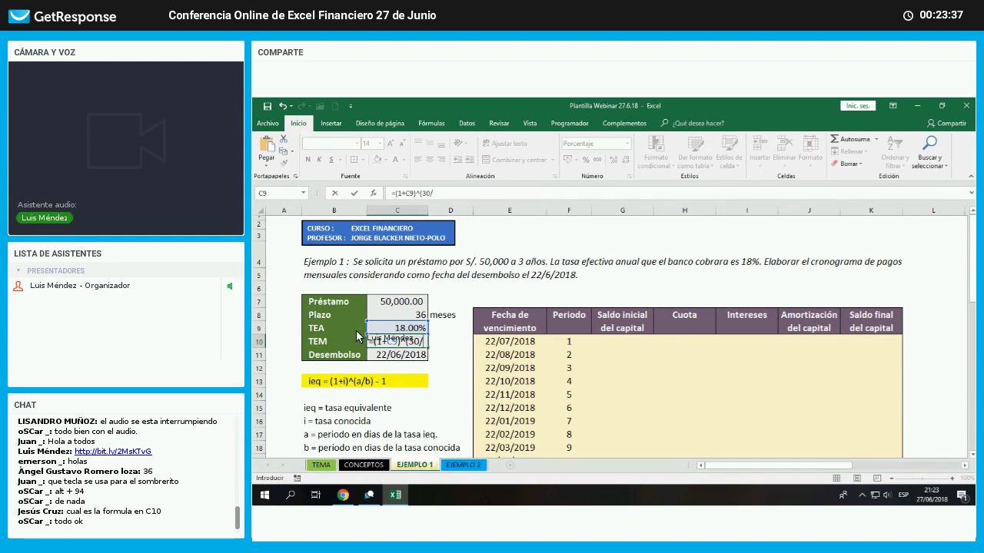
type("36")
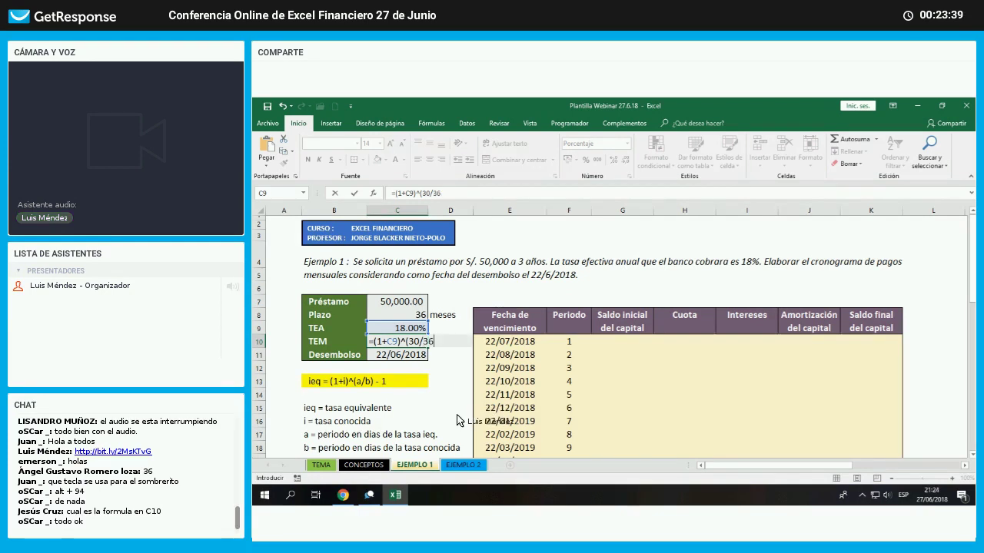
type("0)-1")
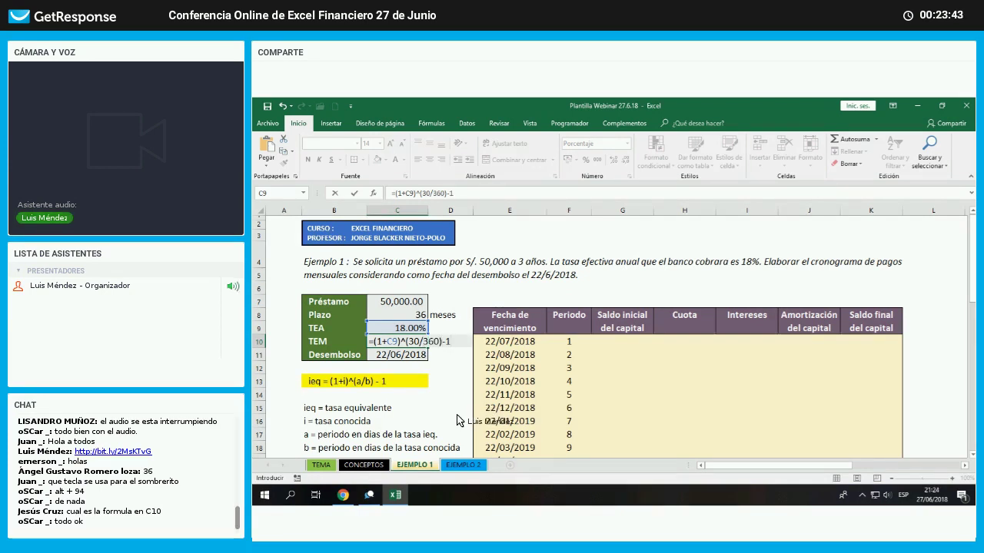
key("Return")
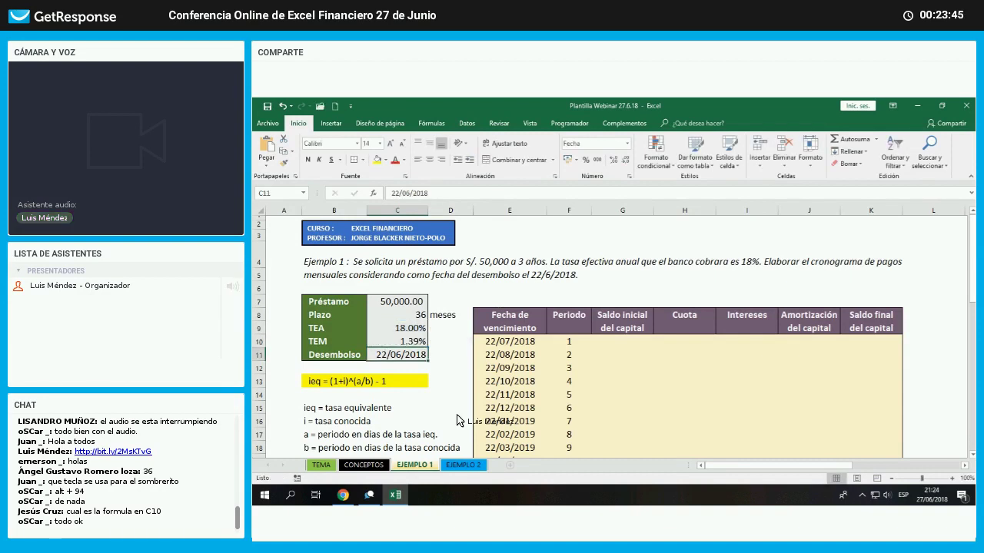
left_click(344, 499)
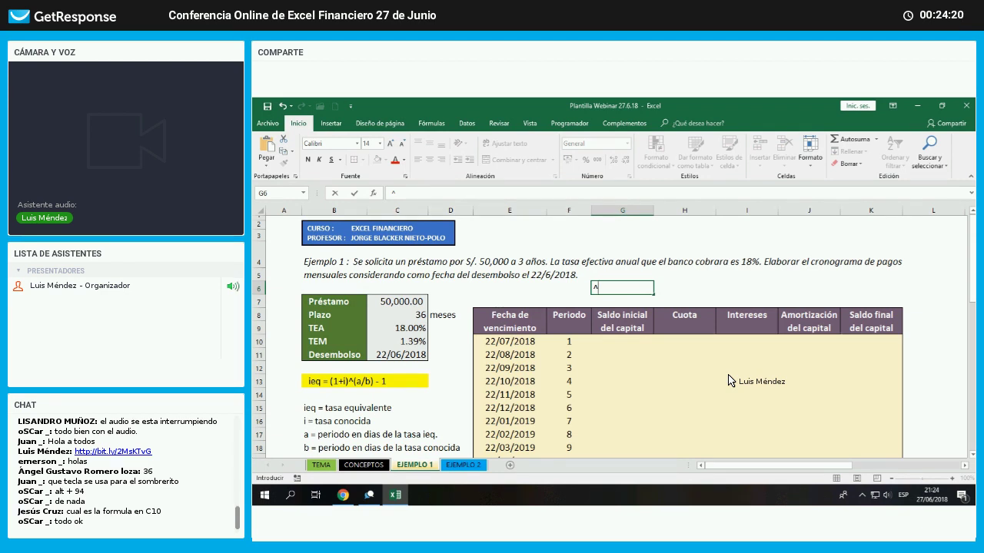
key("Escape")
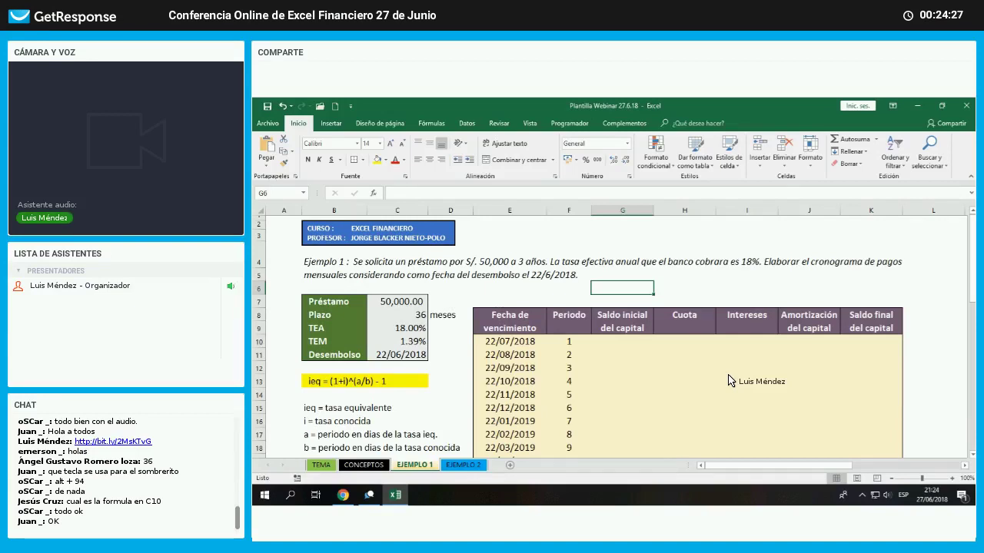
type("+")
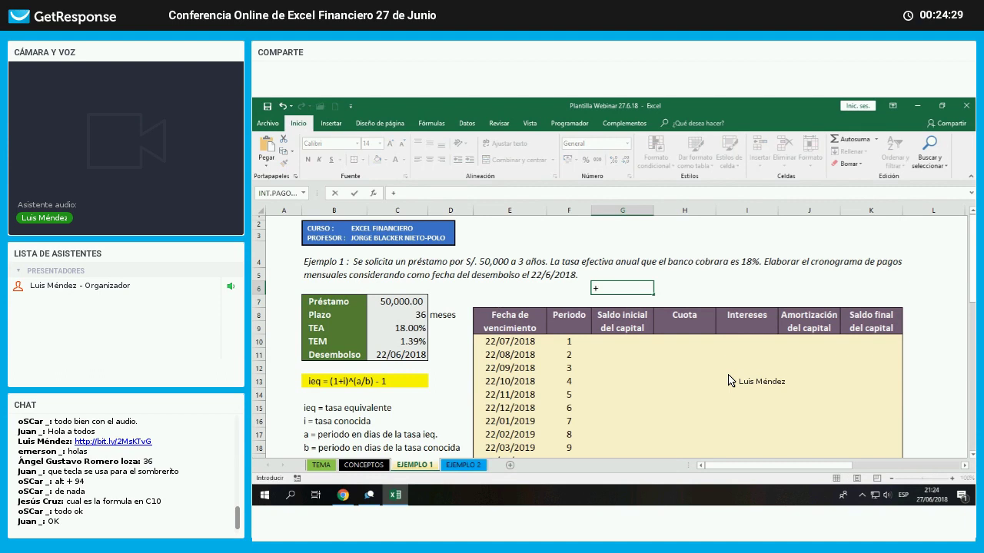
key("Escape")
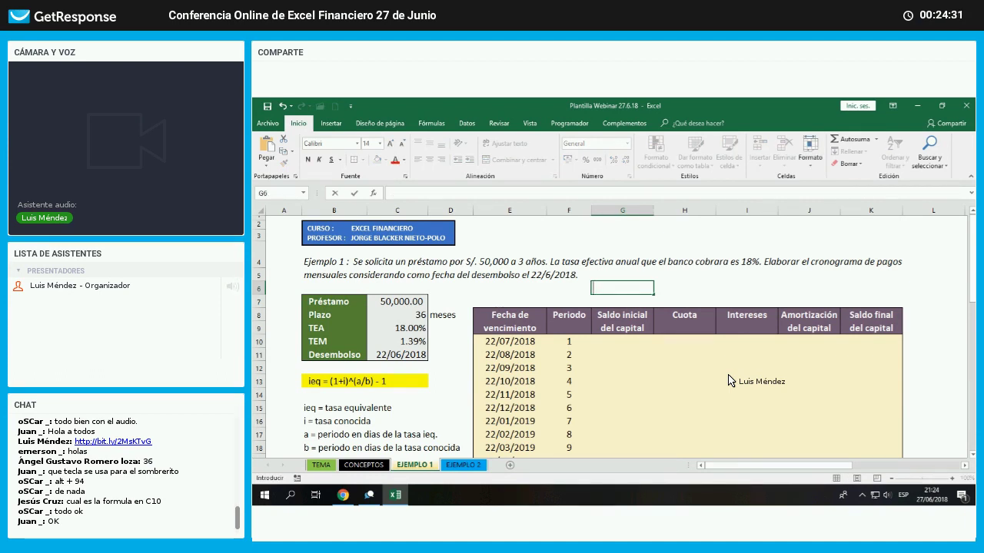
type("^^^")
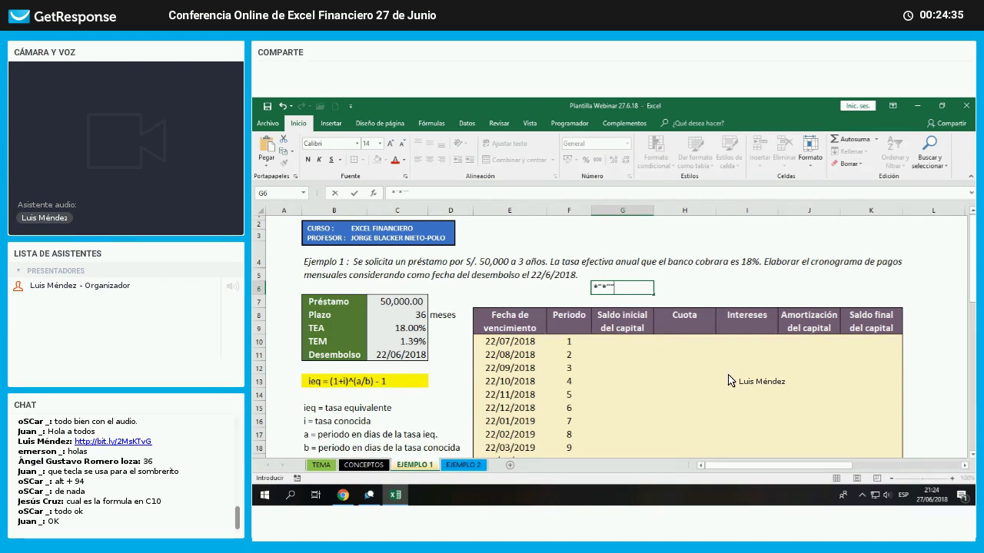
type("^^")
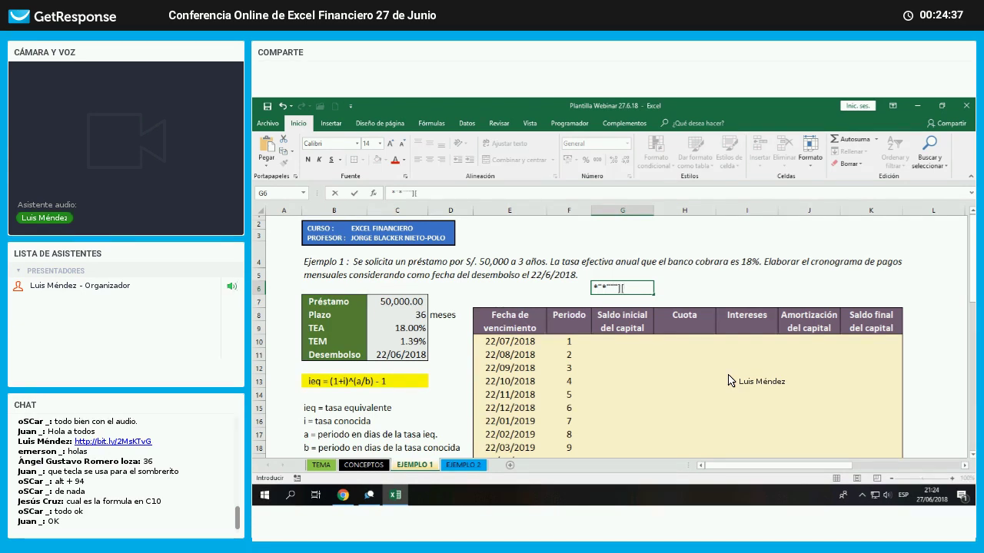
type("`^")
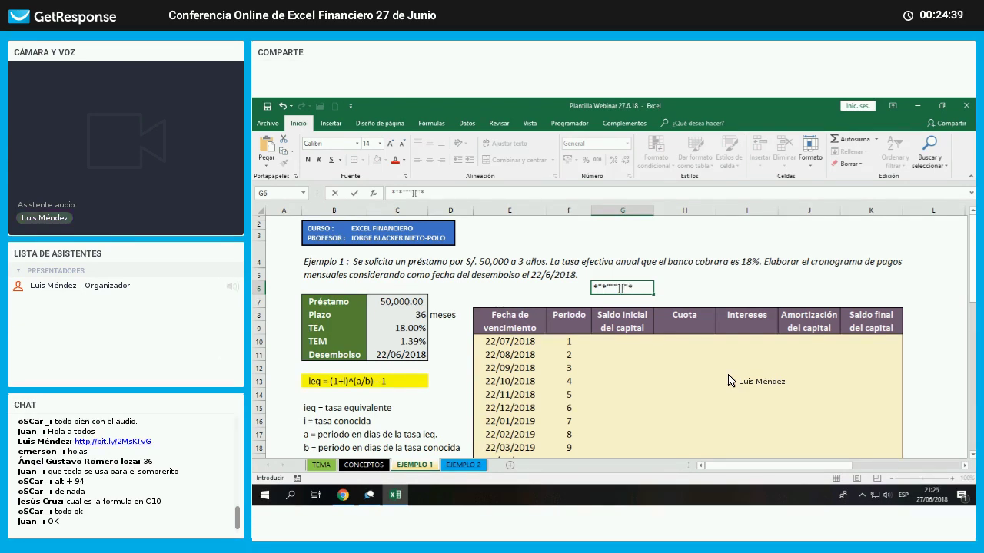
type("][^][")
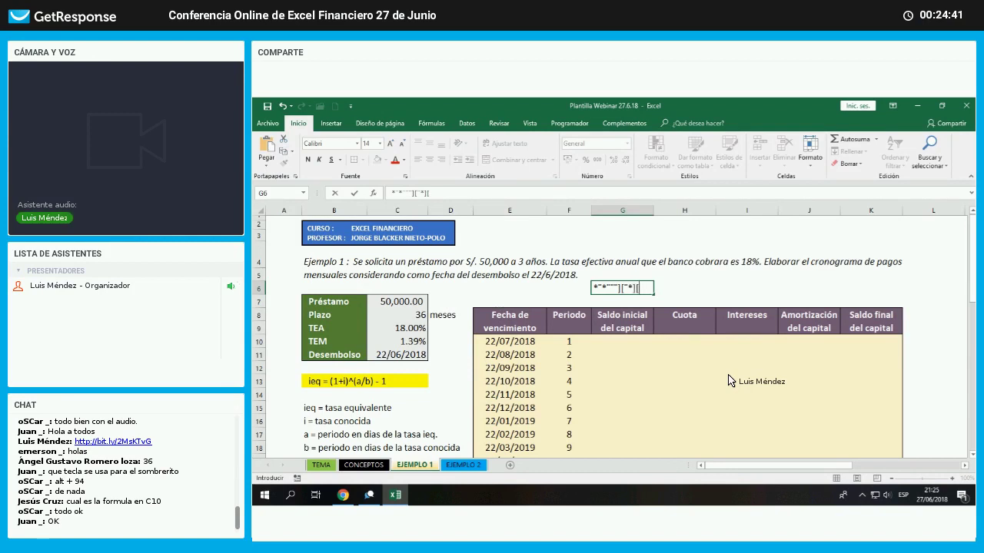
type("*")
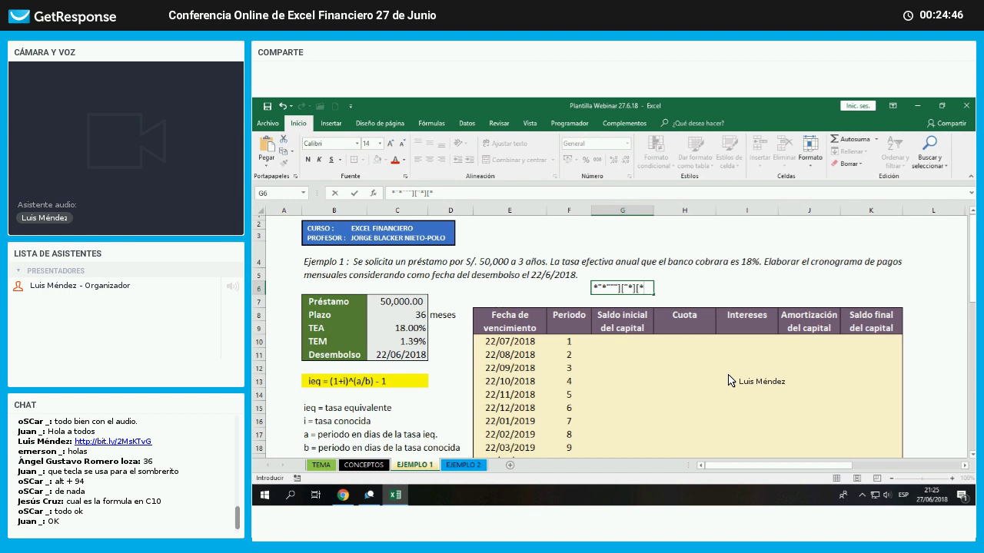
key("BackSpace")
key("BackSpace")
key("BackSpace")
key("BackSpace")
key("BackSpace")
key("BackSpace")
key("BackSpace")
key("BackSpace")
key("BackSpace")
key("BackSpace")
key("BackSpace")
key("BackSpace")
key("BackSpace")
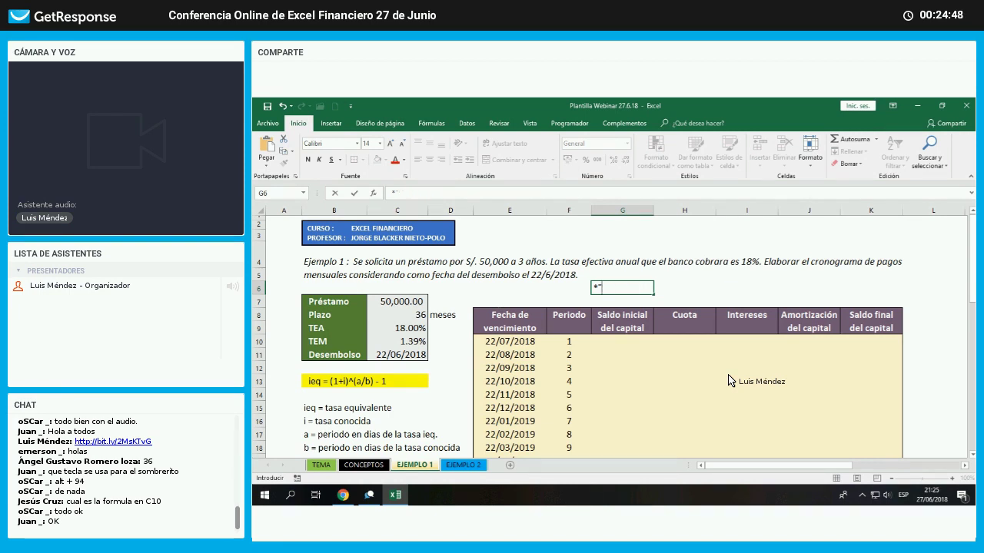
key("Escape")
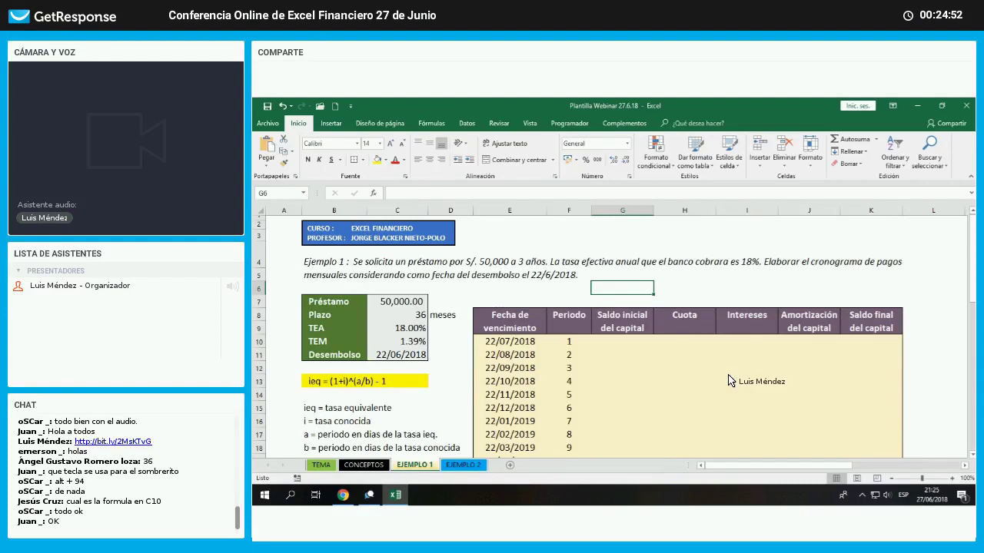
key("alt")
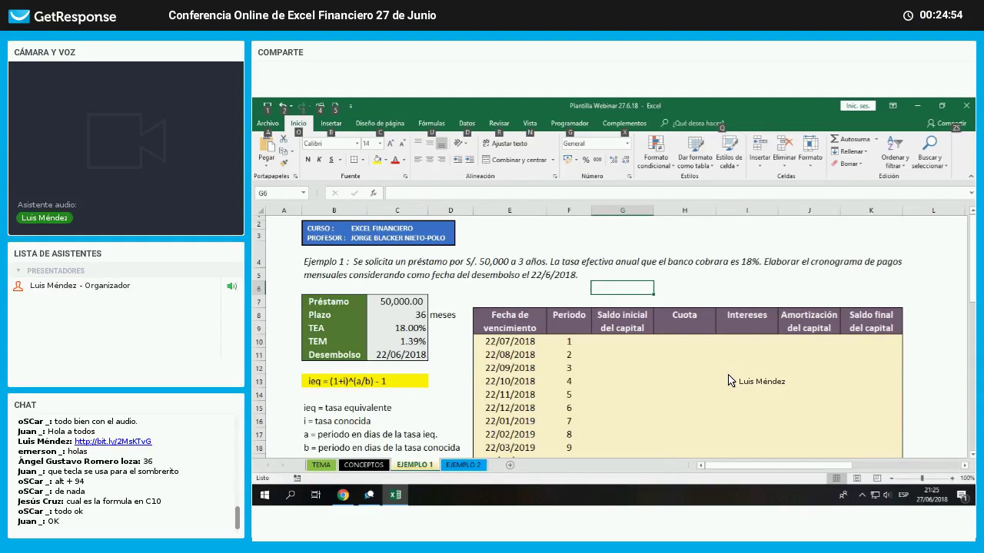
type("^")
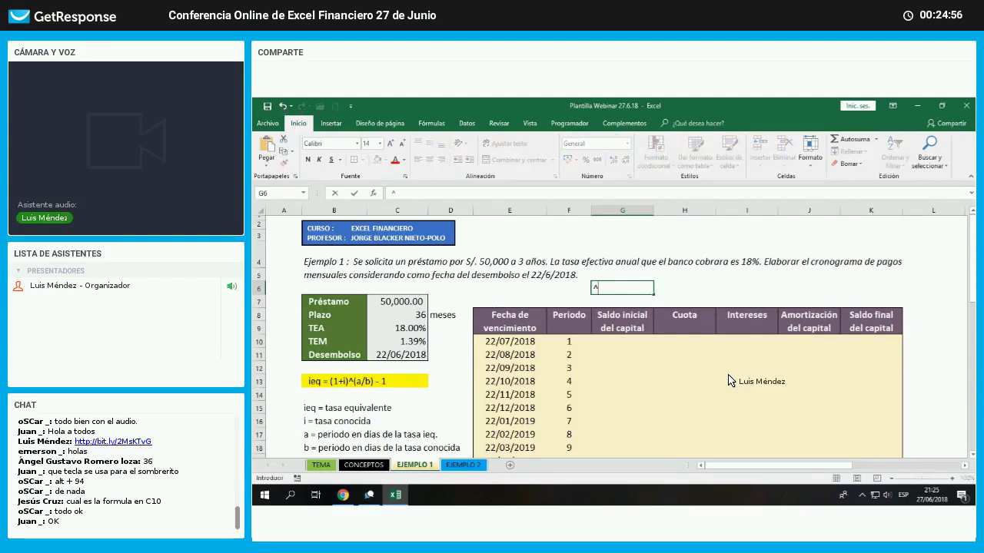
key("BackSpace")
key("Escape")
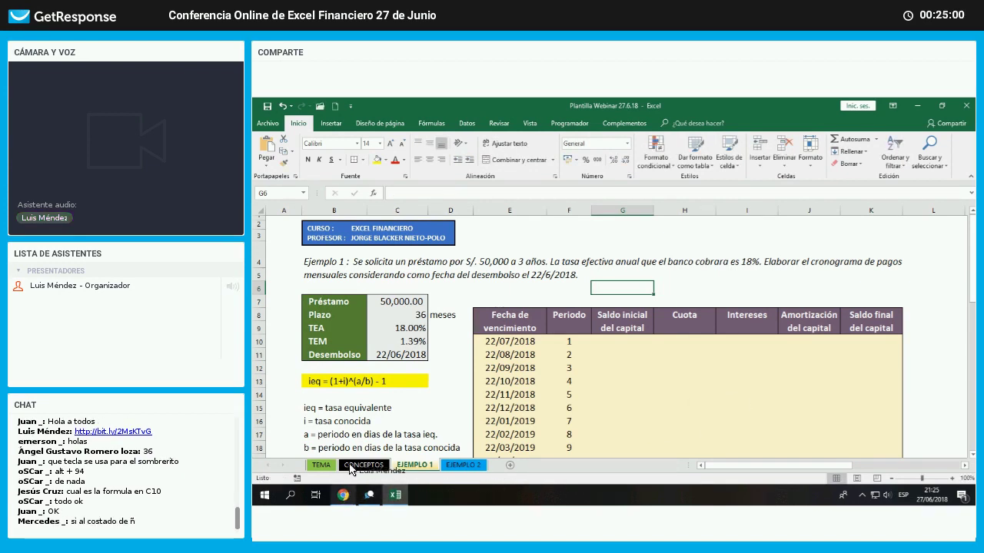
key("alt+Tab")
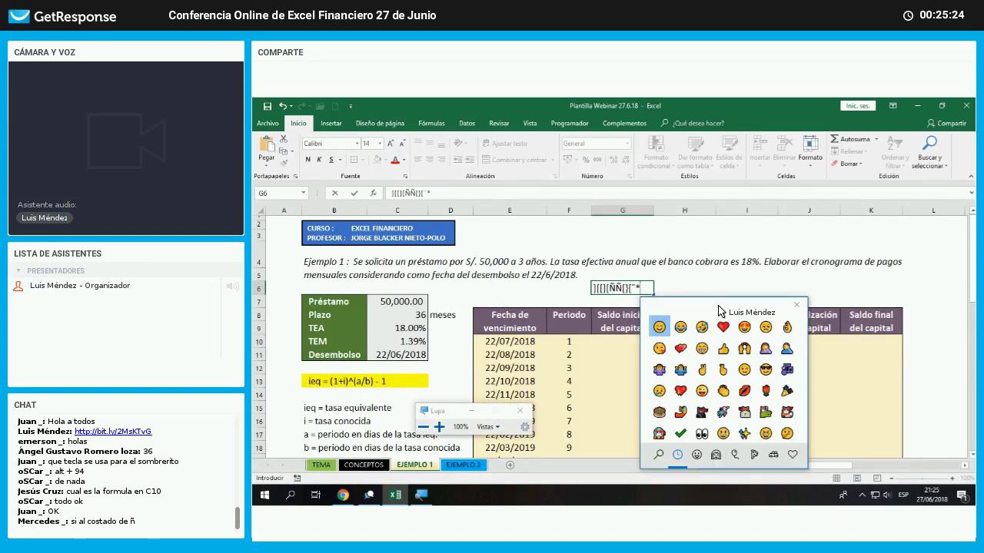
key("BackSpace")
key("BackSpace")
key("BackSpace")
key("BackSpace")
key("BackSpace")
key("BackSpace")
key("BackSpace")
key("BackSpace")
key("BackSpace")
key("BackSpace")
key("BackSpace")
key("BackSpace")
key("BackSpace")
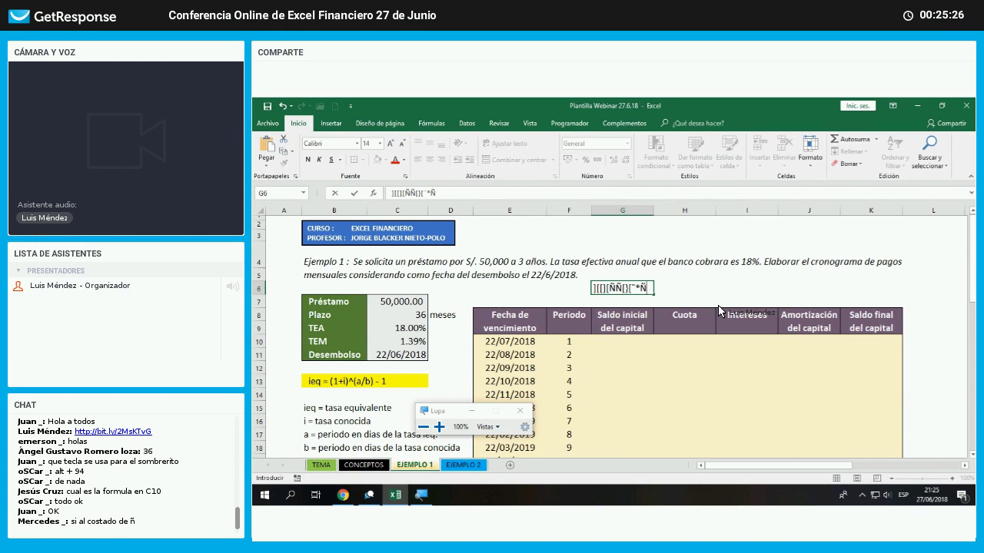
key("Escape")
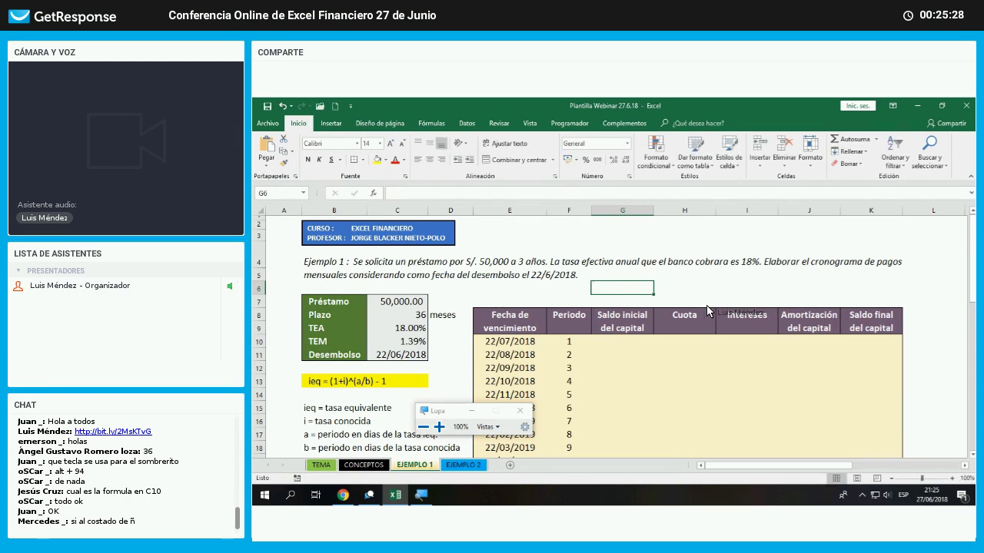
left_click(520, 412)
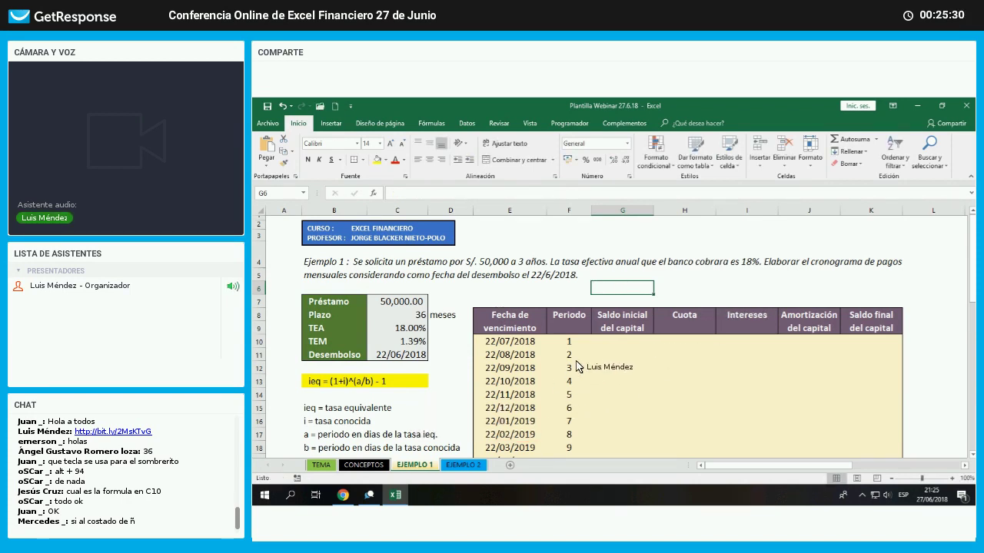
key("Right")
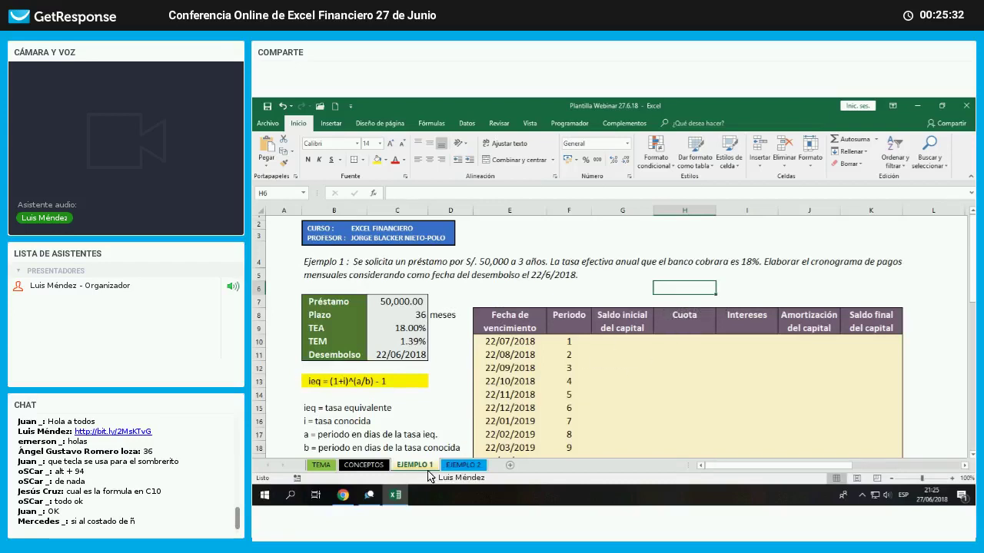
left_click(370, 459)
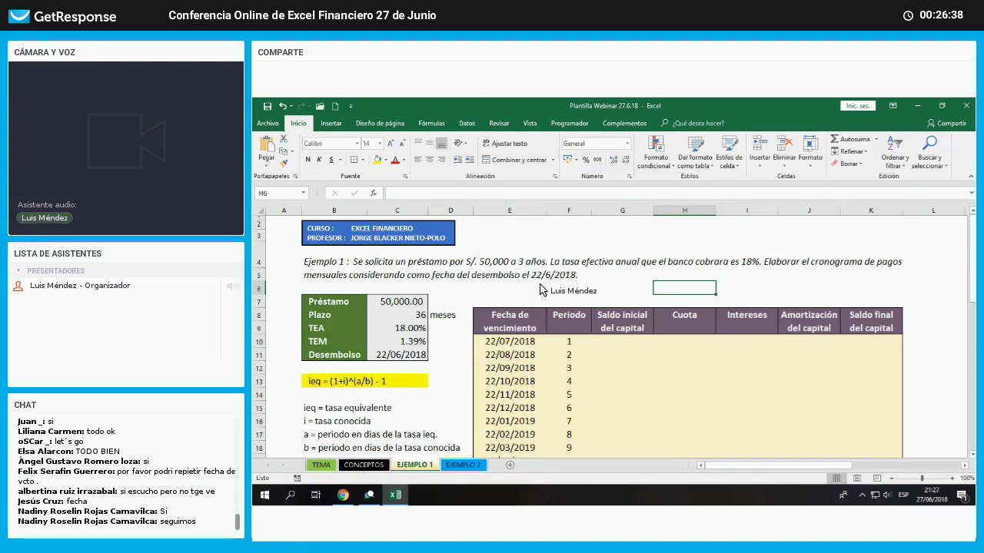
- Review the FECHA.MES due-date formulas in E10:E17, including the one in E14
left_click(498, 344)
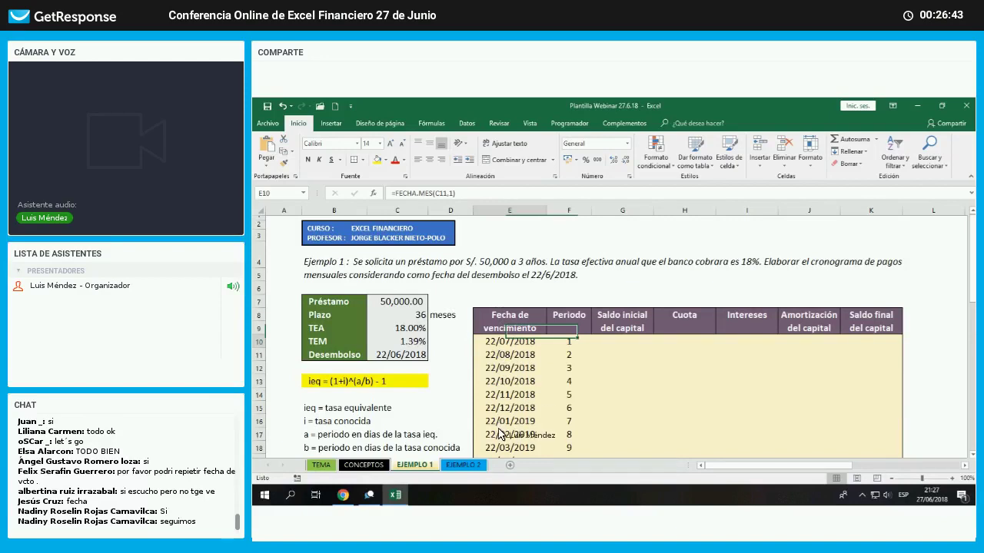
left_click(498, 434, "shift")
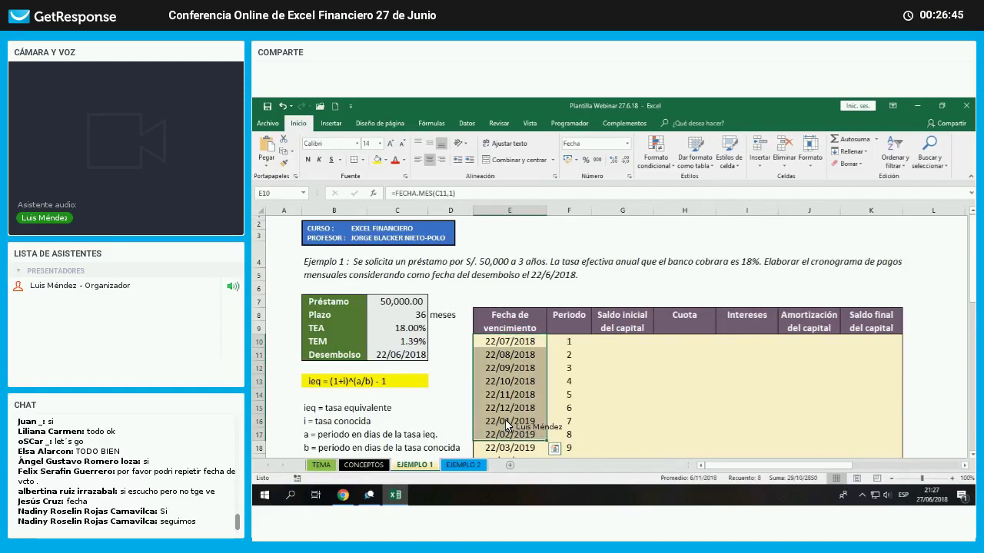
left_click(506, 399)
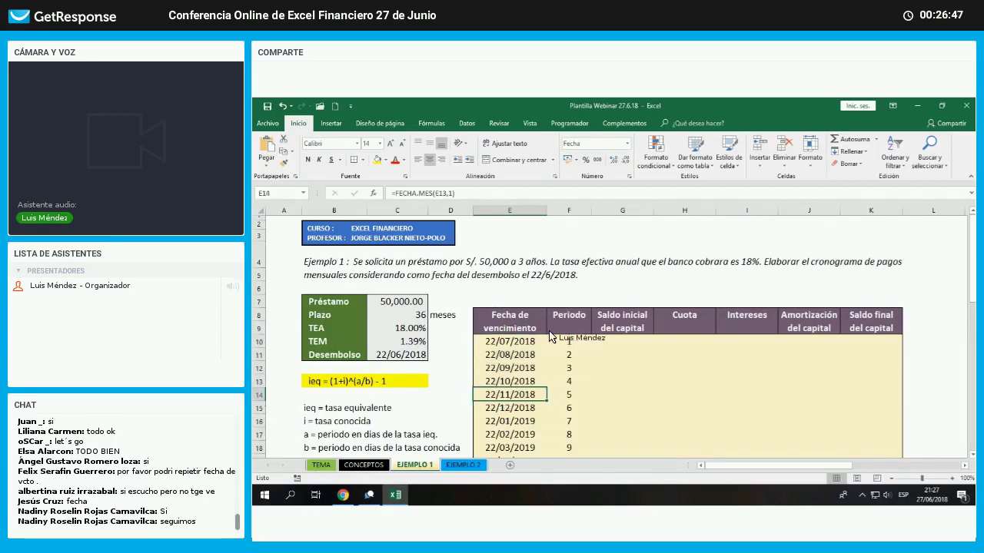
- Clear the Desembolso date in C11
left_click(416, 357)
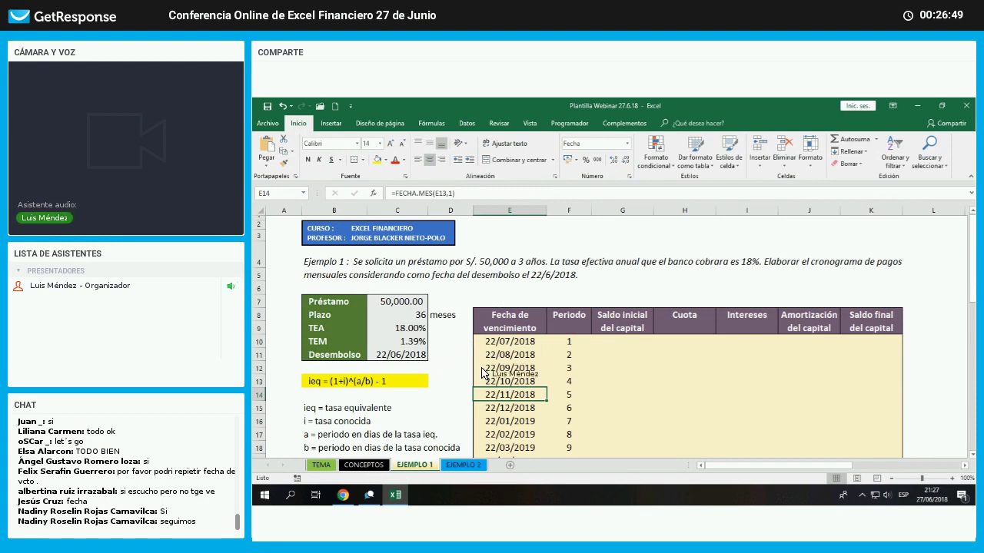
key("Delete")
key("Right")
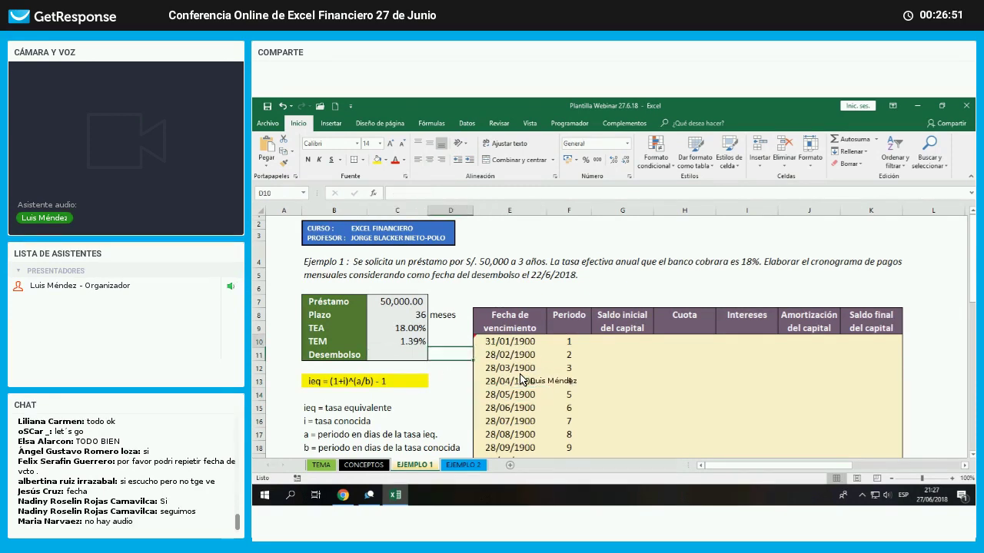
- Clear all the due dates in the Fecha de vencimiento column, E10:E45
key("Right")
key("Up")
key("shift+Down")
key("shift+Down")
key("shift+Down")
key("shift+Down")
key("shift+Down")
key("shift+Down")
key("shift+Down")
key("shift+Down")
key("shift+Down")
key("shift+Down")
key("shift+Down")
key("shift+Down")
key("shift+Down")
key("shift+Down")
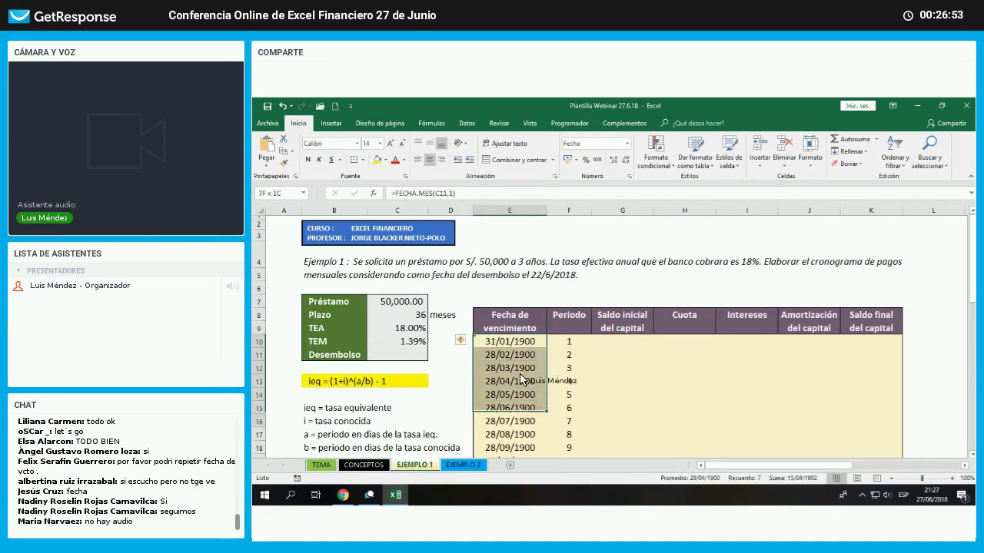
key("shift+Down")
key("shift+Down")
key("shift+Down")
key("shift+Down")
key("shift+Down")
key("shift+Down")
key("shift+Down")
key("shift+Down")
key("shift+Down")
key("shift+Down")
key("shift+Down")
key("shift+Down")
key("shift+Down")
key("shift+Down")
key("shift+Down")
key("shift+Down")
key("shift+Down")
key("shift+Down")
key("shift+Down")
key("shift+Down")
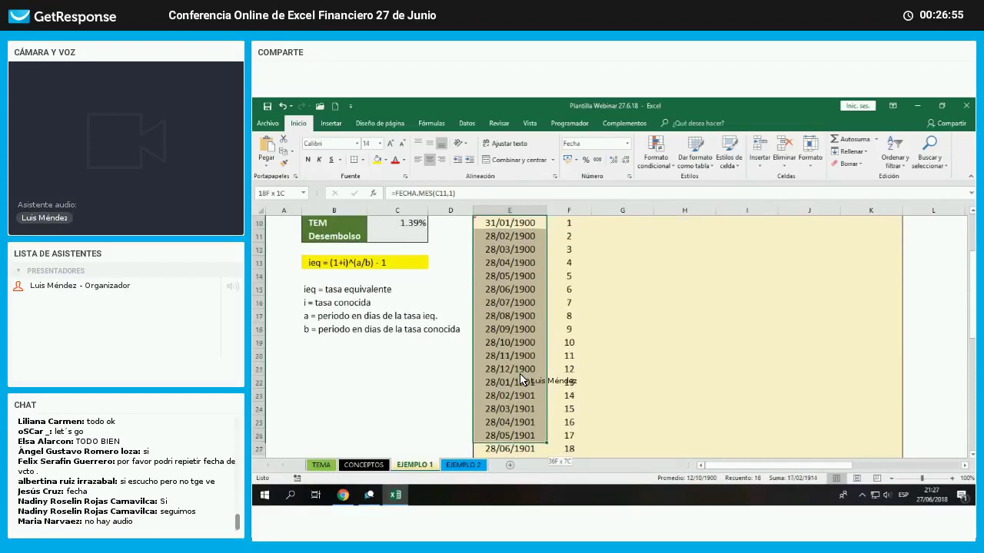
key("shift+Down")
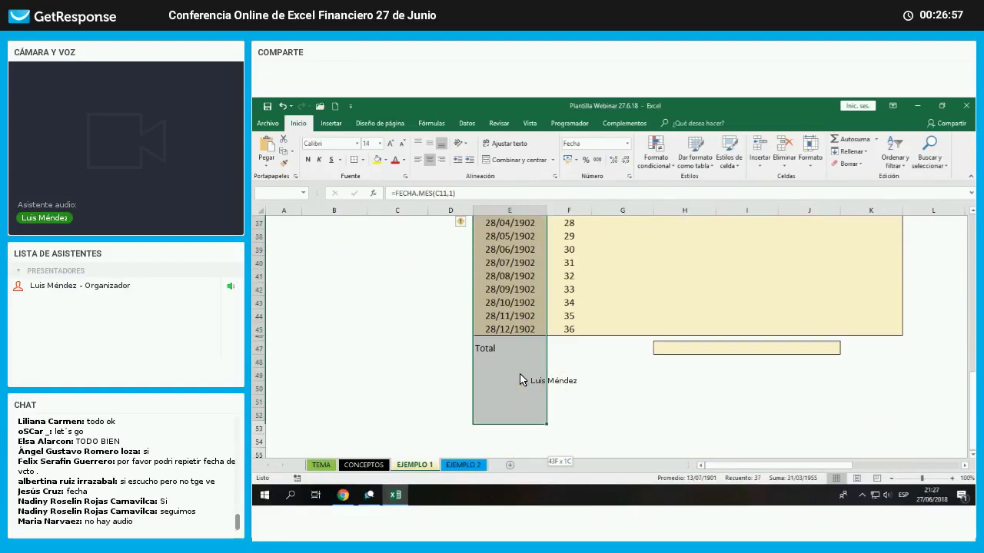
scroll(520, 379, "up", 7)
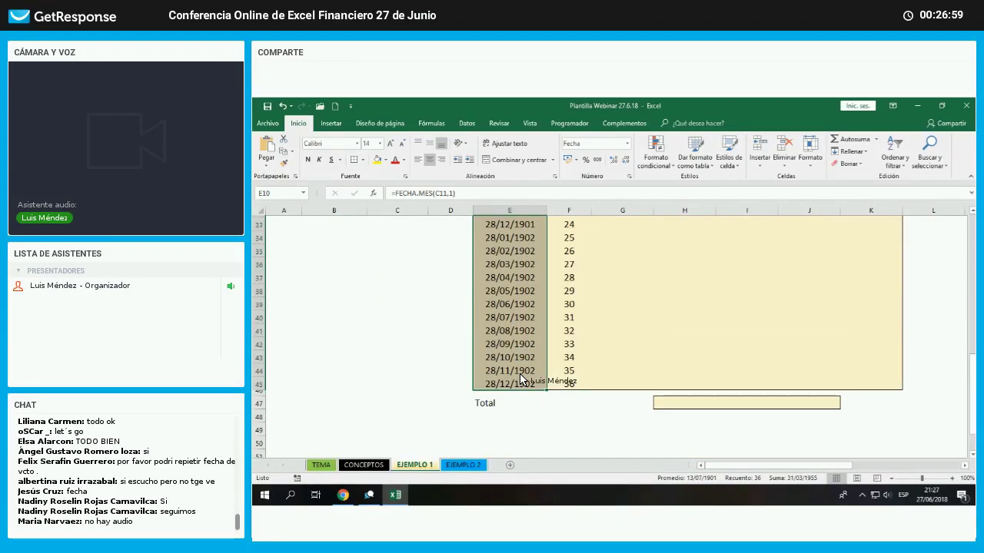
key("Delete")
- Enter 22/6/2018 as the Desembolso date in C11
key("Up")
key("Up")
key("Up")
key("Up")
key("Left")
key("Left")
key("Down")
key("Down")
key("Down")
key("Down")
key("Down")
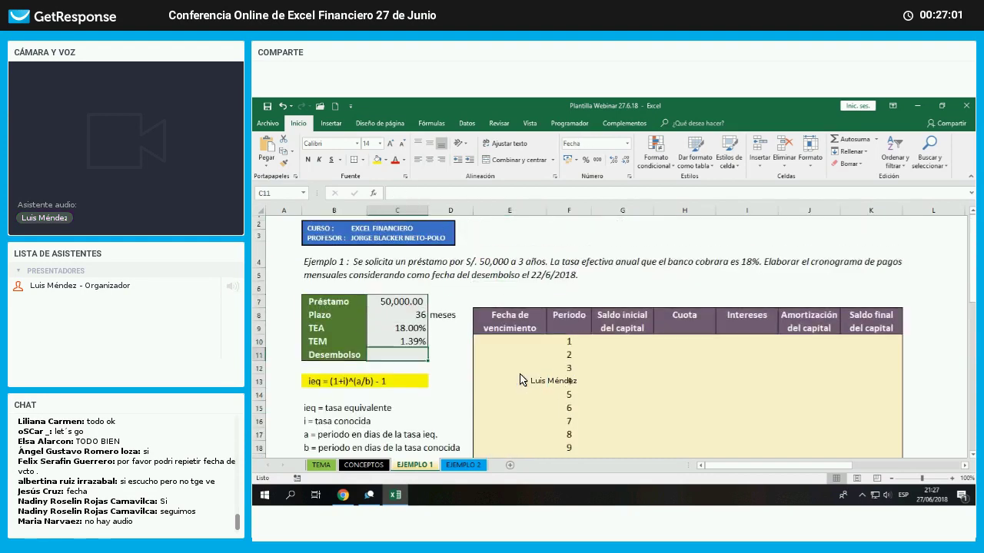
type("22")
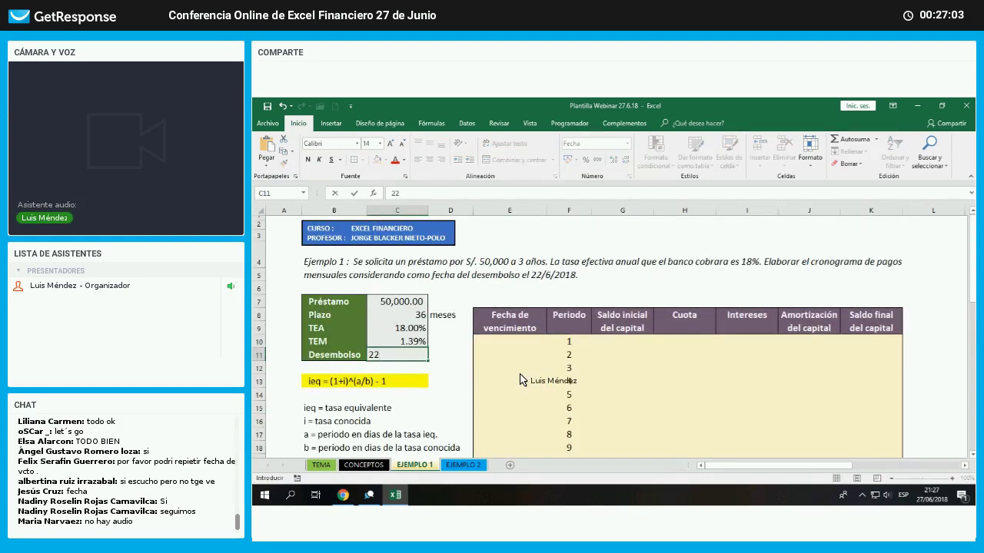
type("/6/2018")
key("Return")
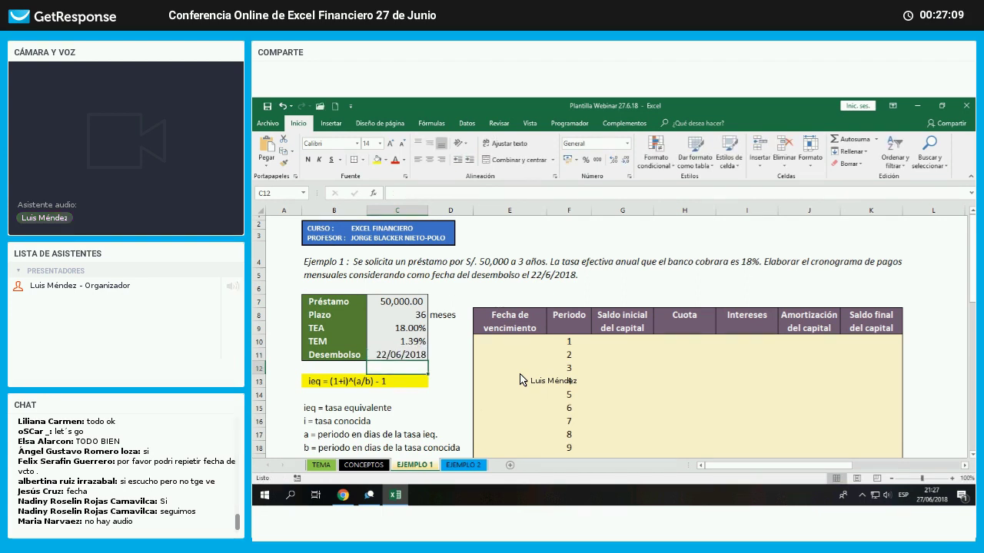
- Enter the formula +C11+30 in E10 to set the first due date 30 days after the disbursement
key("Up")
key("Up")
key("Right")
key("Right")
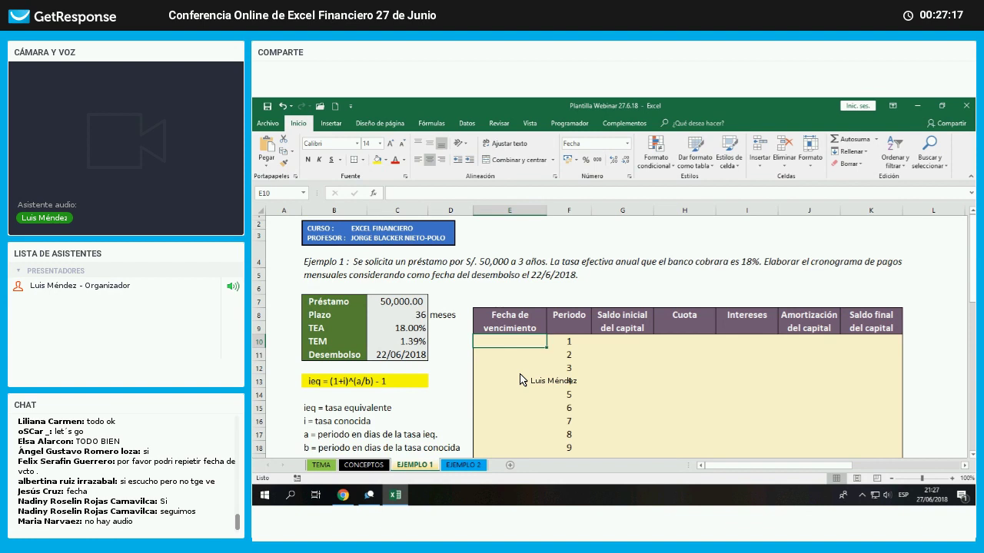
type("+")
key("Left")
key("Left")
key("Down")
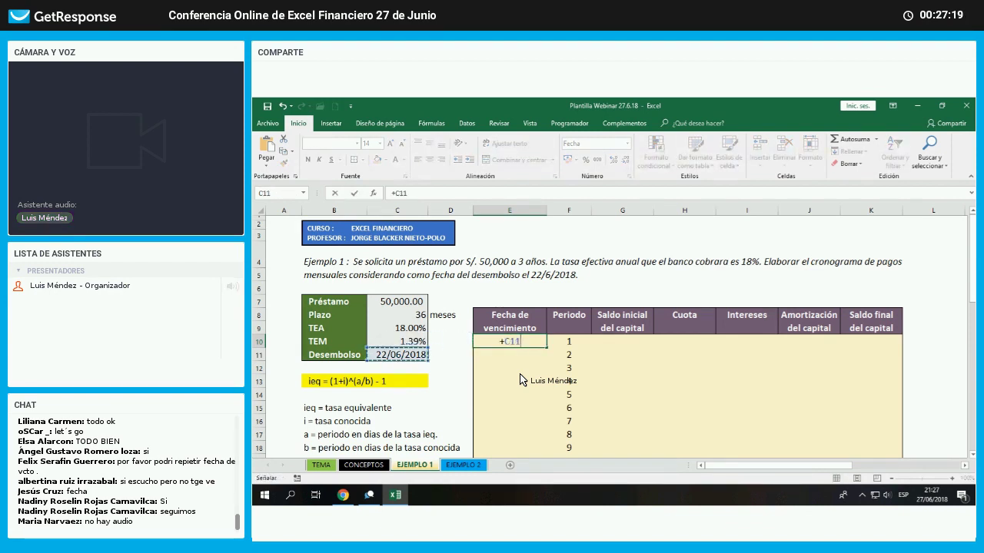
type("+30")
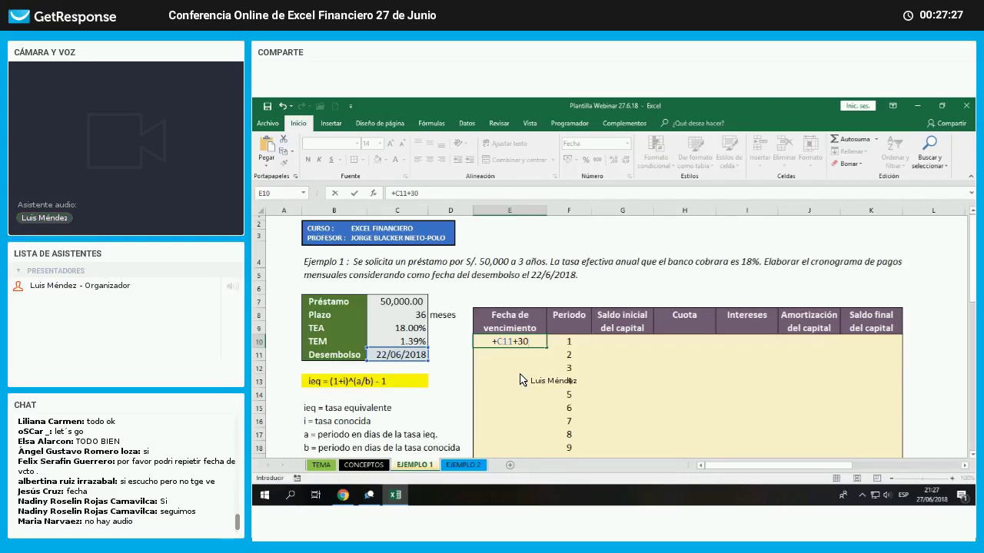
key("Return")
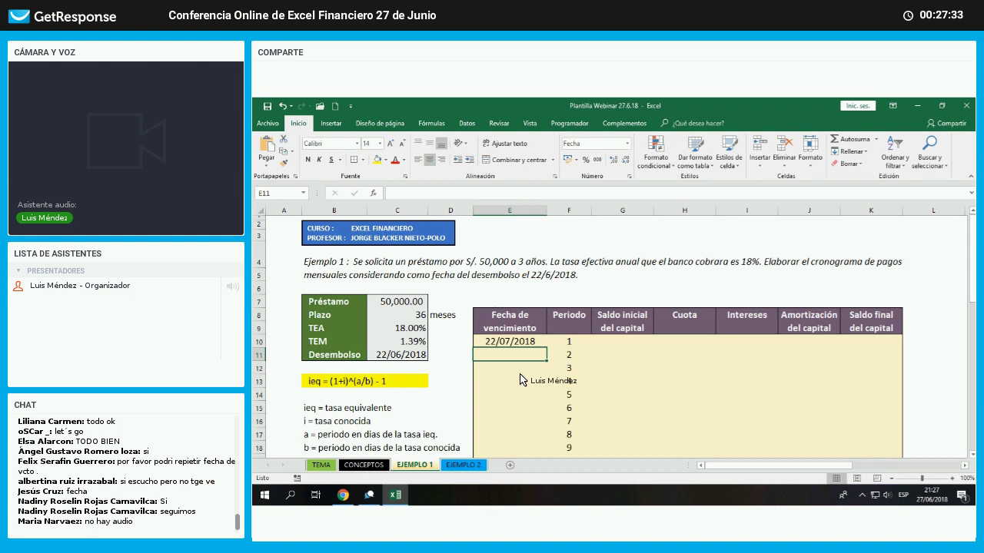
- Enter =E10+30 in E11 and fill it down to period 36 in E45
type("=")
key("Up")
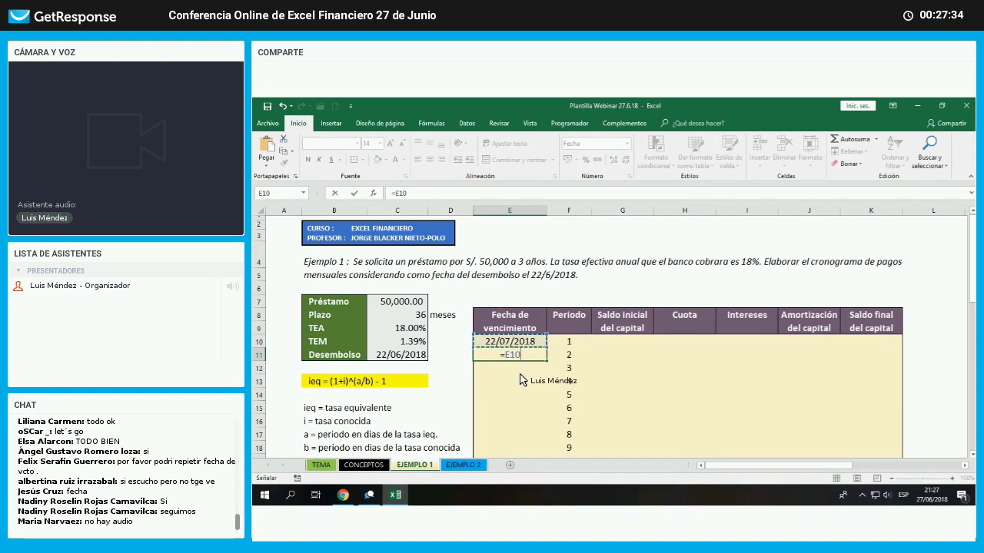
type("+30")
key("Return")
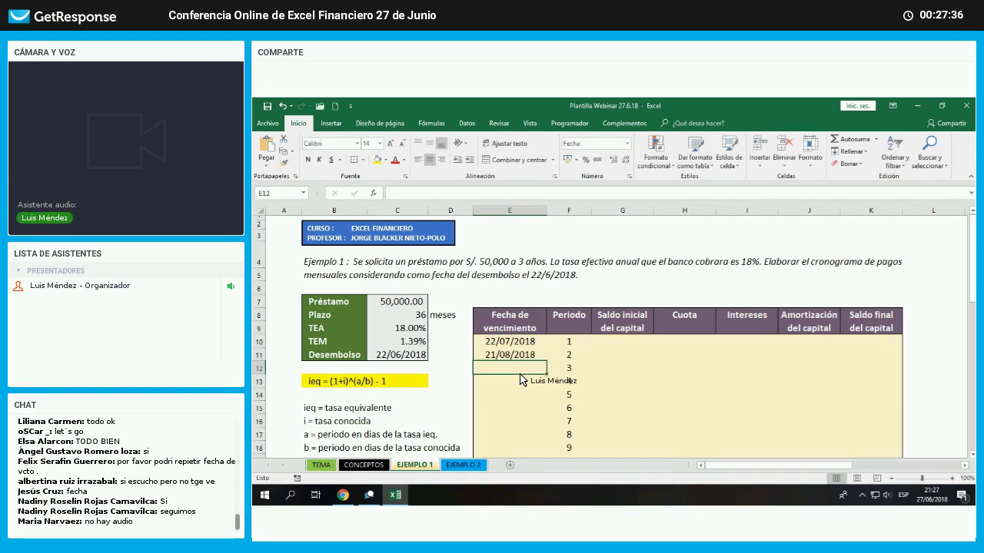
left_click(542, 360)
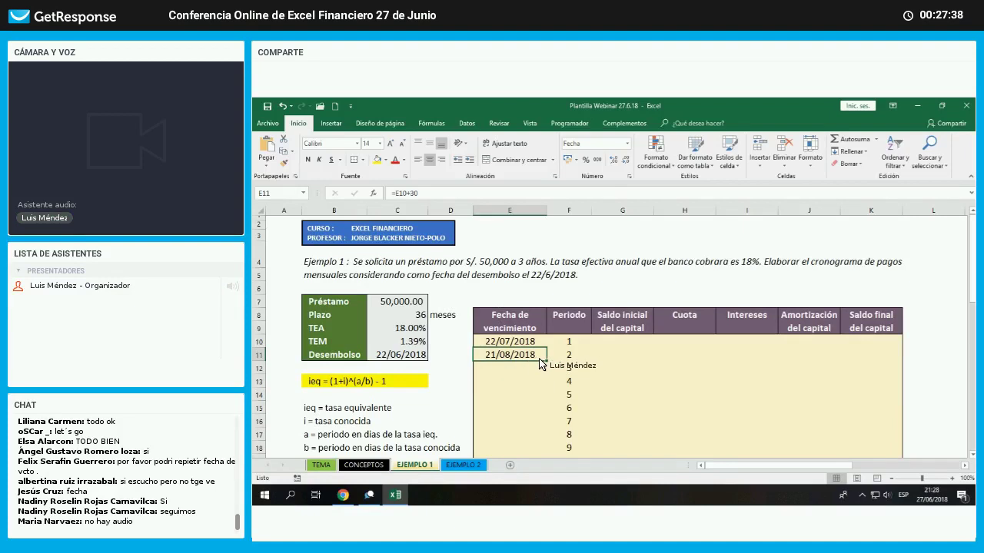
mouse_move(545, 361)
left_mouse_down()
mouse_move(549, 481)
mouse_move(549, 458)
mouse_move(597, 412)
mouse_move(529, 364)
left_mouse_up()
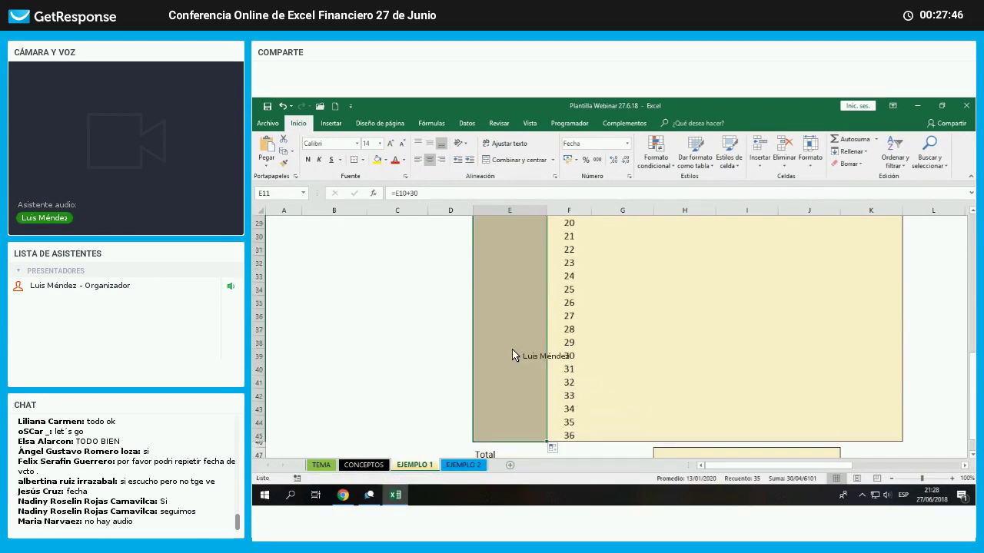
- Examine the due dates and 30-day formulas in E10:E20 to see how the day of the month shifts
scroll(510, 353, "up", 5)
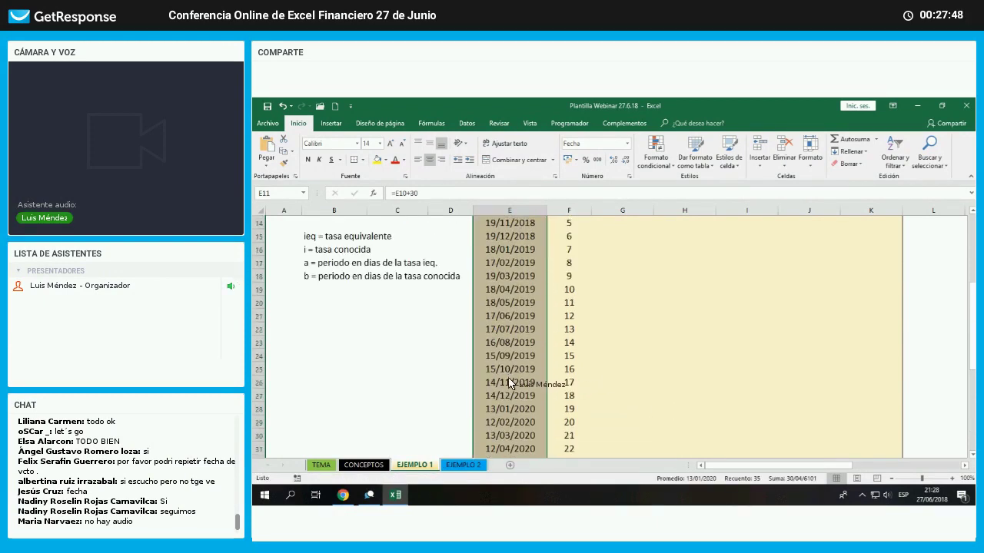
scroll(507, 415, "up", 4)
left_click(507, 449)
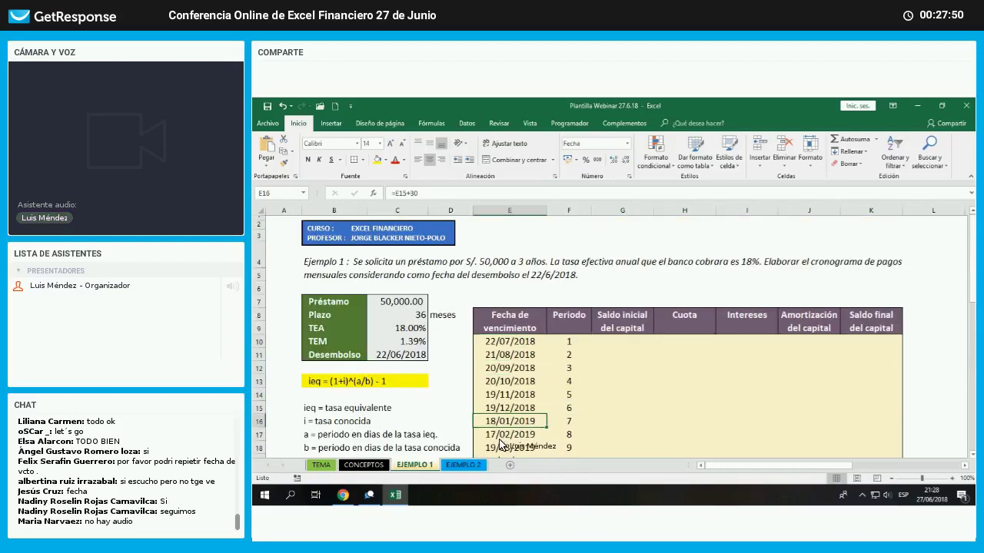
left_click(507, 454)
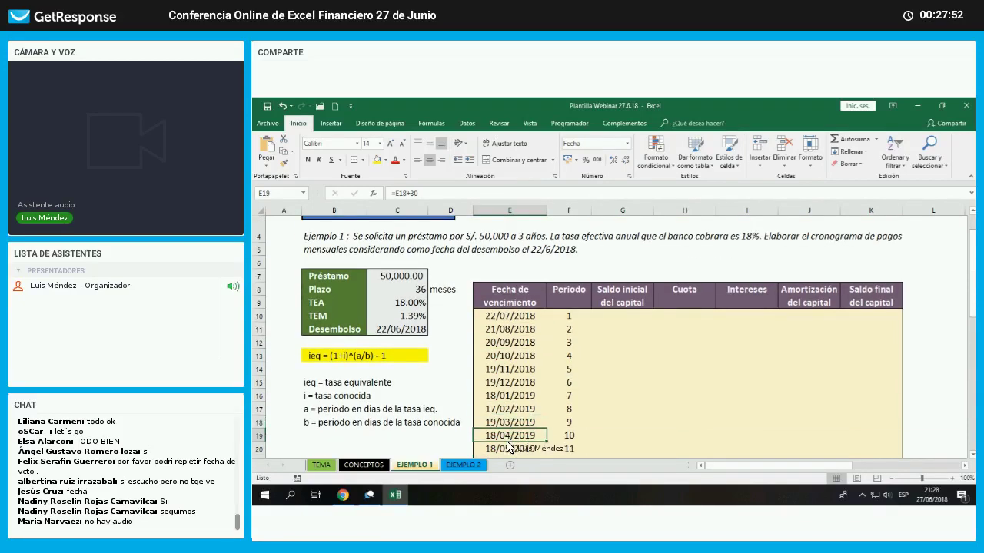
left_click(507, 452)
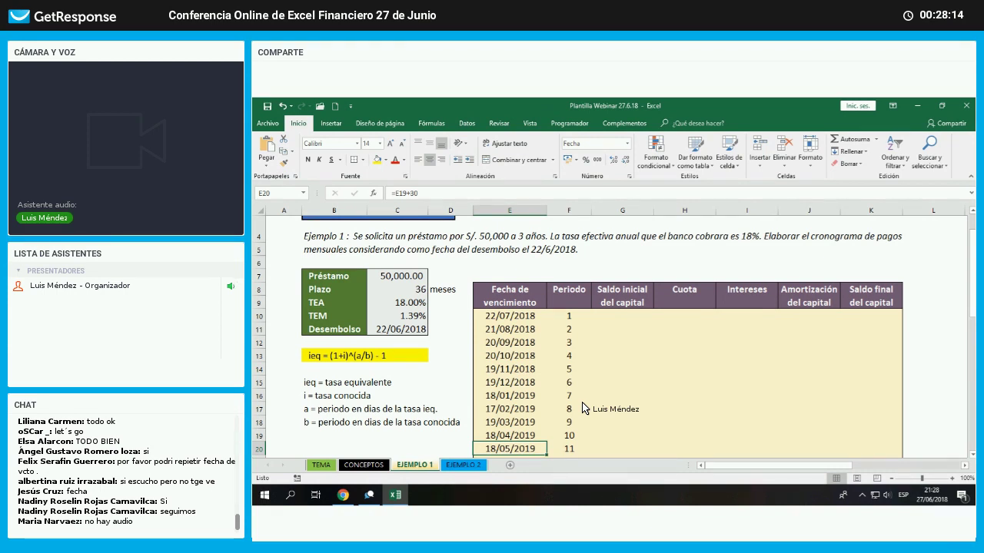
left_click(507, 342)
left_click(505, 369)
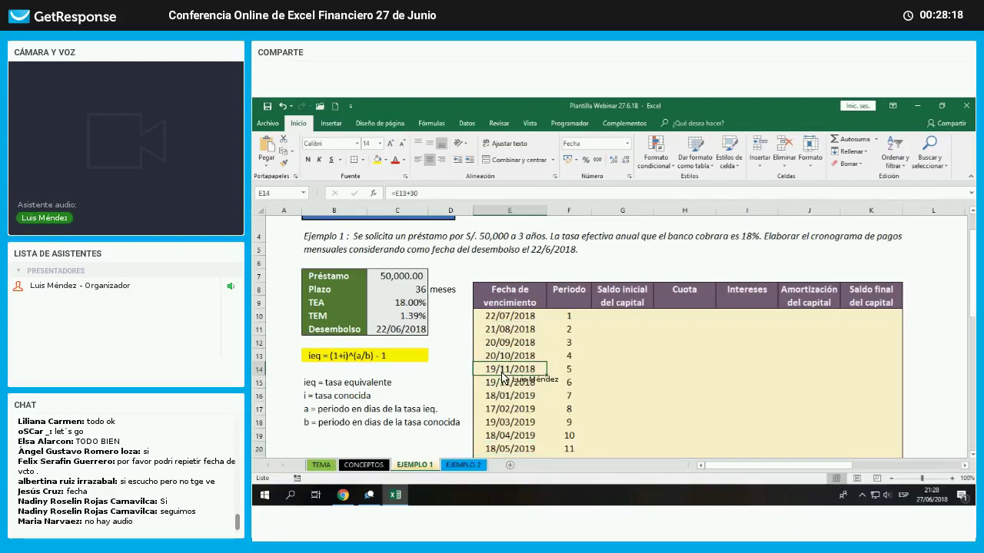
left_click(504, 383)
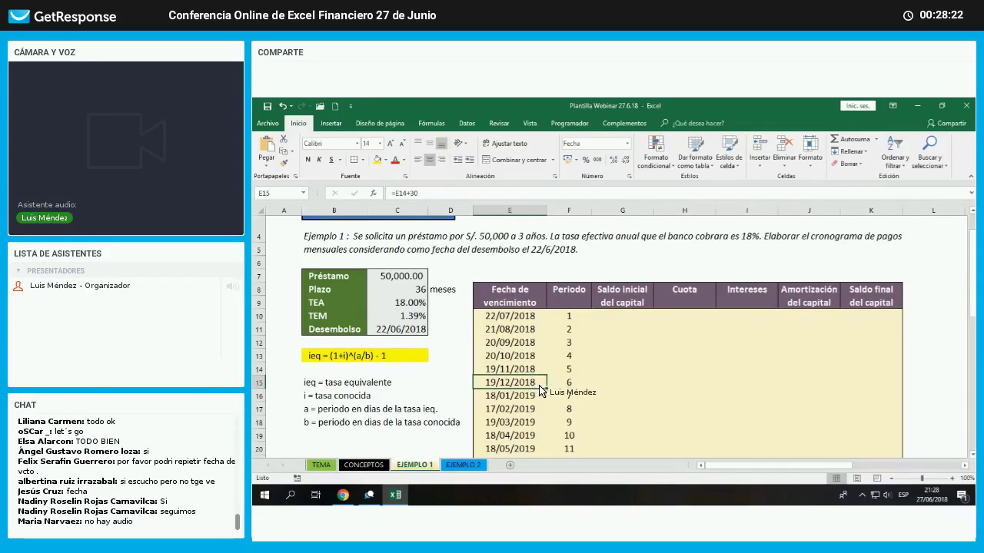
key("Down")
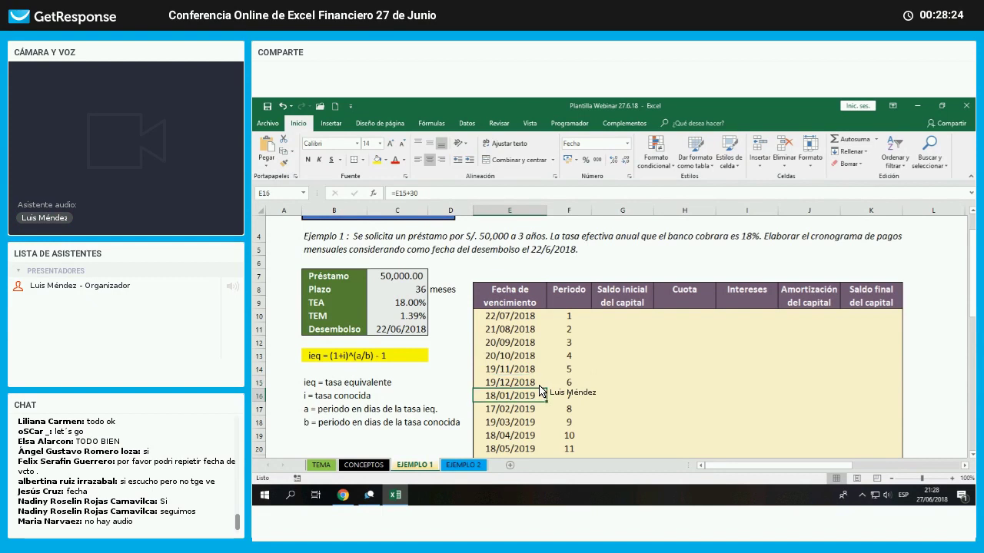
key("Down")
key("Down")
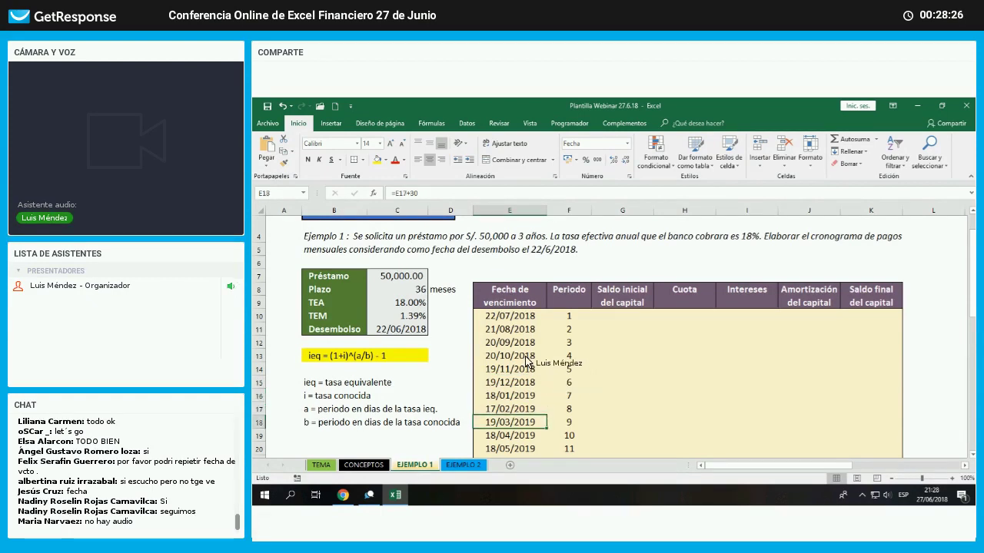
left_click(510, 317)
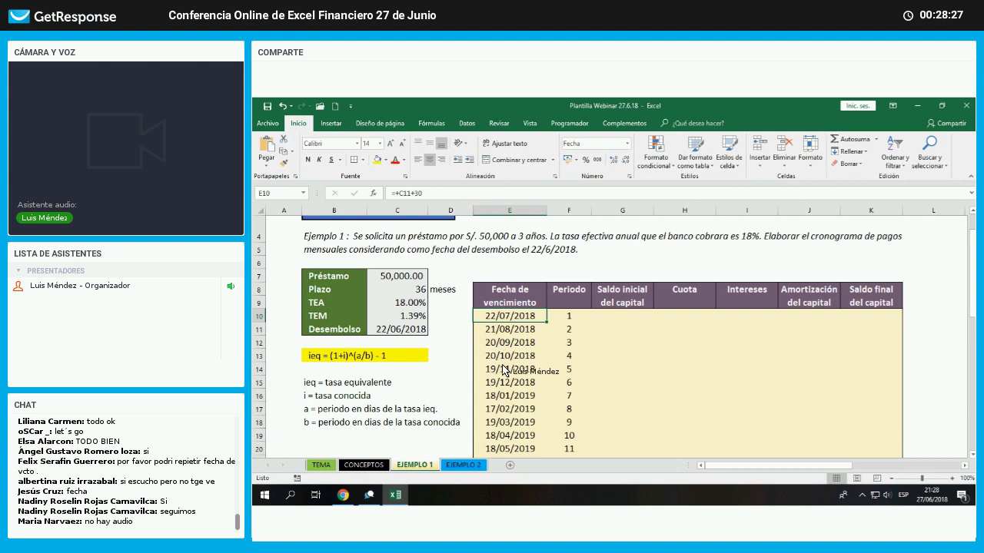
left_click(522, 436)
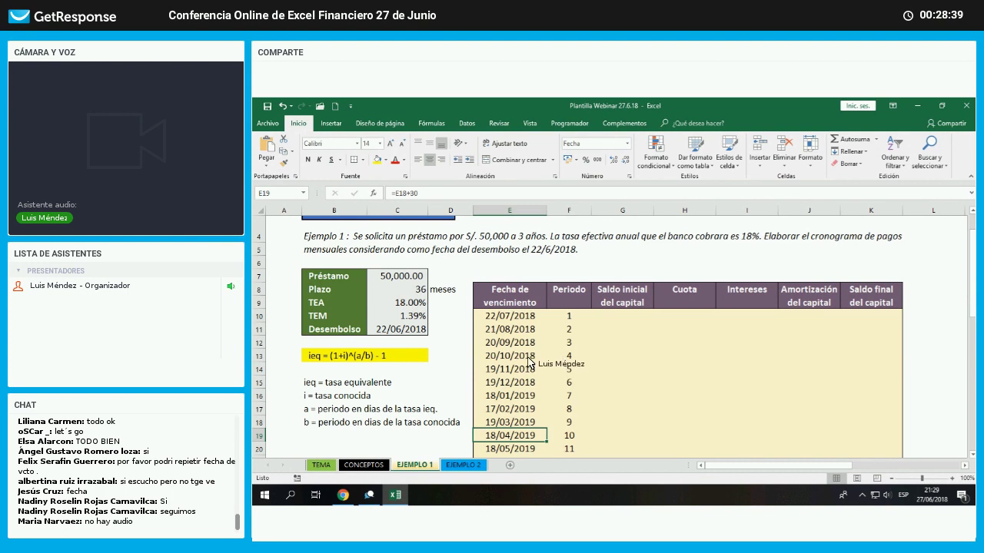
- Clear the 30-day due dates from E10:E45
left_click_drag(510, 316, 490, 382)
scroll(589, 398, "up", 2)
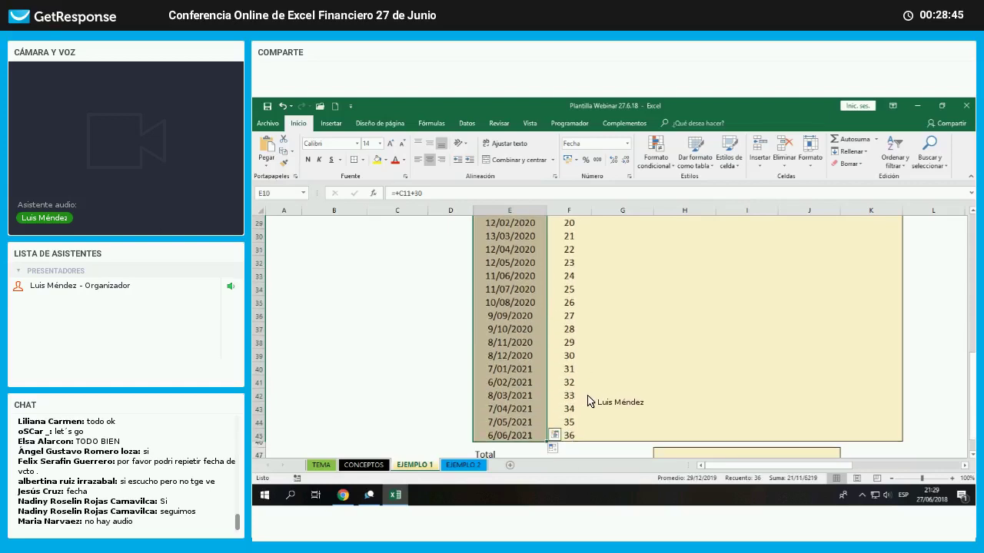
- Enter =FECHA.MES(C11,1) in E10, using C11 as Fecha_inicial and 1 as Meses
type("=")
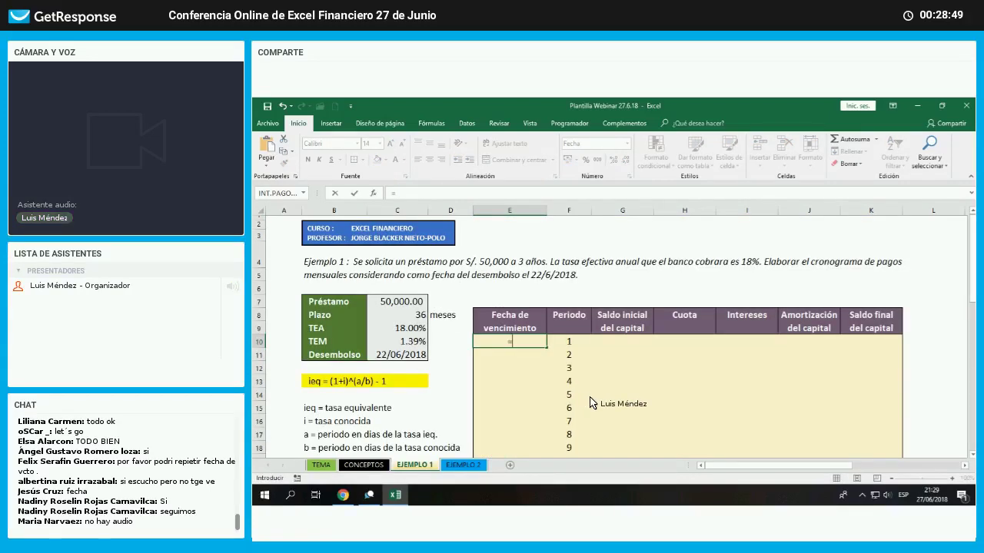
type("fe")
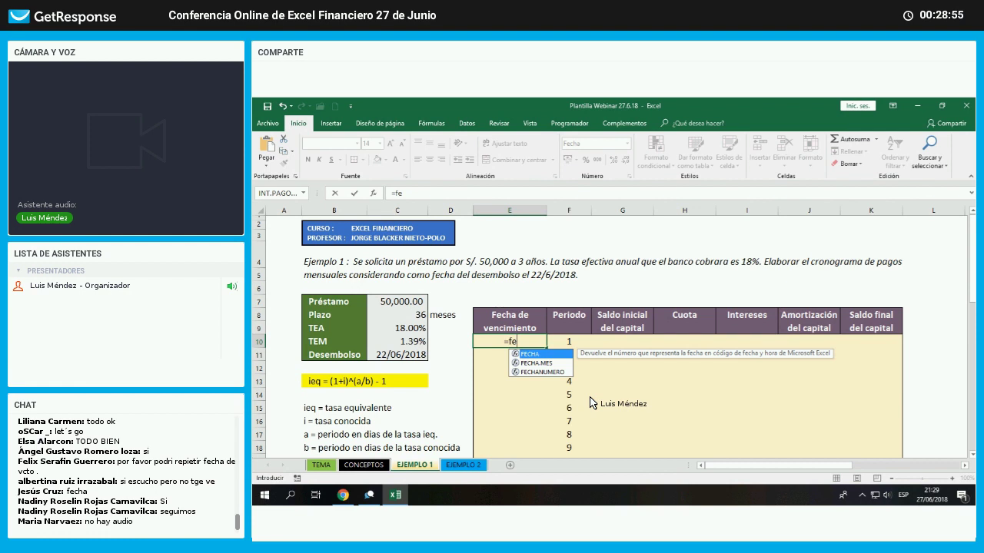
double_click(550, 365)
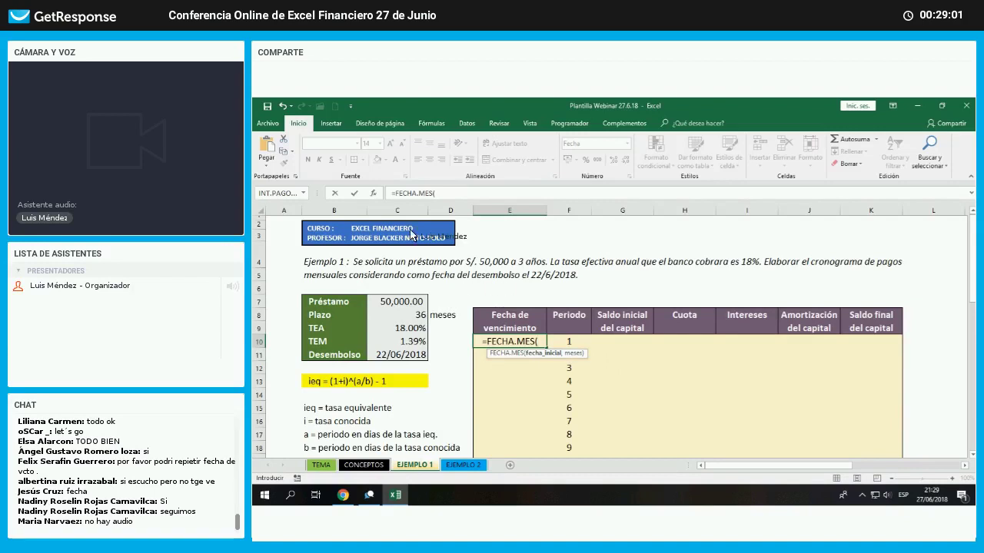
left_click(376, 196)
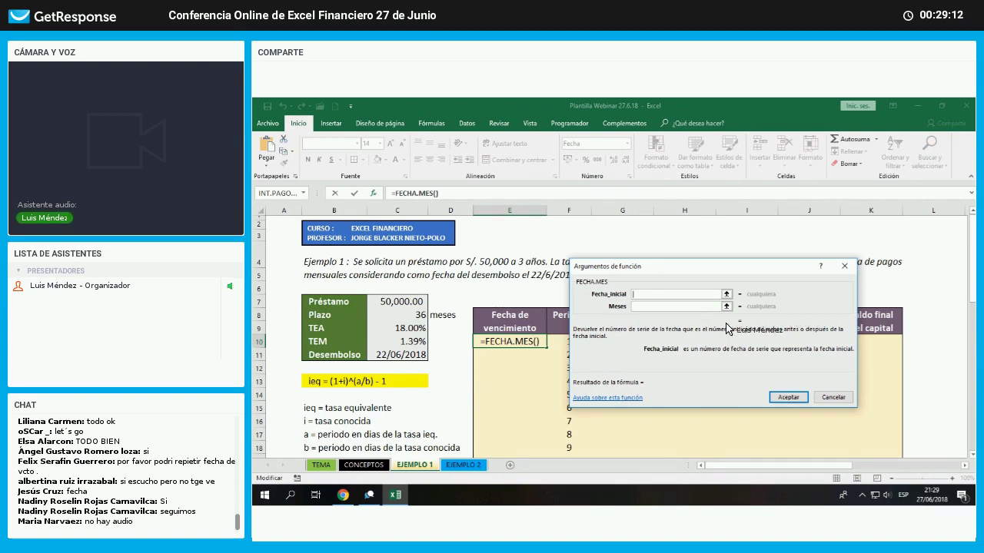
left_click(416, 357)
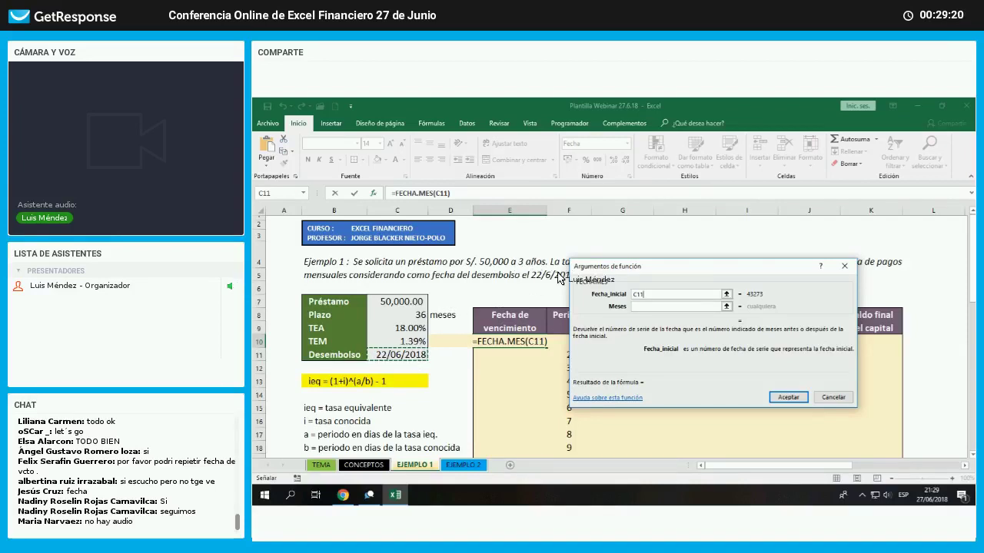
left_click(664, 308)
type("1")
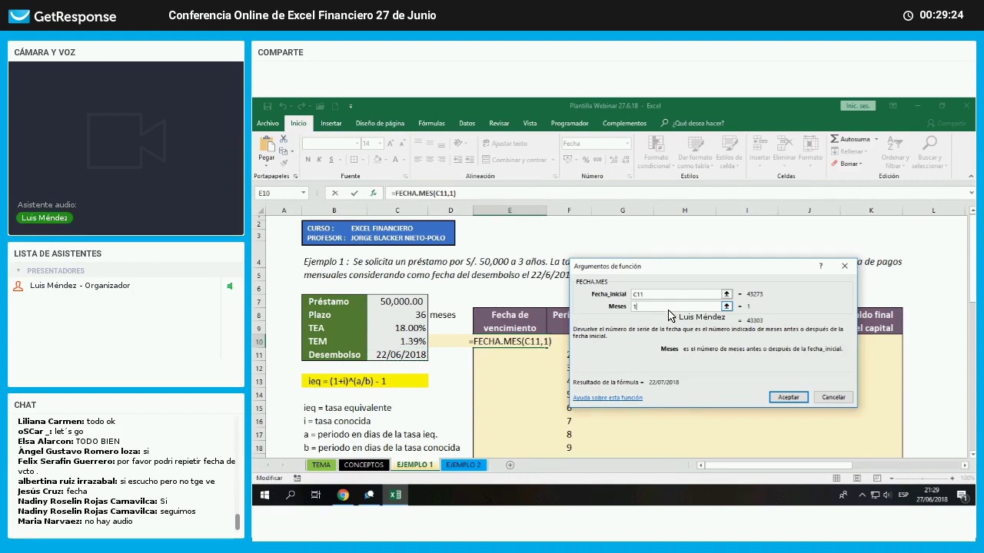
key("Return")
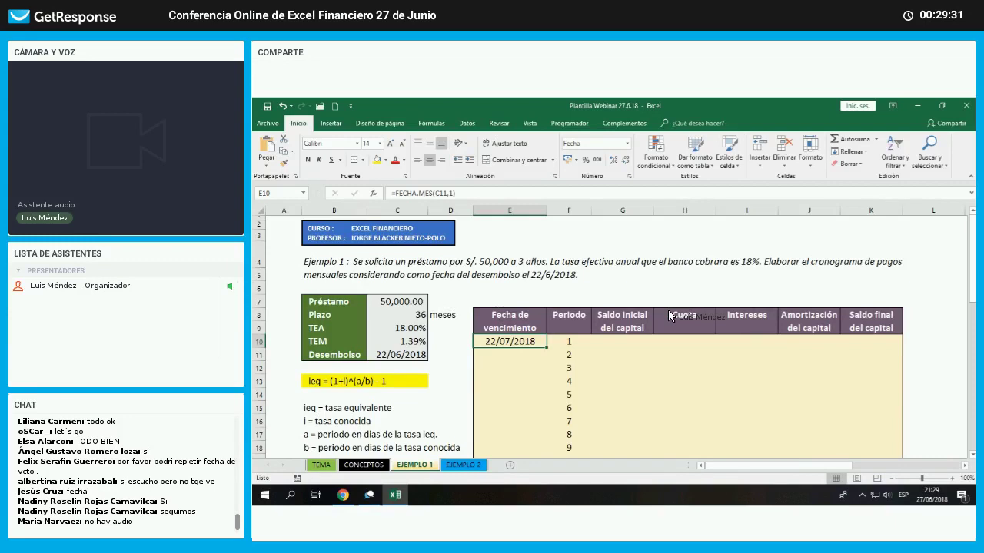
- Enter =FECHA.MES(E10,1) in E11, using E10 as Fecha_inicial and 1 as Meses
key("Return")
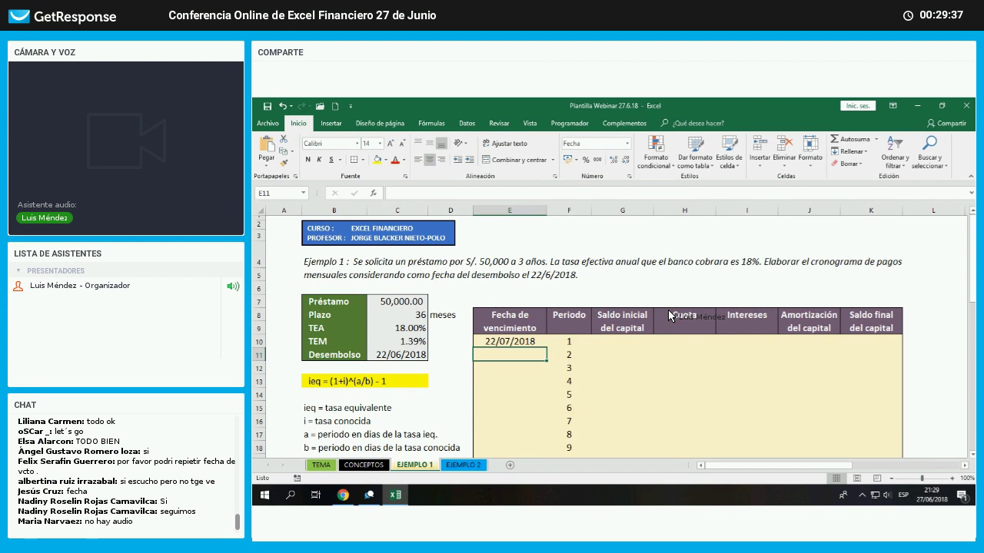
type("=fech")
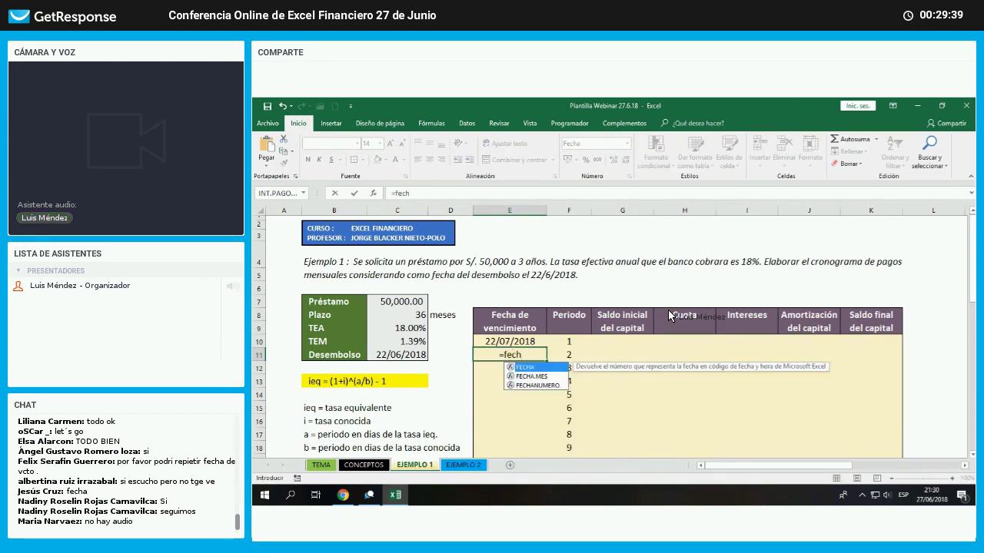
double_click(542, 378)
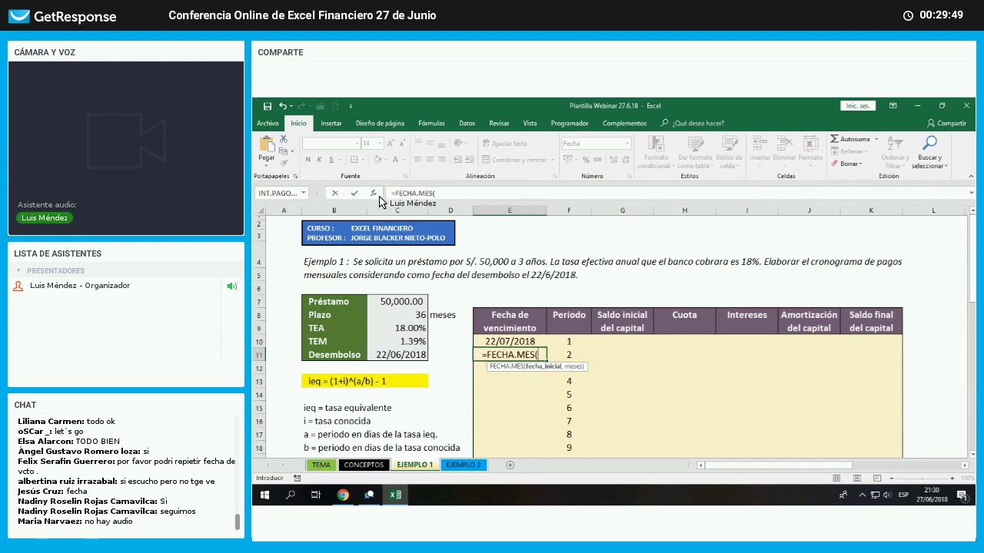
left_click(435, 193)
type(")")
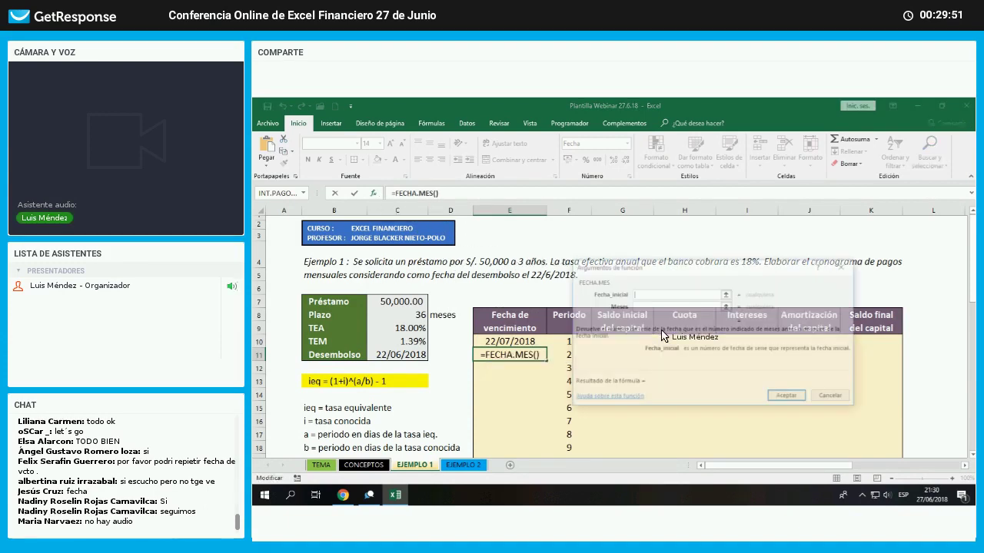
key("shift+F3")
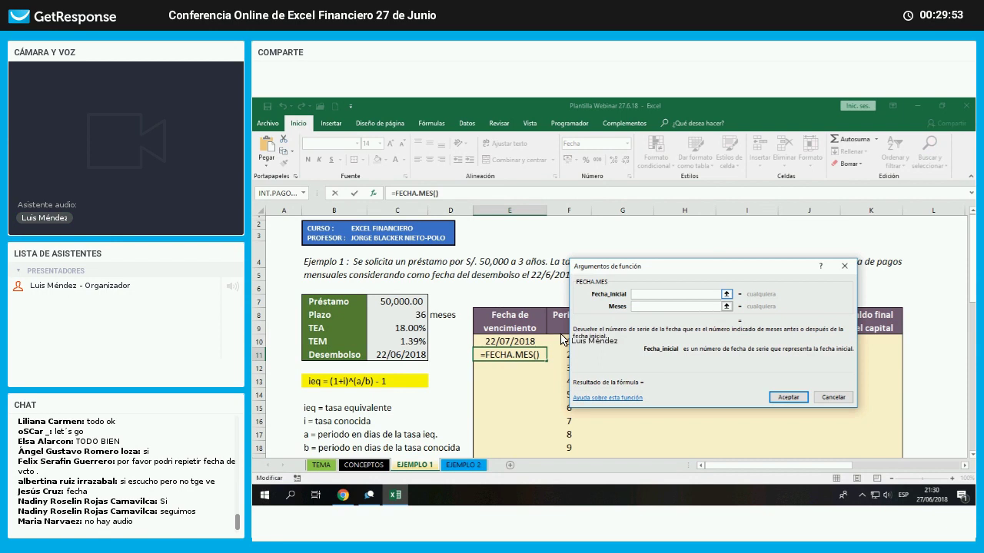
left_click(537, 345)
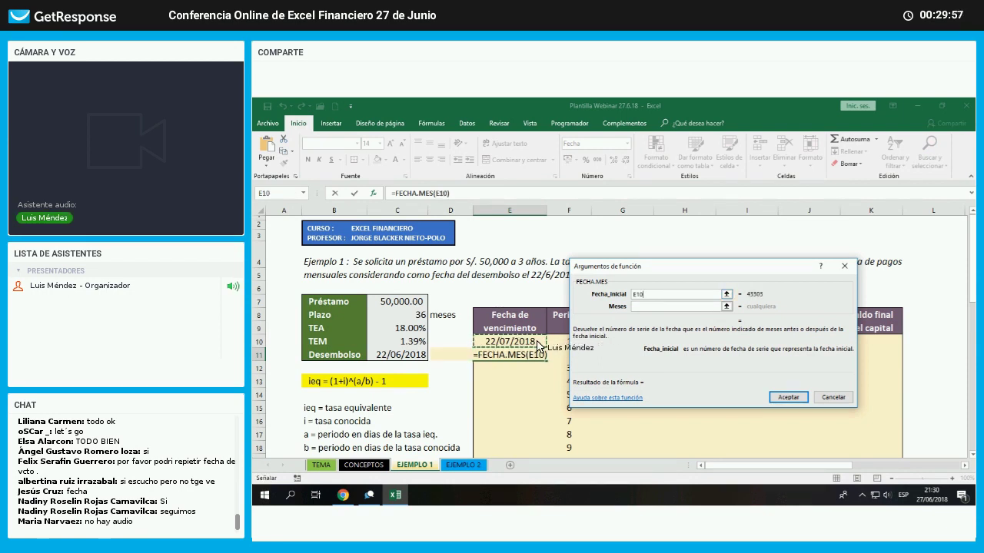
left_click(642, 307)
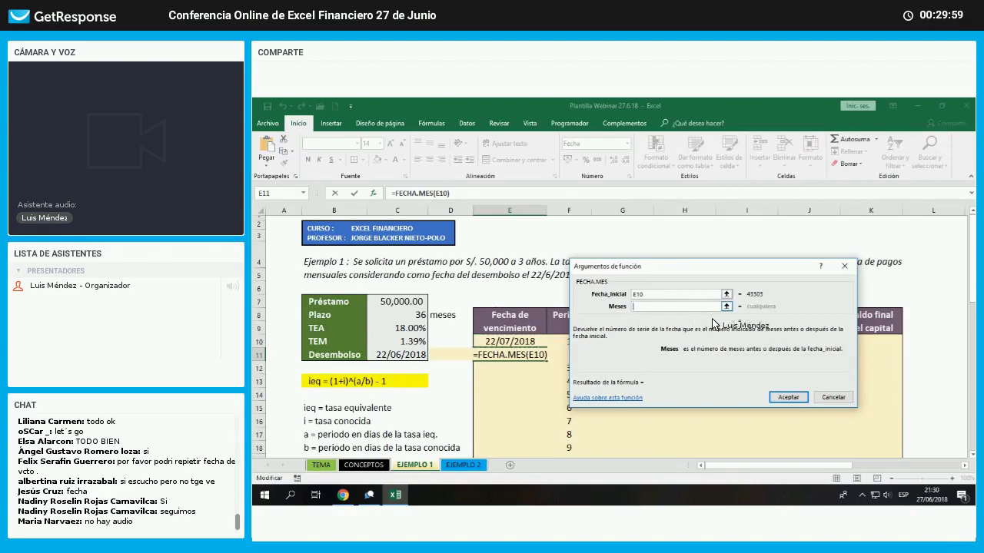
type("1")
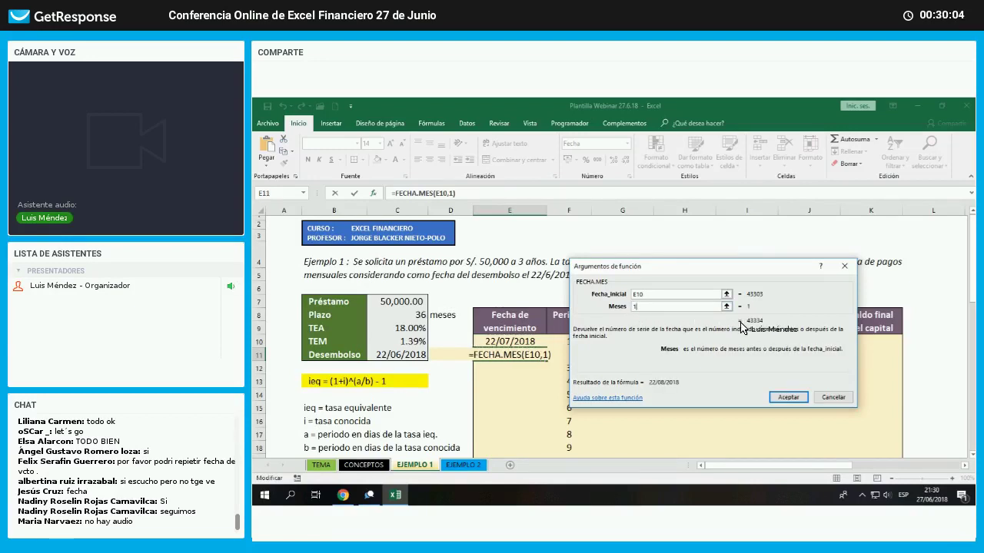
key("Return")
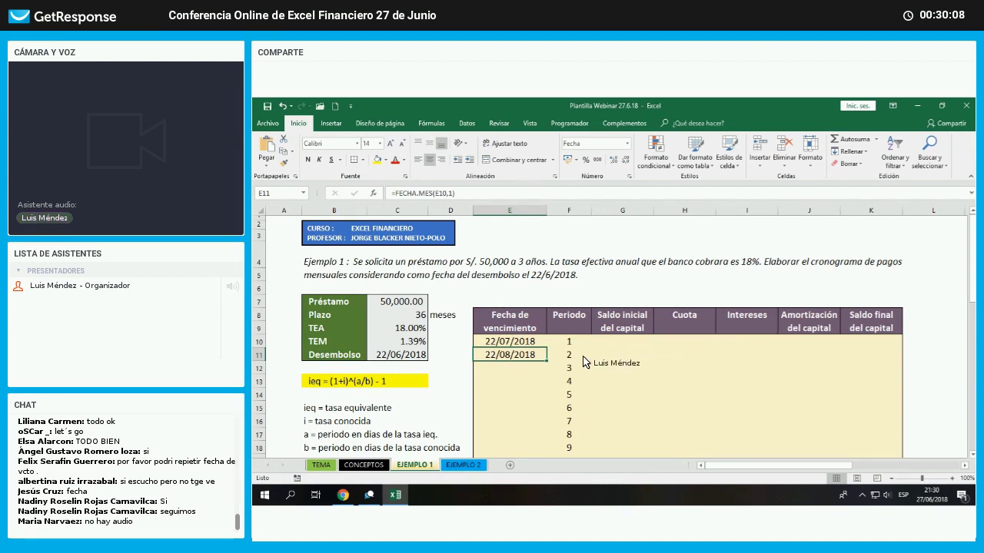
- Fill the FECHA.MES formula from E11 down through period 36 in E45
left_click_drag(547, 361, 625, 413)
scroll(619, 415, "up", 6)
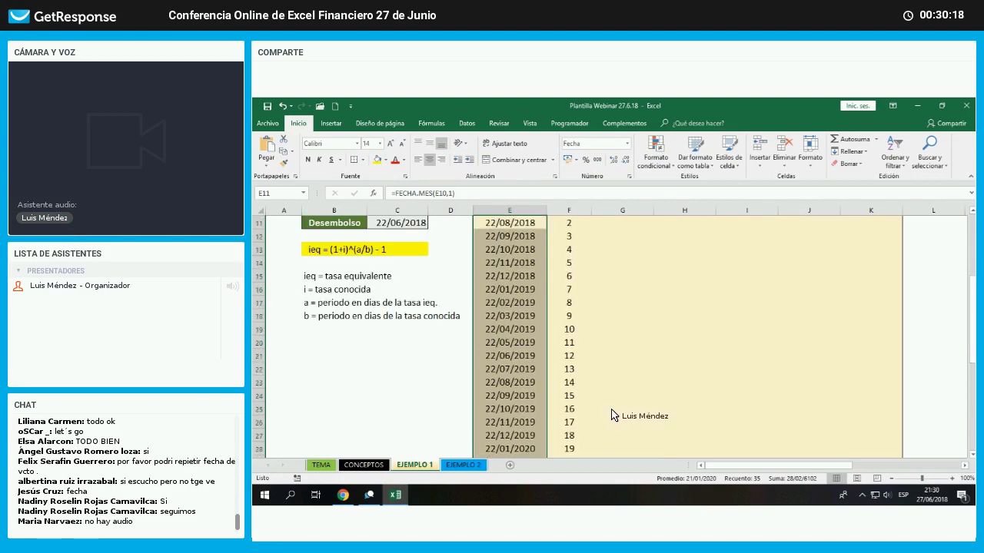
scroll(612, 415, "up", 3)
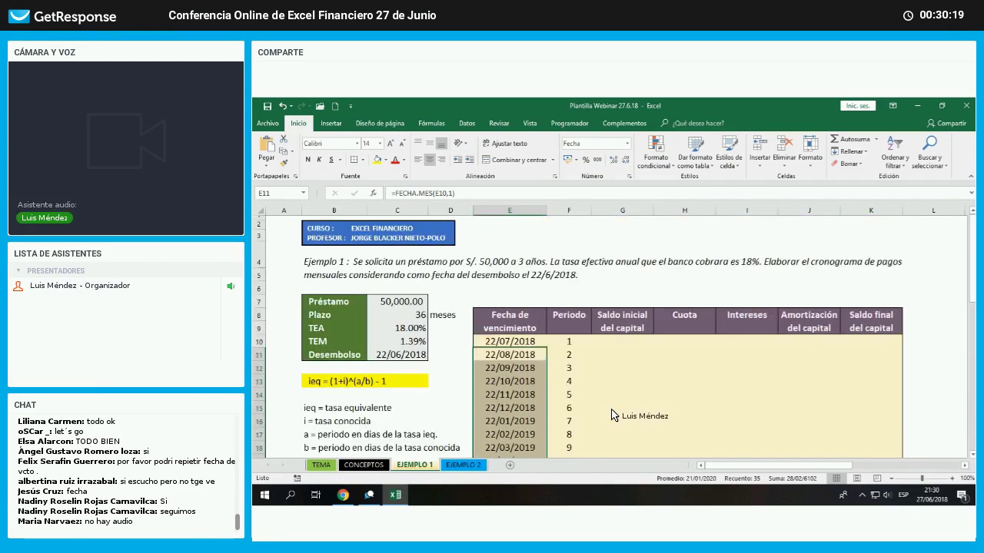
left_click(612, 409)
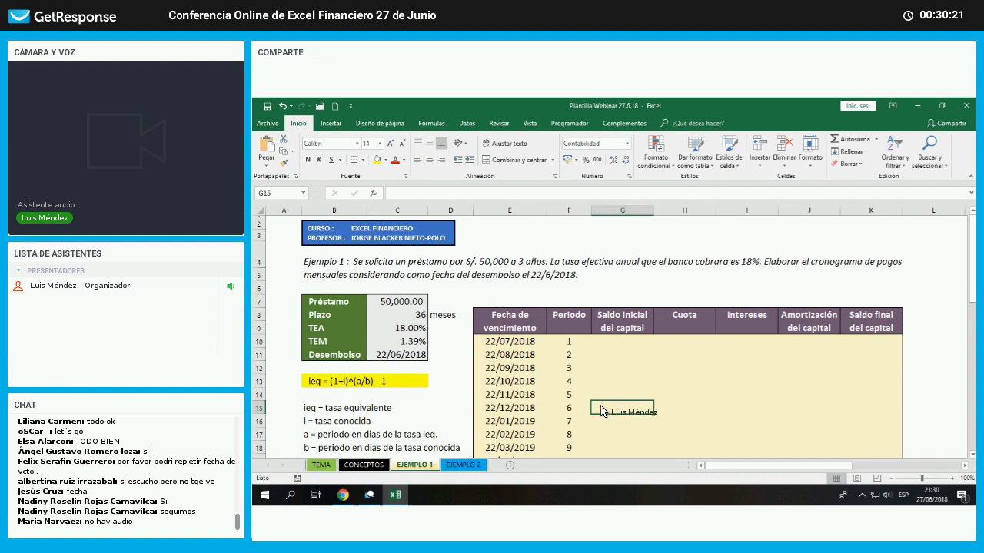
- Set the Desembolso date in C11 to 15/06/2018 to test the due-date formulas
left_click(422, 356)
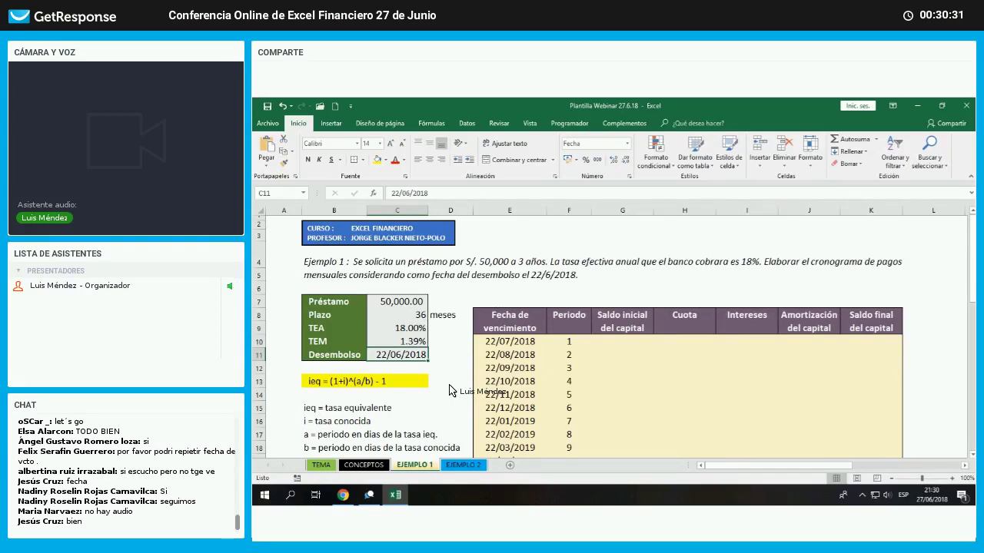
type("15/06/2018")
key("Return")
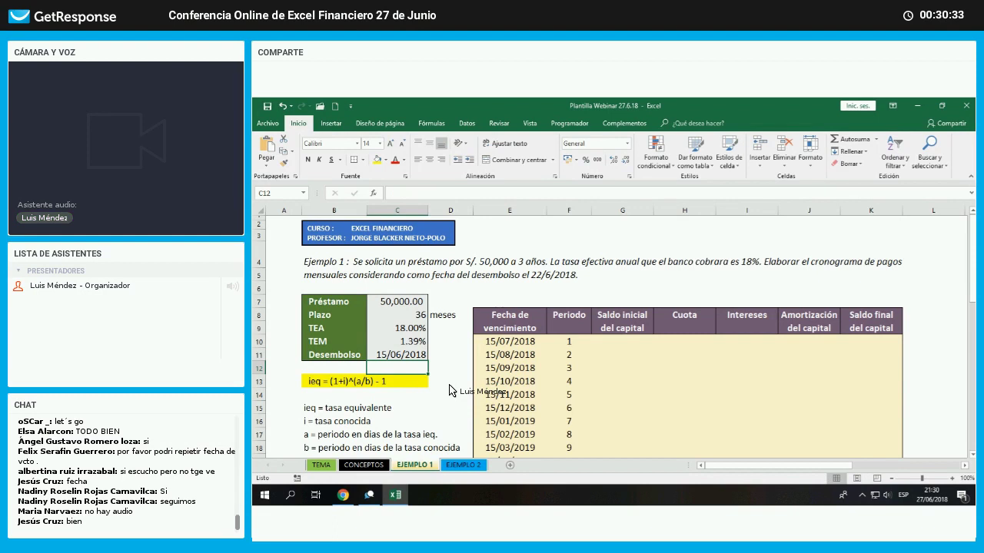
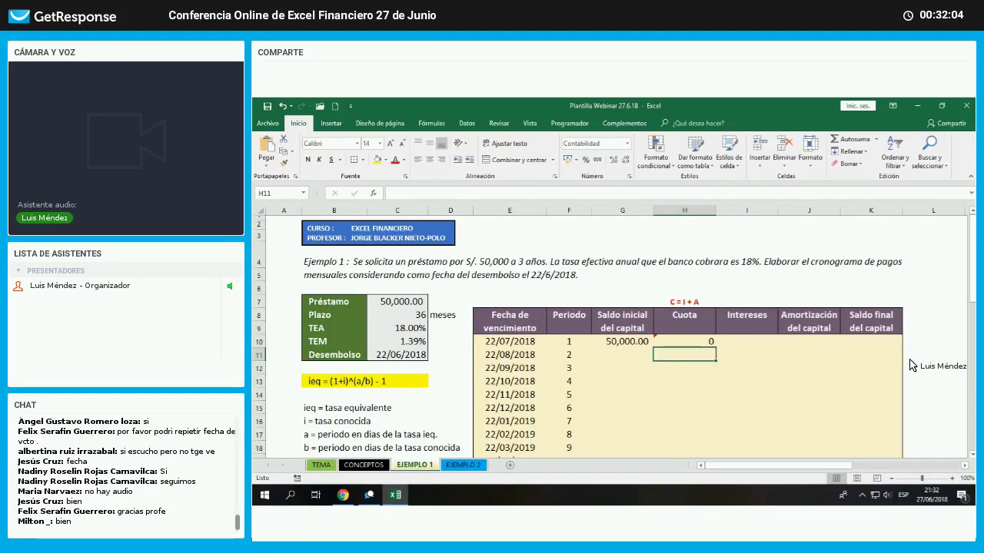
- Select I7 above the Intereses header and review the CONCEPTOS note on the INT.PAGO.DIR function for decreasing installments
key("Up")
key("Up")
key("Up")
key("Up")
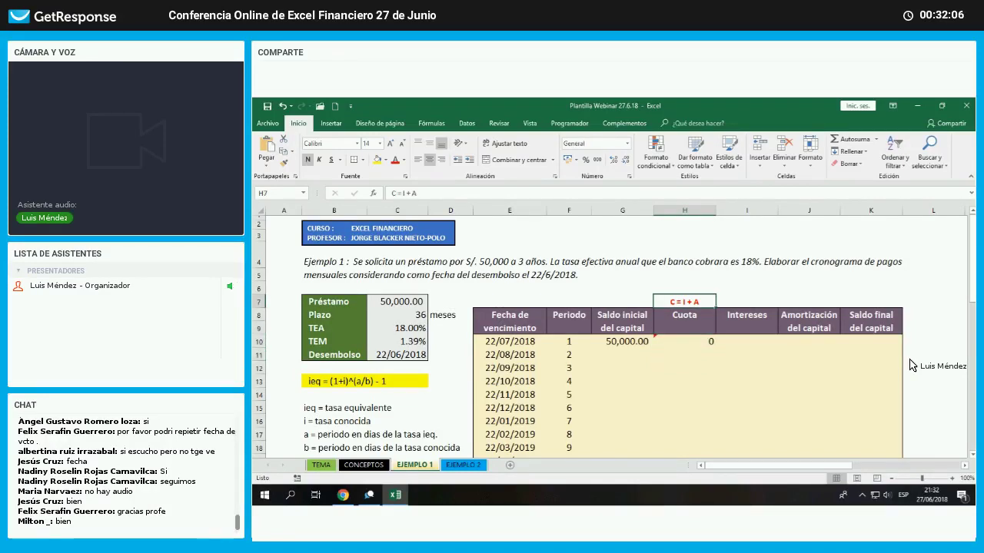
key("Right")
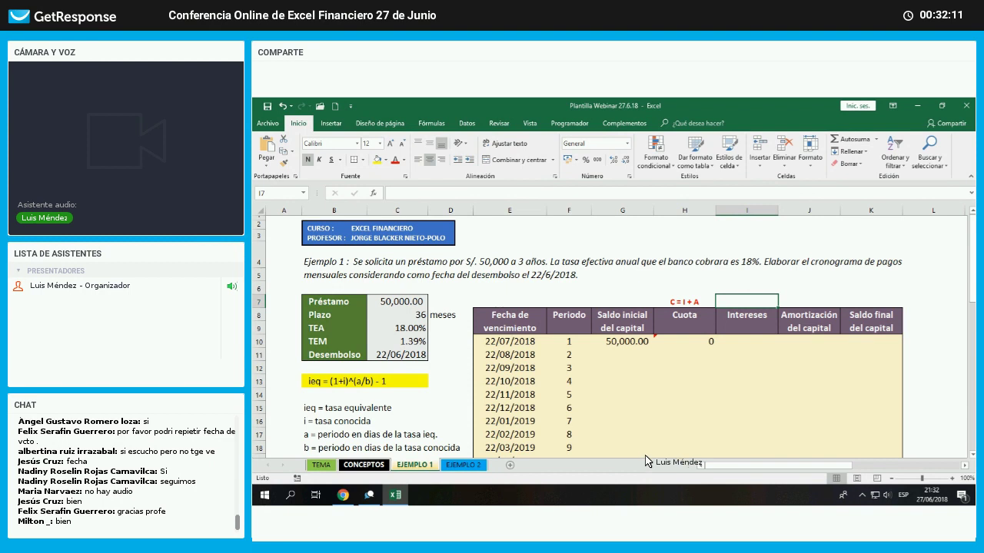
key("ctrl+Page_Up")
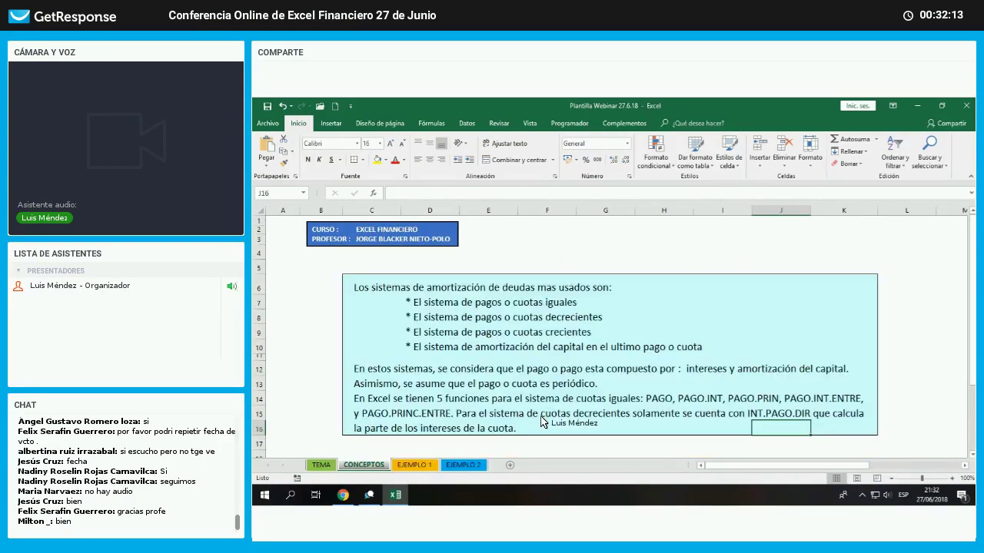
left_click_drag(551, 417, 758, 430)
left_click(759, 420)
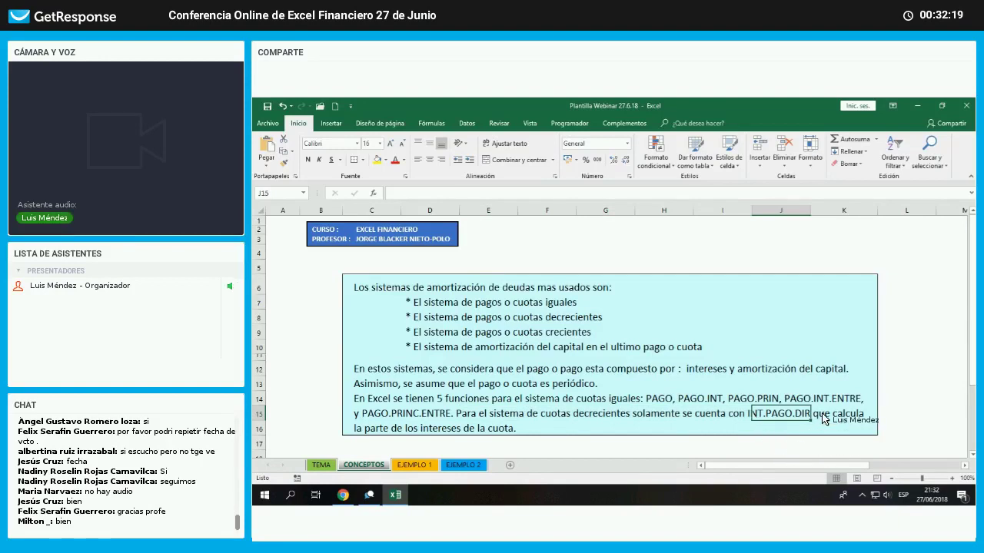
left_click(850, 416)
left_click_drag(369, 432, 508, 444)
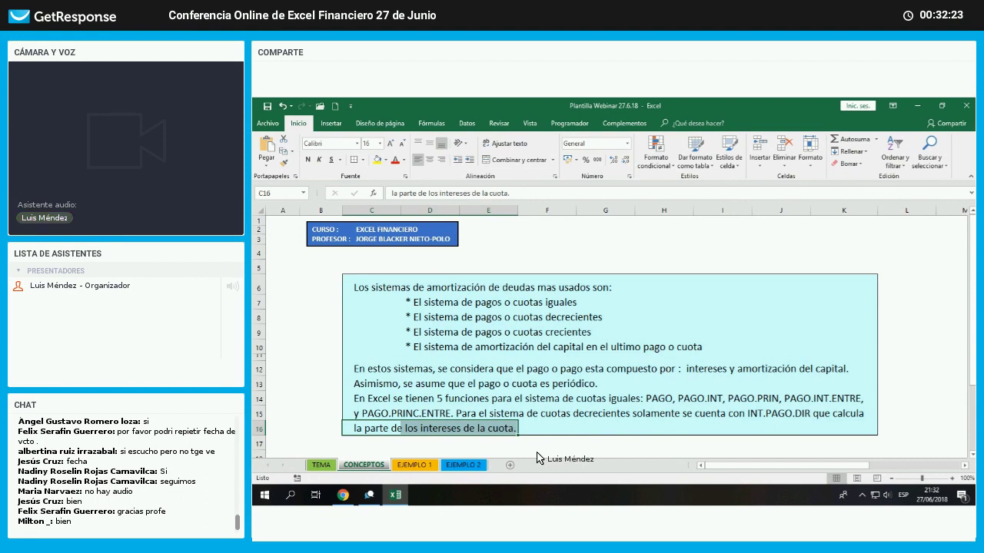
left_click(543, 445)
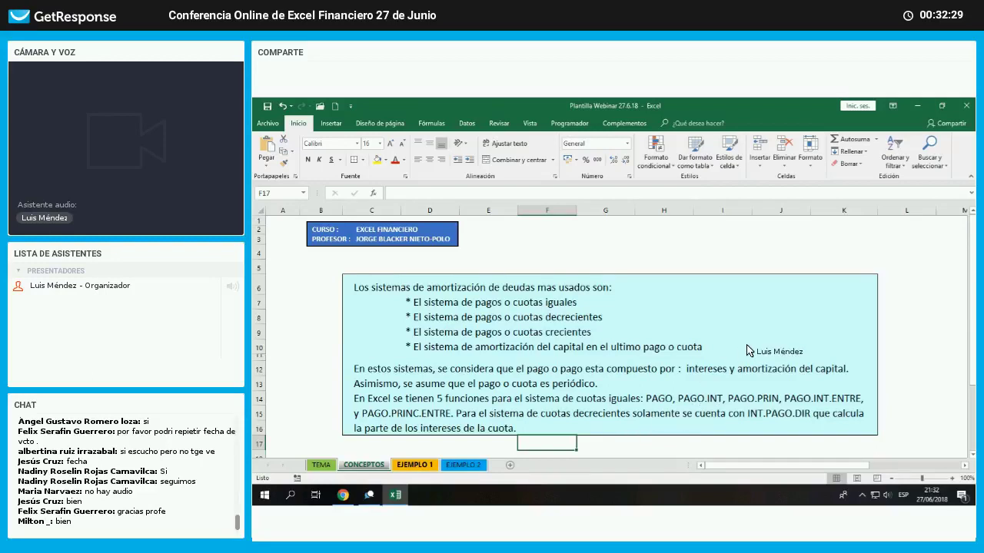
- Enter the label IINT.PAGO.DIR in I7 of EJEMPLO 1, above the Intereses header
key("ctrl+Page_Down")
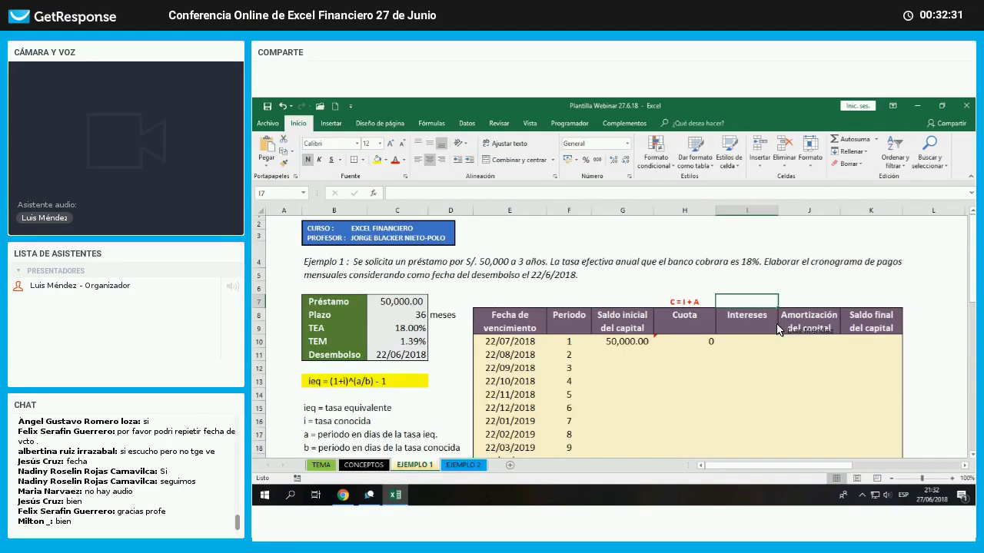
type("I")
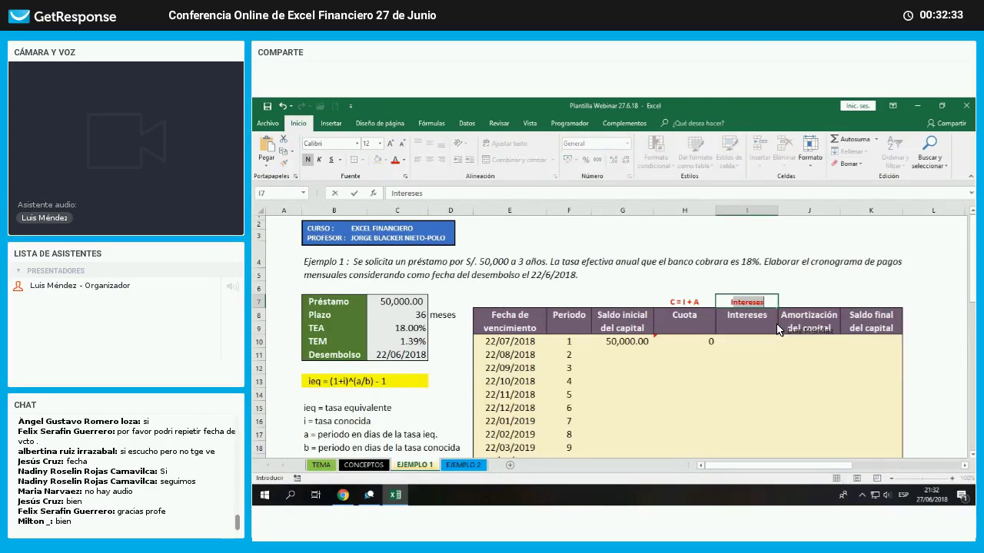
type("IN")
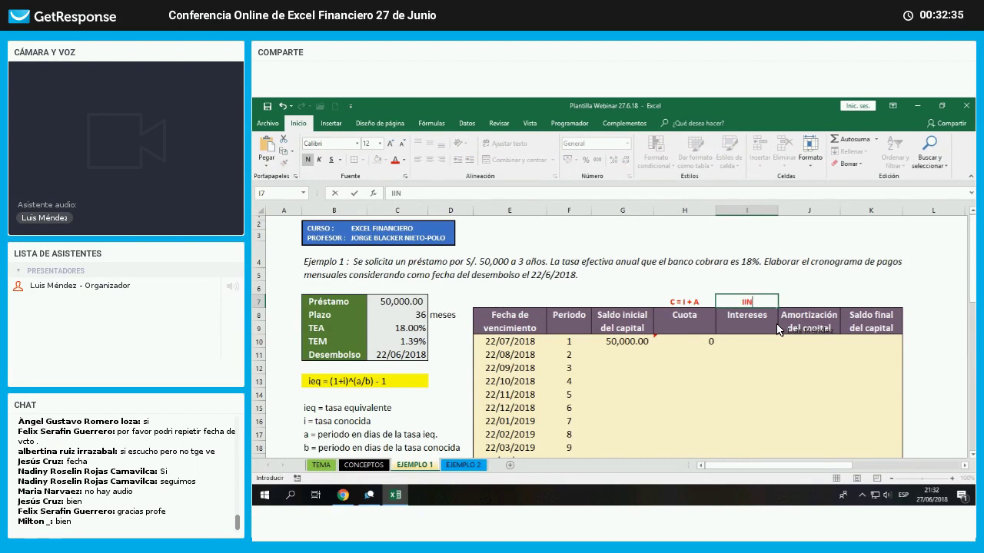
type("T.PAGO.DIR")
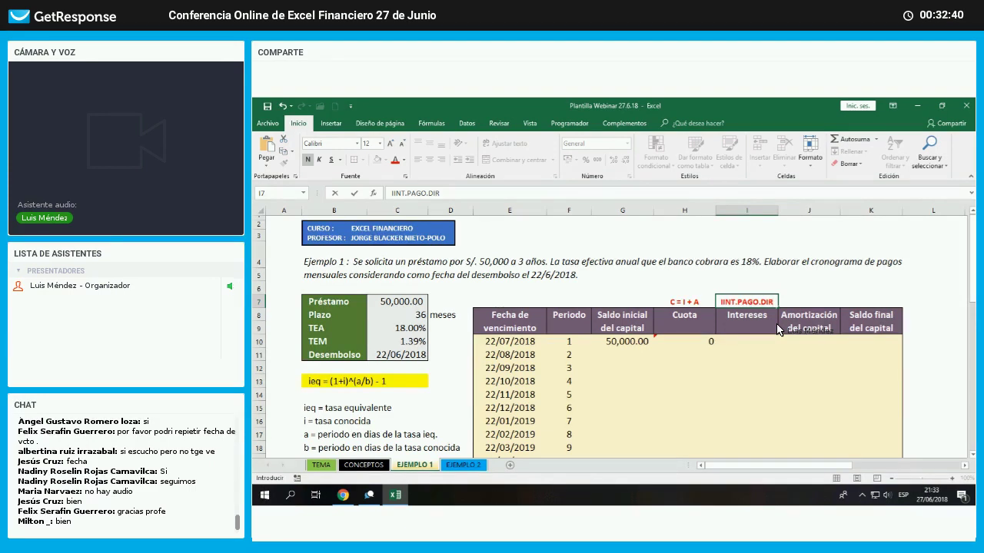
key("Return")
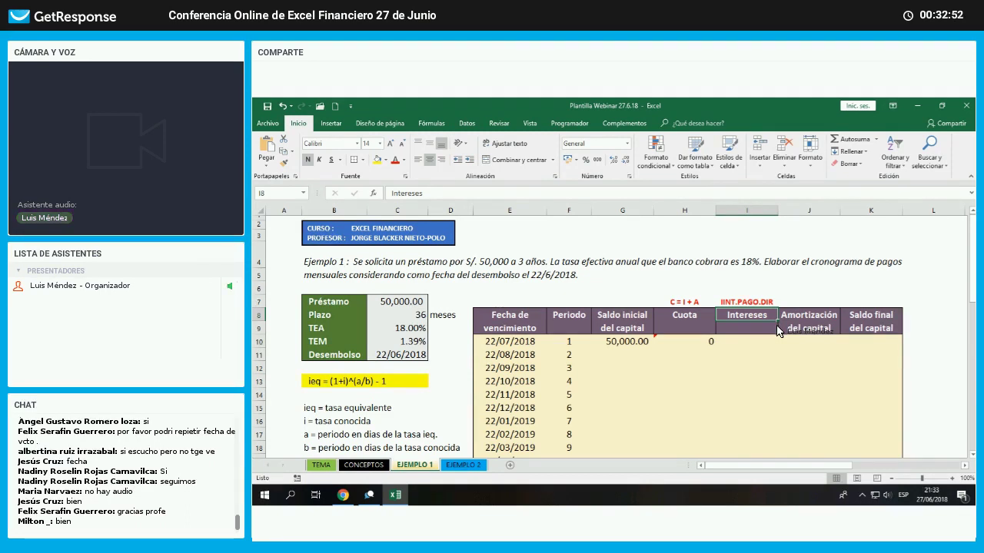
- Open the arguments of the Financiera function INT.PAGO.DIR for I10 and examine the descriptions of Período, Nper and Va
left_click(745, 345)
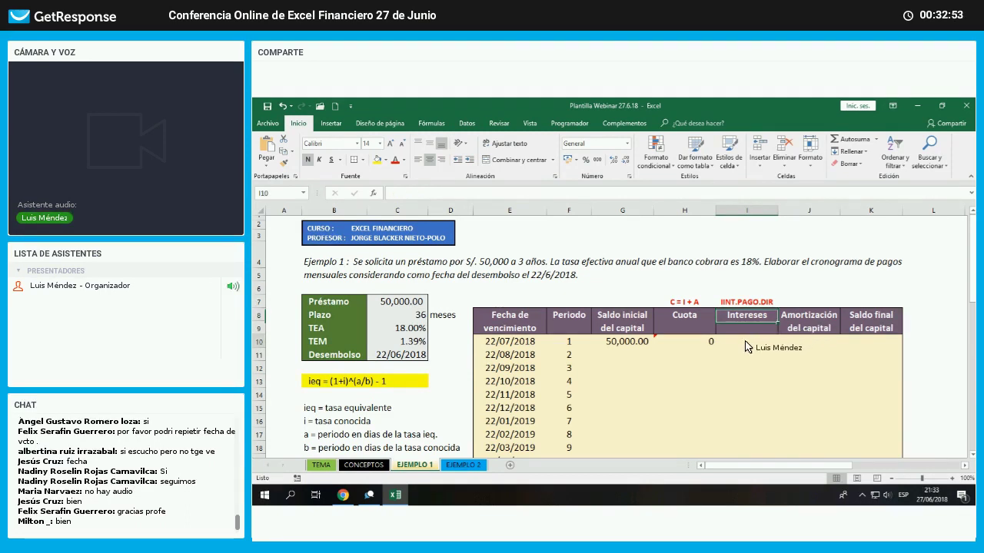
left_click(389, 195)
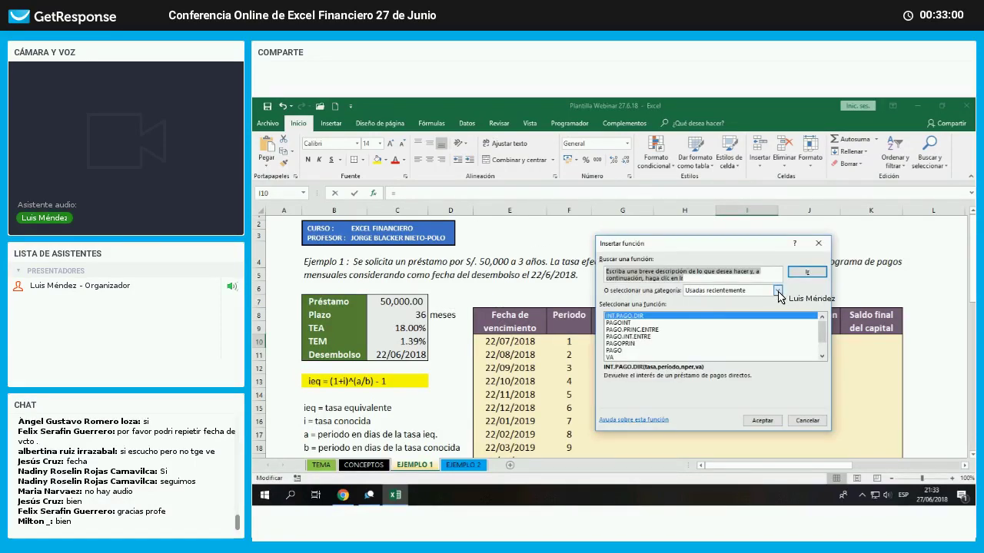
left_click(778, 291)
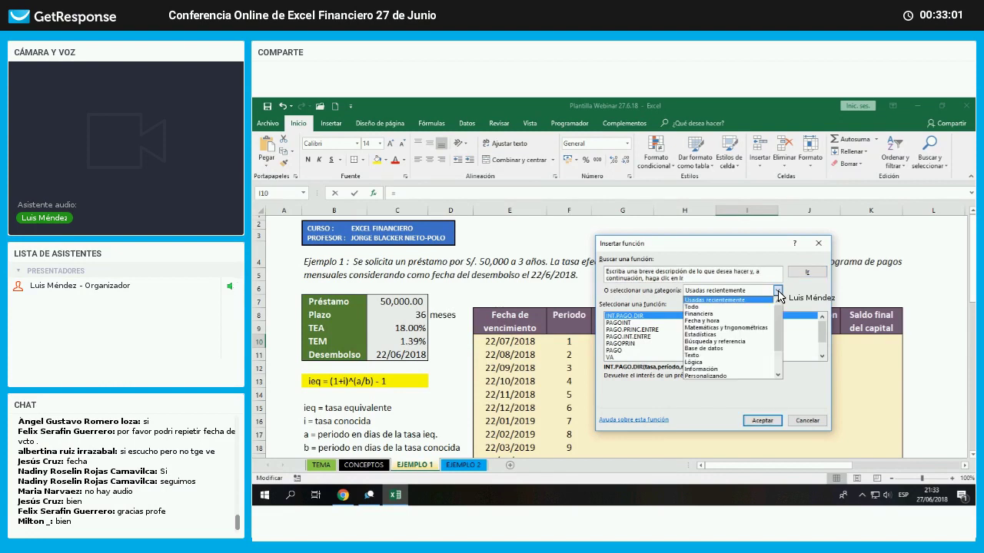
left_click(711, 316)
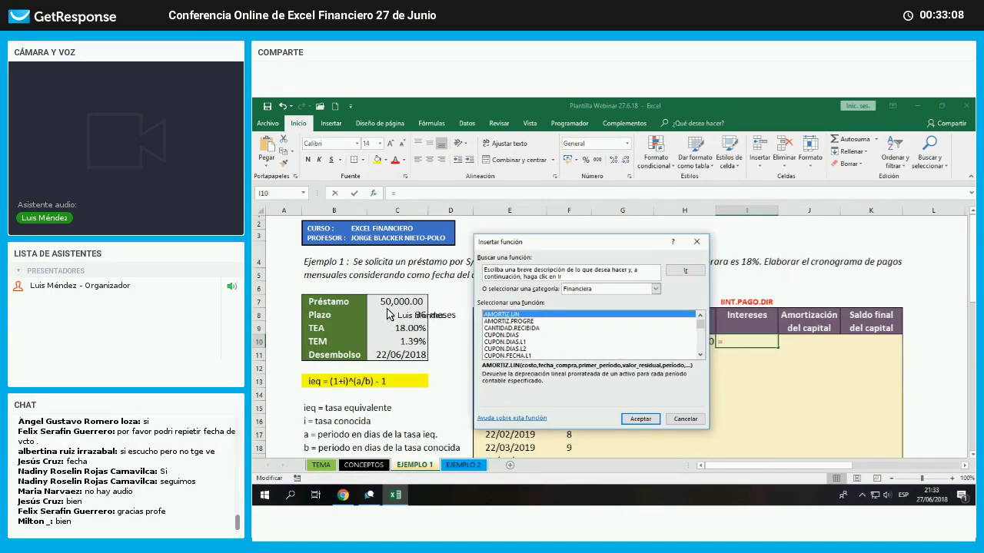
scroll(377, 315, "down", 4)
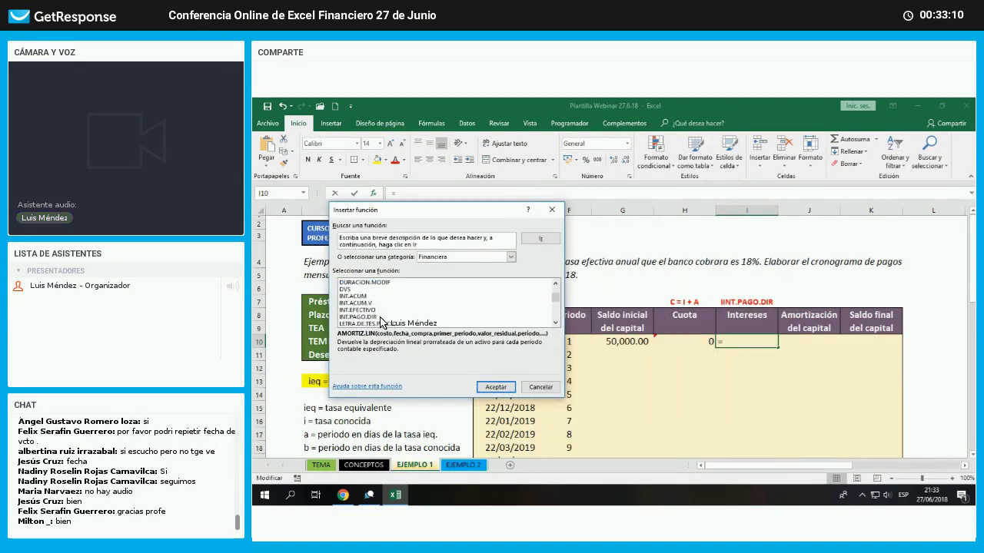
left_click(377, 318)
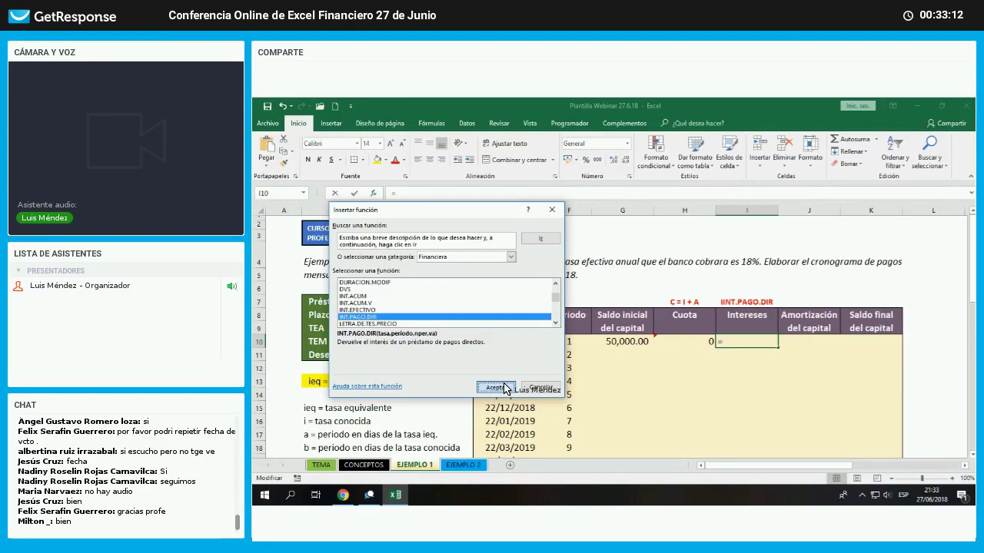
left_click(496, 388)
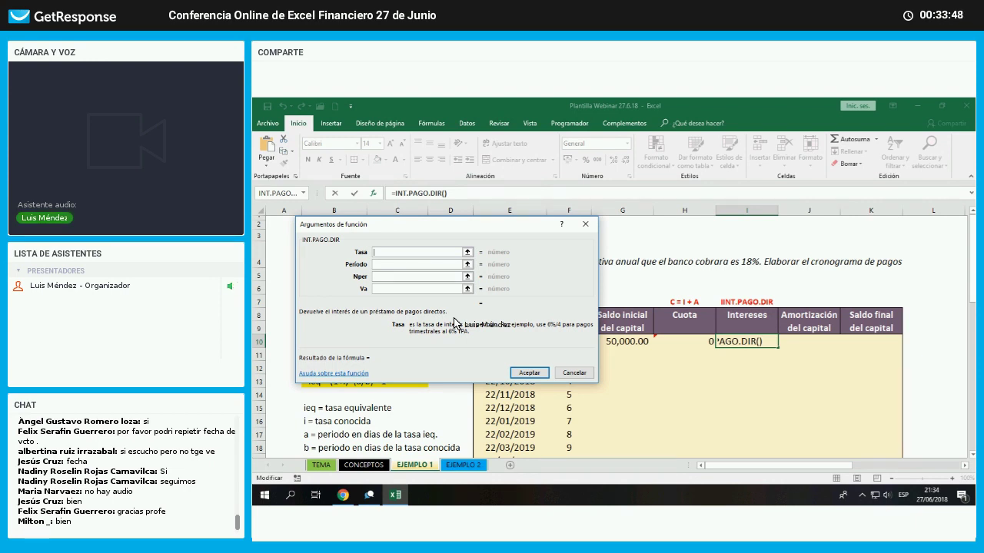
left_click(378, 266)
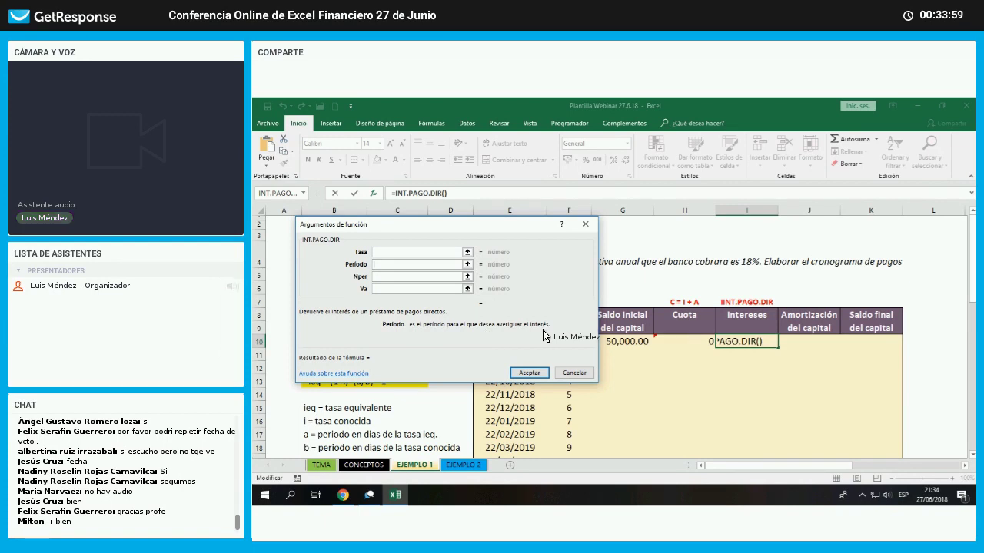
left_click(387, 277)
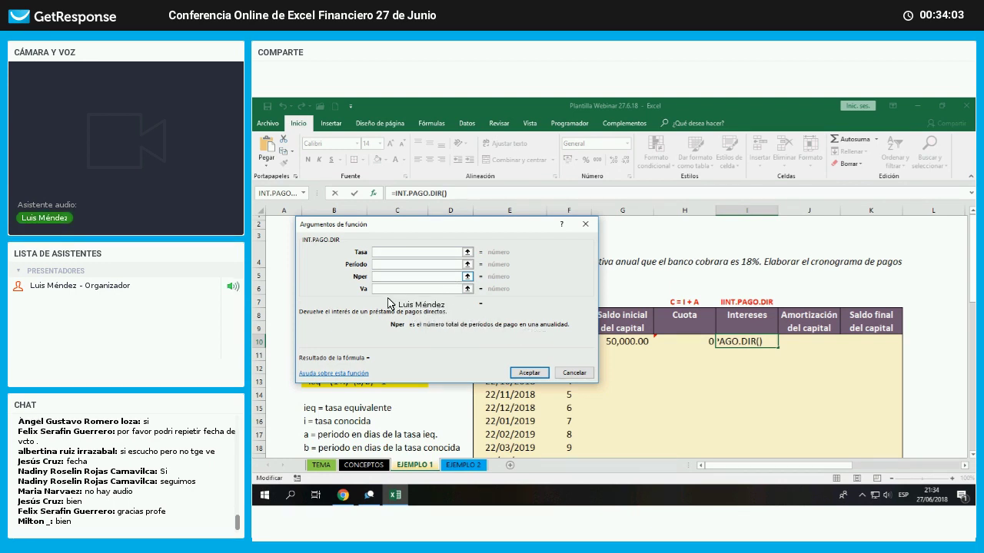
key("Tab")
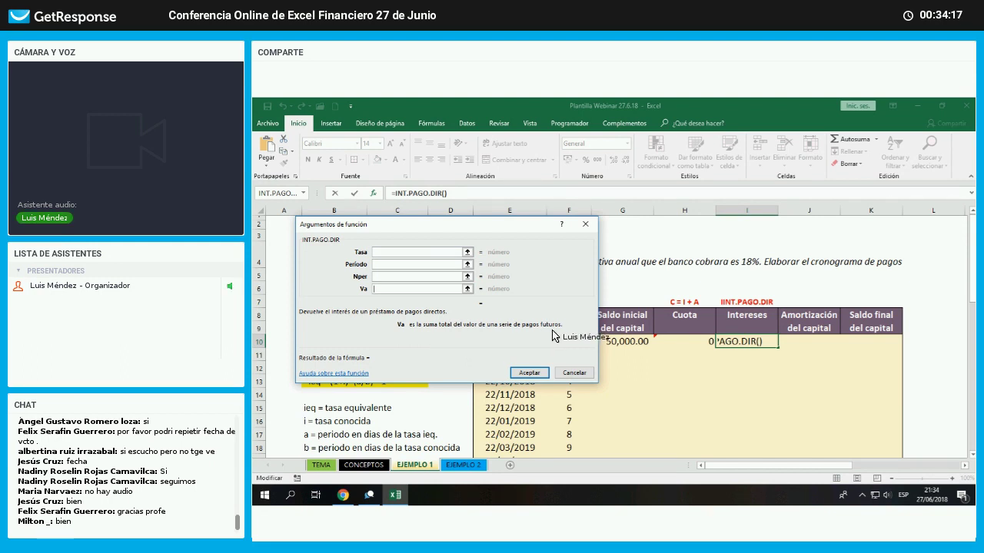
left_click(689, 348)
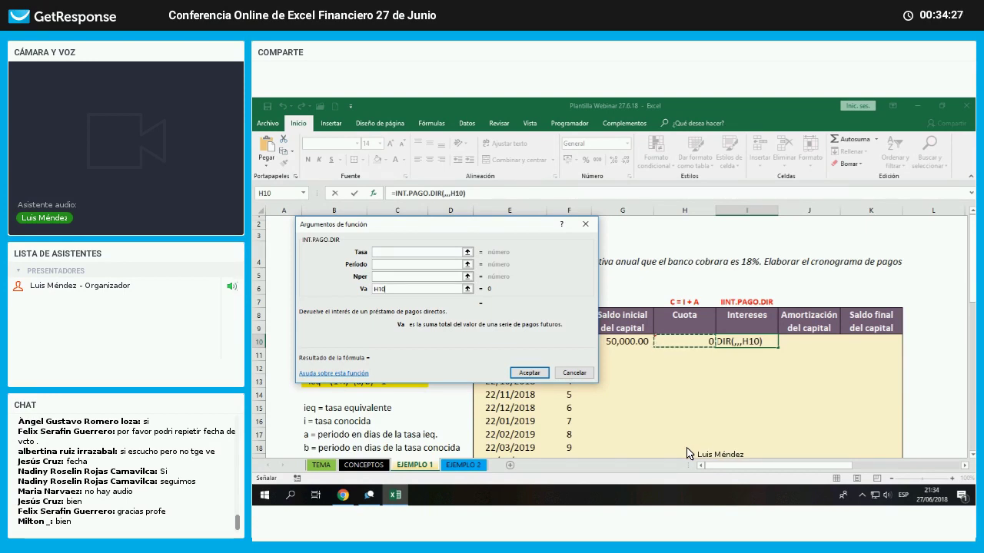
key("BackSpace")
key("BackSpace")
key("BackSpace")
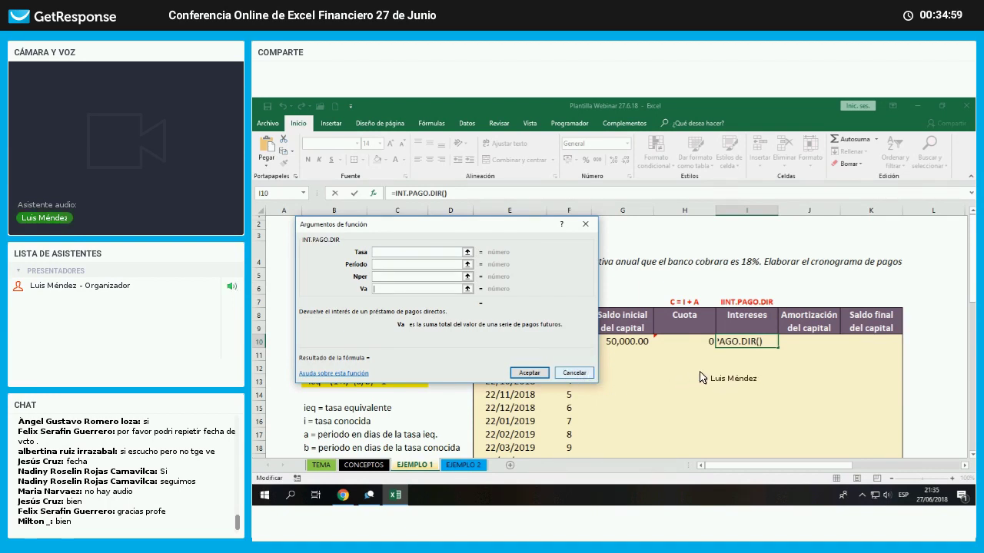
key("Escape")
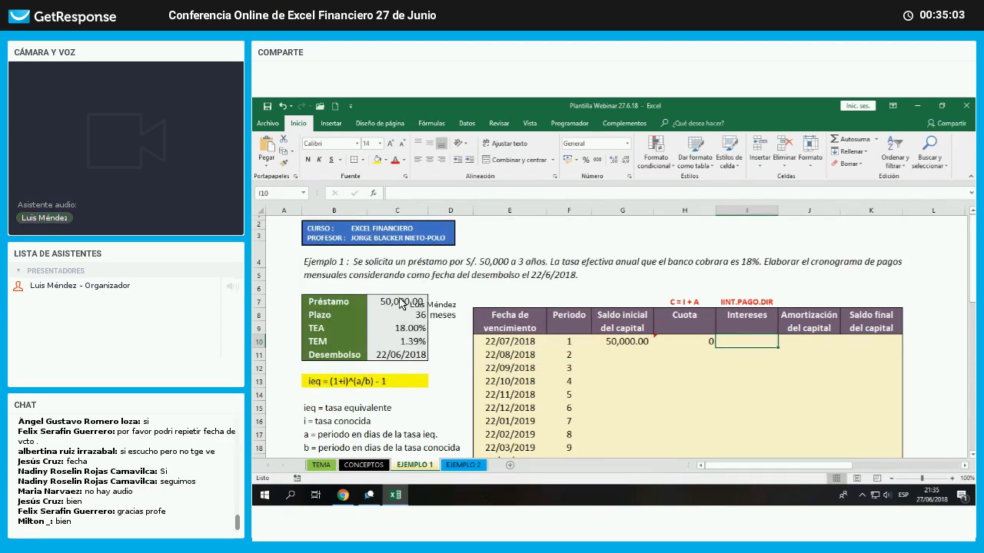
- Insert the INT.PAGO.DIR function in I10, the Intereses cell for period 1
key("shift+F3")
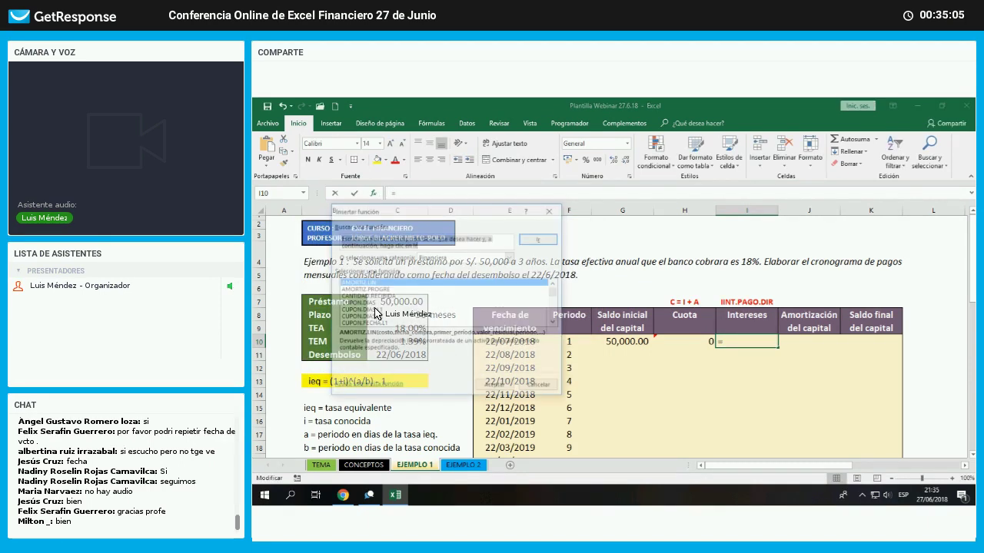
scroll(373, 298, "down", 7)
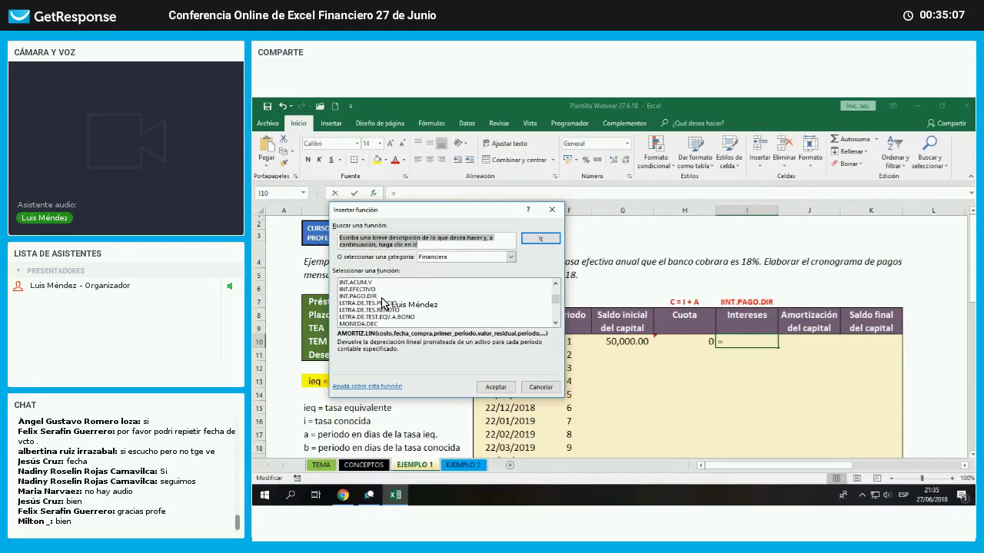
left_click(375, 296)
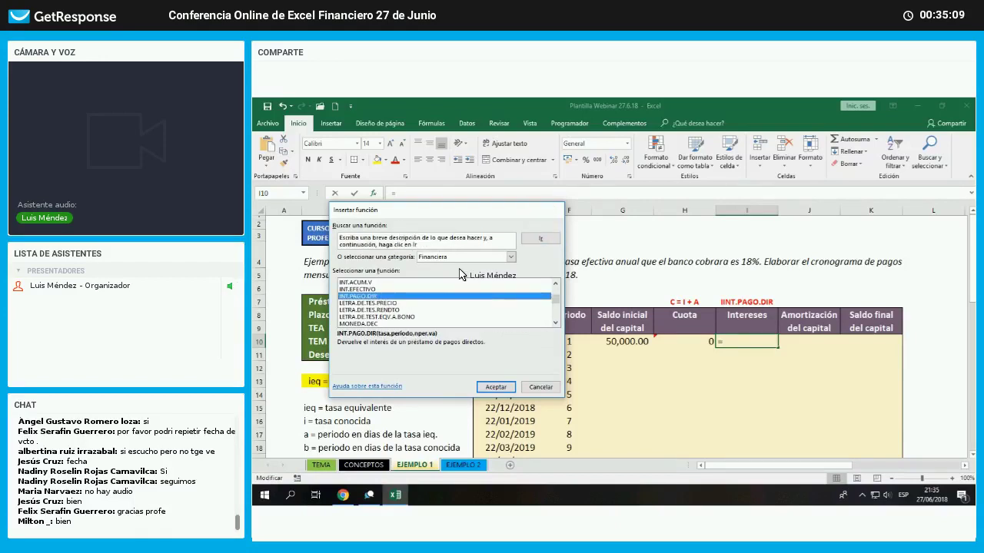
key("Return")
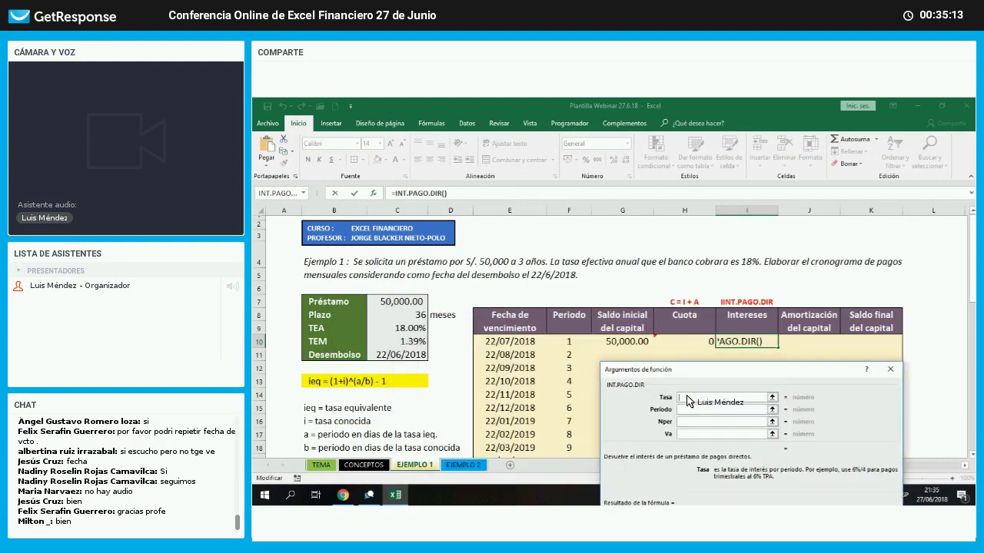
- Fill in the INT.PAGO.DIR arguments with Tasa C10, Período F10, Nper C8 and Va C7, and accept the formula
left_click(423, 343)
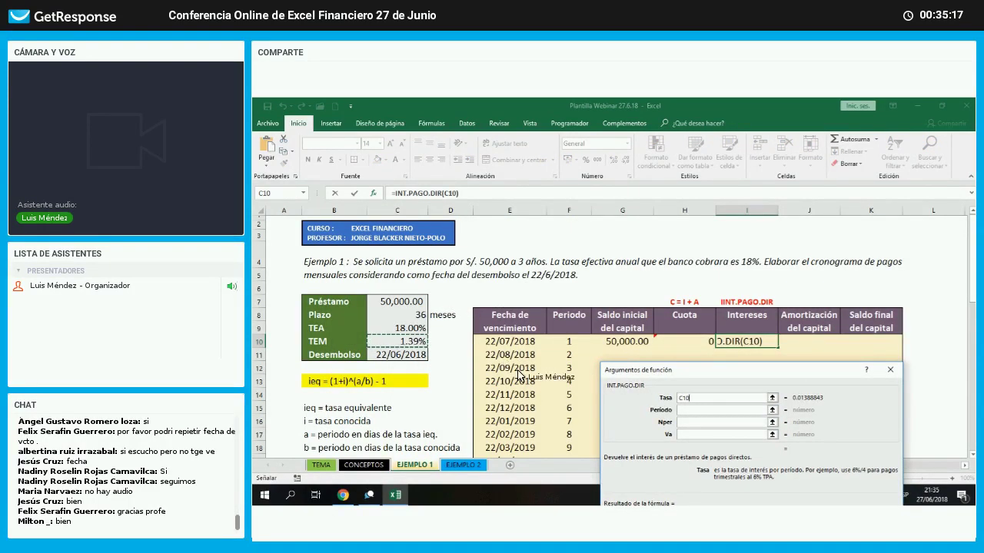
left_click(683, 413)
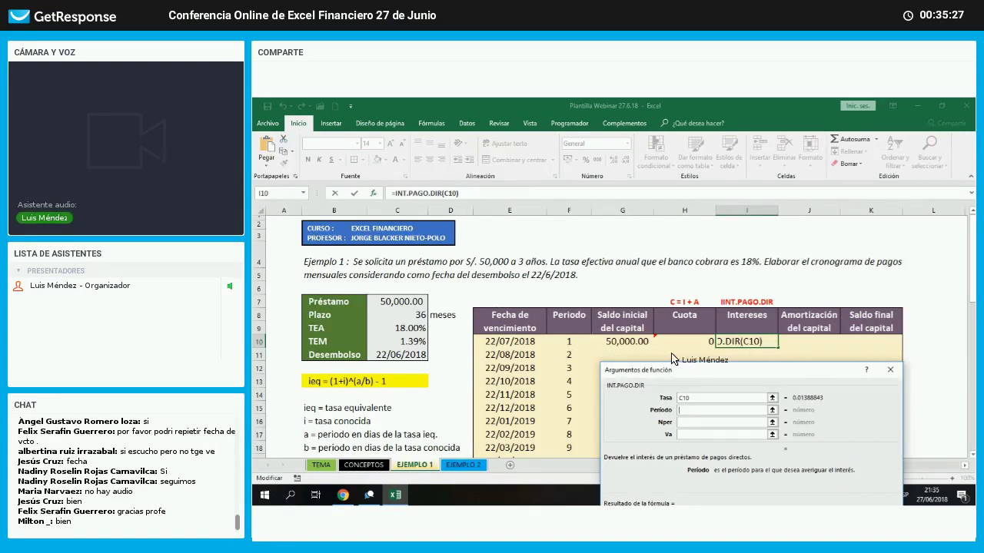
left_click(570, 342)
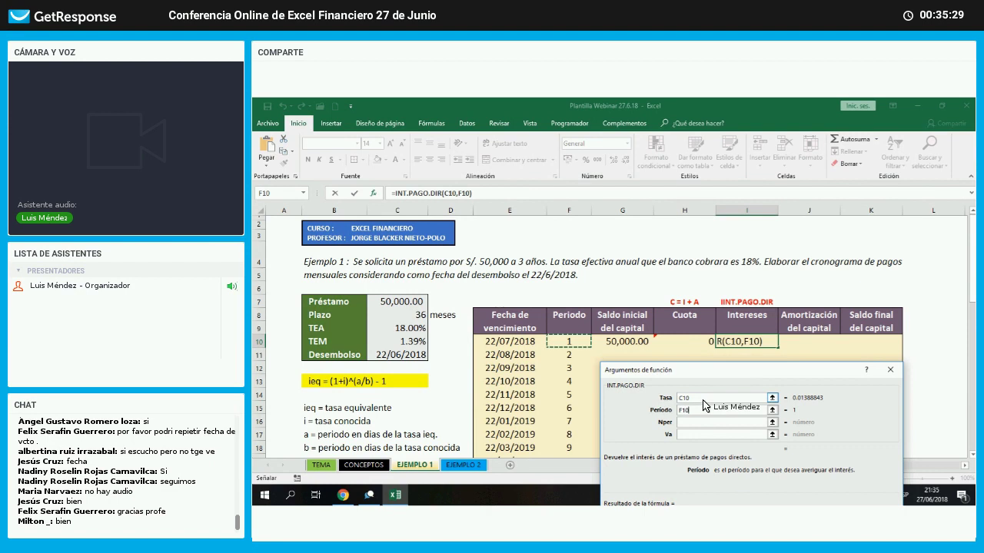
left_click(697, 423)
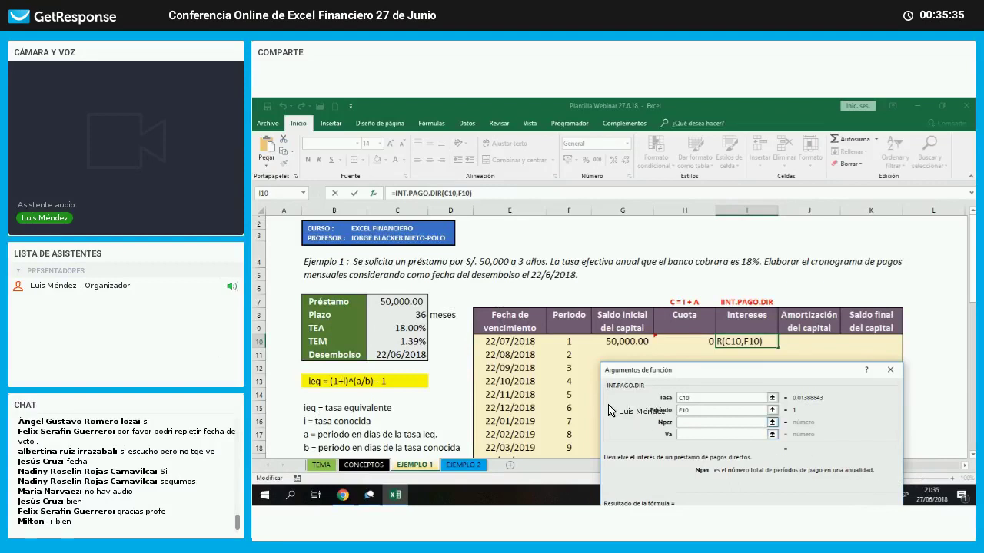
left_click(416, 319)
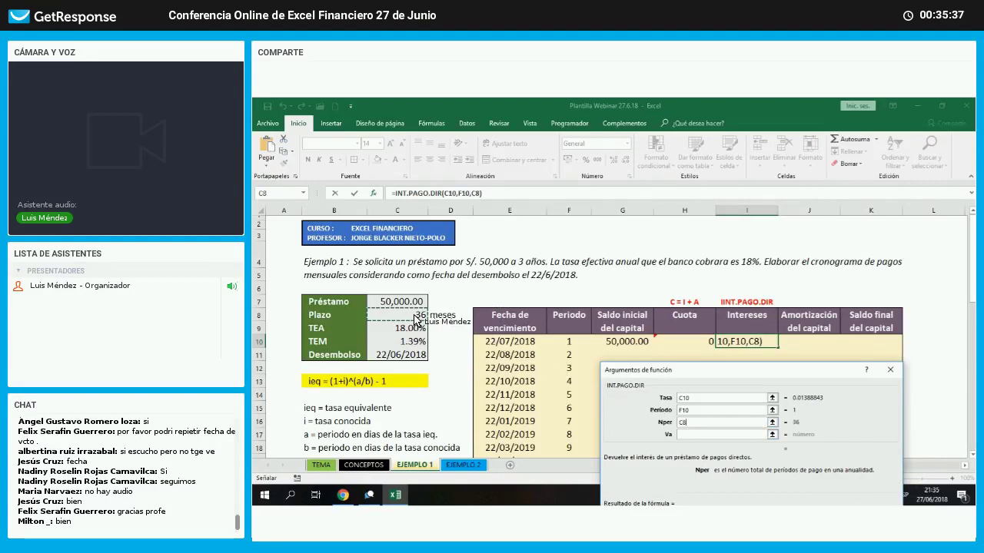
left_click(692, 435)
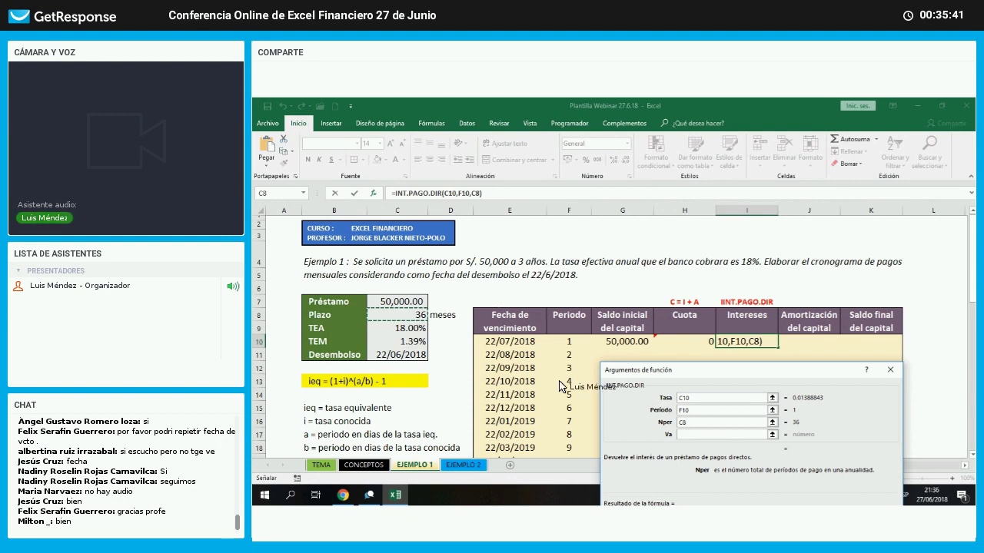
left_click(407, 302)
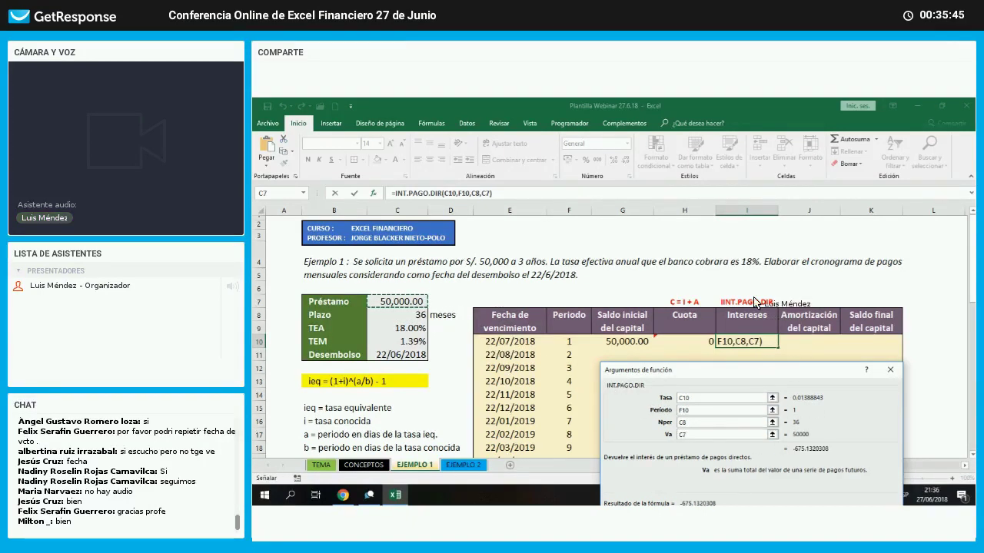
left_click_drag(773, 369, 770, 308)
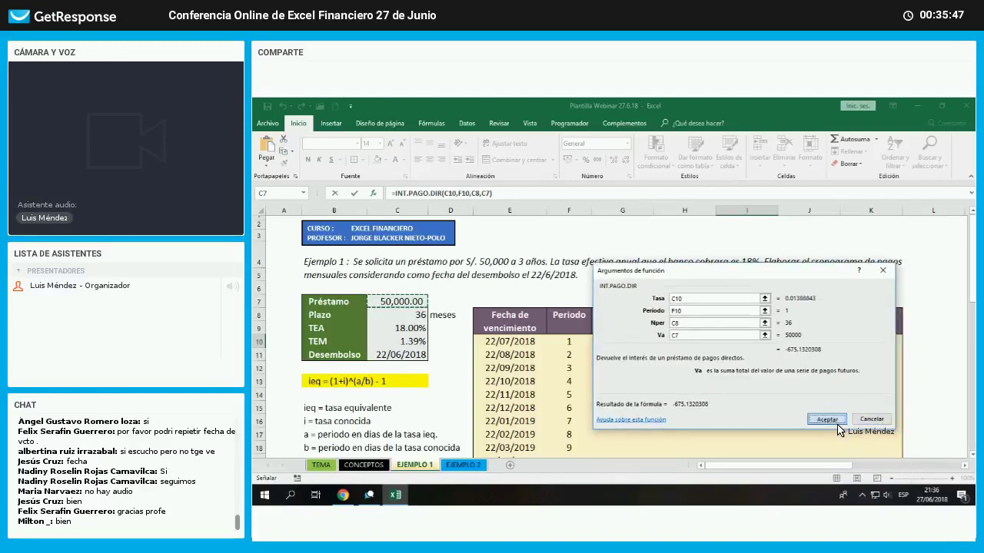
key("Return")
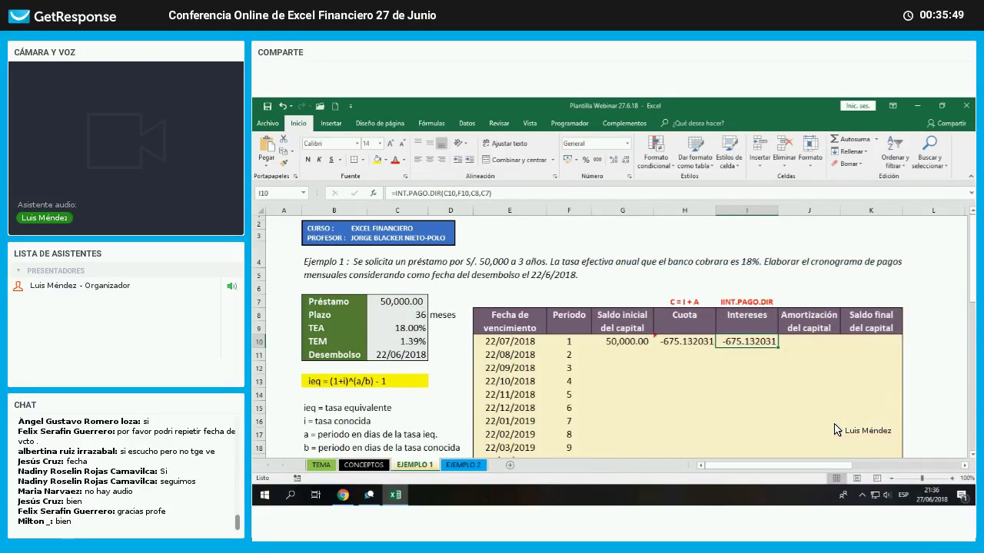
- Negate the interest formula in I10 so it reads =-INT.PAGO.DIR(C10,F10,C8,C7)
key("F2")
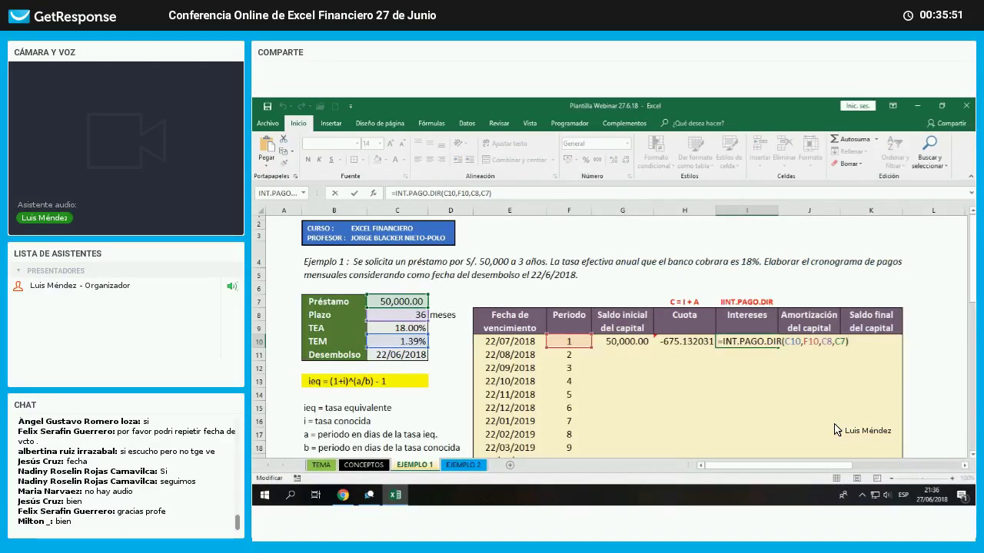
type("-")
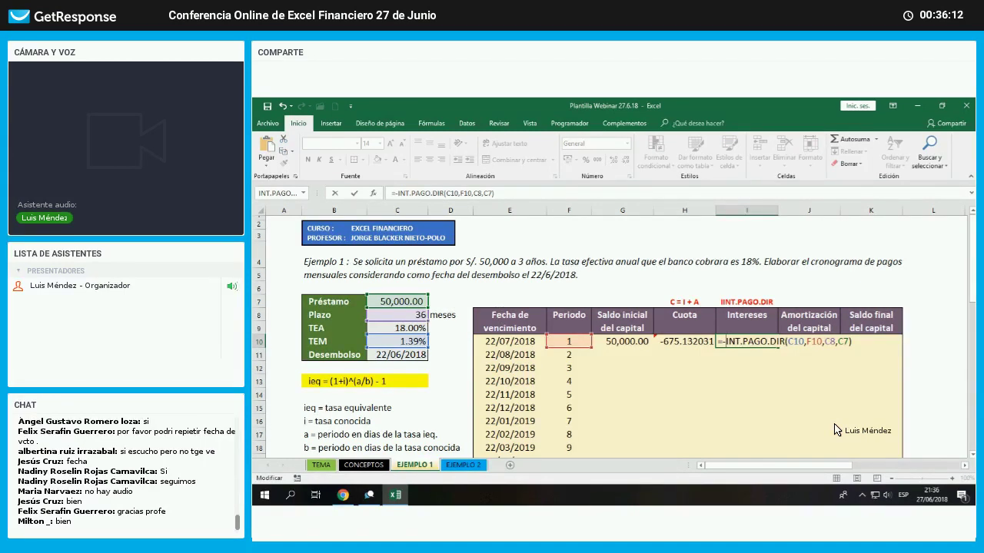
key("Return")
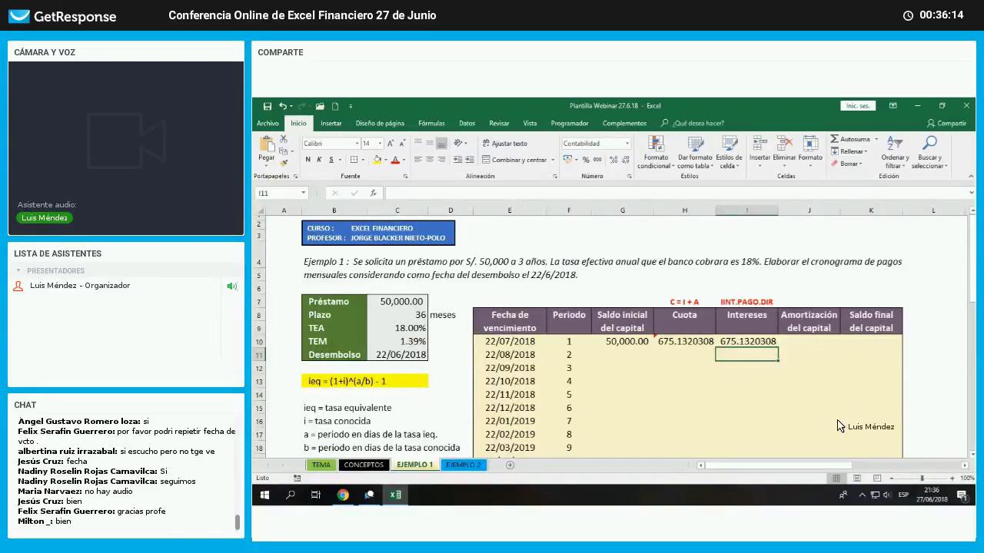
- Apply the thousands-separator accounting format with two decimals to Intereses in I10 and Cuota in H10
left_click(764, 343)
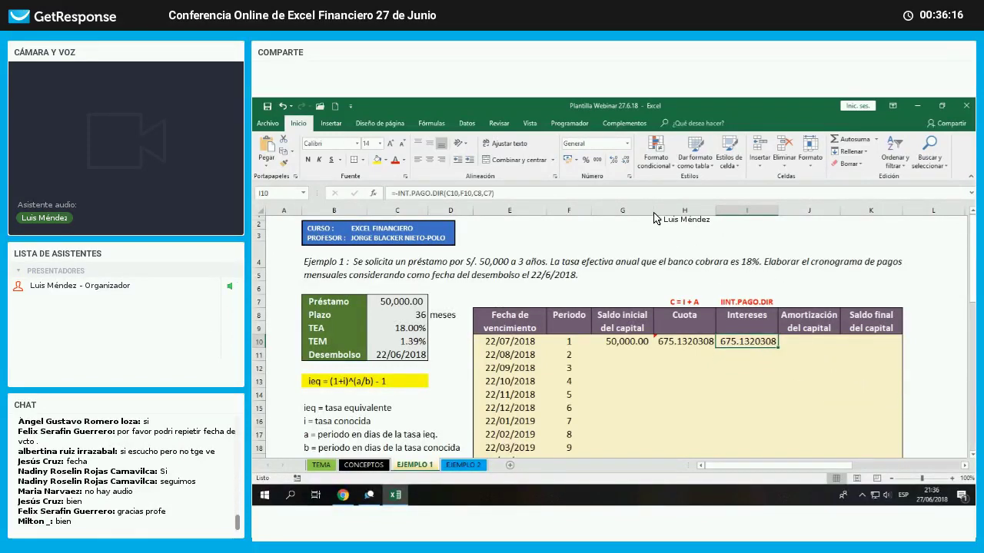
left_click(597, 159)
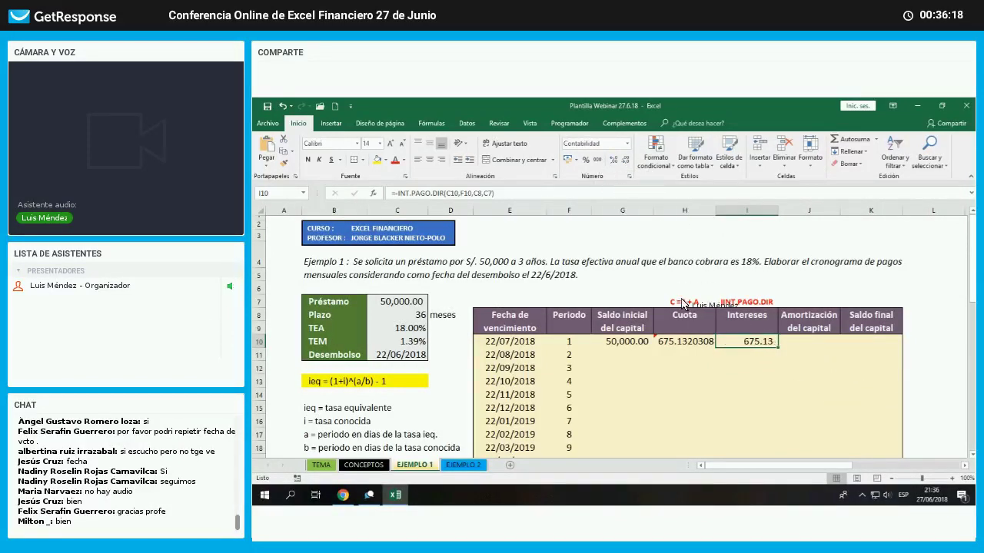
left_click(697, 340)
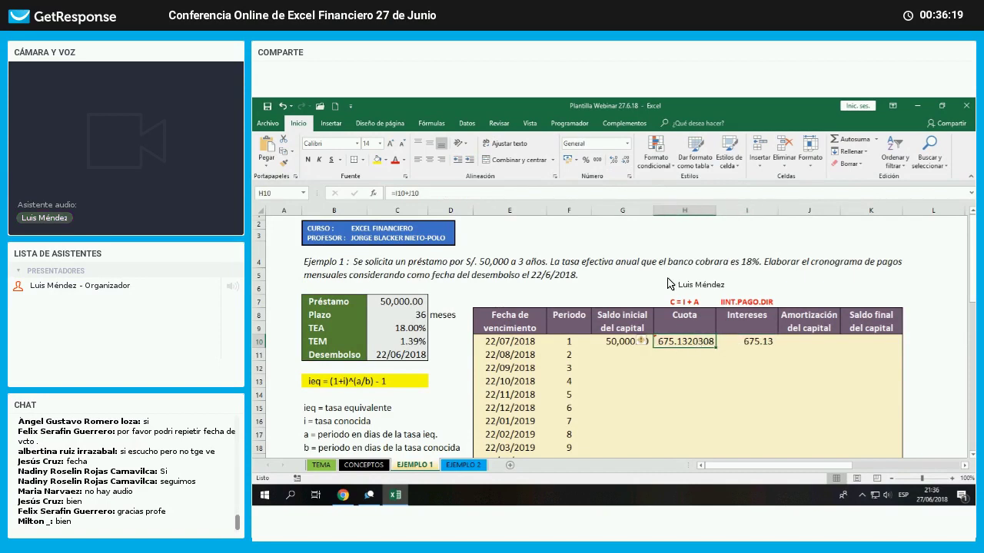
left_click(597, 159)
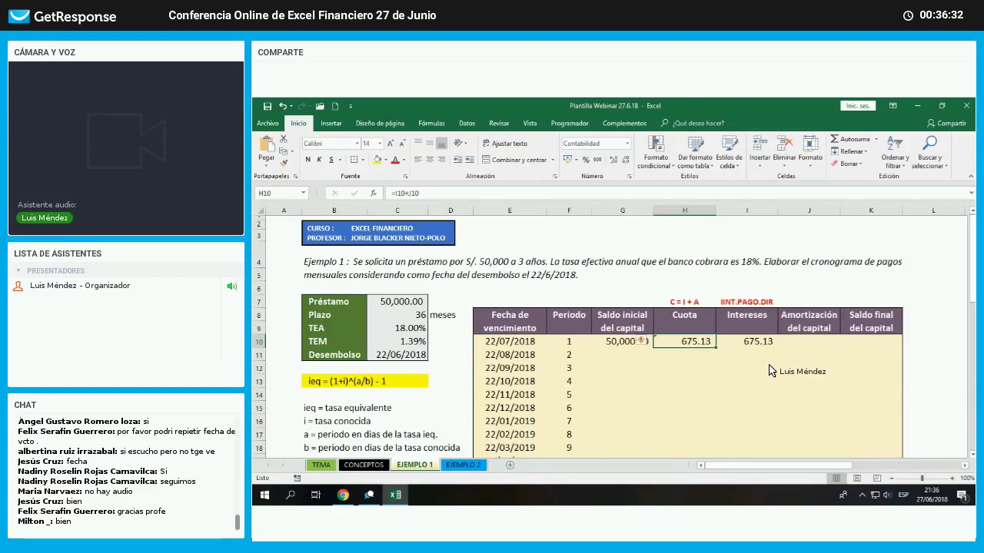
- Copy the formatting of the INT.PAGO.DIR note in I7 to the empty cell I6 above it
left_click(746, 288)
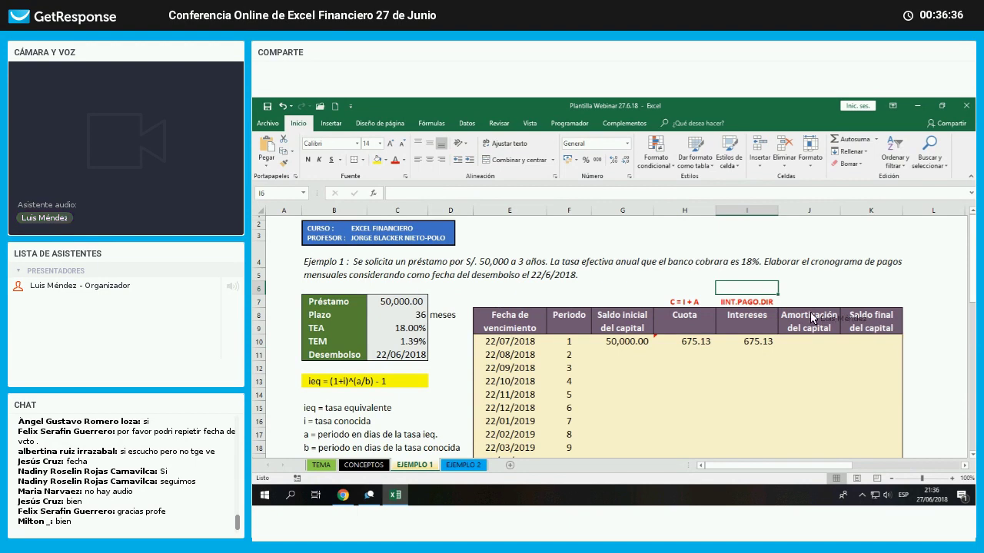
left_click(749, 302)
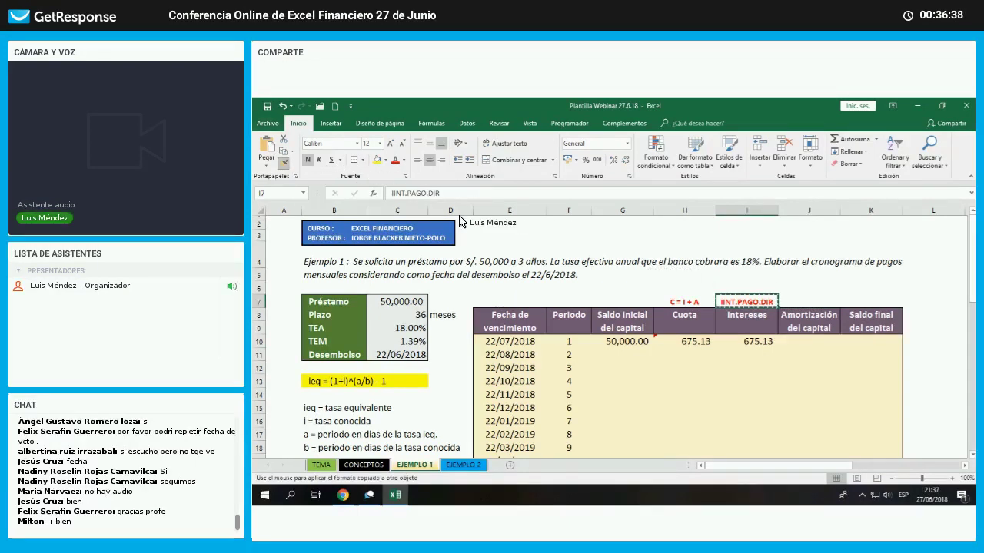
left_click(726, 288)
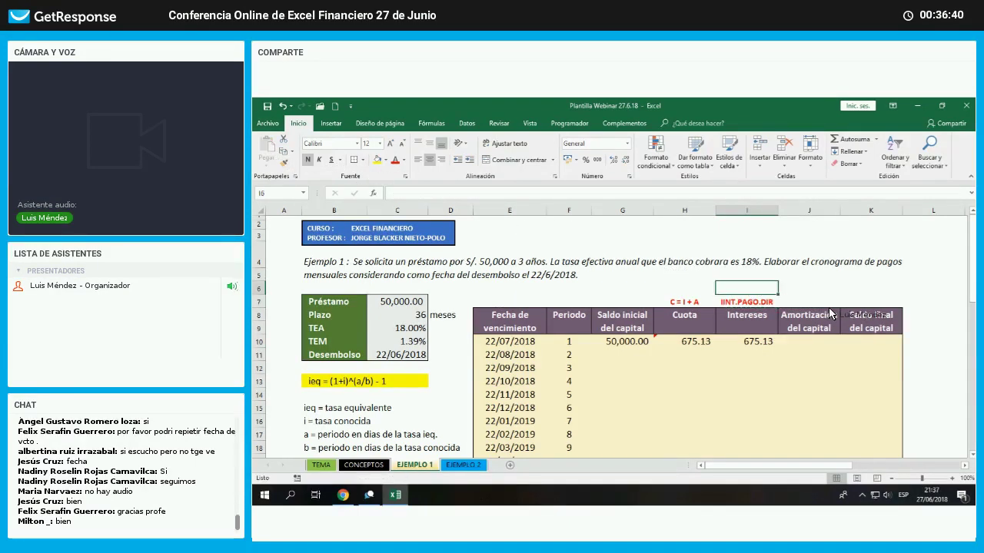
- Enter the interest formula note I = P * I in I6
type("i = ")
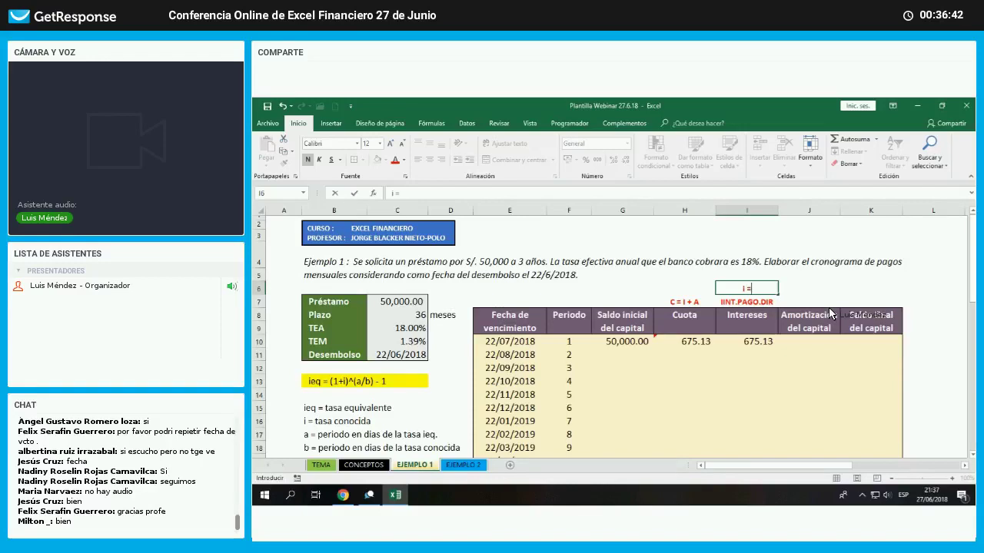
type("p * i")
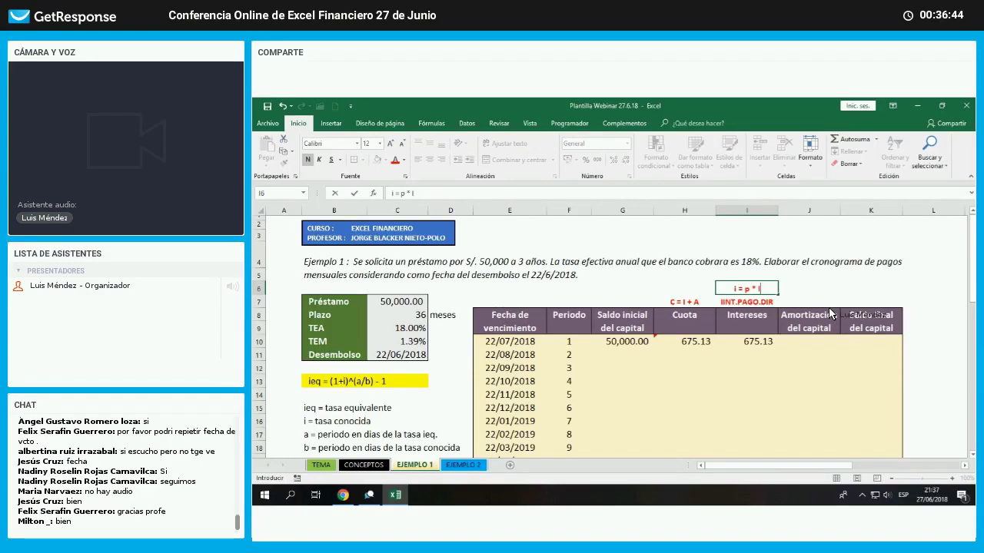
key("BackSpace")
key("BackSpace")
key("BackSpace")
key("BackSpace")
key("BackSpace")
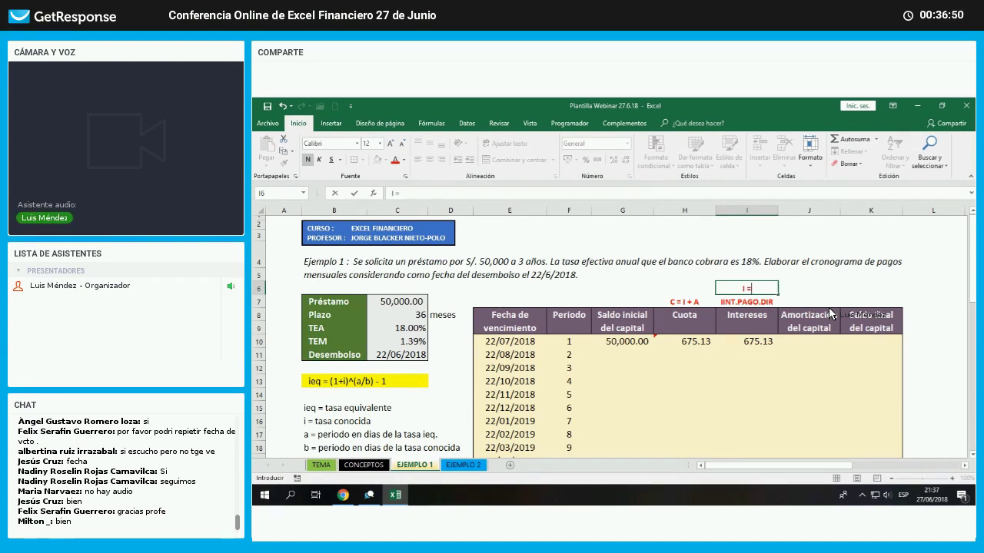
type("I = P * I")
key("Return")
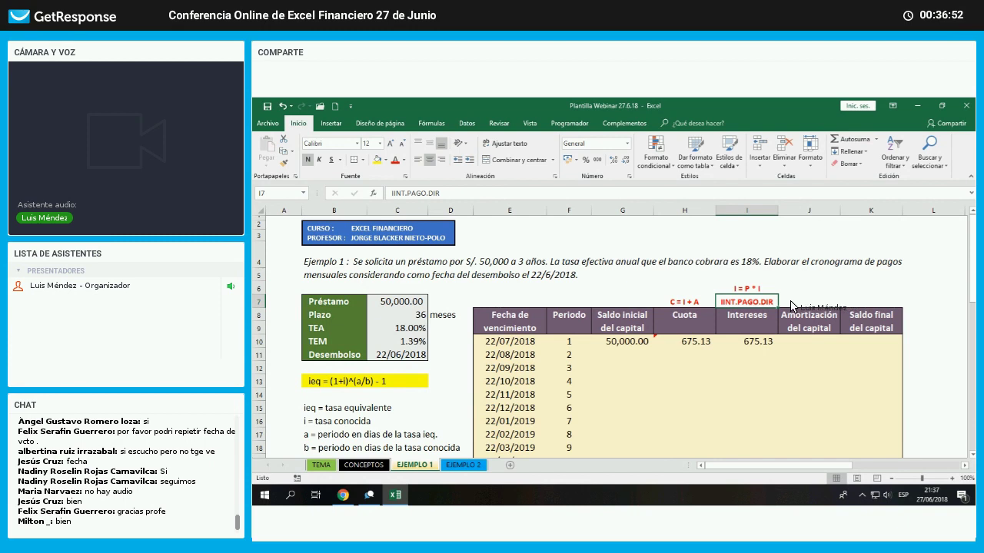
- Calculate the interest manually in J6 with =+G10*C10 and apply the thousands-separator accounting format to it
left_click(763, 294)
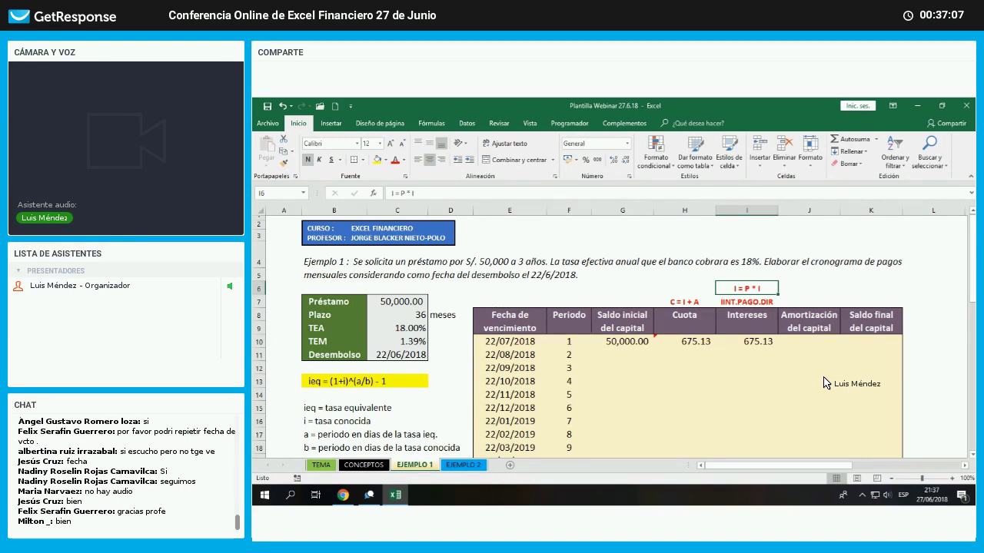
key("Right")
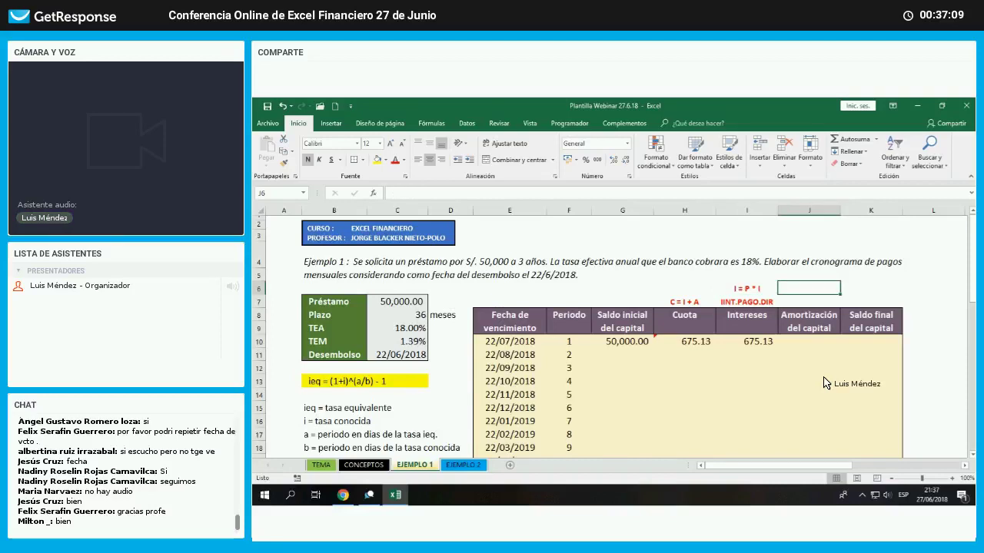
type("+")
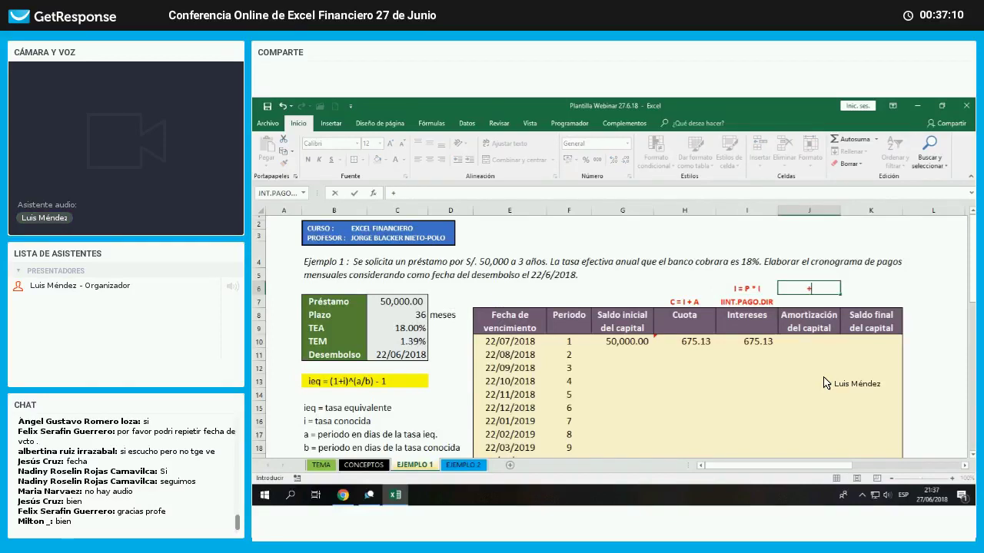
left_click(635, 344)
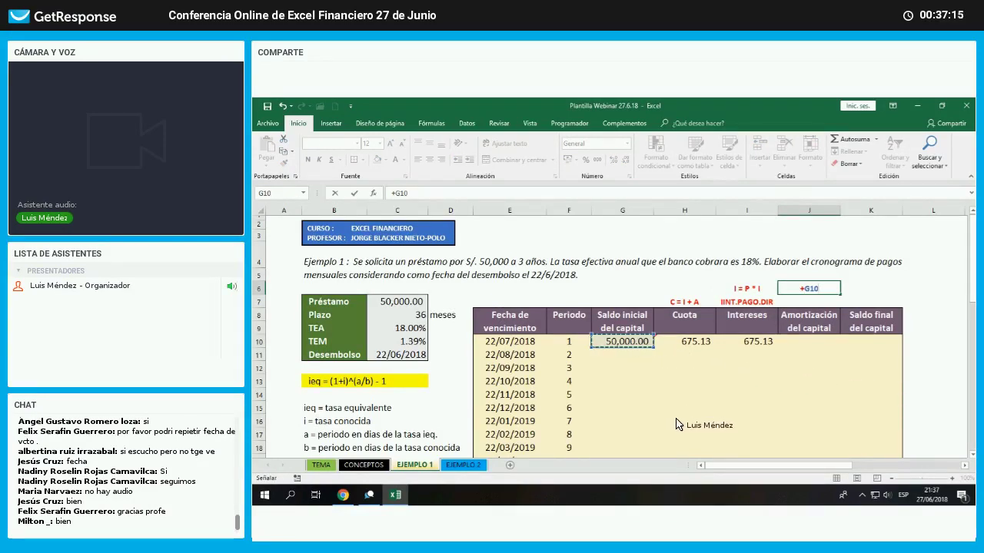
type("*")
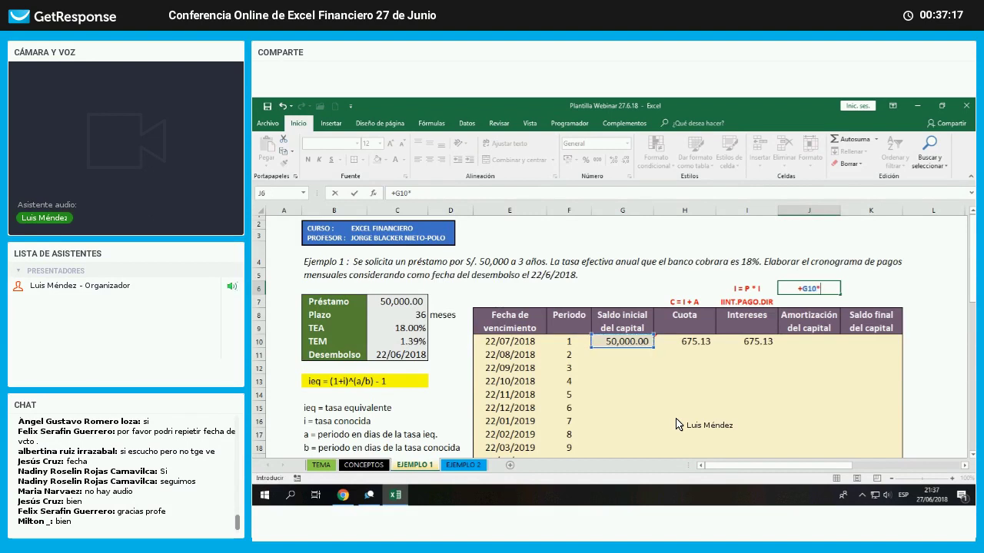
key("Left")
key("Left")
key("Left")
key("Left")
key("Left")
key("Left")
key("Left")
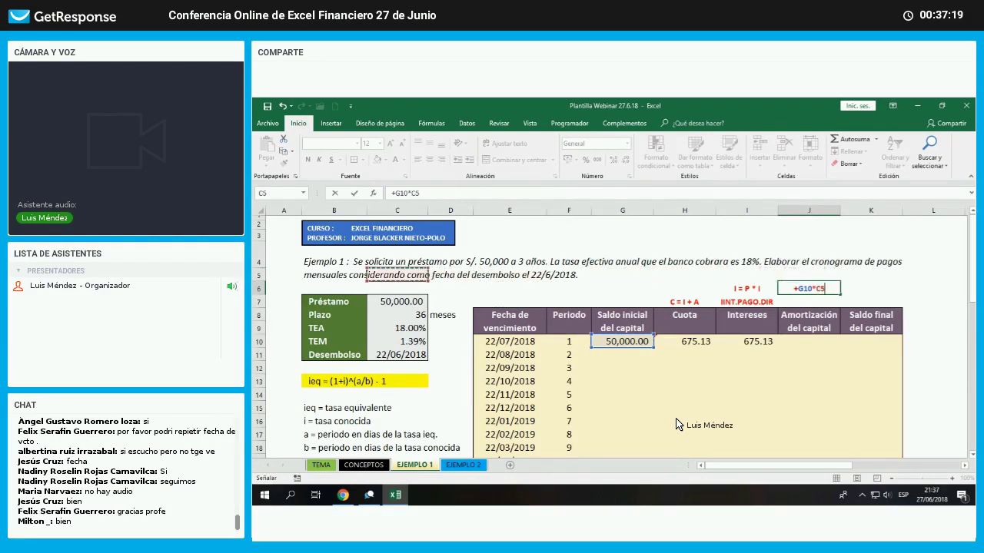
key("Down")
key("Down")
key("Down")
key("Return")
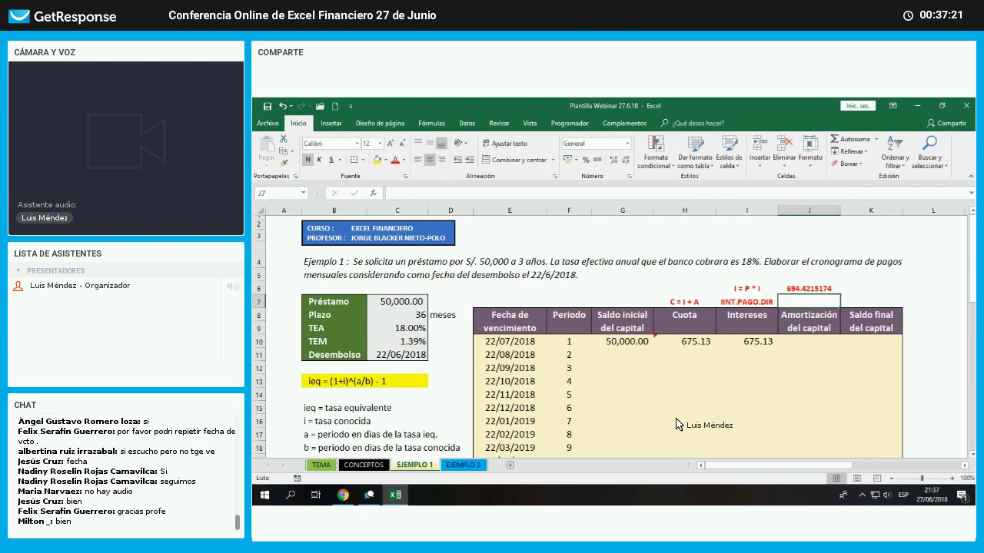
left_click(816, 290)
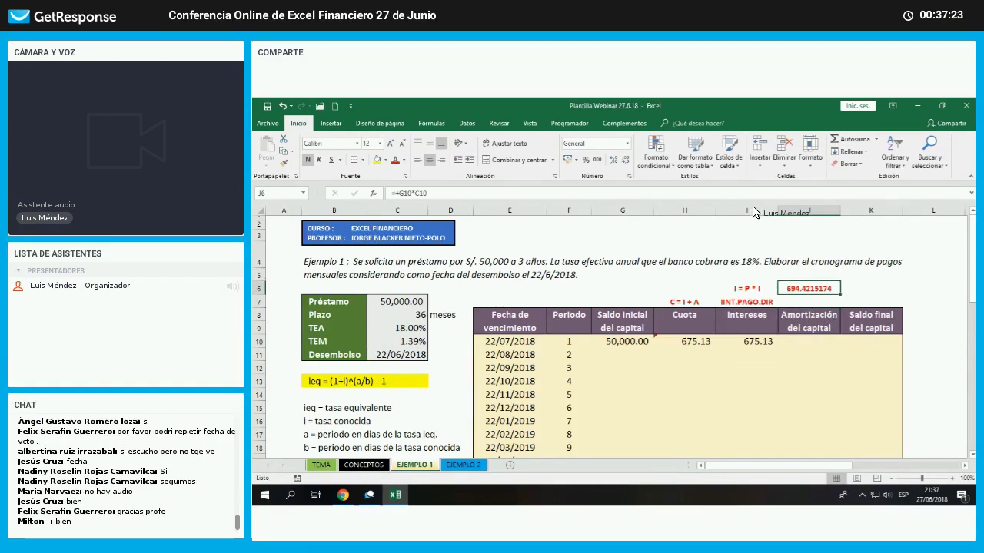
left_click(604, 160)
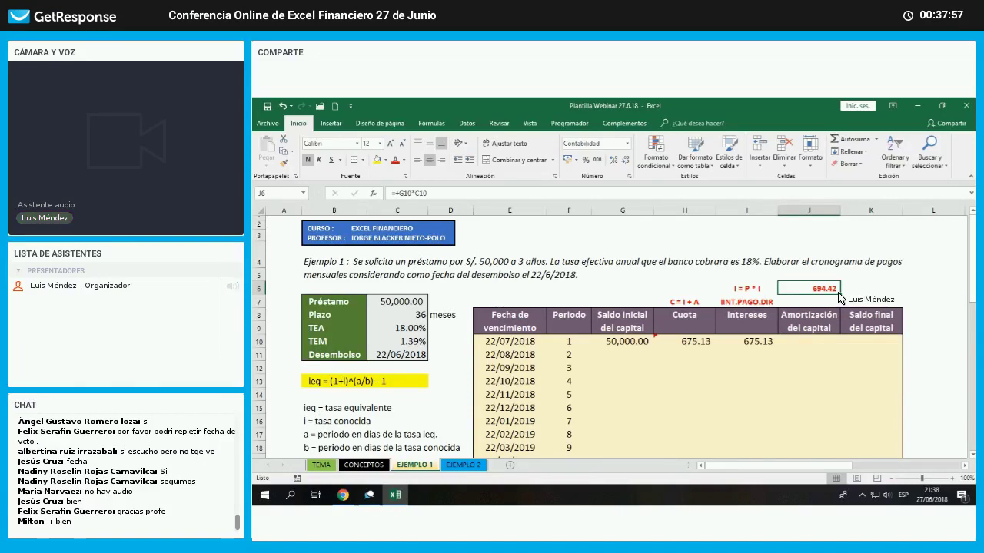
- Move the 36 due dates in the Fecha de vencimiento column down one row, from E10:E45 to E11:E46
left_click(772, 343)
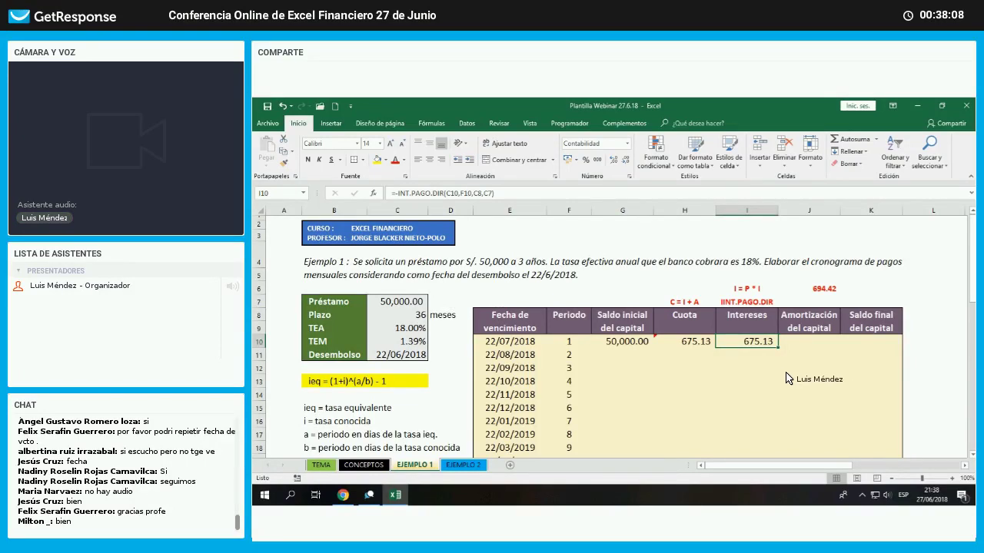
scroll(776, 368, "down", 6)
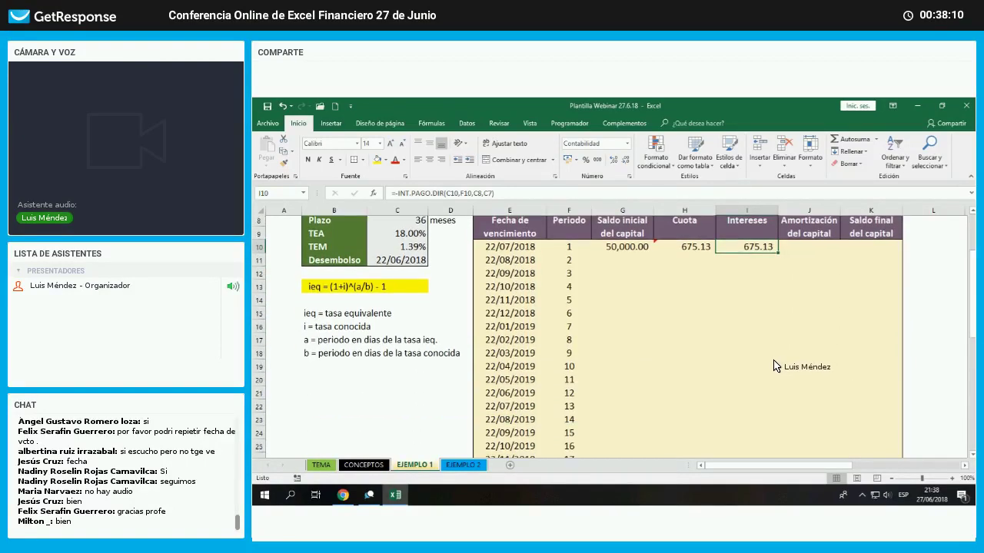
scroll(753, 353, "down", 1)
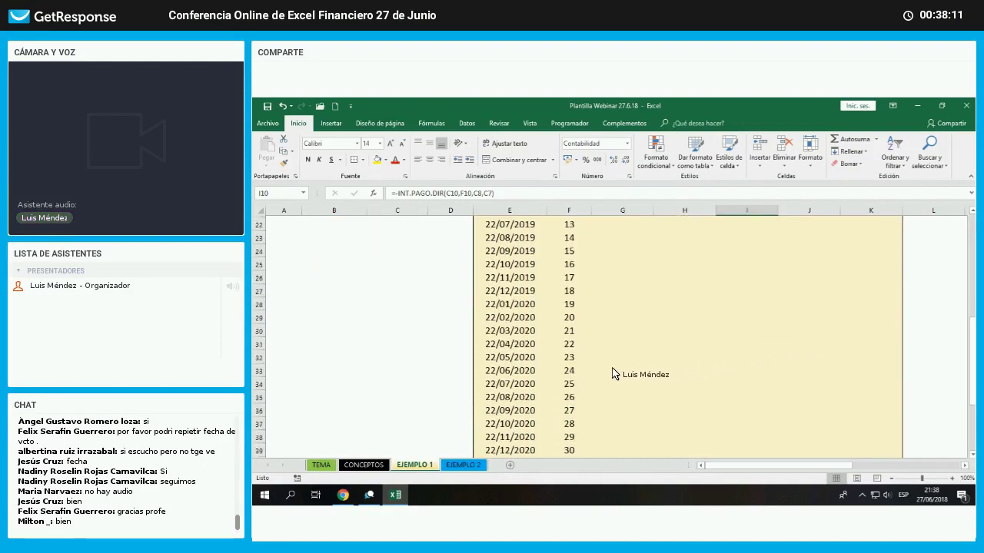
scroll(566, 349, "up", 7)
left_click(568, 343)
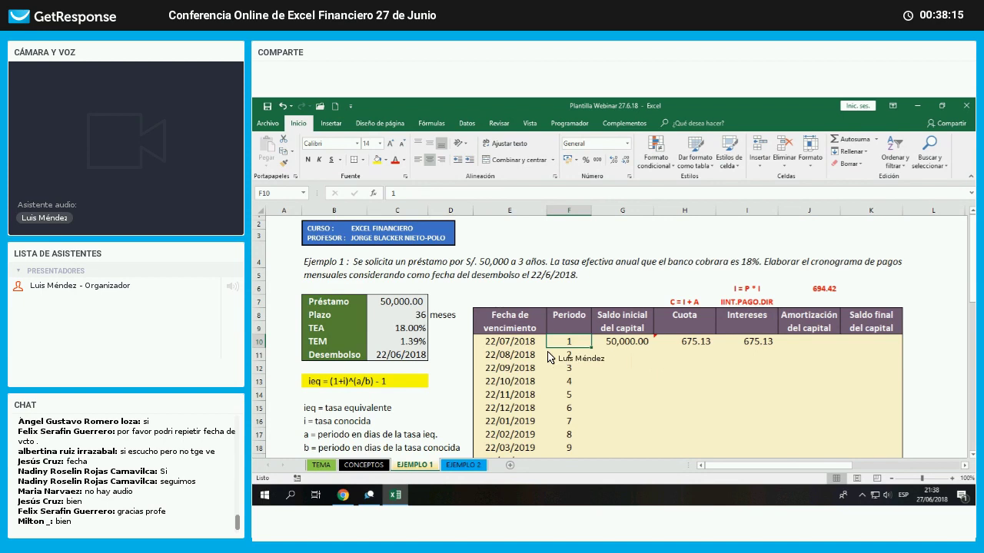
left_click_drag(509, 342, 509, 354)
left_click_drag(515, 485, 520, 453)
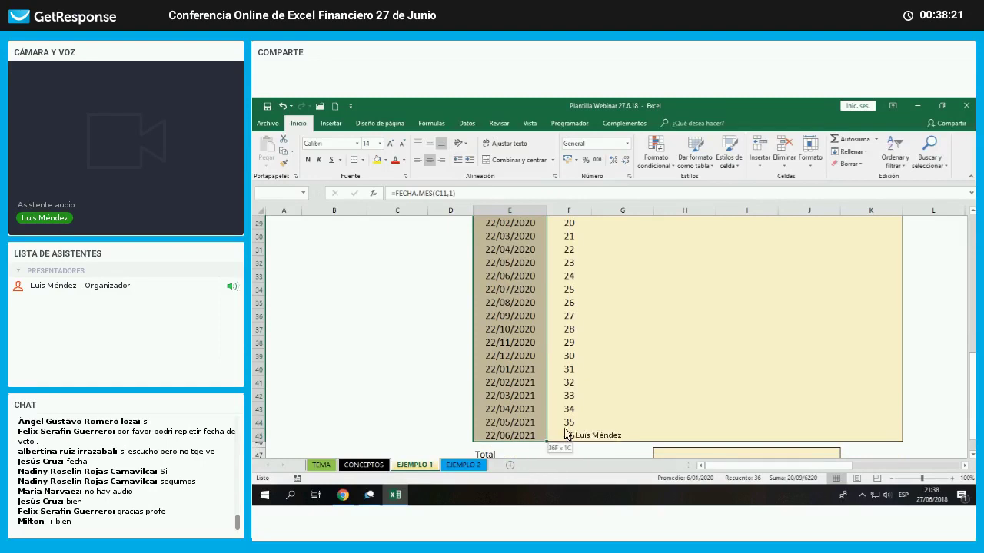
scroll(584, 424, "up", 3)
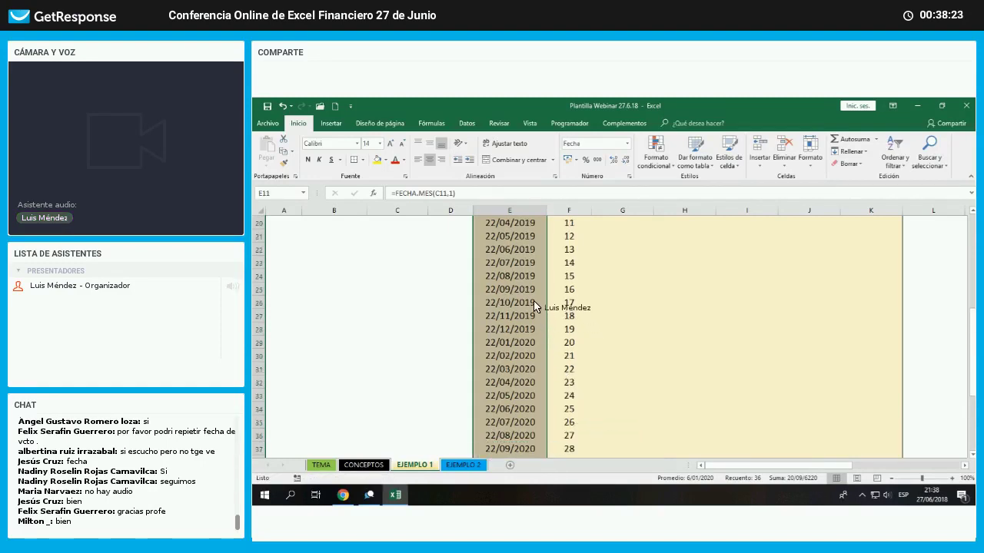
scroll(538, 300, "up", 5)
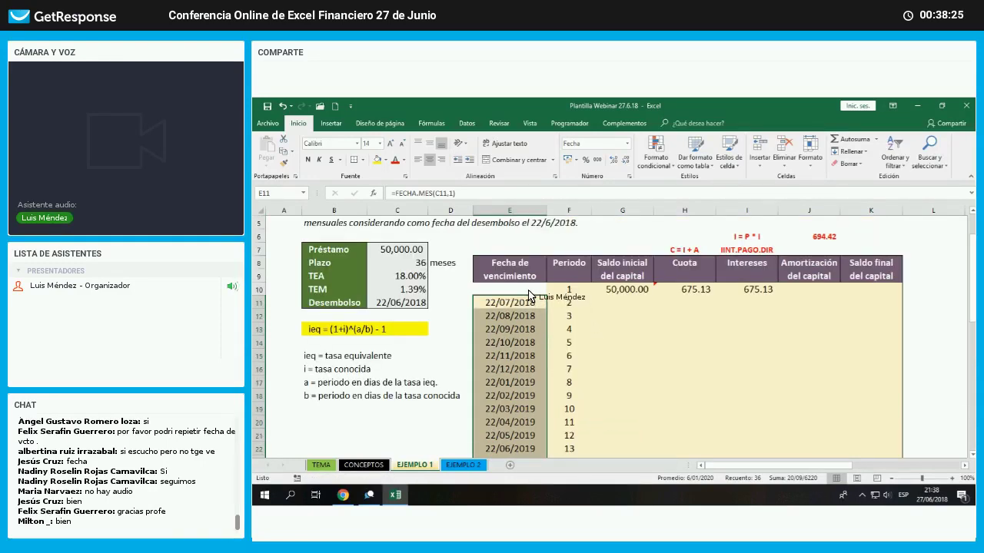
- Set the first Periodo value in F10 to 0
left_click(529, 292)
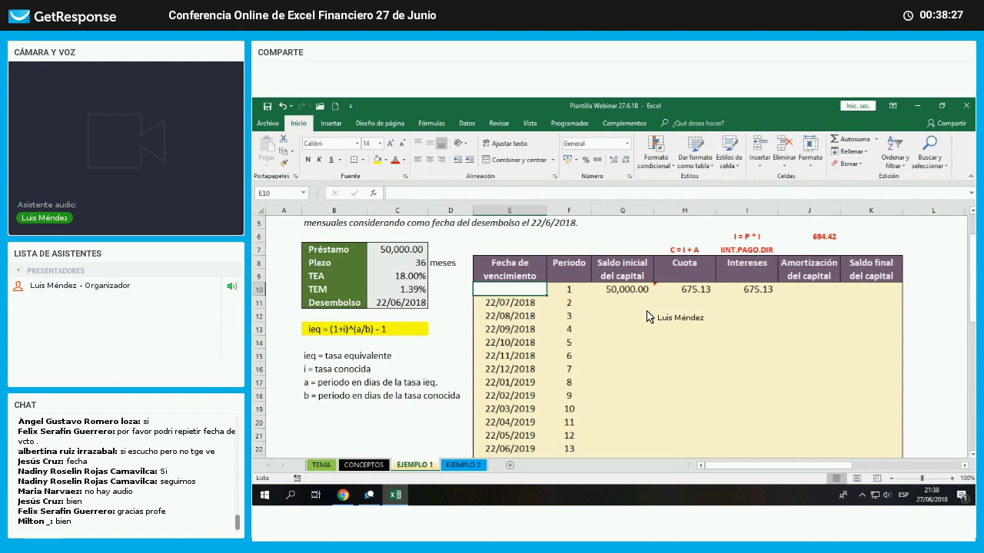
type("+")
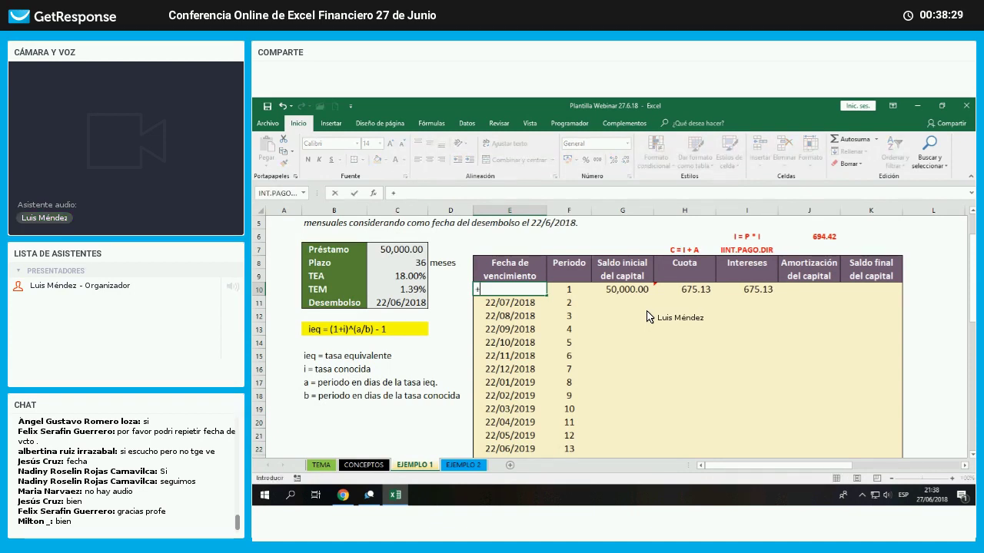
key("Escape")
key("Right")
type("0")
key("Return")
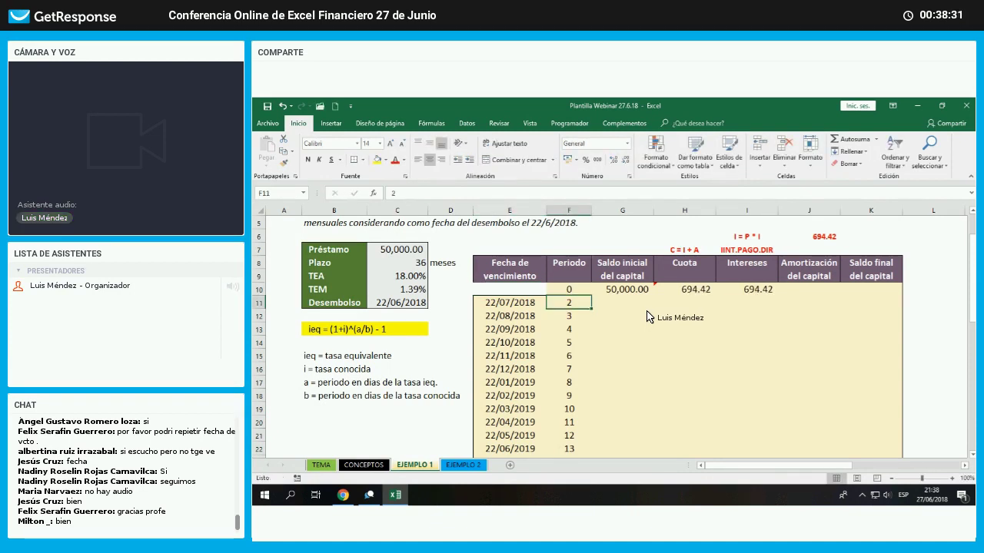
- Fill the Periodo column as a series from 0 in F10 down to 36 in F46
left_click(581, 292)
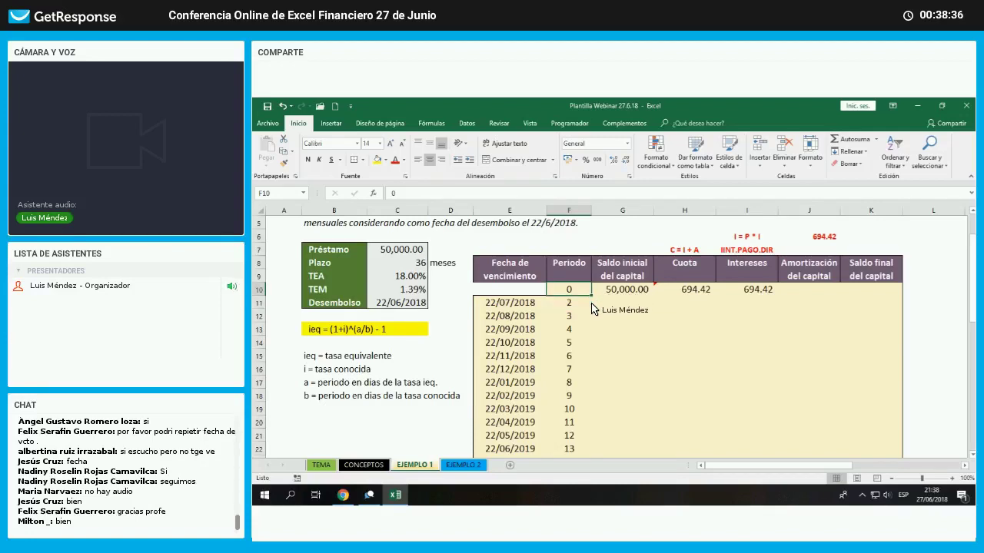
left_click_drag(591, 297, 329, 425)
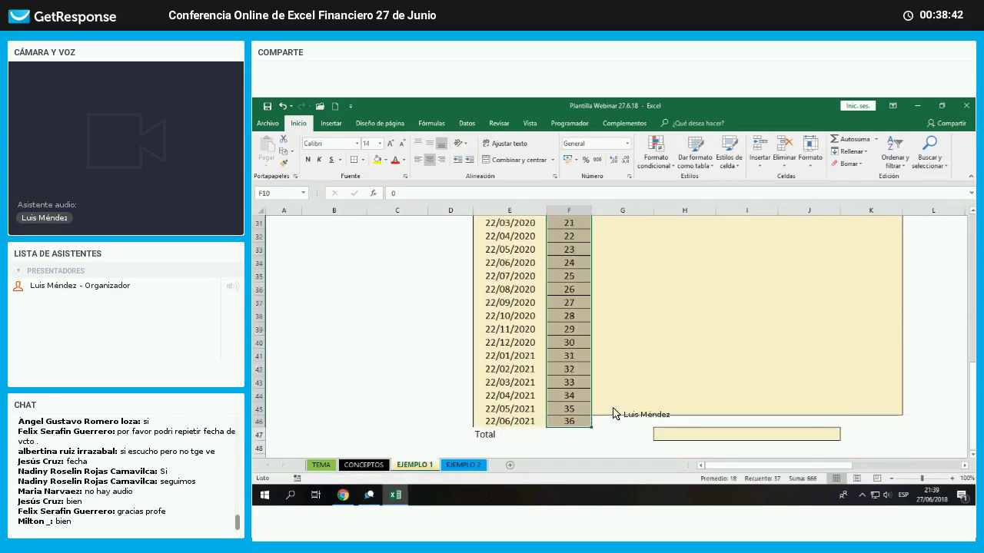
left_click(650, 411)
scroll(649, 410, "up", 5)
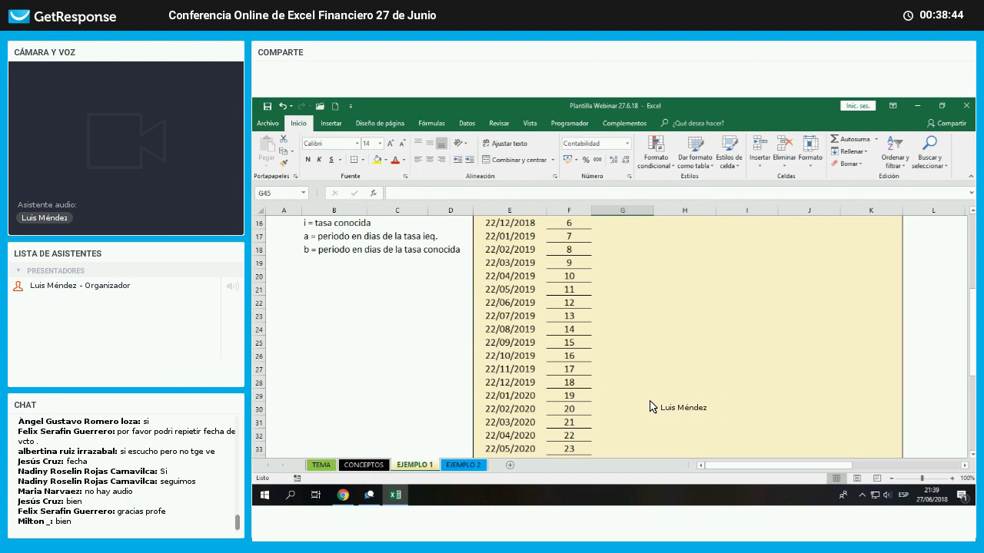
scroll(650, 405, "up", 5)
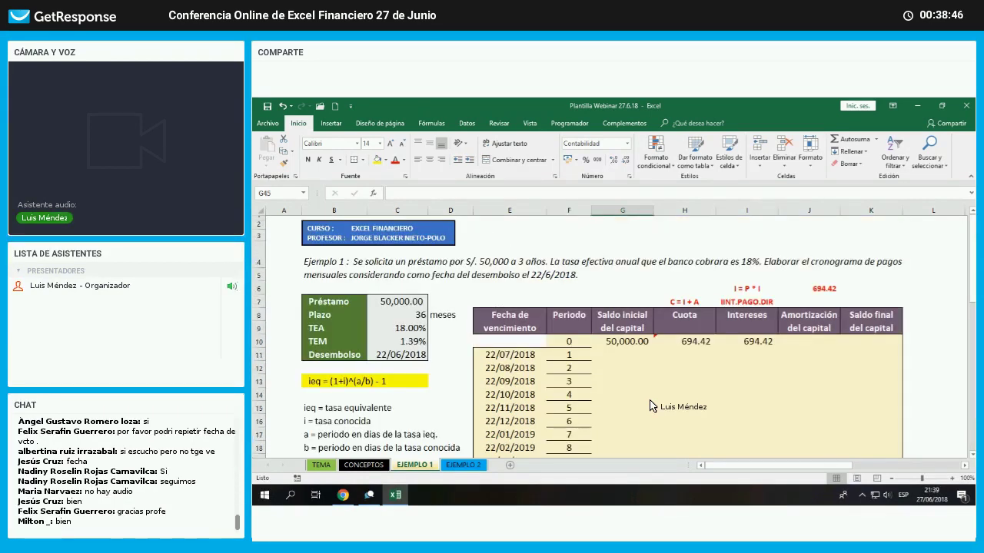
- Clear the Saldo inicial, Cuota and Intereses cells of the period 0 row, G10:I10
left_click(580, 344)
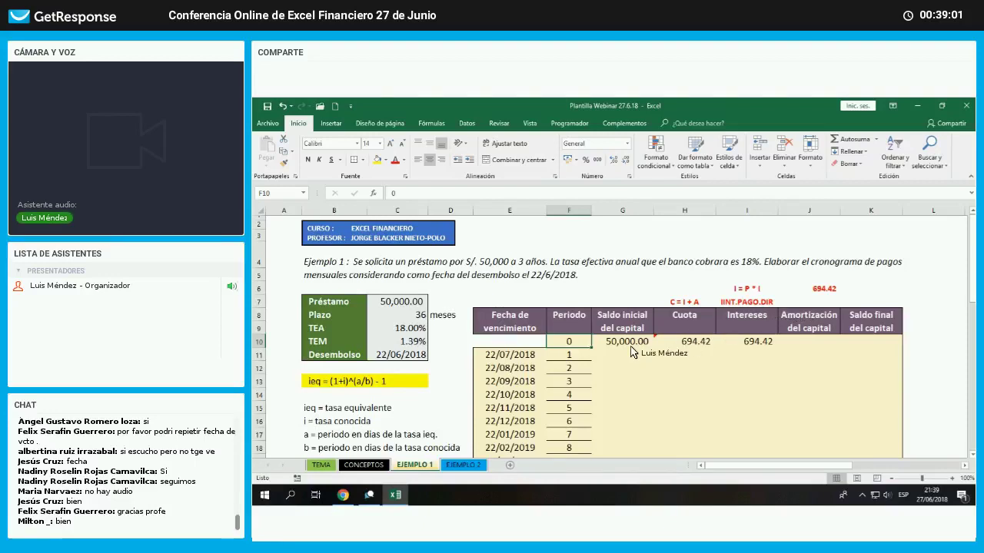
left_click(757, 345)
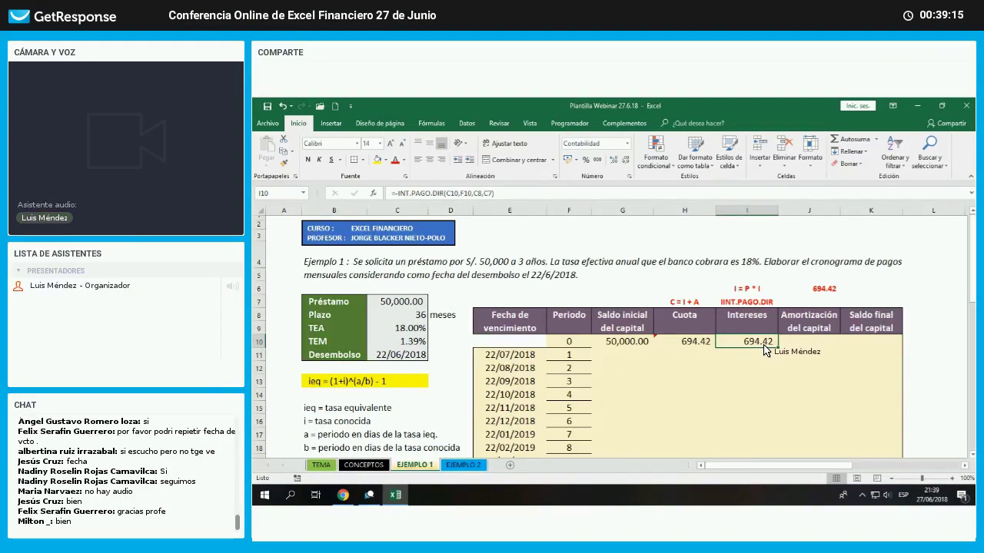
key("ctrl+z")
key("ctrl+z")
key("ctrl+z")
key("ctrl+z")
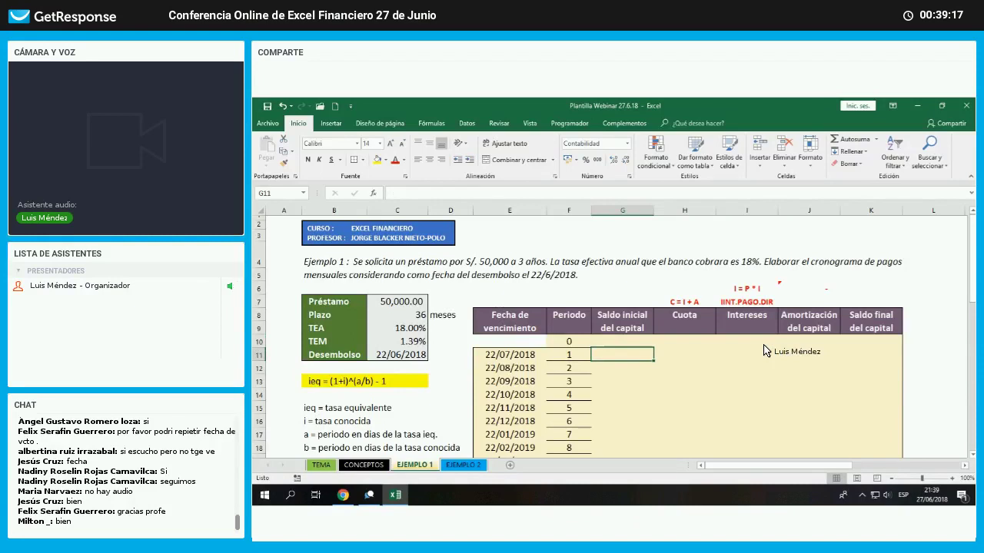
type("+")
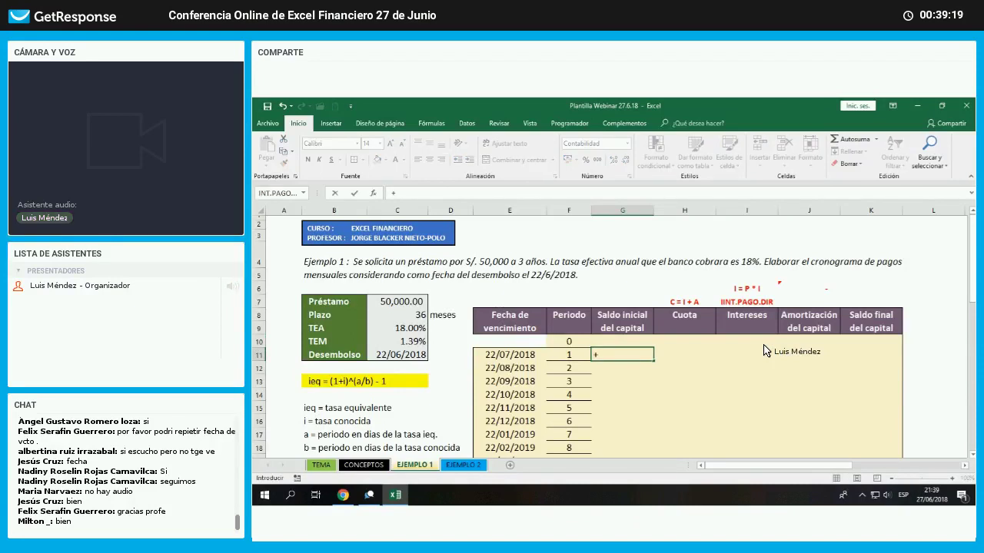
key("Escape")
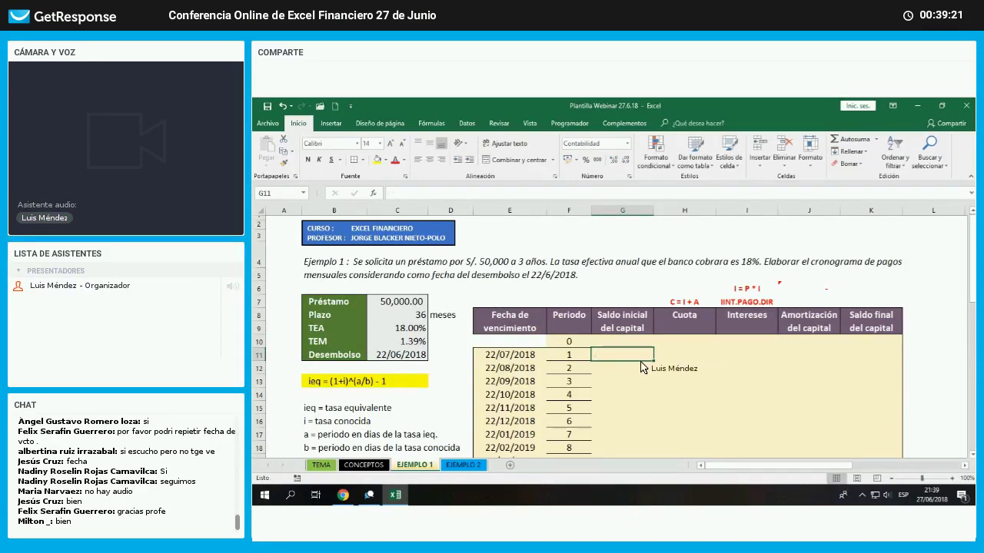
- Copy the cell format of the period 0 cell F10 to the empty Fecha de vencimiento cell E10
left_click(570, 342)
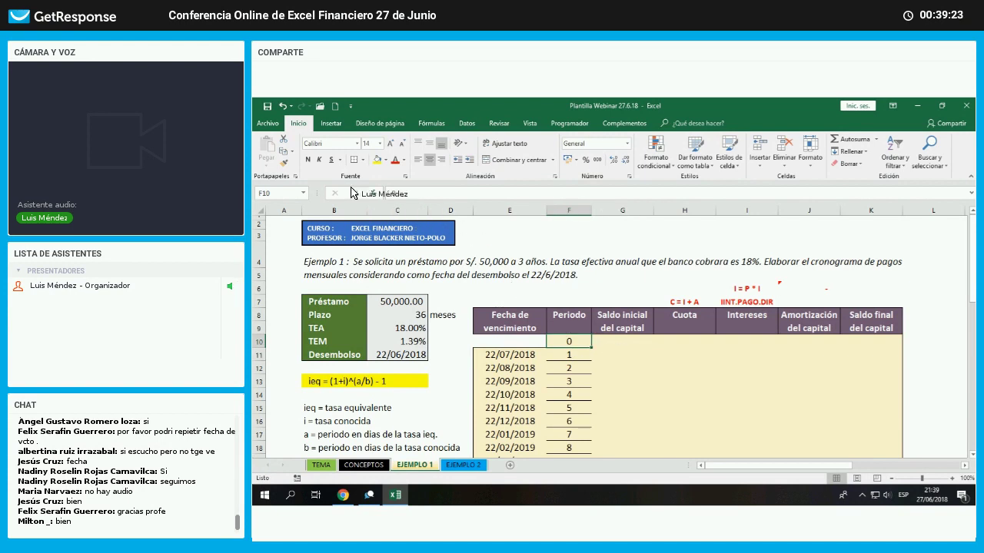
left_click(283, 161)
left_click(500, 341)
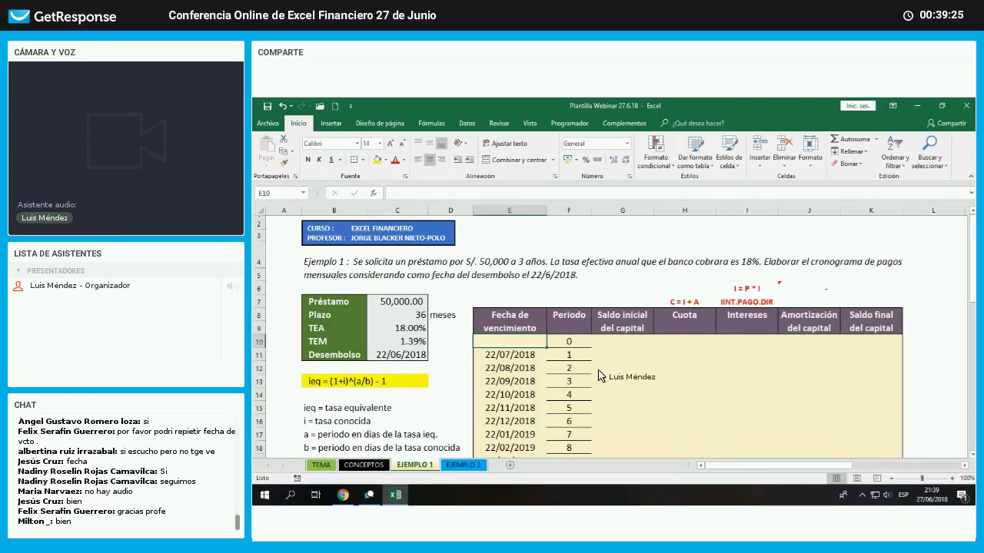
left_click(595, 380)
- Set the Saldo inicial of period 1 in G11 to the Préstamo amount with =+C7
left_click(578, 355)
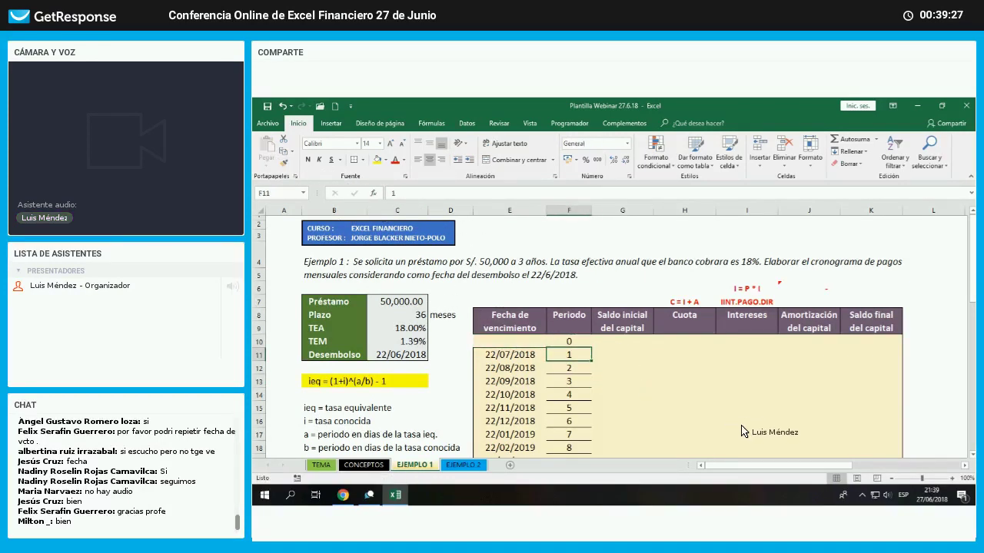
key("Right")
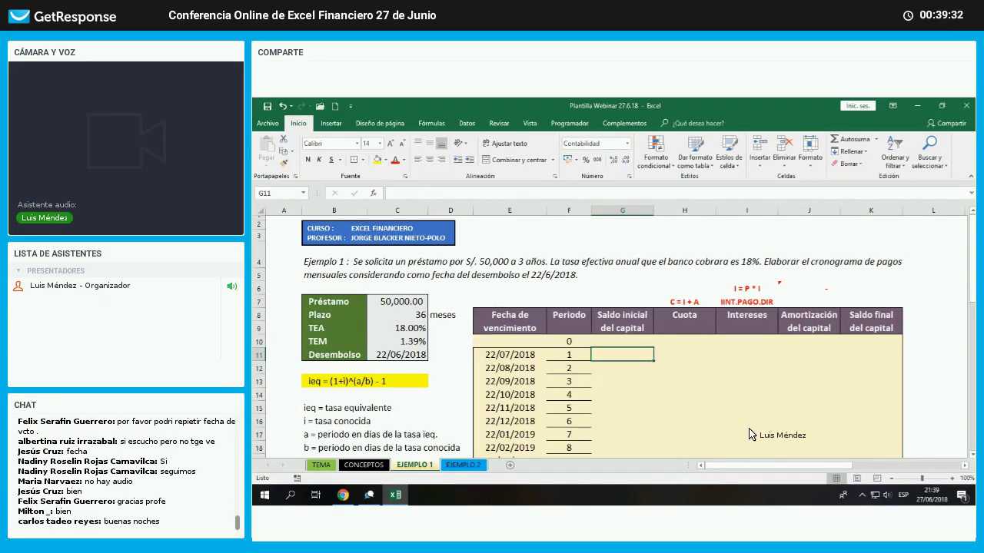
type("=")
key("Left")
key("Left")
key("Left")
key("Left")
key("Up")
key("Up")
key("Up")
key("Up")
key("Return")
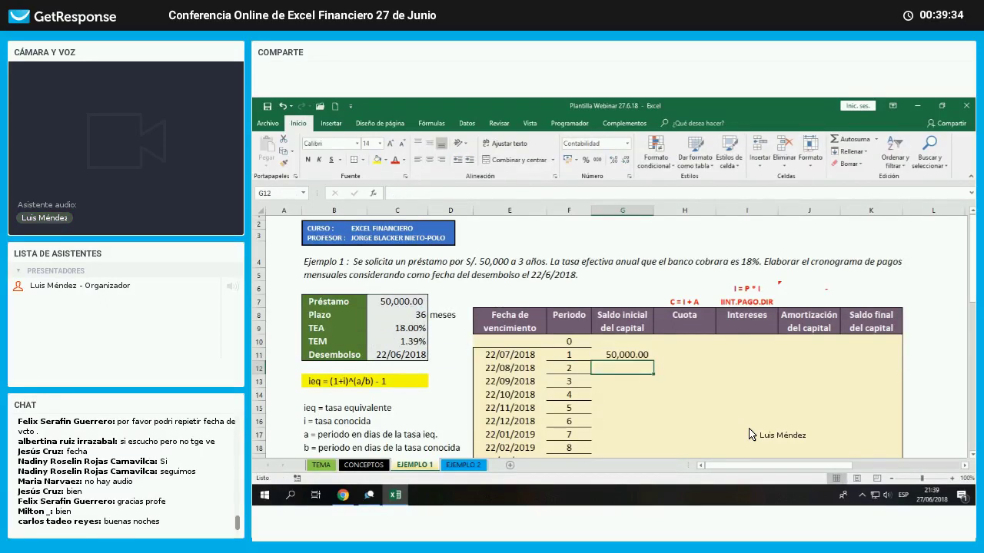
- Enter the period 1 Cuota formula +I11+J11 in H11, adding Intereses and Amortización
key("Up")
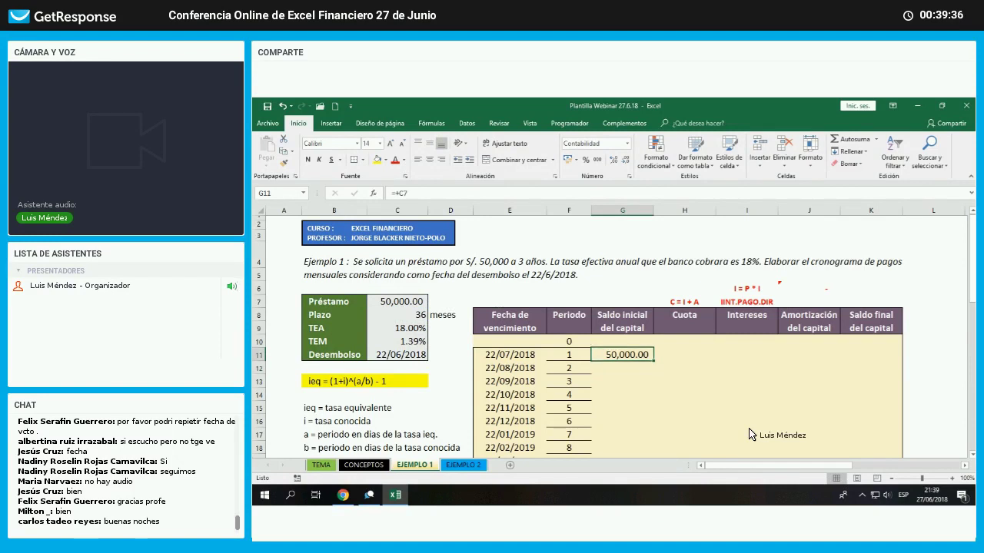
key("Right")
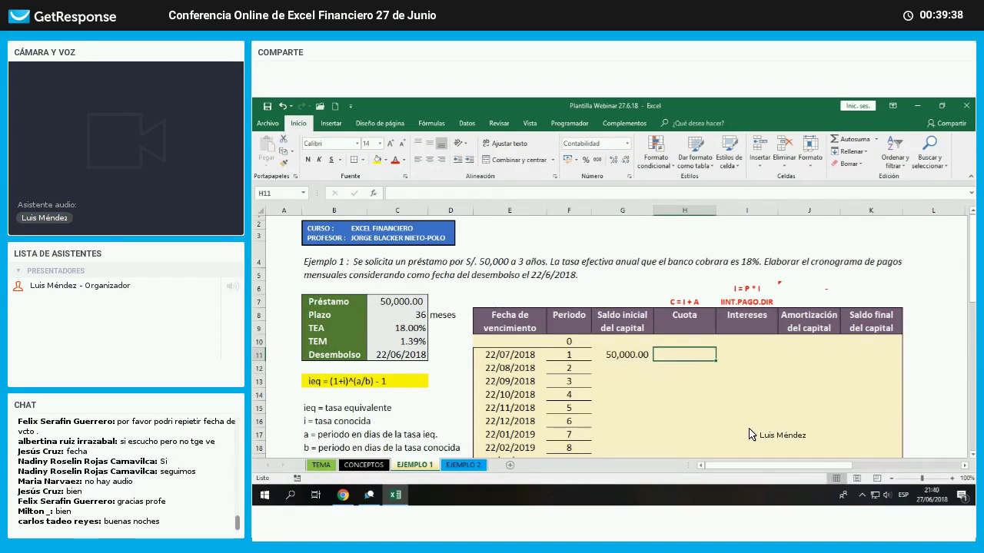
type("+")
key("Right")
type("+")
key("Right")
key("Right")
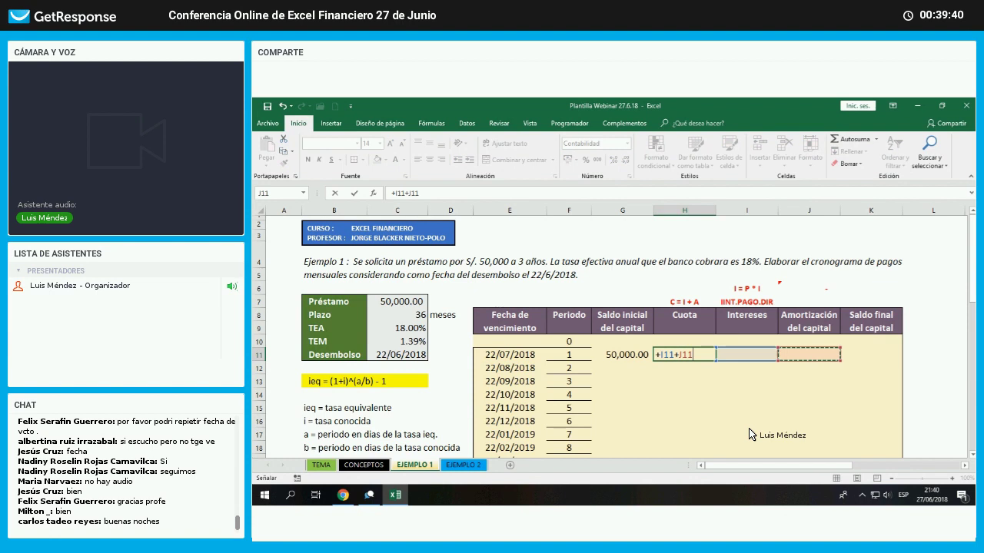
key("Return")
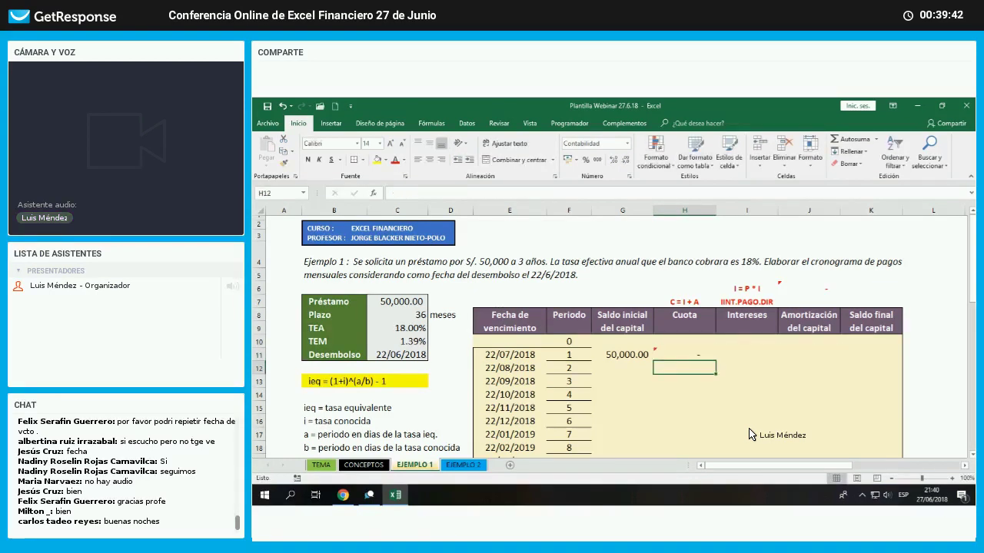
- Replace the I = P * I check formula in J6 with +G11*C10, the period 1 Saldo inicial times the TEM
key("Up")
key("Right")
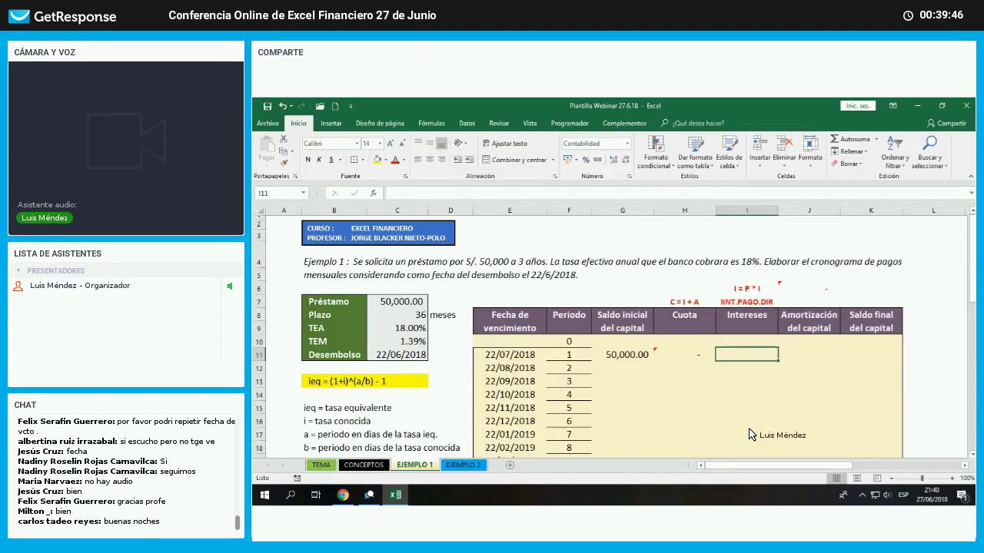
left_click(820, 290)
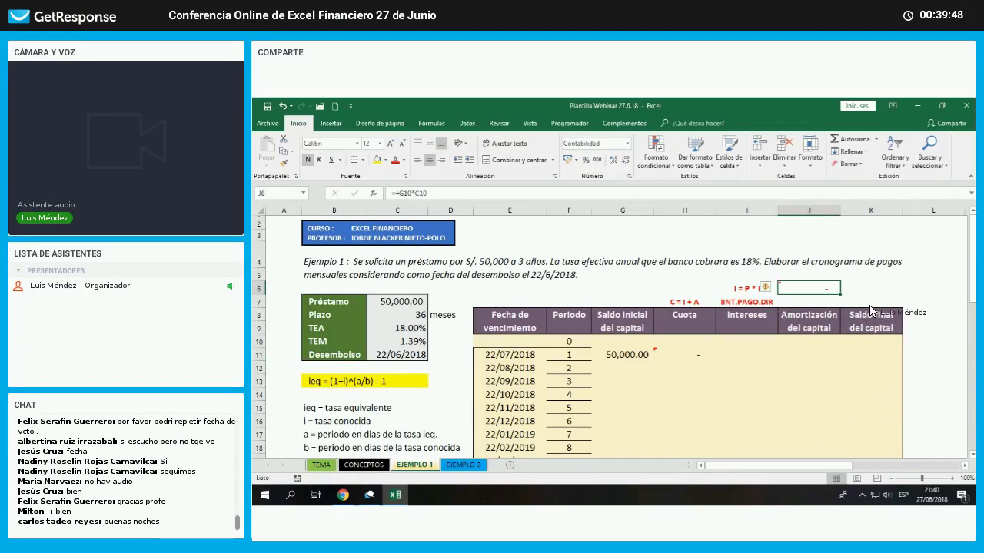
key("F2")
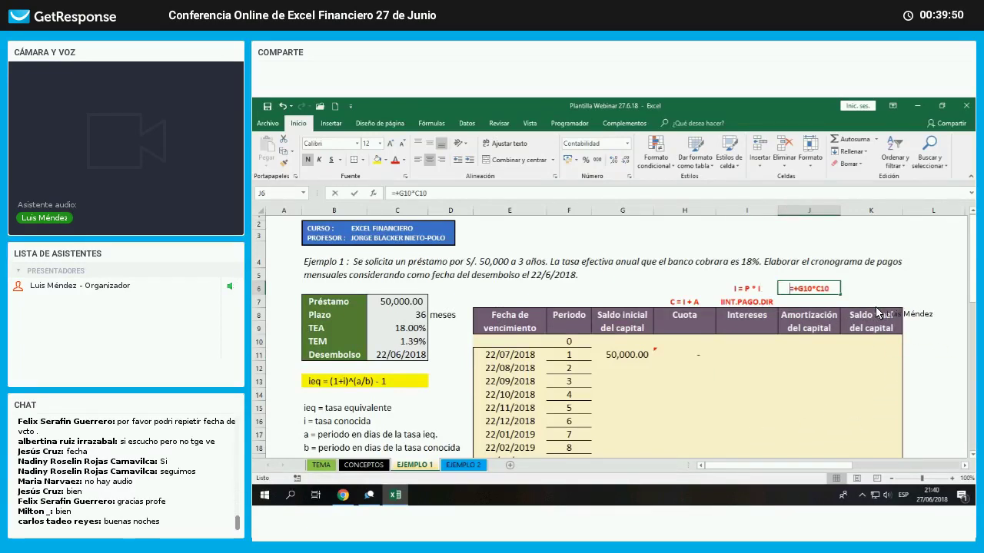
key("Escape")
type("+")
key("Left")
key("Left")
key("Left")
key("Left")
key("Left")
key("Left")
key("Down")
key("Down")
key("Down")
key("Down")
key("Down")
key("Down")
key("Right")
key("Right")
key("Up")
key("Right")
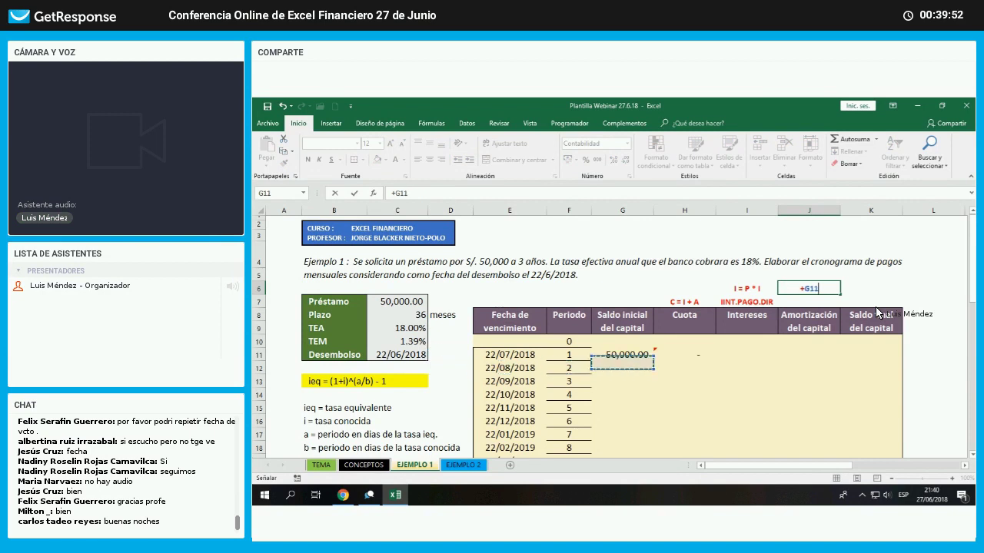
type("*")
key("Left")
key("Left")
key("Left")
key("Left")
key("Left")
key("Left")
key("Left")
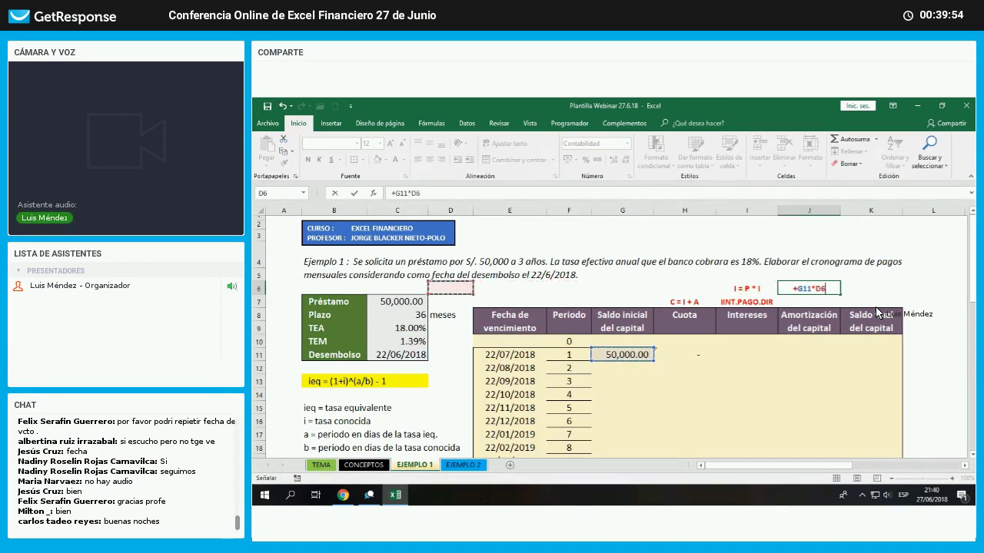
key("Down")
key("Down")
key("Down")
key("Down")
key("Return")
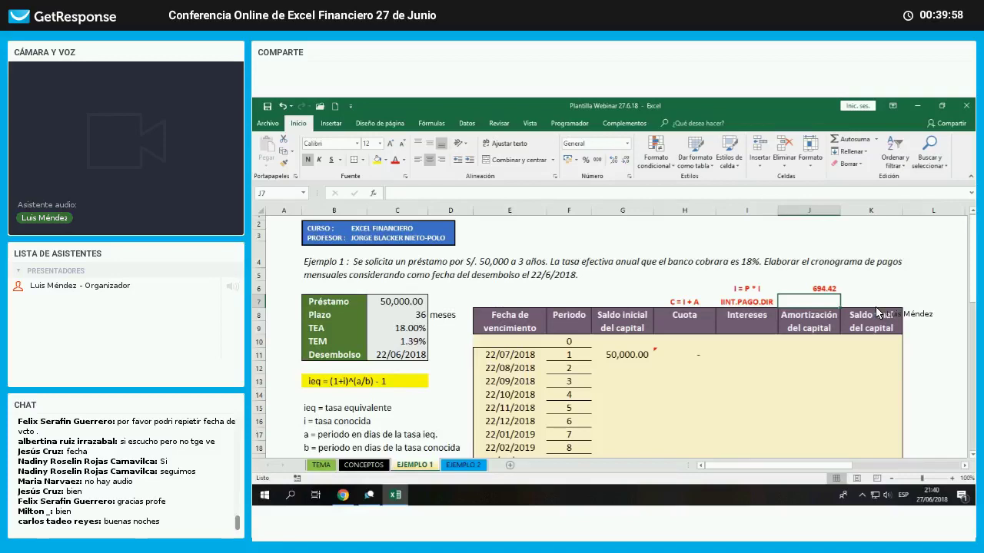
- Insert the financial function INT.PAGO.DIR in the period 1 Intereses cell I11
left_click(742, 356)
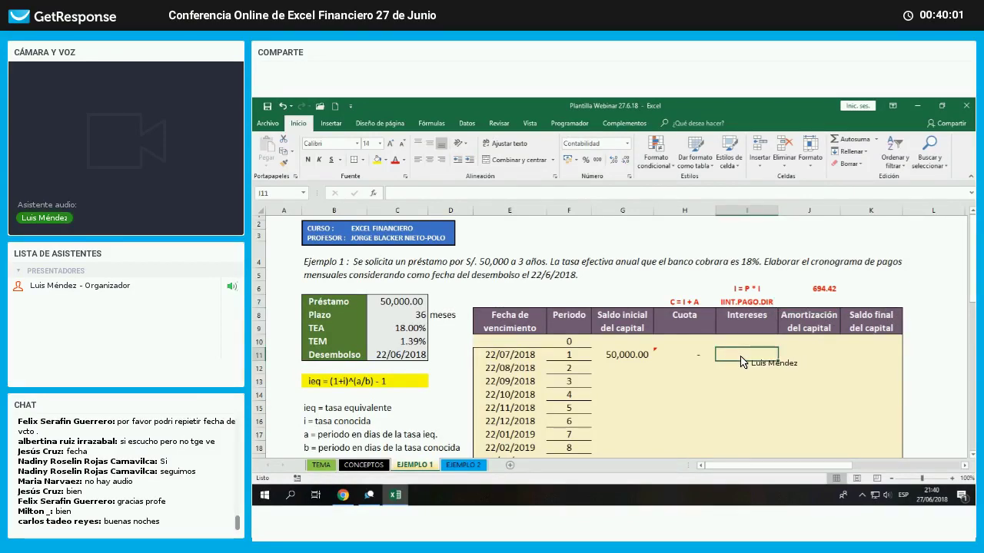
left_click(374, 199)
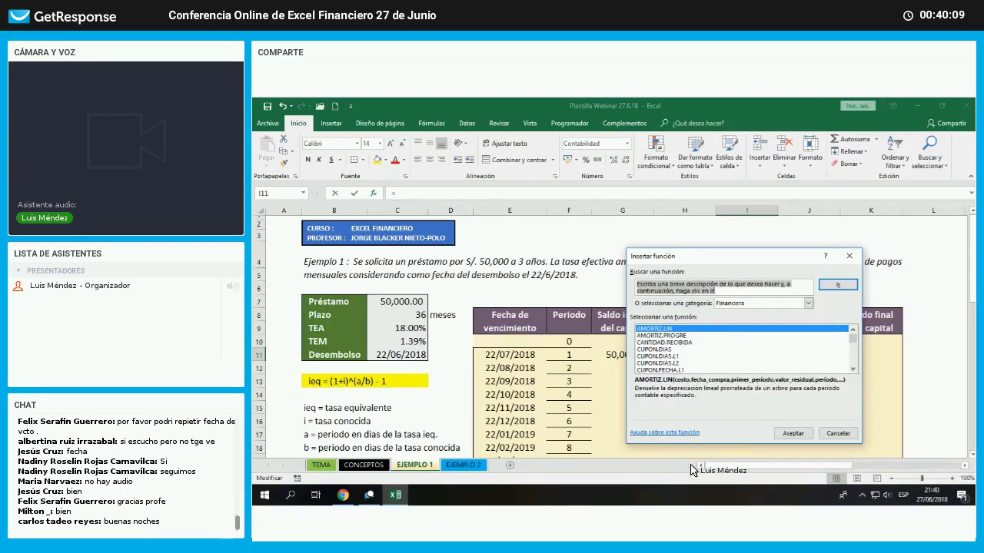
left_click_drag(691, 256, 711, 376)
scroll(690, 469, "down", 5)
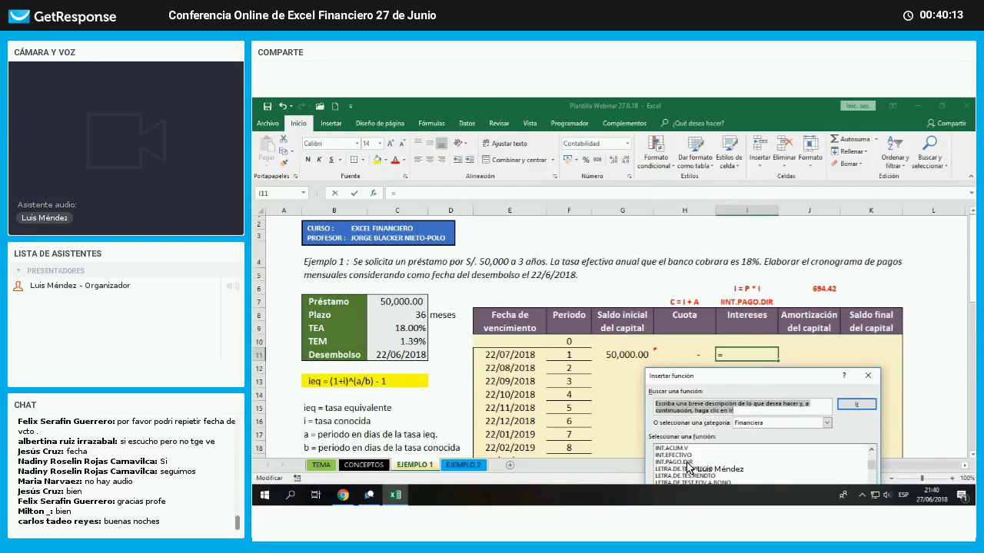
double_click(689, 462)
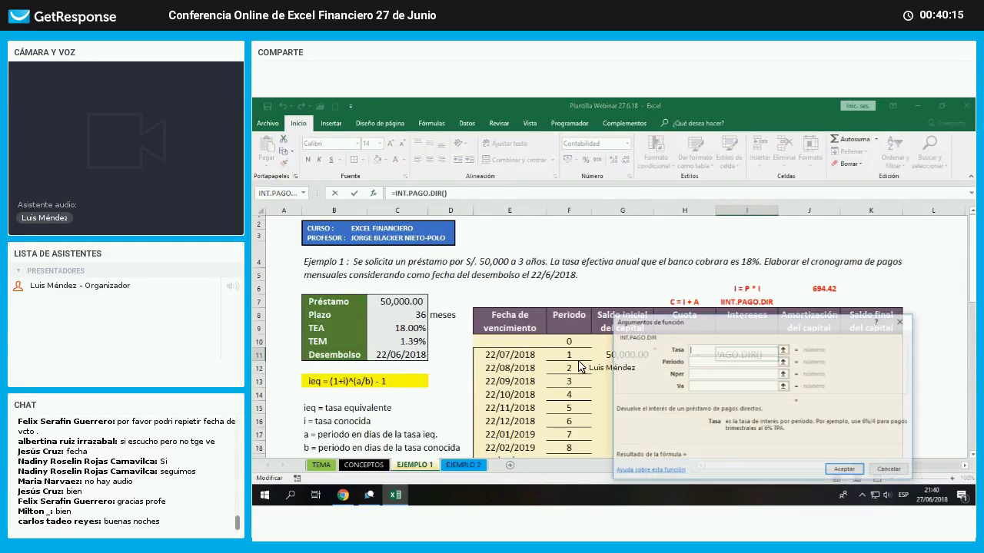
- Complete the INT.PAGO.DIR arguments with Tasa C10, Período F10, Nper C8 and Va C7
left_click_drag(760, 323, 581, 366)
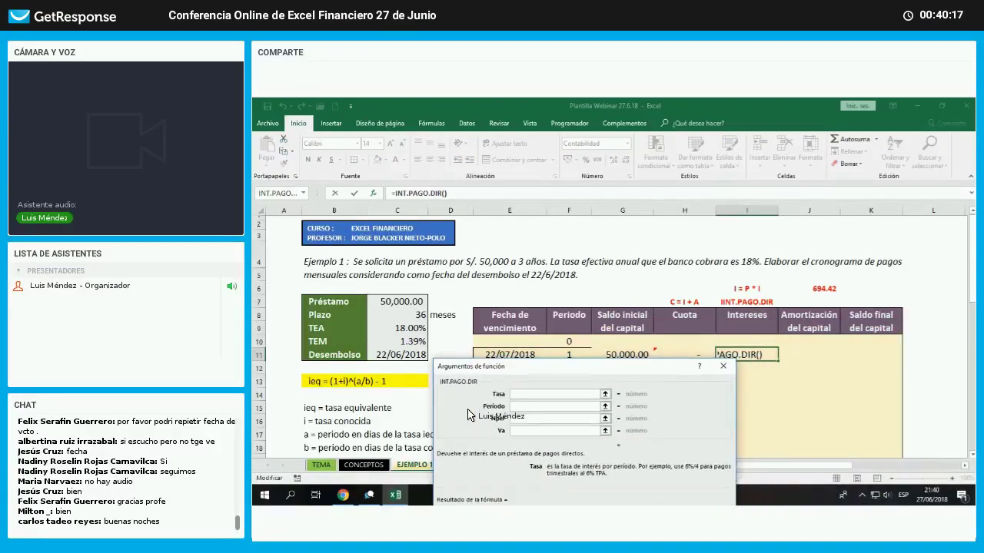
left_click_drag(477, 365, 415, 378)
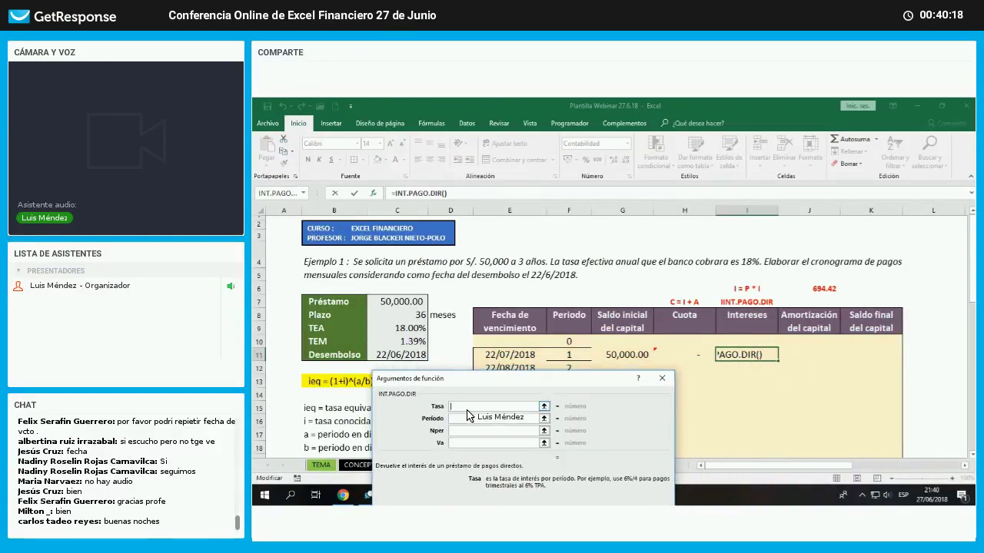
left_click(411, 341)
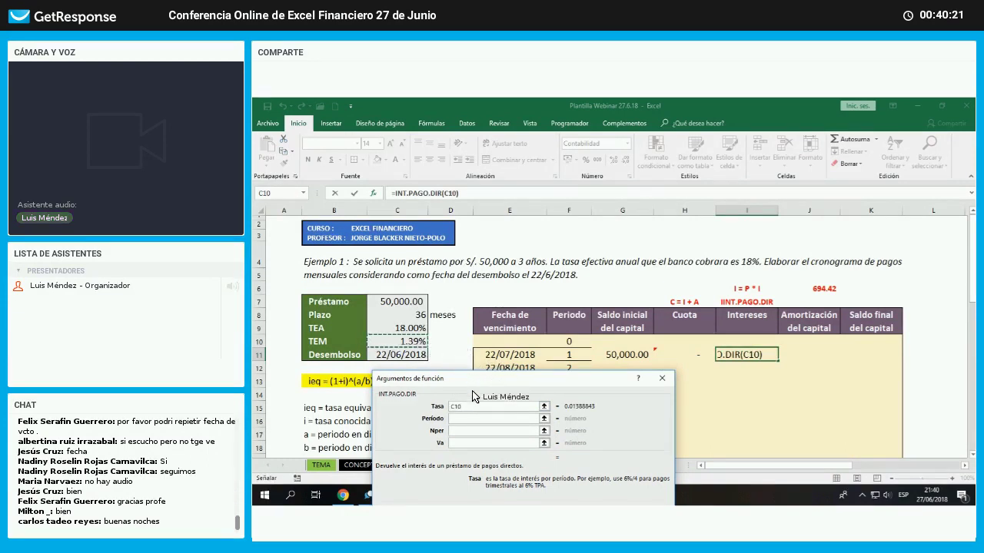
left_click(470, 419)
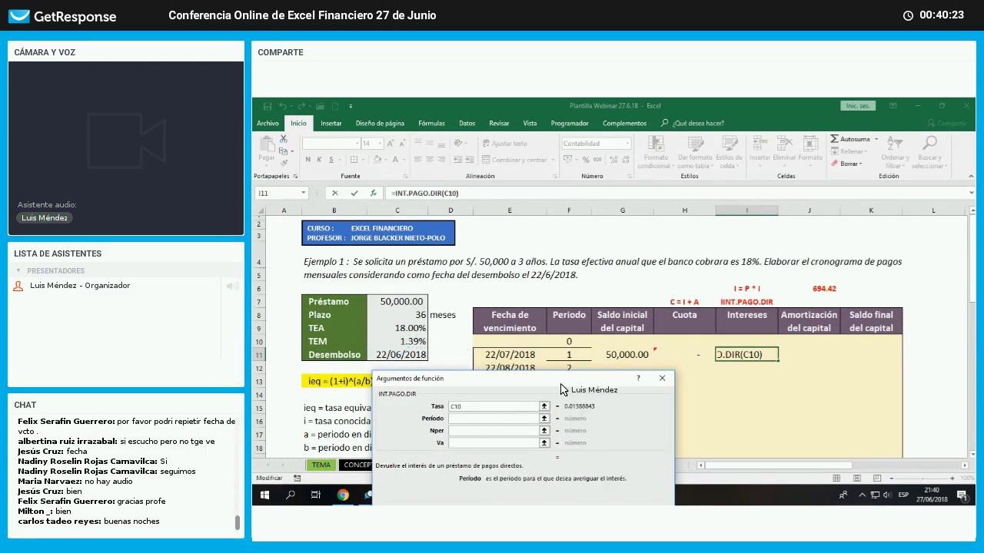
left_click(575, 356)
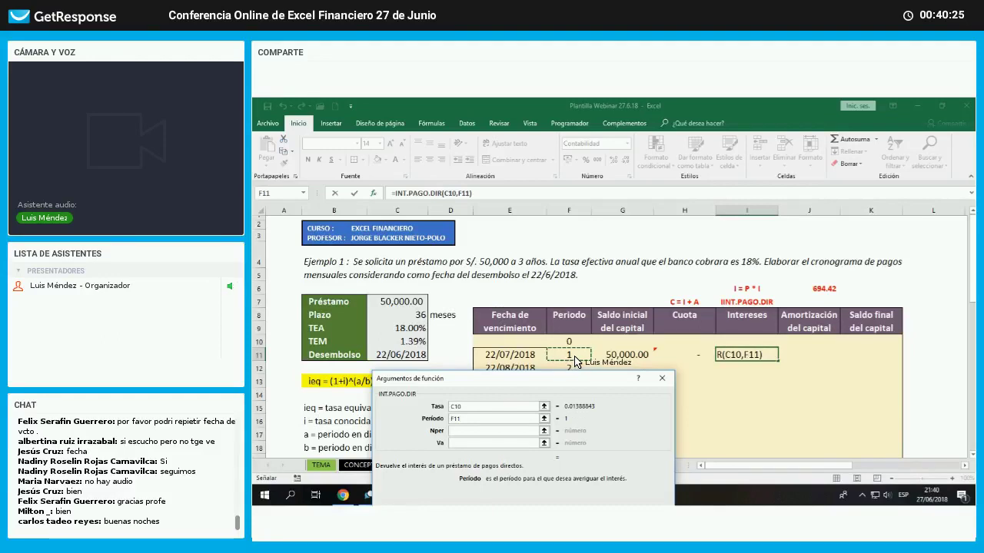
left_click(573, 342)
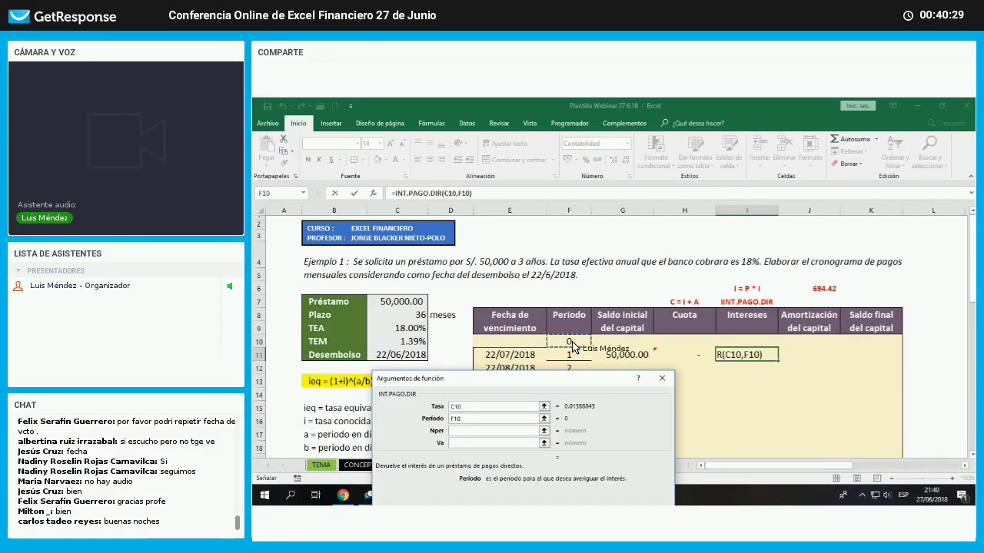
left_click(468, 431)
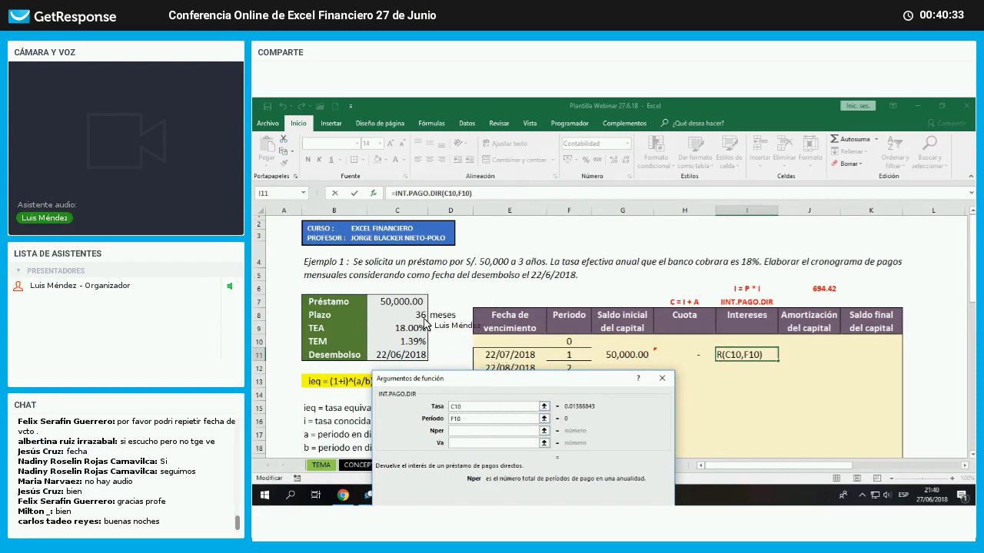
left_click(422, 322)
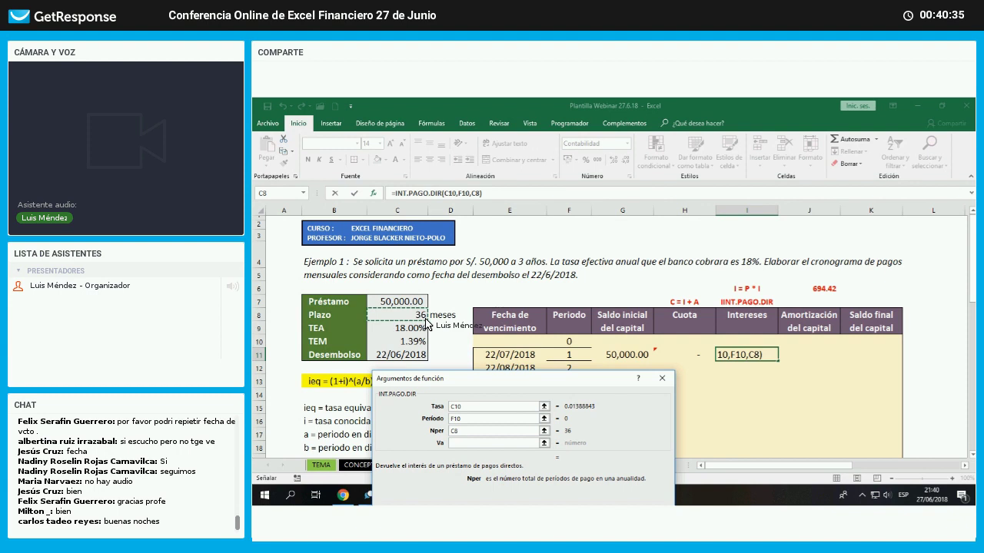
left_click(463, 445)
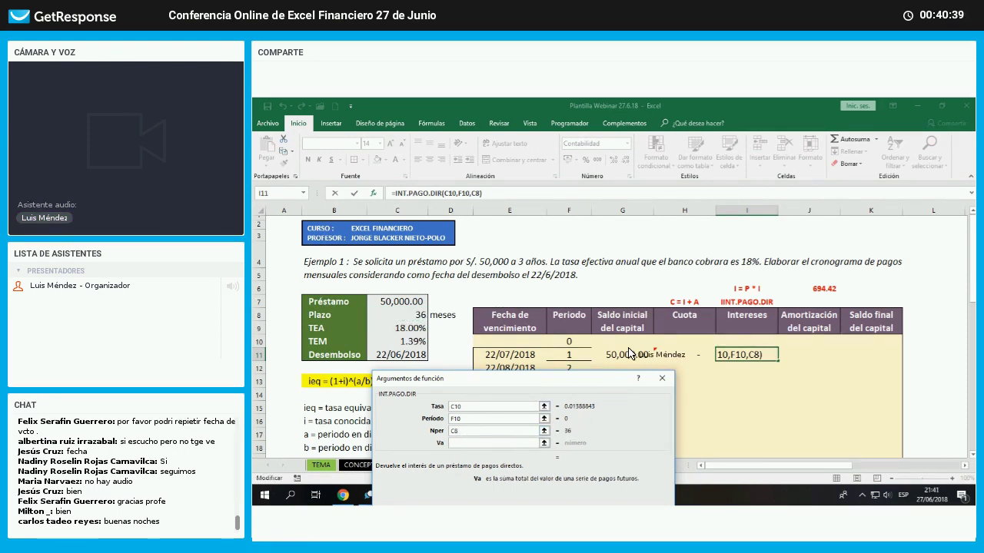
left_click(427, 301)
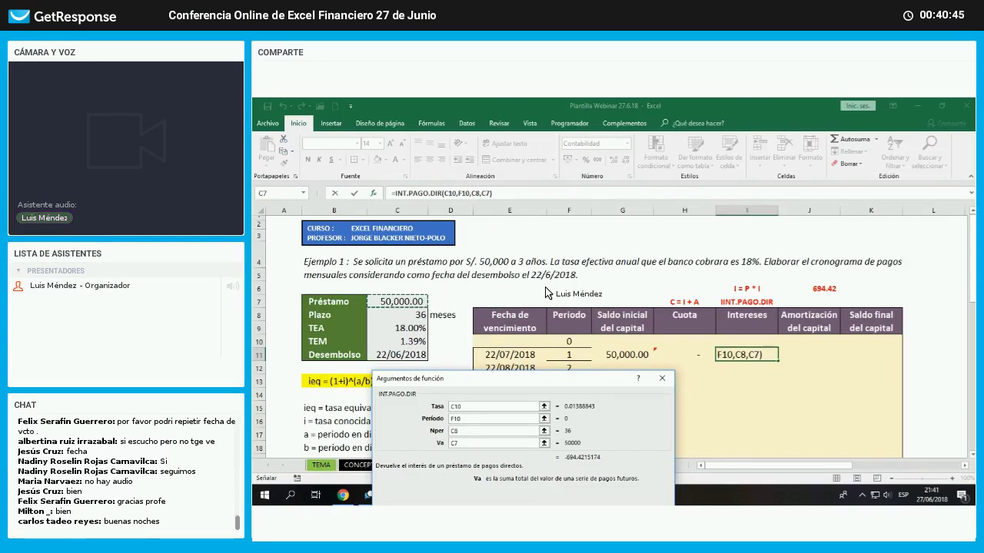
key("Return")
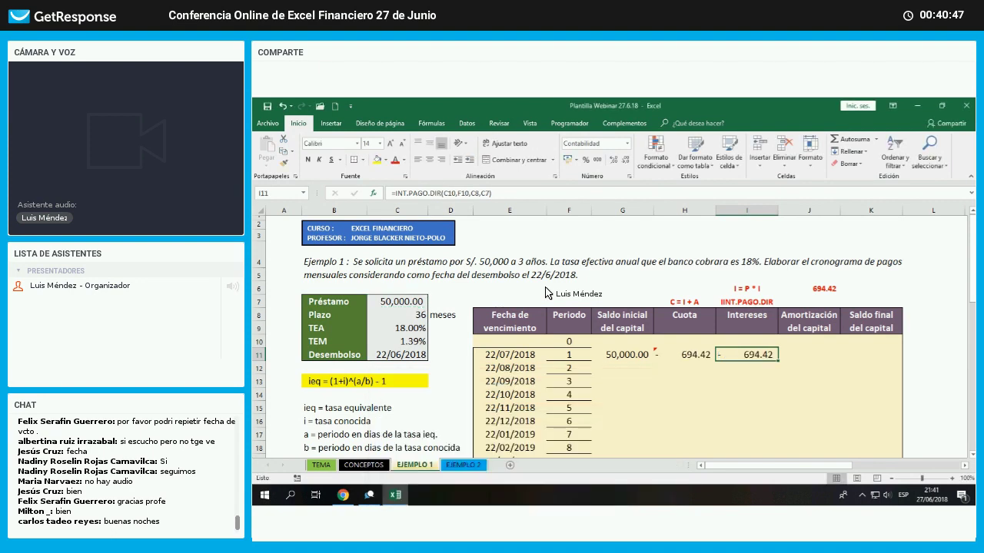
- Put a minus sign before INT.PAGO.DIR in I11 to reverse the sign of the interest
key("F2")
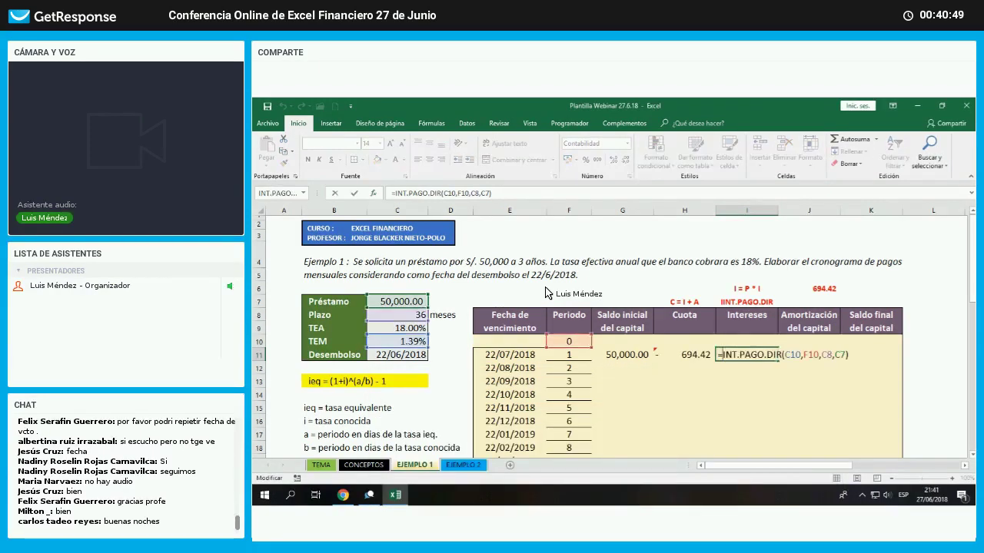
type("-")
key("Return")
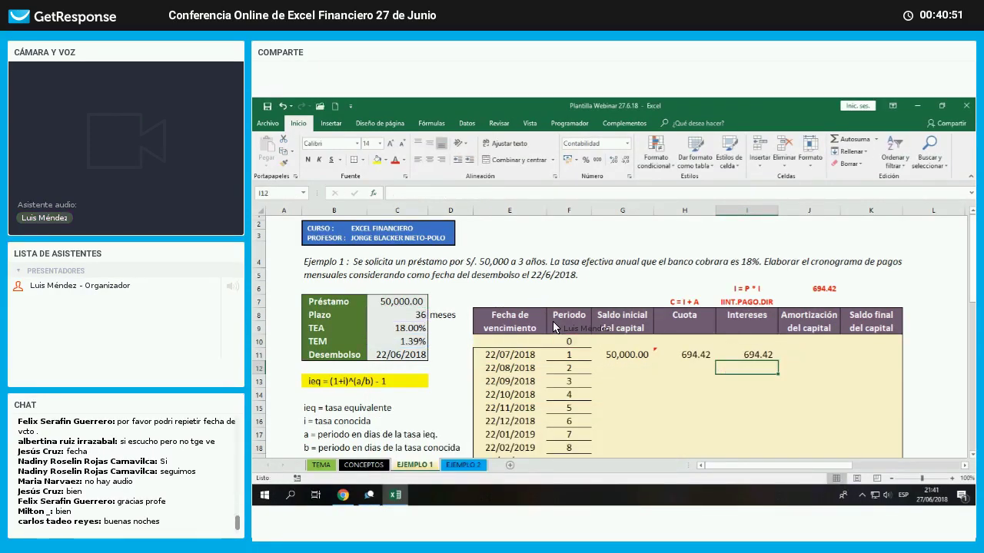
- Compare the period 1 Intereses in I11 with the I = P * I check calculation in J6
left_click(751, 358)
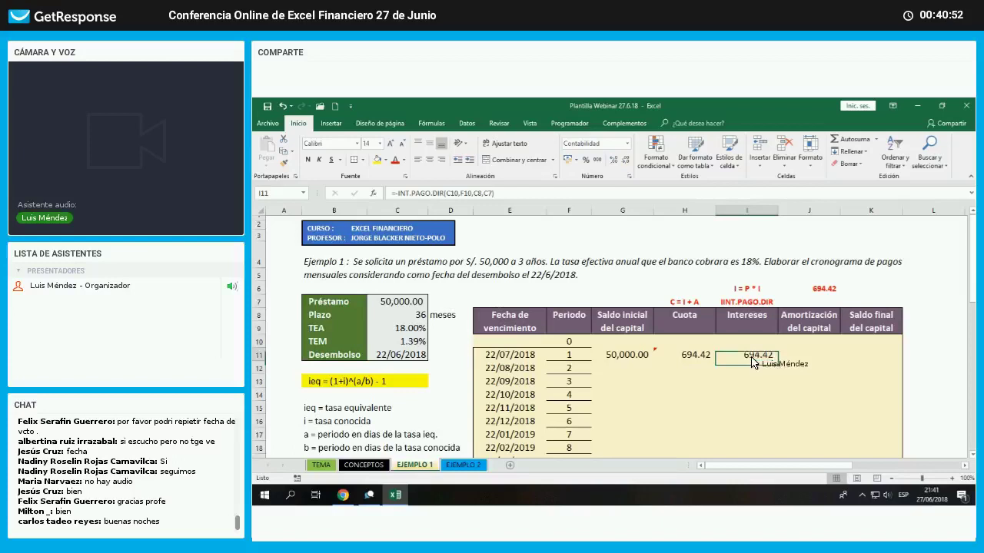
left_click(822, 294)
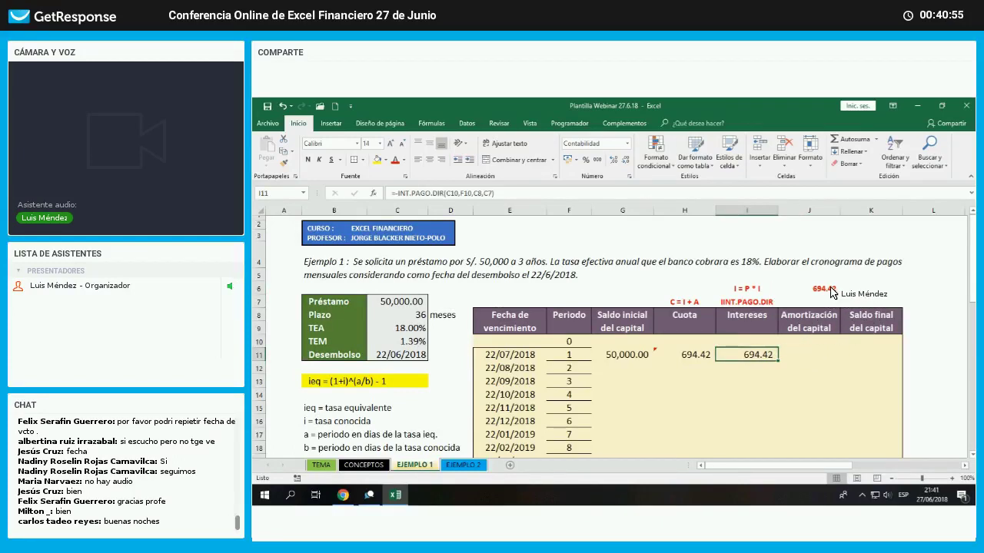
left_click(807, 292)
left_click(763, 354)
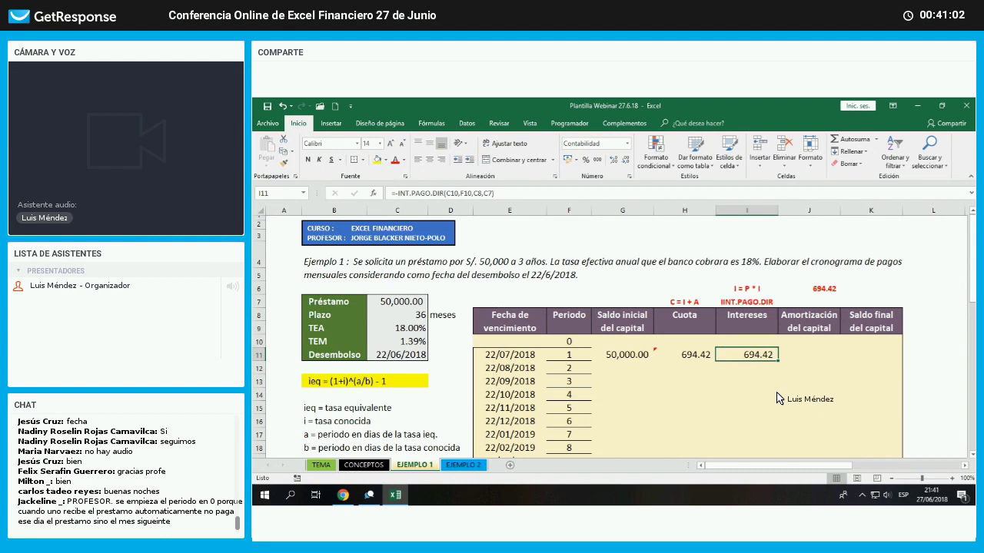
- Try F11 as the Período argument of INT.PAGO.DIR in the period 1 Intereses cell I11
left_click(772, 303)
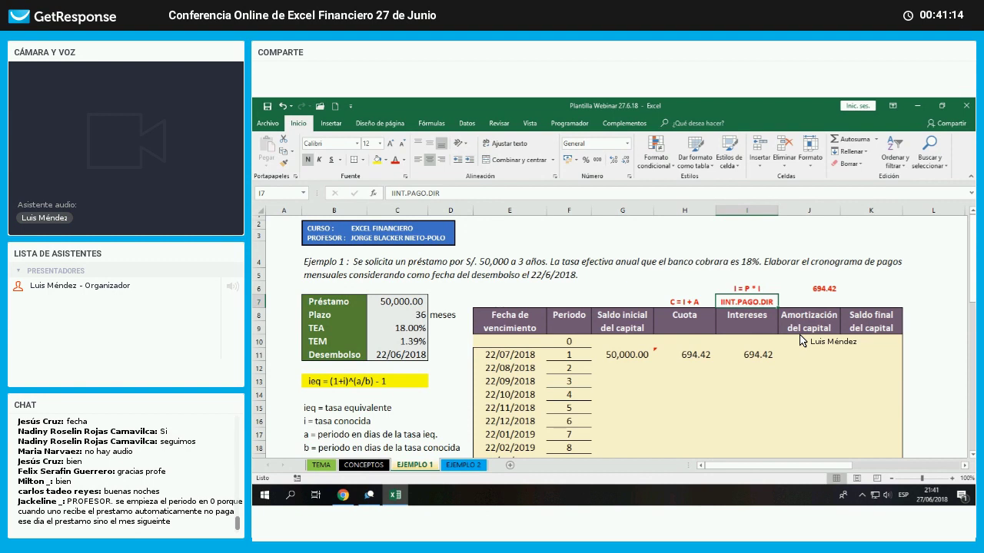
left_click(764, 356)
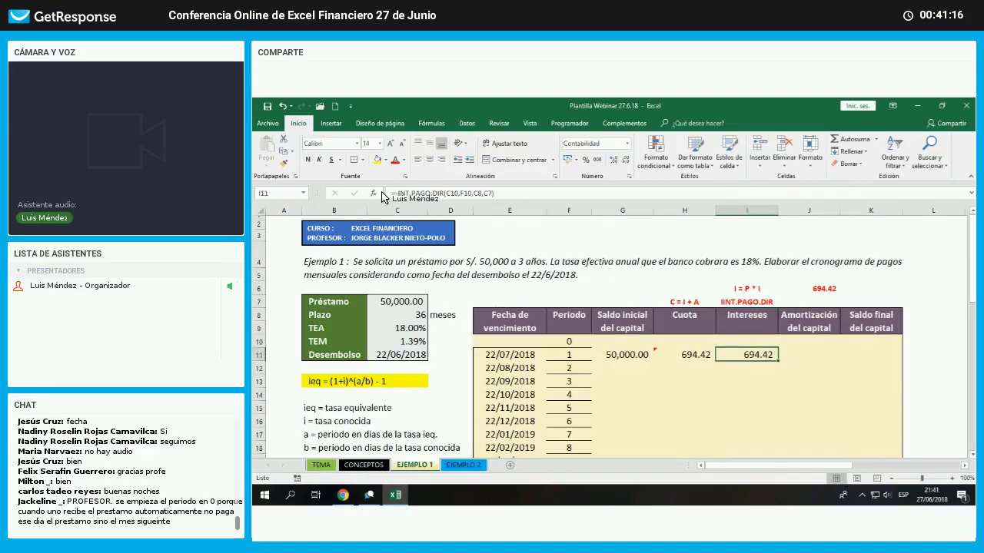
key("F2")
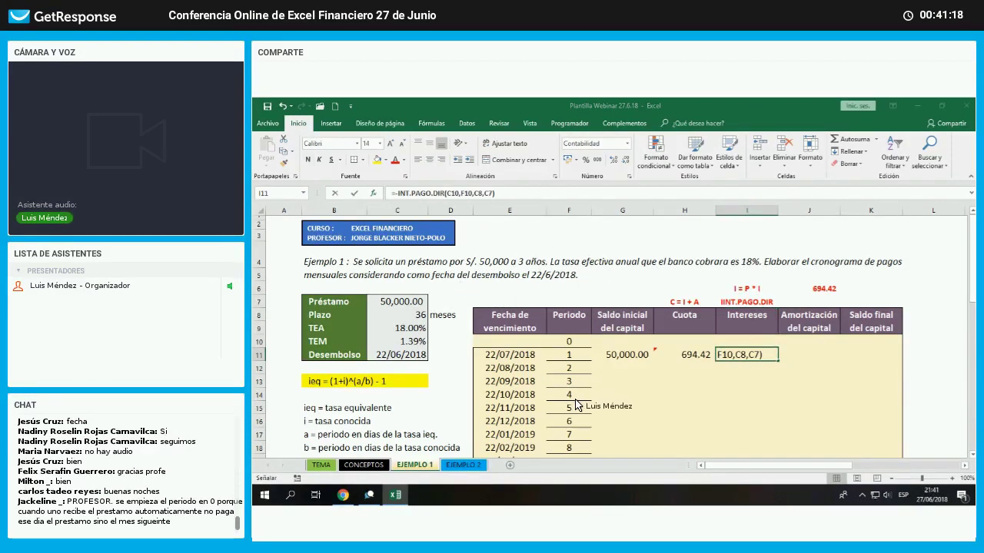
key("shift+F3")
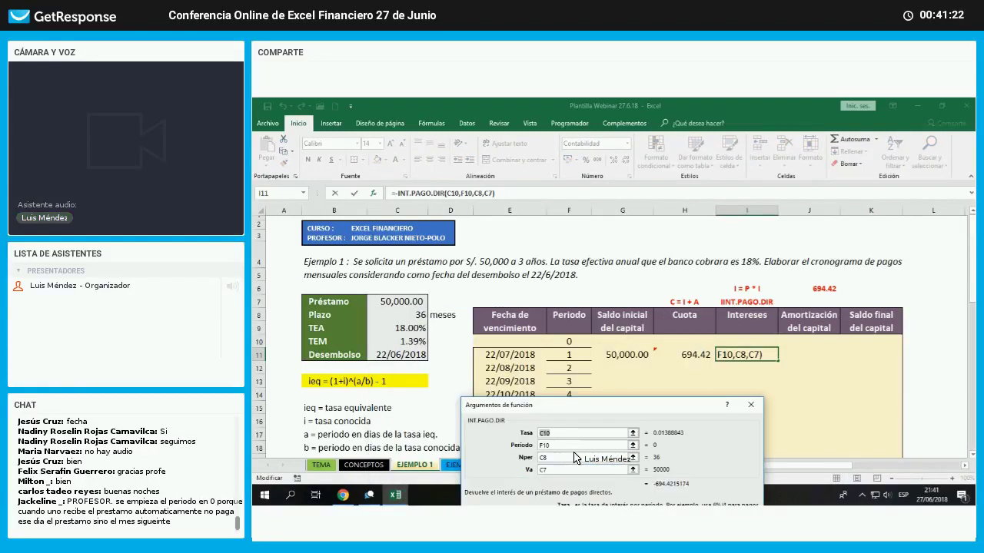
left_click(578, 445)
left_click(578, 356)
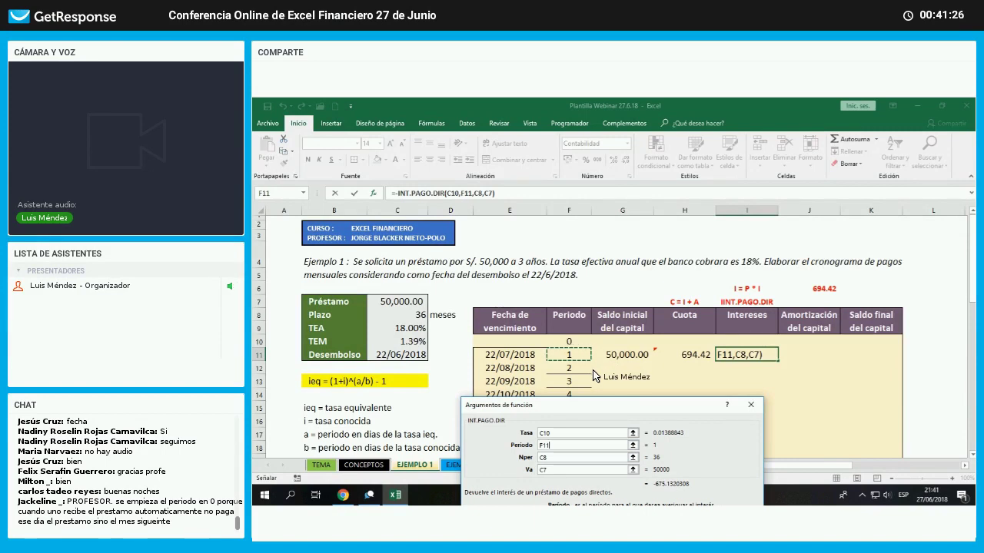
- Restore F10 as the Período argument of INT.PAGO.DIR in I11 and accept the formula
key("BackSpace")
key("BackSpace")
key("BackSpace")
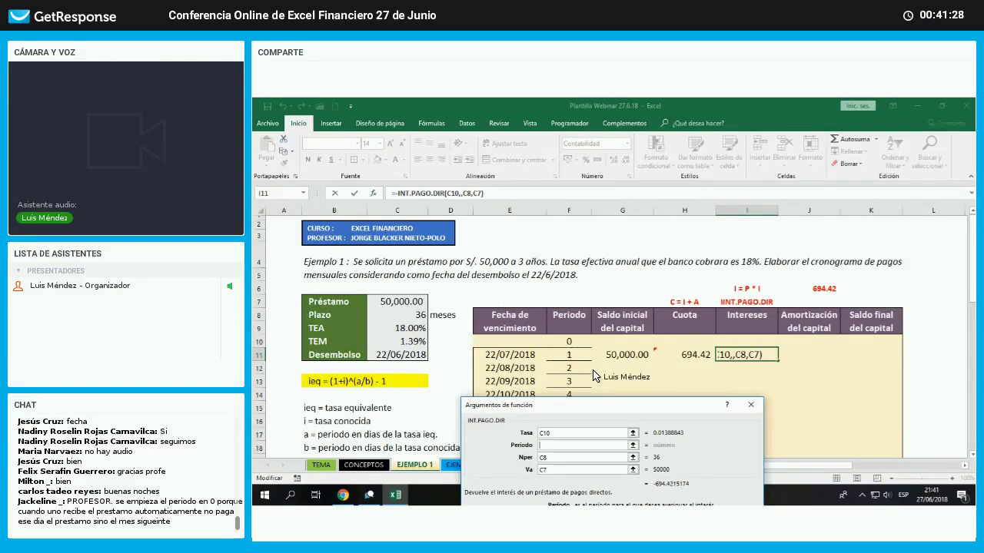
left_click(586, 343)
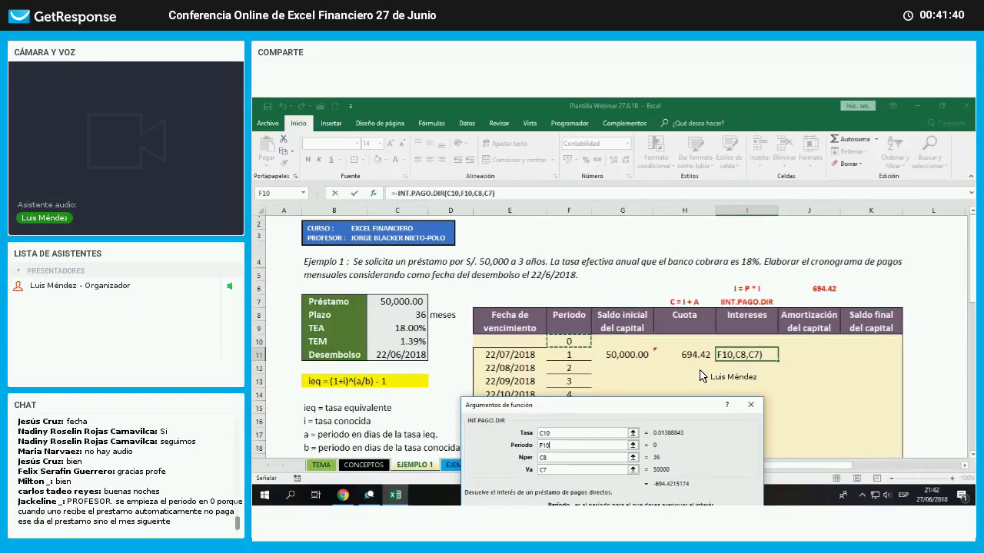
key("Return")
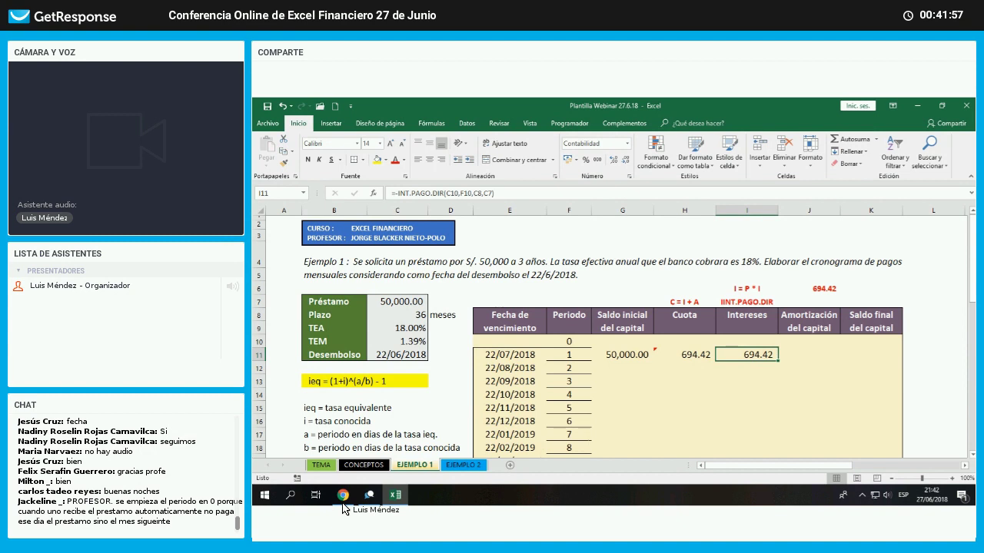
- Switch to Chrome to view the Conferencia Online de Excel Financiero window
mouse_move(343, 496)
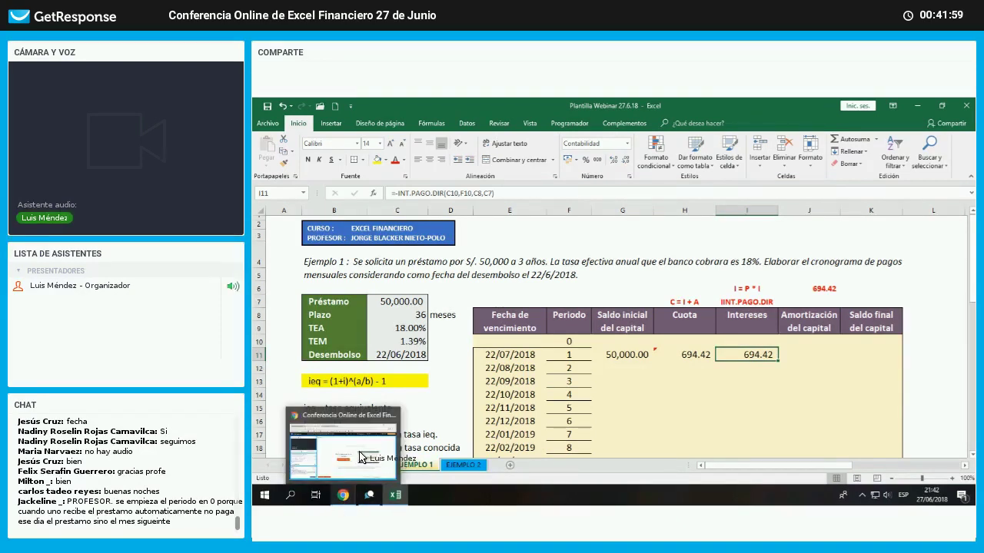
left_click(361, 458)
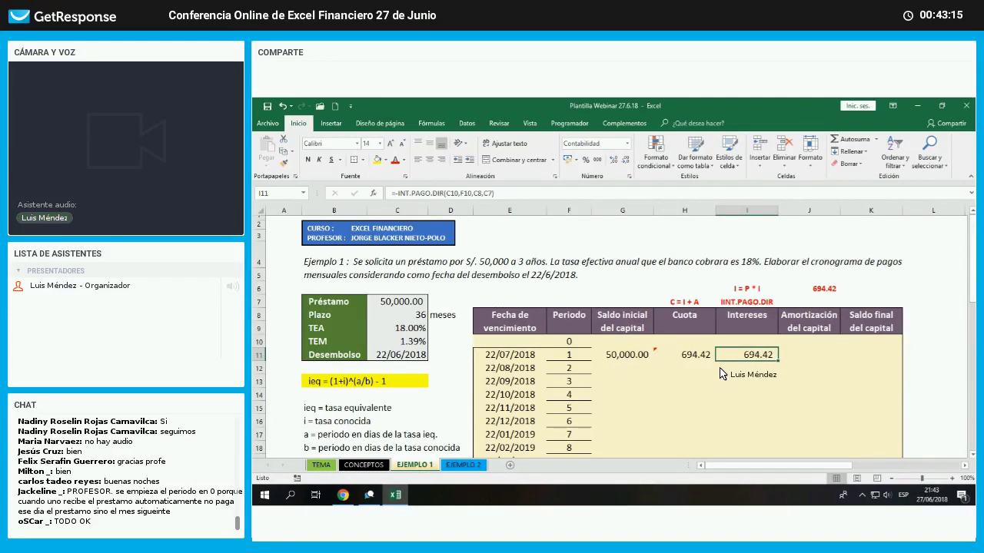
- Review the INT.PAGO.DIR arguments in I11 against the period 0 and period 1 cells of the Periodo column
left_click(579, 345)
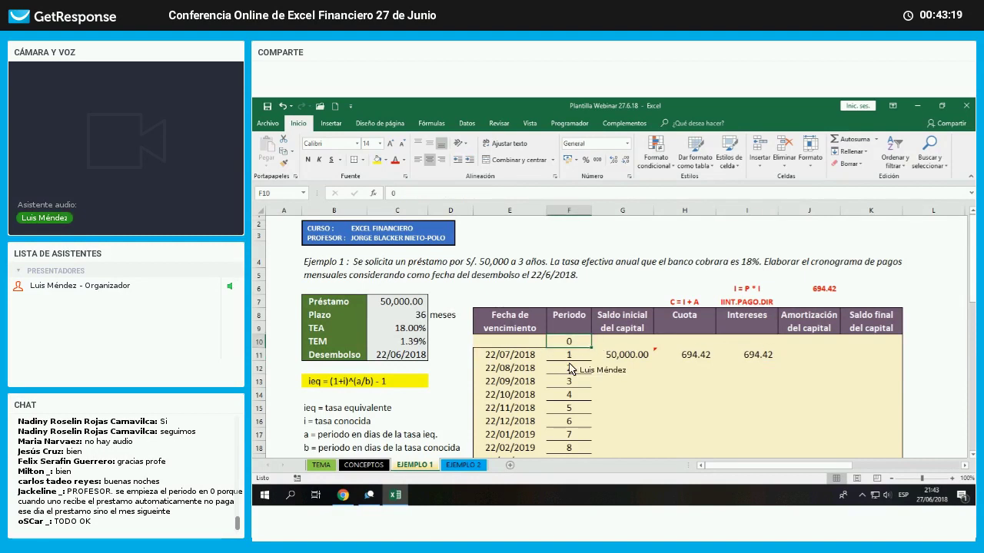
left_click(582, 357)
left_click(725, 358)
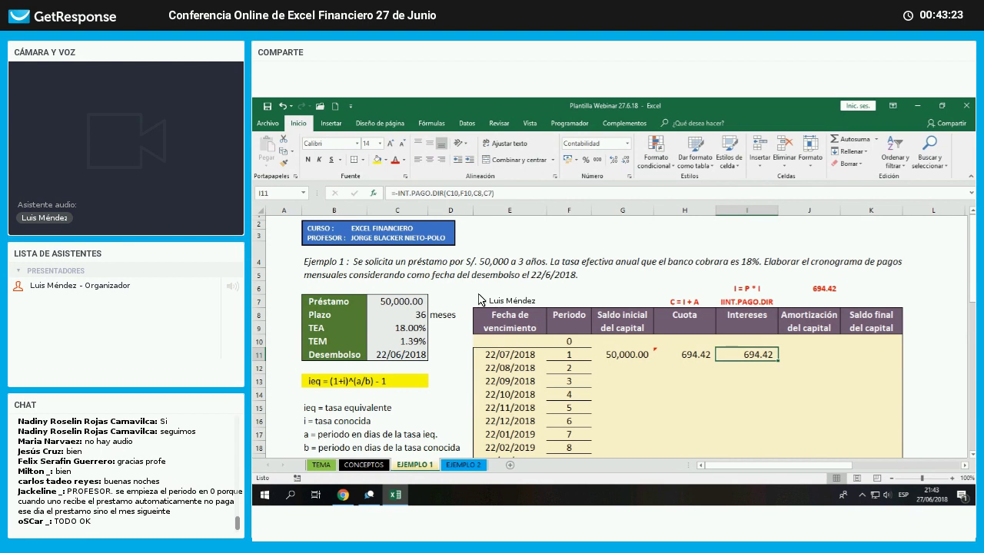
key("F2")
key("shift+F3")
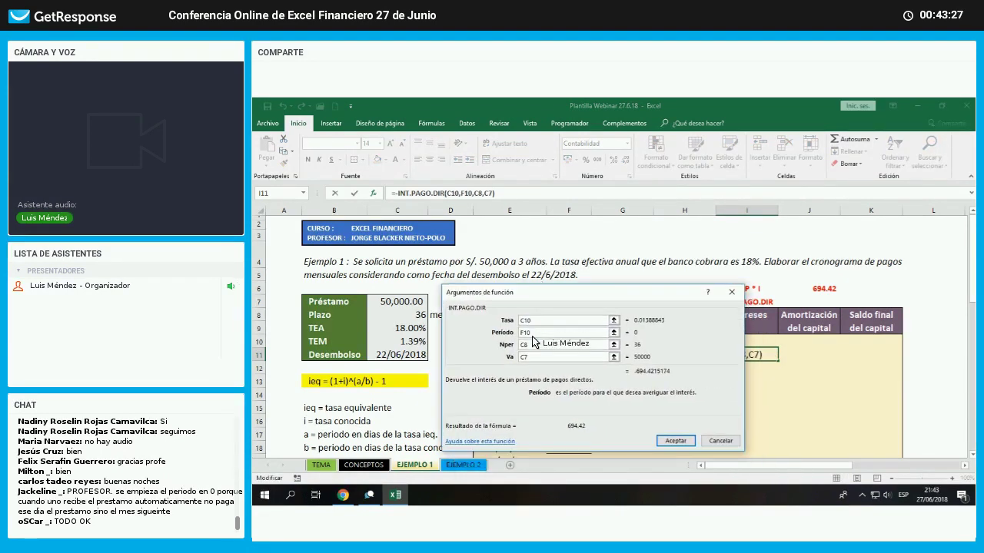
left_click_drag(544, 395, 526, 368)
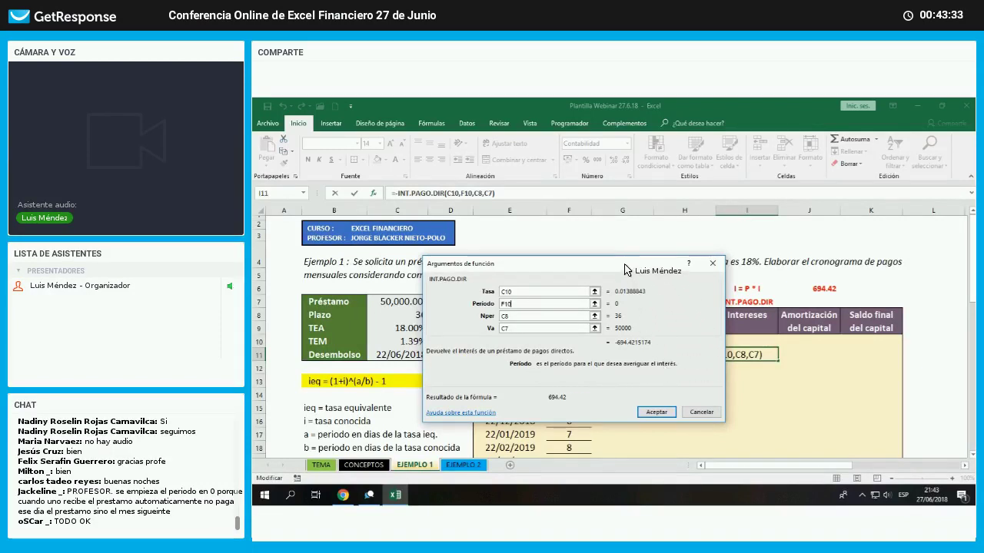
left_click_drag(621, 382, 660, 523)
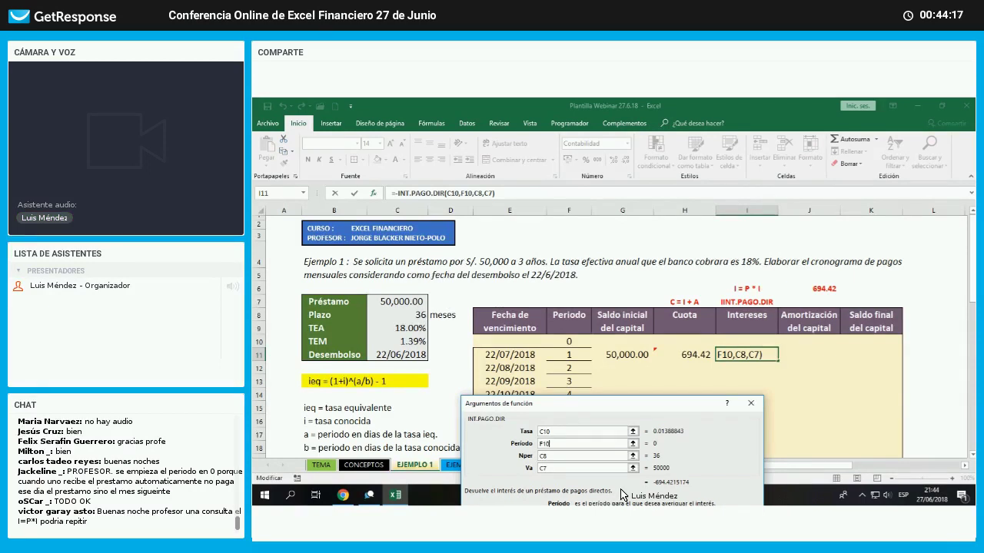
key("Return")
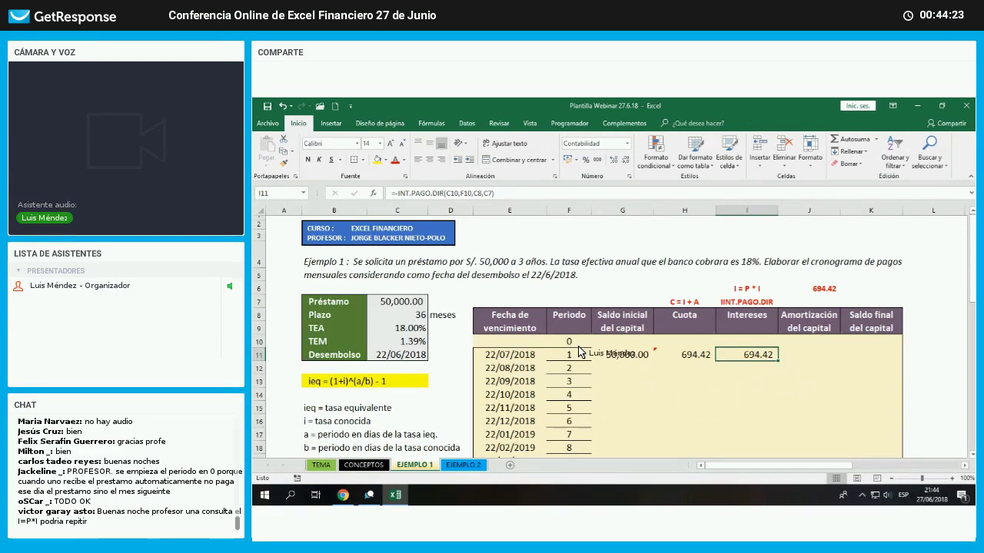
- Remove all borders from the schedule body E10:K46, from period 0 to period 36
scroll(565, 355, "down", 1)
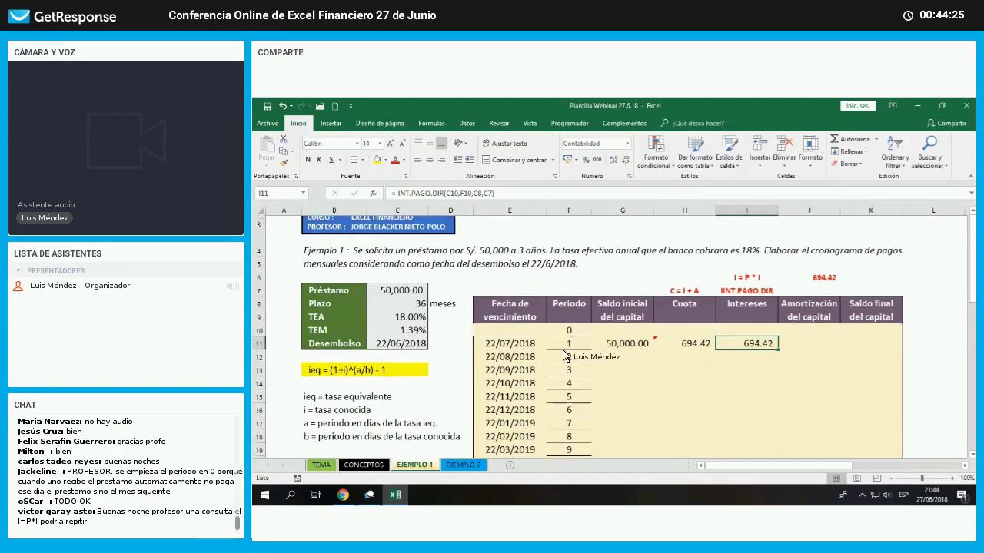
scroll(565, 355, "down", 2)
left_click_drag(510, 262, 884, 455)
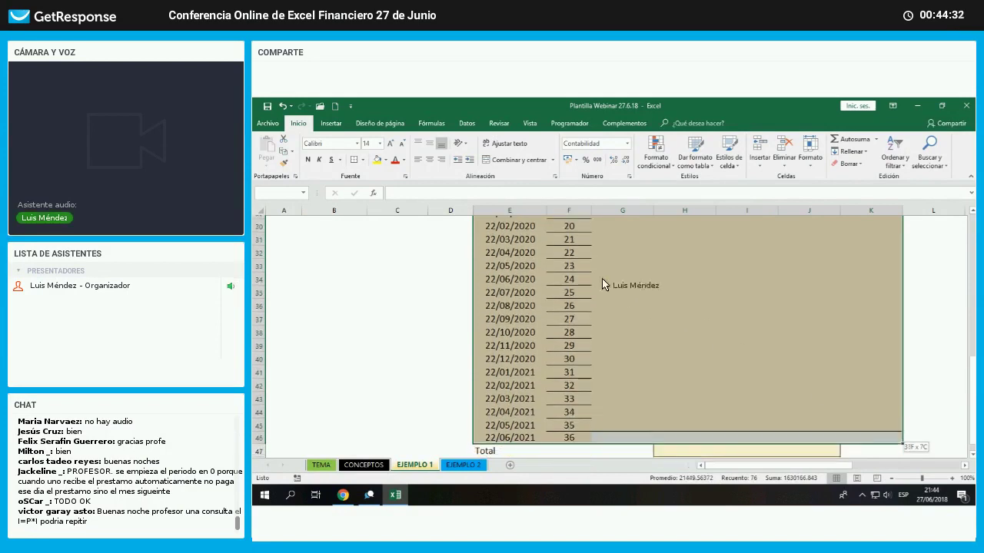
left_click(362, 160)
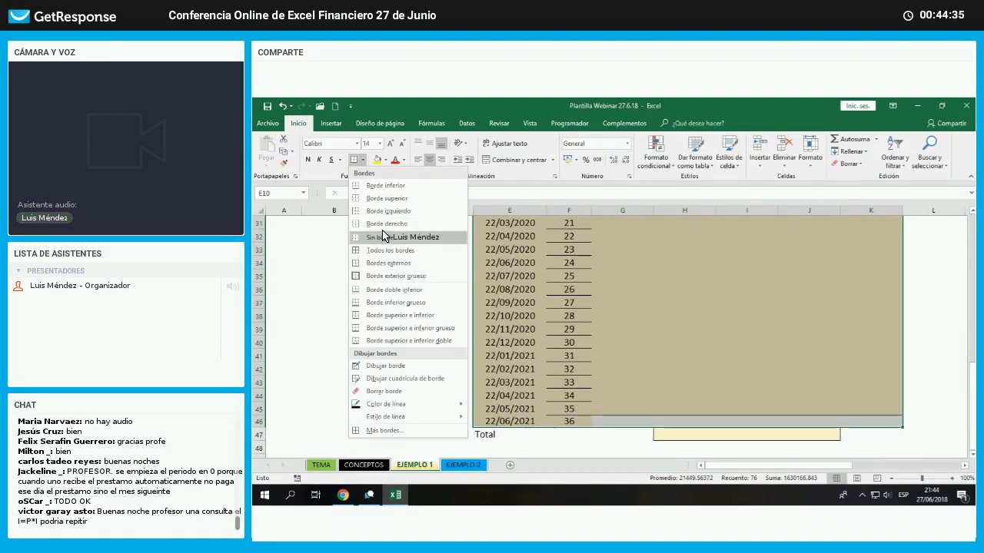
left_click(382, 161)
- Fill the schedule body E10:K46 with the light gold theme colour
scroll(402, 215, "up", 5)
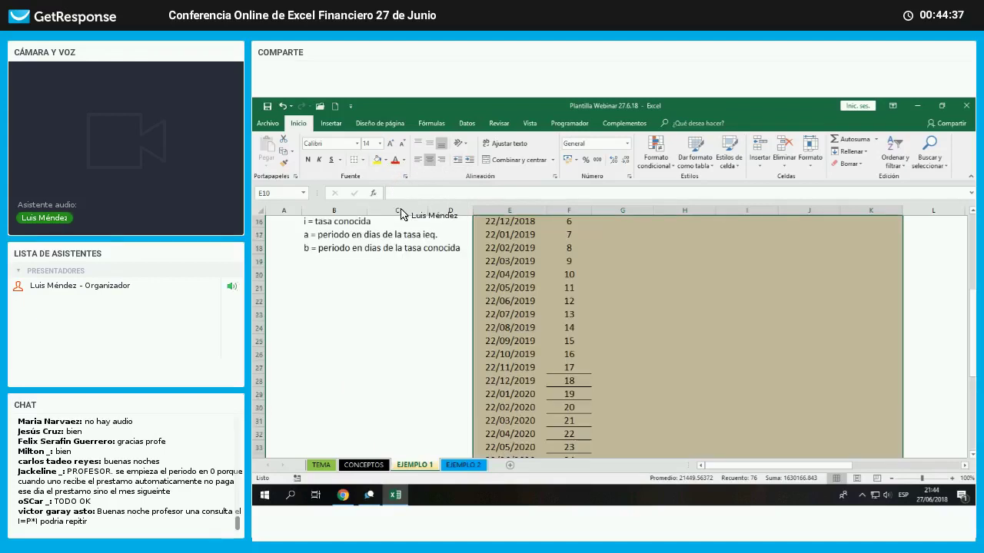
scroll(448, 202, "up", 5)
left_click(386, 160)
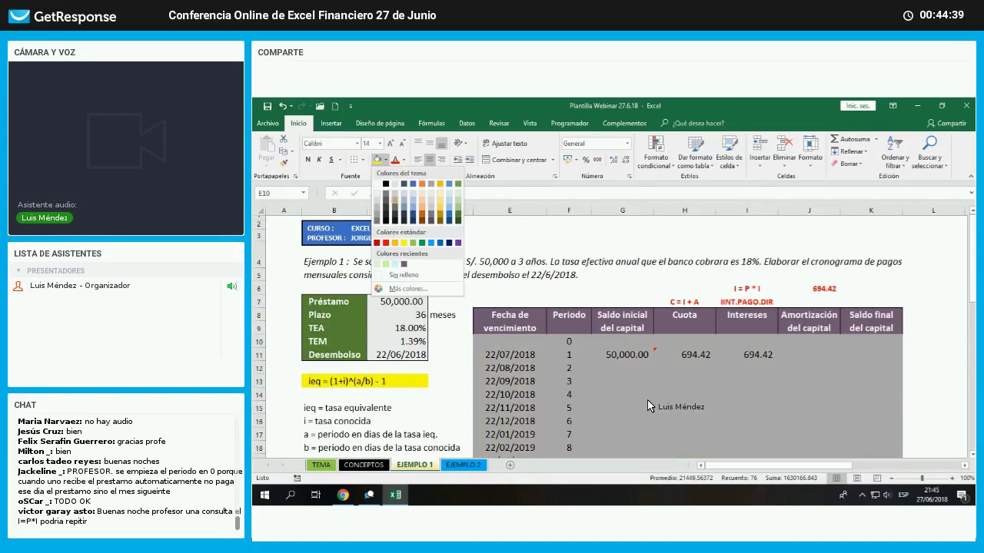
left_click(440, 193)
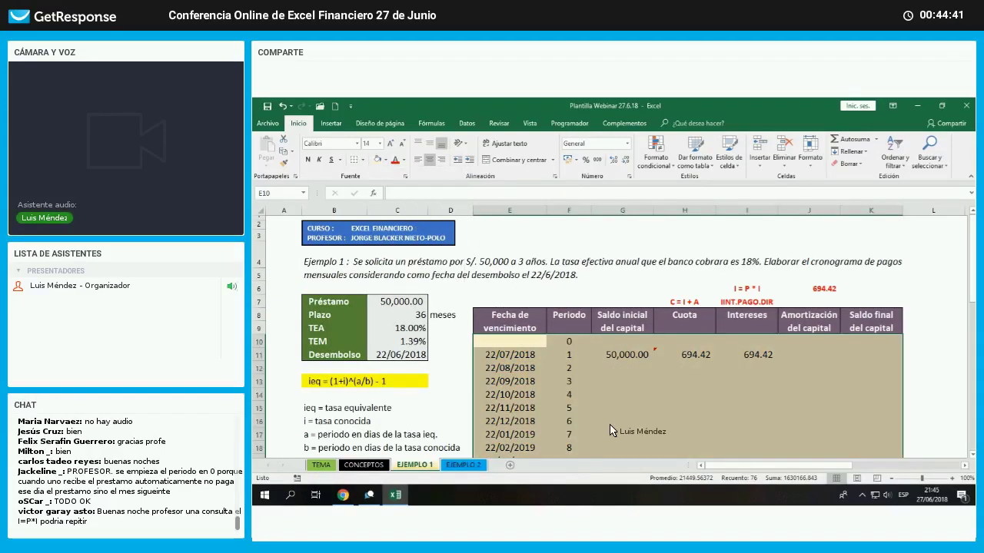
left_click(615, 408)
left_click(569, 341)
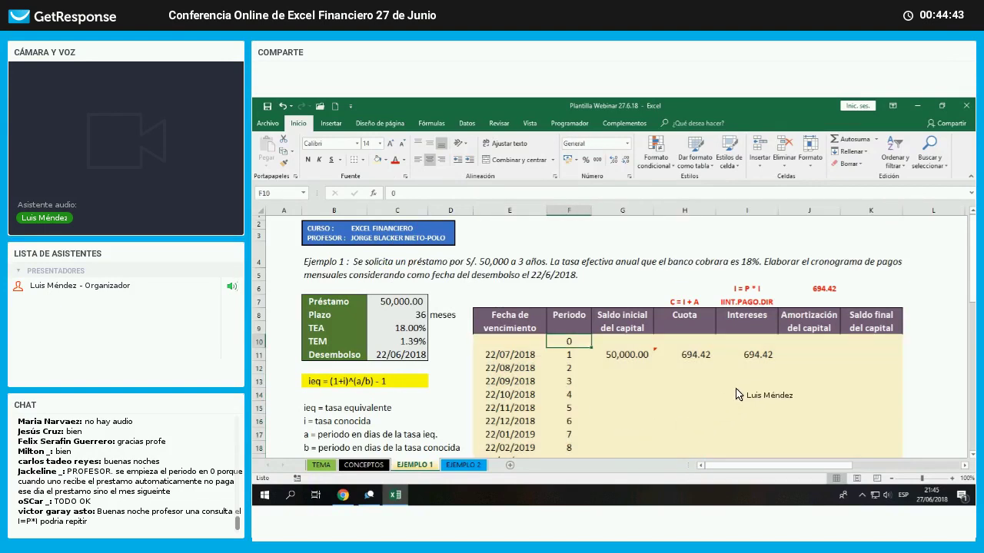
- Make both references absolute in the period 1 Amortización formula in J11, giving =$C$7/$C$8
left_click(757, 358)
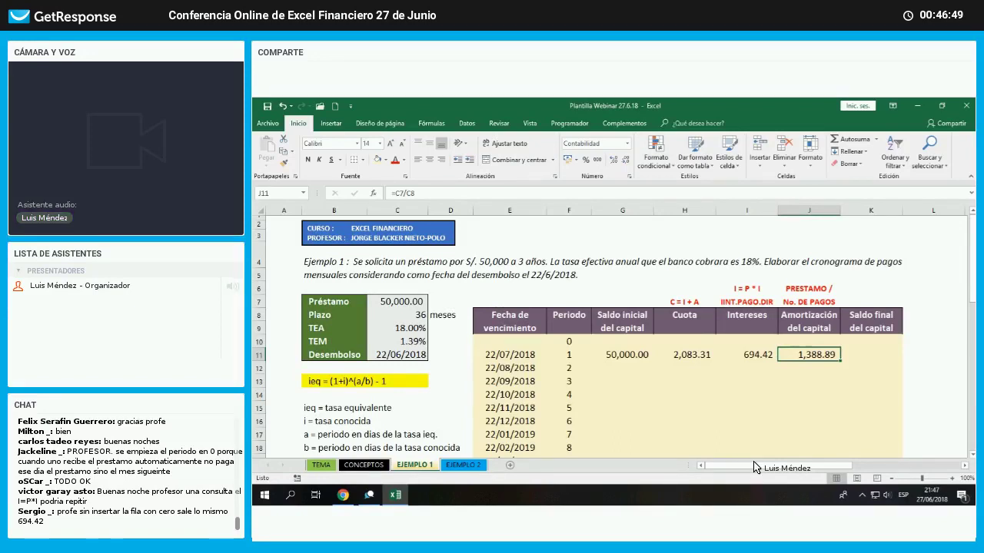
key("F2")
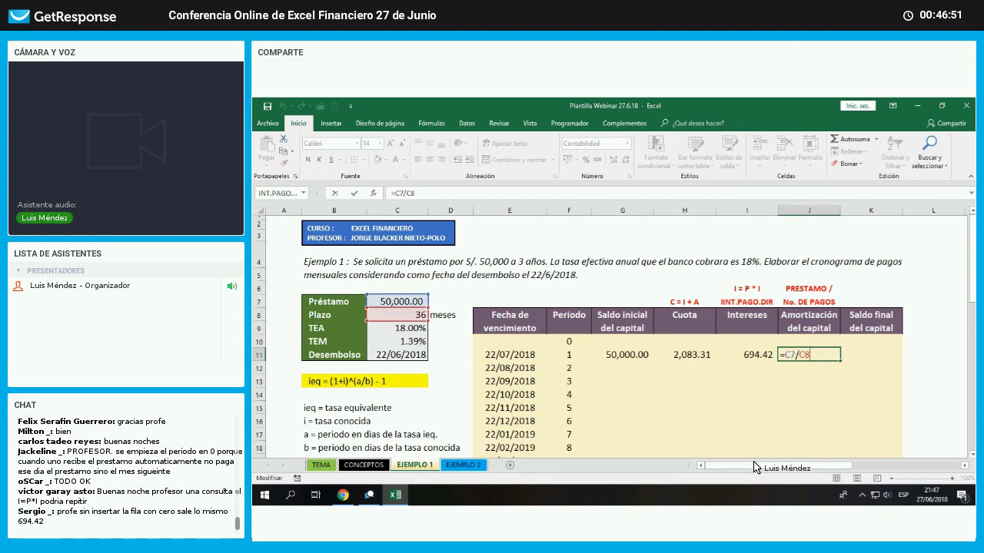
key("Left")
key("Left")
key("F4")
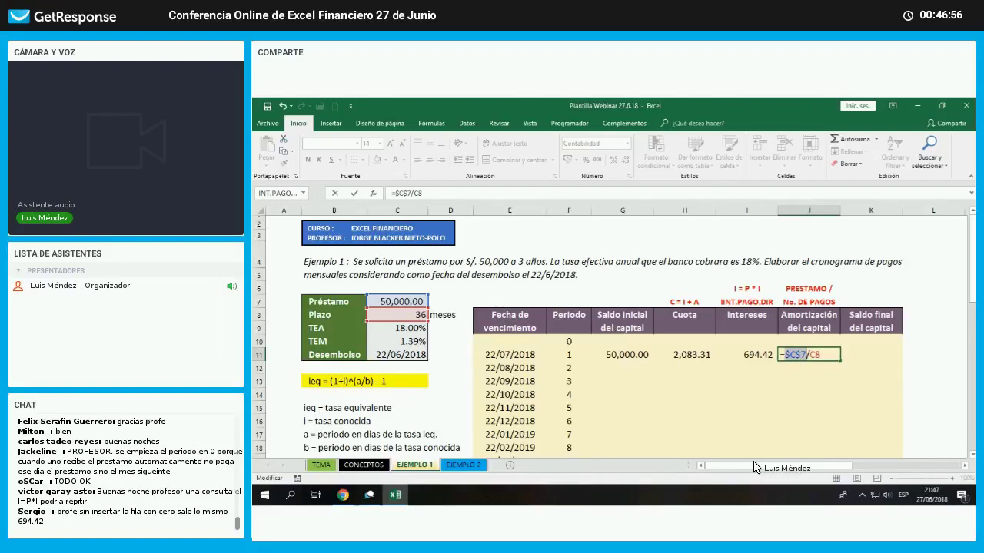
key("Right")
key("F4")
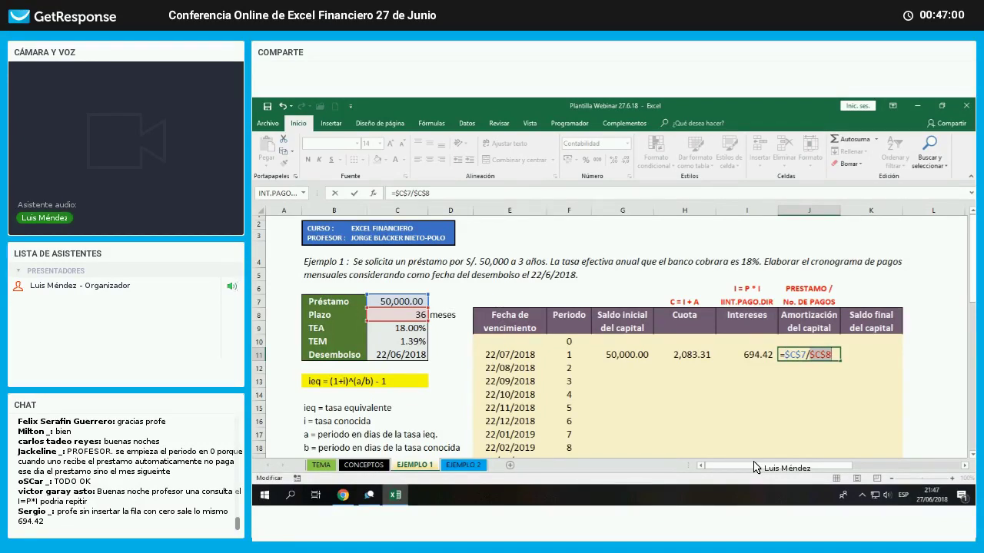
key("Return")
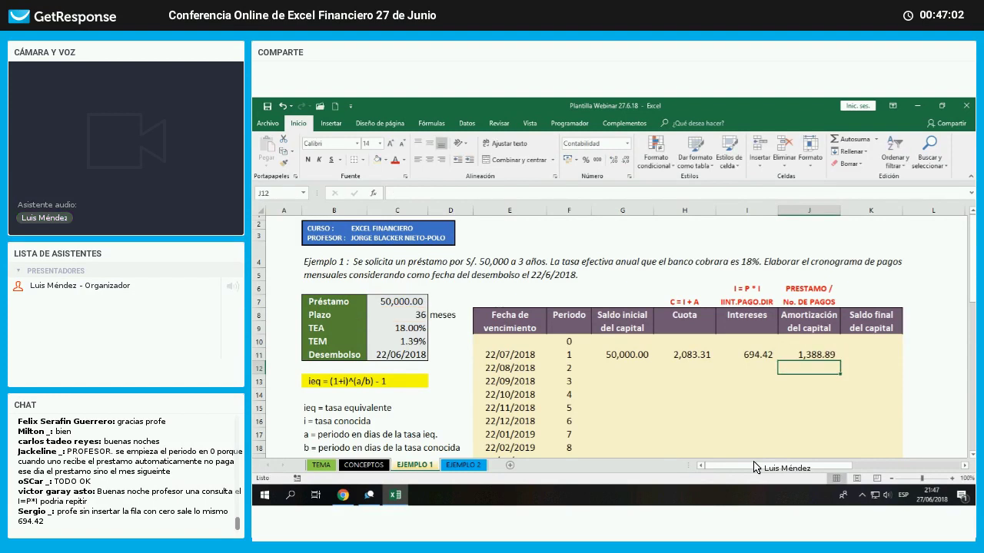
- Enter the formula note "SF = SI - A" in K7 above the Saldo final del capital header
key("Right")
key("Up")
key("Up")
key("Up")
key("Up")
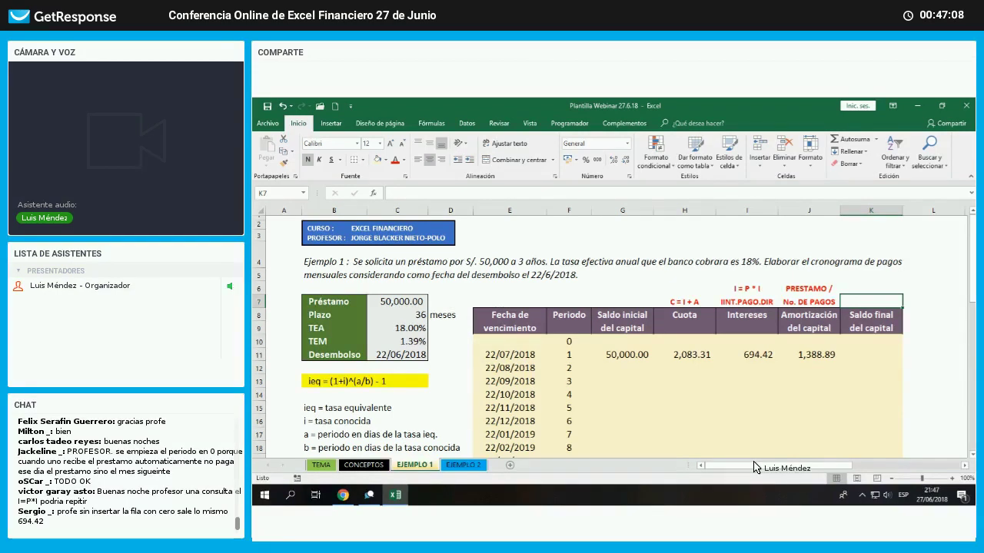
type("SF")
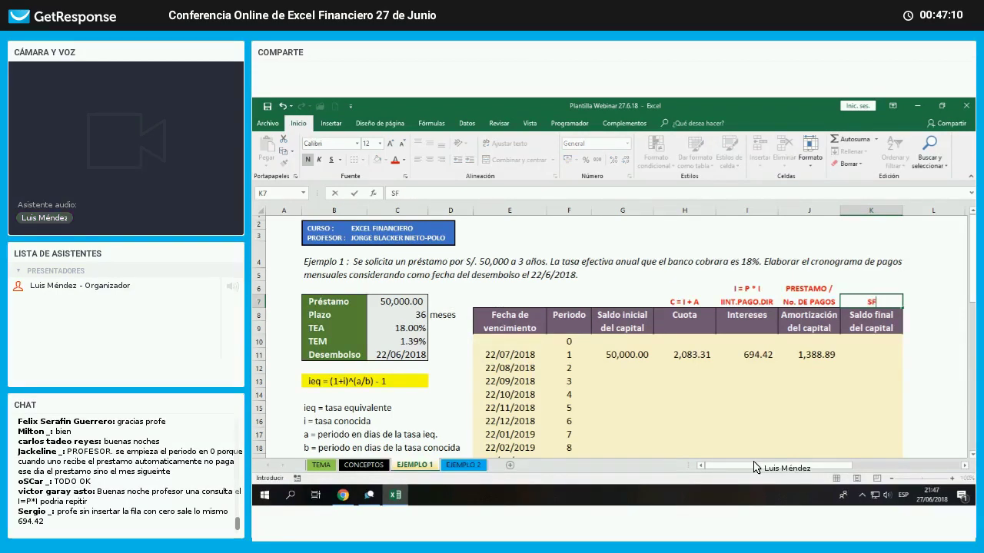
type(" =")
key("Return")
- Calculate the period 1 Saldo final in K11 as Saldo inicial minus Amortización with =G11-J11
key("Down")
key("Down")
key("Down")
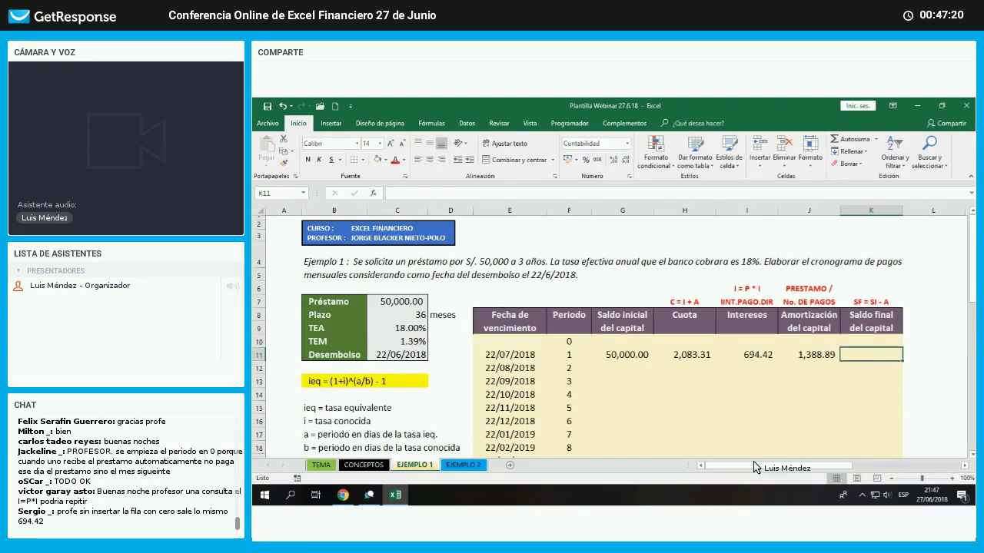
type("=")
key("Left")
key("Left")
key("Left")
key("Left")
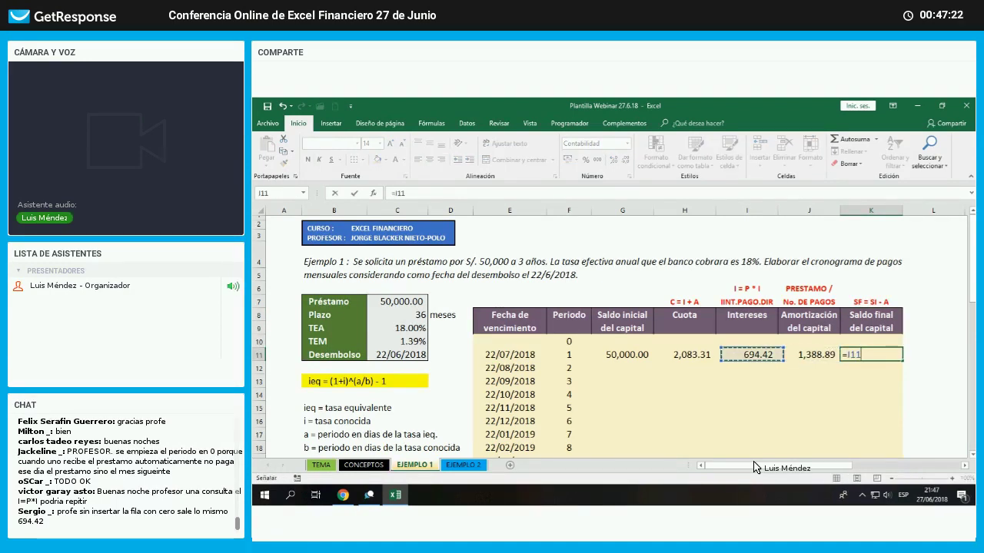
type("-")
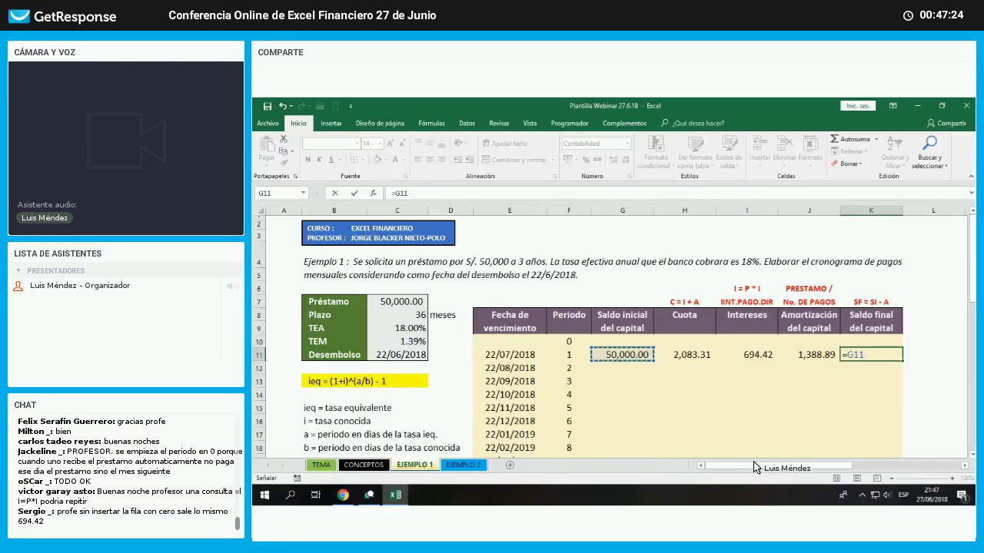
key("Left")
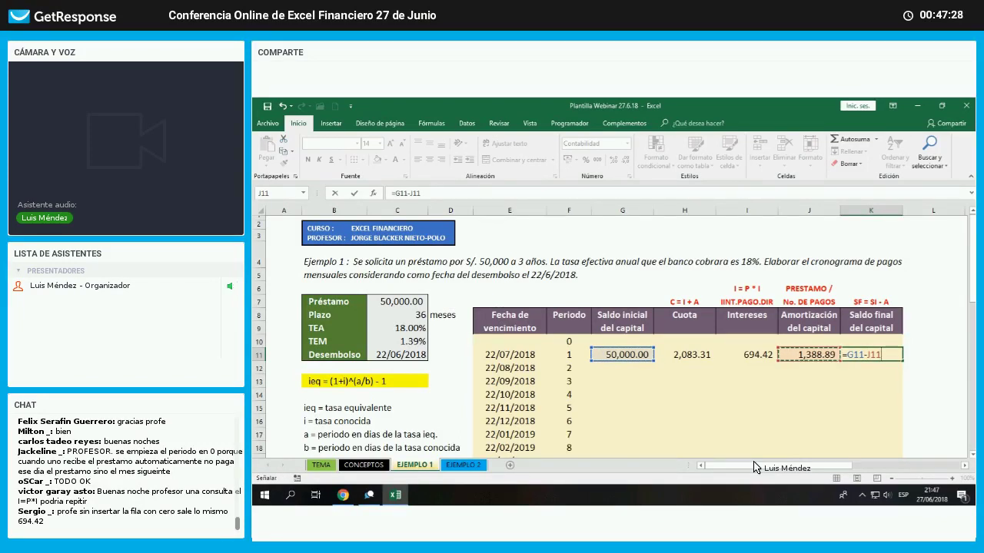
key("Return")
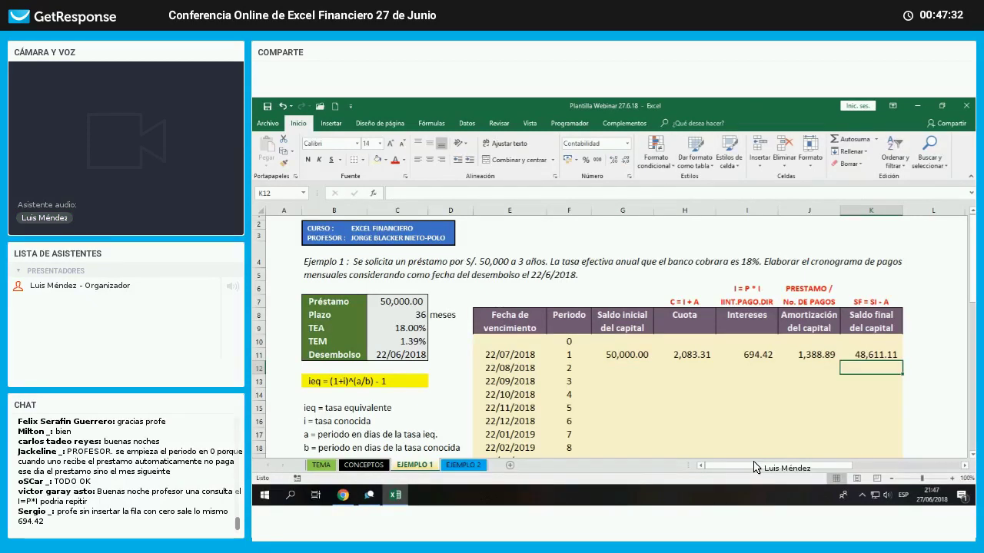
- Enter =K11 in G12 so period 2's initial balance takes the previous period's final balance
key("Left")
key("Left")
key("Left")
key("Left")
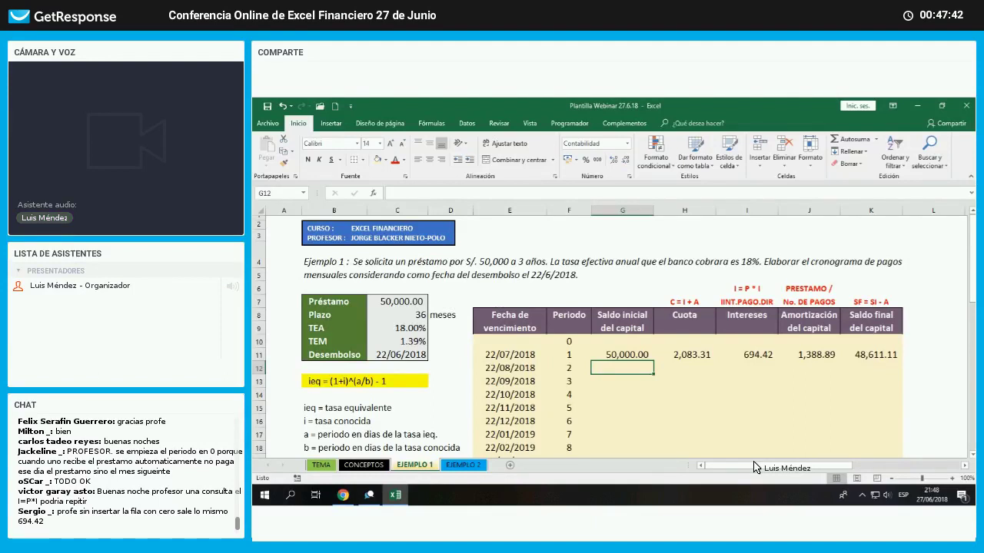
type("=")
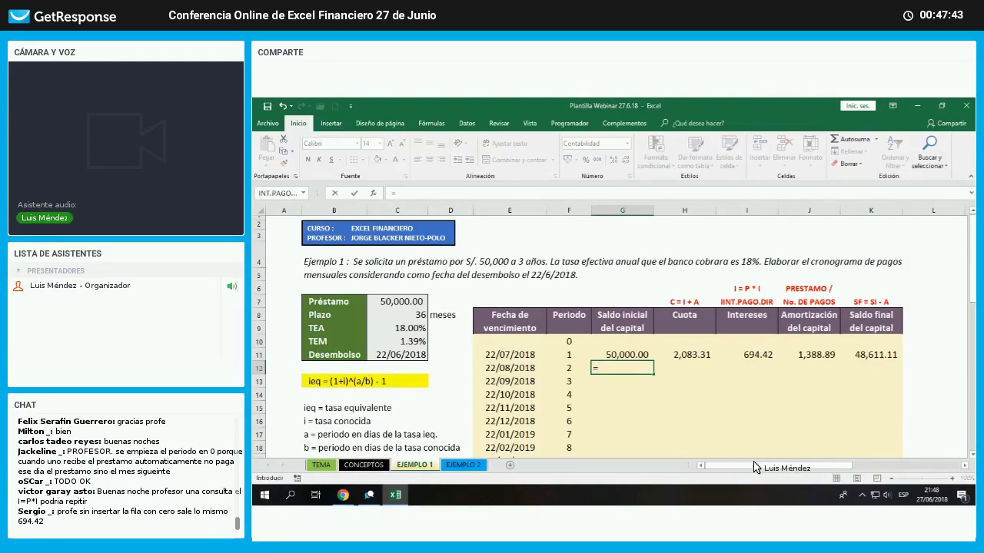
key("Right")
key("Right")
key("Right")
key("Right")
key("Up")
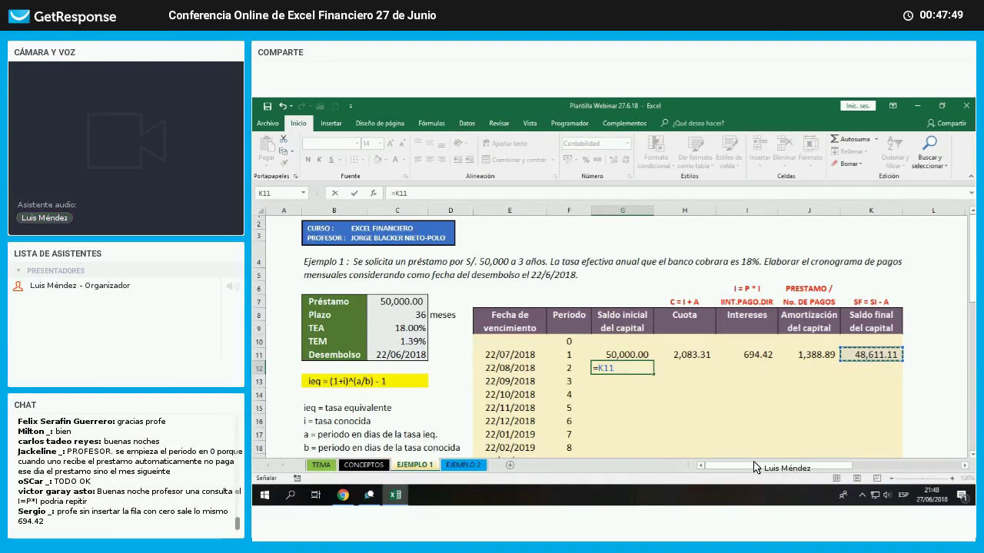
key("Return")
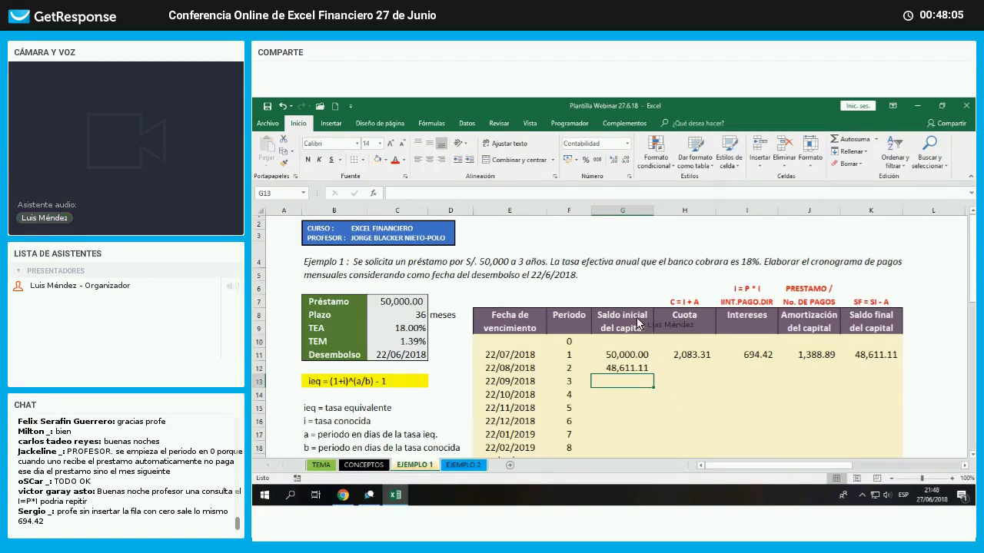
- Fill the initial balance formula in G12 down through period 36 in row 46
scroll(661, 384, "down", 2)
left_click(649, 295)
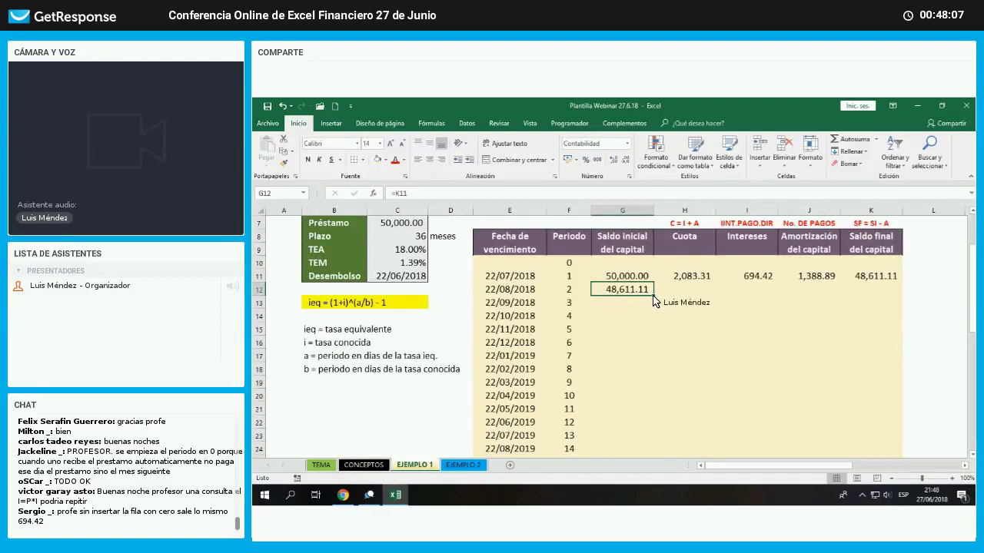
left_click_drag(652, 295, 650, 421)
scroll(696, 429, "up", 5)
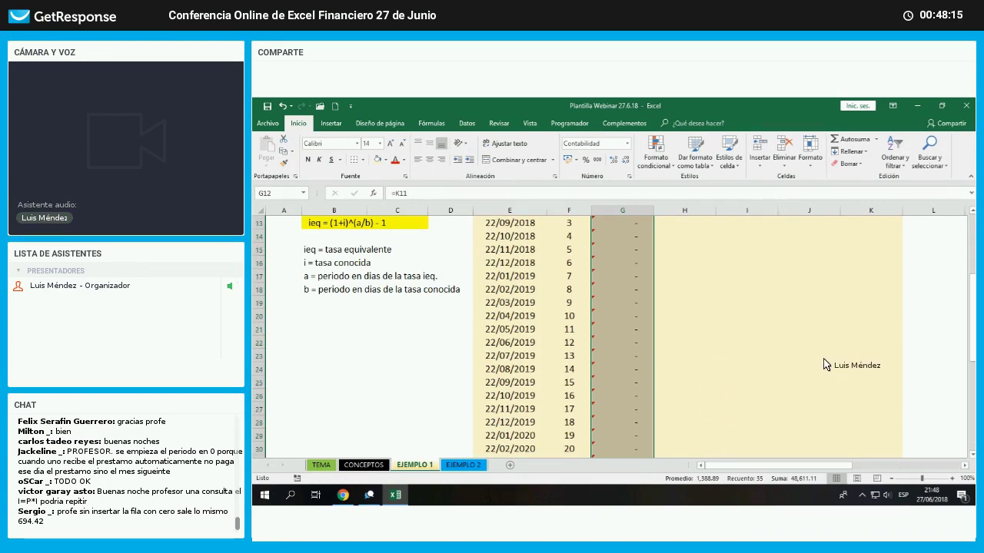
- Fill the Cuota, Intereses, Amortización and Saldo final formulas in H11:K11 down through row 46
scroll(830, 365, "up", 4)
left_click_drag(684, 354, 888, 449)
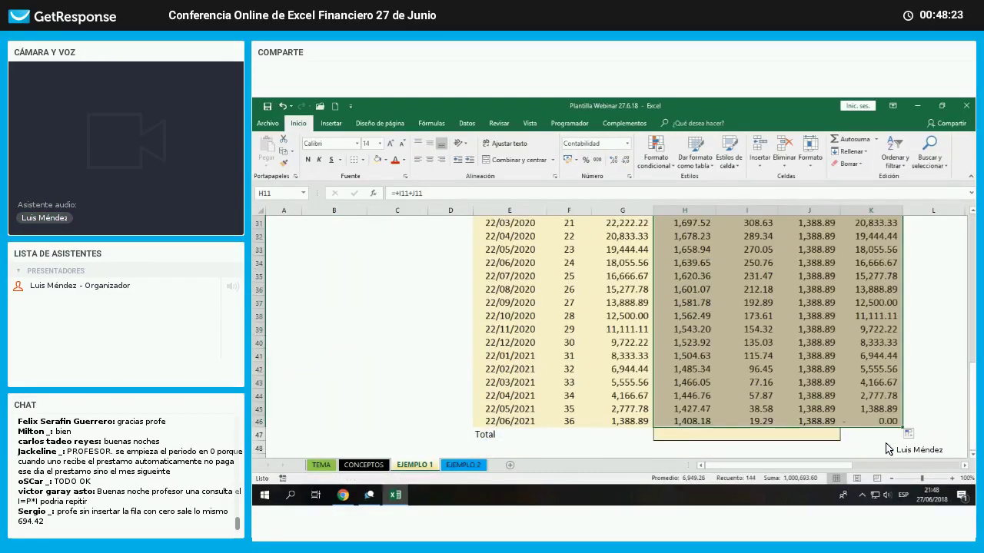
left_click(888, 449)
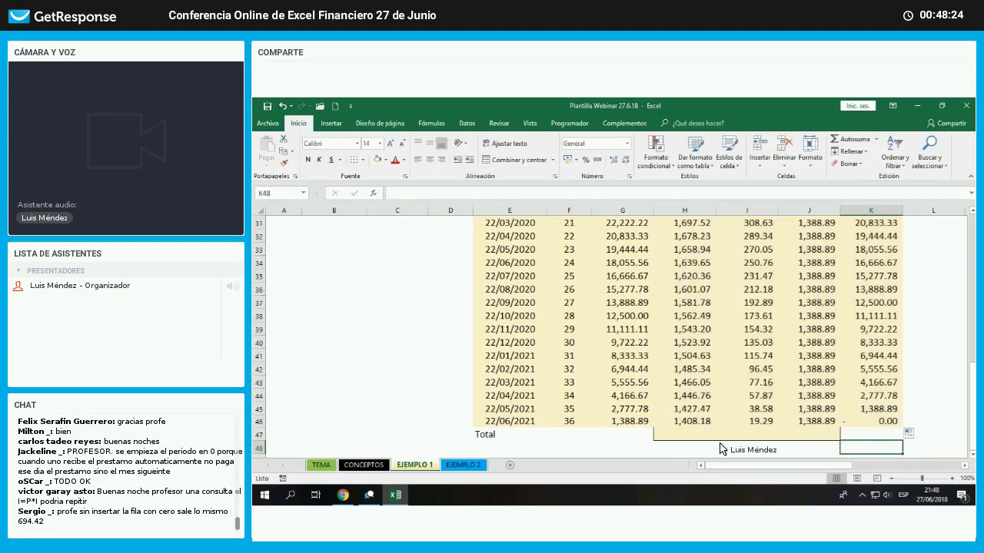
- Clear the fill and border from H47:J47 in the Total row
left_click(607, 435)
left_click_drag(653, 439, 836, 440)
left_click(878, 451)
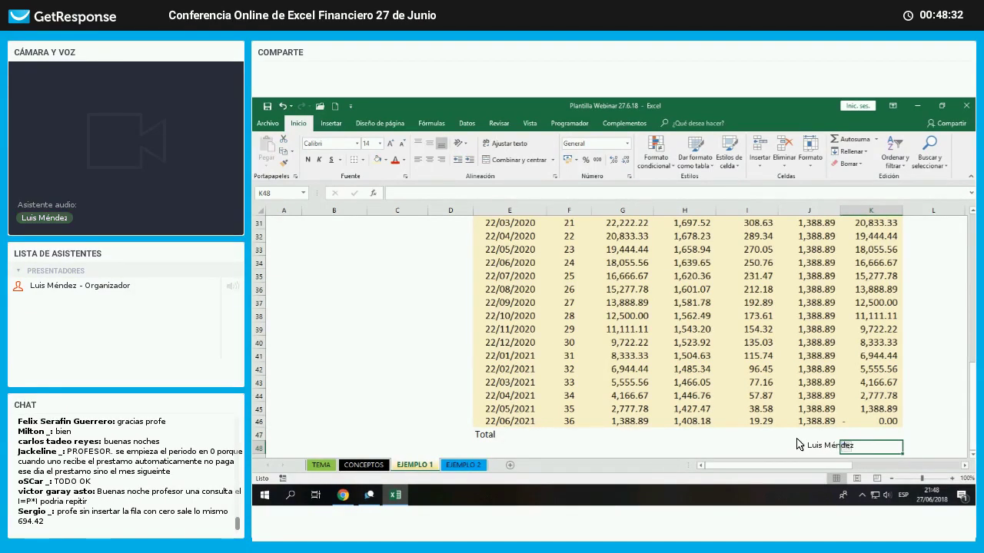
- Review the filled payment schedule from its column headings down to the last period and the Total row
scroll(799, 445, "down", 1)
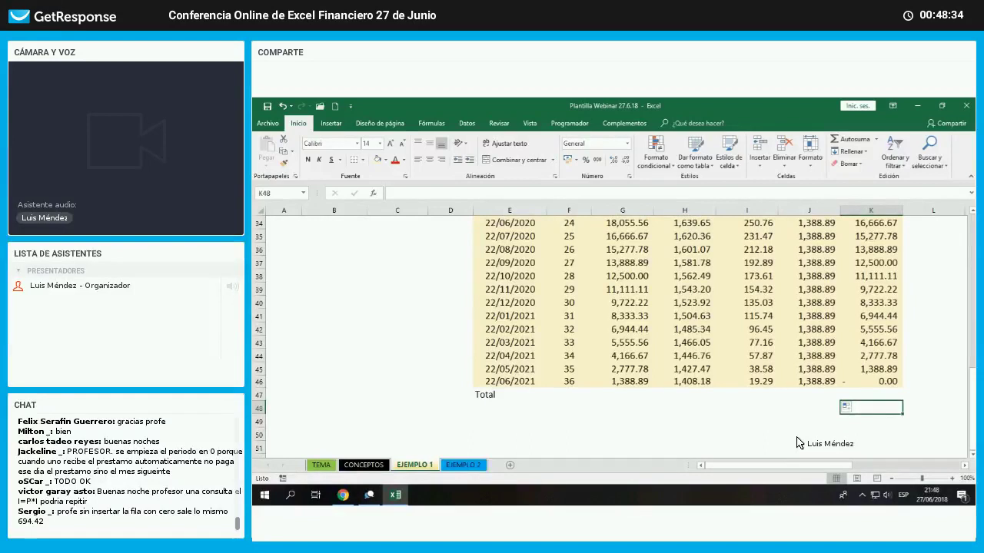
scroll(799, 444, "up", 1)
scroll(799, 442, "up", 9)
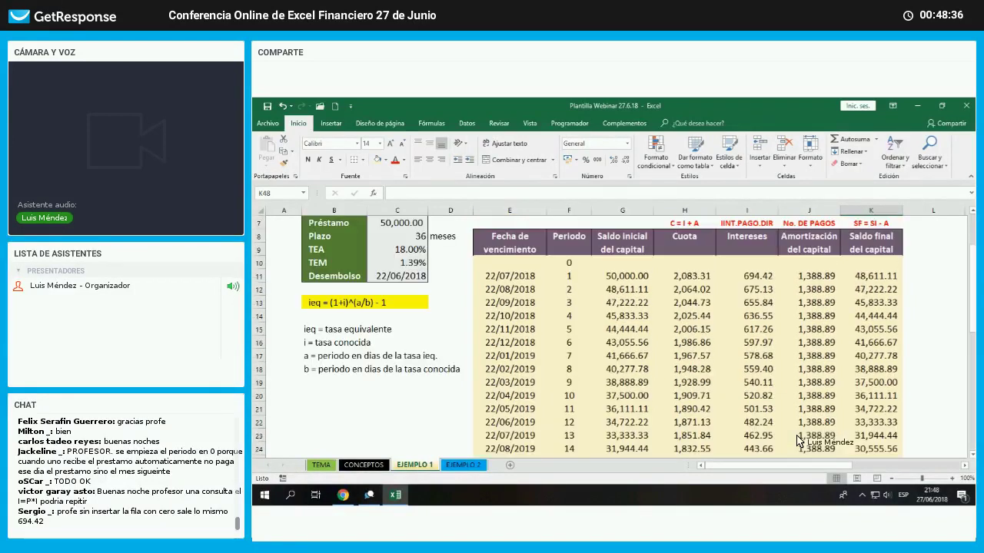
scroll(693, 304, "down", 2)
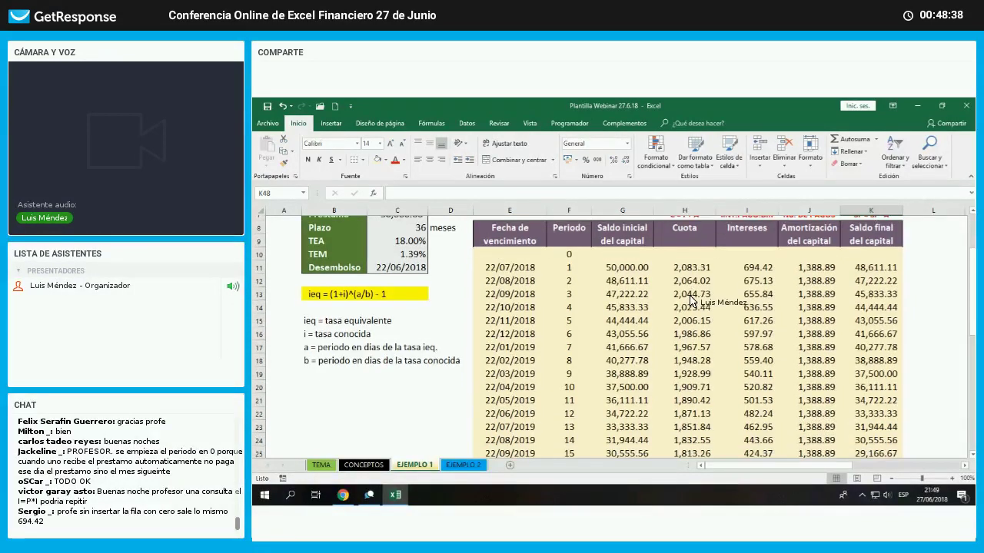
scroll(764, 309, "up", 2)
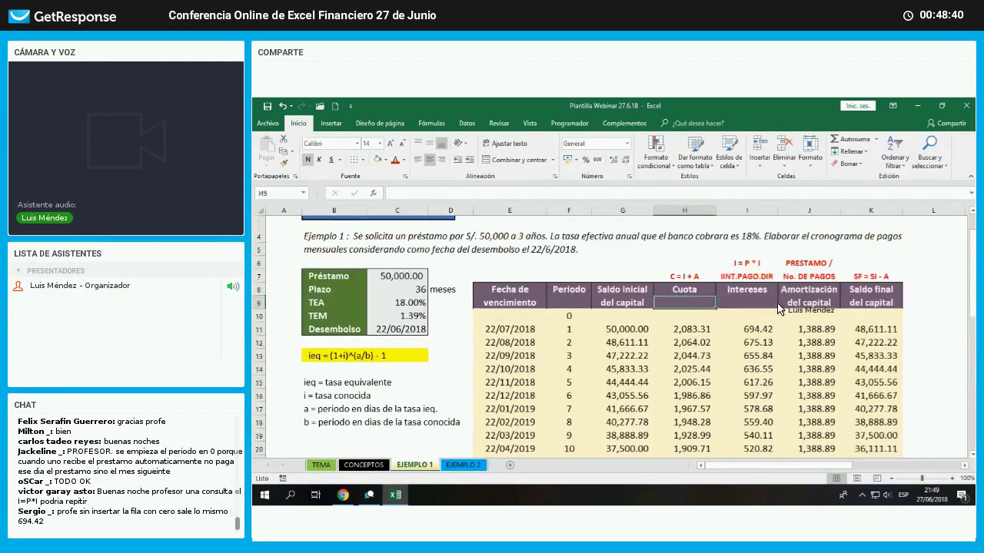
left_click(809, 302)
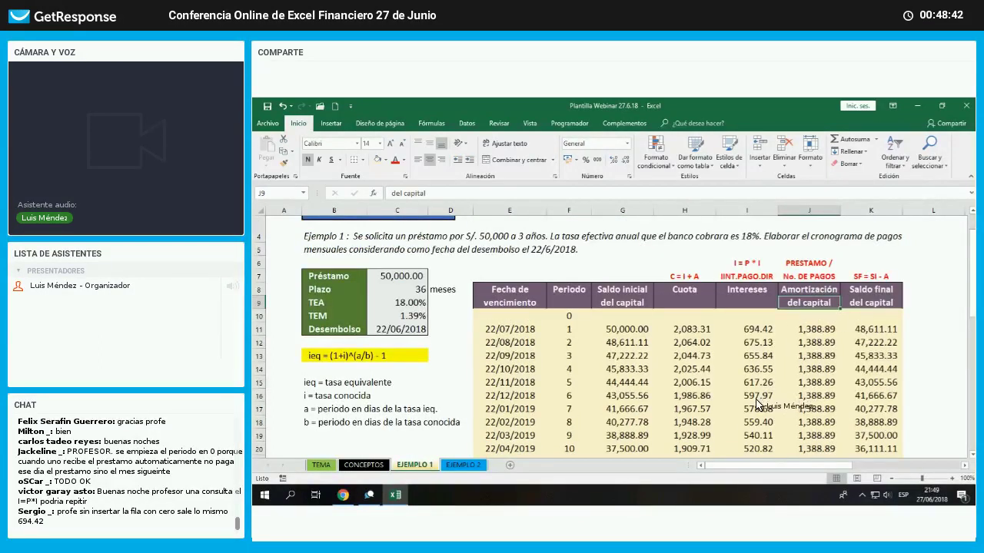
scroll(653, 411, "down", 1)
scroll(626, 412, "down", 1)
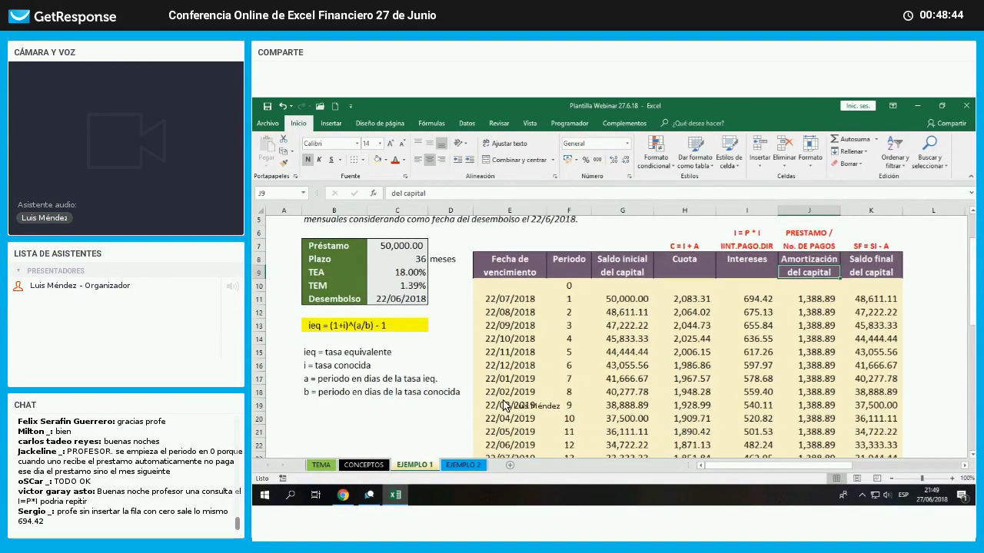
scroll(557, 415, "down", 4)
scroll(557, 415, "down", 6)
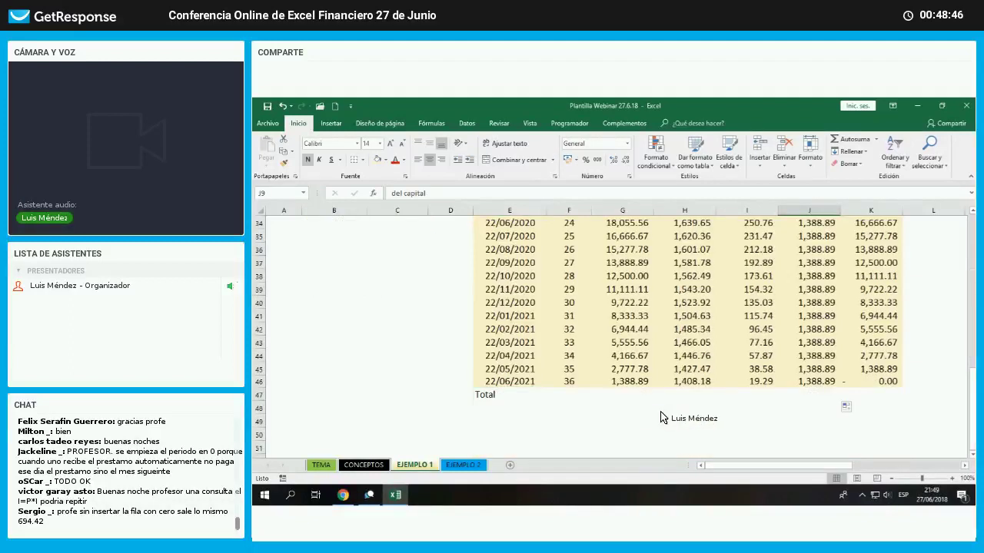
- Shift the Total label down to row 48 and copy the format of H46:J46 to H48:J48
left_click(696, 407)
left_click_drag(687, 381, 807, 381)
left_click(283, 162)
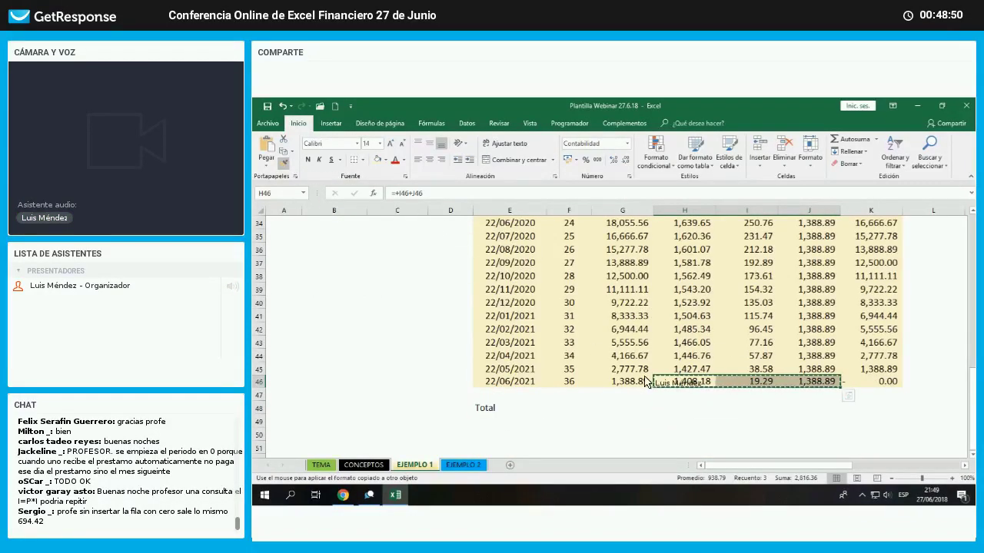
left_click_drag(684, 408, 808, 417)
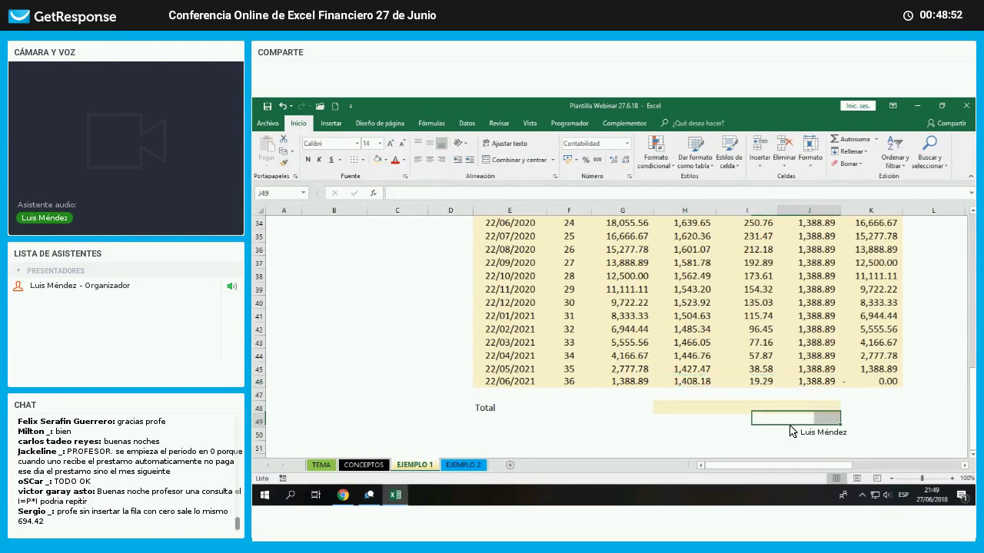
- Total the Cuota column in H48 with =SUMA(H11:H46) and copy the formula across to J48
left_click(698, 414)
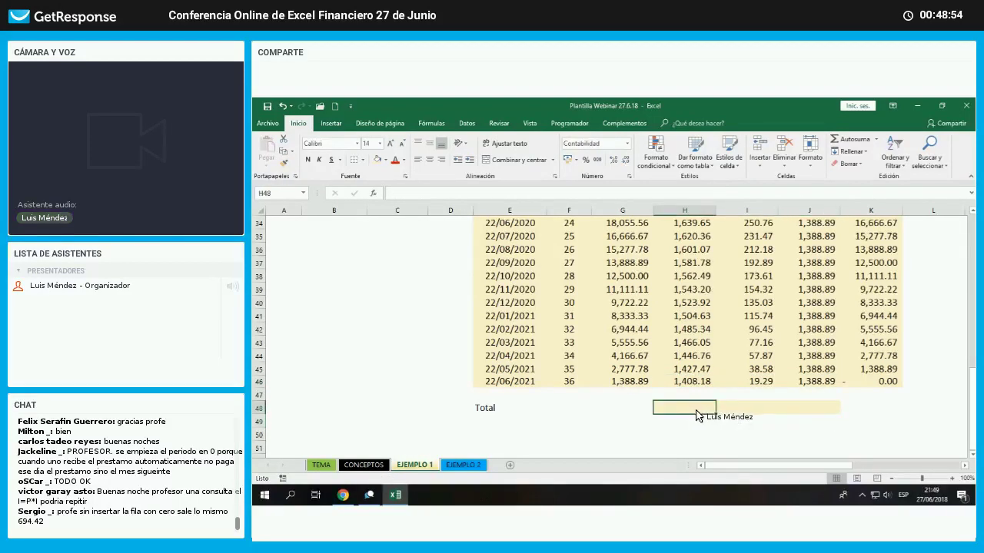
type("=")
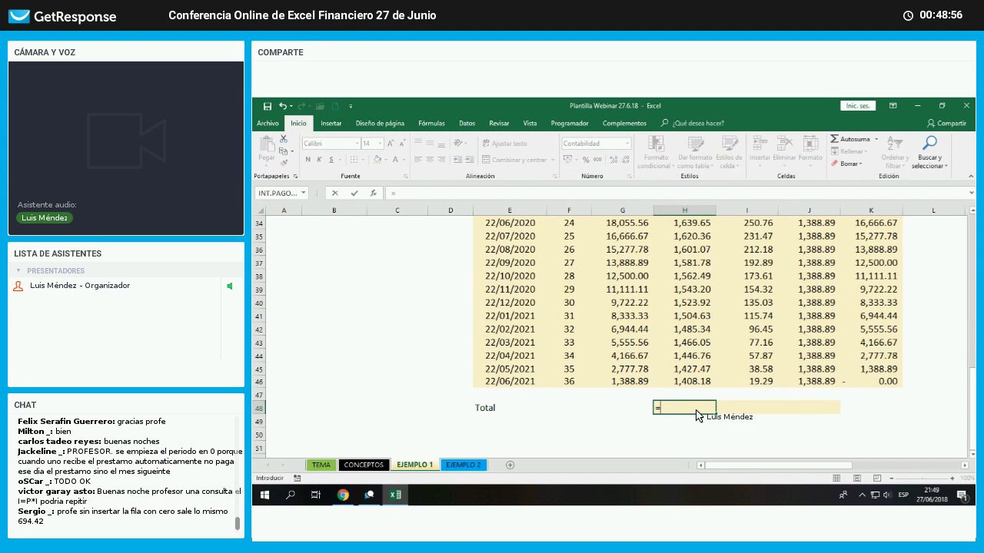
type("SUMA(")
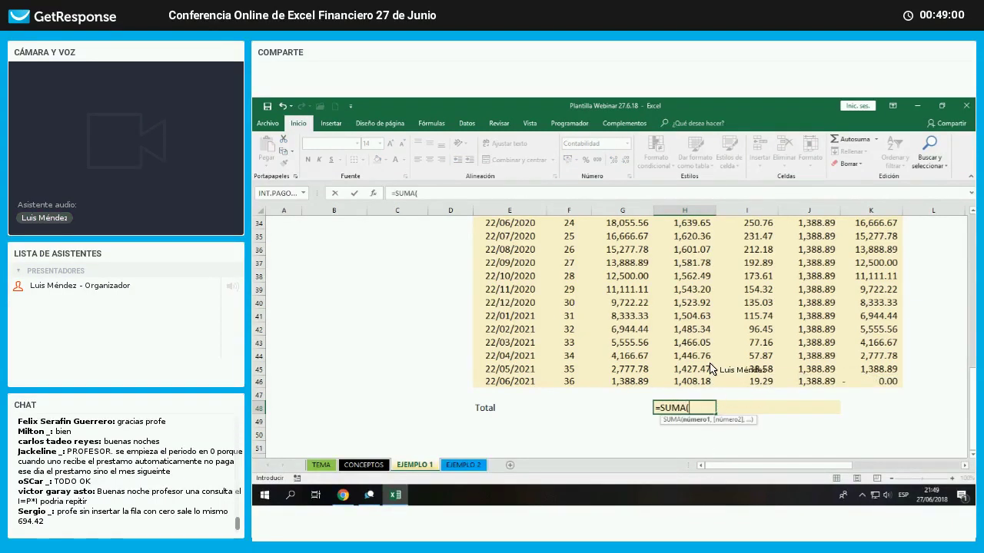
scroll(696, 358, "up", 5)
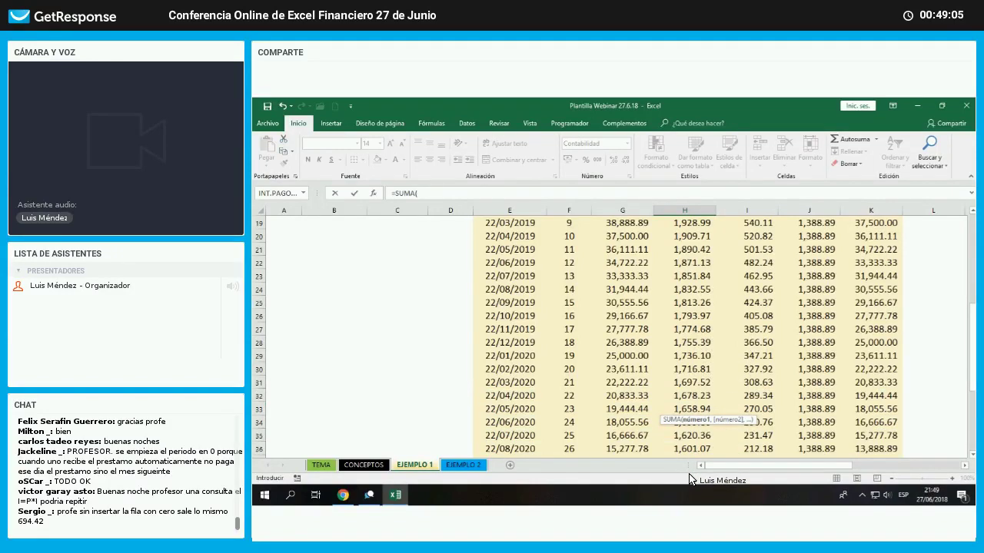
scroll(684, 346, "up", 5)
left_click_drag(684, 329, 702, 440)
key("Return")
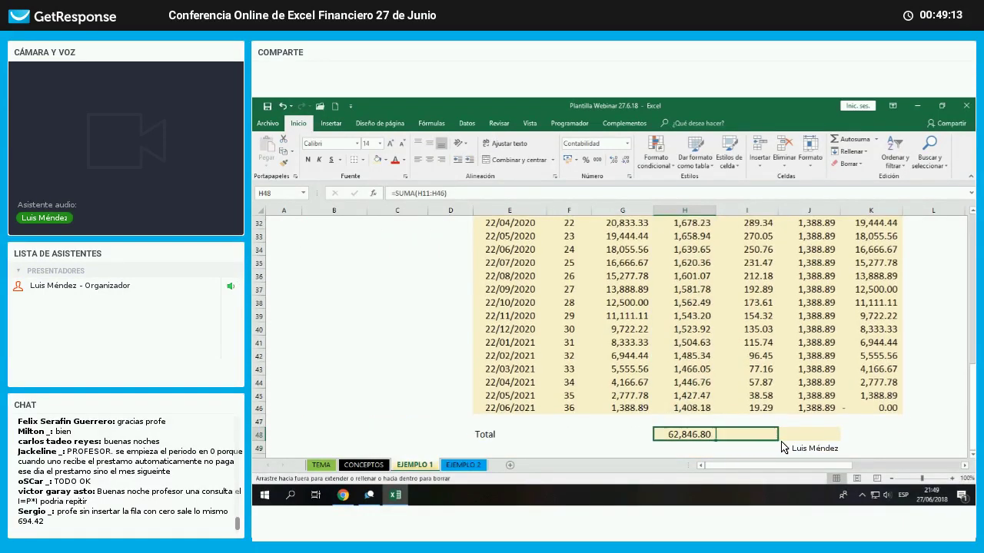
left_click_drag(783, 447, 780, 445)
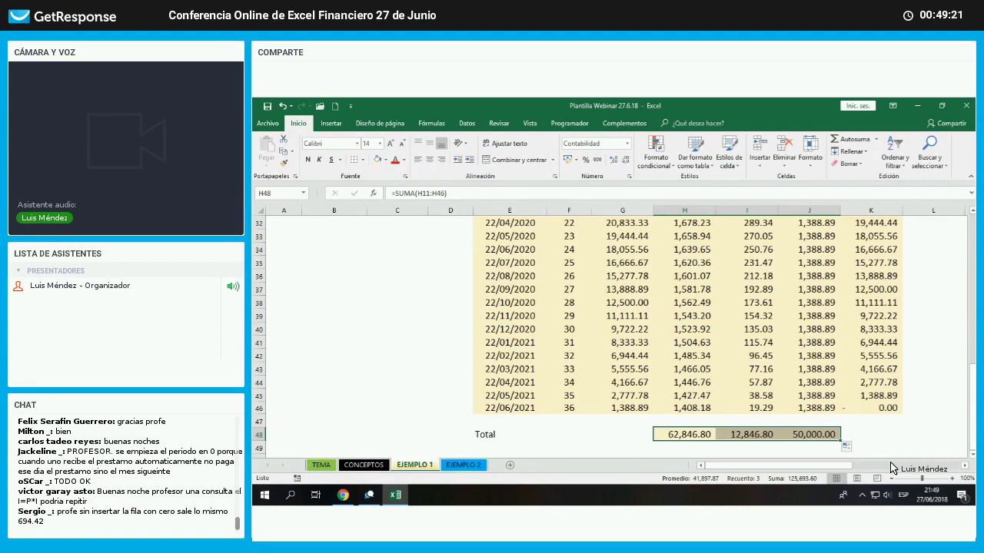
left_click(886, 439)
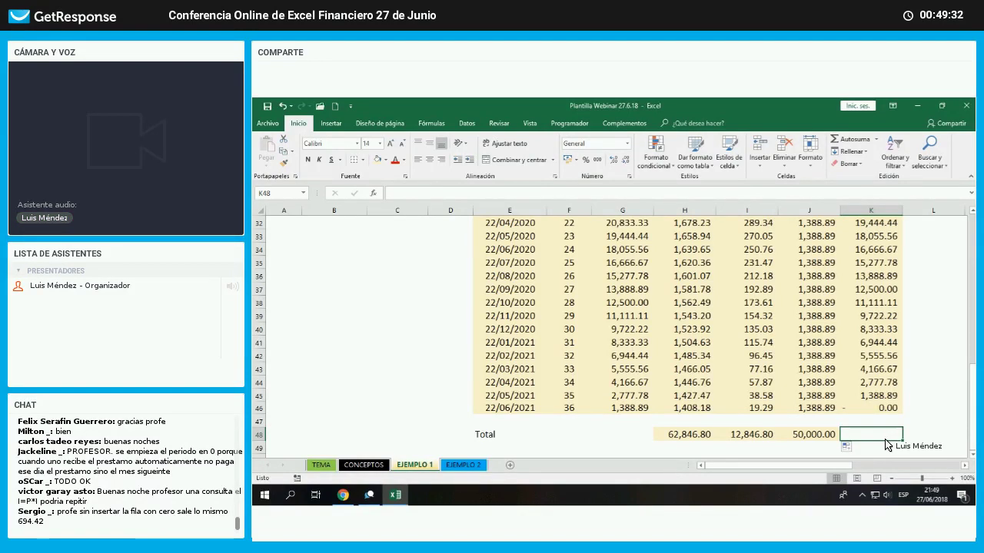
- Compare the Amortización amounts and their total in J48 with the final balance of period 36 in K46
left_click(817, 255)
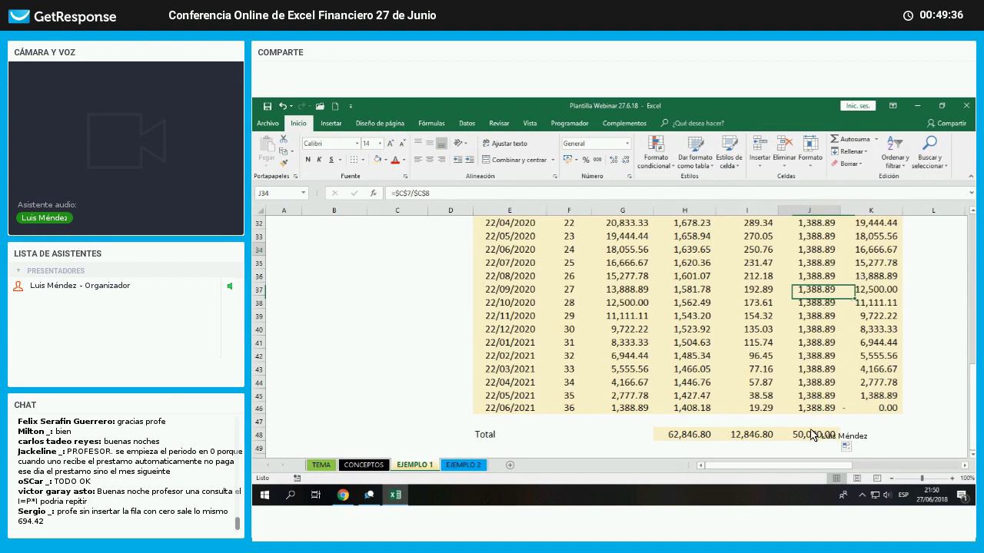
left_click_drag(812, 250, 815, 390)
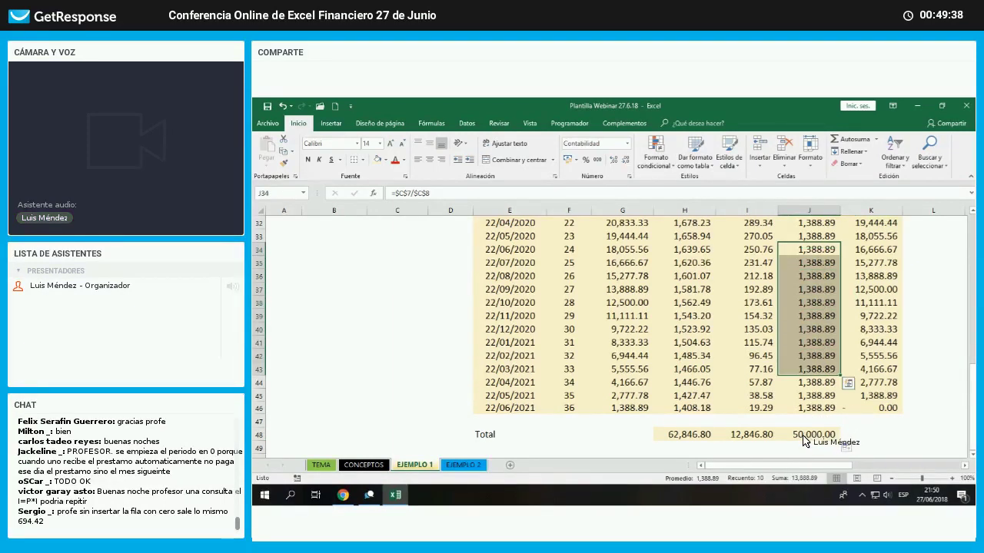
left_click(817, 435)
left_click(880, 409)
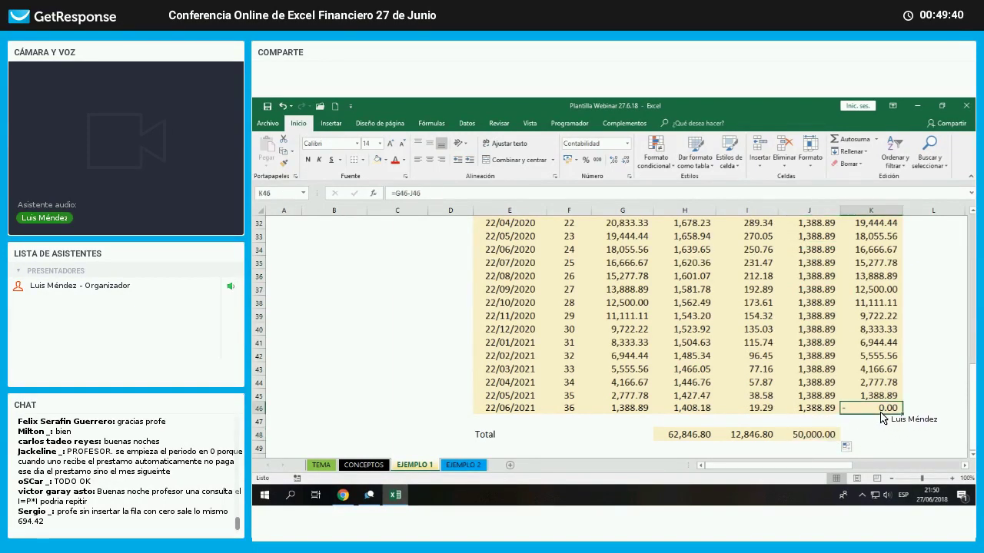
left_click(575, 410)
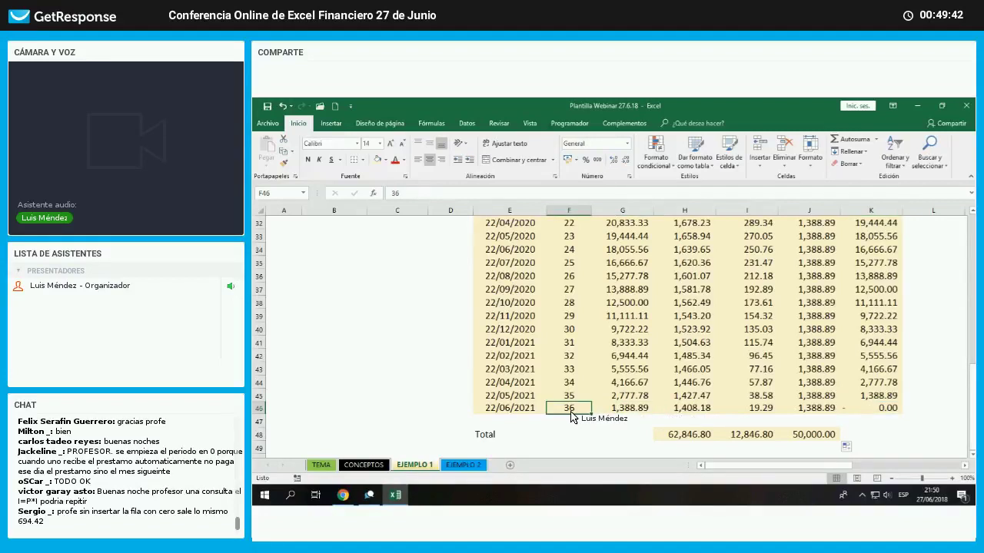
left_click(850, 412)
left_click(834, 434)
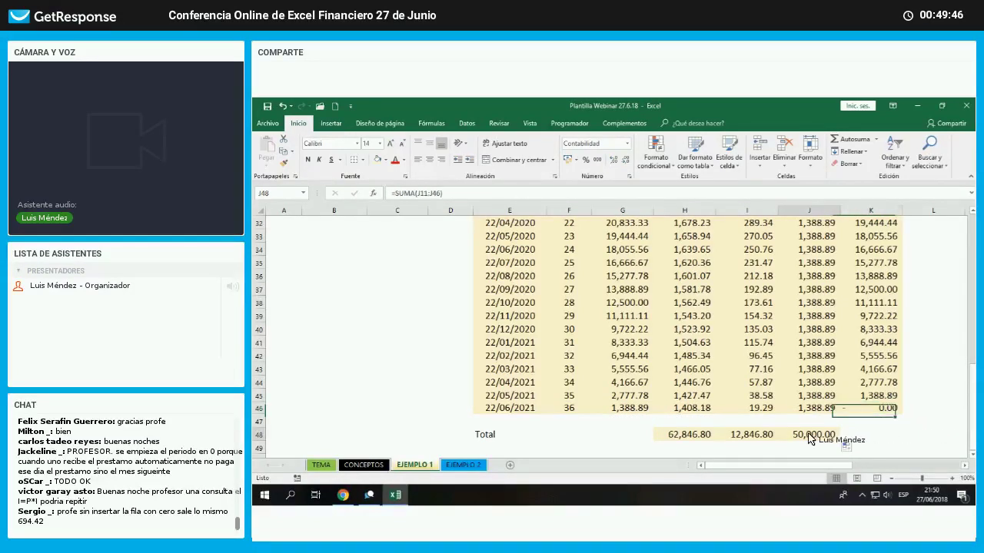
left_click(857, 412)
left_click(830, 435)
left_click(864, 414)
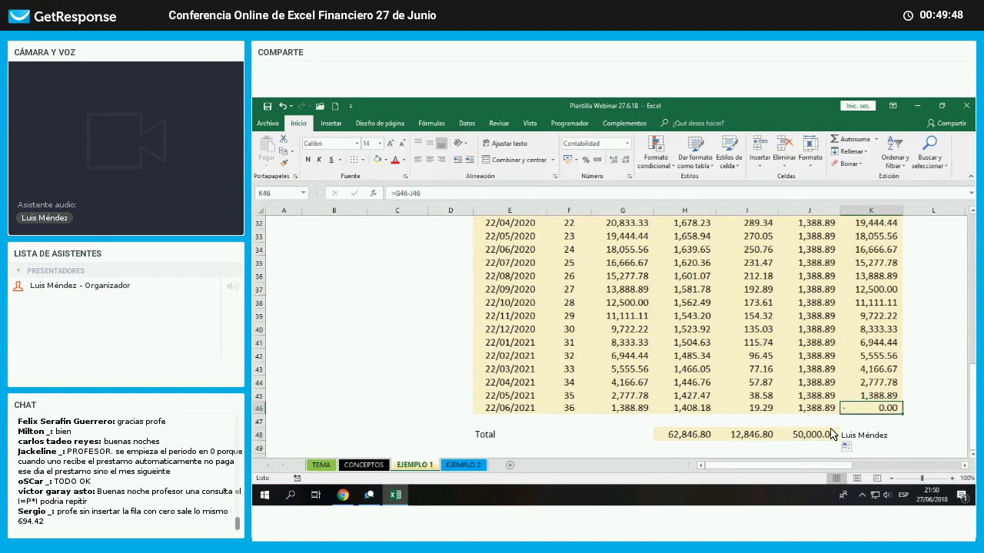
left_click(833, 435)
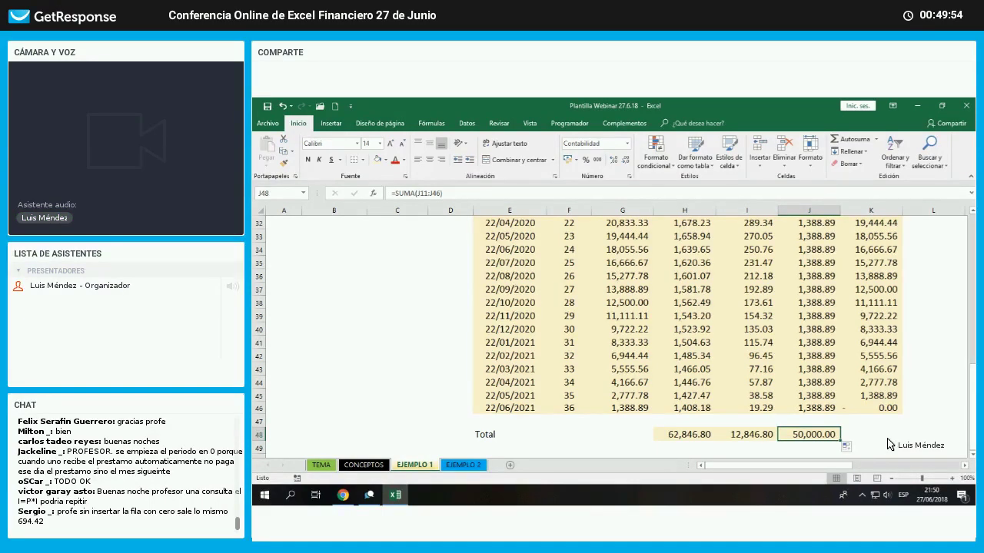
- Wrap the final balance formula G46-J46 of period 36 in K46 in the REDONDEAR function
key("Up")
key("Up")
key("Right")
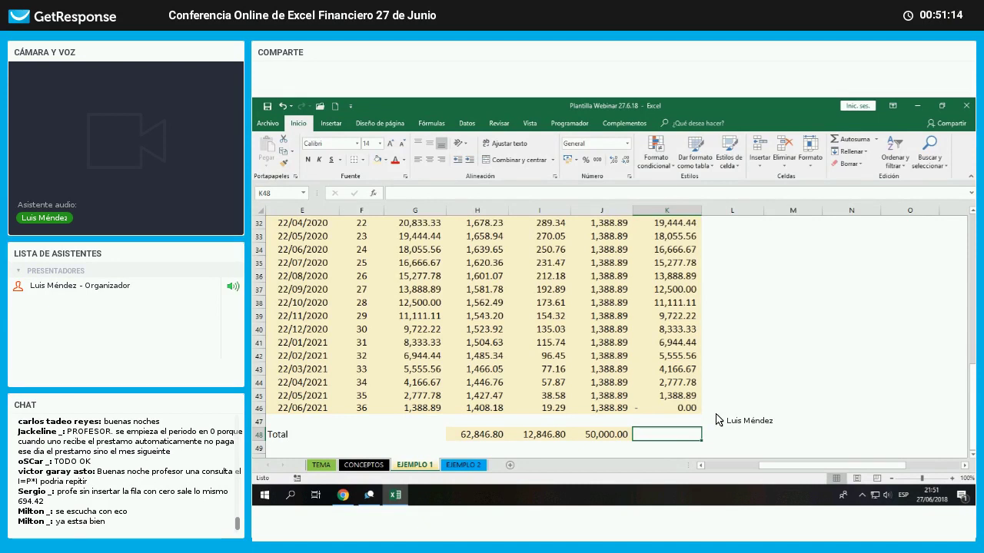
key("Up")
key("Up")
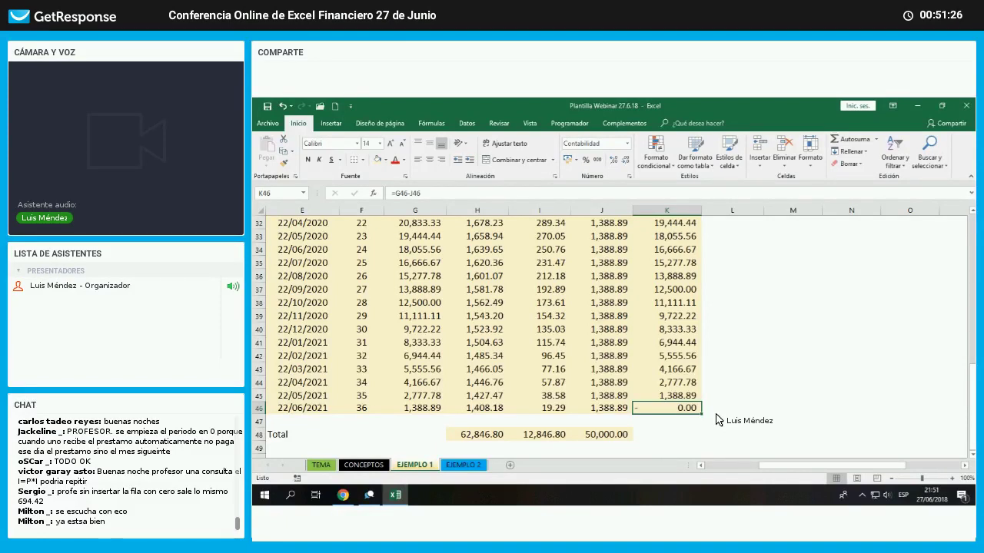
key("F2")
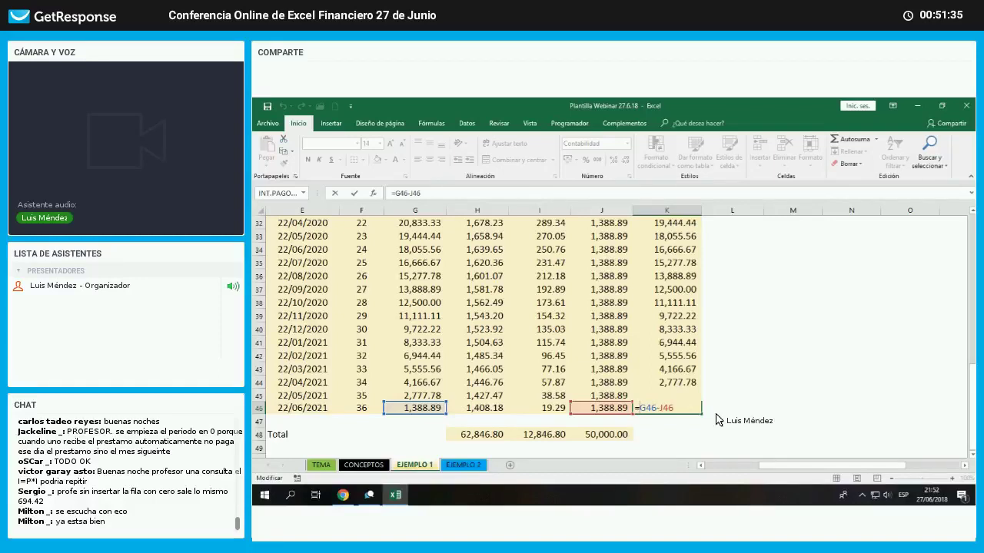
type("RE")
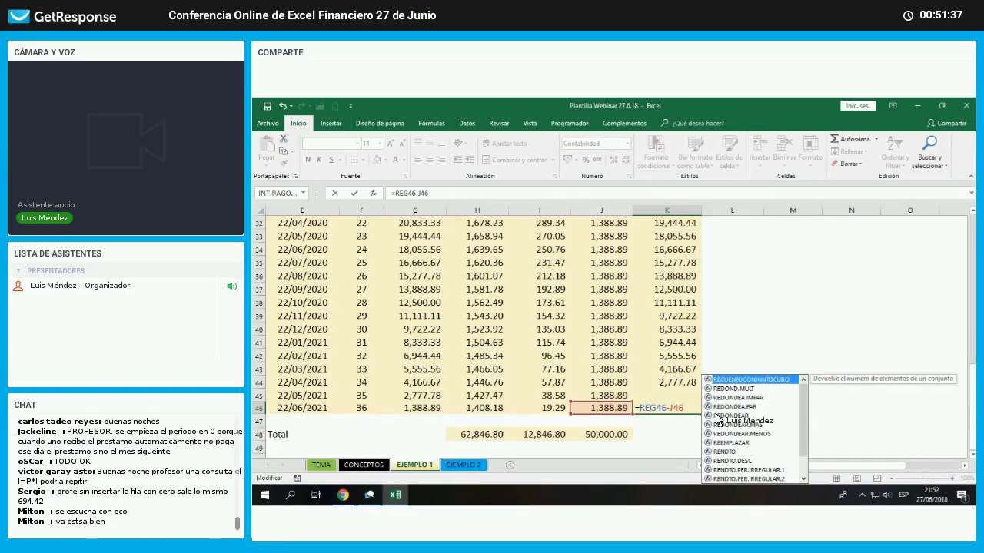
type("D")
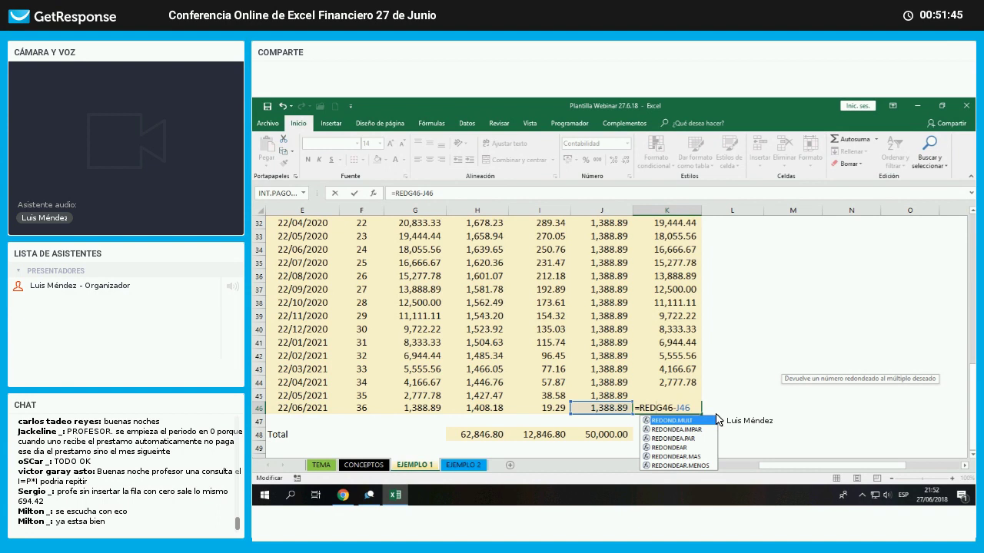
left_click(678, 449)
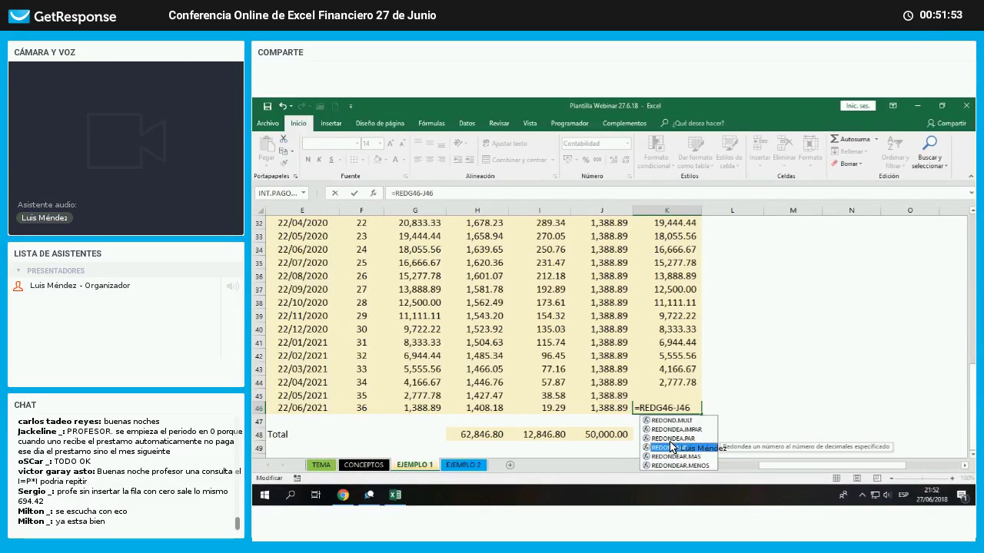
double_click(666, 448)
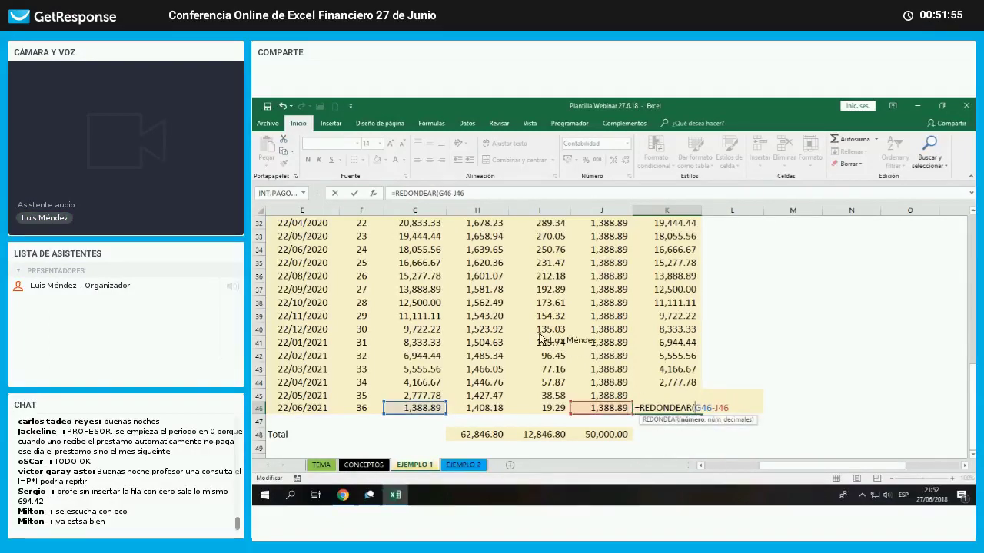
- Set the REDONDEAR function's number of decimals in K46 to 8
left_click(374, 199)
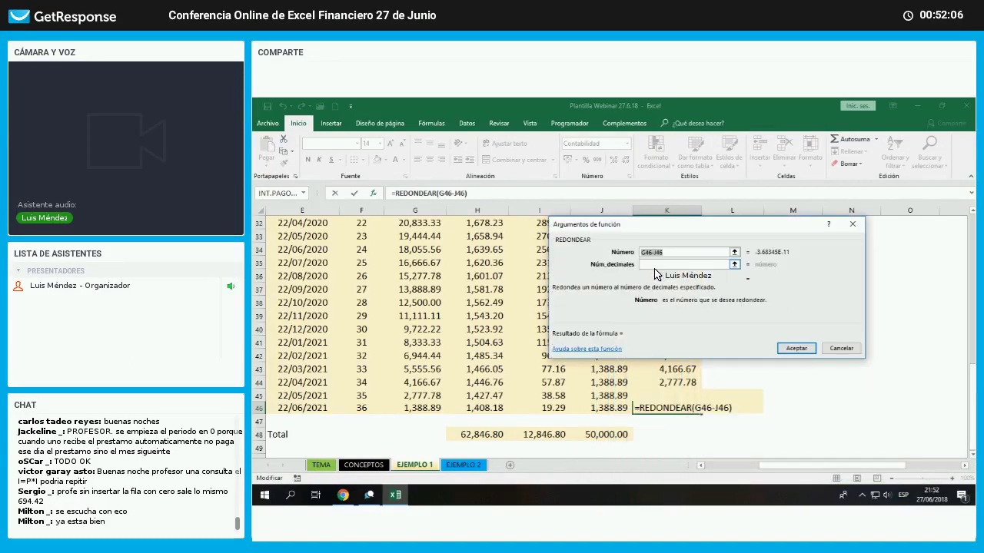
left_click(655, 266)
type("8")
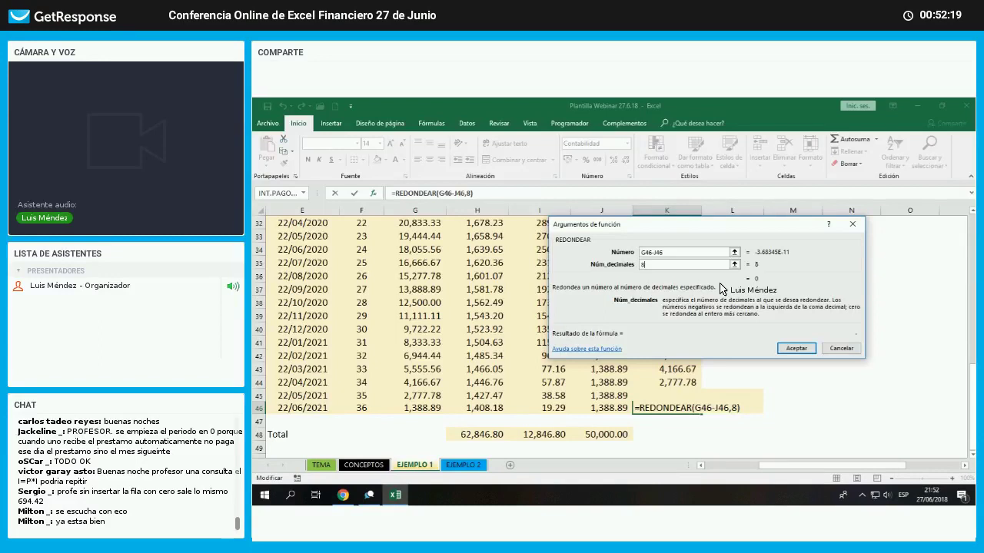
key("Return")
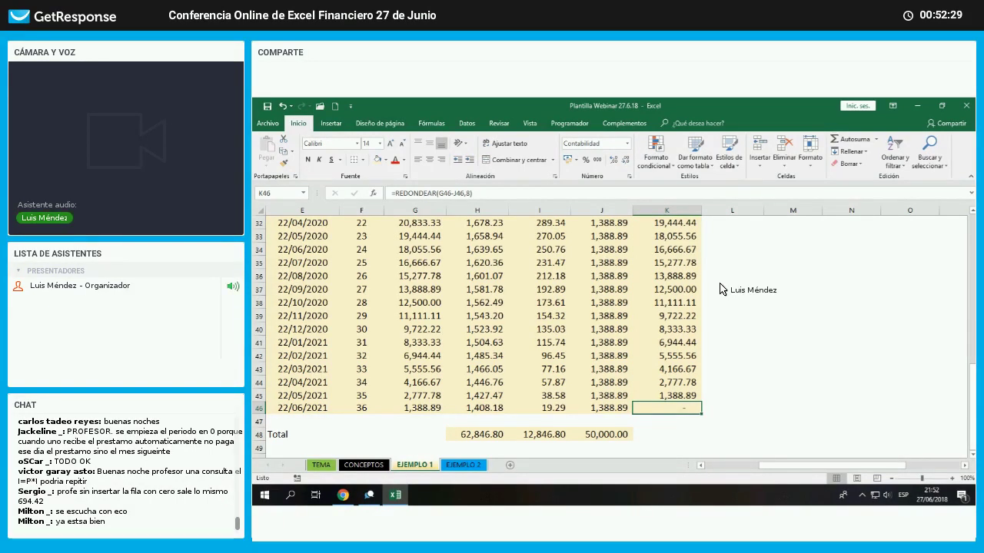
- Move the loan data and equivalent-rate formula notes from B7:D18 down to B11:D22
key("Left")
key("Left")
key("Left")
key("Left")
key("Left")
key("Left")
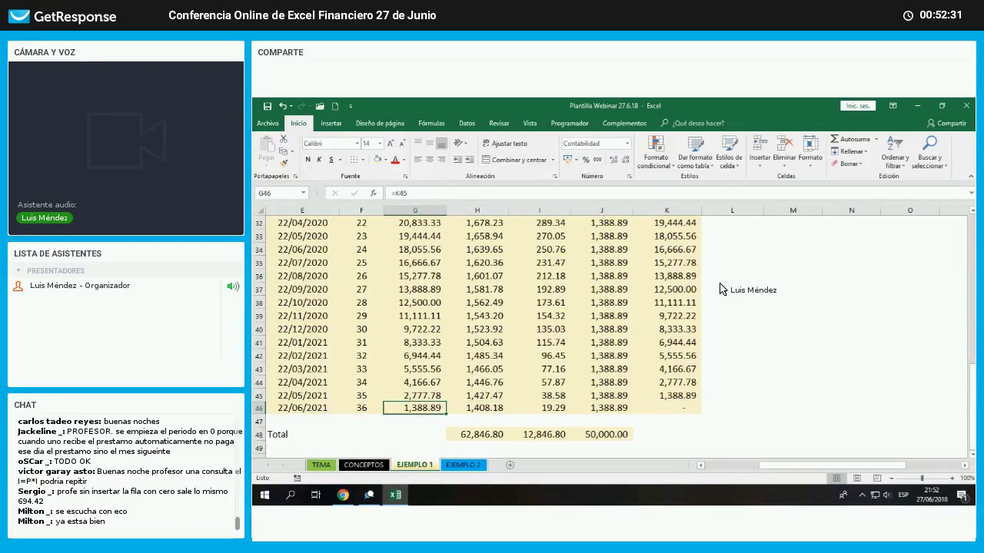
key("Left")
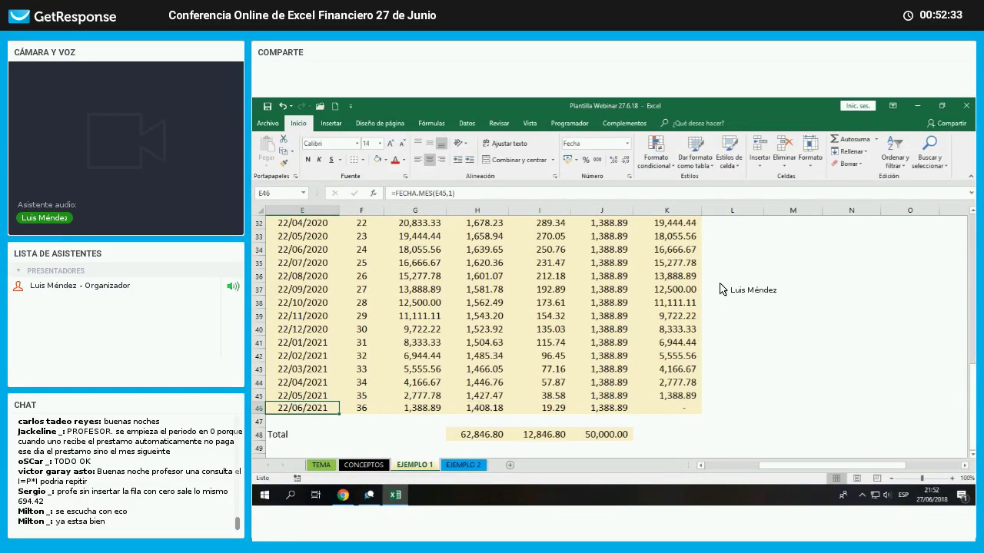
key("Left")
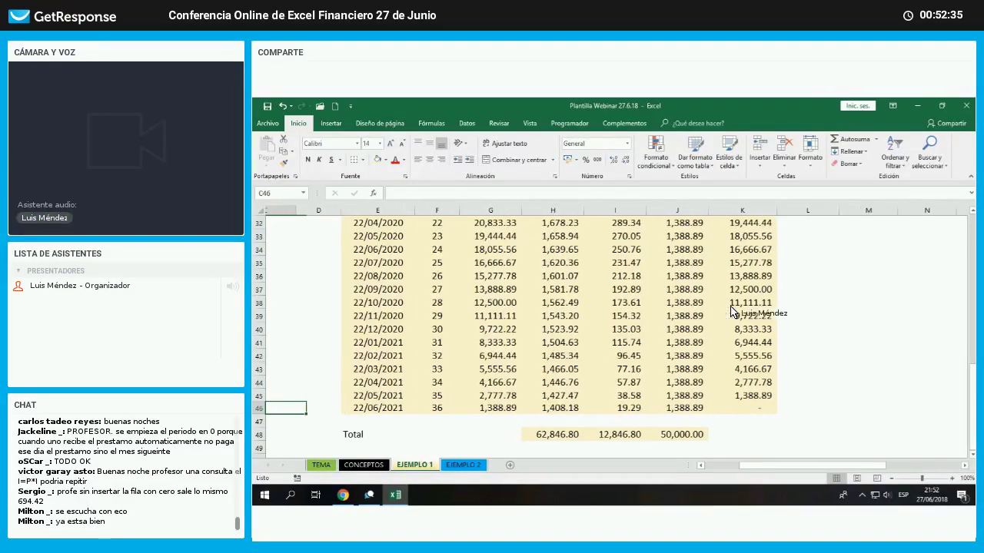
key("Left")
key("Left")
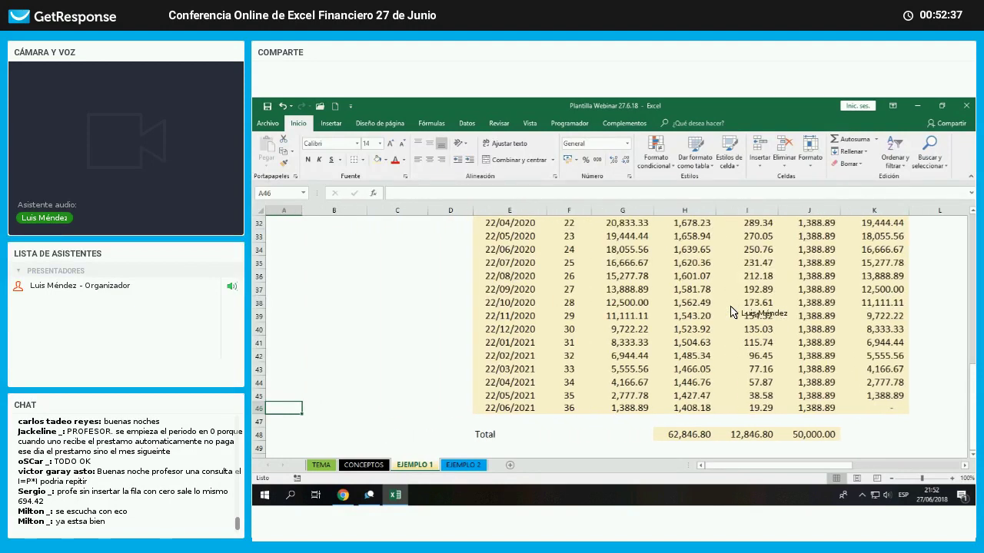
scroll(624, 315, "up", 9)
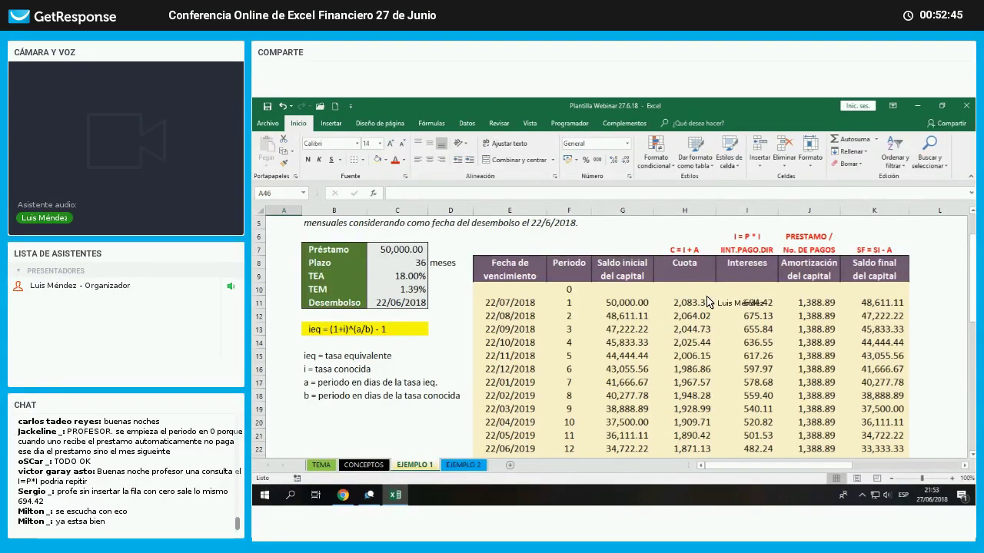
scroll(538, 308, "down", 1)
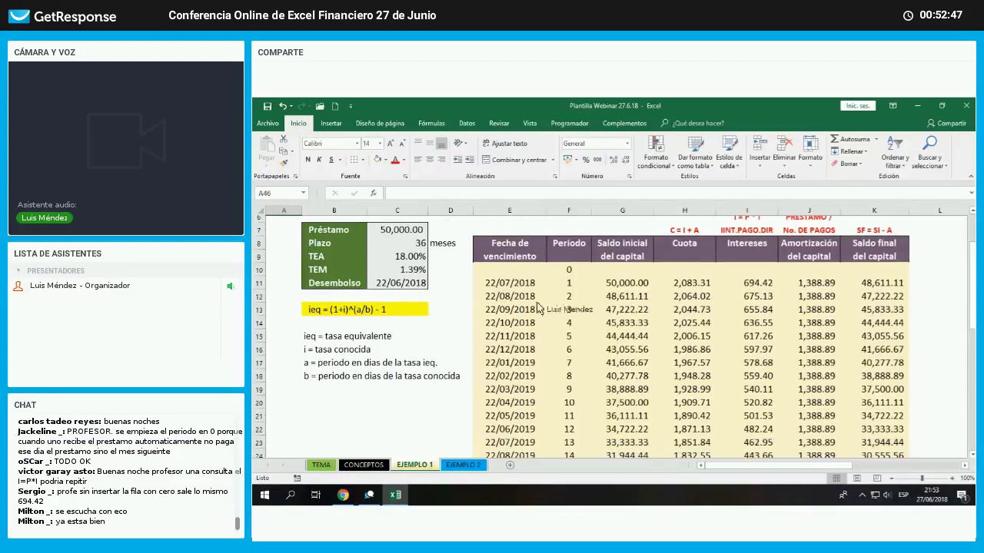
scroll(499, 300, "down", 1)
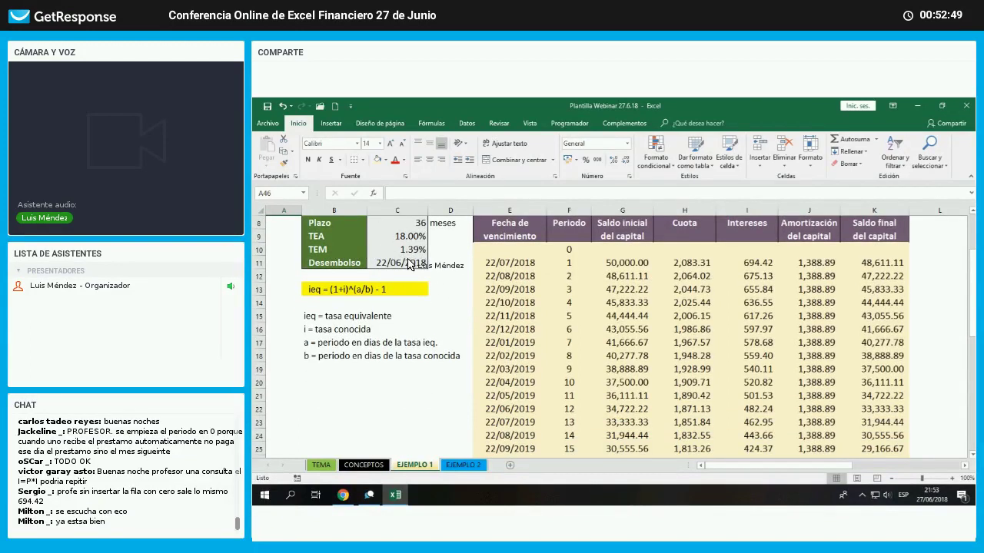
scroll(409, 265, "up", 2)
left_click_drag(331, 249, 452, 450)
left_click(560, 357)
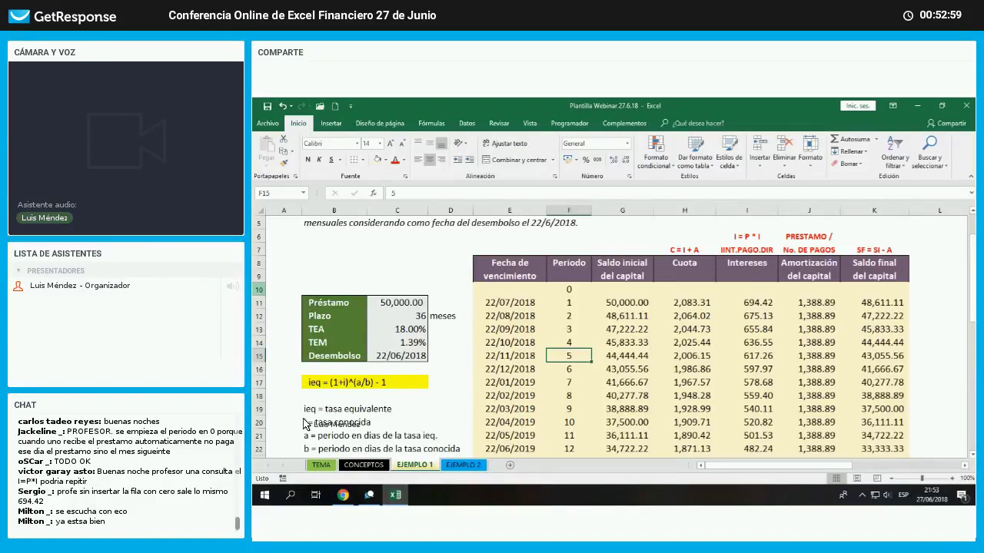
- Hide row 10, which holds period 0 of the schedule
right_click(259, 290)
left_click(307, 430)
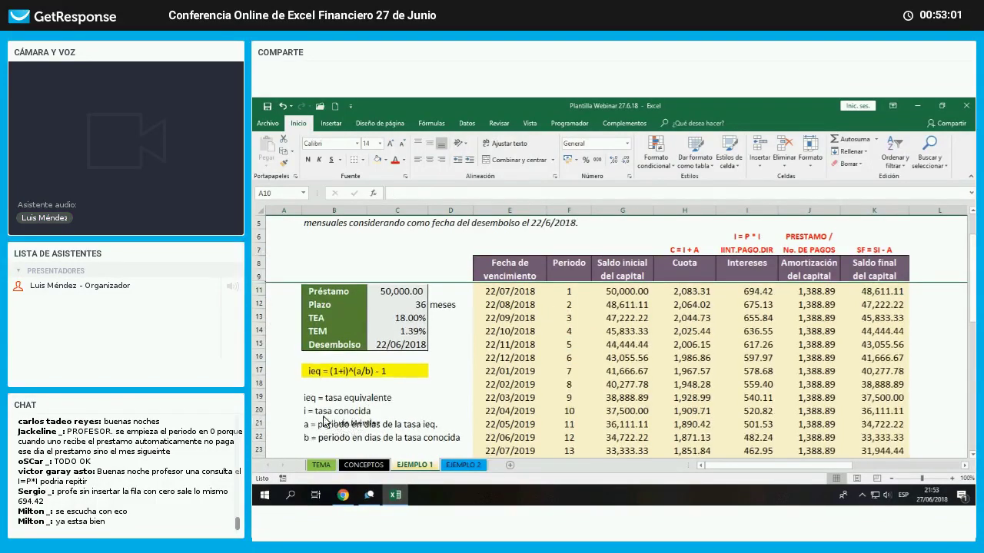
left_click(454, 395)
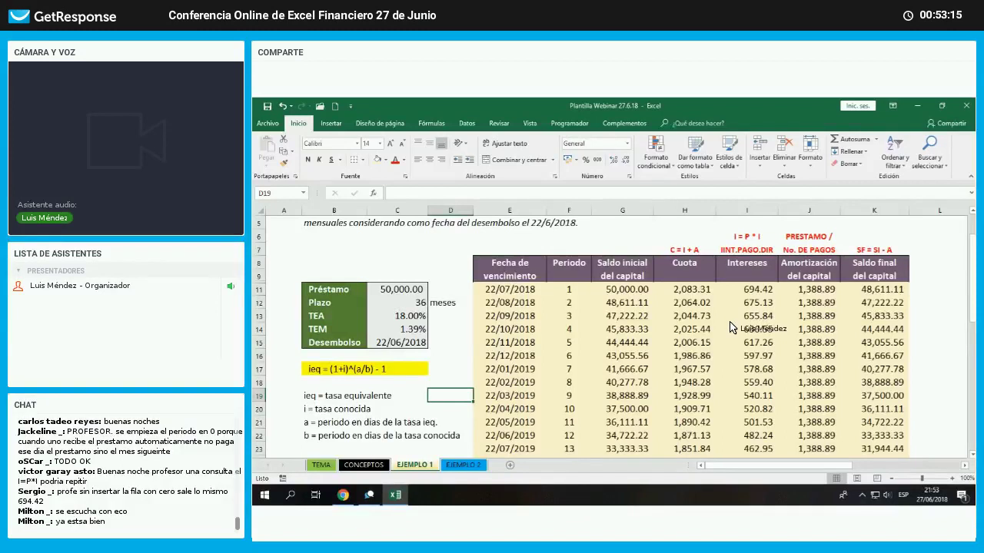
- Correct the function label above the Intereses heading in I7 to INT.PAGO.DIR
scroll(731, 329, "down", 1)
scroll(730, 329, "down", 1)
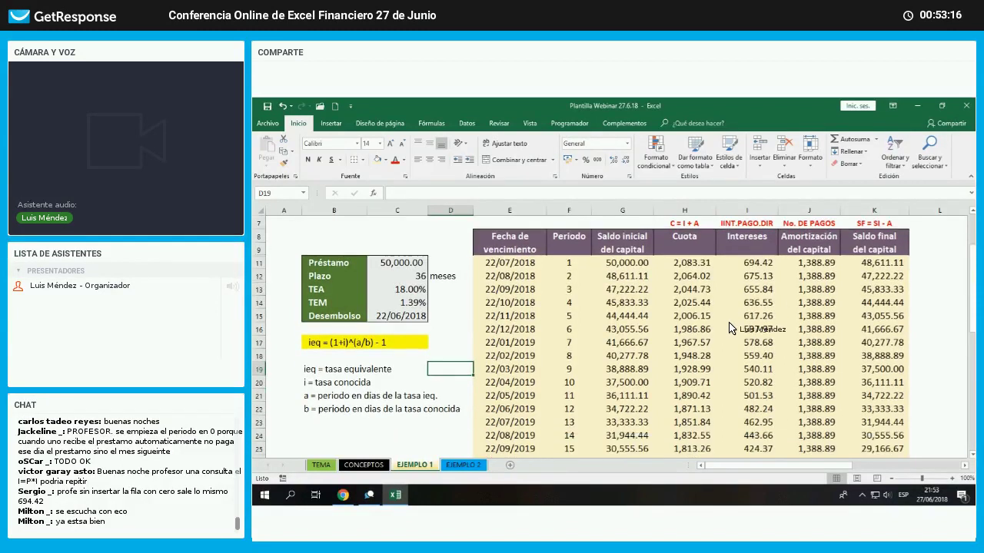
scroll(727, 329, "down", 3)
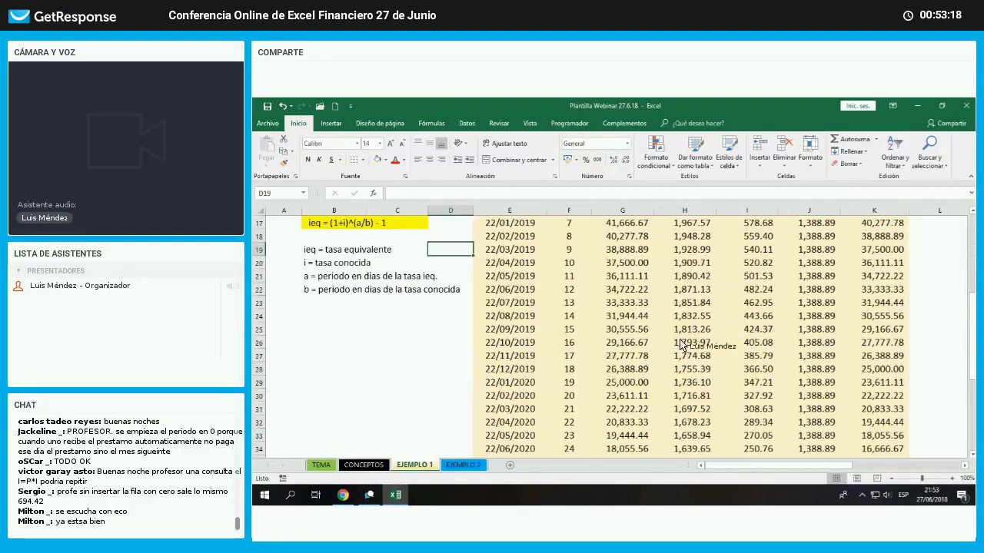
scroll(680, 346, "down", 6)
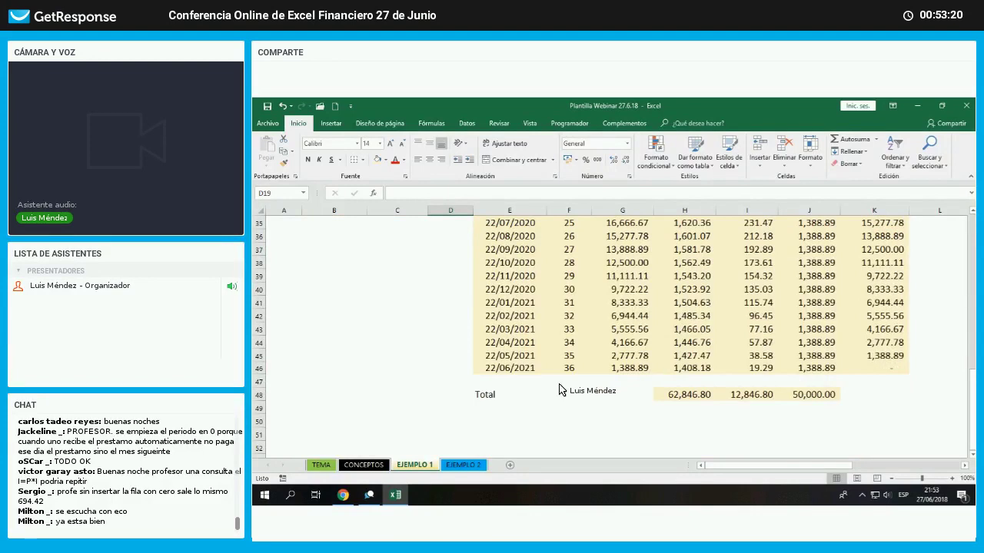
scroll(560, 390, "up", 11)
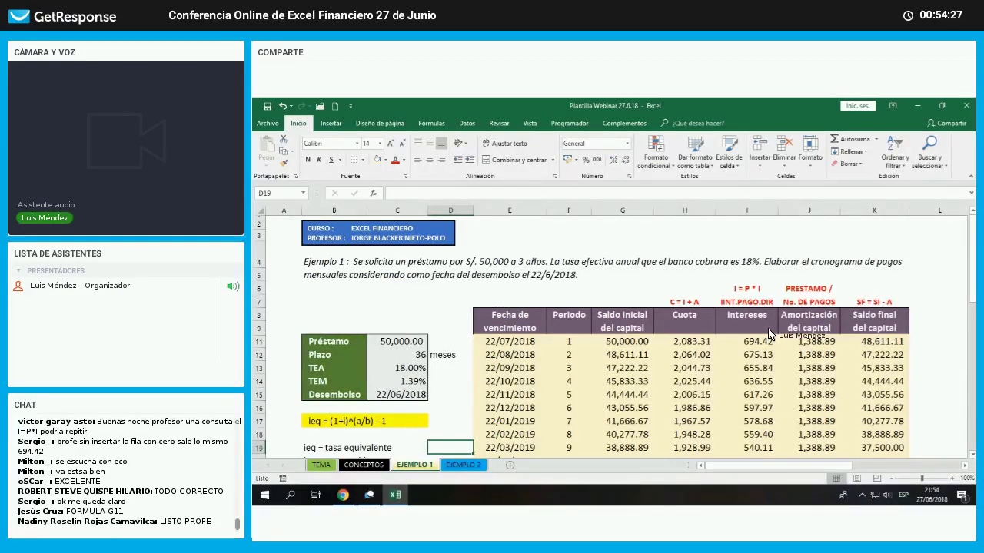
left_click(756, 302)
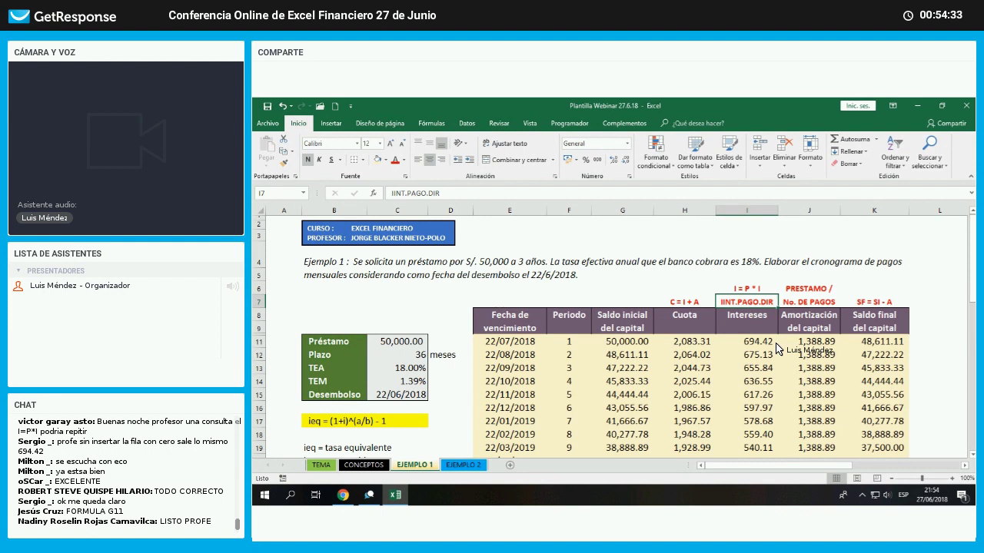
key("F2")
key("Home")
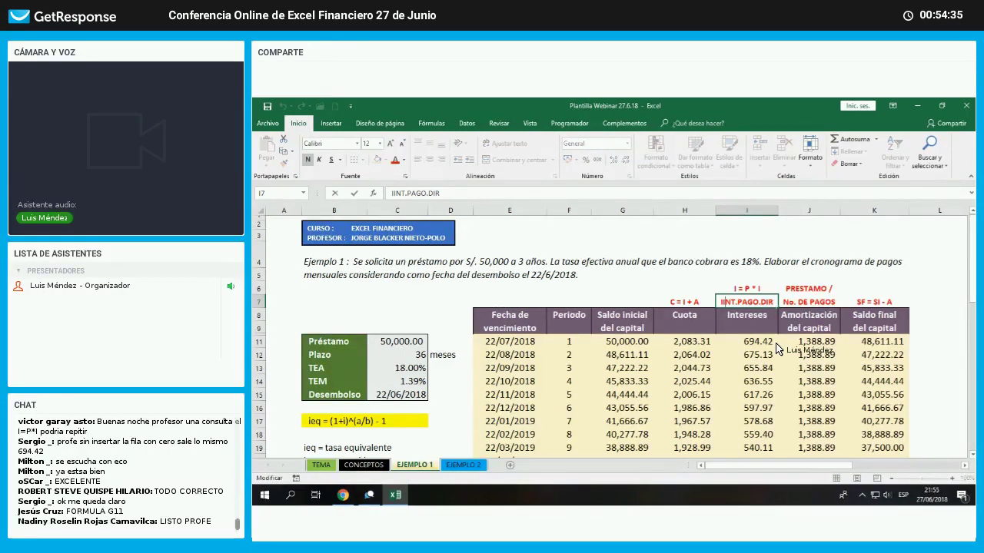
key("Delete")
key("Return")
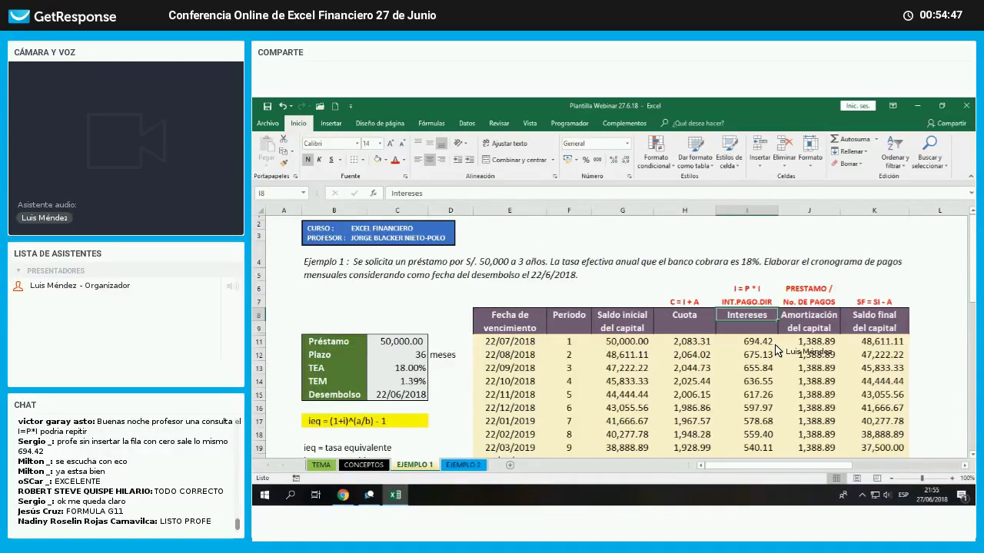
- Hide the payment schedule's columns E to L, keeping the loan data in B to D in view
left_click(765, 345)
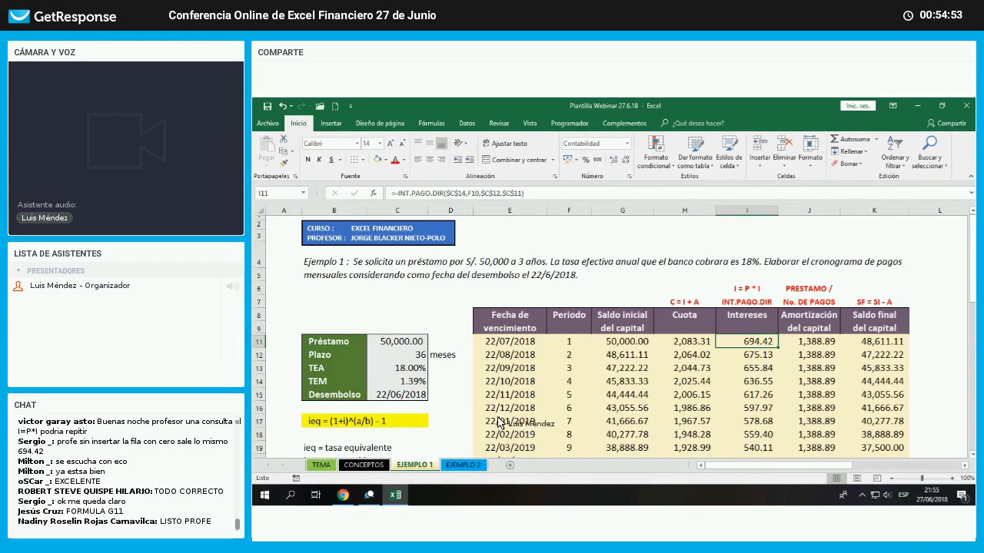
scroll(499, 421, "down", 1)
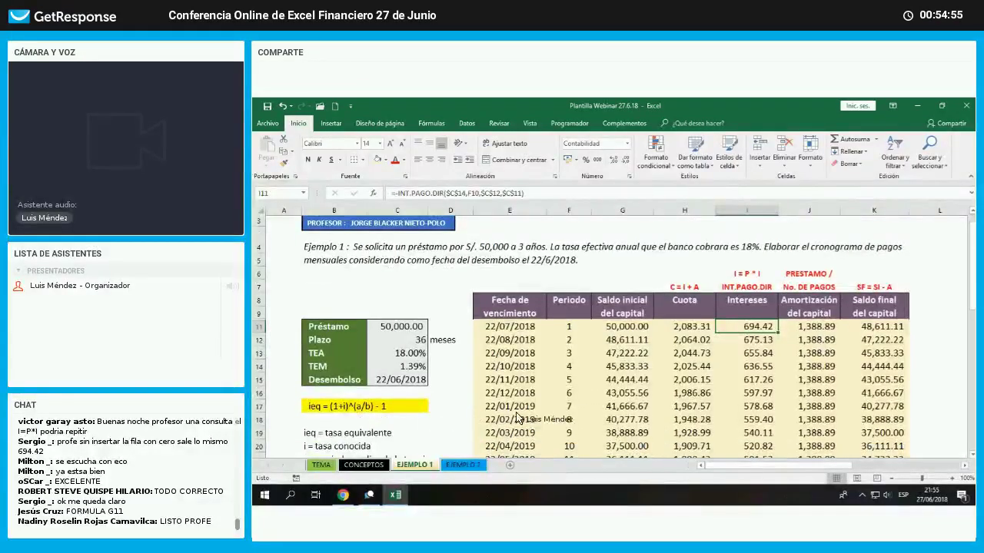
scroll(565, 425, "down", 1)
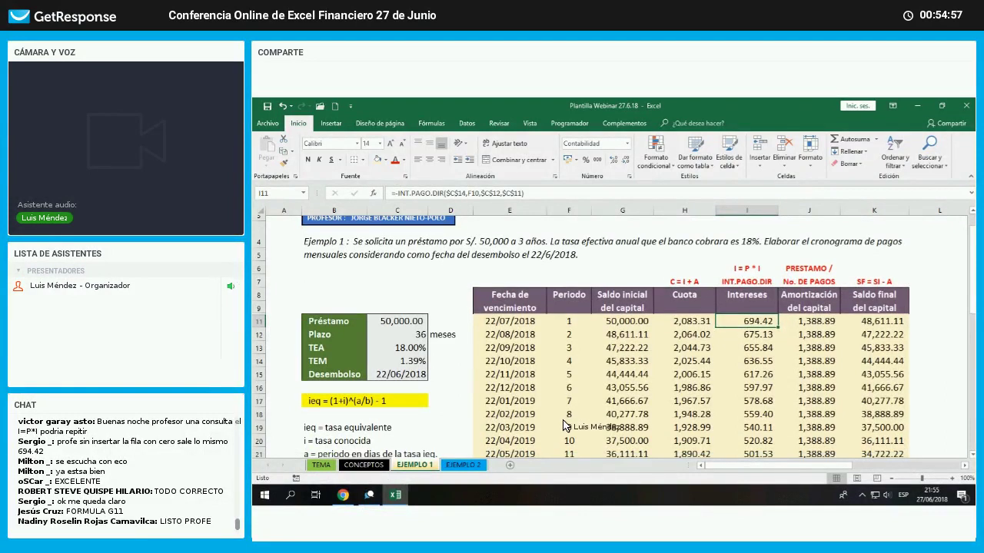
scroll(565, 425, "down", 4)
left_click(334, 395)
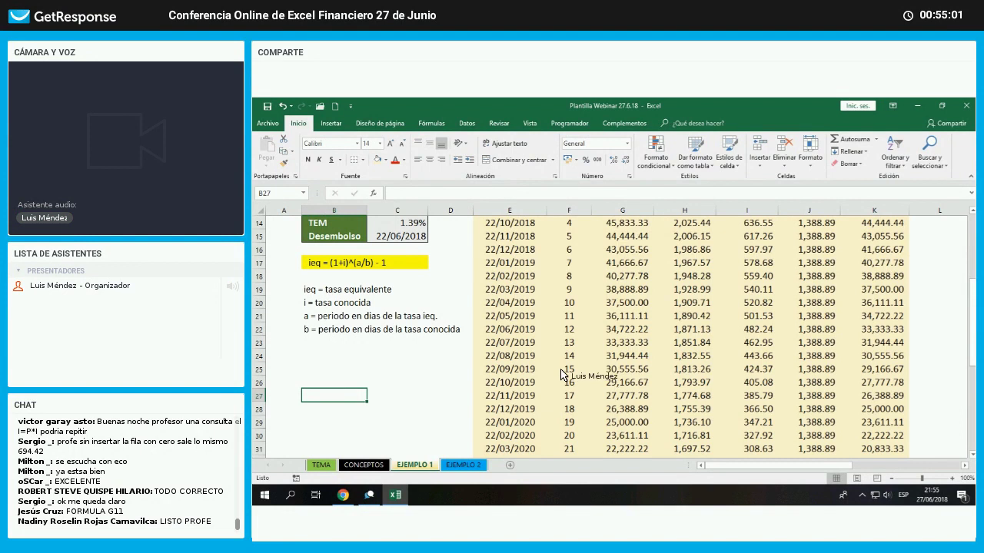
scroll(550, 323, "up", 4)
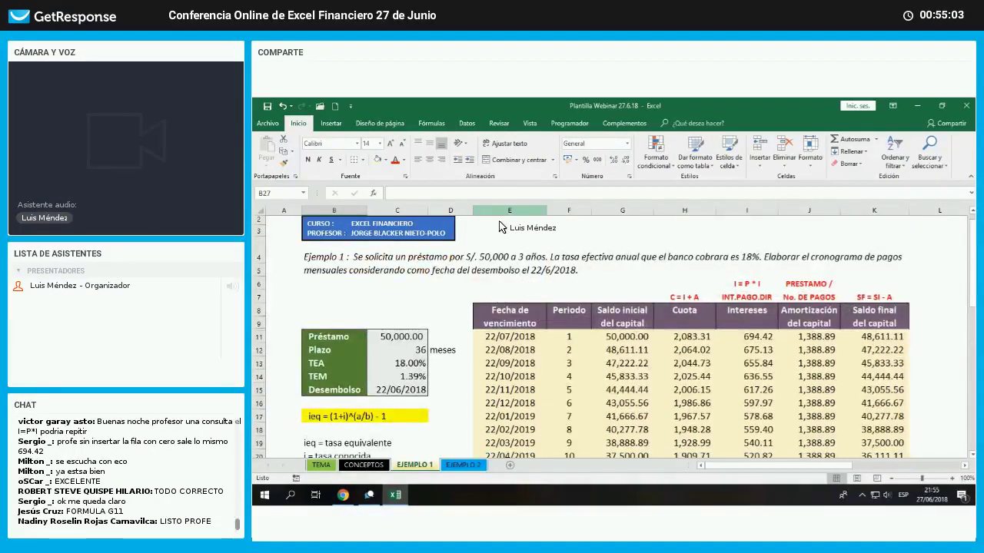
left_click_drag(500, 227, 903, 314)
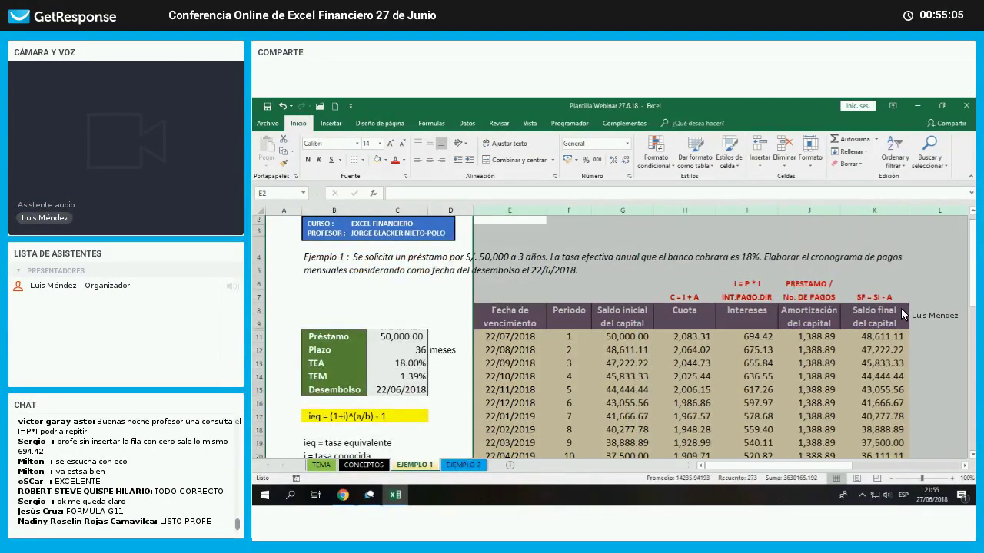
right_click(904, 313)
key("Escape")
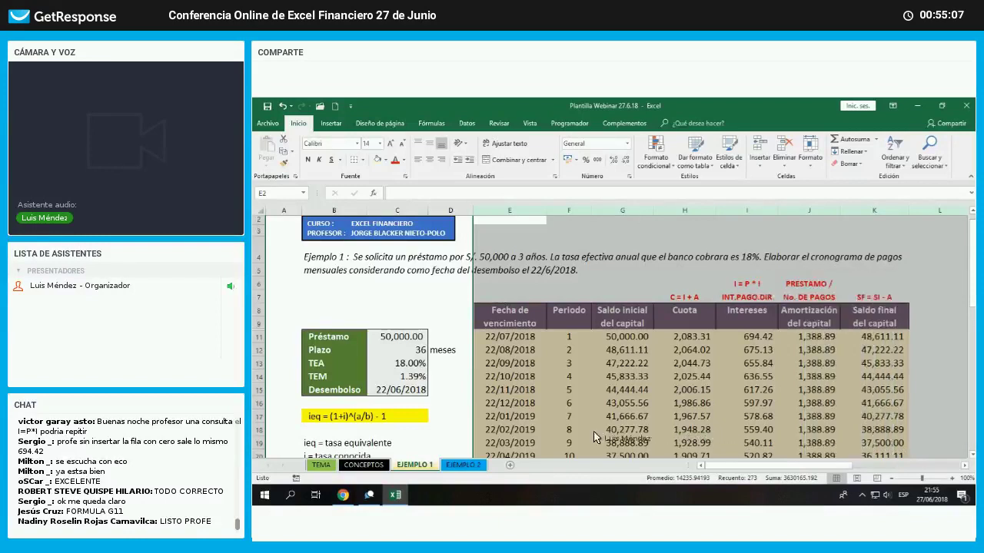
scroll(593, 437, "right", 4)
left_click(677, 429)
scroll(522, 431, "down", 1)
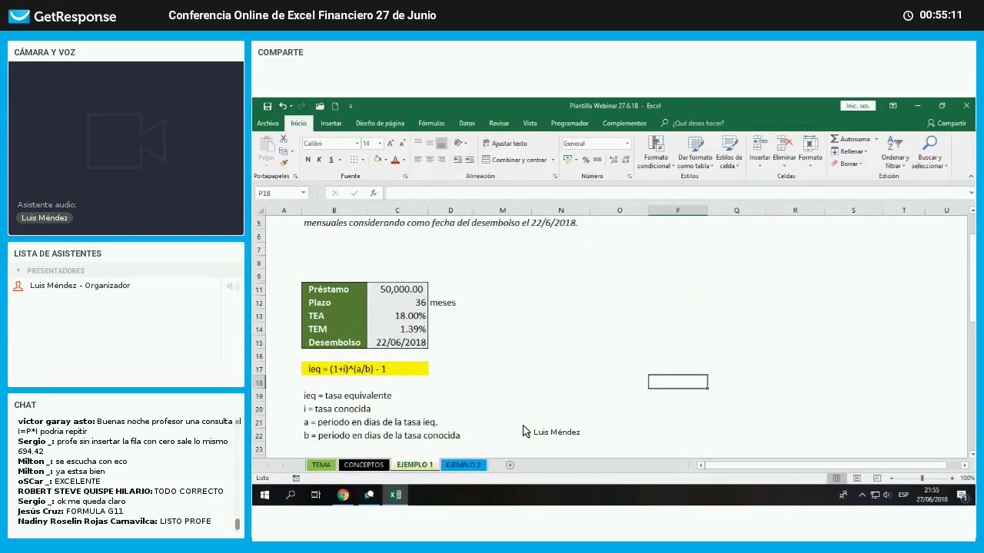
- Enter the label "Intereses de la cuota 18" in B24, below the equivalent-rate notes
scroll(516, 427, "down", 1)
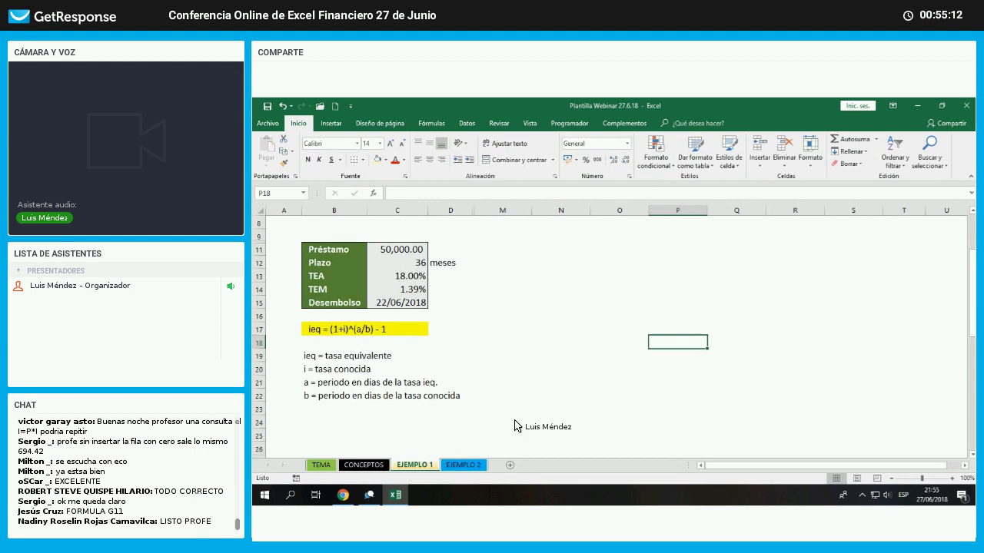
left_click(391, 427)
key("Left")
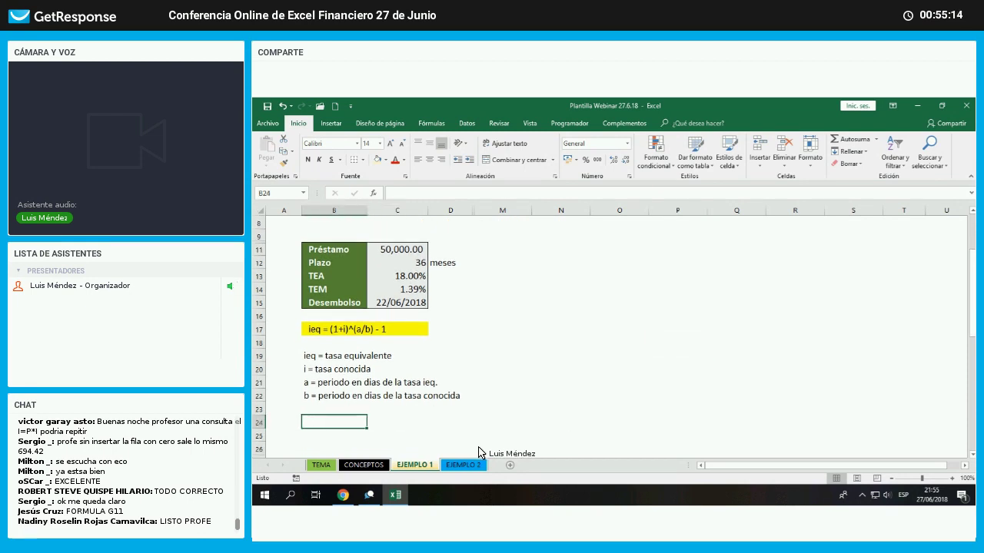
type("iNTERESES")
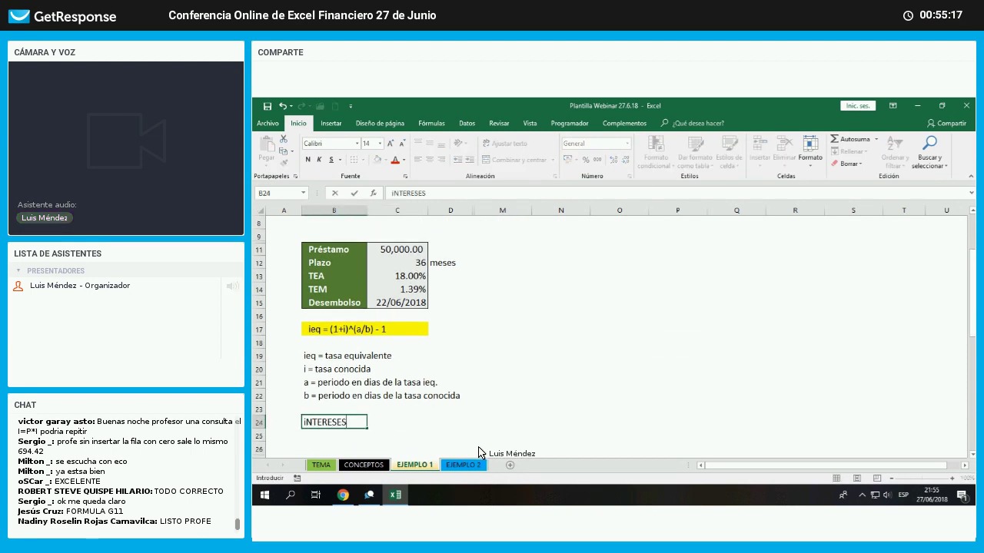
key("Escape")
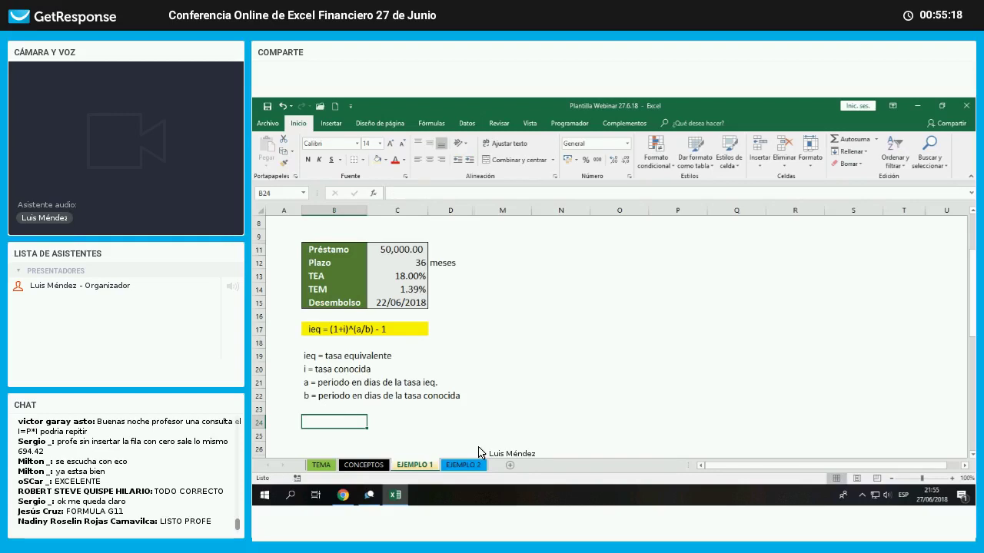
type("Intereses d")
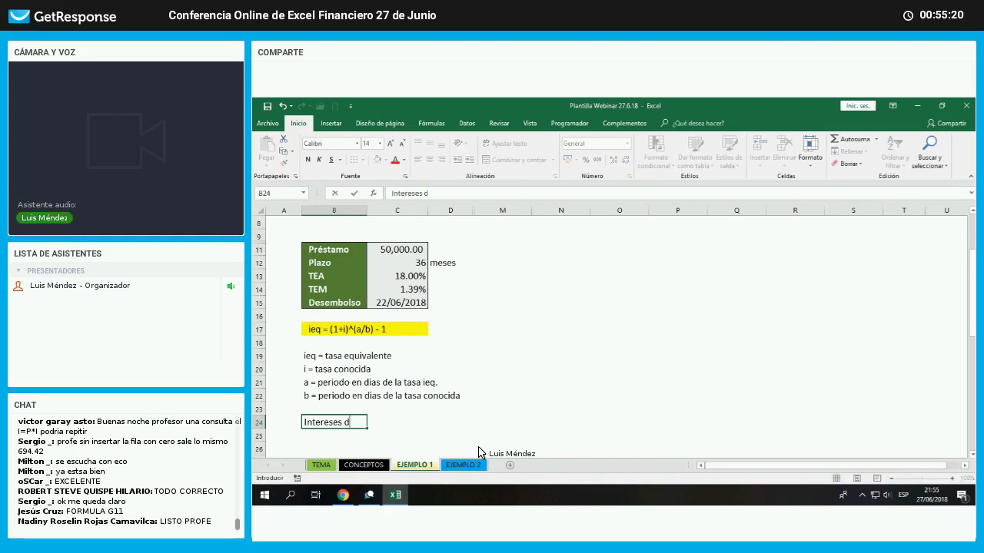
type("e la cuyo")
key("BackSpace")
key("BackSpace")
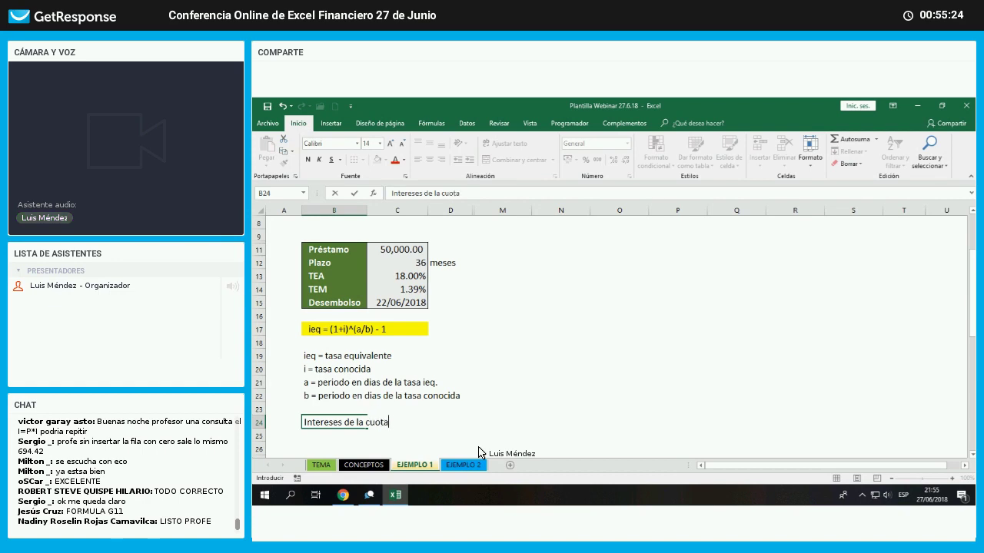
type("ota 18")
key("Return")
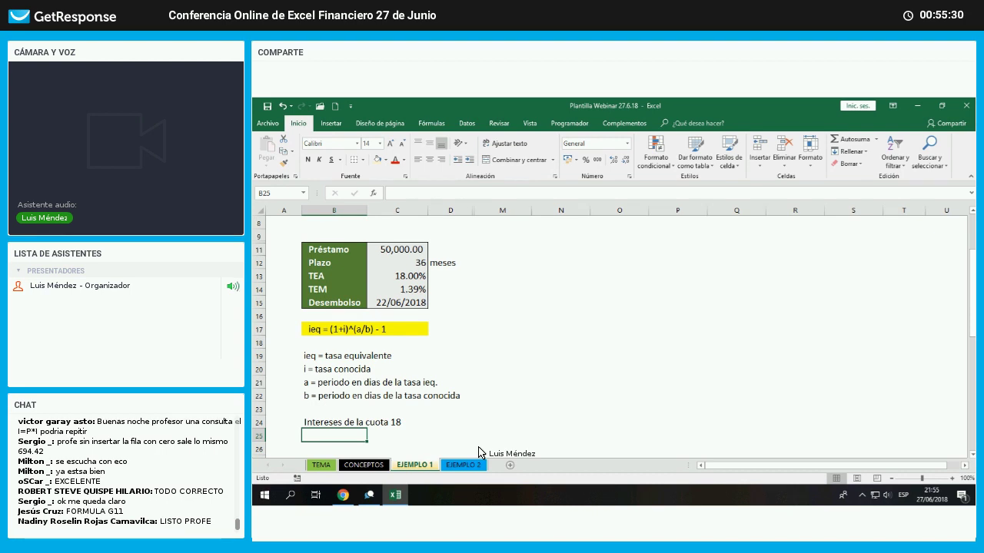
- Insert the financial function INT.PAGO.DIR in C25, below the Intereses de la cuota 18 label
key("Right")
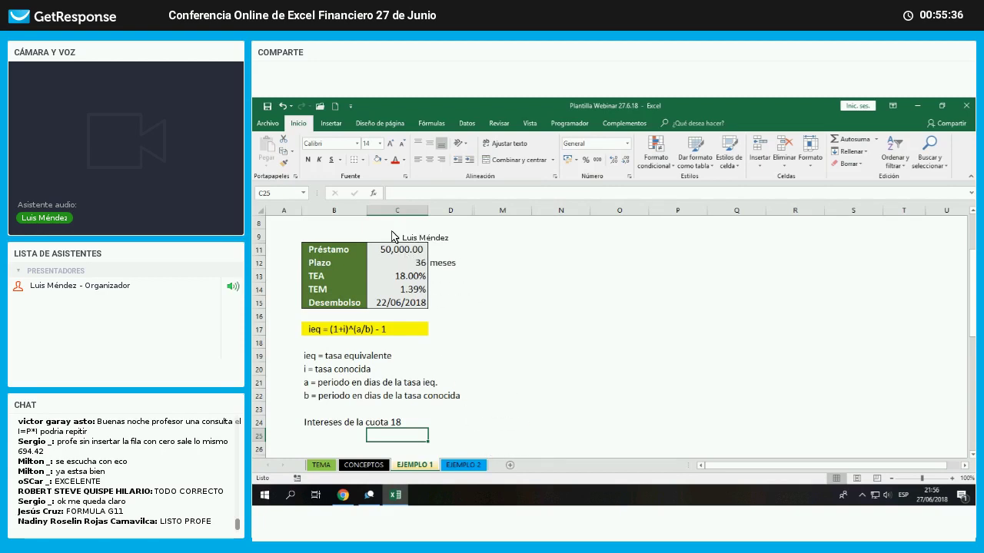
left_click(376, 196)
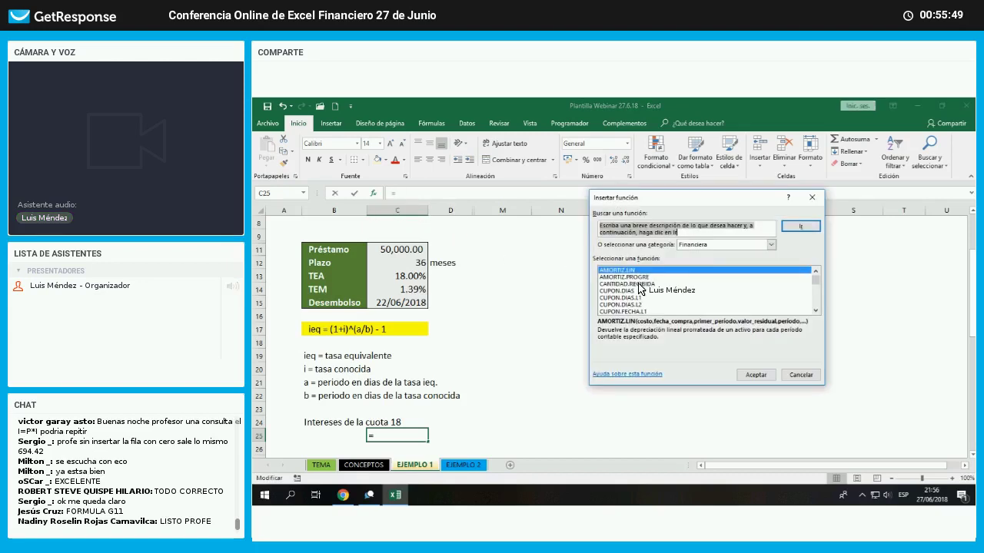
scroll(638, 288, "down", 5)
left_click(638, 283)
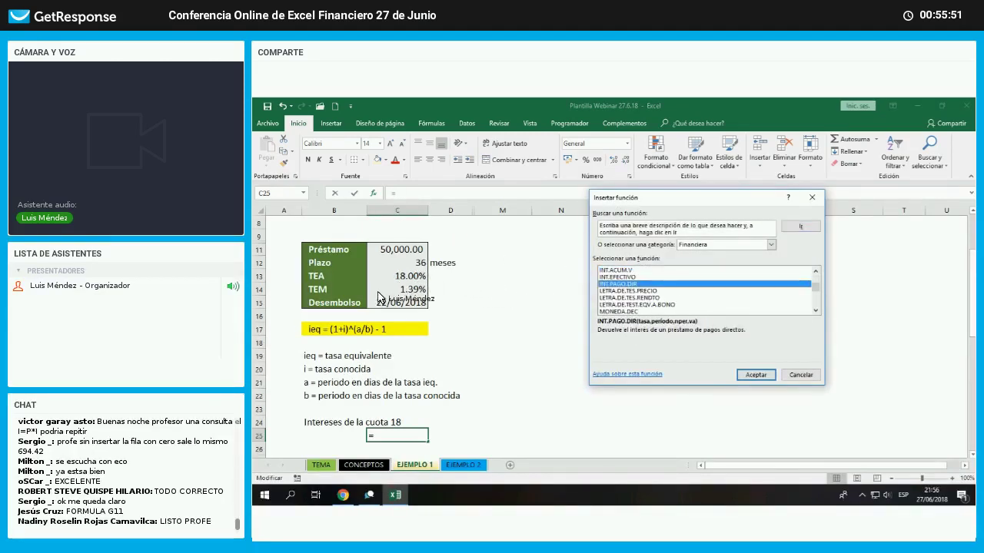
key("Return")
- Fill in the INT.PAGO.DIR arguments with rate C14, period 17, number of periods C12 and present value C11
left_click(414, 294)
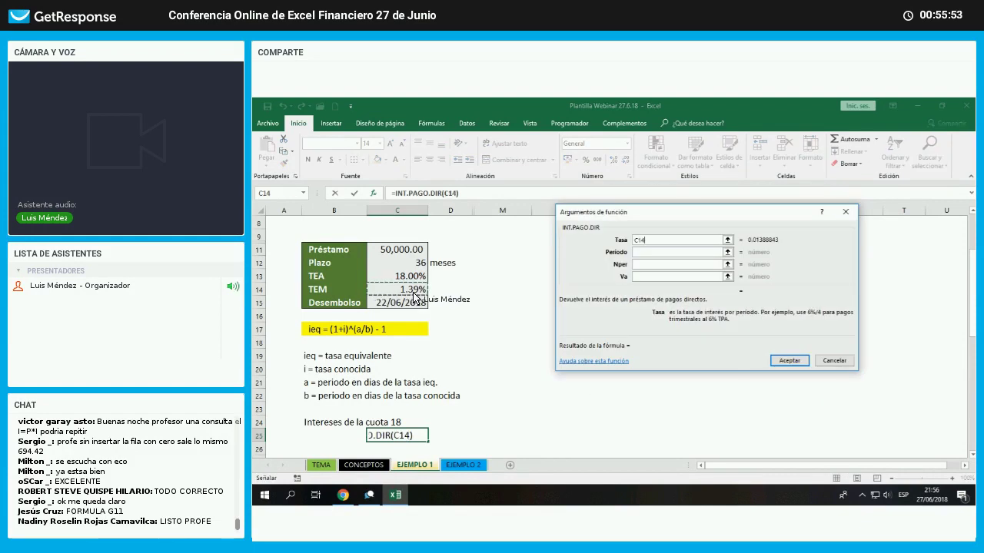
left_click(647, 253)
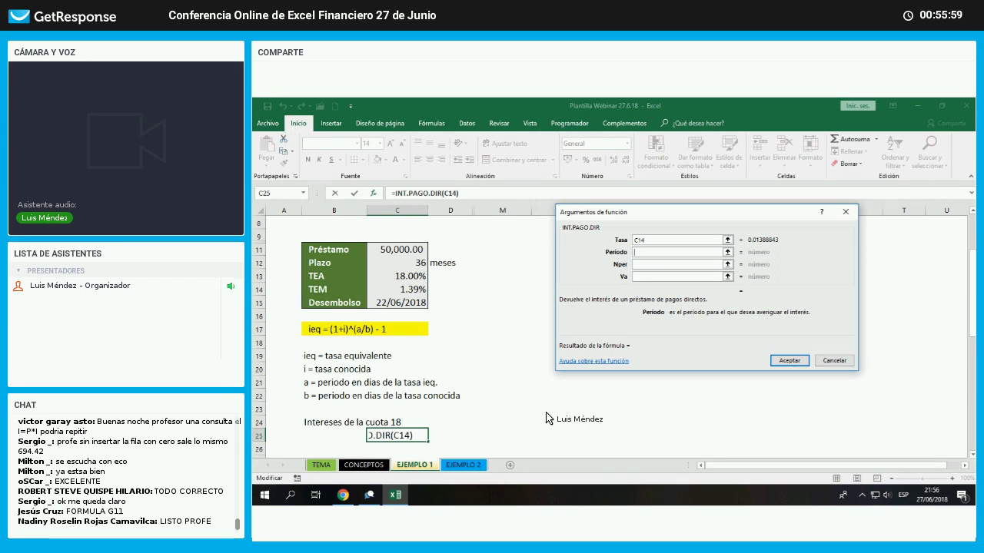
type("17")
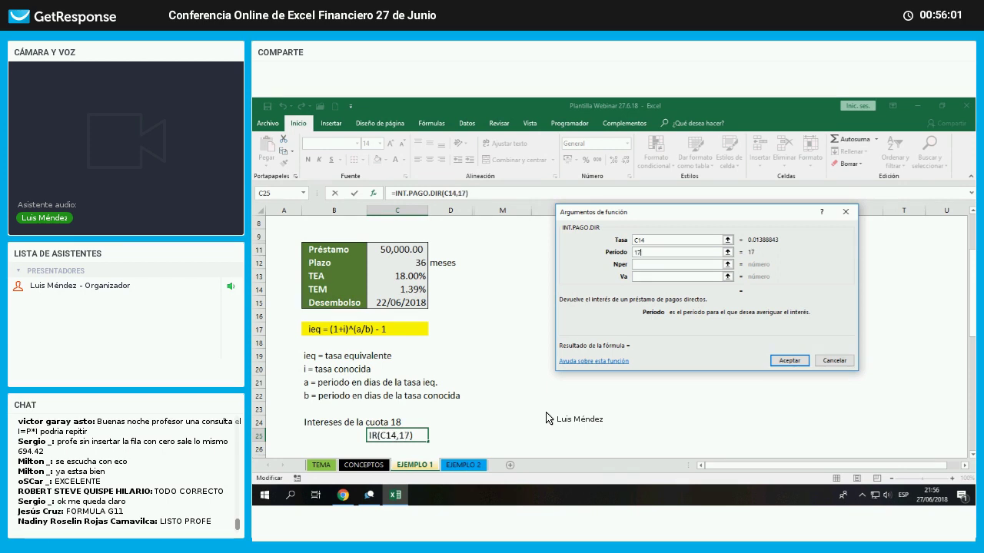
left_click(640, 264)
left_click(421, 263)
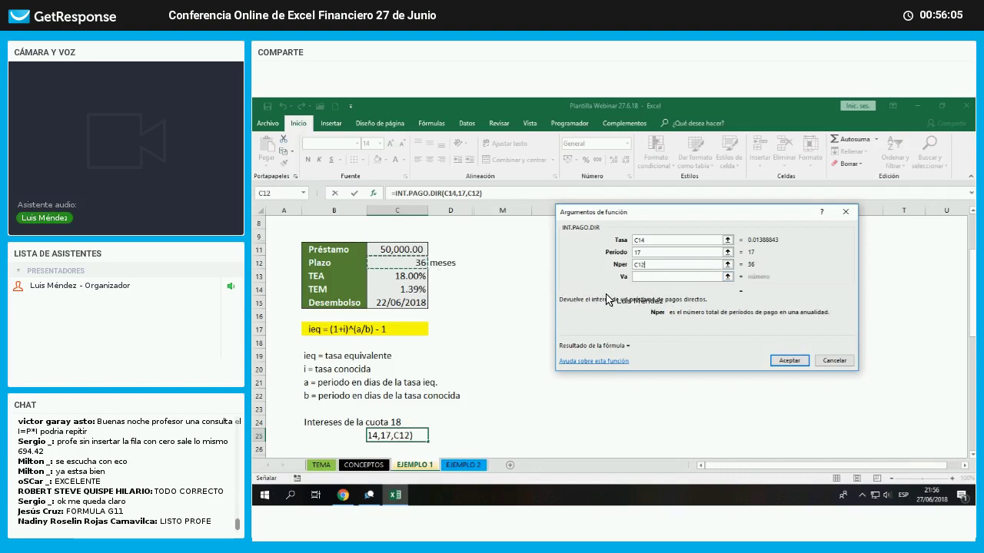
key("Tab")
left_click(407, 250)
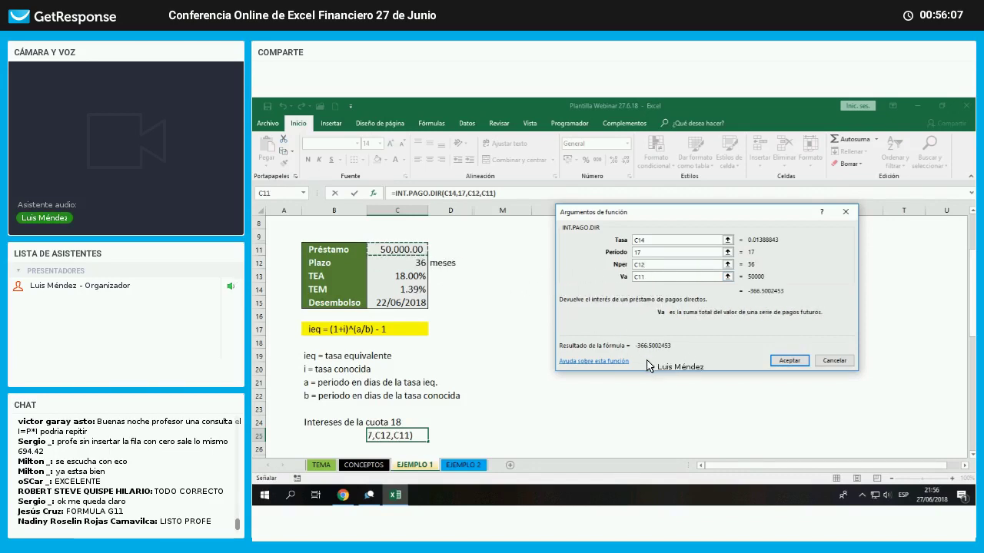
key("Return")
- Put a minus sign before INT.PAGO.DIR in C25 and apply the thousands-separator style with two decimals
key("F2")
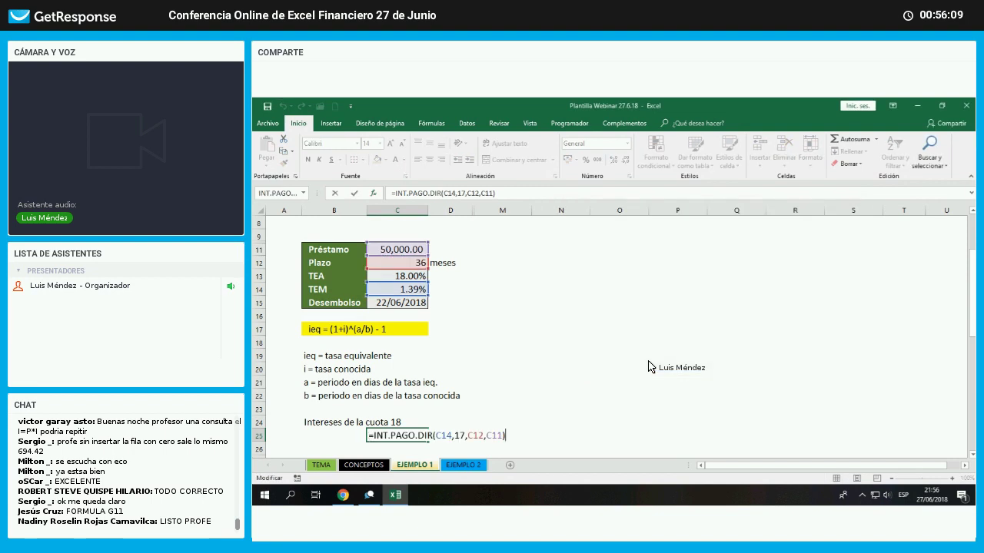
key("Return")
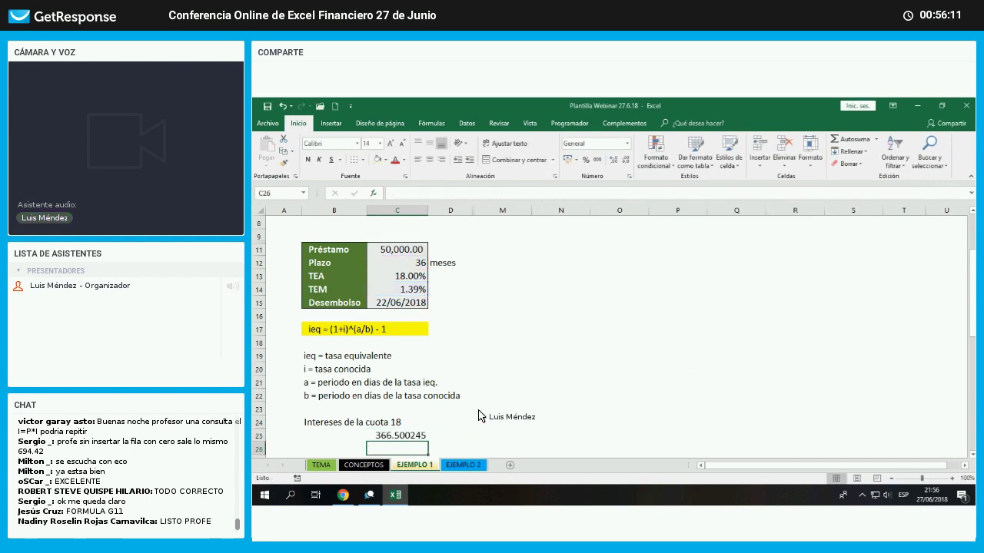
left_click(419, 435)
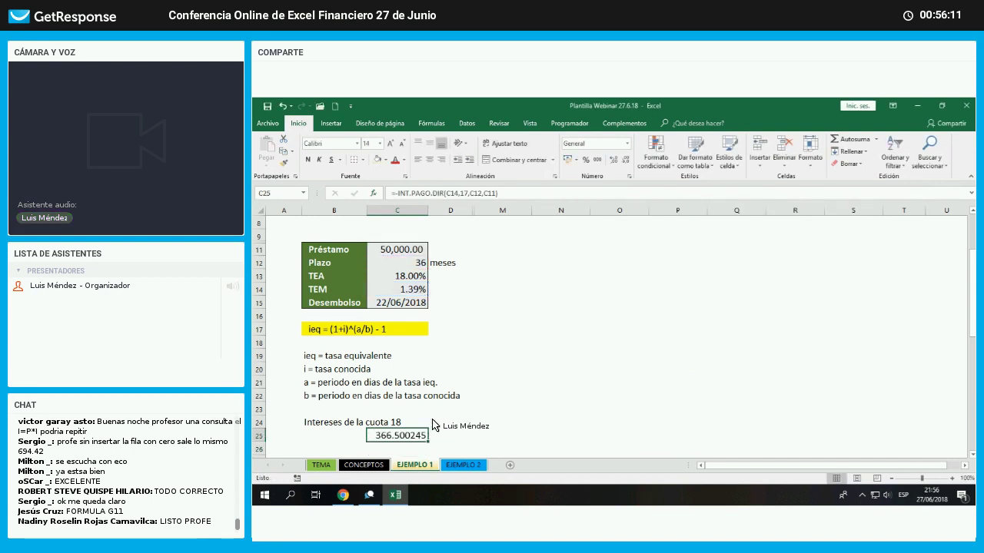
left_click(596, 159)
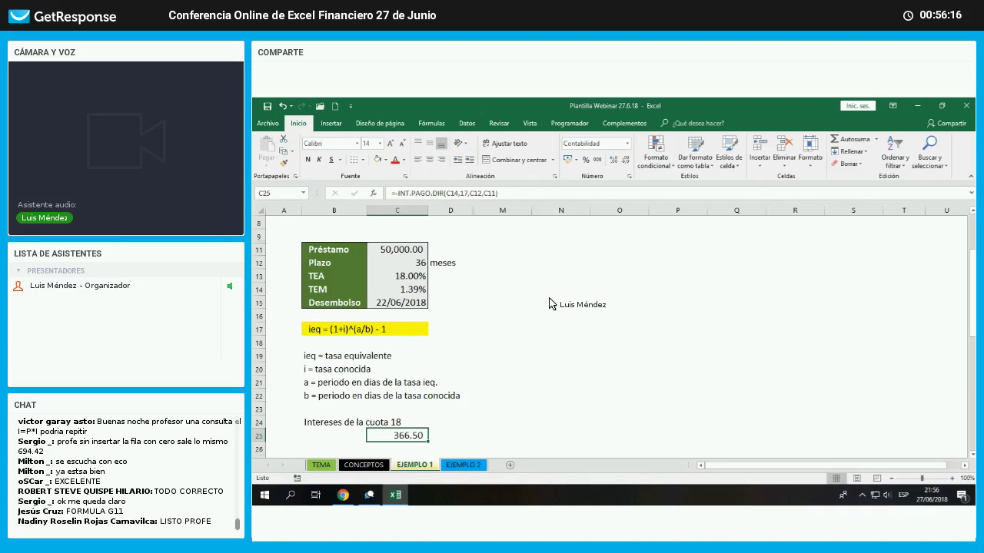
- Unhide the payment schedule's columns E to L
left_click_drag(452, 211, 830, 277)
right_click(813, 297)
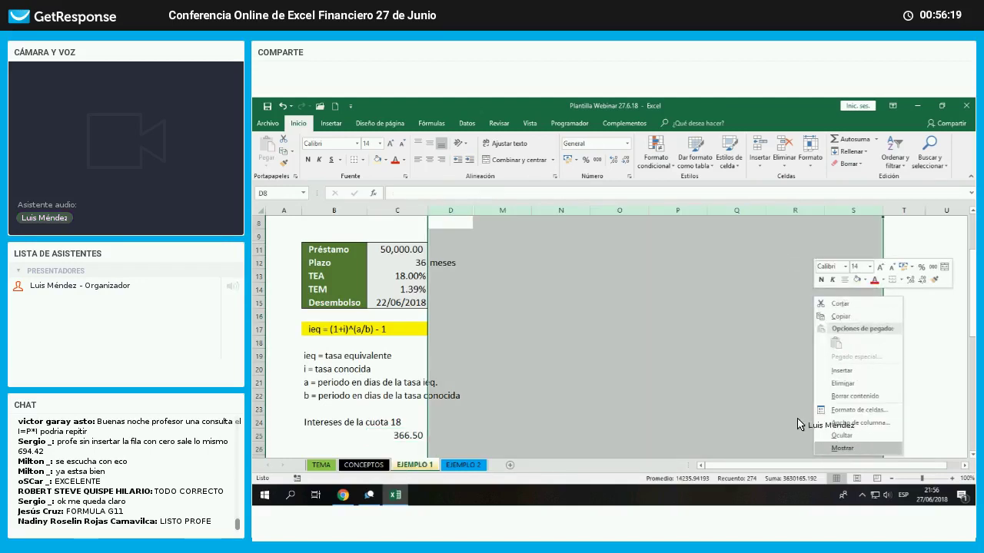
key("Return")
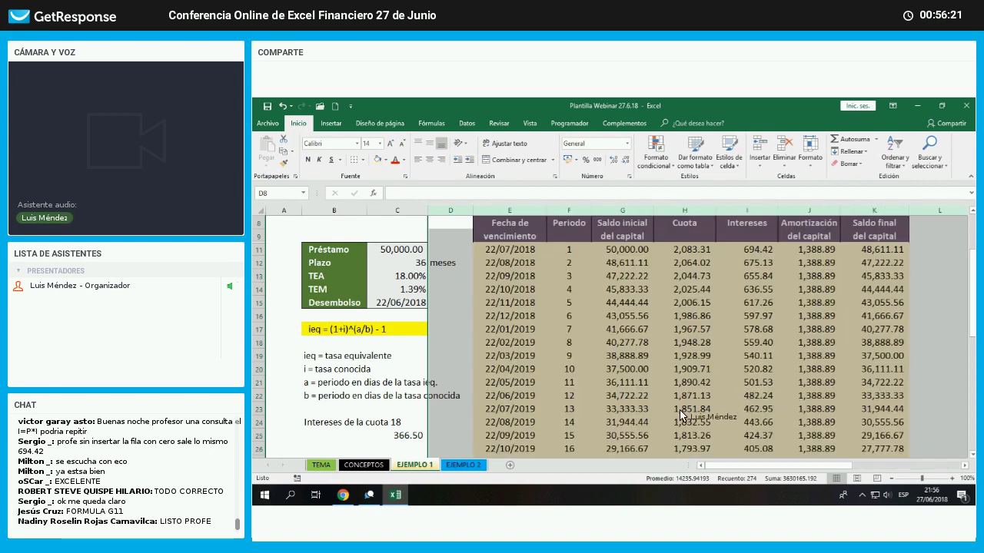
- Compare the interest calculated in C25 with the schedule's Intereses value for period 18 in I28
left_click(746, 395)
scroll(649, 408, "down", 1)
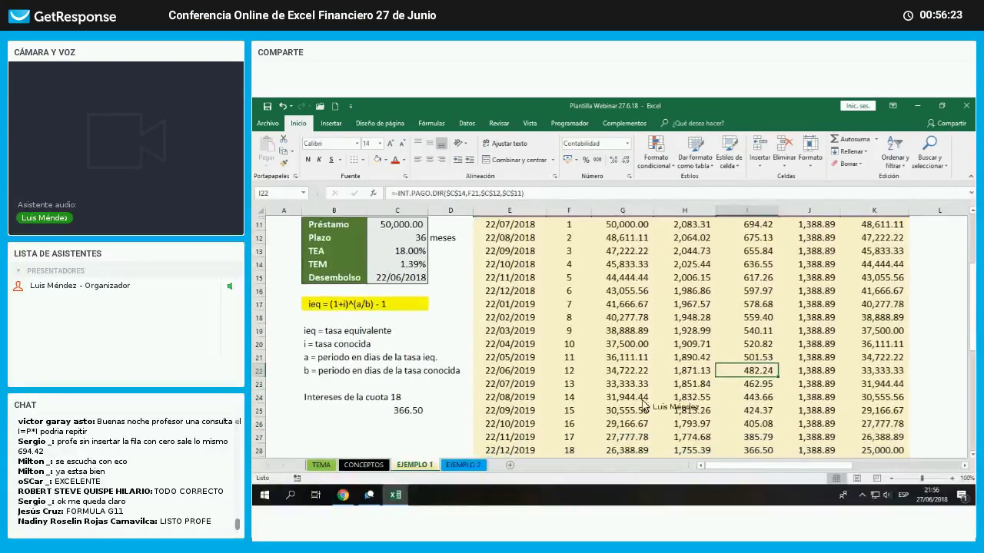
scroll(757, 404, "down", 1)
left_click(759, 407)
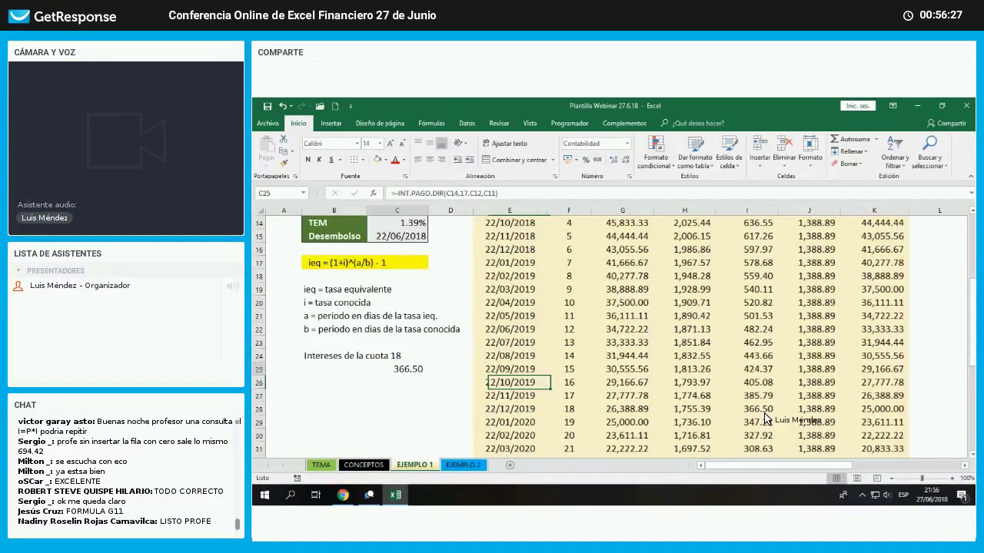
left_click(764, 413)
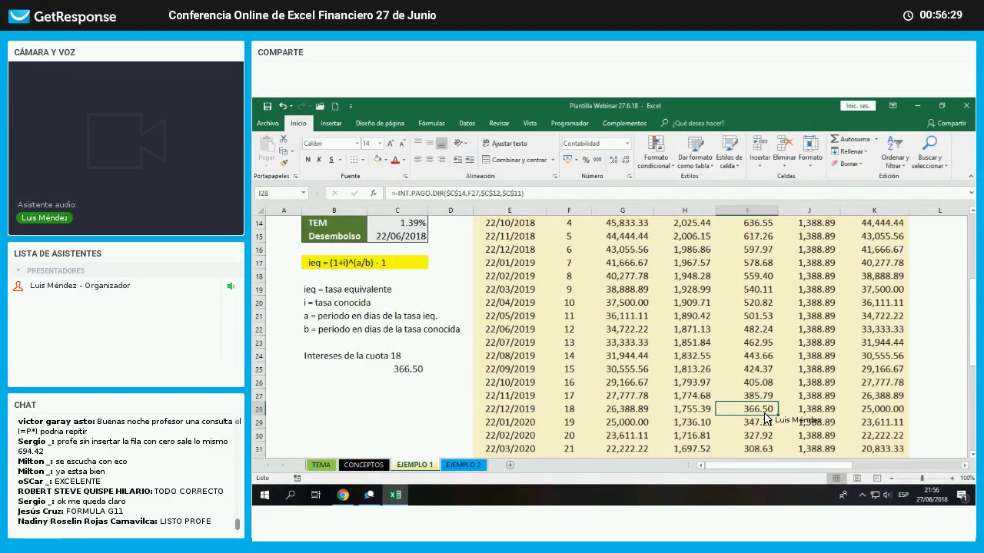
left_click(768, 423)
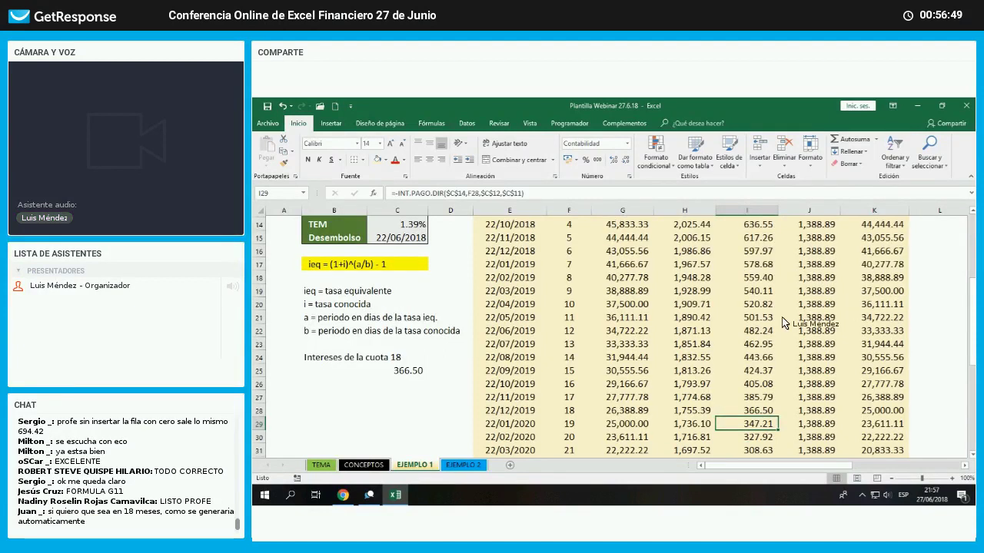
scroll(747, 292, "up", 4)
left_click(747, 275)
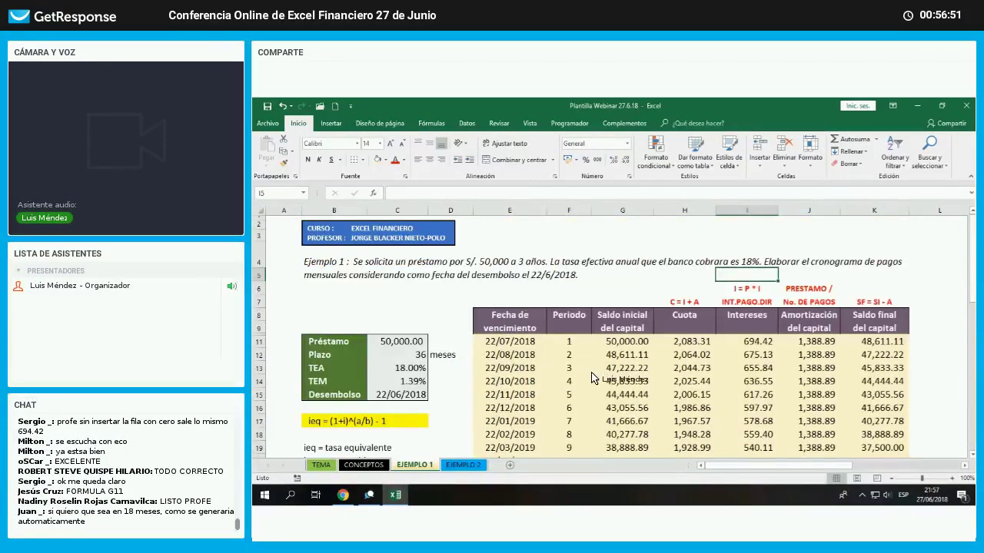
scroll(624, 390, "down", 1)
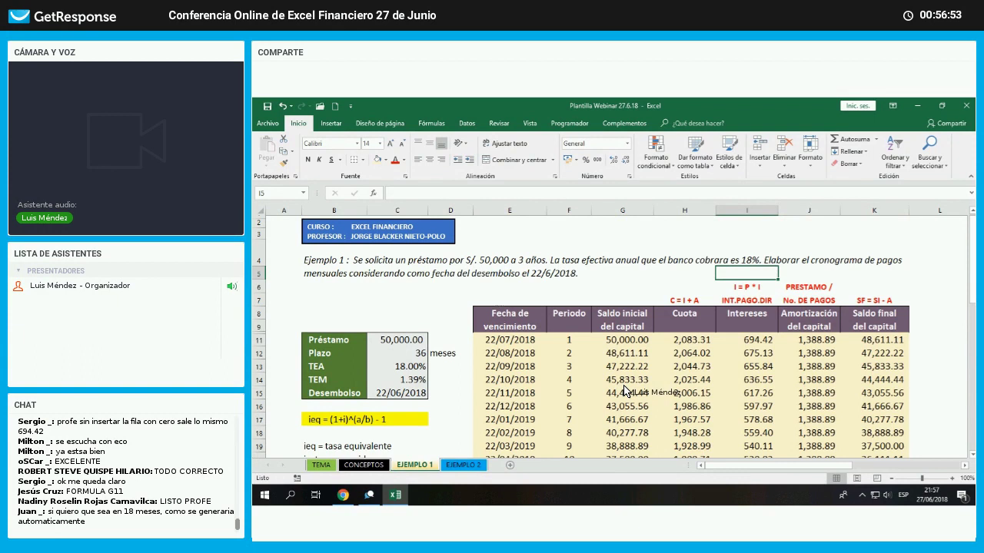
scroll(624, 391, "down", 5)
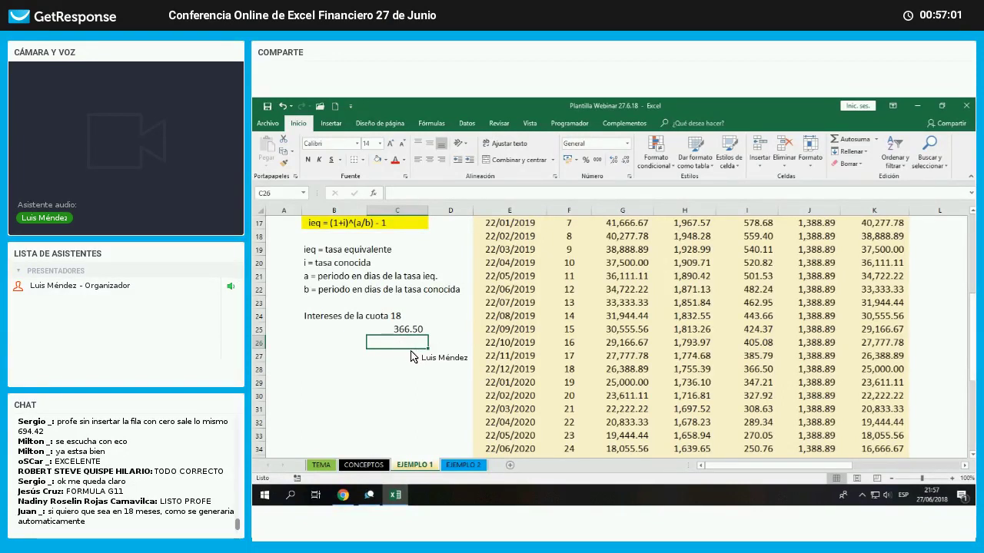
- Calculate installment 18's interest in C27 as its initial balance times the TEM, with the formula +G28*C14
left_click(621, 369)
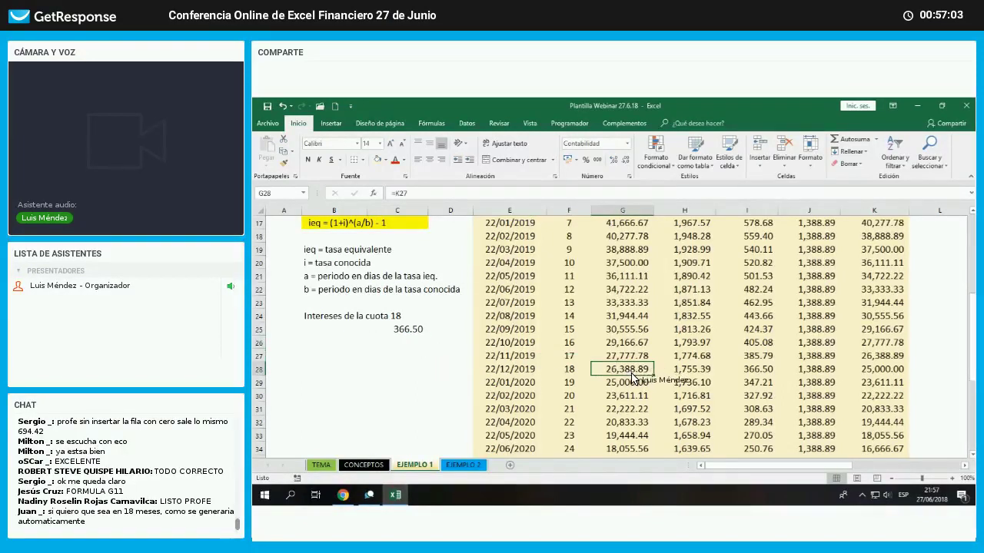
left_click(412, 359)
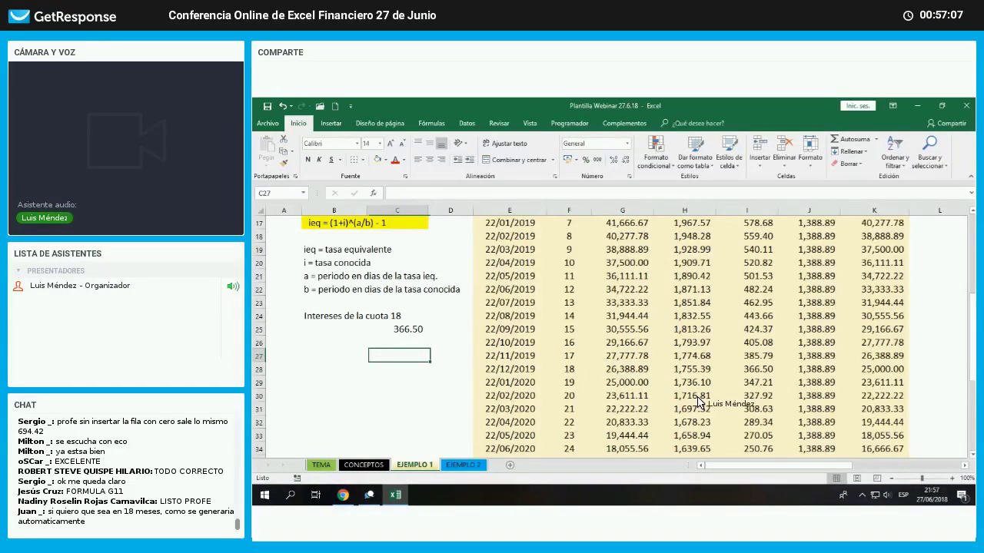
type("+")
key("Down")
key("Right")
key("Right")
key("Right")
key("Right")
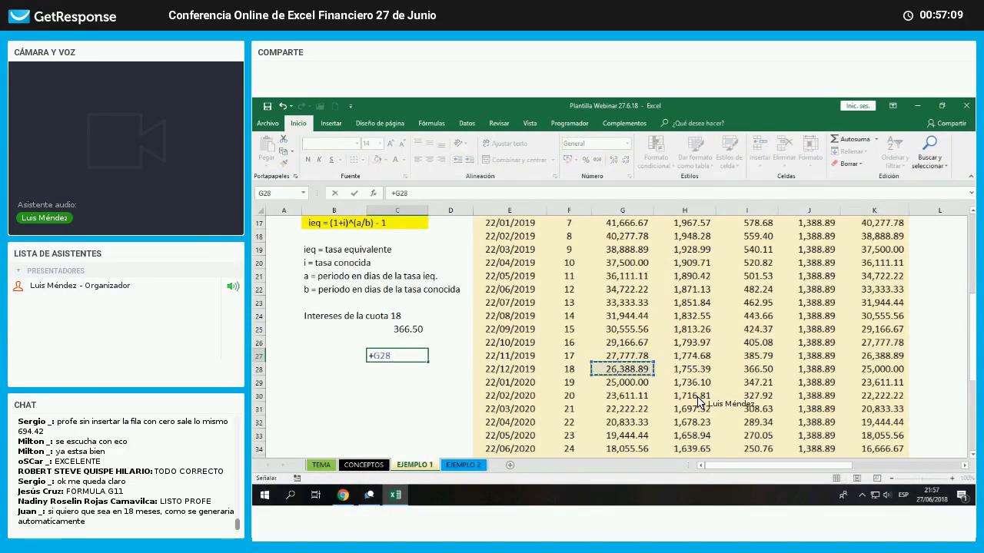
type("*")
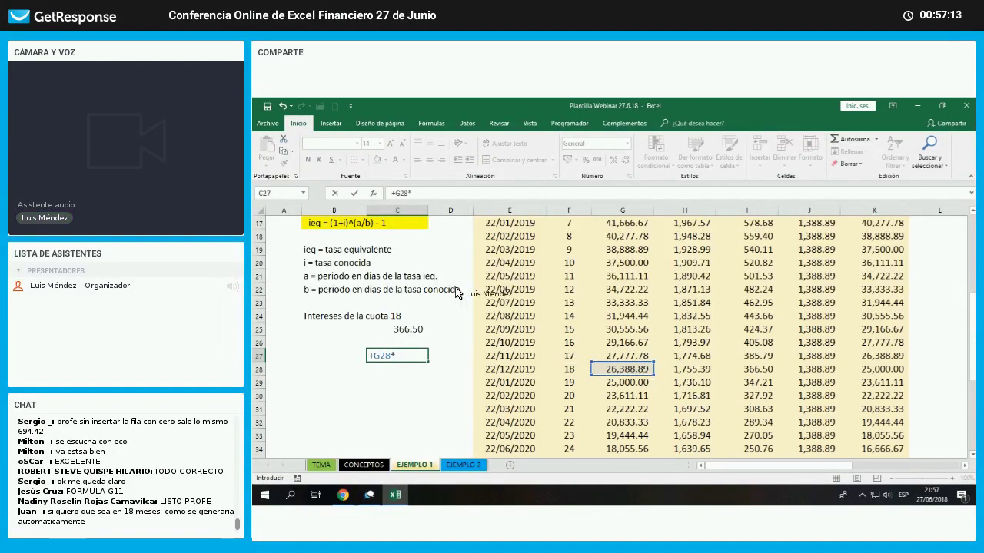
scroll(427, 276, "up", 1)
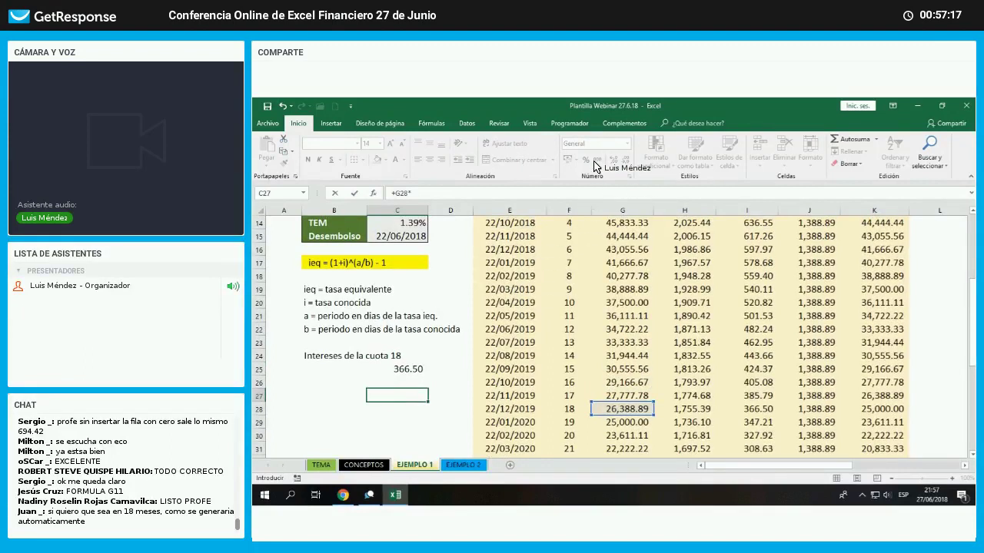
scroll(597, 166, "up", 1)
left_click(397, 263)
key("Return")
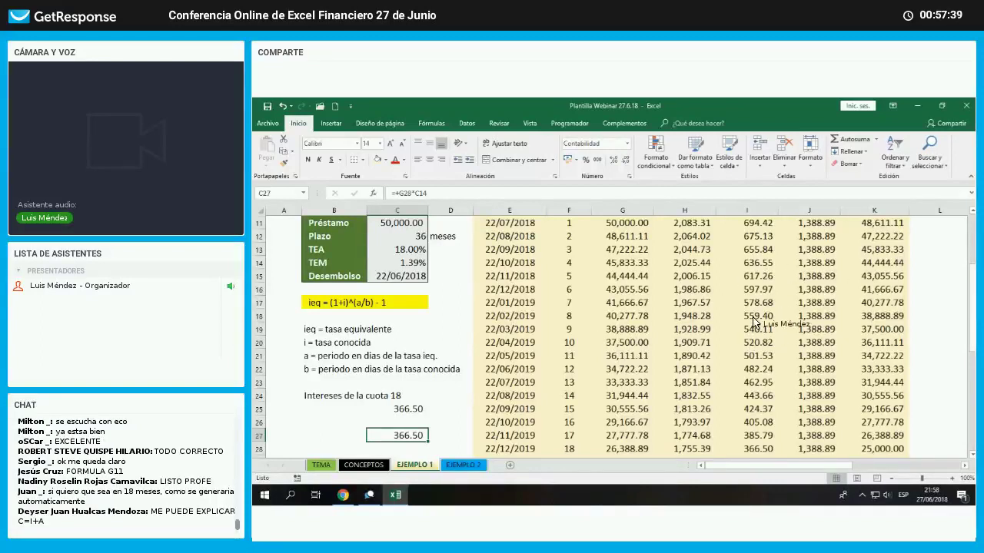
scroll(761, 298, "up", 2)
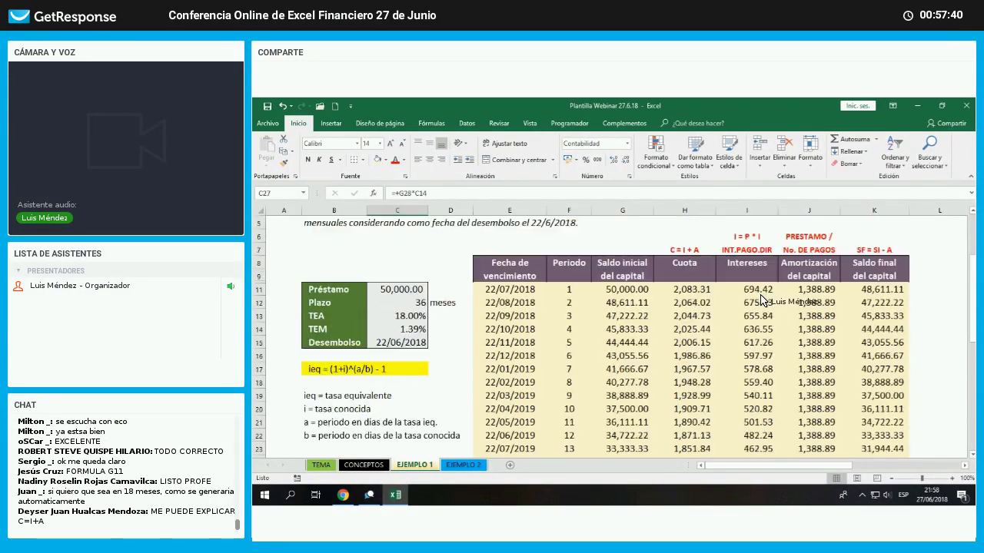
- Review the parts of the interest formula: initial balance in G11, TEM in C14, the Intereses column and the note in I6
scroll(761, 323, "up", 3)
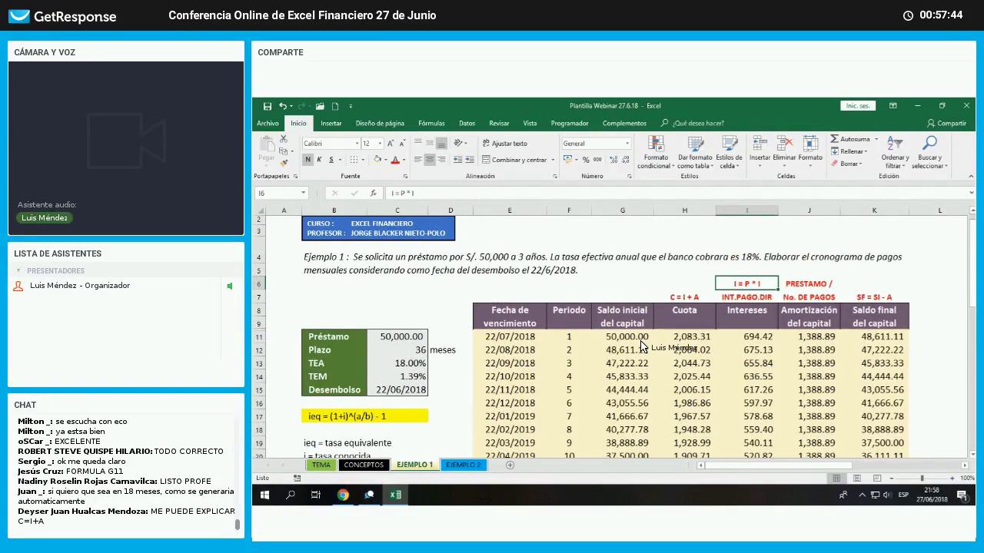
left_click(642, 340)
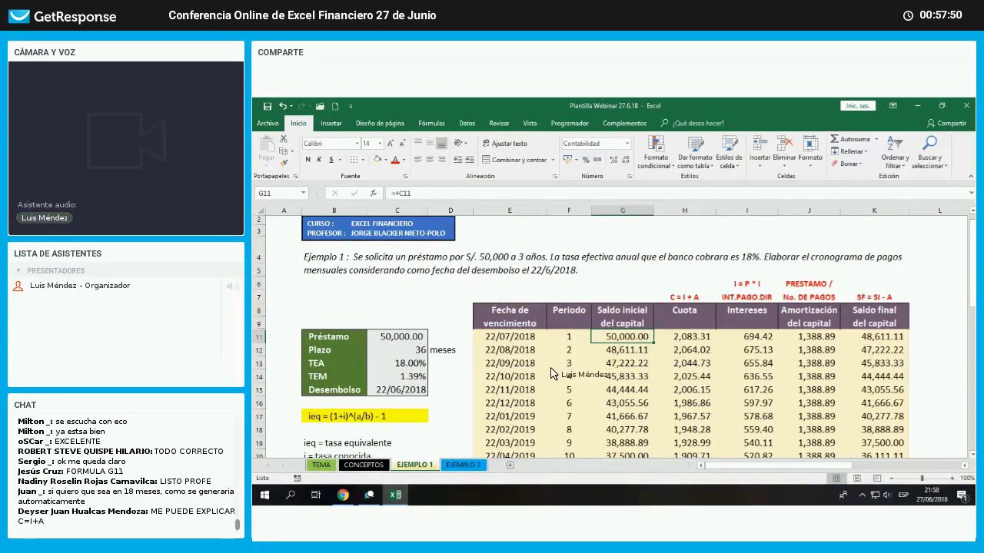
left_click(419, 379)
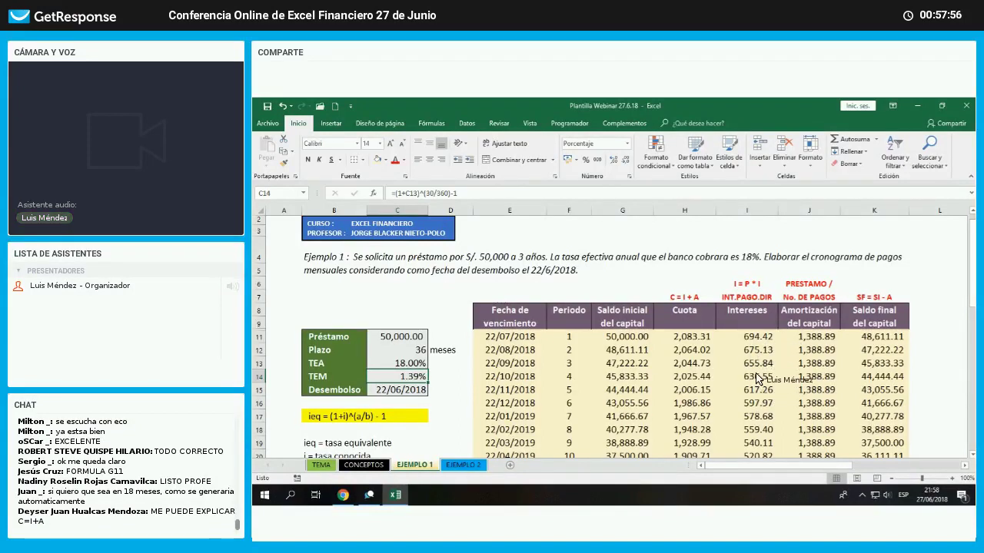
left_click_drag(757, 337, 758, 416)
left_click(746, 284)
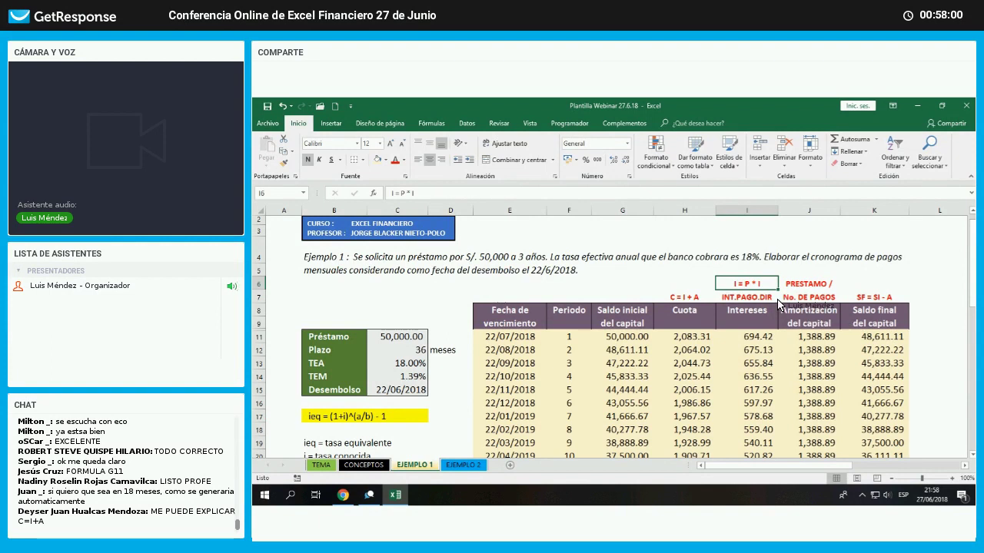
- Clear the Intereses values for all 36 periods in I11:I46
scroll(765, 385, "down", 1)
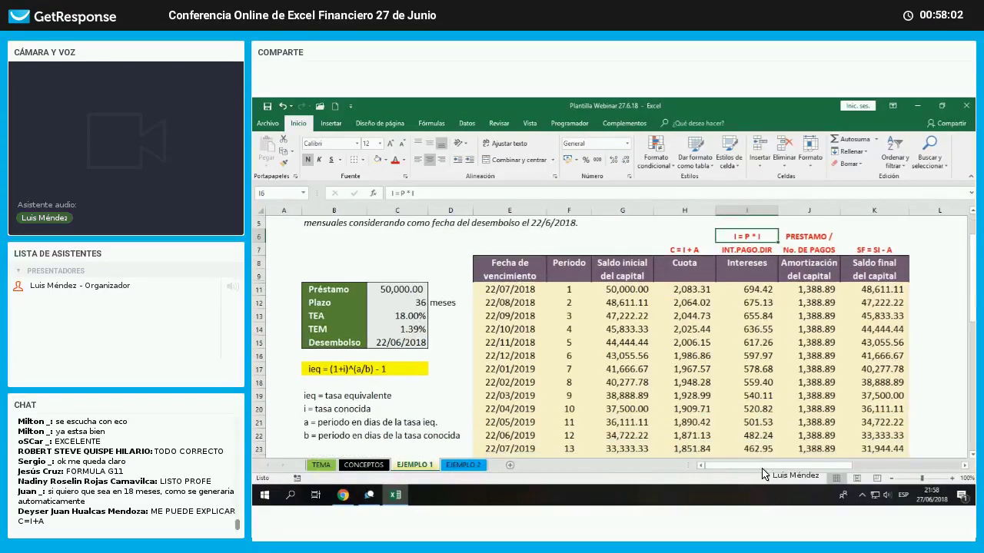
left_click_drag(746, 289, 746, 409)
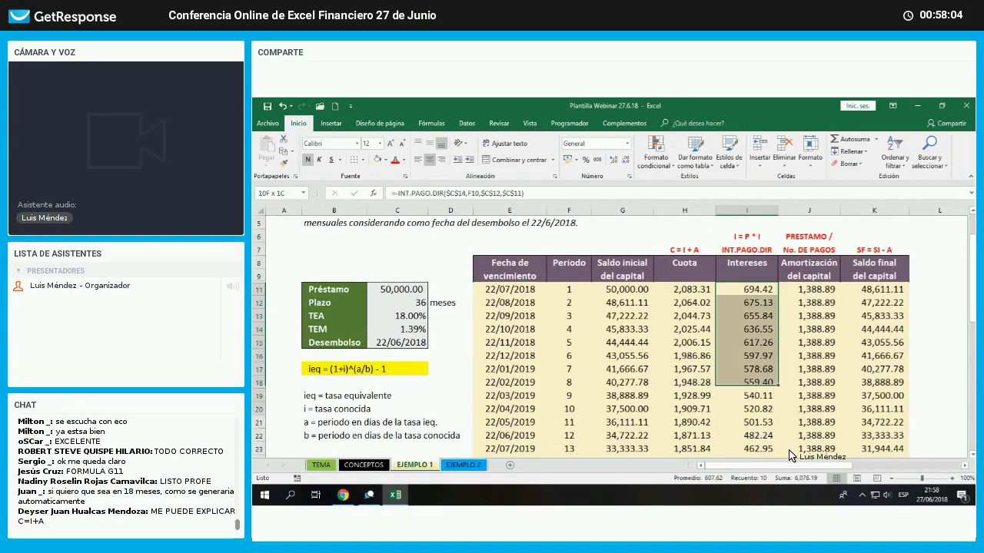
left_click_drag(792, 455, 974, 451)
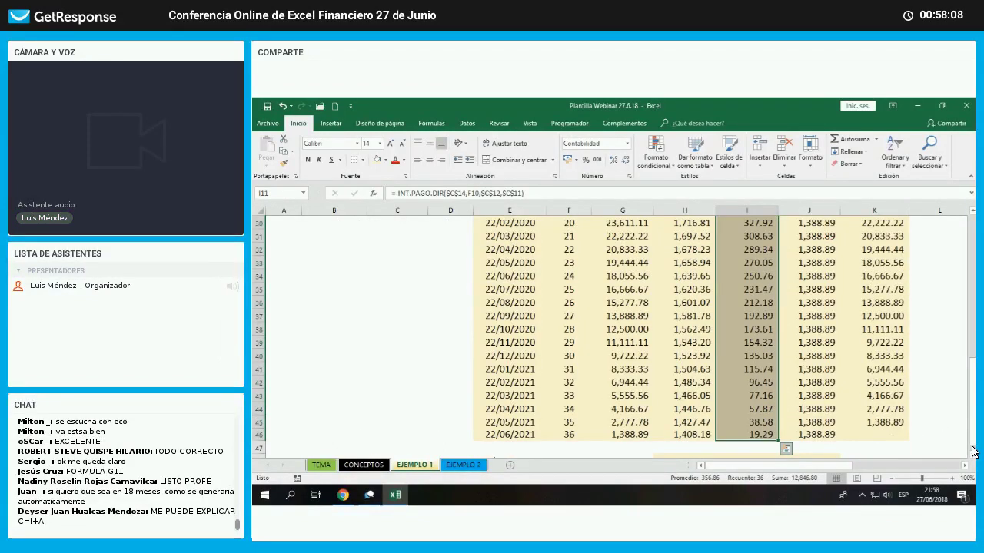
key("Delete")
- Calculate period 1's interest in I11 as initial balance times the fixed TEM, with the formula +G11*$C$14
type("+")
key("Left")
key("Left")
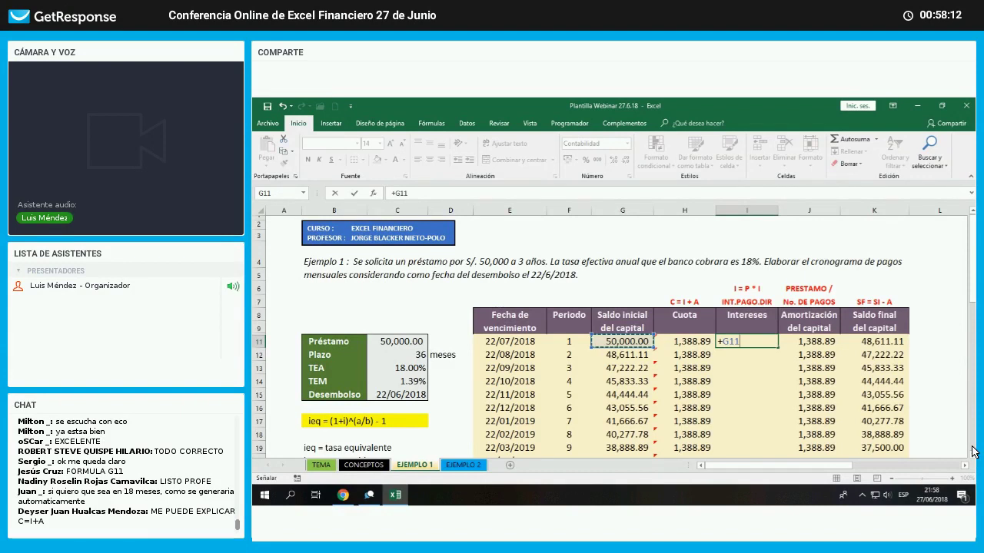
type("*")
key("Left")
key("Left")
key("Left")
key("Left")
key("Left")
key("Left")
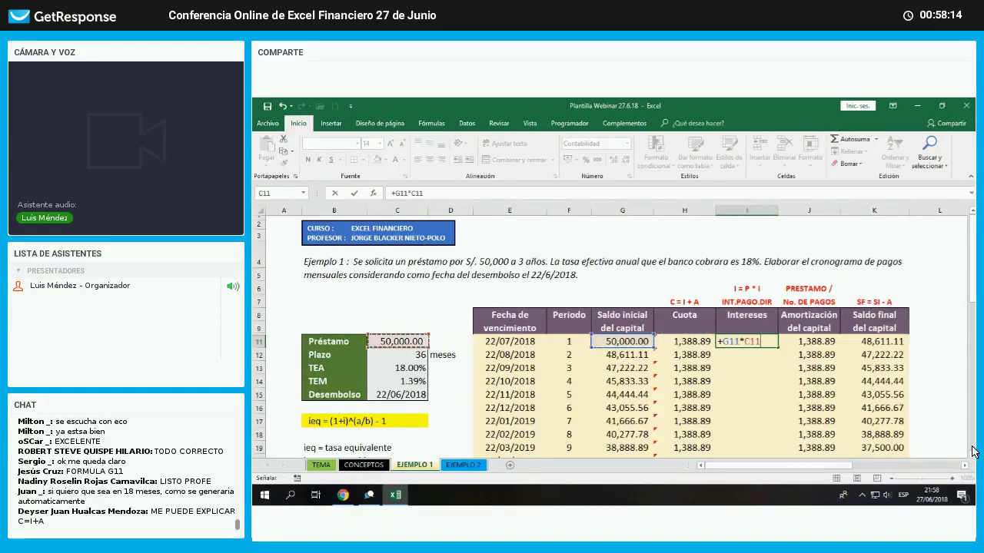
key("Down")
key("Down")
key("Down")
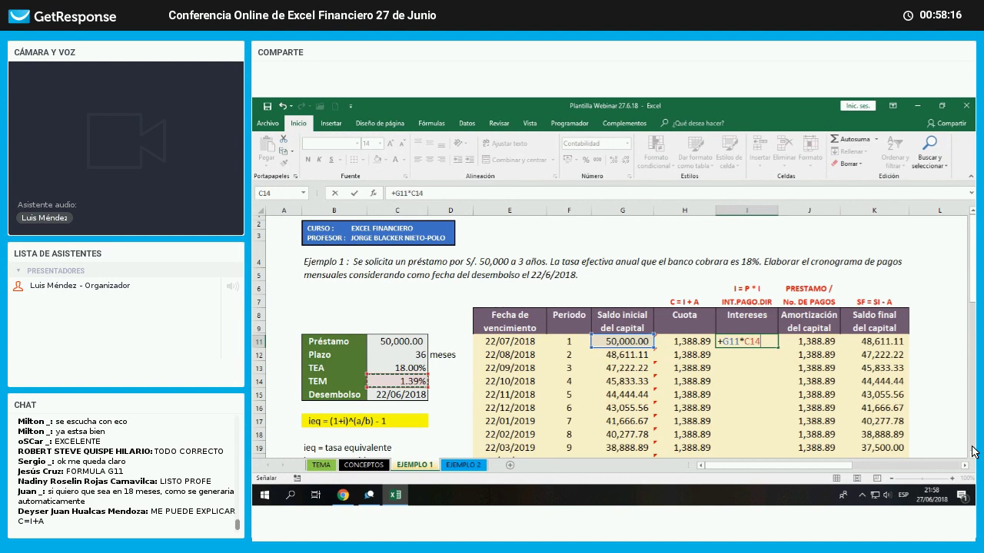
key("F4")
key("Return")
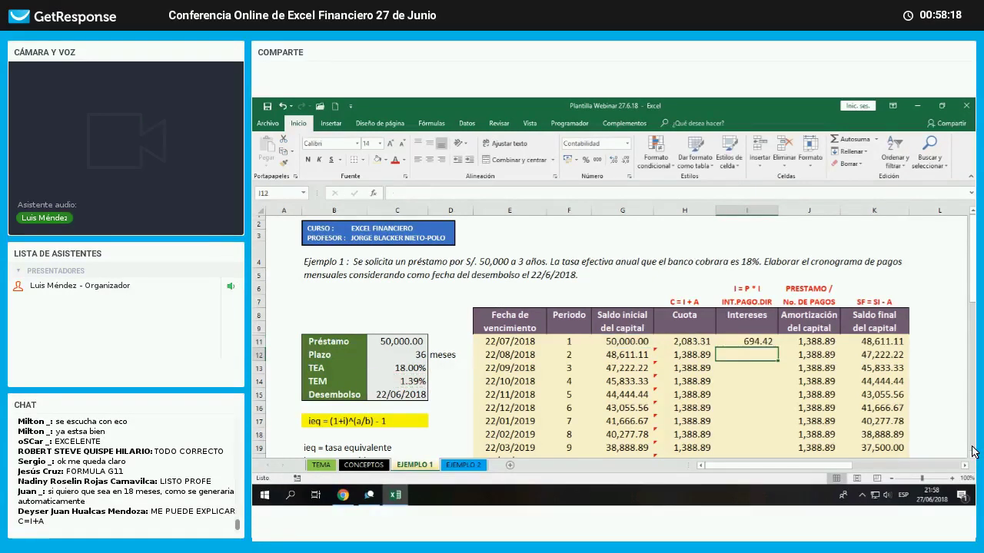
- Fill the I11 interest formula down through period 36 and check the totals in row 48
left_click(771, 343)
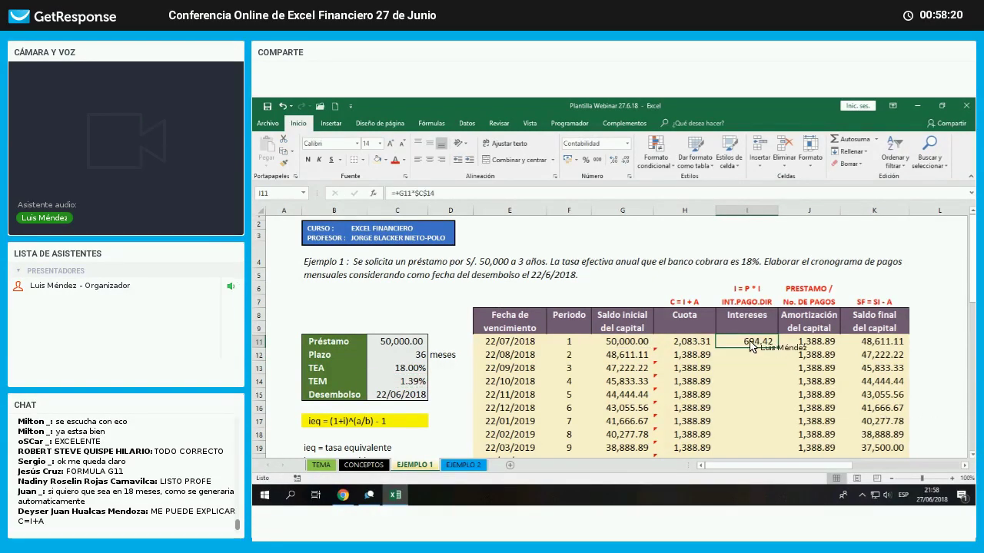
double_click(779, 346)
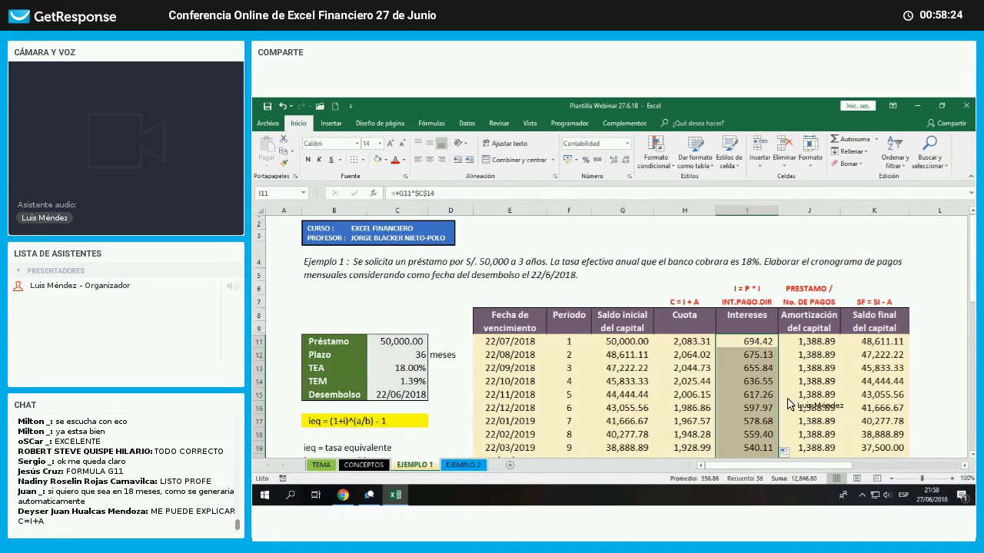
scroll(765, 392, "down", 5)
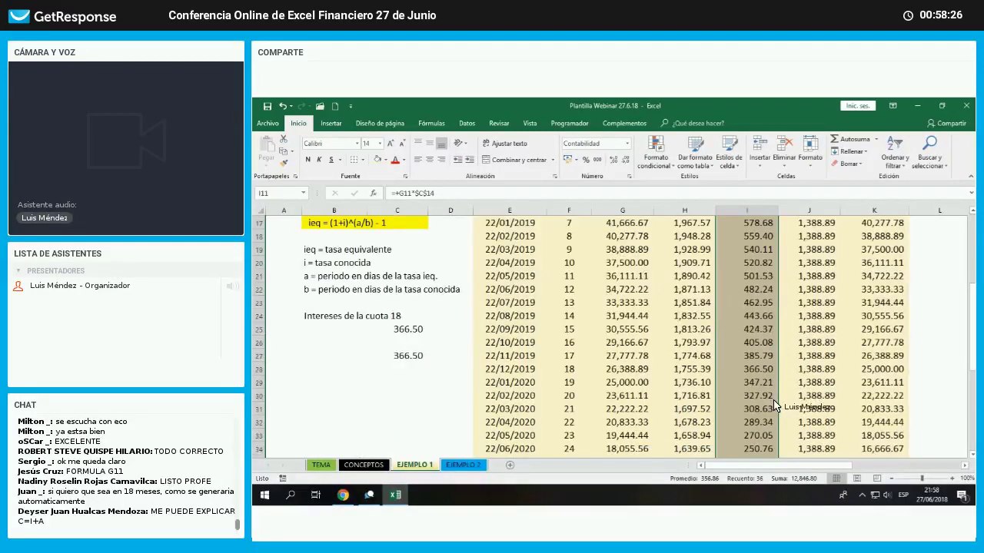
scroll(775, 406, "down", 6)
left_click(784, 419)
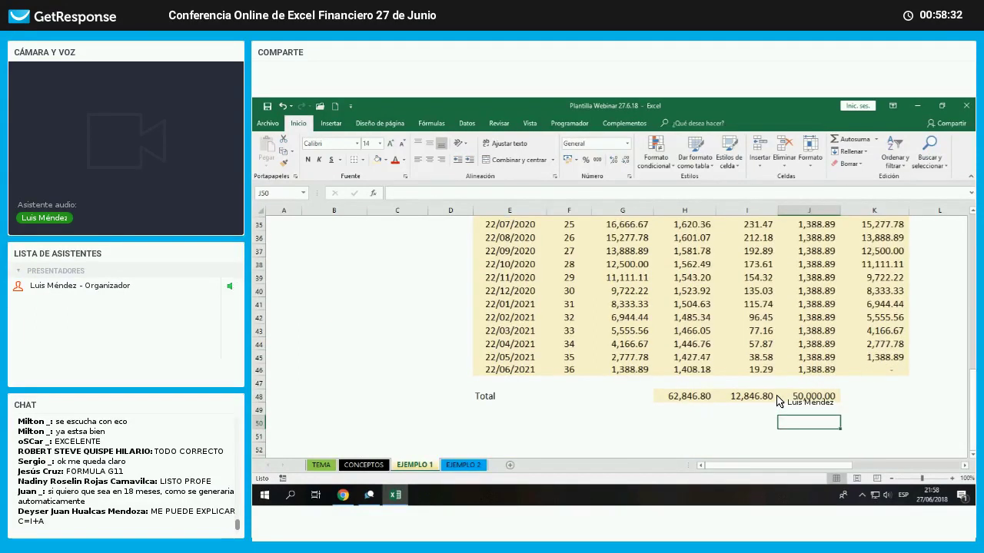
- Review the installment 18 interest calculations under B24 against the schedule, and switch to the webinar page in Chrome
scroll(778, 401, "up", 3)
scroll(778, 401, "up", 8)
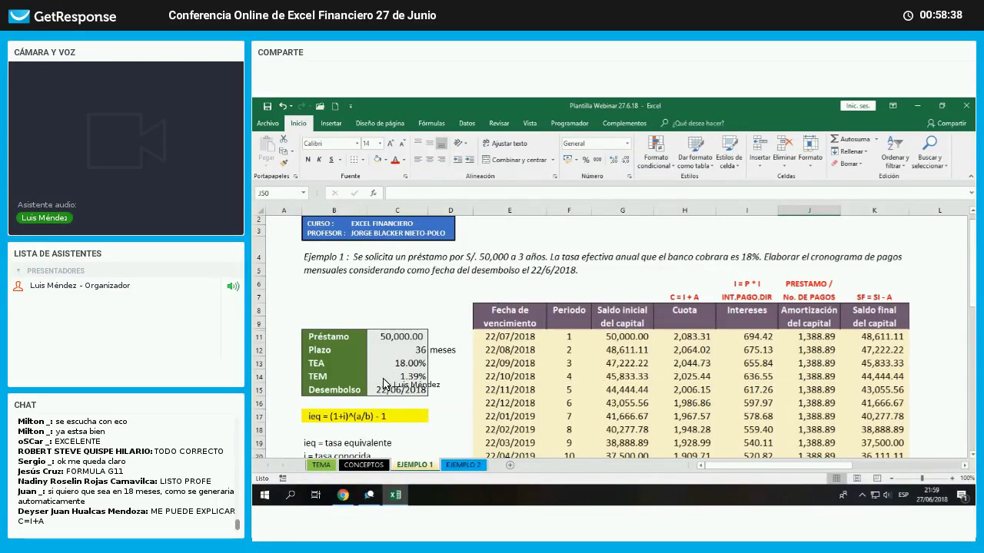
scroll(375, 373, "down", 3)
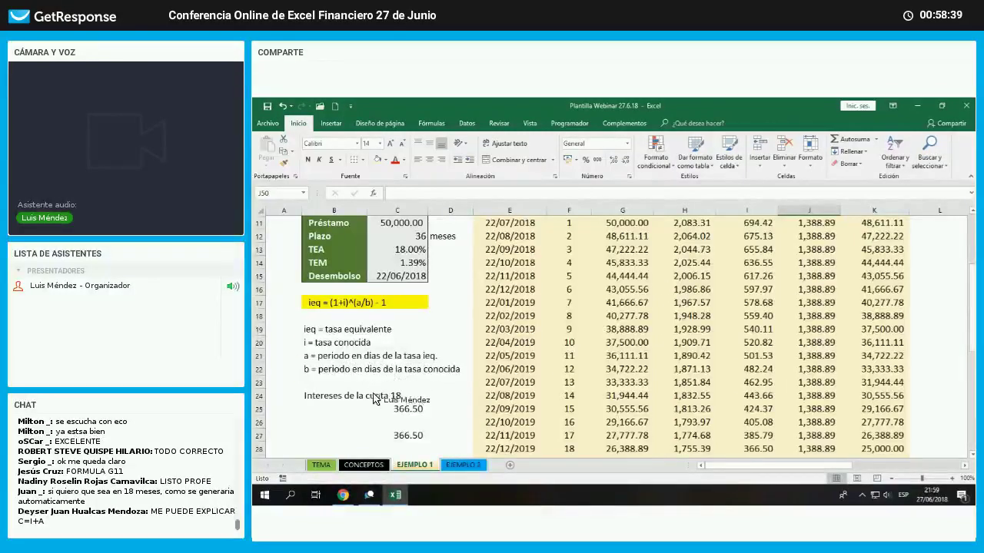
scroll(375, 377, "down", 1)
left_click(339, 356)
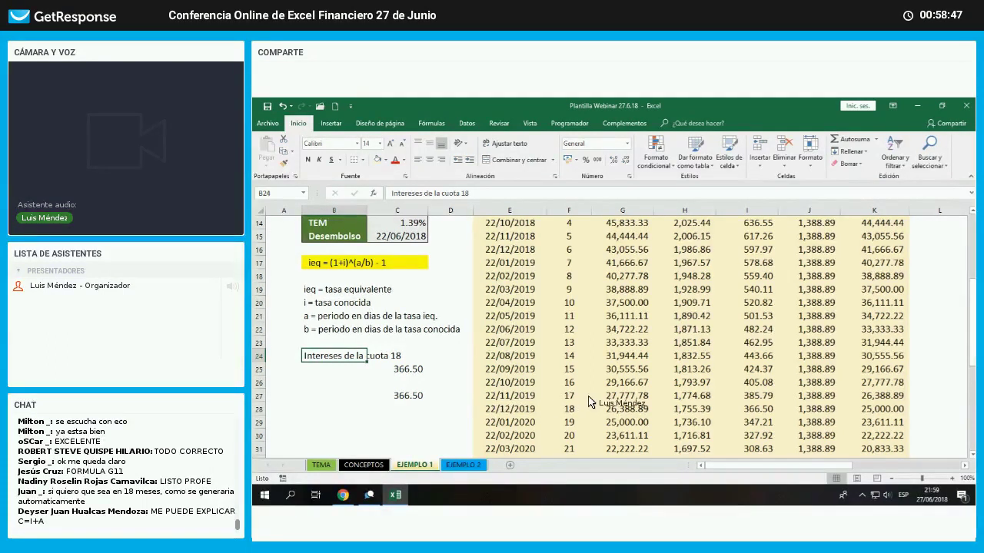
scroll(571, 325, "up", 3)
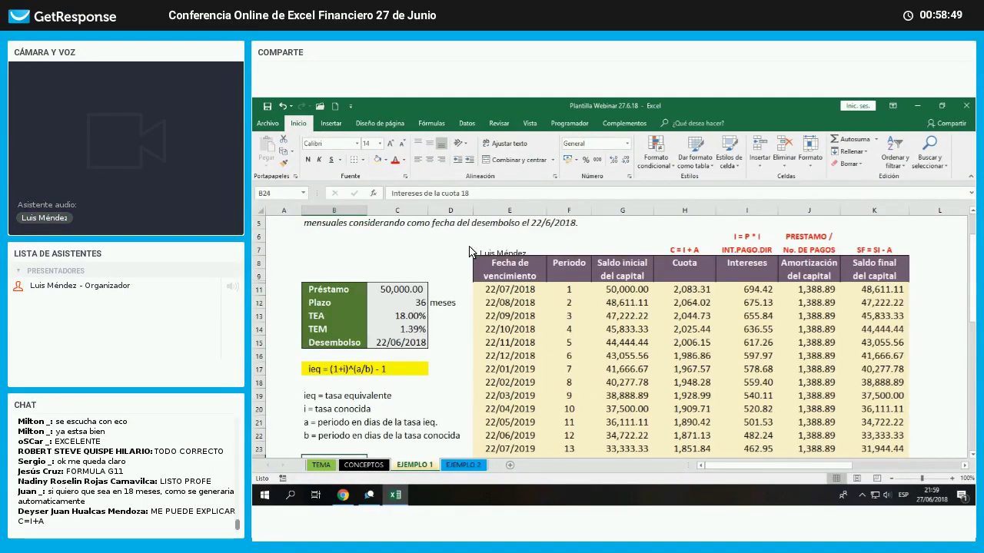
left_click(345, 495)
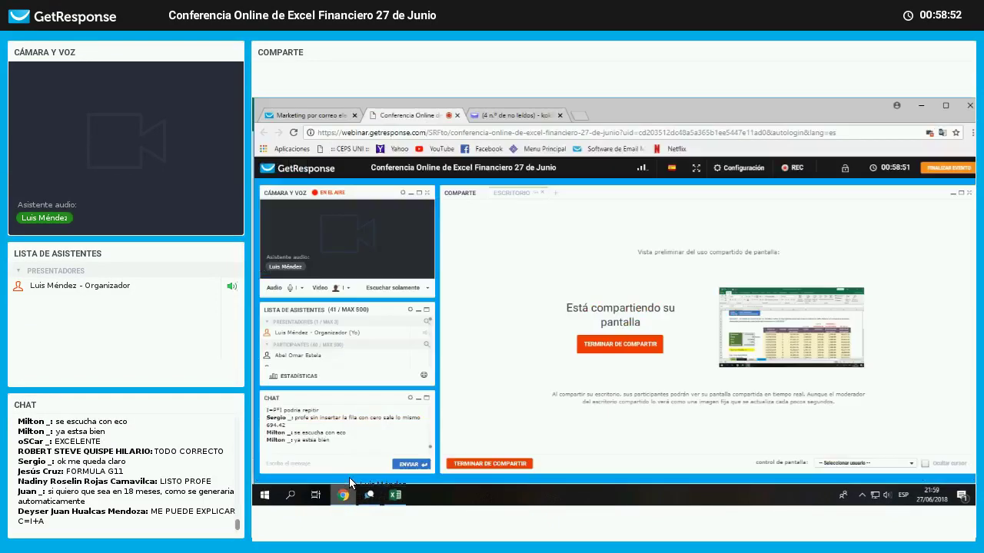
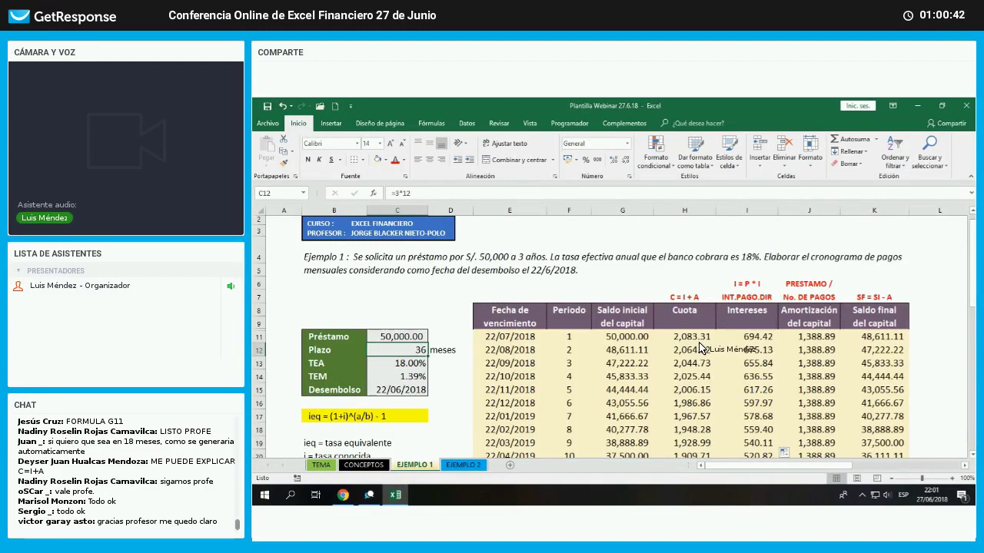
- Review the Amortización del capital column from J11 down and the interest formula in I11
left_click(819, 342)
left_click_drag(820, 347, 821, 406)
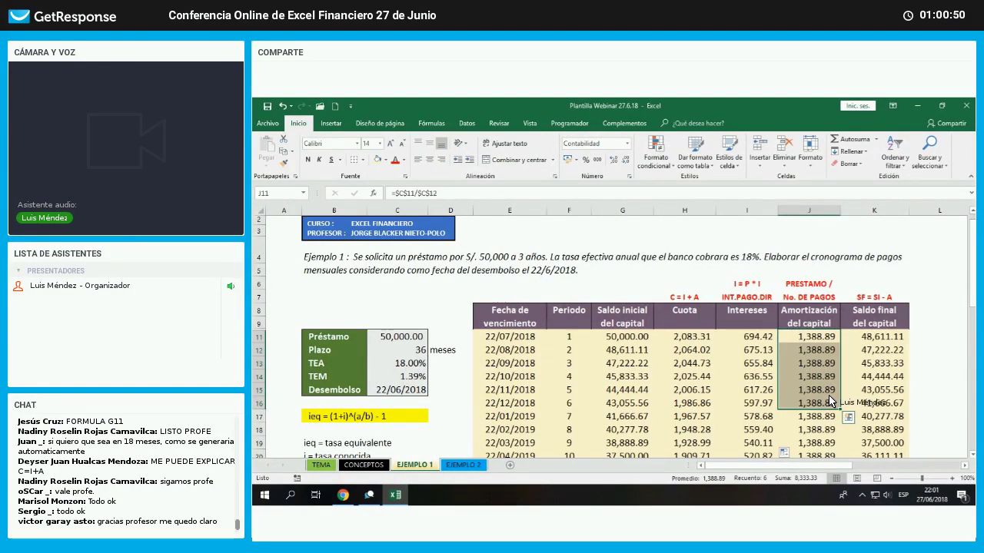
scroll(830, 402, "down", 1)
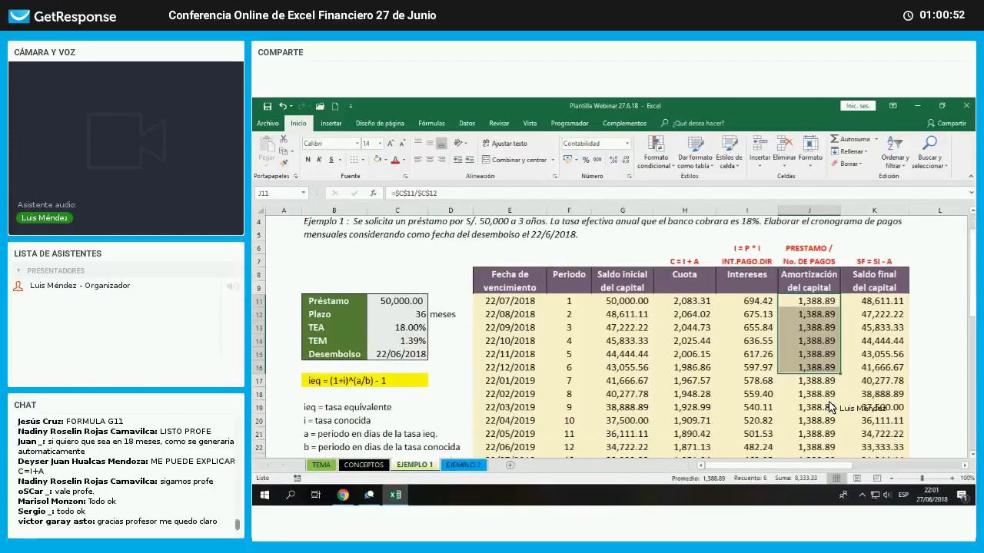
scroll(830, 407, "down", 2)
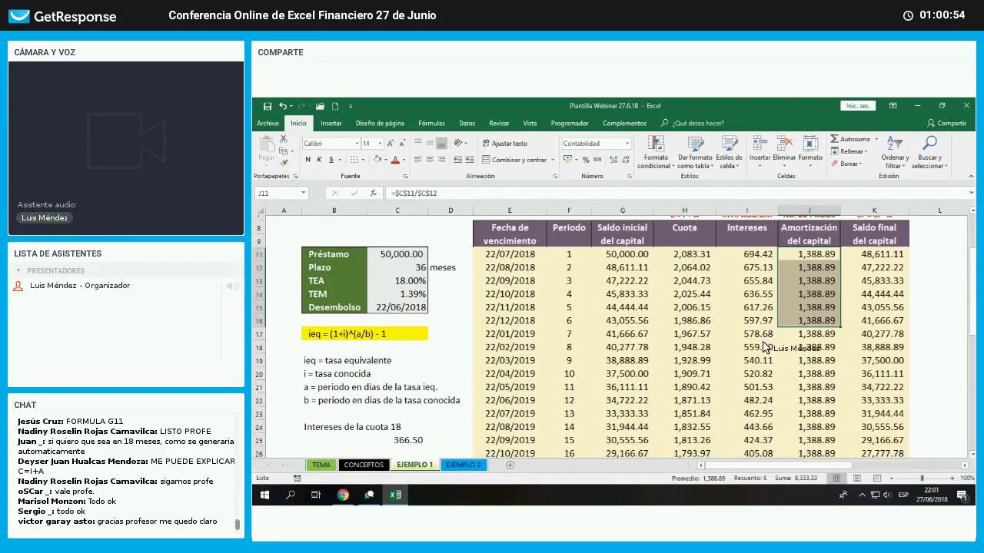
scroll(722, 344, "down", 3)
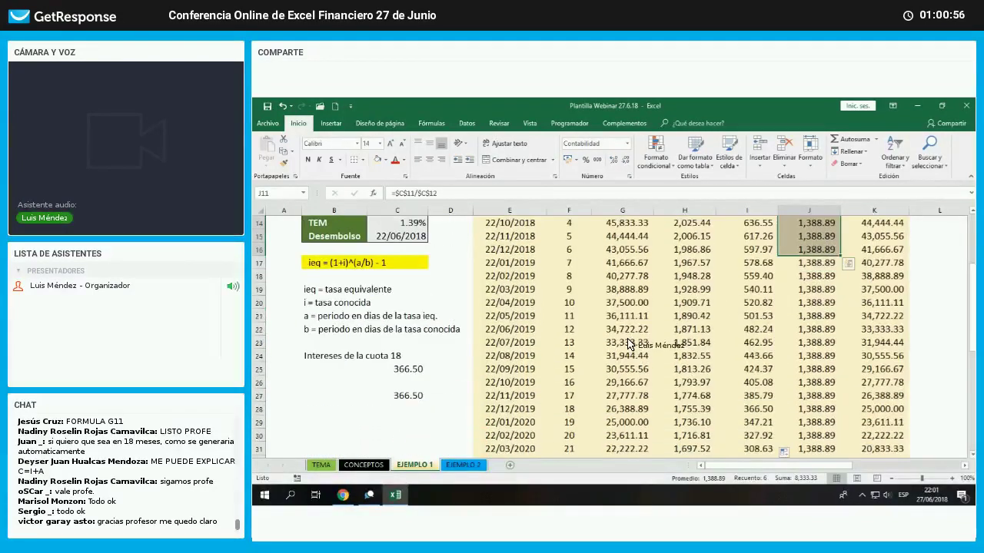
key("Left")
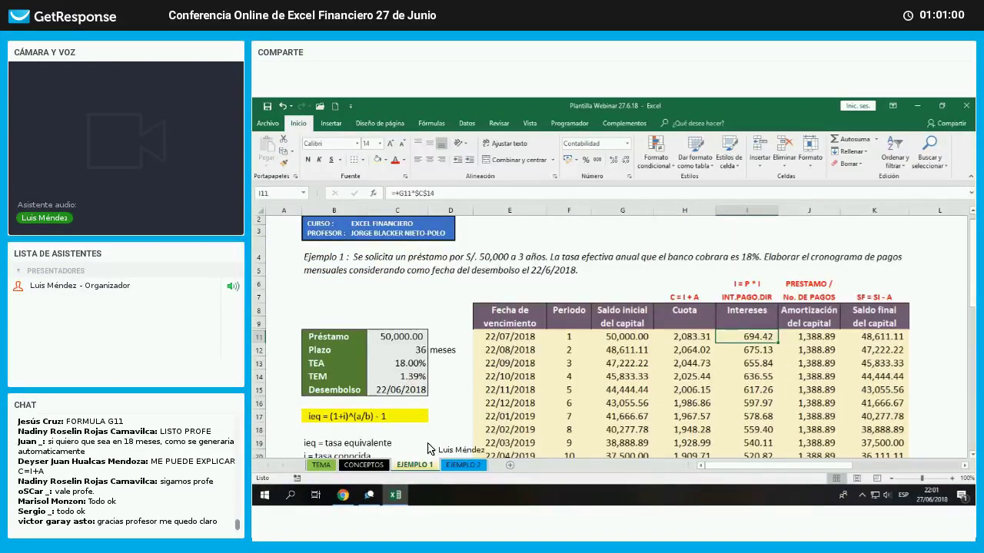
- Read on the CONCEPTOS sheet how a payment is made up of interest and capital amortization, and return to EJEMPLO 1
left_click(377, 466)
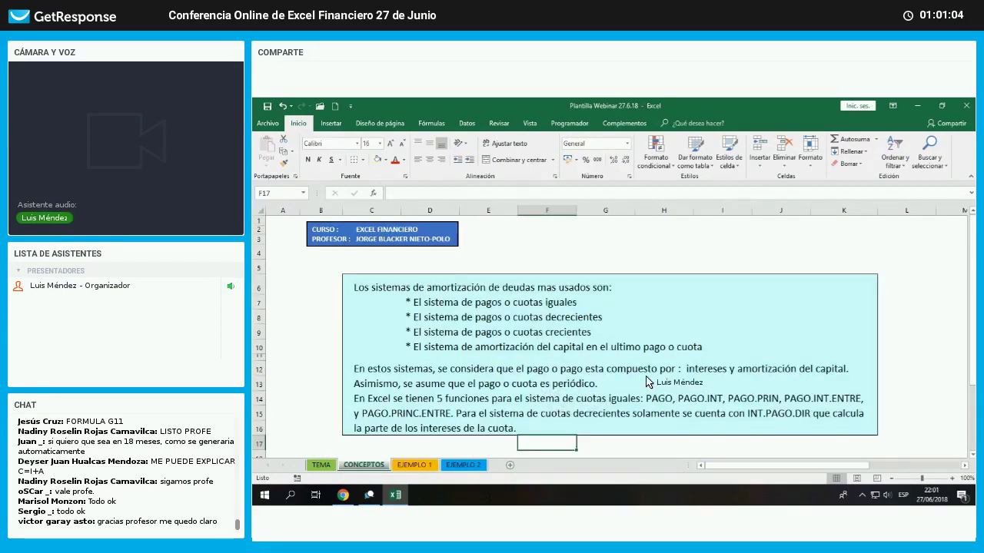
left_click(664, 375)
left_click_drag(715, 373, 821, 376)
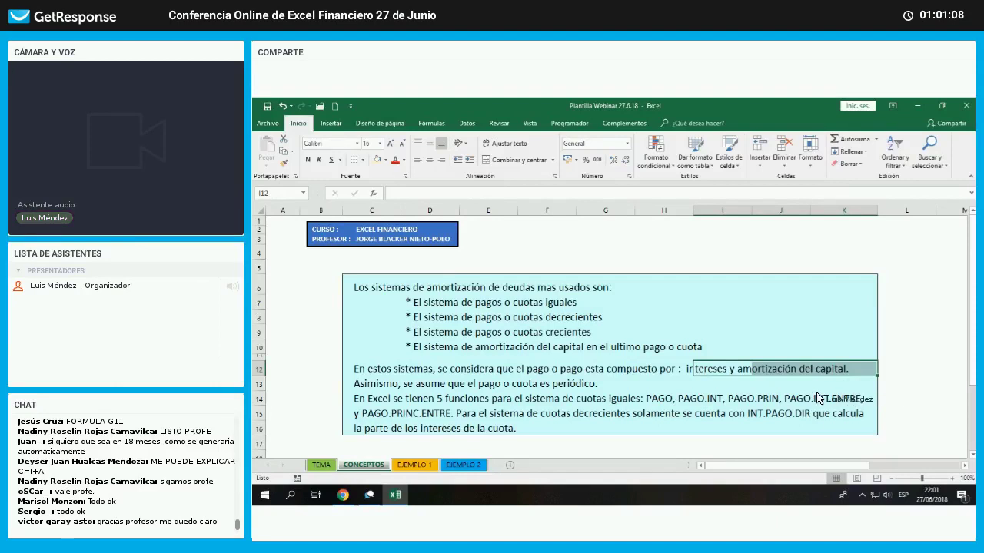
left_click_drag(757, 387, 838, 389)
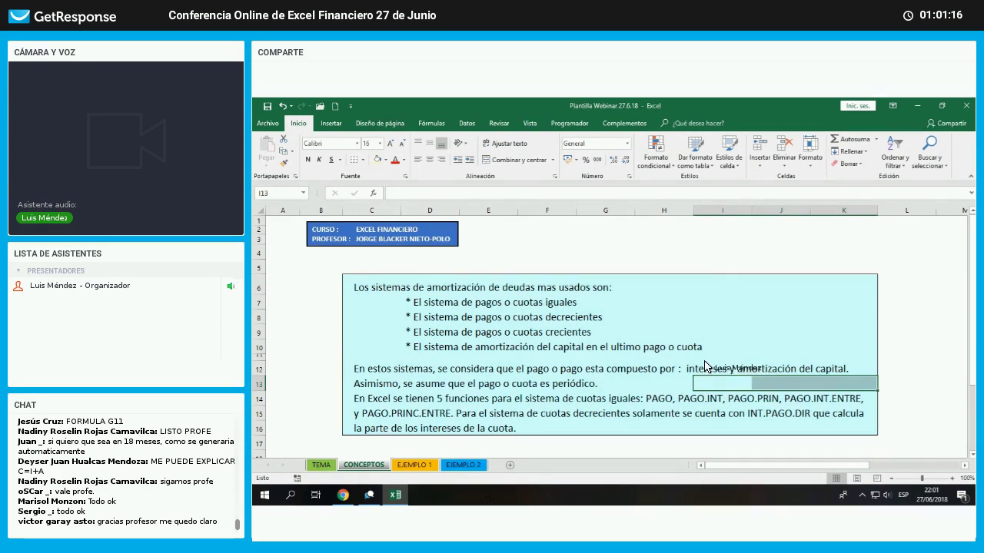
left_click(707, 369)
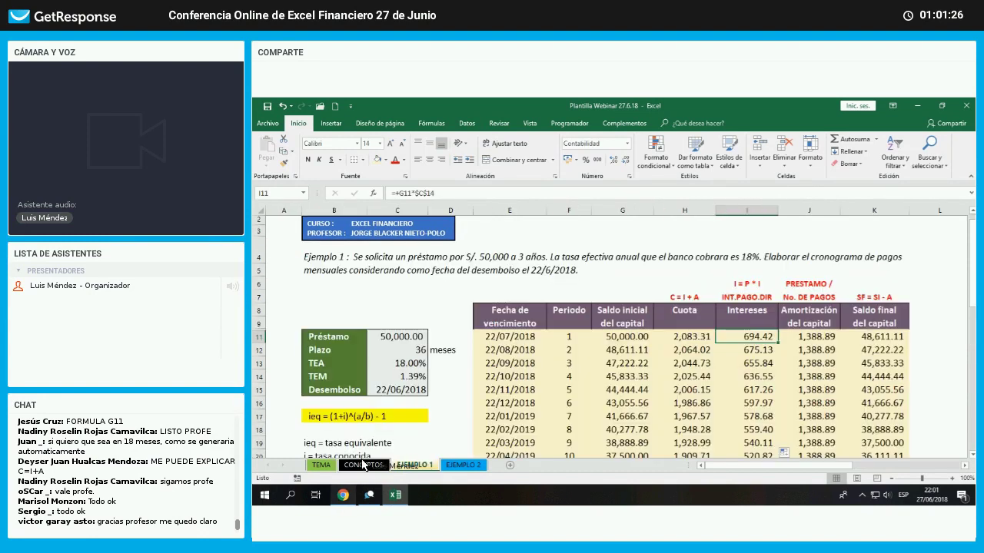
left_click(414, 465)
- Check the webinar page in Chrome, and return to Excel at the Préstamo value cell C8 of the EJEMPLO 2 sheet
key("alt+Tab")
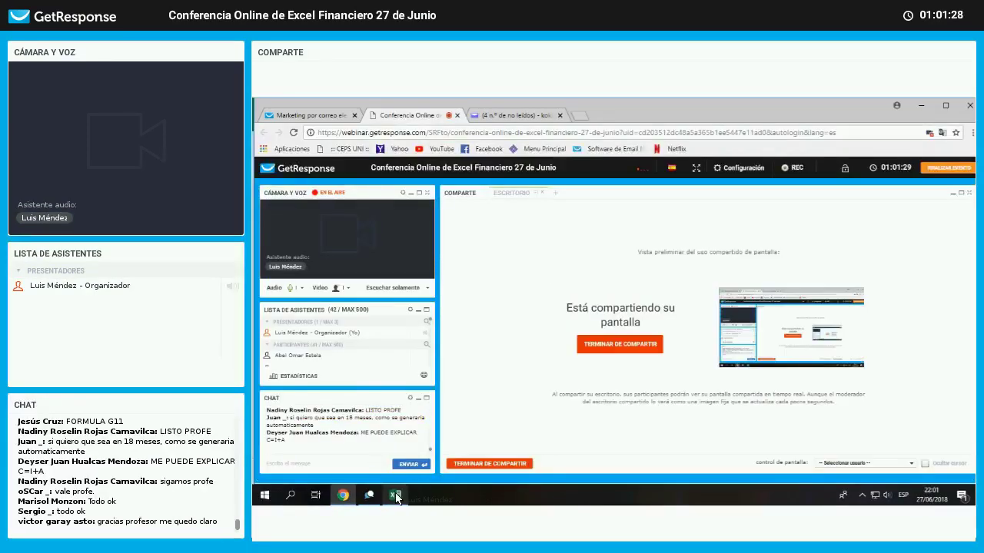
mouse_move(399, 504)
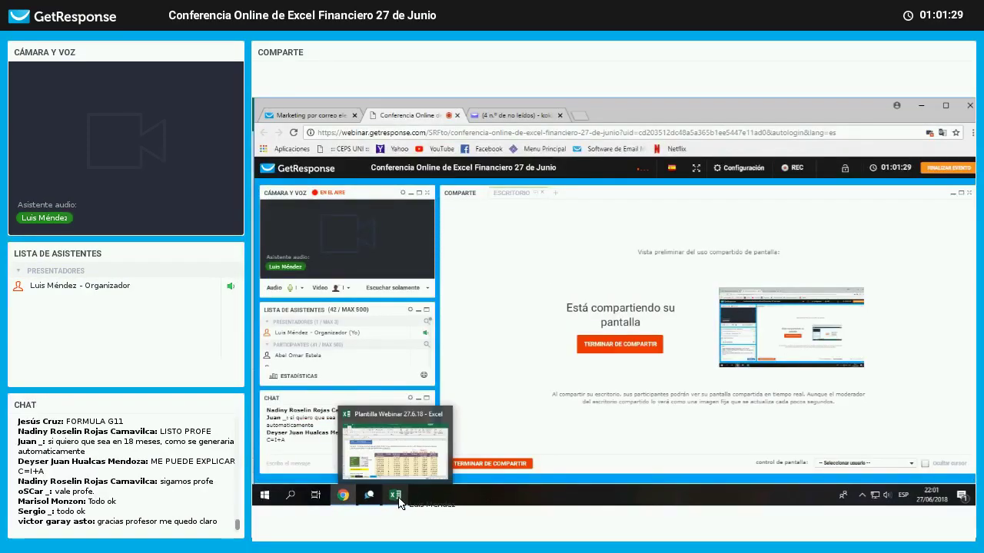
left_click(453, 465)
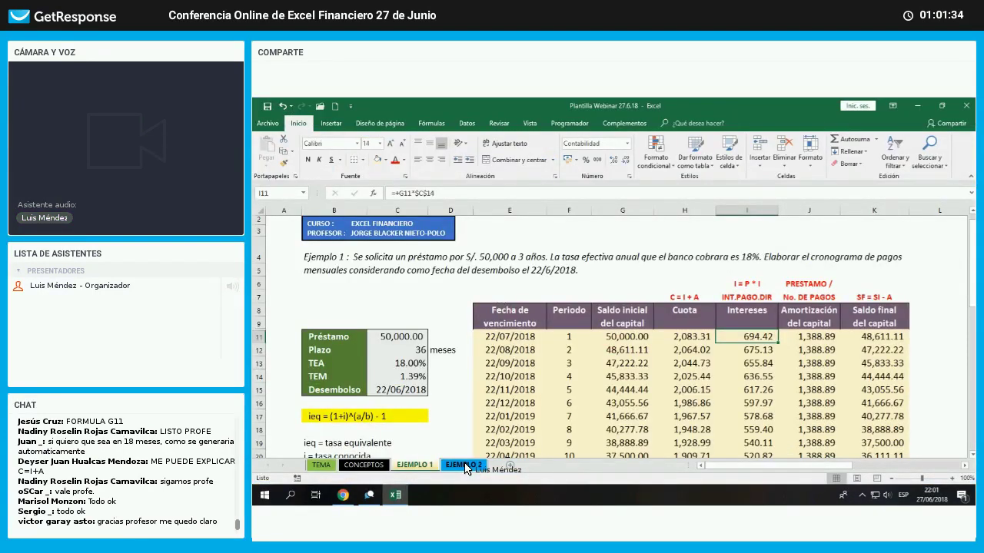
left_click(464, 465)
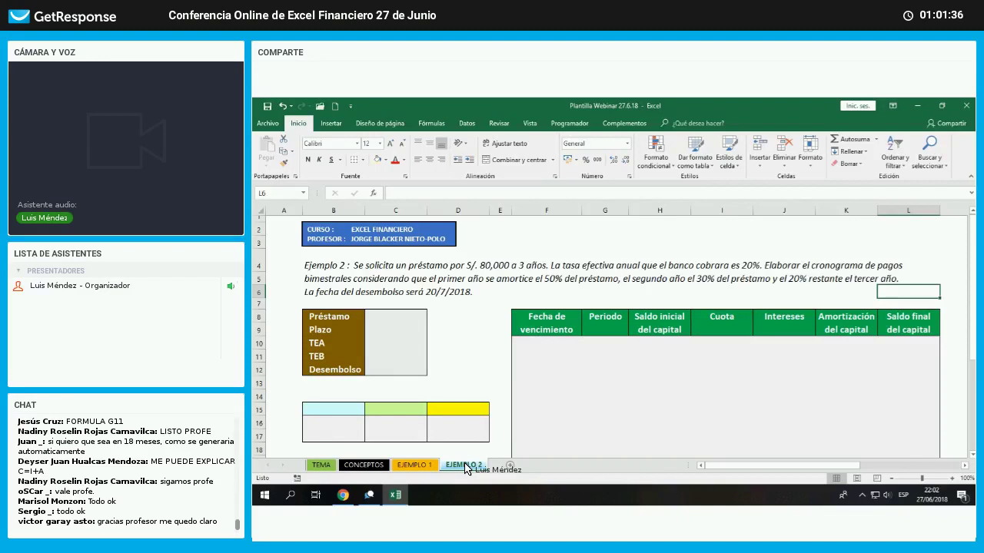
left_click(395, 318)
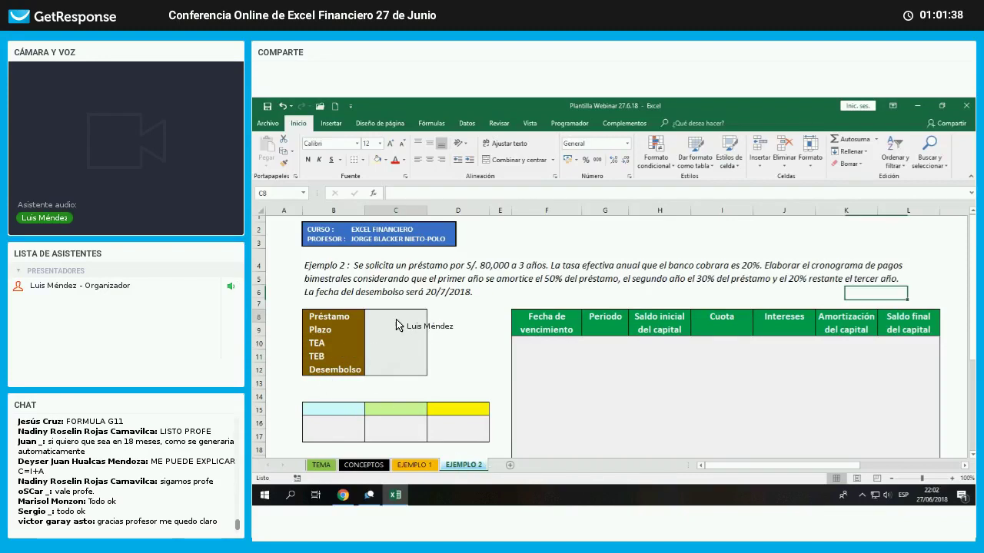
- Enter the loan data on EJEMPLO 2: Préstamo 80000 in C8, Plazo 3 in C9 and TEA 20% in C10
type("80000")
key("Return")
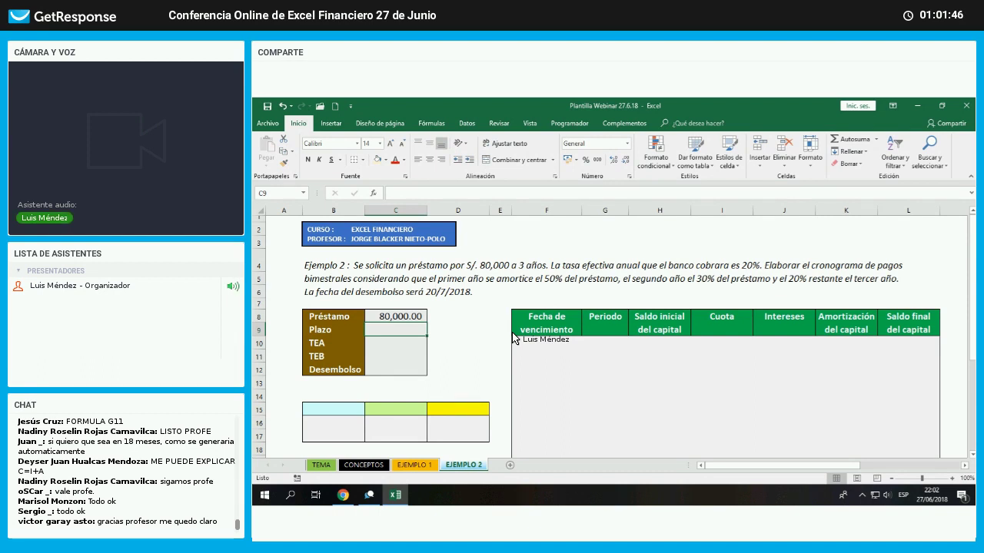
type("3")
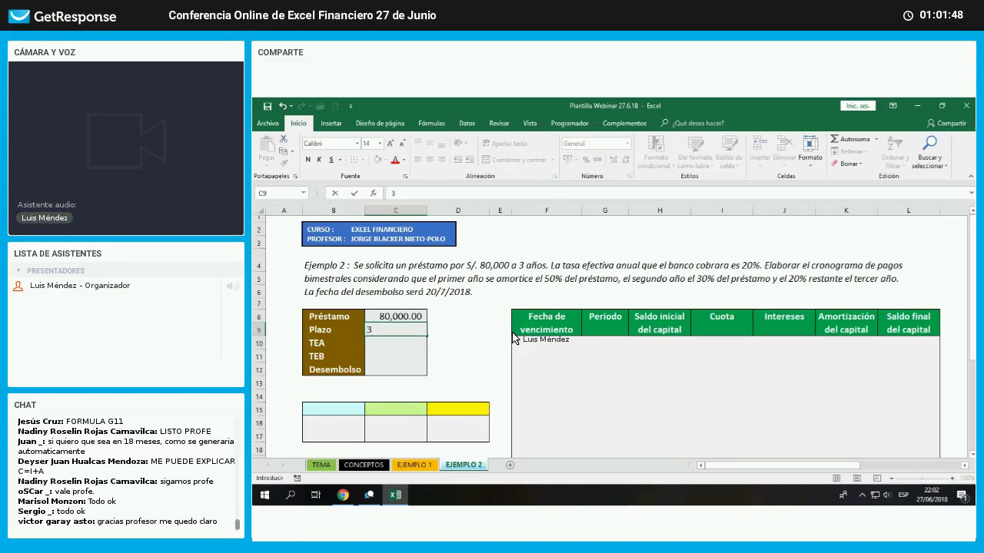
key("Tab")
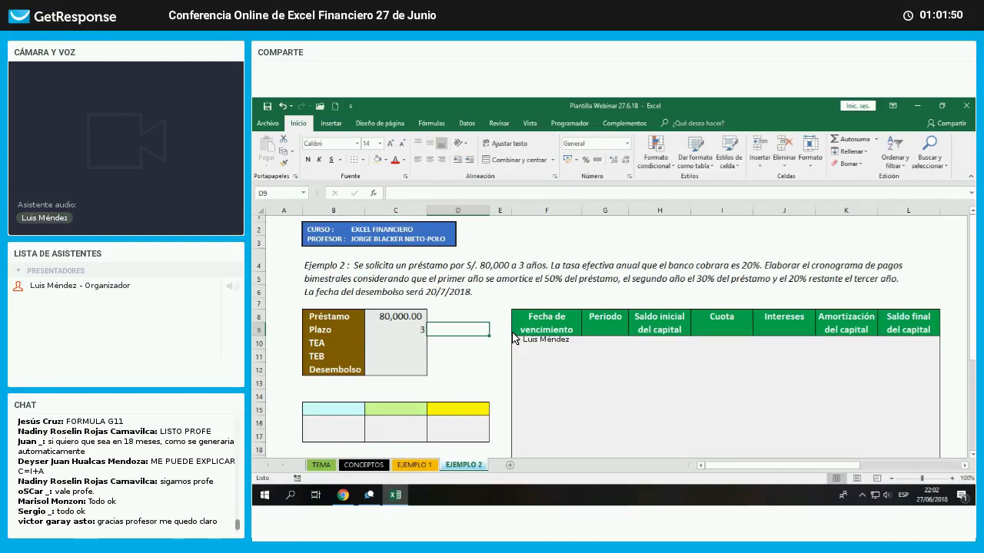
key("Left")
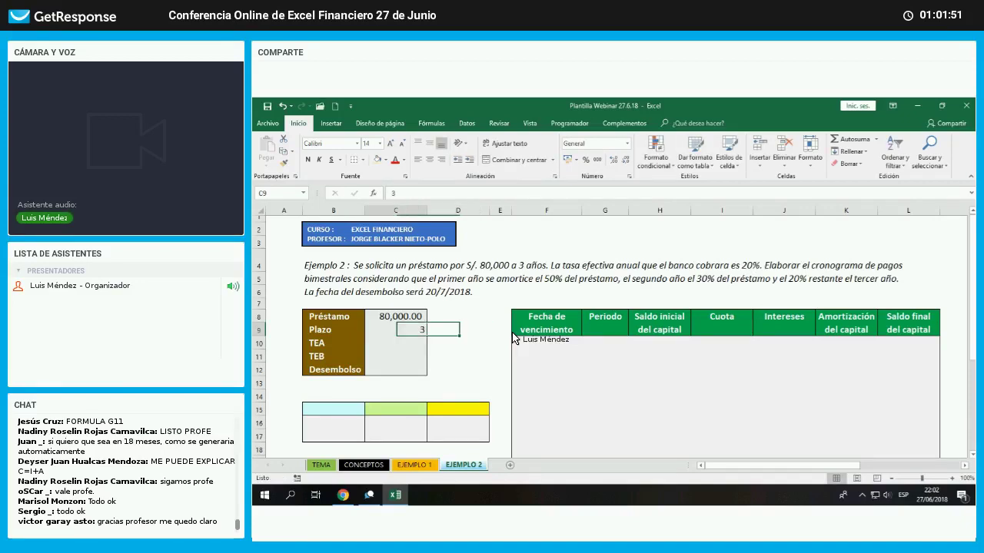
key("Down")
type("20%")
key("Return")
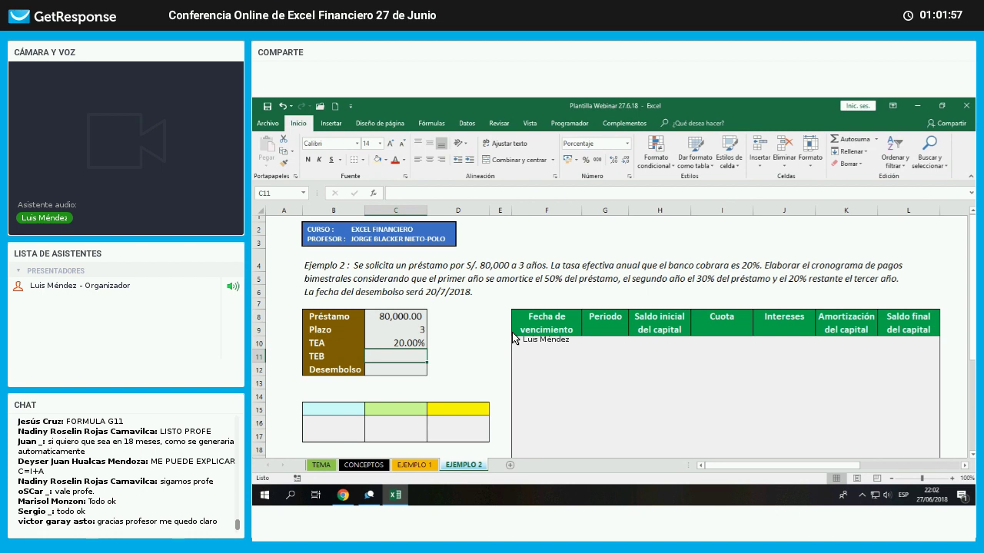
- Set the Plazo in C9 to 18 and label its unit as "bimestres" in D9
key("Up")
key("Up")
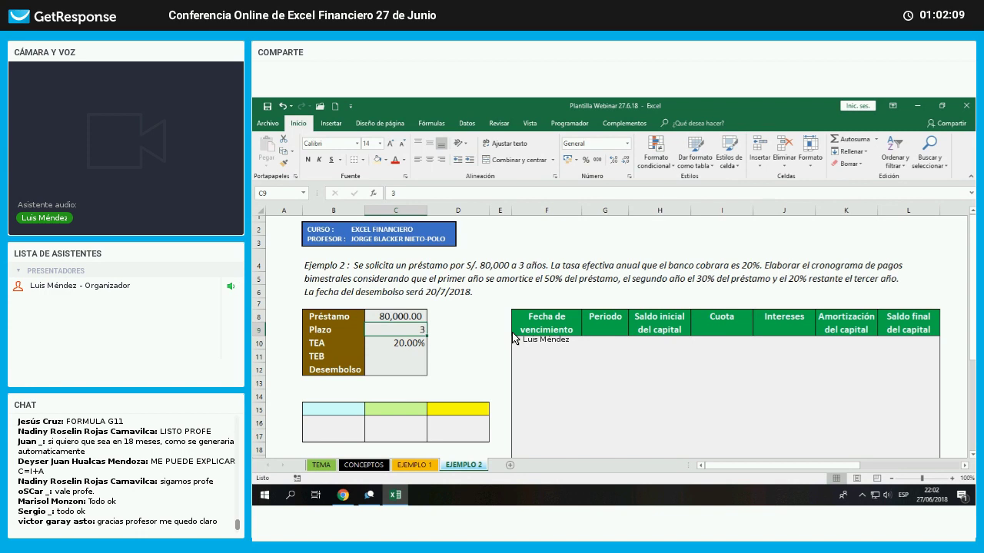
type("+")
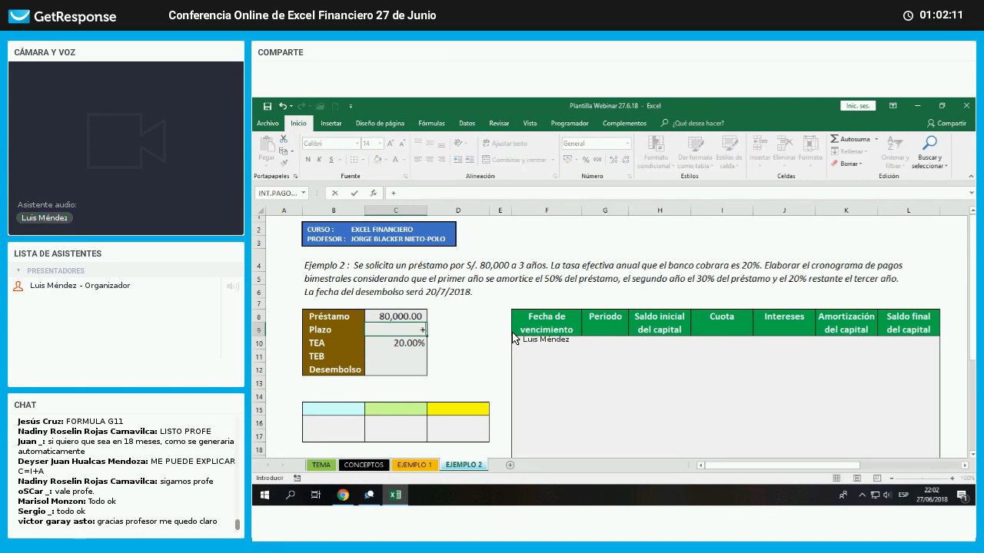
type("18")
key("Return")
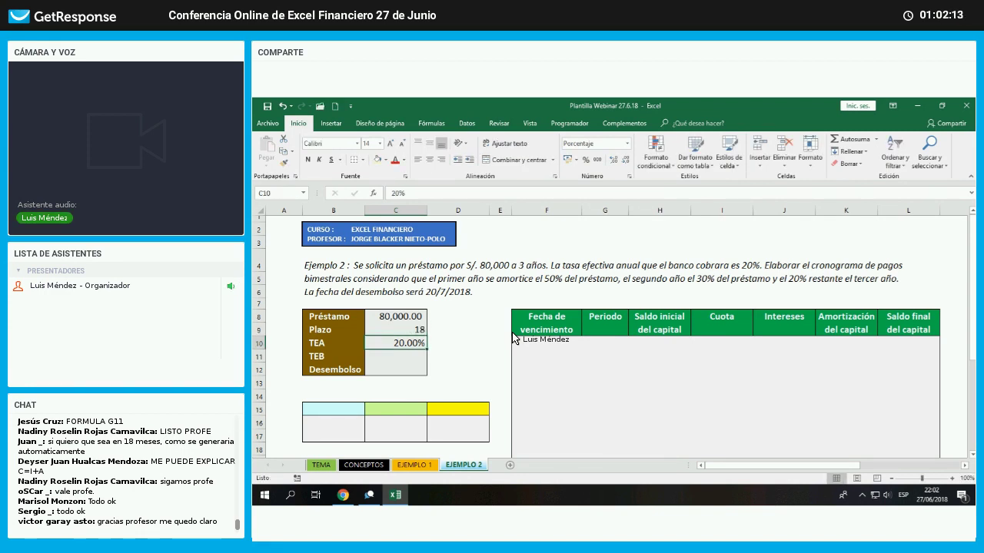
key("Up")
key("Right")
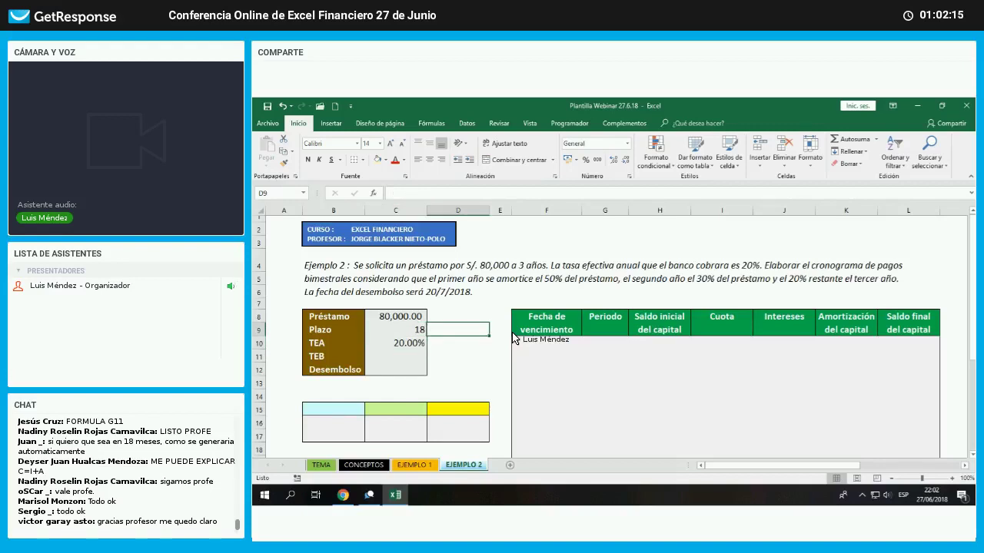
type("bimestres")
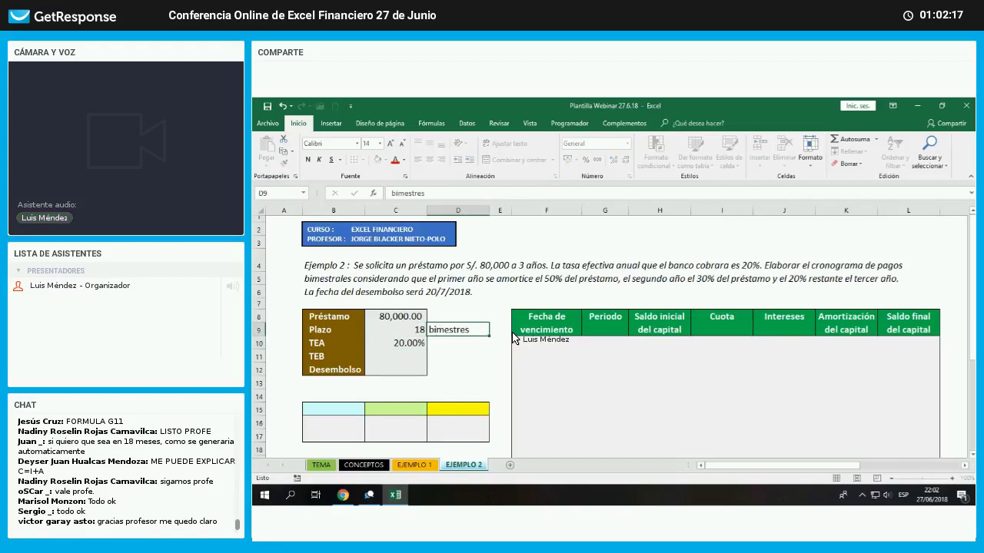
key("Return")
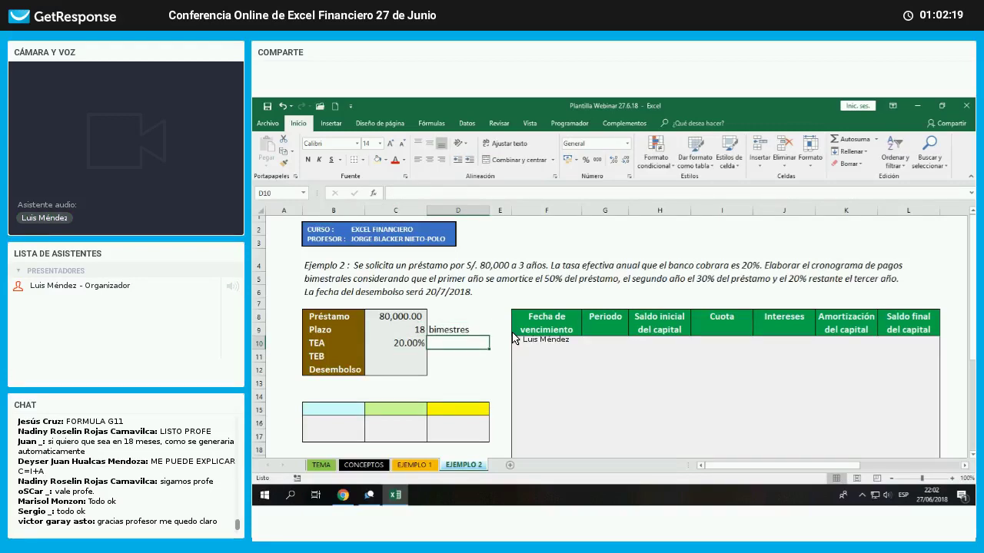
- Calculate the TEB in C11 with =(1+C10)^(60/360)-1, and enter 20/7/2018 as the Desembolso date in C12
key("Left")
key("Down")
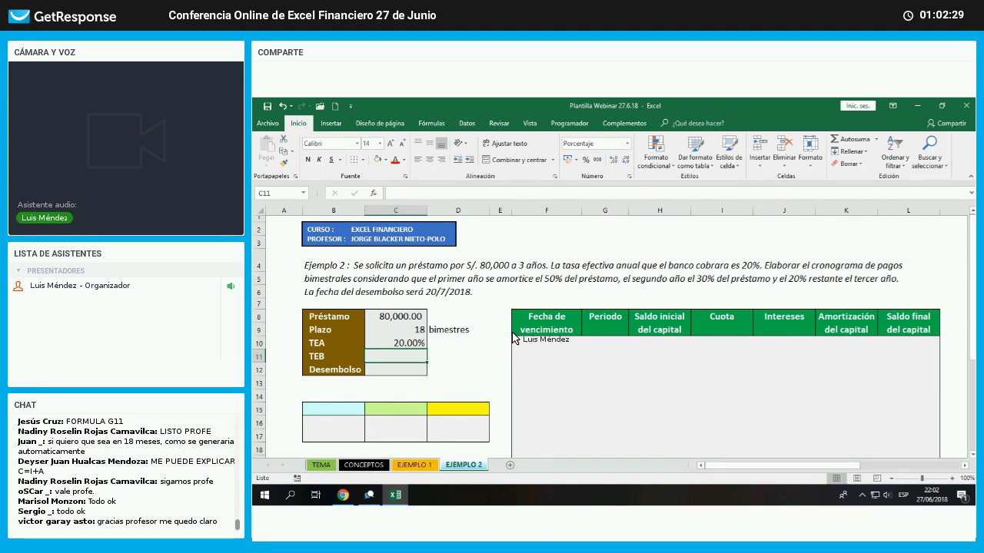
type("=(")
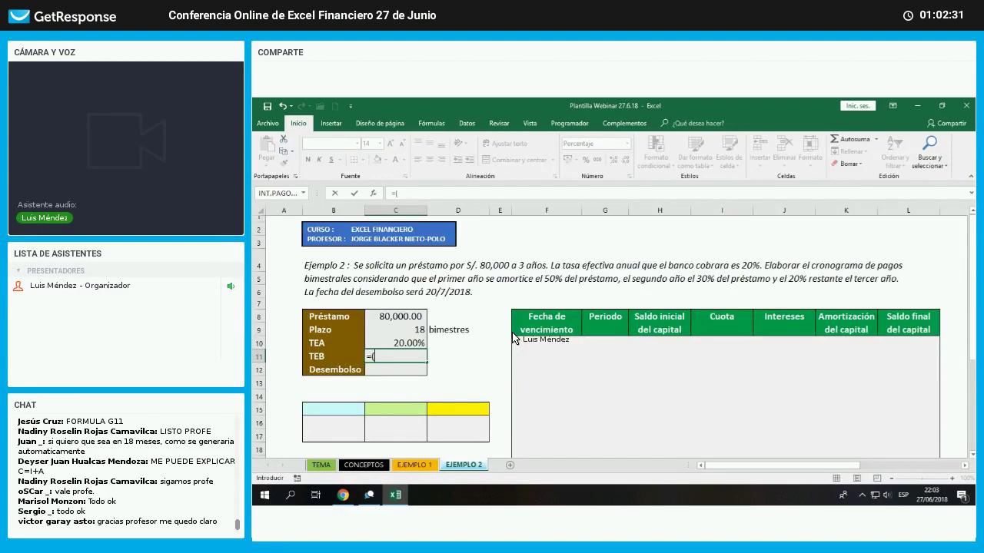
type("1+")
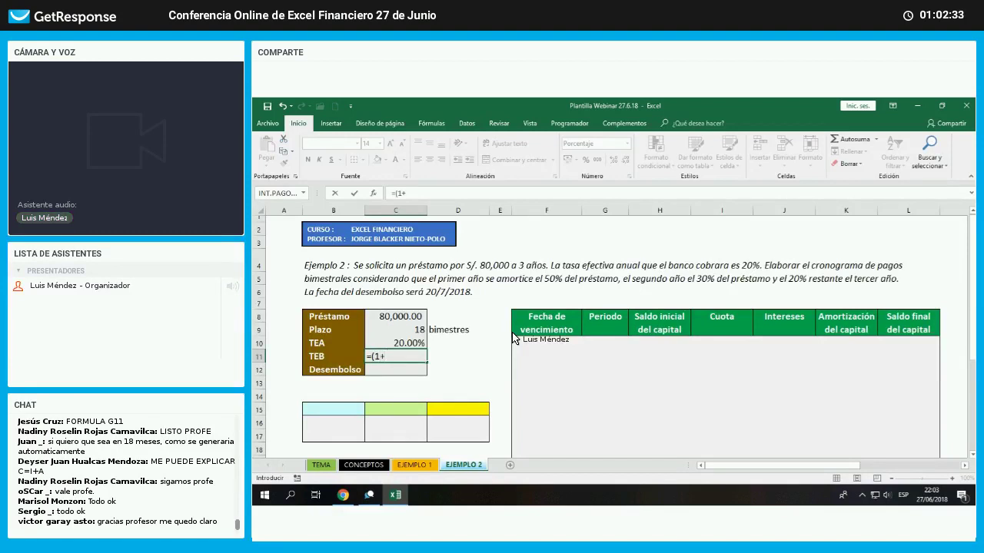
key("Up")
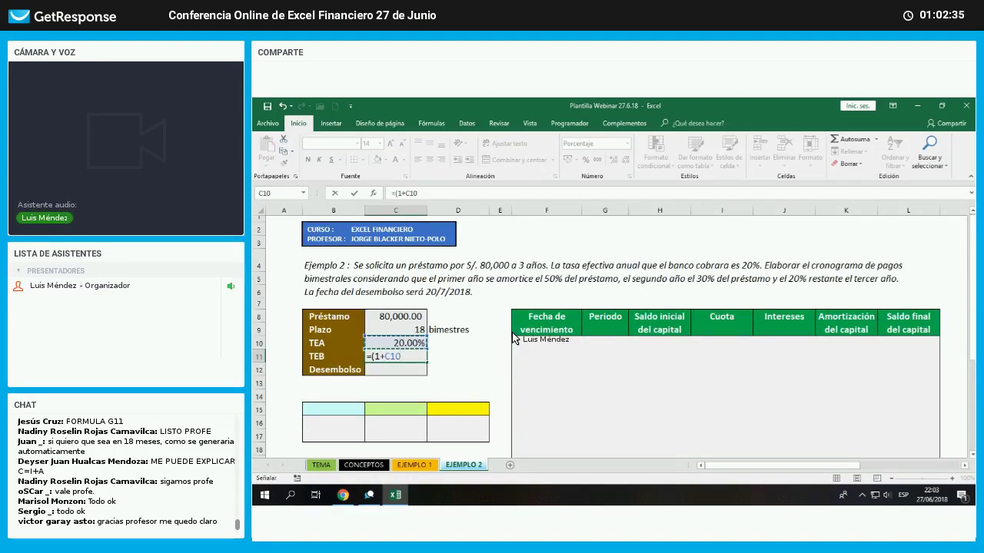
type(")")
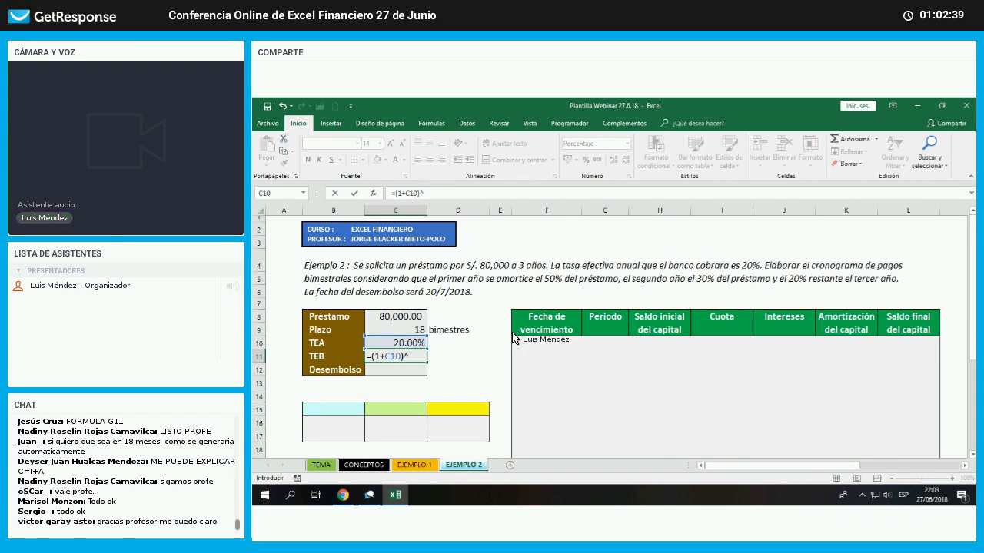
type("^(60/")
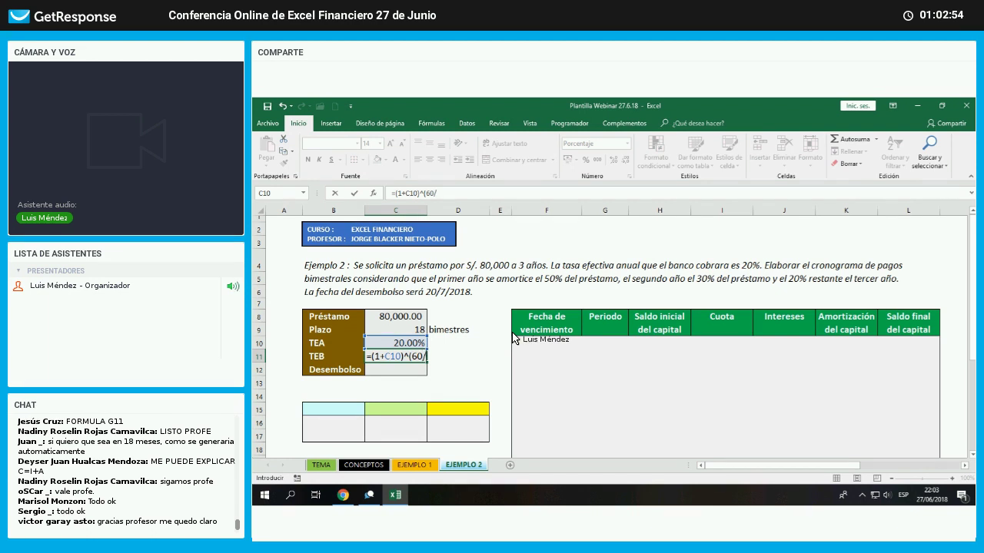
type("3")
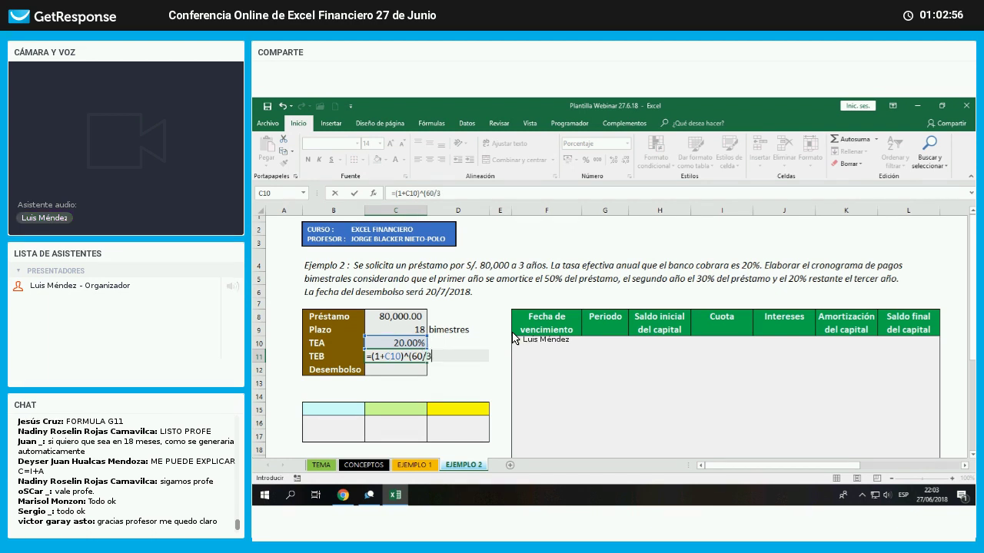
type("60)-1")
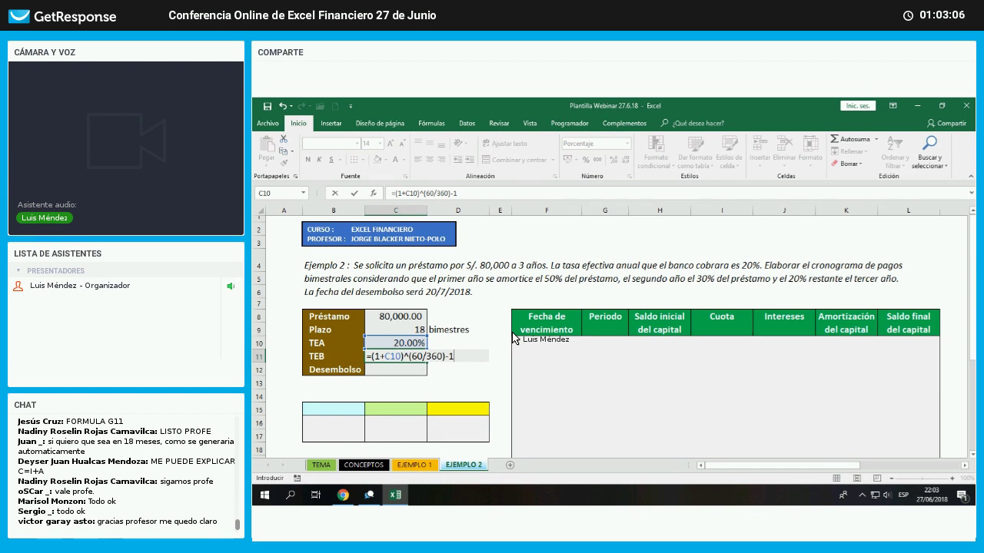
key("Return")
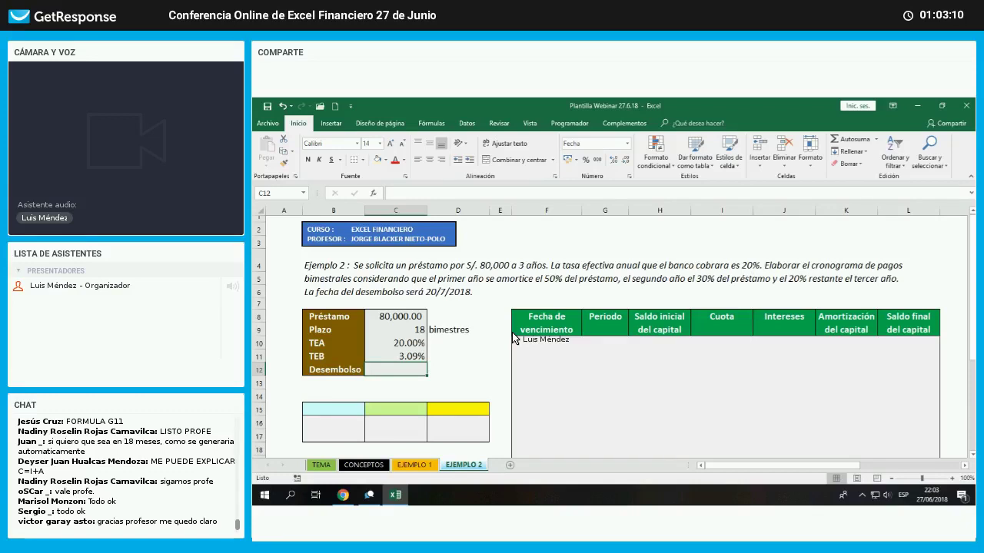
type("20/7/2018")
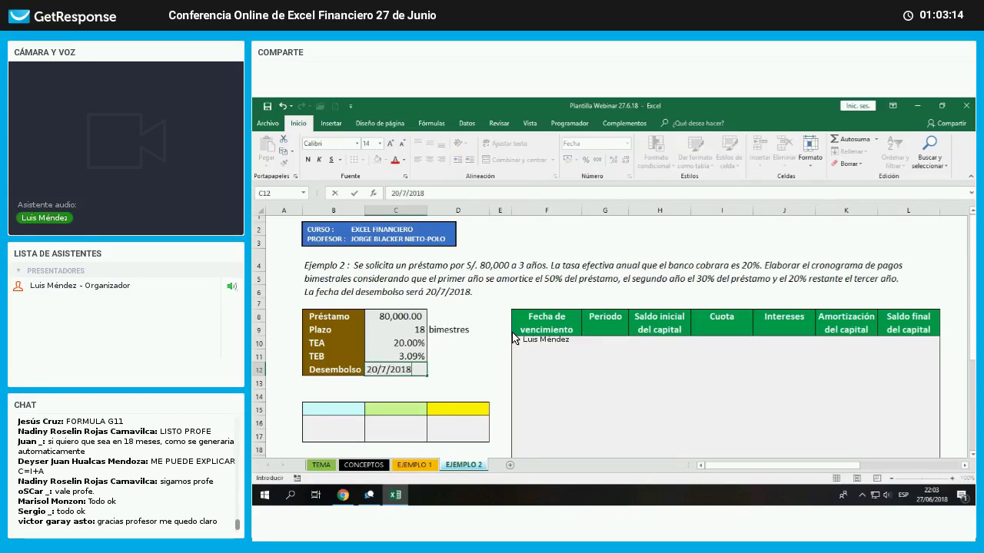
key("Return")
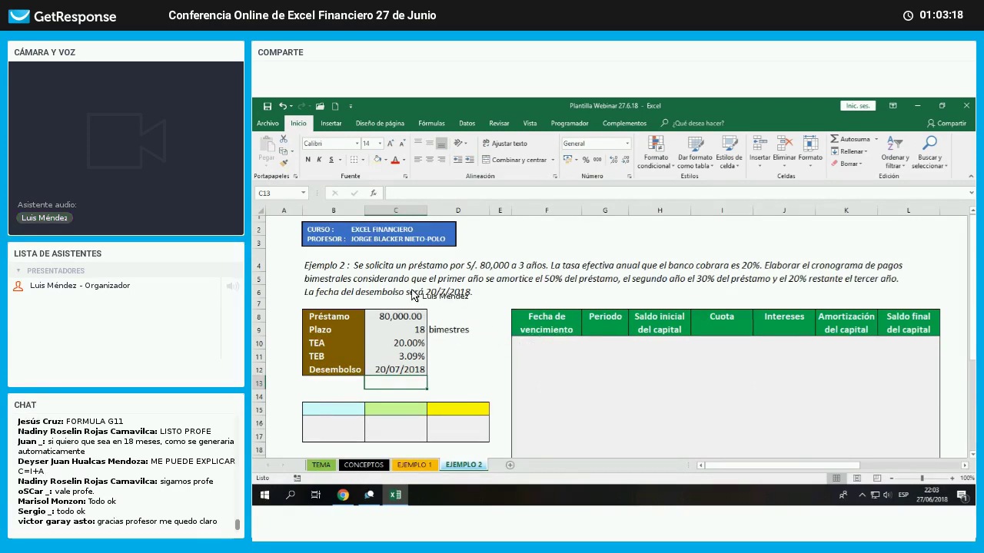
- Review in row 5 of the problem statement what share of the loan is amortized in each year
left_click_drag(474, 283, 604, 308)
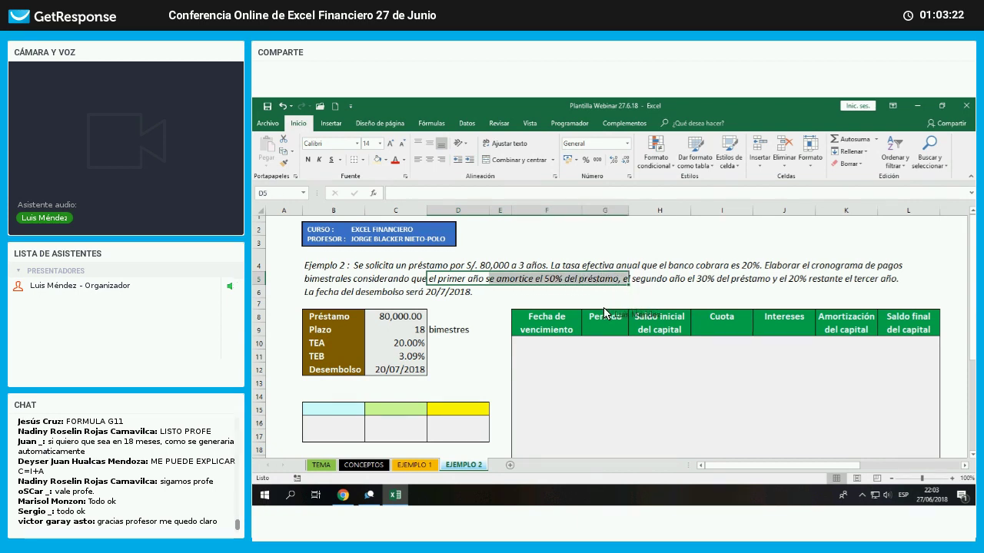
left_click(624, 306)
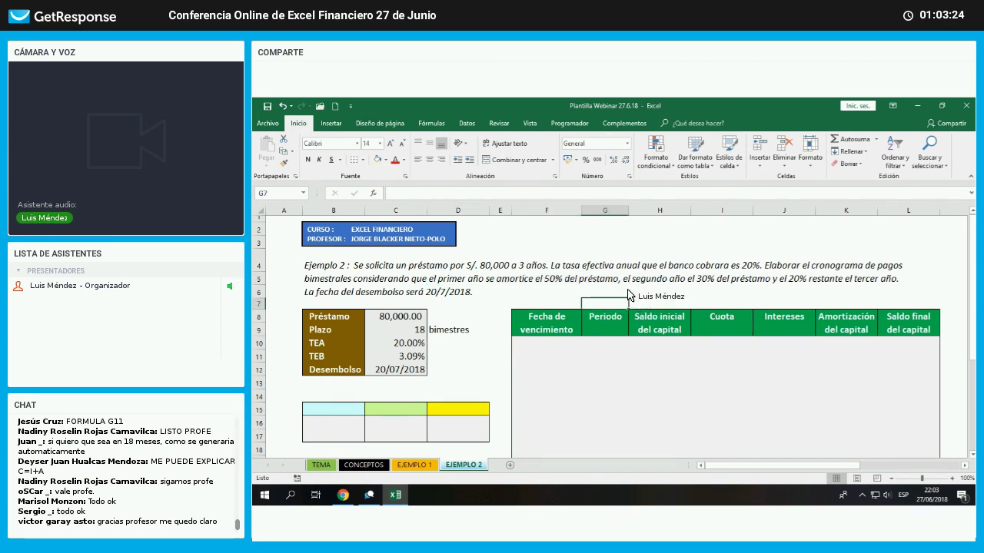
left_click(644, 281)
left_click_drag(673, 285, 899, 286)
left_click(742, 306)
left_click(792, 287)
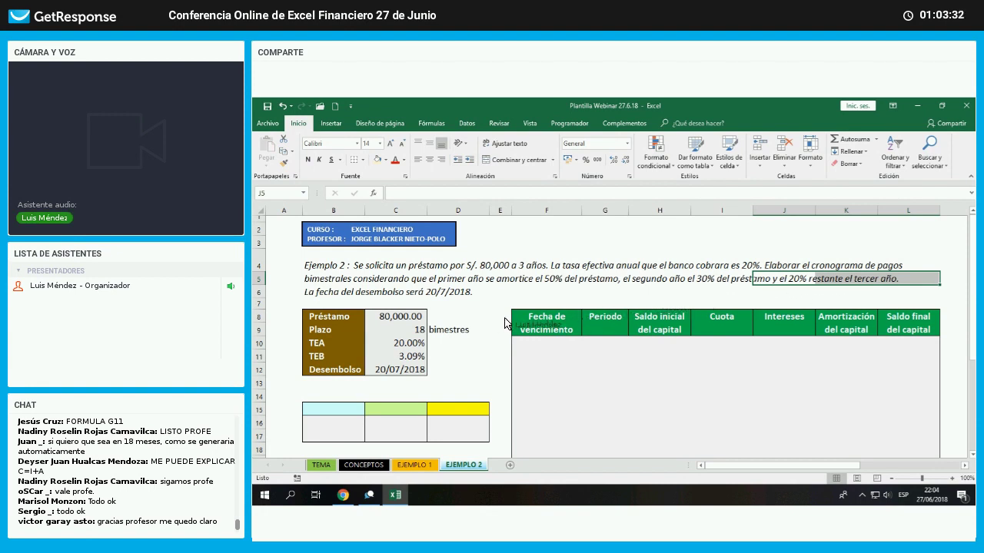
left_click(465, 316)
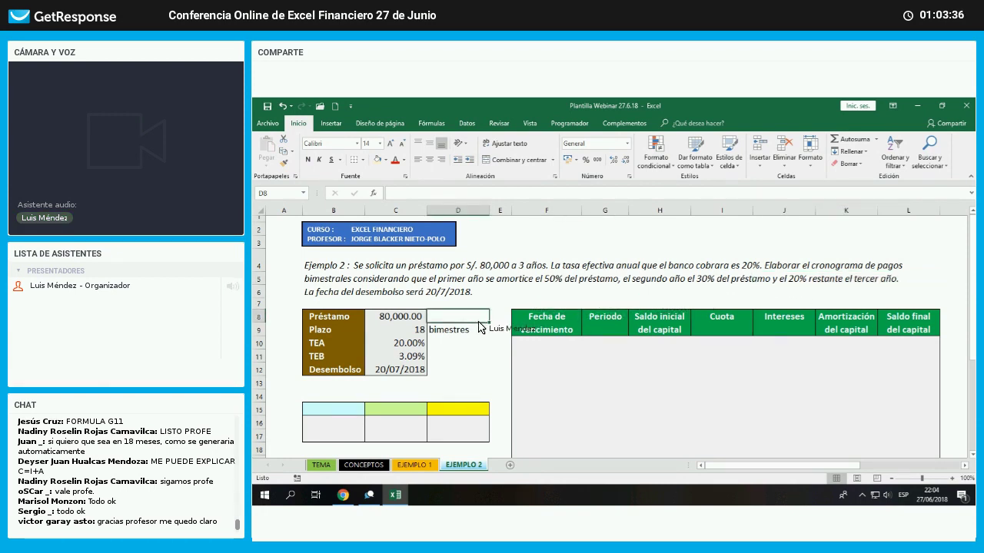
- Title the small three-column table under the loan data "PLAN DE AMORTIZACION" in B14
left_click(333, 395)
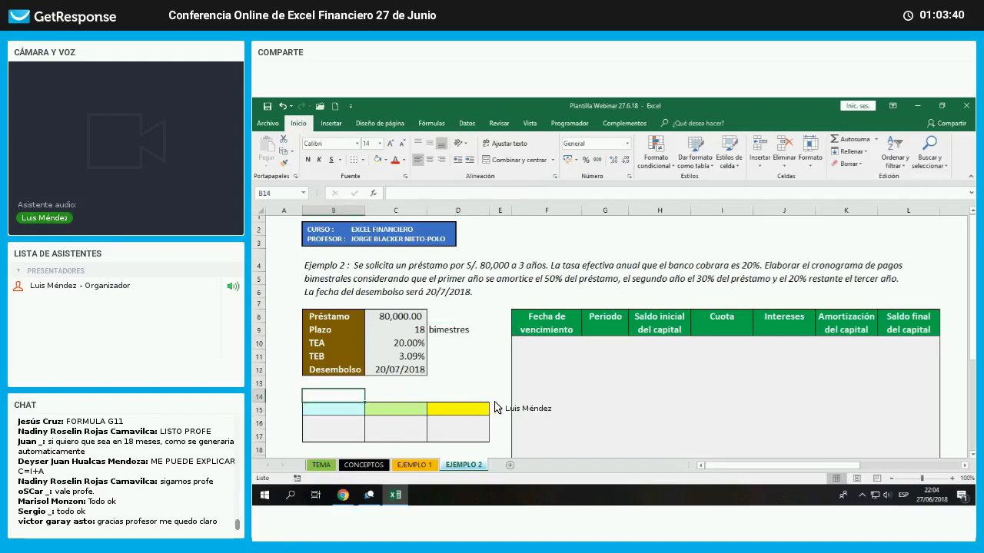
type("PLAN")
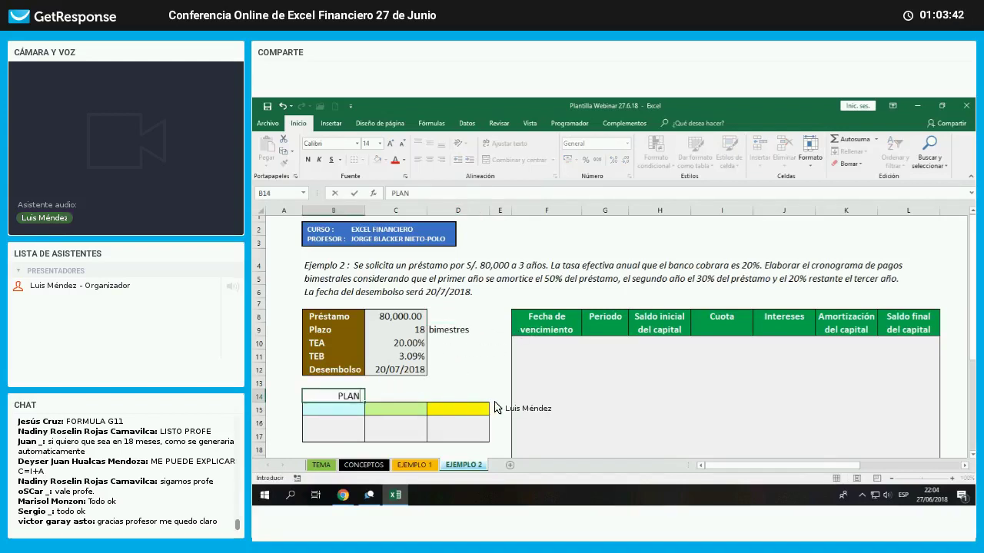
type(" DE AMORTIZACION")
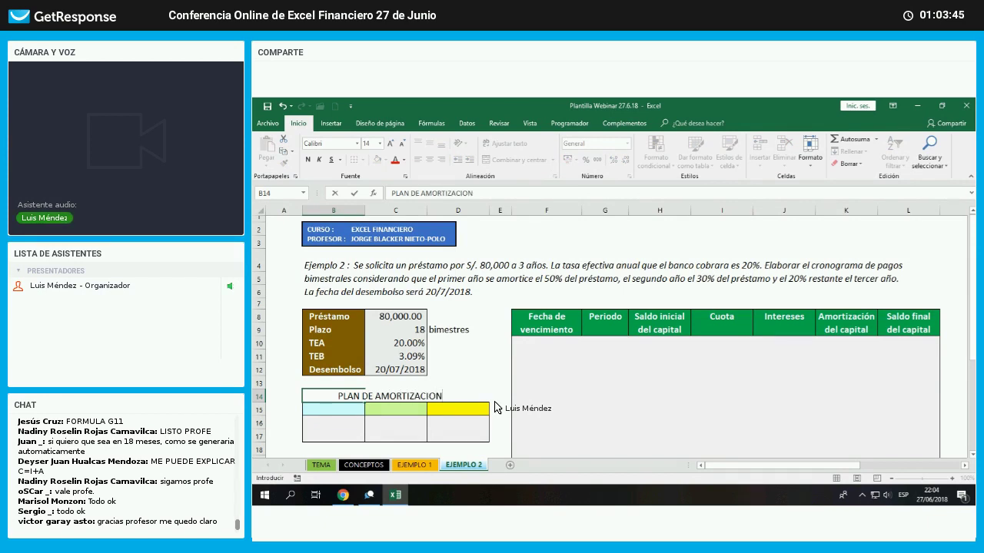
key("Return")
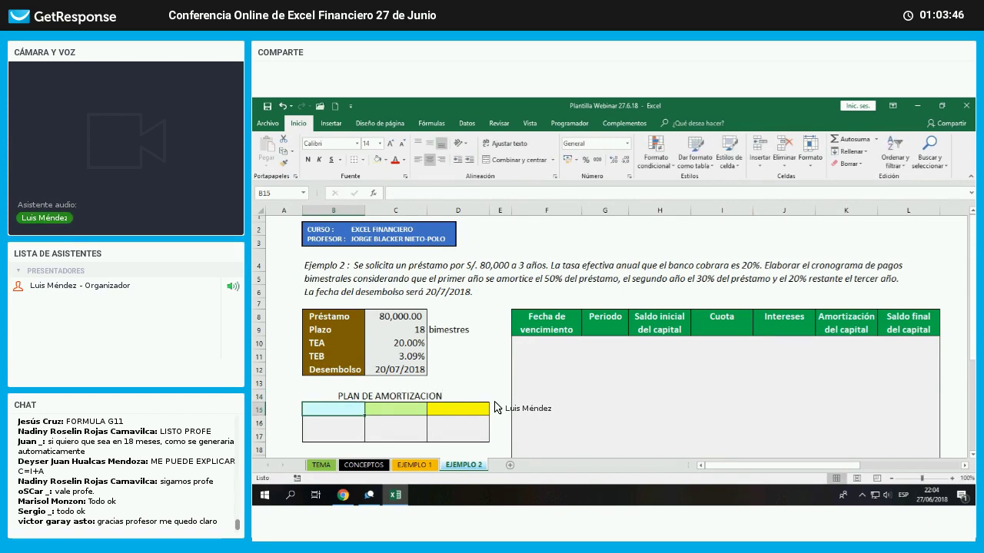
- Label the amortization plan's first column "1er año" in B15 and enter 50% beneath it in B16
type("100")
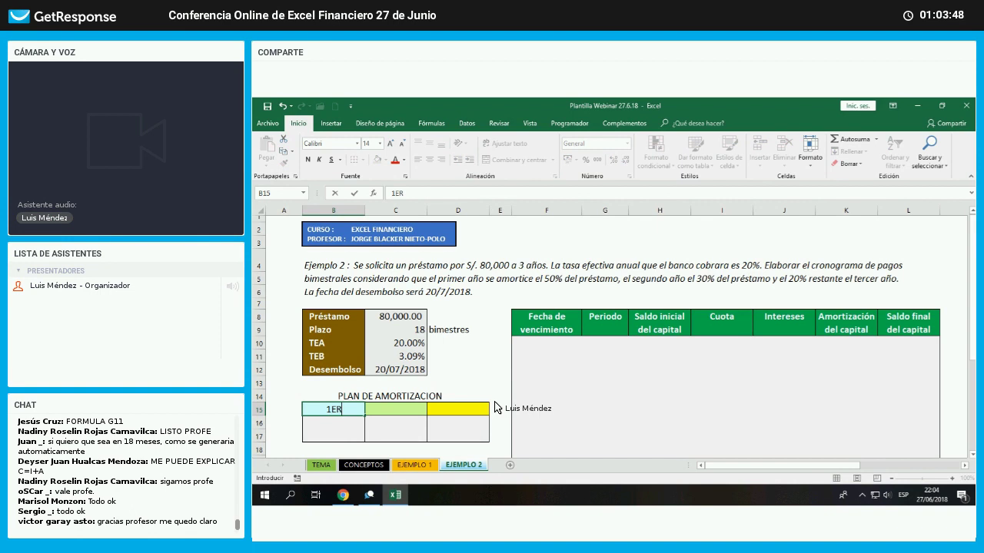
key("BackSpace")
key("BackSpace")
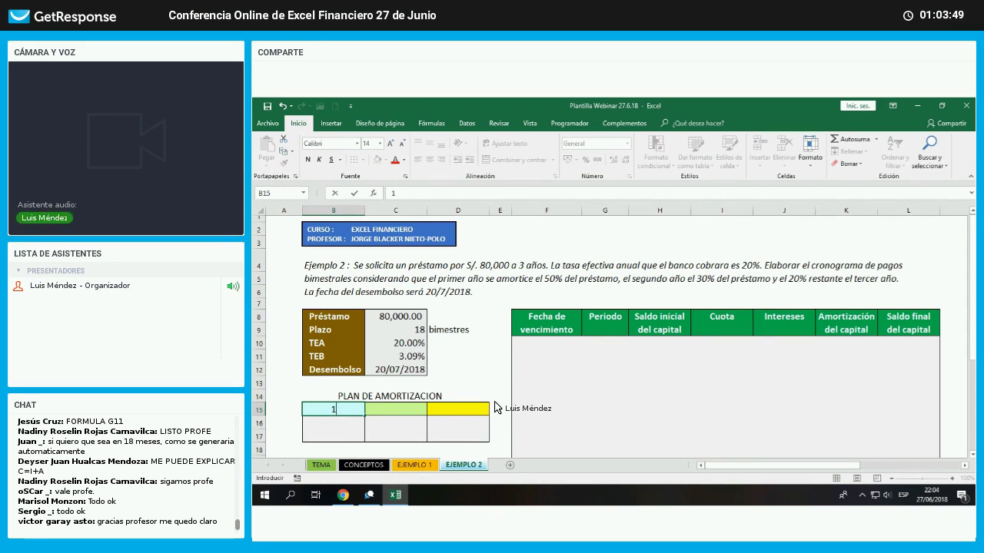
type("er a")
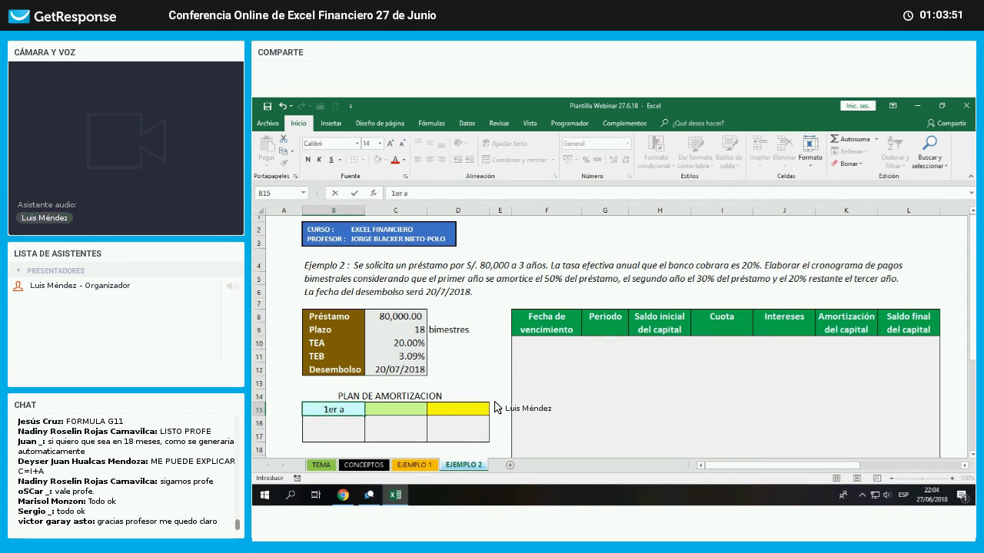
type("ño")
key("Return")
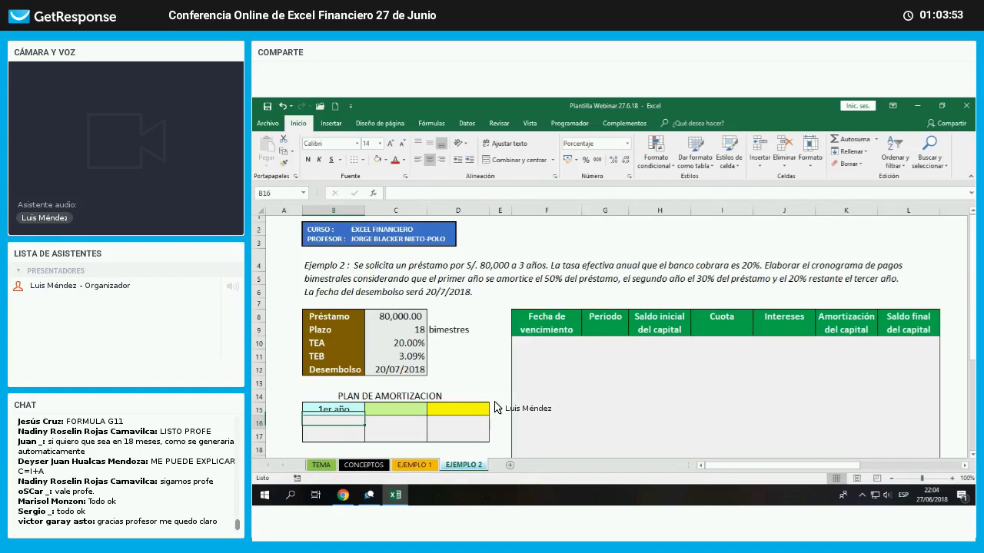
type("50%")
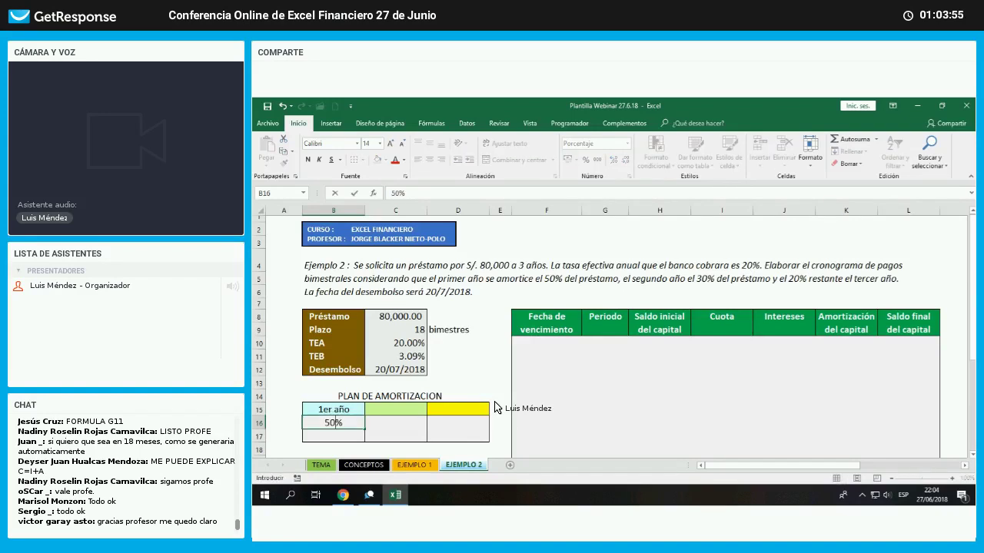
key("Return")
- Label the amortization plan's second column "2o año" in C15 and enter 30% beneath it in C16
key("Up")
key("Up")
key("Right")
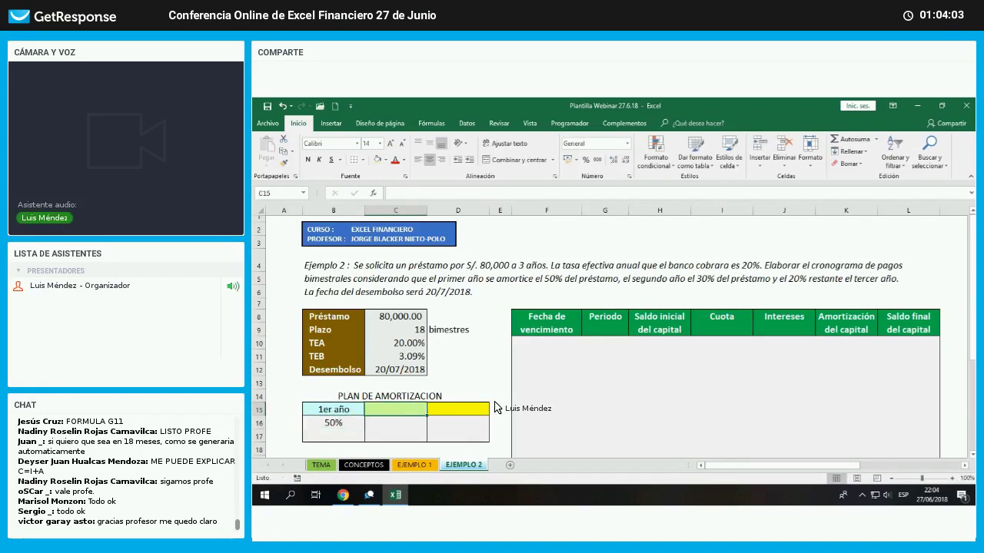
type("2o.")
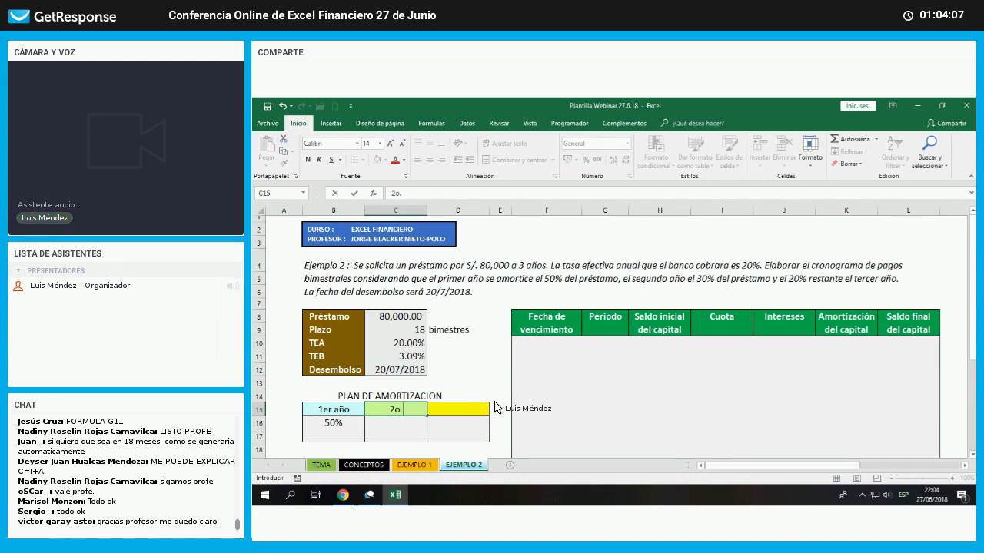
key("BackSpace")
type("año")
key("Return")
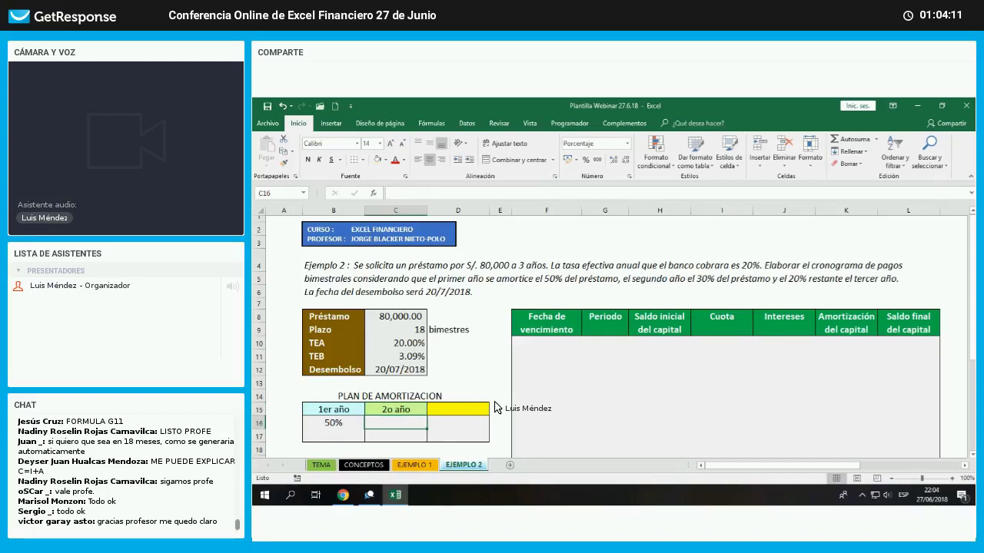
type("30")
key("Return")
- Label the amortization plan's third column "3er año" in D15 and enter 20% beneath it in D16
key("Up")
key("Up")
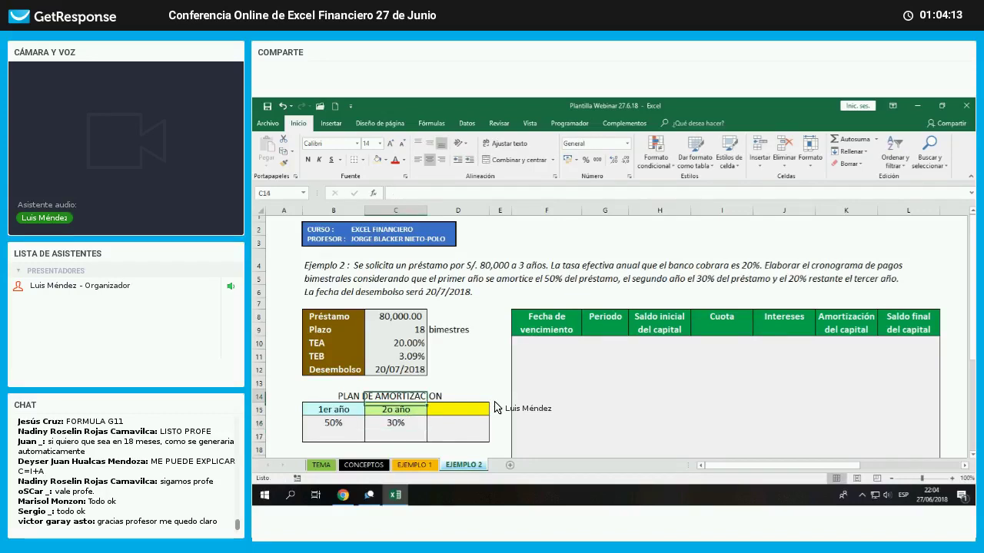
key("Right")
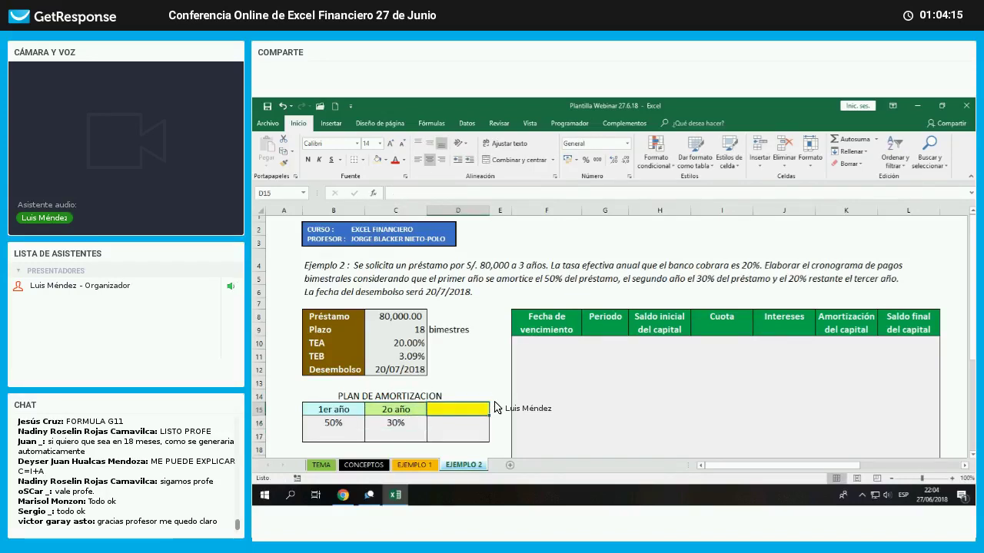
type("3er")
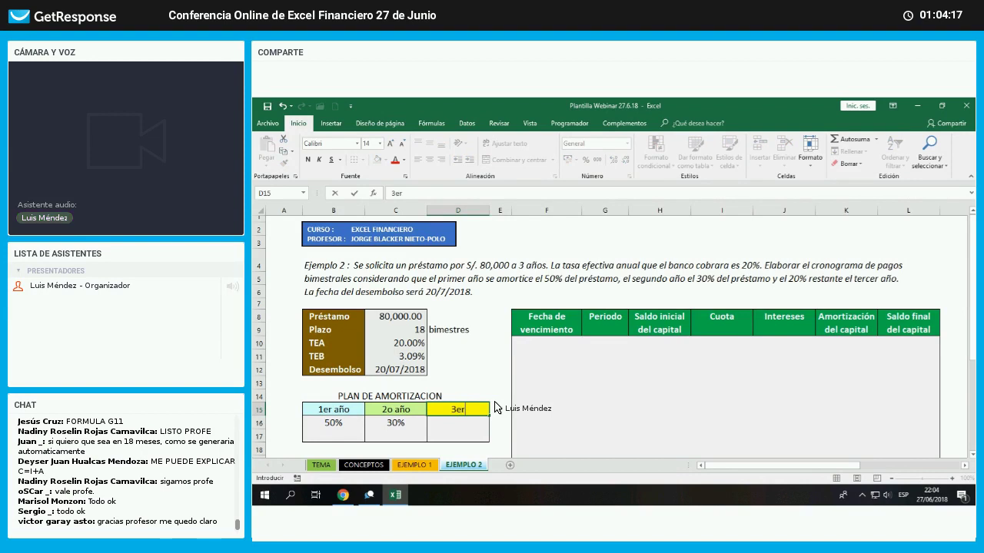
type(" año")
key("Return")
type("20%")
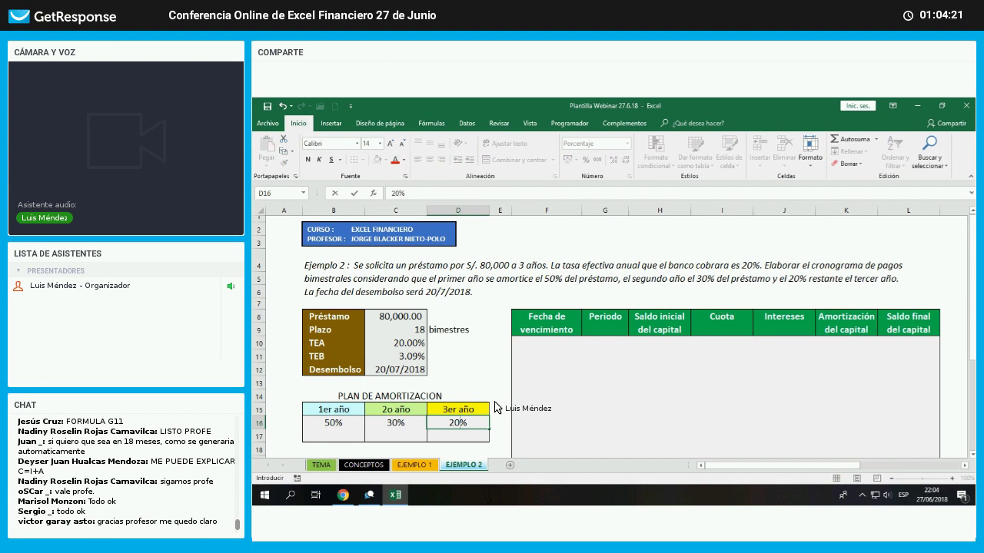
key("Return")
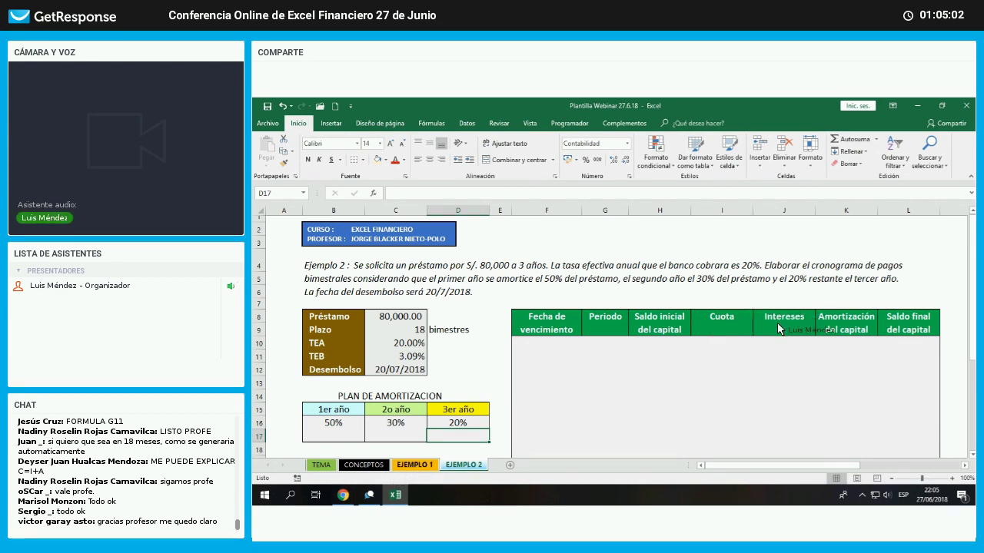
- Examine how the Amortización del capital column is calculated across all periods on the EJEMPLO 1 sheet
key("ctrl+Page_Up")
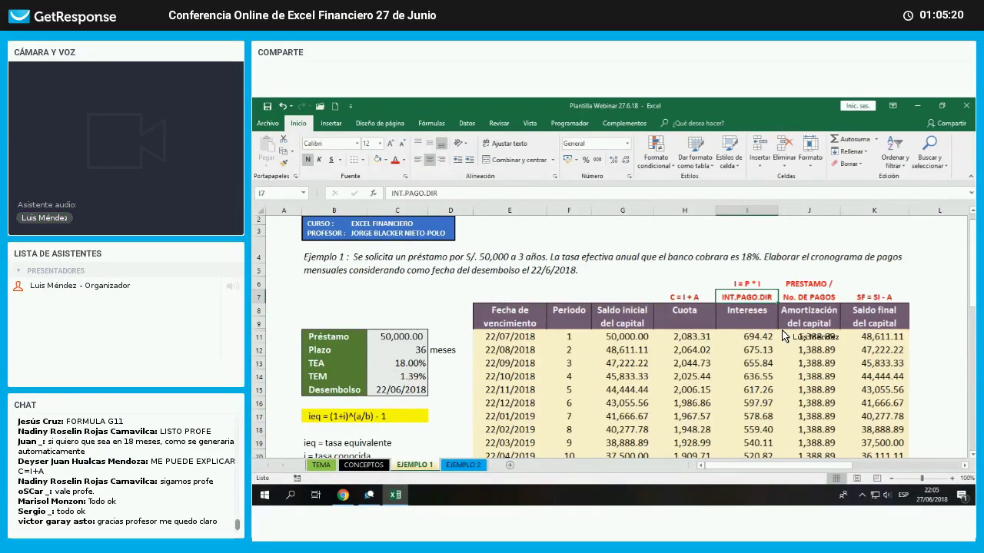
left_click_drag(784, 339, 809, 456)
scroll(808, 456, "down", 1)
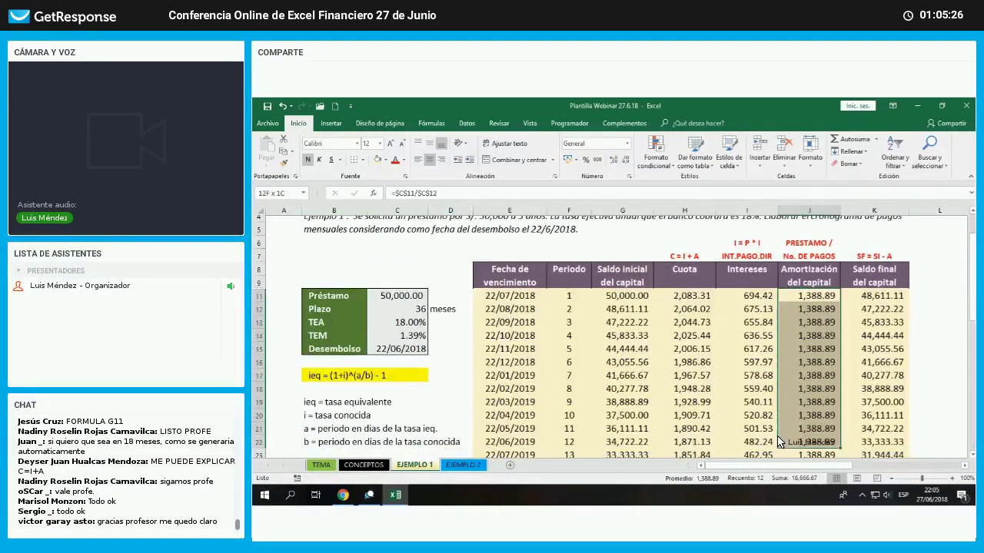
left_click_drag(722, 424, 482, 458)
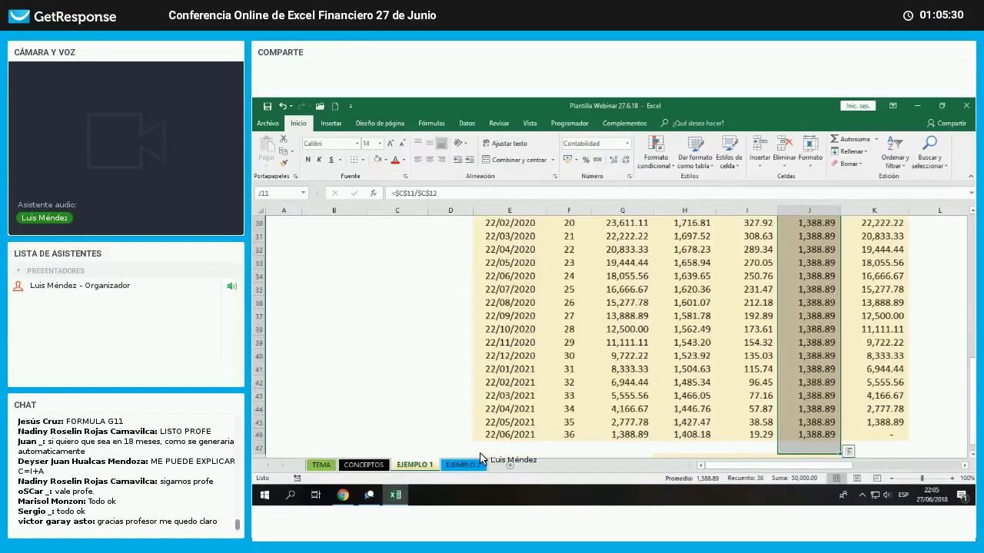
- Calculate the first-year amortization amount in B17 of the EJEMPLO 2 sheet as +B16*C8
left_click(482, 459)
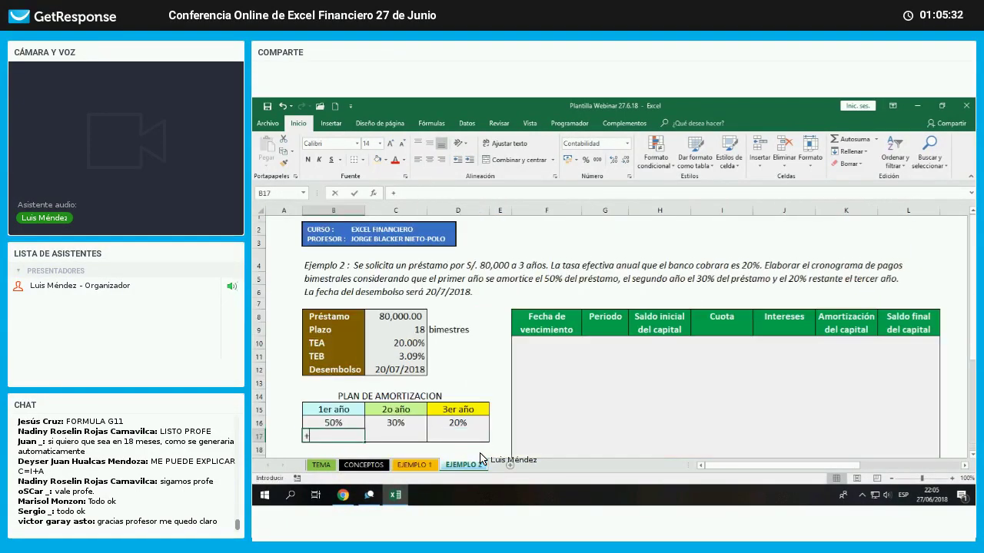
key("Up")
type("*")
key("Up")
key("Up")
key("Up")
key("Up")
key("Up")
key("Up")
key("Up")
key("Up")
key("Up")
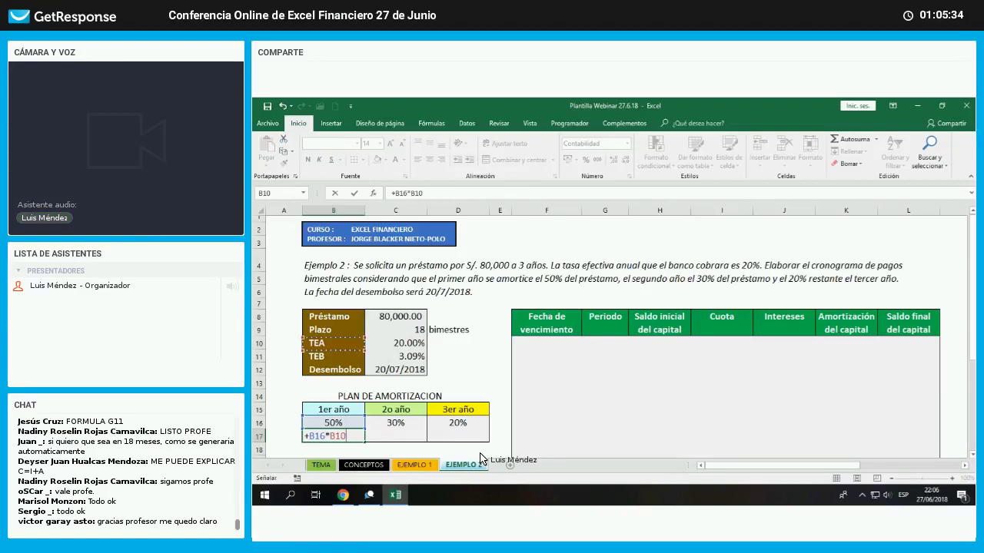
key("Right")
key("Return")
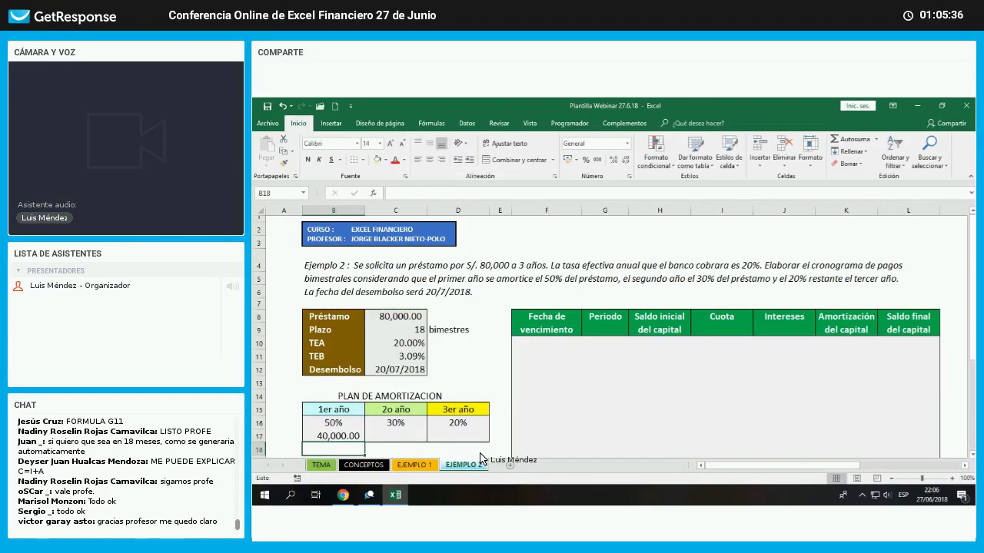
- Calculate the second-year amortization amount in C17 with the formula +C16*C8
key("Up")
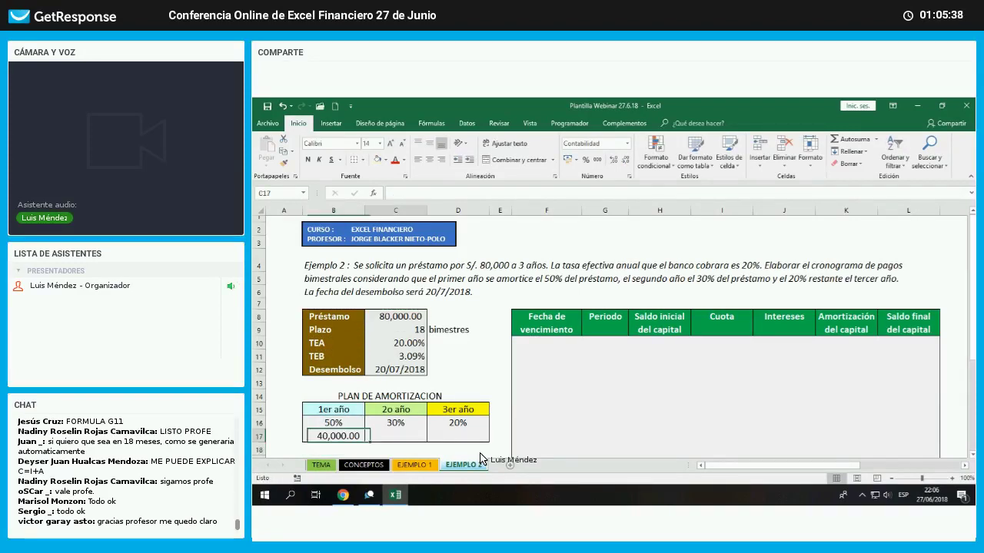
key("Right")
type("+")
key("Up")
type("*")
key("Up")
key("Up")
key("Up")
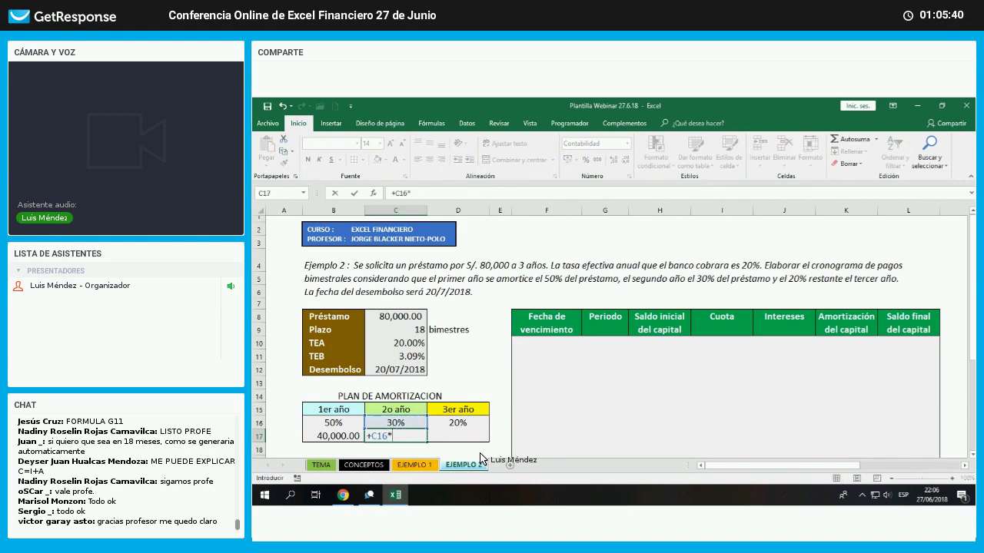
key("Up")
key("Up")
key("Up")
key("Up")
key("Up")
key("Up")
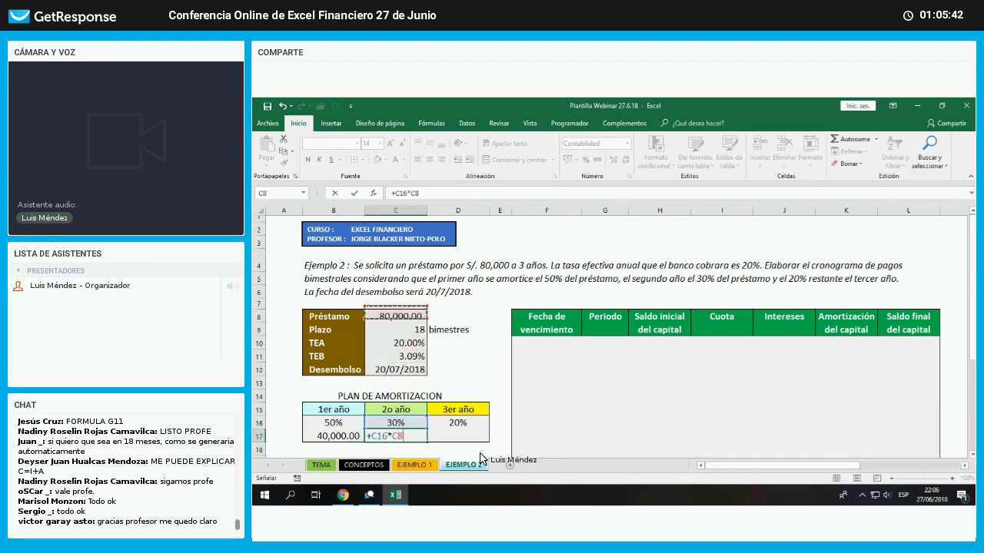
key("Return")
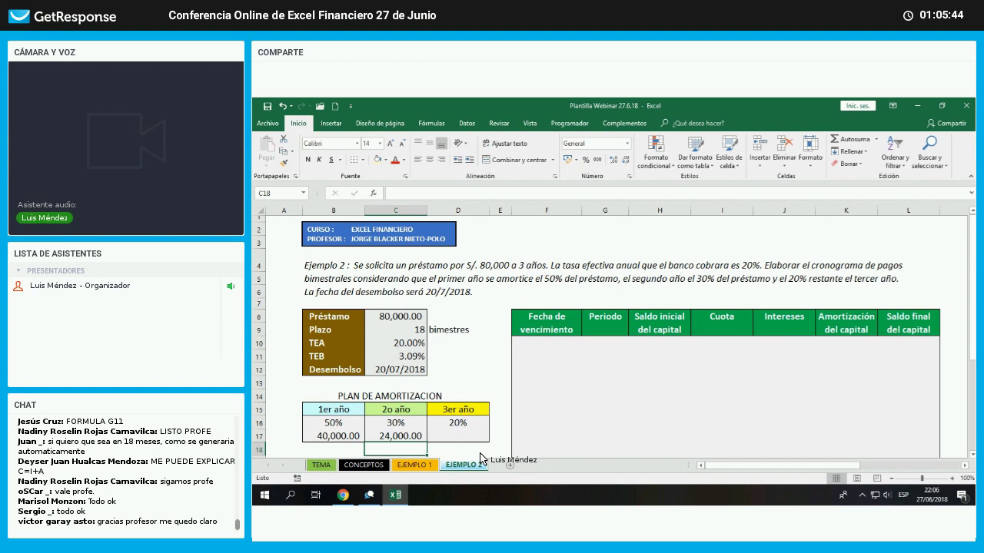
- Calculate the third-year amortization amount in D17 by multiplying the share in D16 by the Préstamo in C8
key("Up")
key("Right")
type("+")
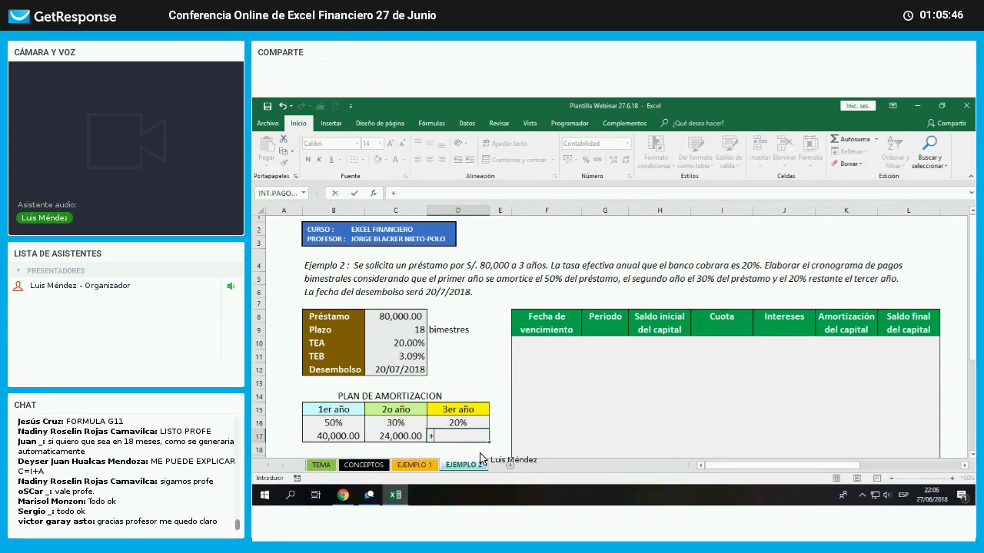
key("Up")
type("*")
key("Up")
key("Up")
key("Up")
key("Up")
key("Up")
key("Up")
key("Up")
key("Up")
key("Up")
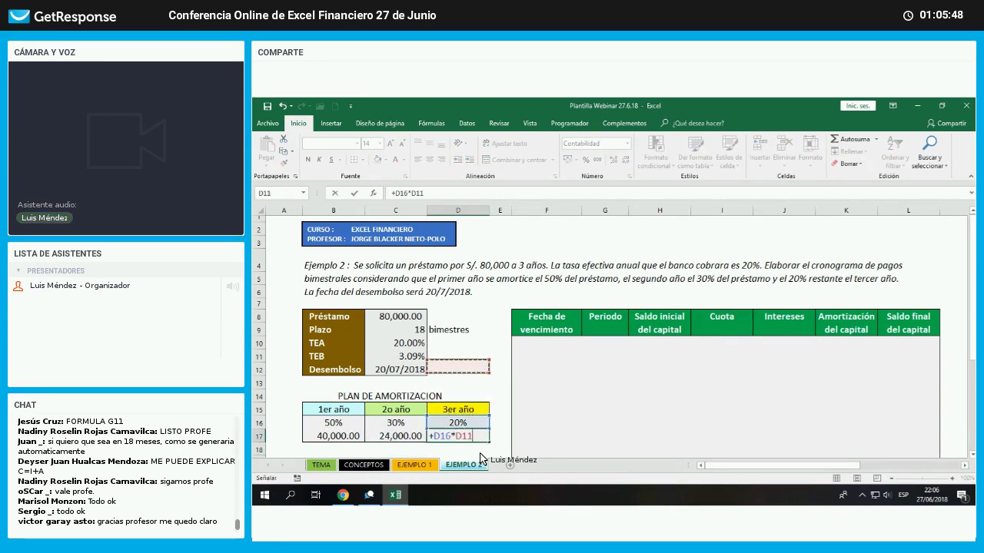
key("Return")
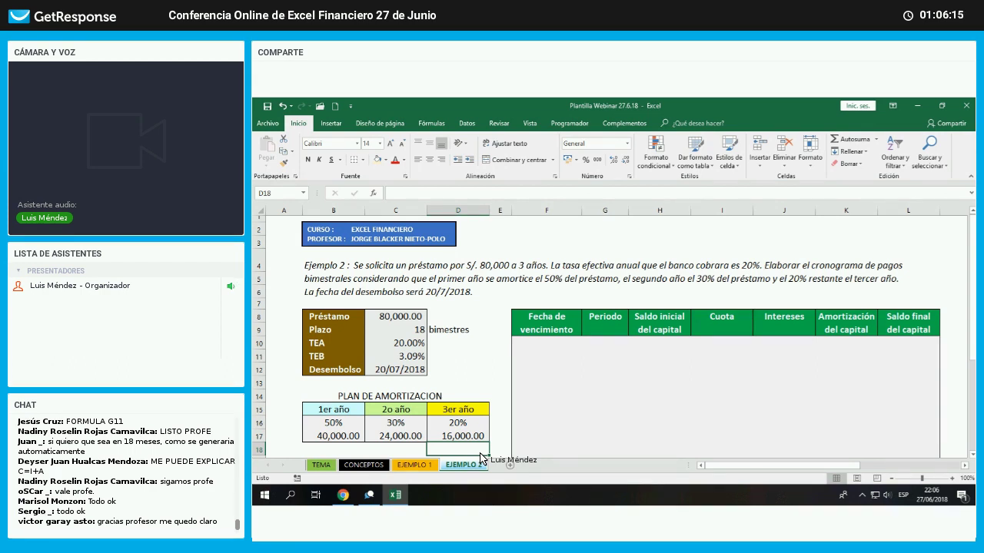
- Number the schedule's Periodo column from 1 to 18 in cells G10 to G27
left_click(605, 344)
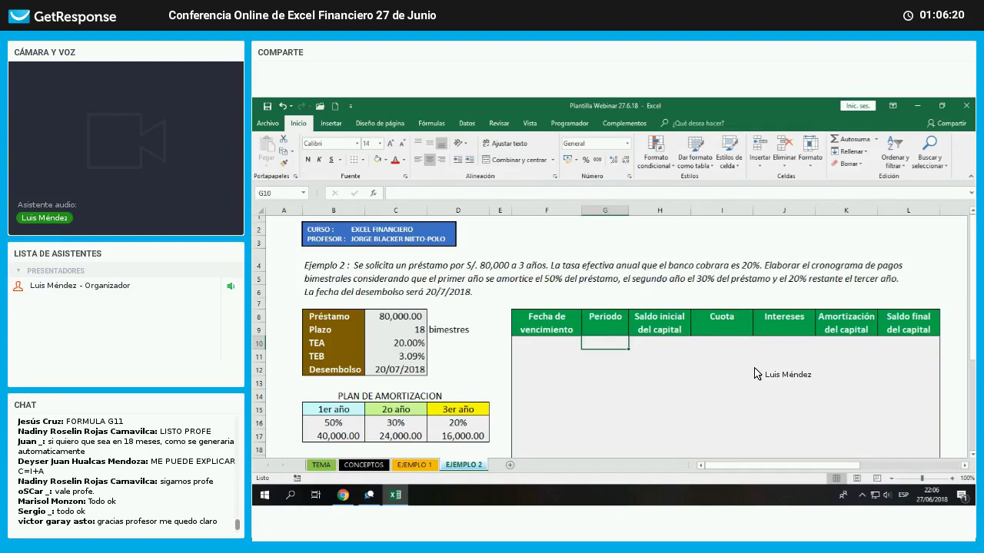
type("1")
key("Return")
type("2")
key("Return")
type("3")
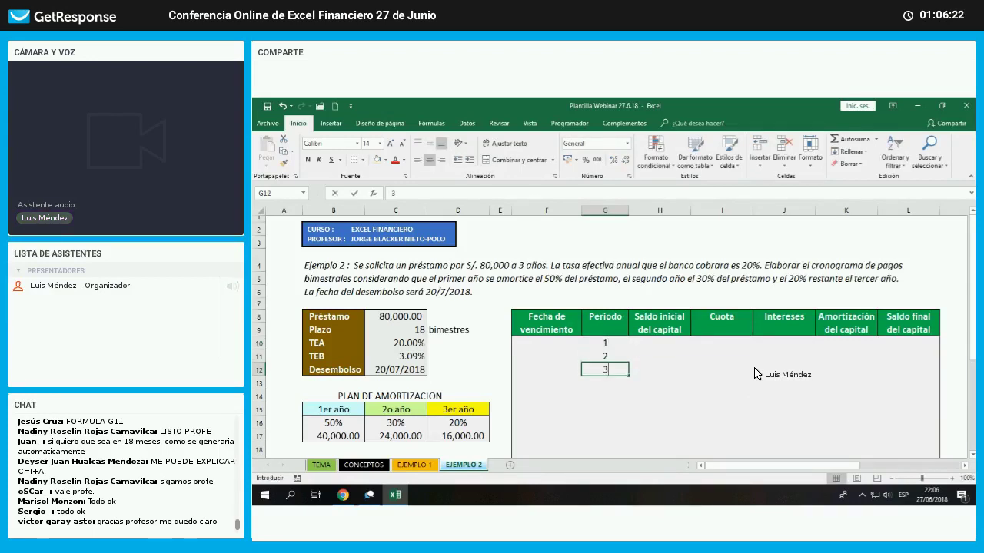
key("Return")
type("4 5 6 7 8 9")
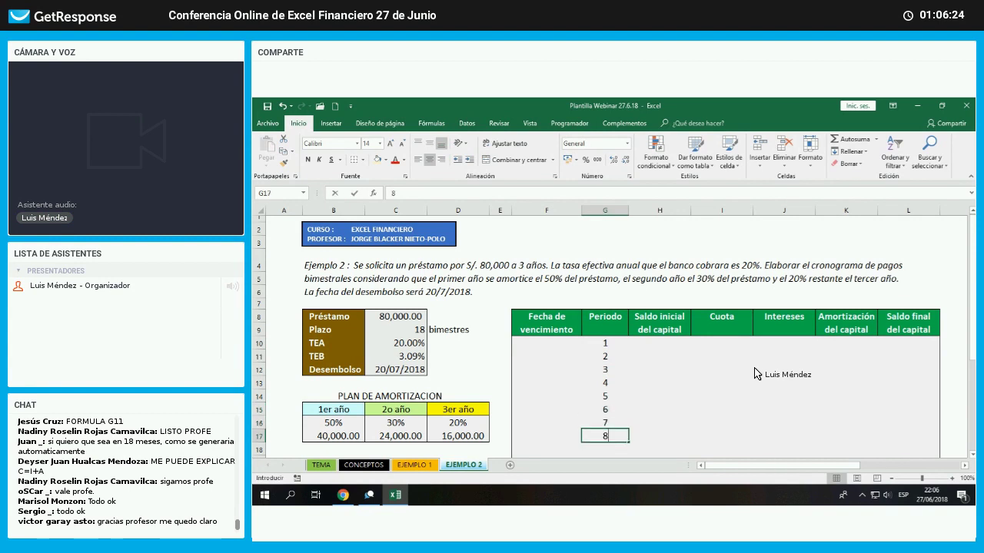
key("Return")
type("1")
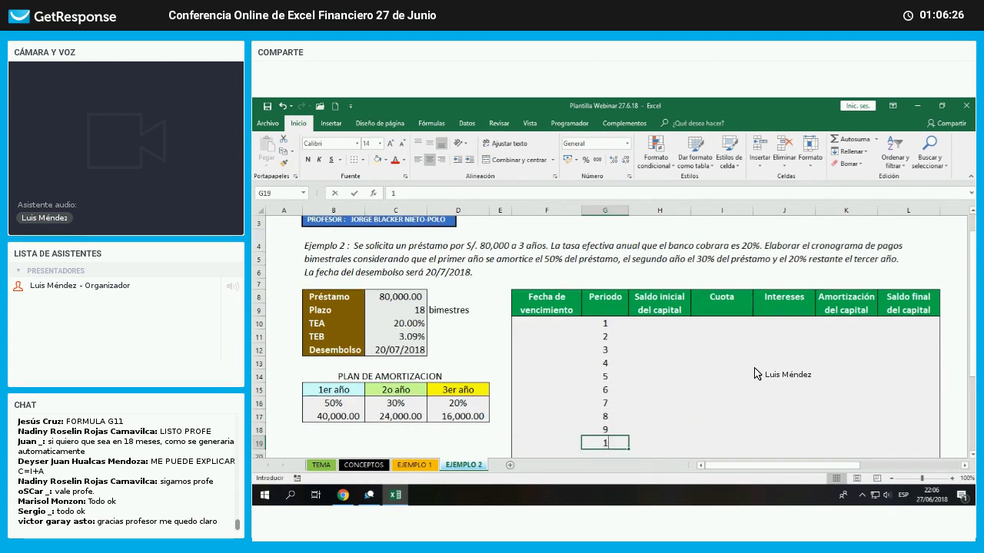
type("0")
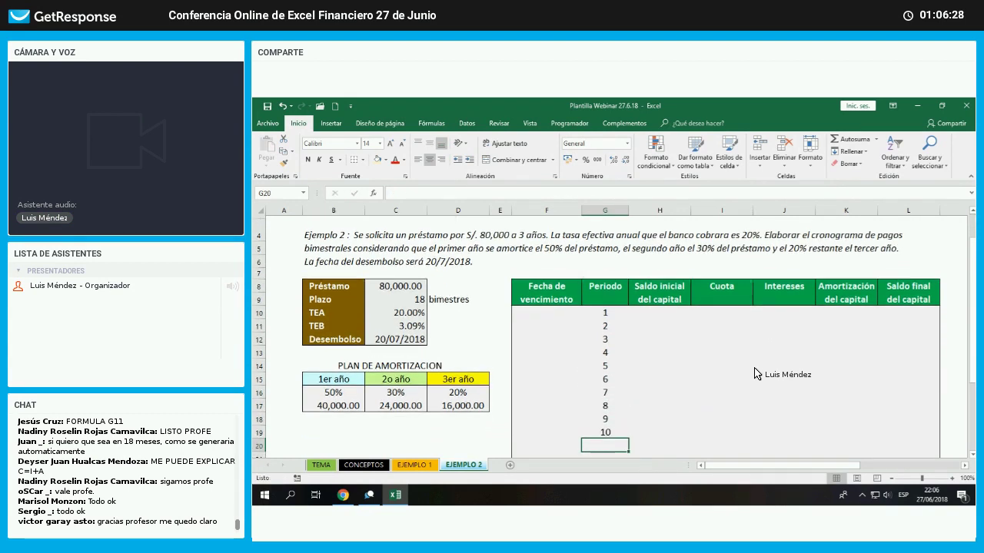
type(" 11 12 13 1")
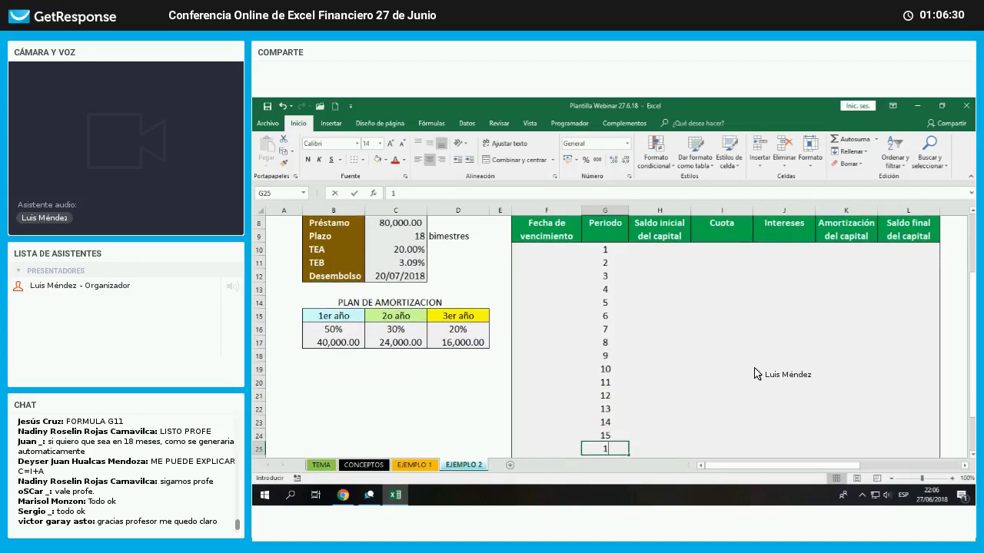
type("4 15 16 17 18")
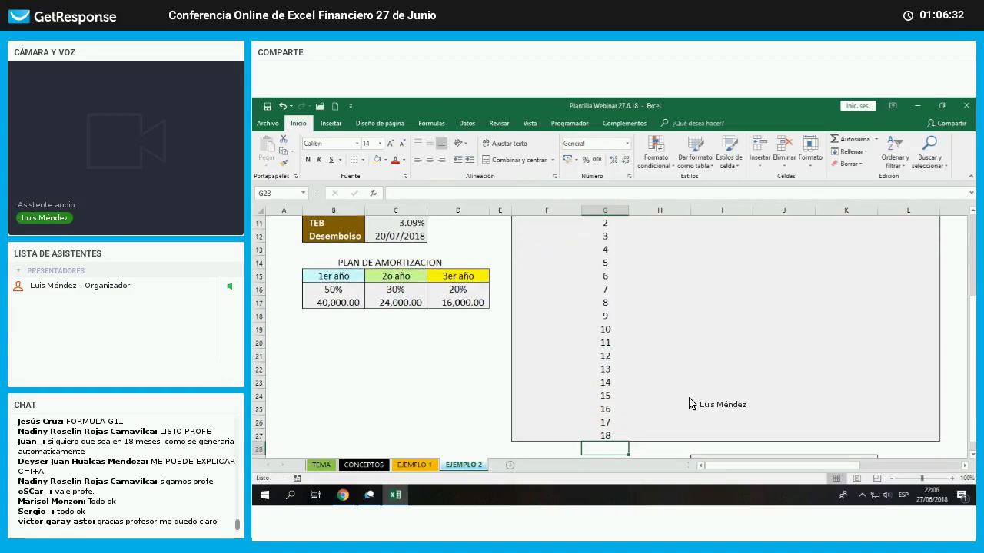
- Calculate the first Fecha de vencimiento in F10 with FECHA.MES, using C12 as Fecha_inicial and 2 as Meses
scroll(692, 404, "up", 1)
scroll(692, 404, "up", 3)
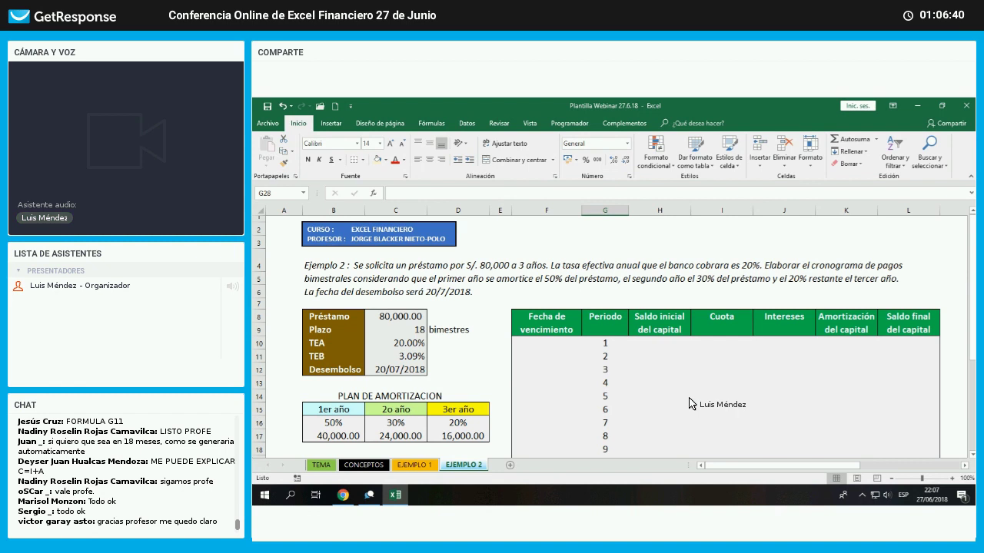
left_click(556, 344)
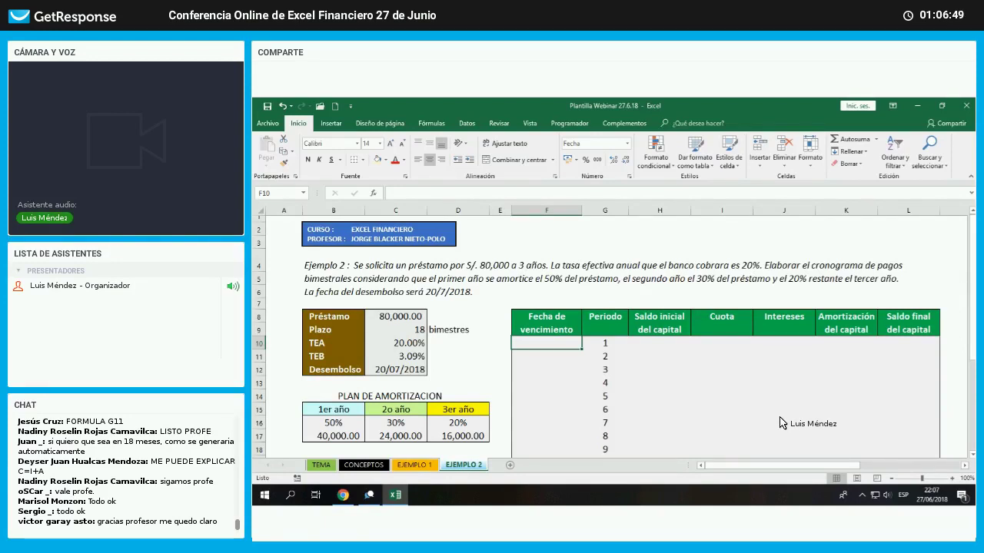
type("=")
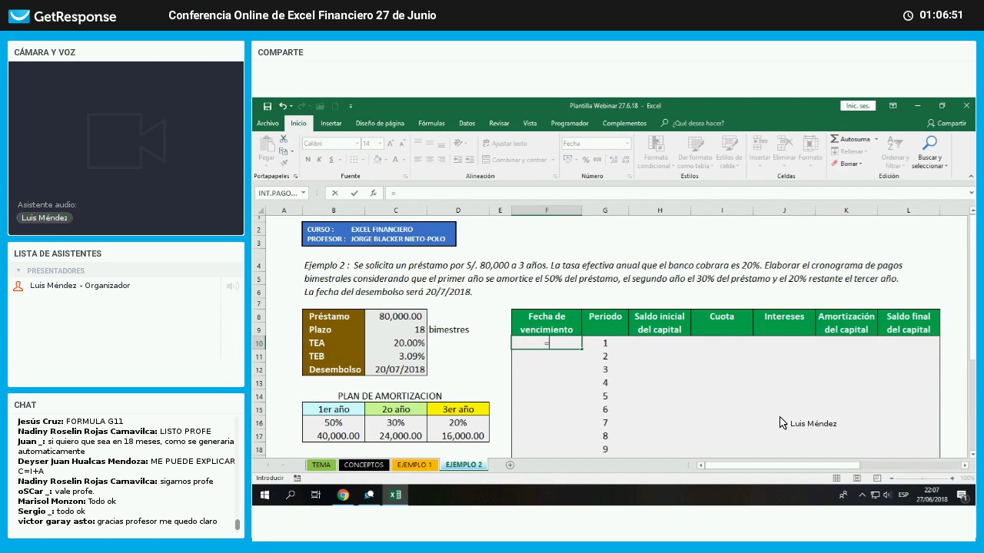
type("fech")
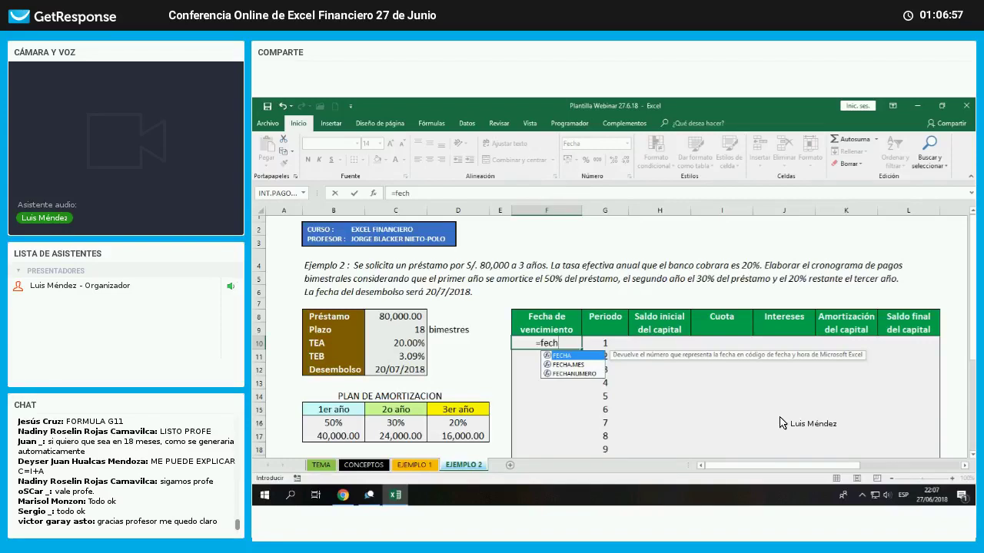
left_click(578, 365)
key("Tab")
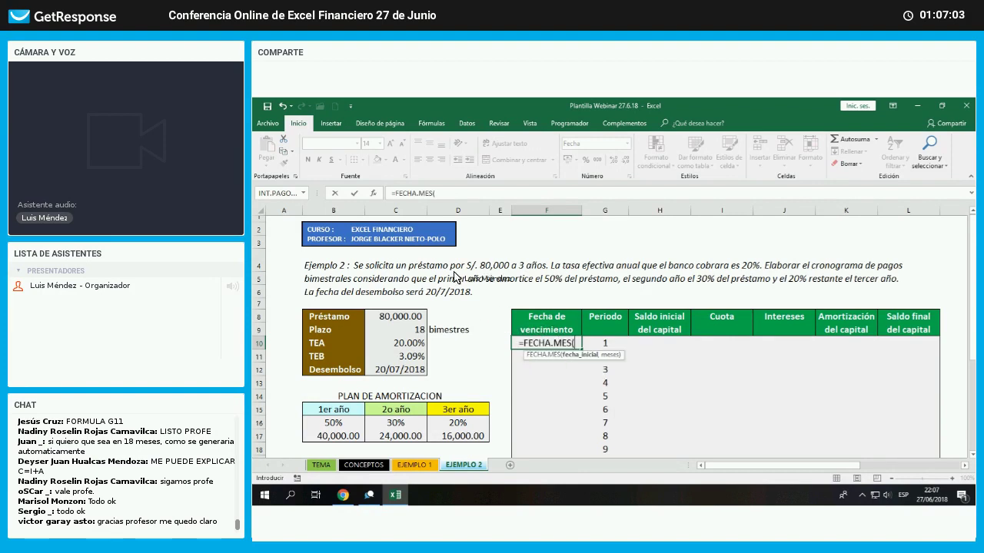
left_click(374, 194)
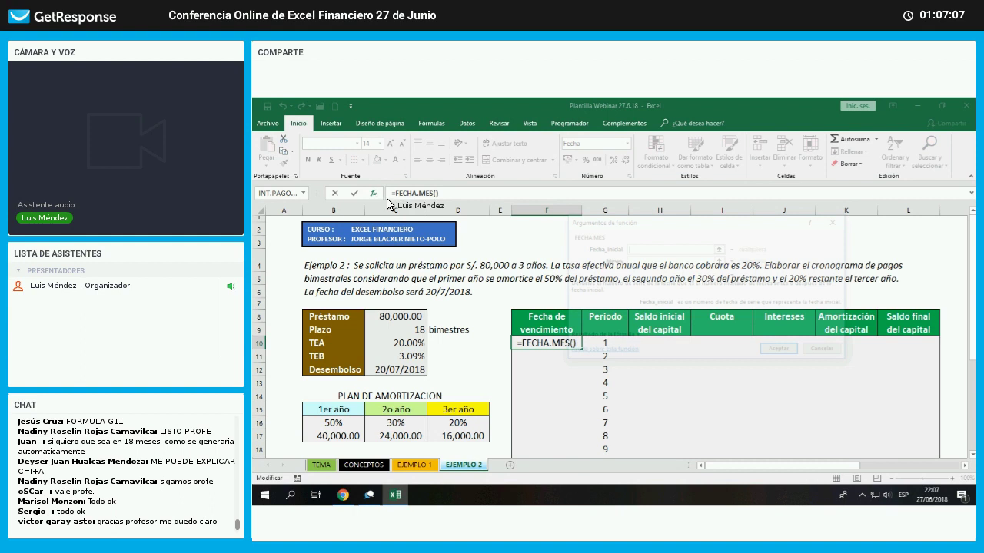
left_click_drag(692, 248, 752, 273)
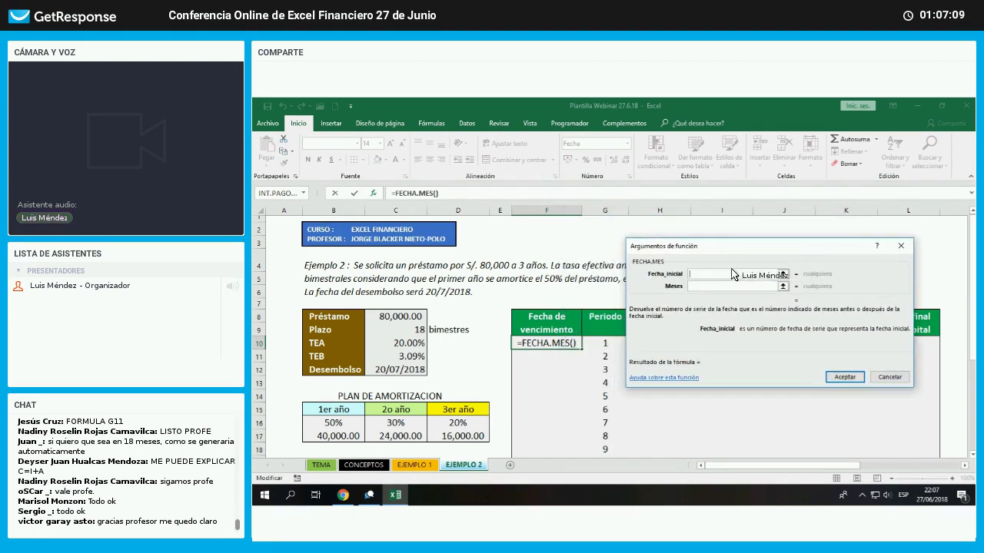
left_click(410, 372)
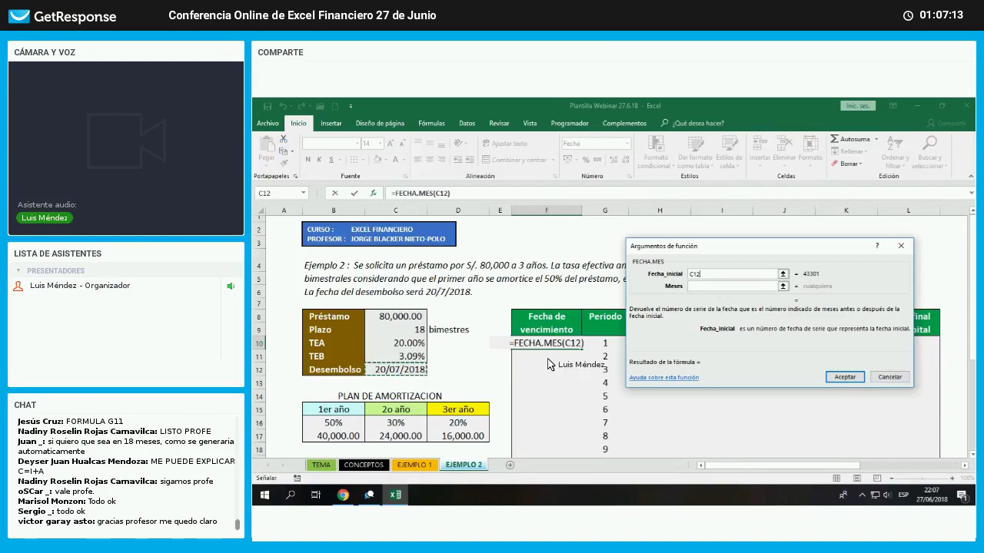
left_click(734, 287)
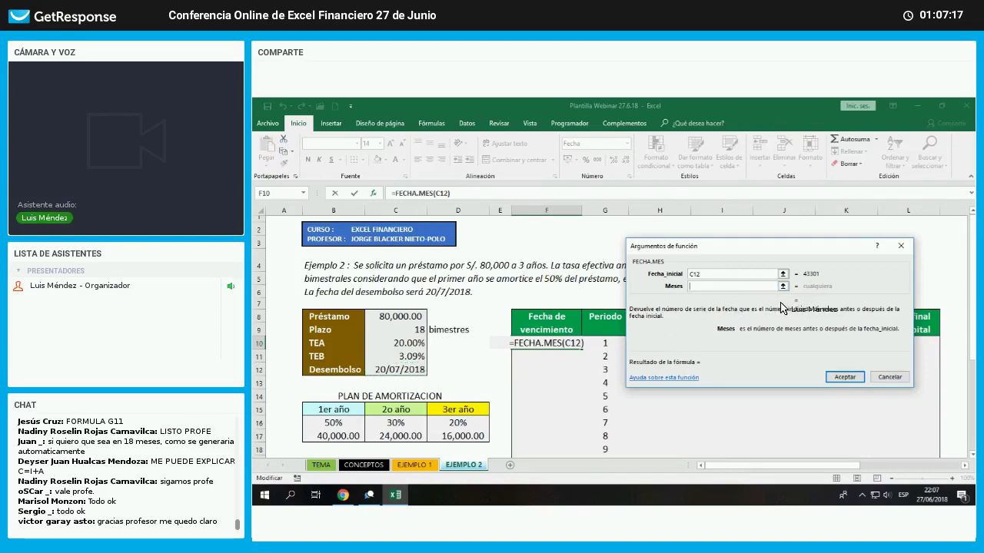
type("2")
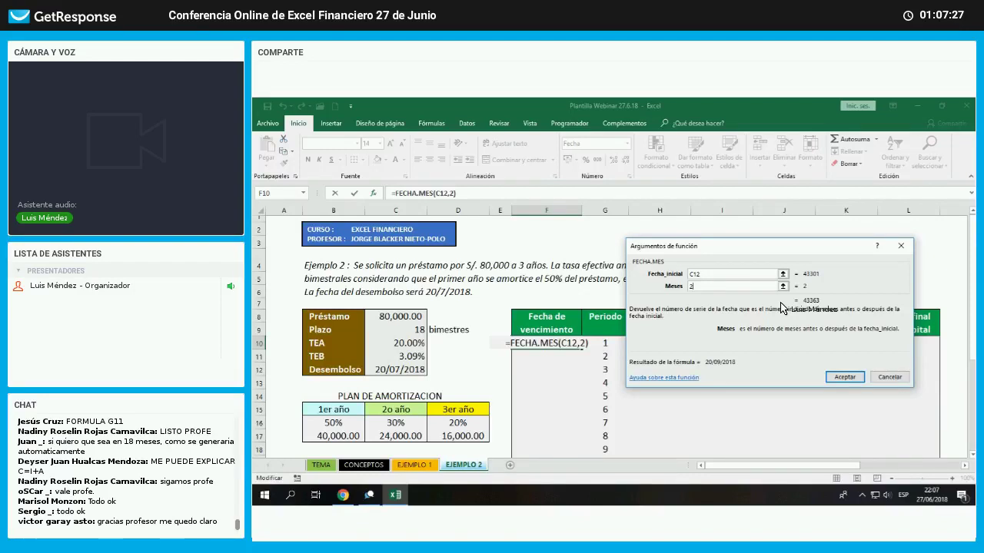
key("Return")
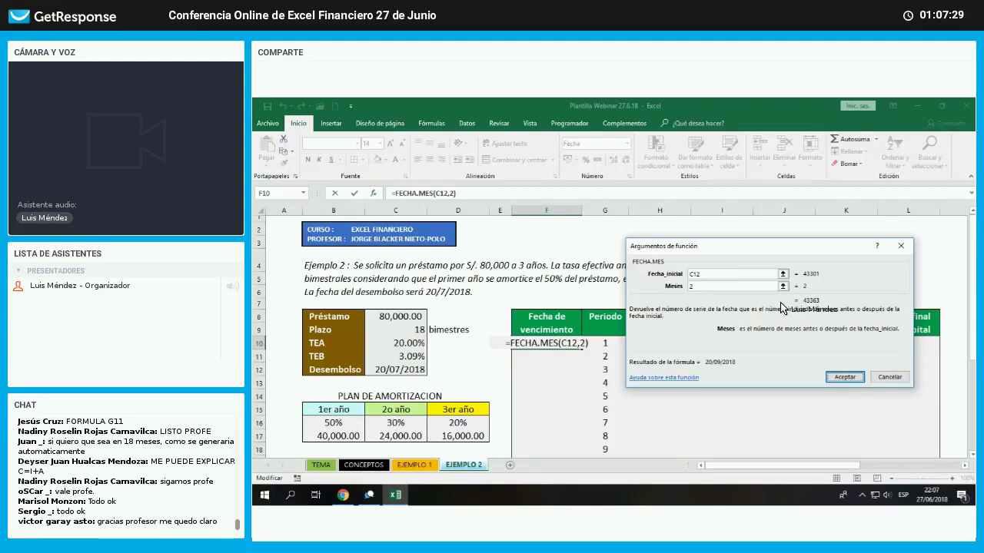
key("Return")
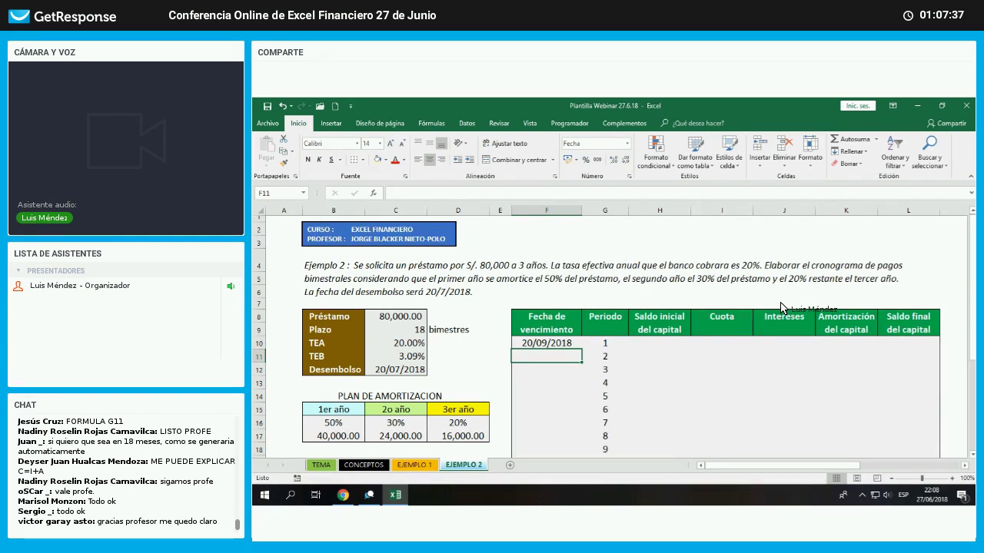
- Calculate the second due date in F11 with FECHA.MES, using F10 as Fecha_inicial and 2 as Meses
type("=fech")
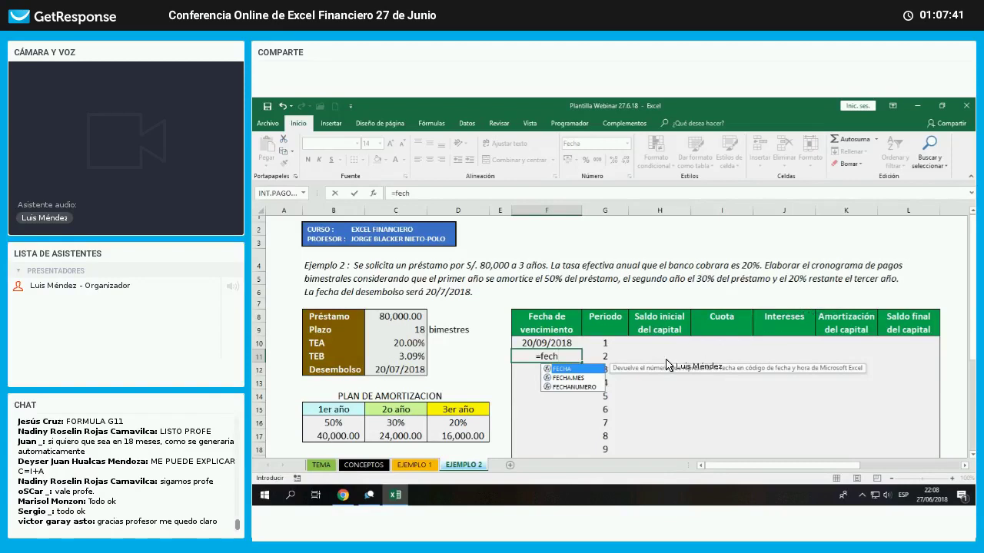
double_click(575, 379)
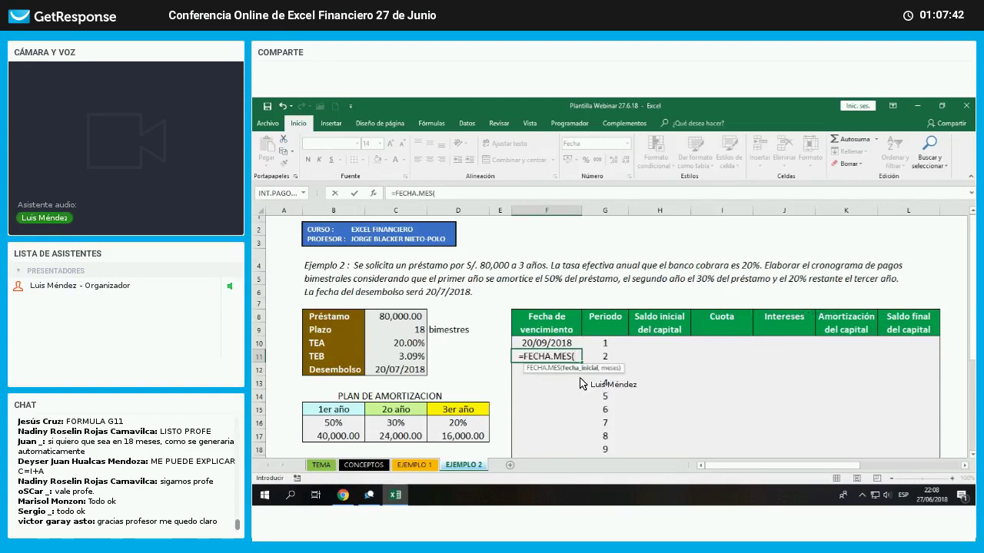
left_click(375, 195)
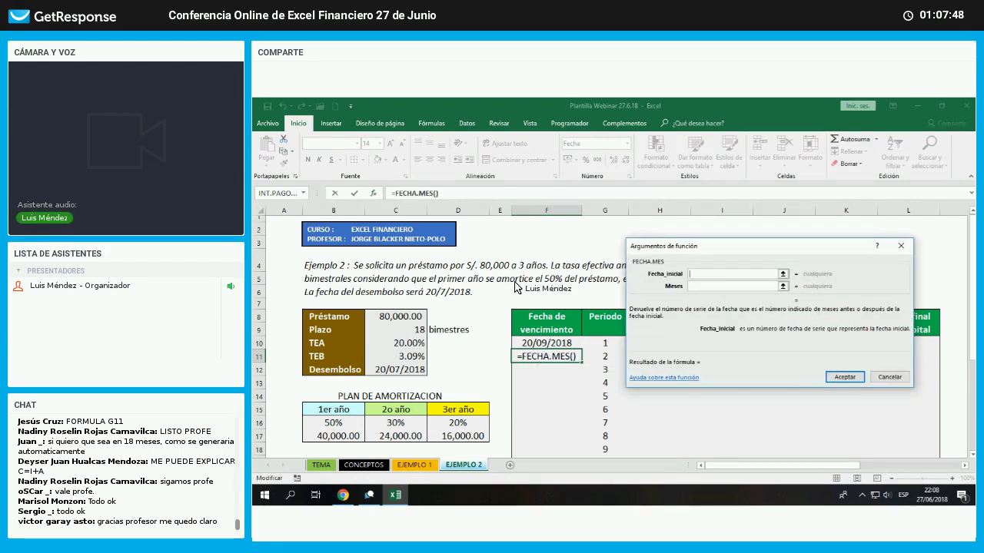
left_click(572, 347)
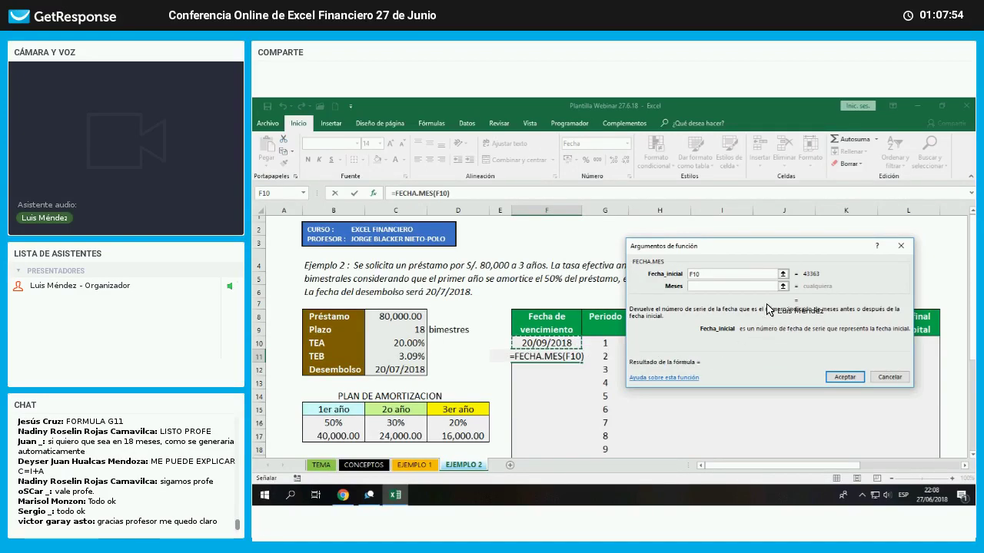
key("Tab")
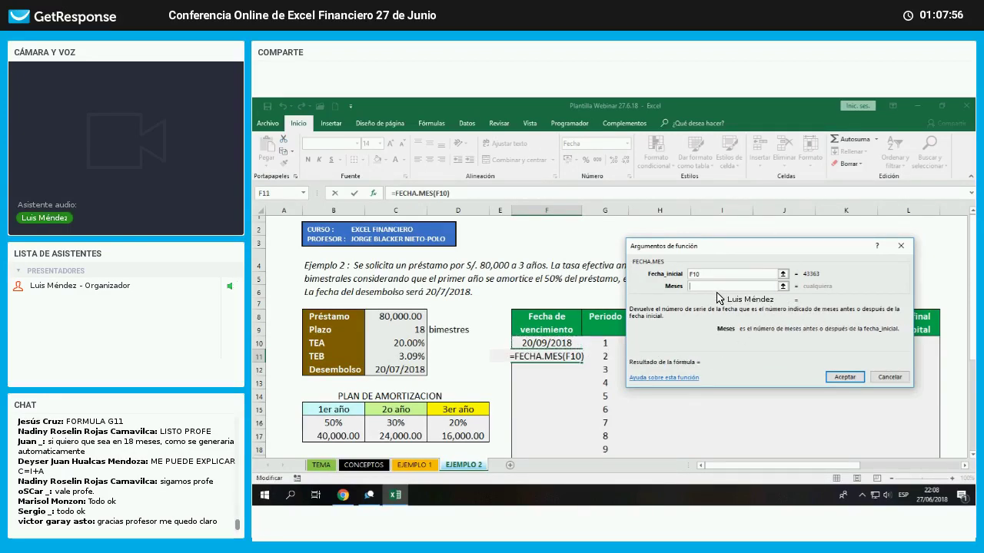
type("2")
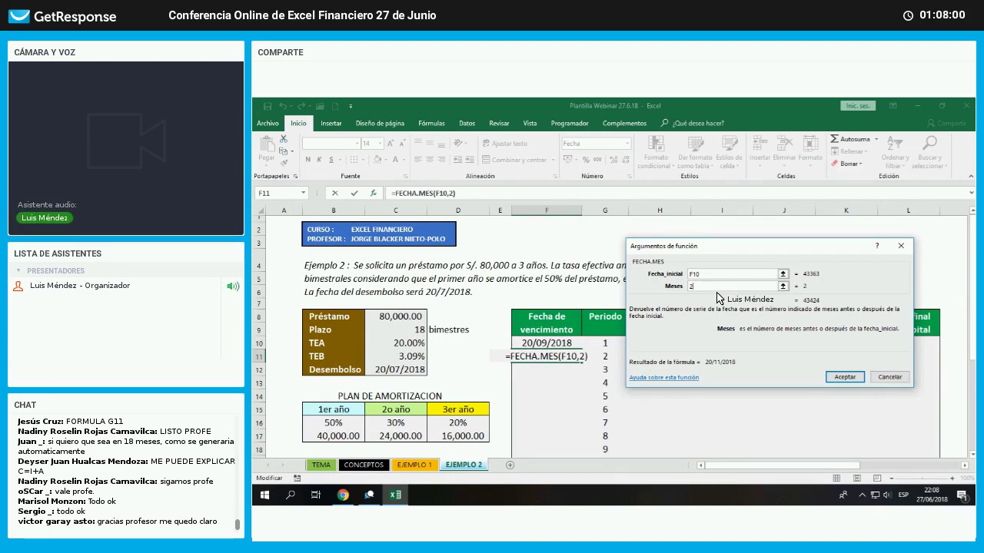
key("Return")
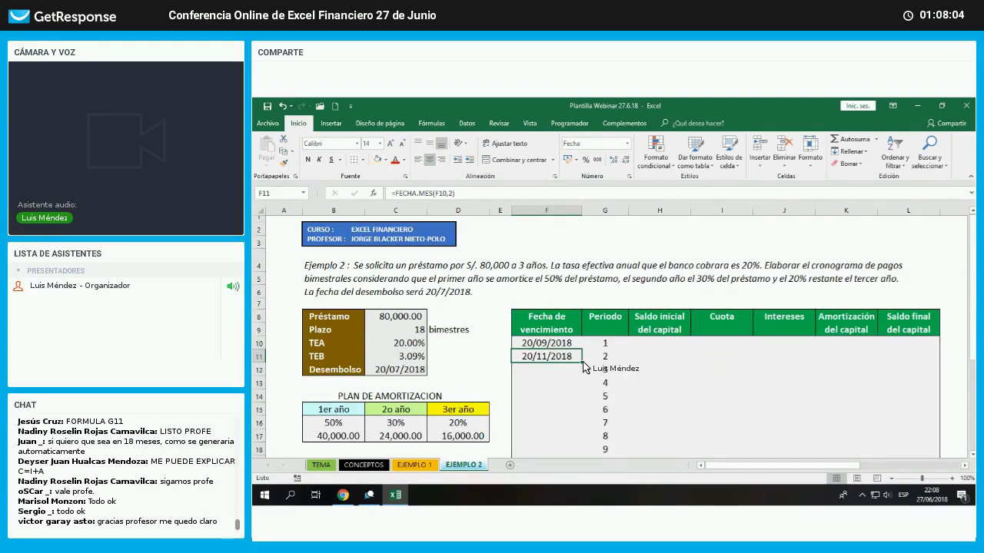
- Fill the due-date formula from F11 down to F27, through period 18
left_click_drag(583, 363, 643, 413)
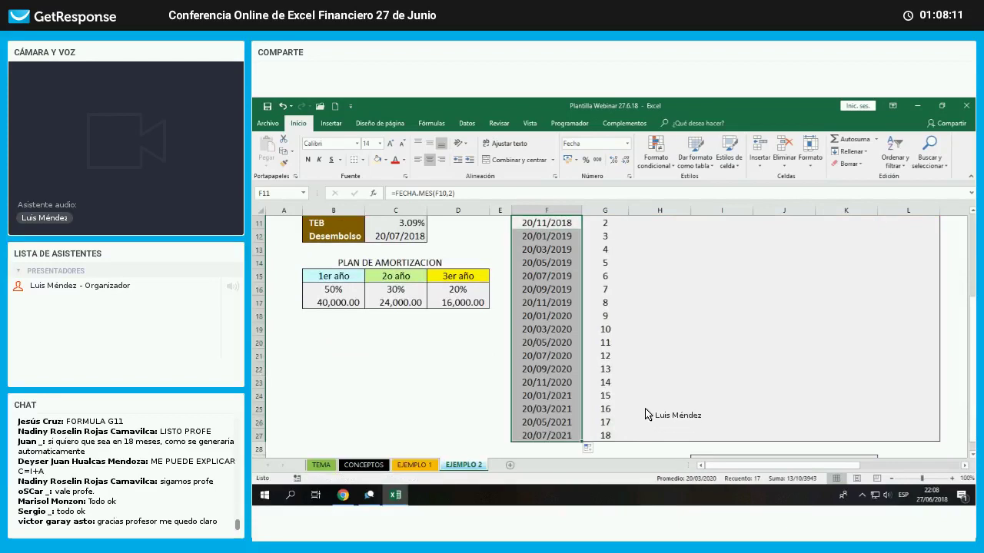
left_click(648, 413)
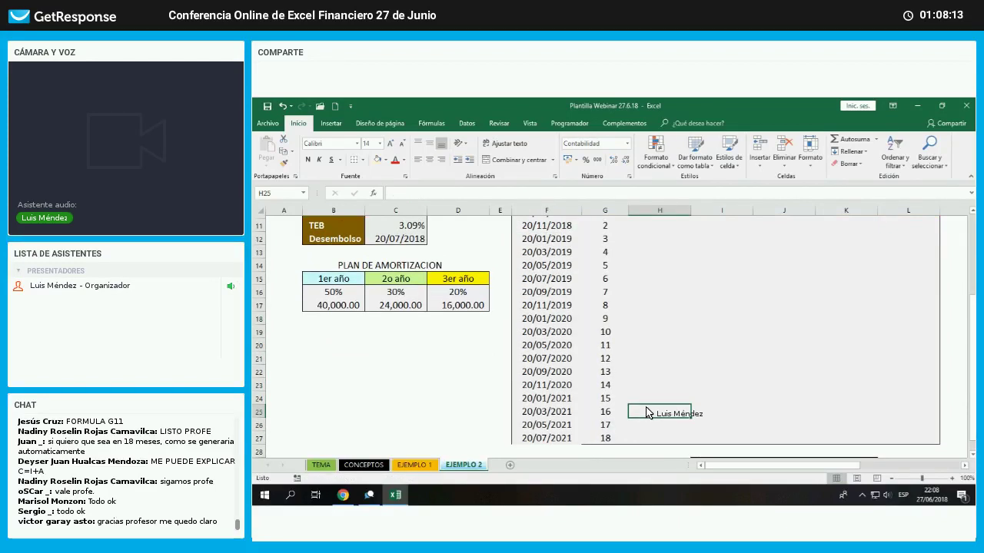
scroll(646, 413, "up", 3)
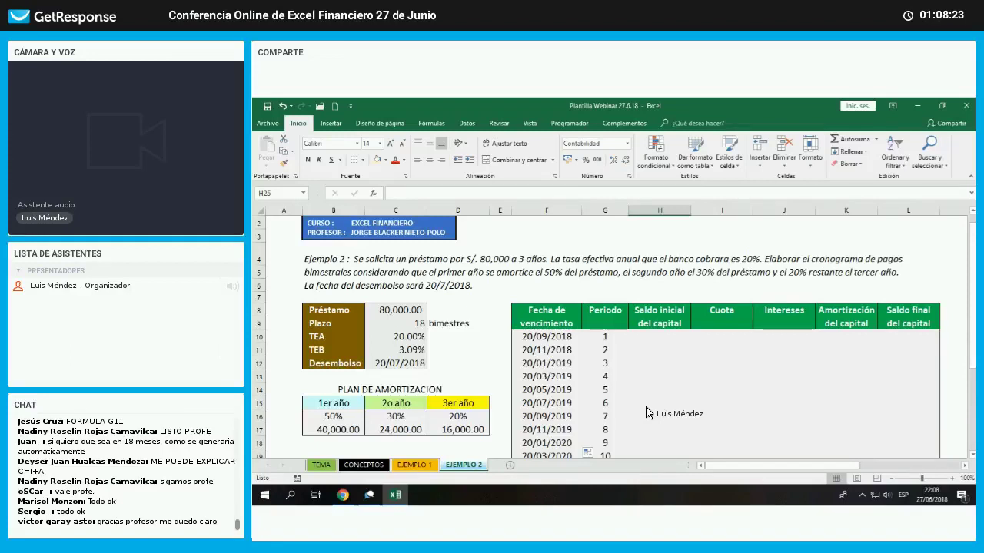
- Link the first period's Saldo inicial del capital in H10 to the Préstamo amount in C8
left_click(727, 298)
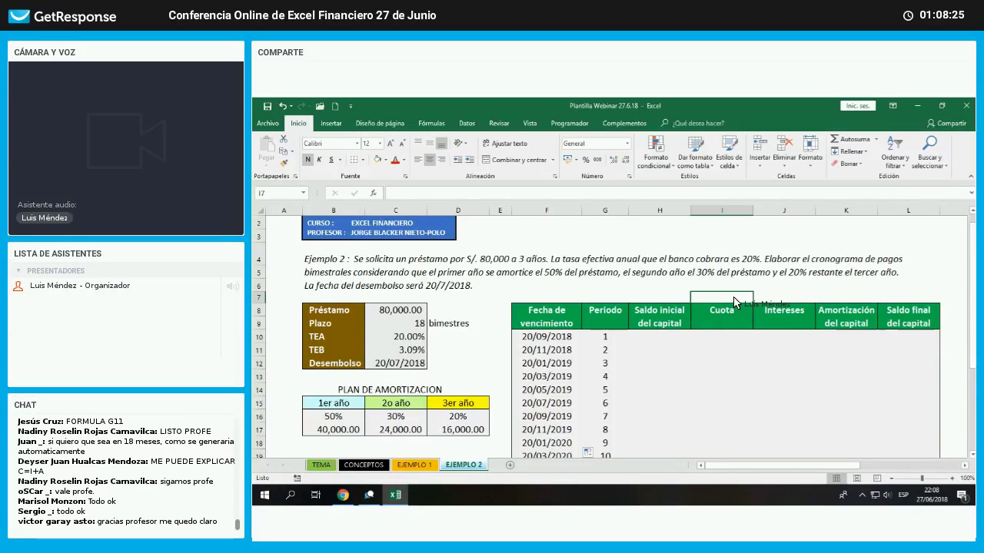
left_click(686, 336)
type("+")
key("Left")
key("Left")
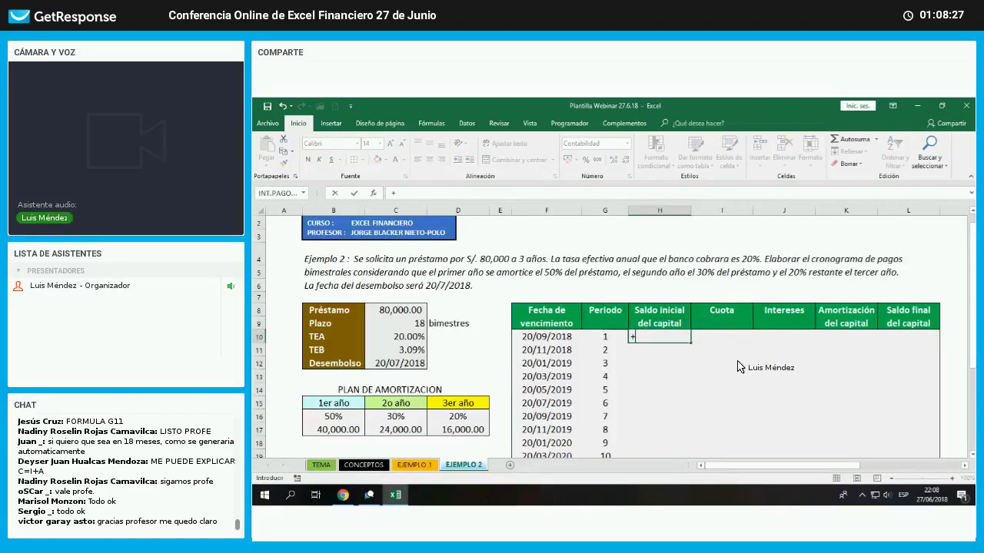
key("Left")
key("Left")
key("Left")
key("Up")
key("Up")
key("Return")
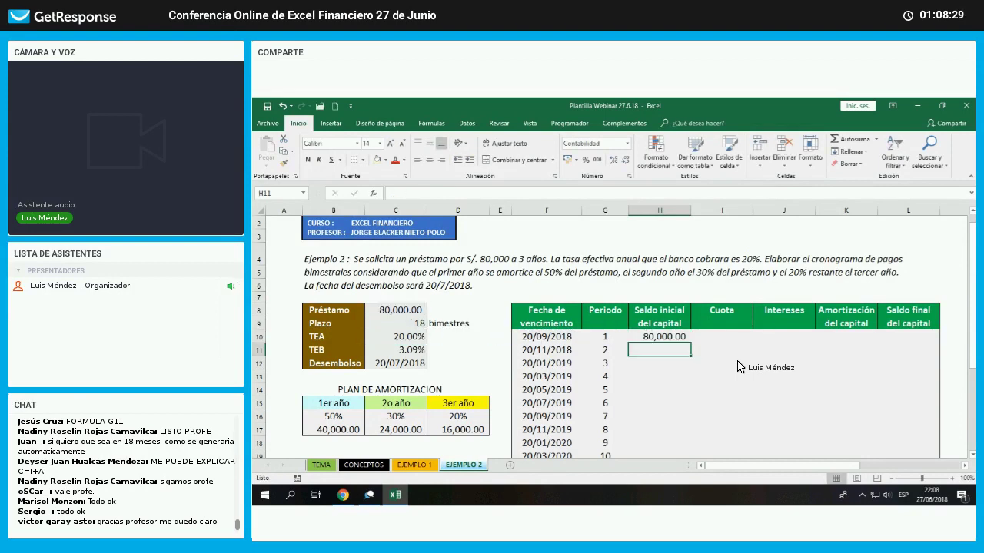
- Write the note C = I + A in I7, above the Cuota heading
left_click(728, 300)
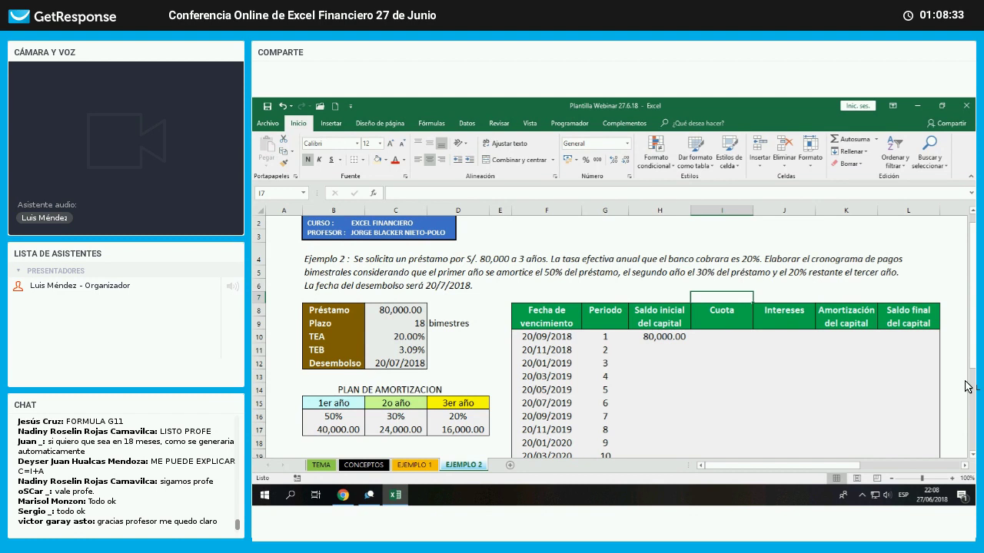
type("c =")
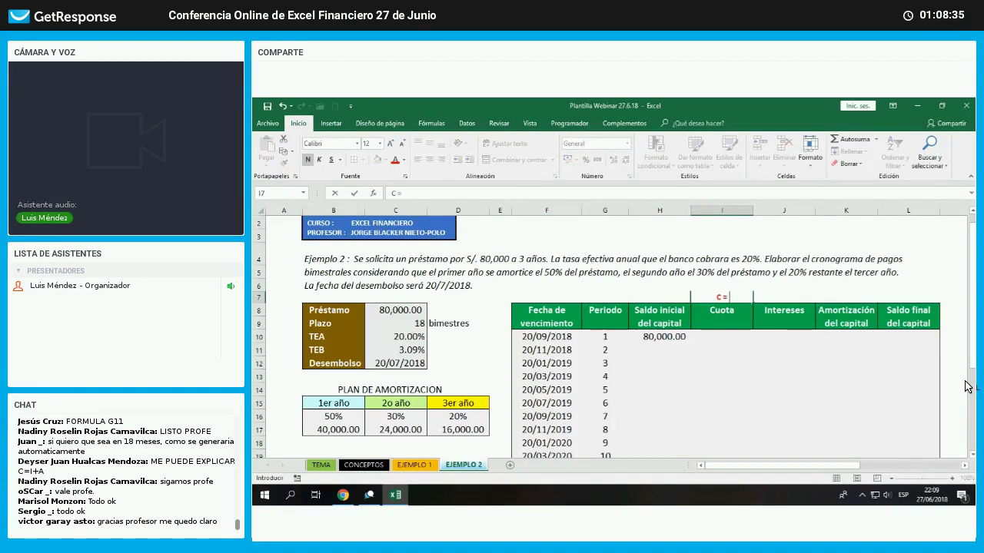
type(" I + A")
key("Return")
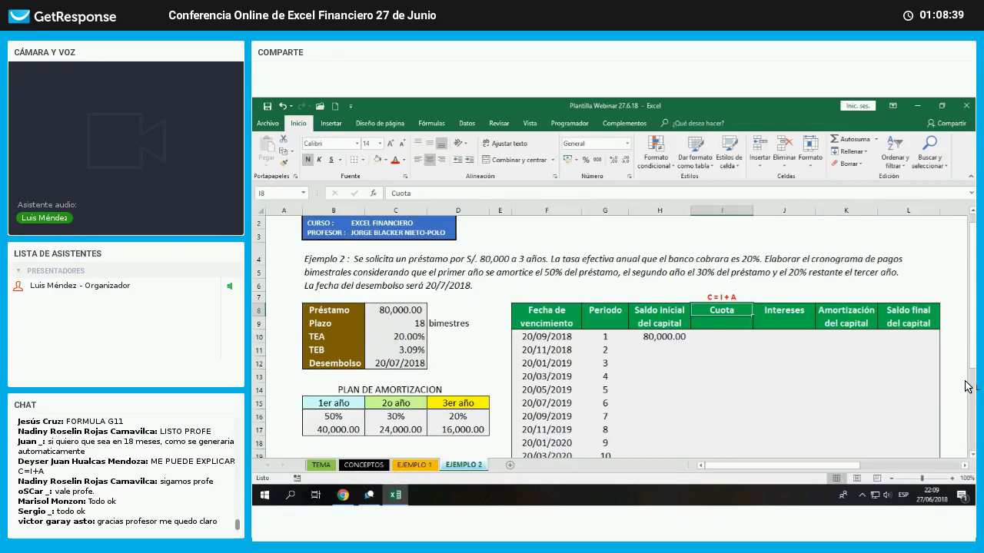
- Write the note I = P * i in J7, above the Intereses heading
key("Up")
key("Right")
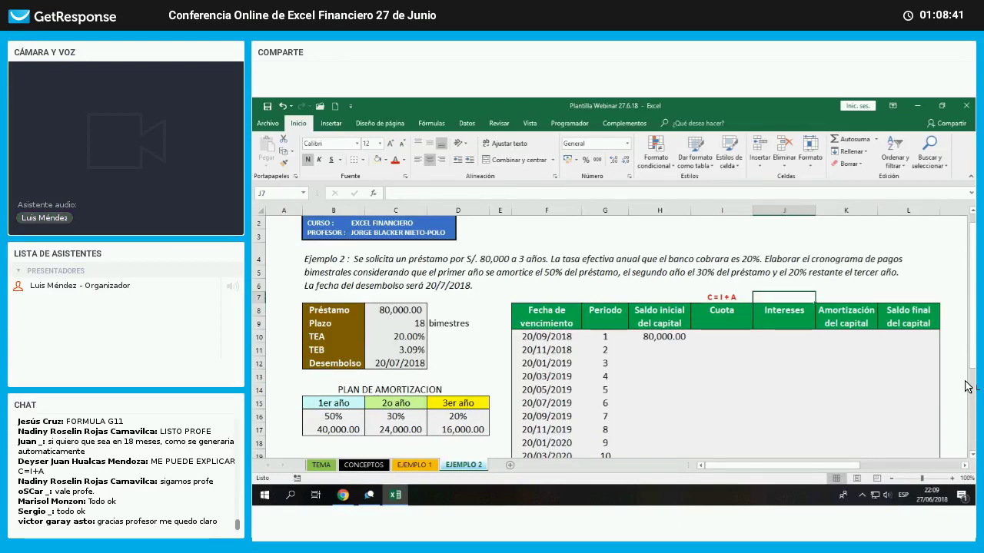
type("I =")
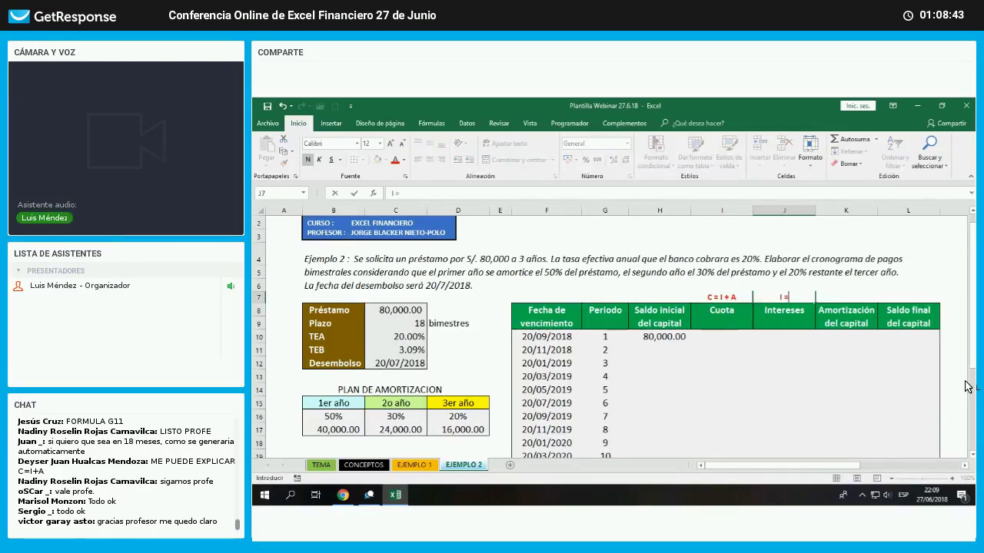
type(" P *")
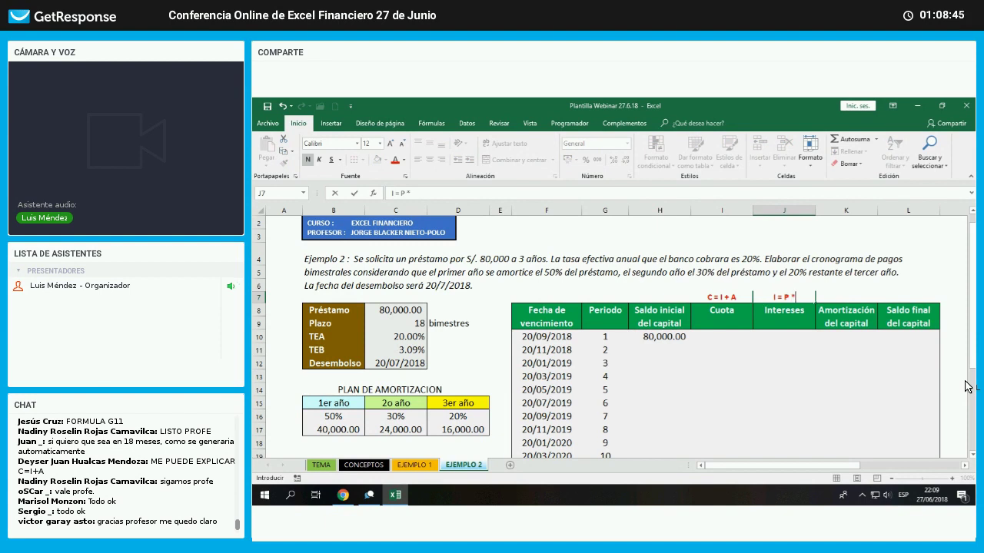
type(" I")
key("Return")
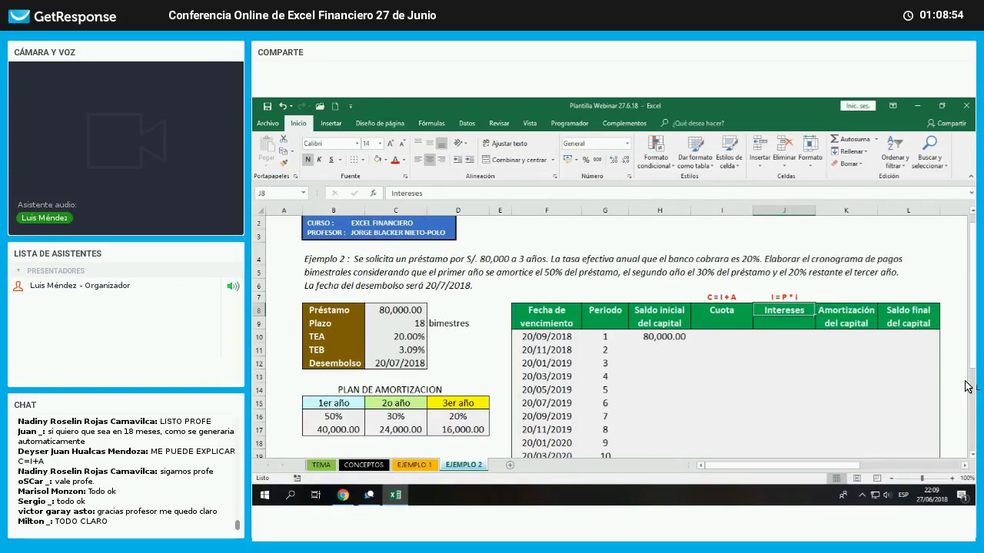
- Write the note PRESTAMO / in K6 and No. DE PAGOS in K7, above the Amortización del capital heading
key("Up")
key("Right")
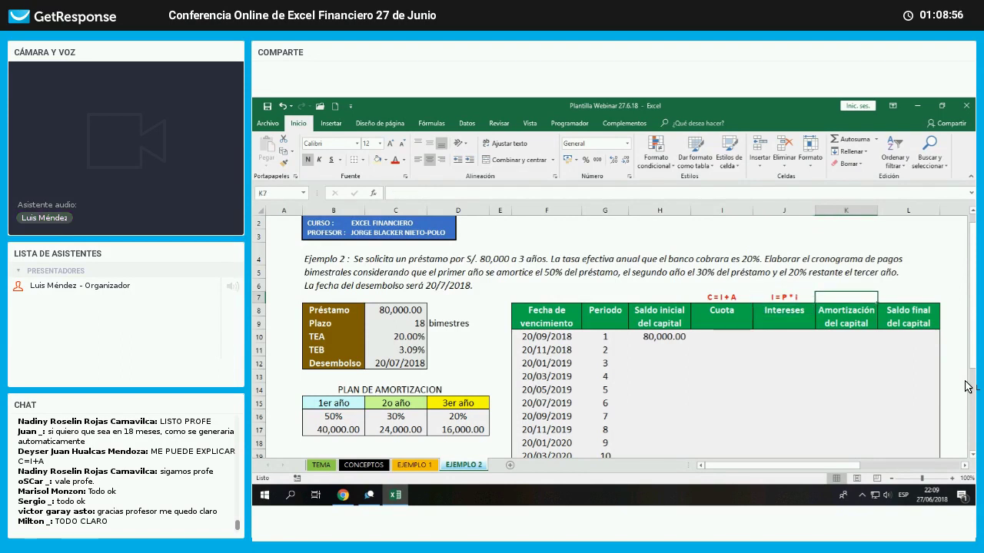
key("Up")
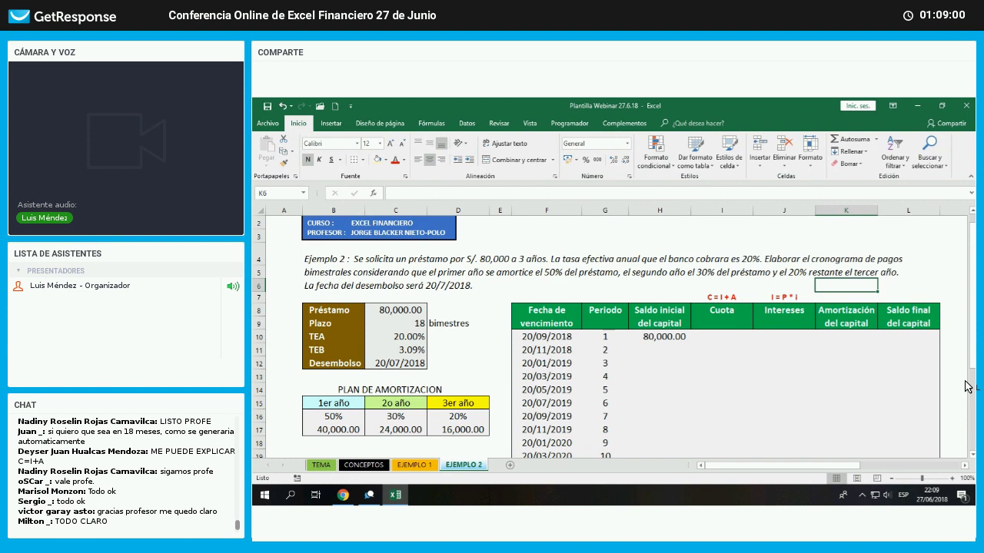
type("PRESTAMO")
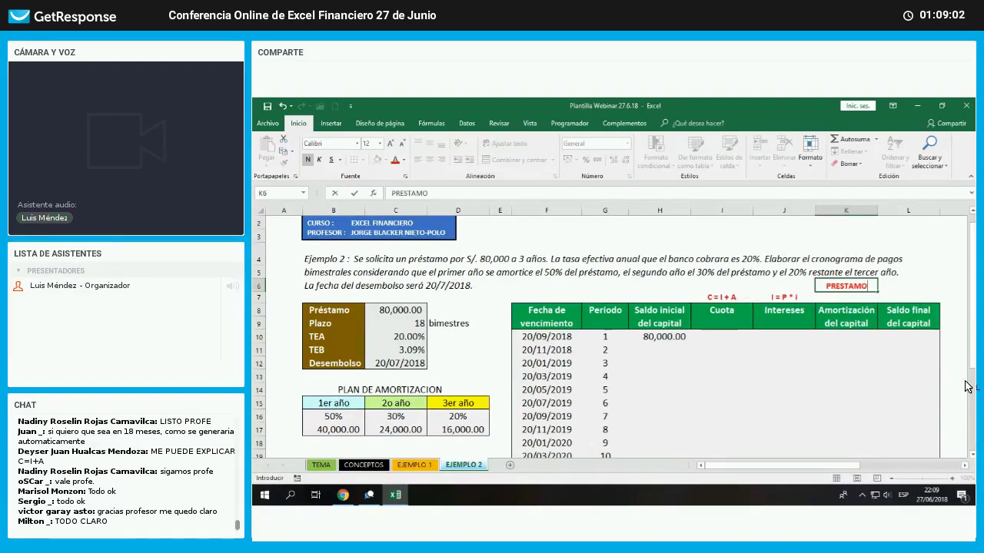
type(" /")
key("Escape")
key("Down")
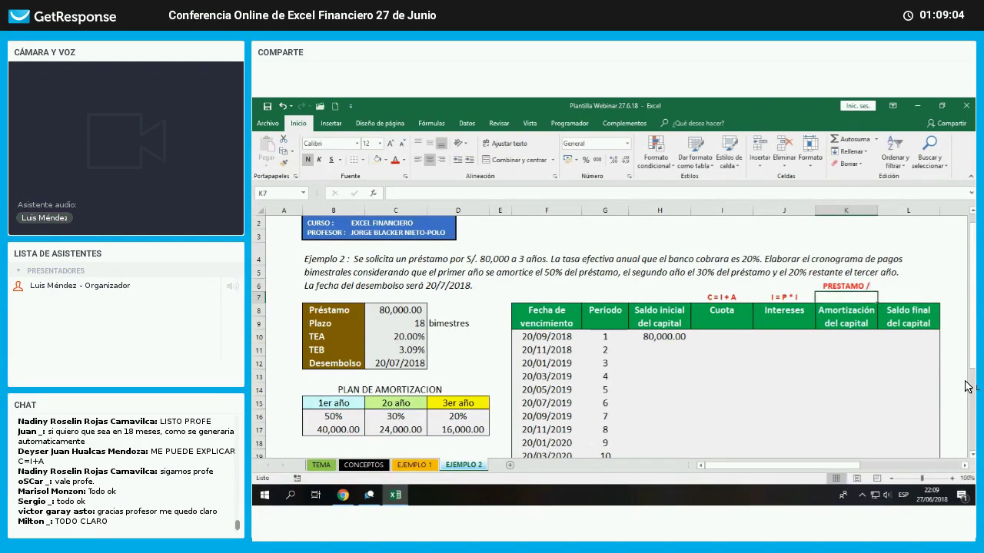
type("No.")
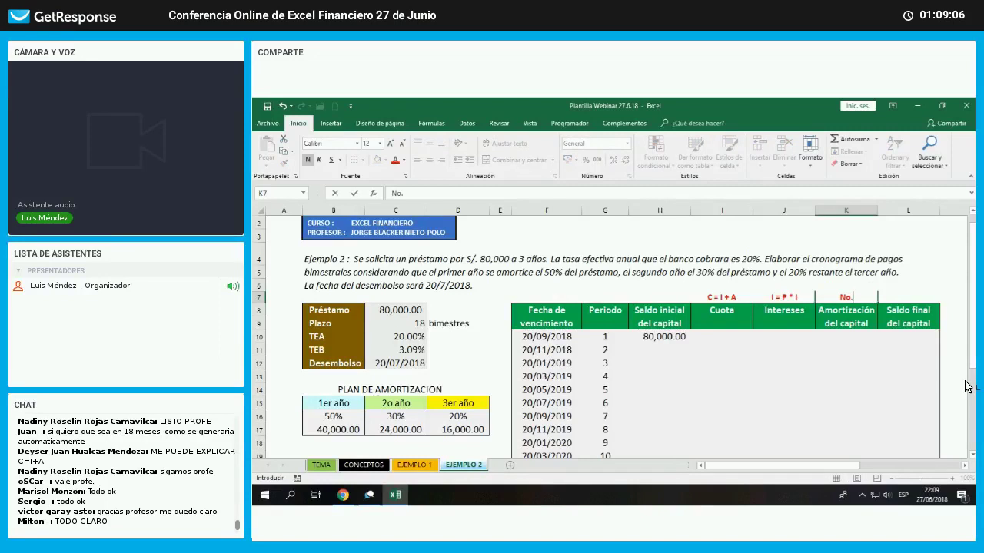
type(" DE")
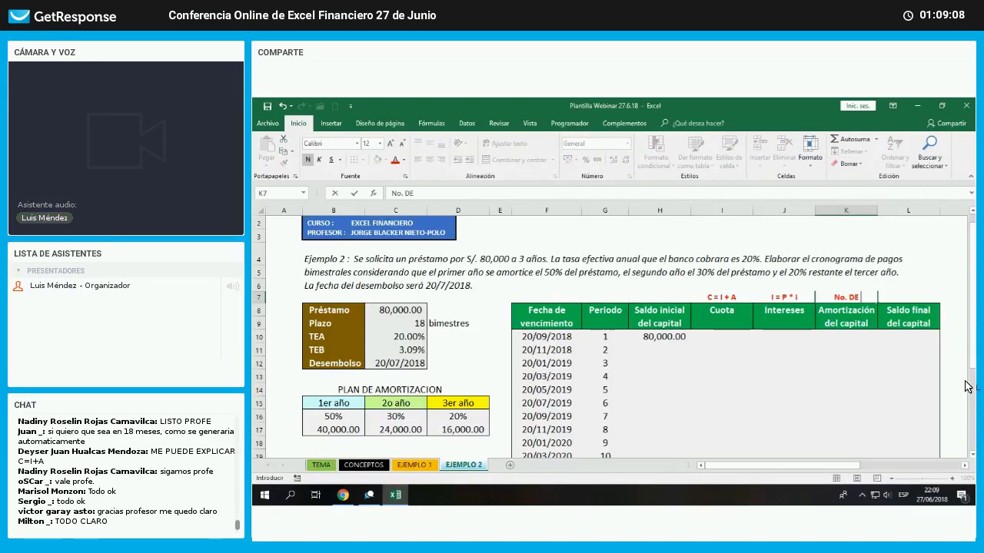
type(" PAGOS")
key("Tab")
- Write the note SF = SI - A in L7, above the Saldo final del capital heading
type("SF")
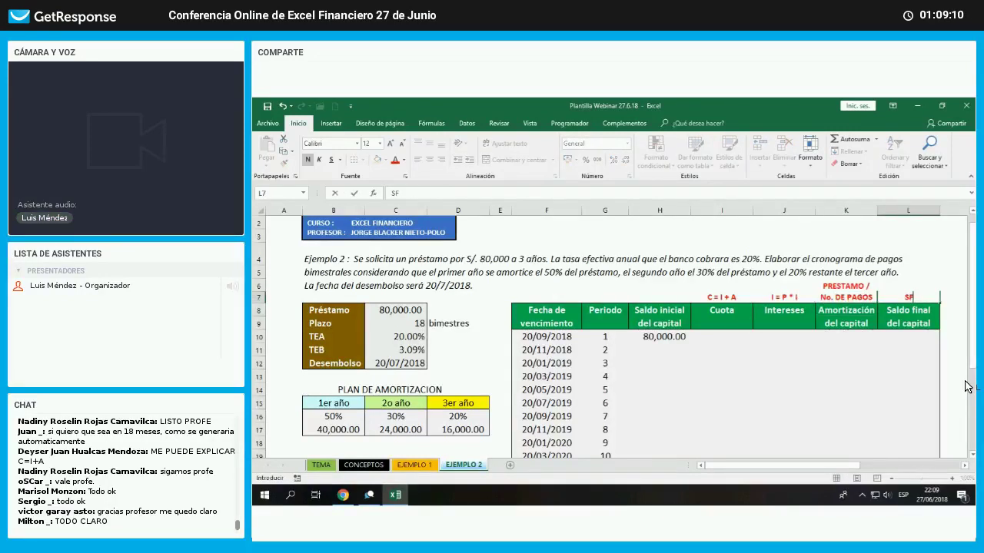
type(" = SI")
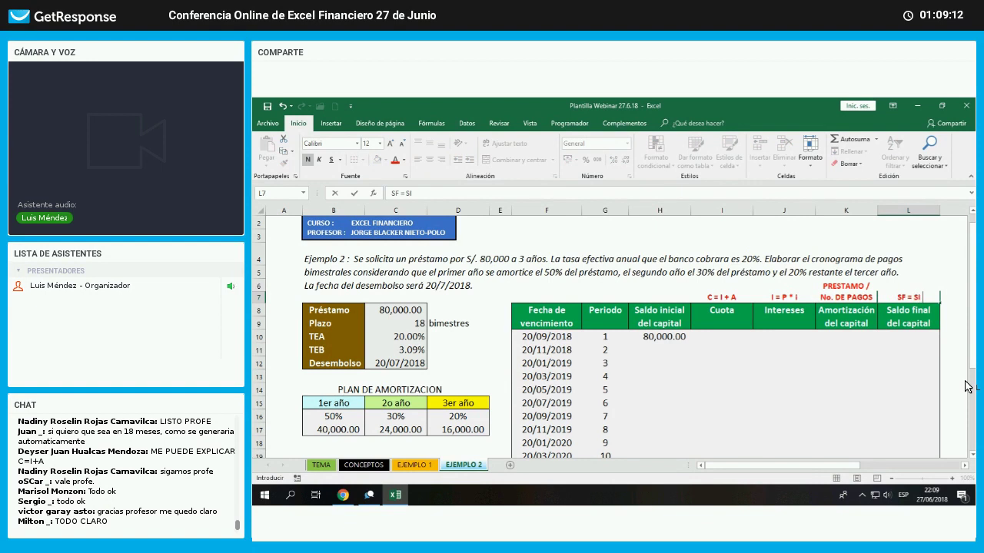
type(" - A")
key("Return")
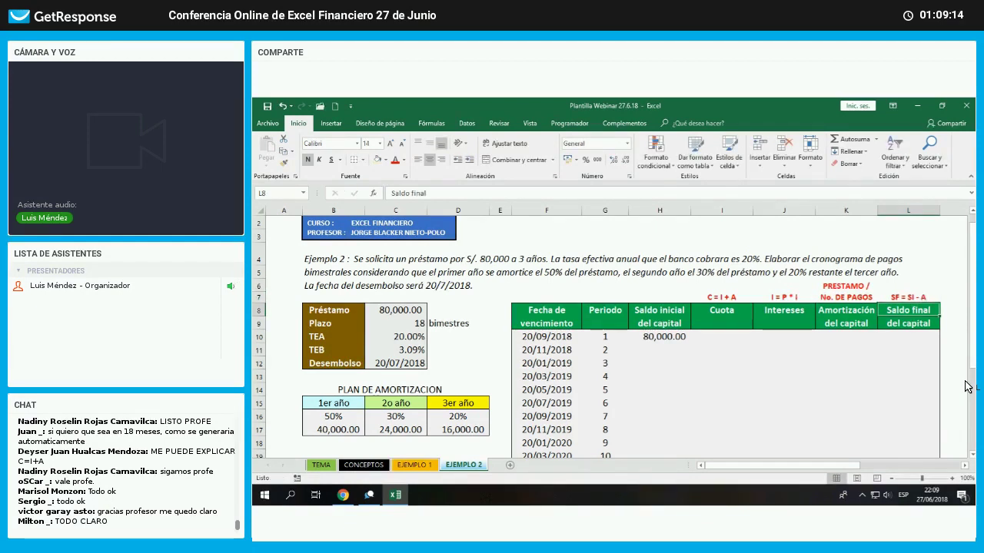
- Calculate the first period's Cuota in I10 as Intereses plus Amortización del capital, with the formula =J10+K10
key("Left")
key("Left")
key("Left")
key("Left")
key("Down")
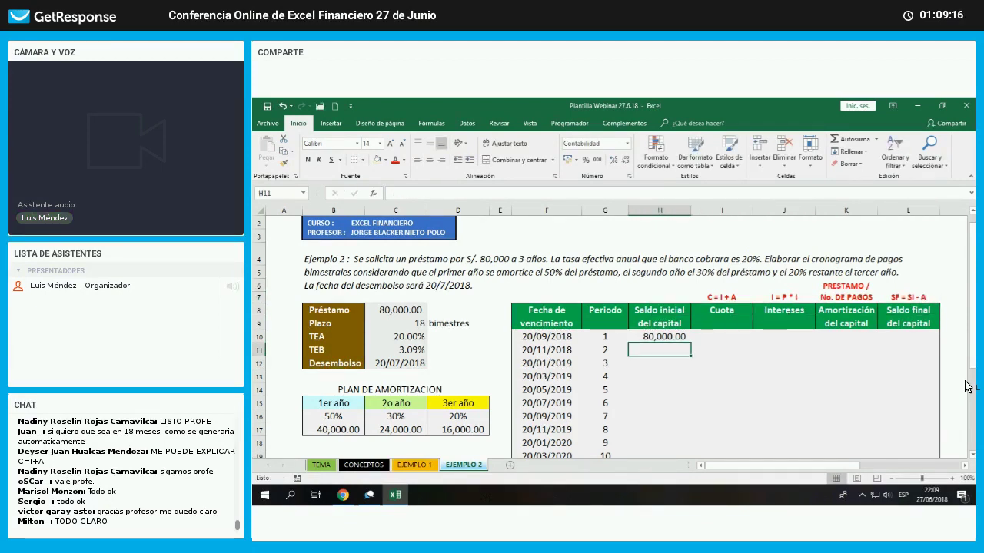
key("Right")
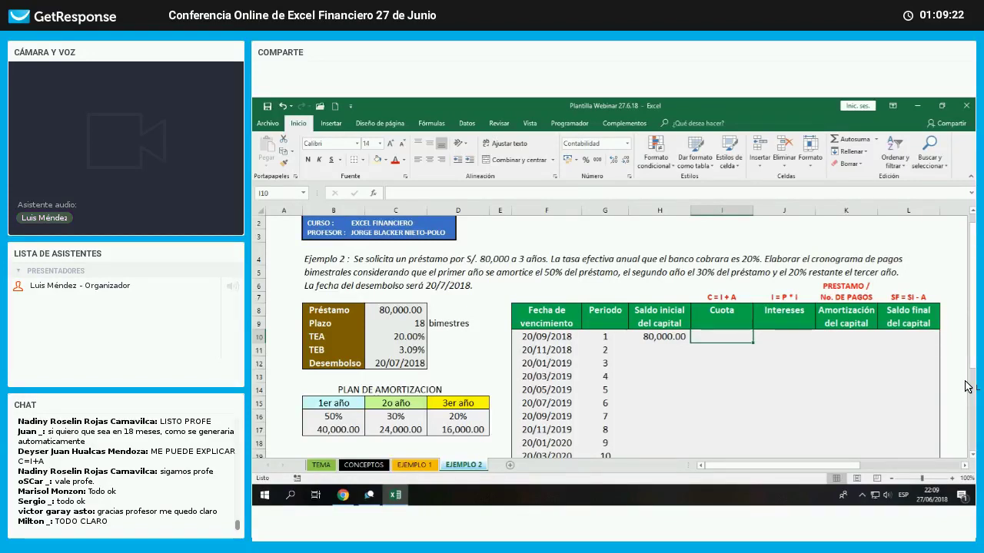
type("=")
key("Right")
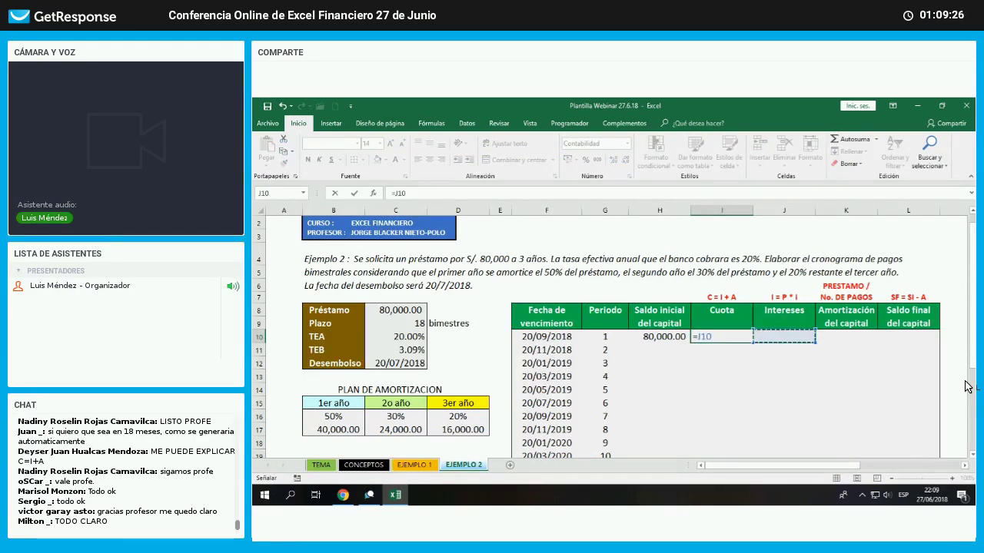
type("+")
key("Right")
key("Right")
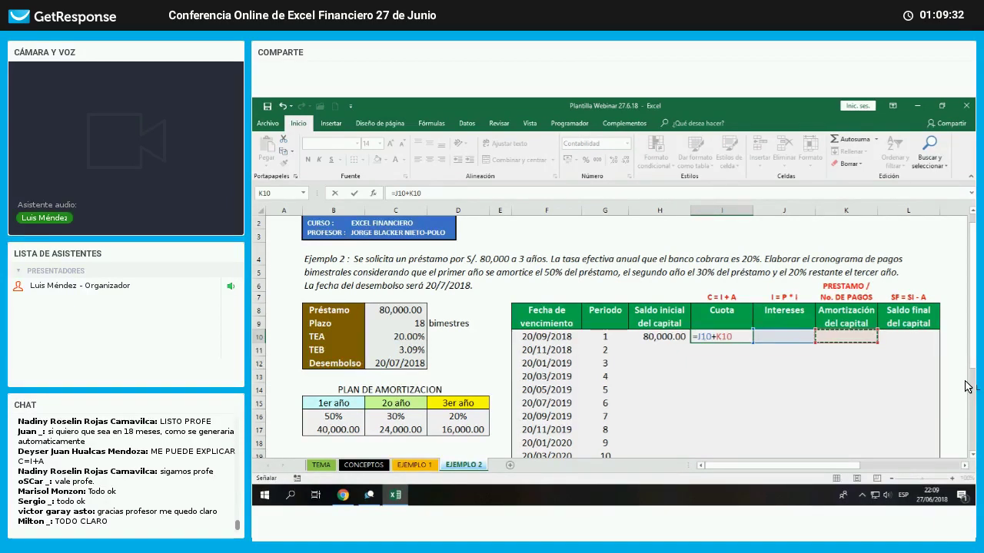
key("Return")
key("Up")
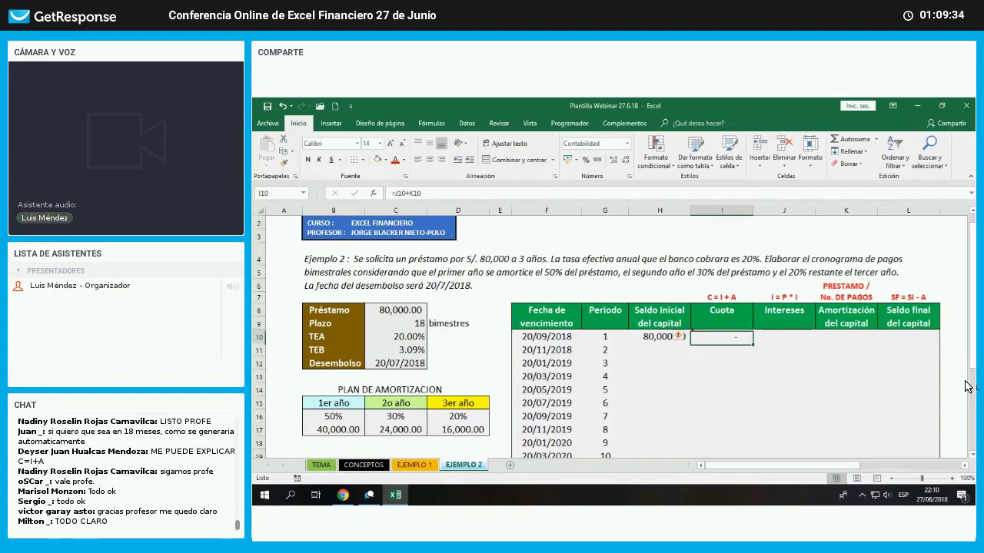
- Calculate the first period's Intereses in J10 as the opening balance times the fixed TEB, with the formula =H10*$C$11
key("Right")
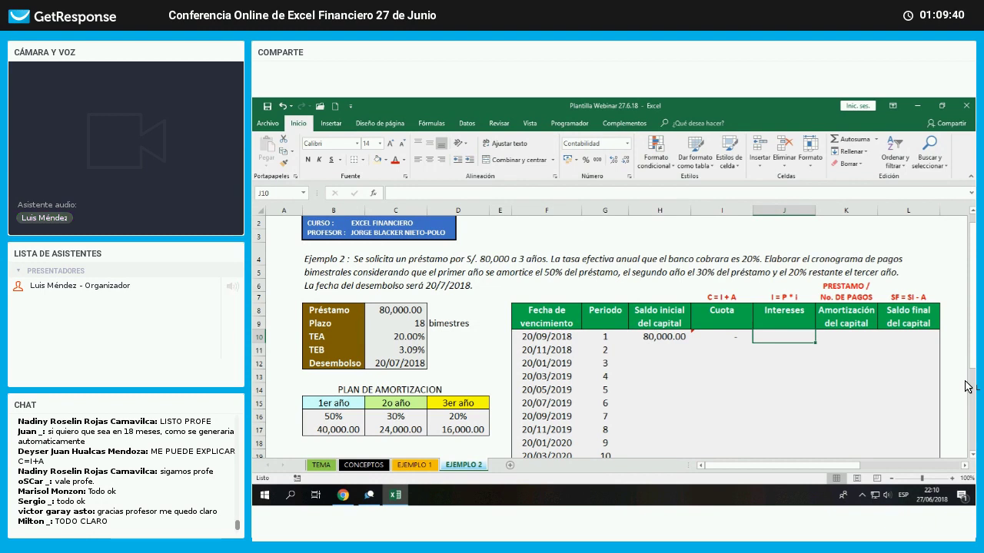
type("=")
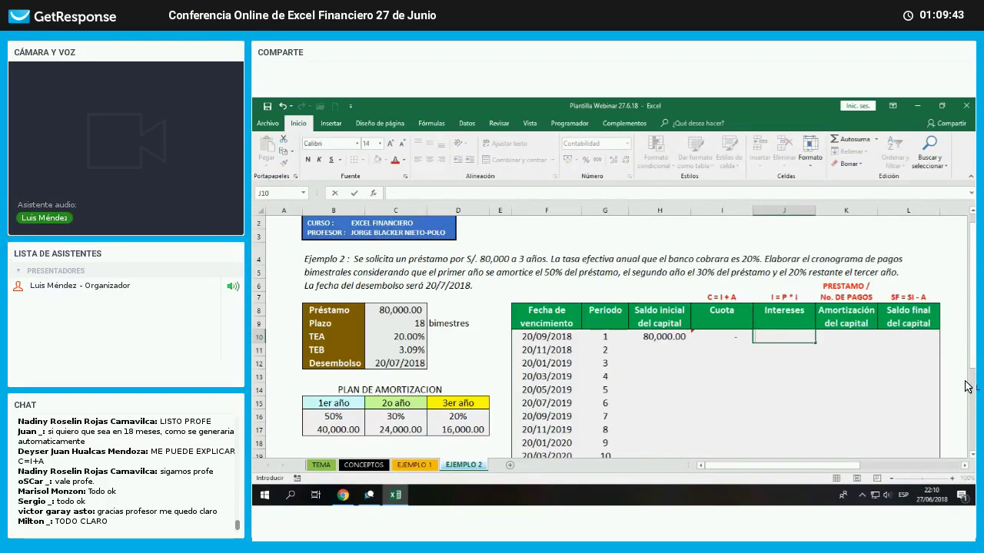
key("Left")
key("Left")
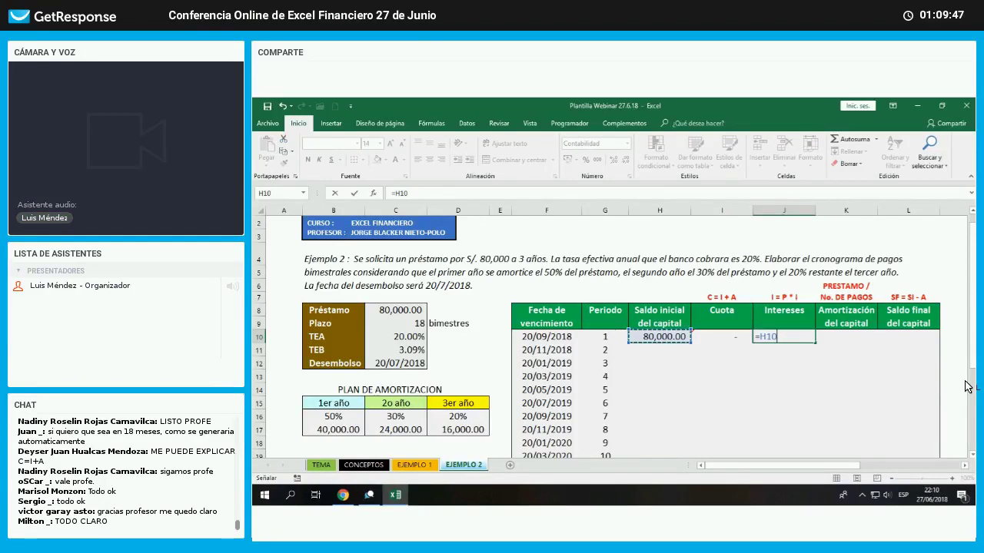
type("*")
key("Left")
key("Up")
key("Right")
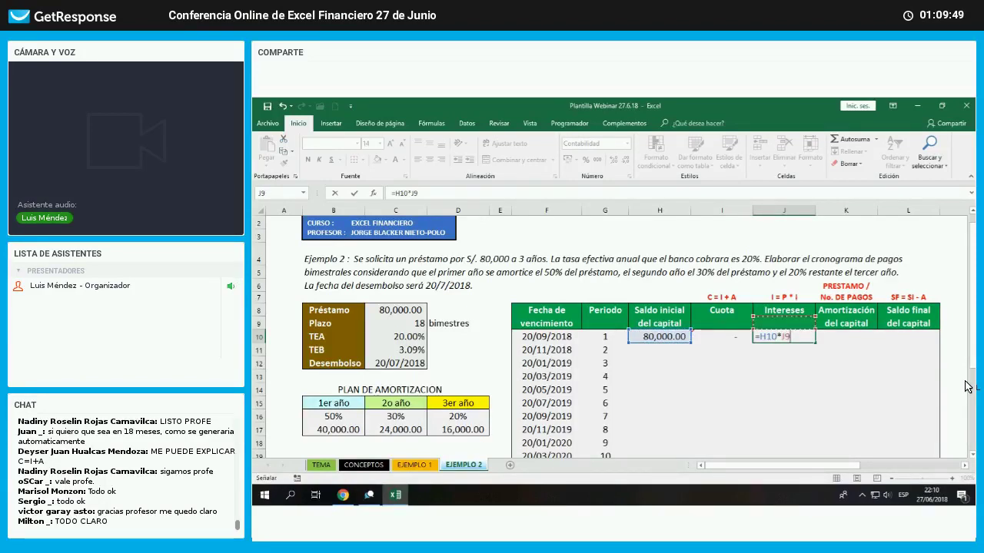
key("Up")
key("Up")
key("Up")
key("Left")
key("Left")
key("Left")
key("Left")
key("Left")
key("Left")
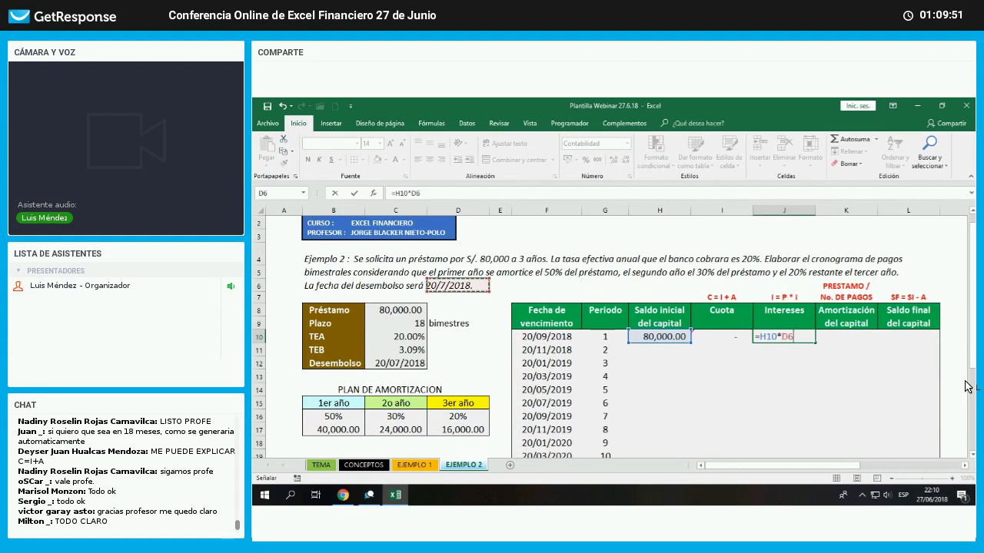
key("Down")
key("Down")
key("Down")
key("Down")
key("Down")
key("Left")
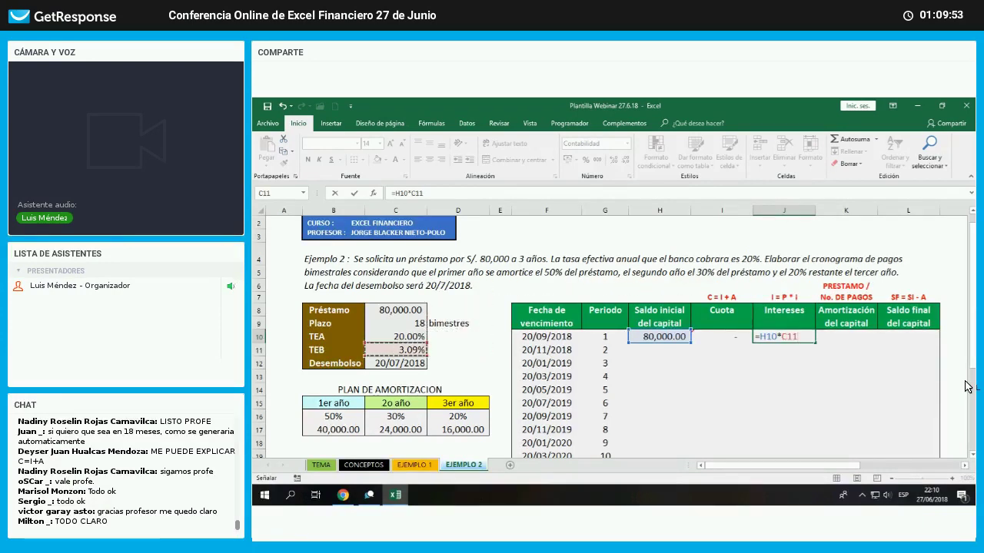
key("F4")
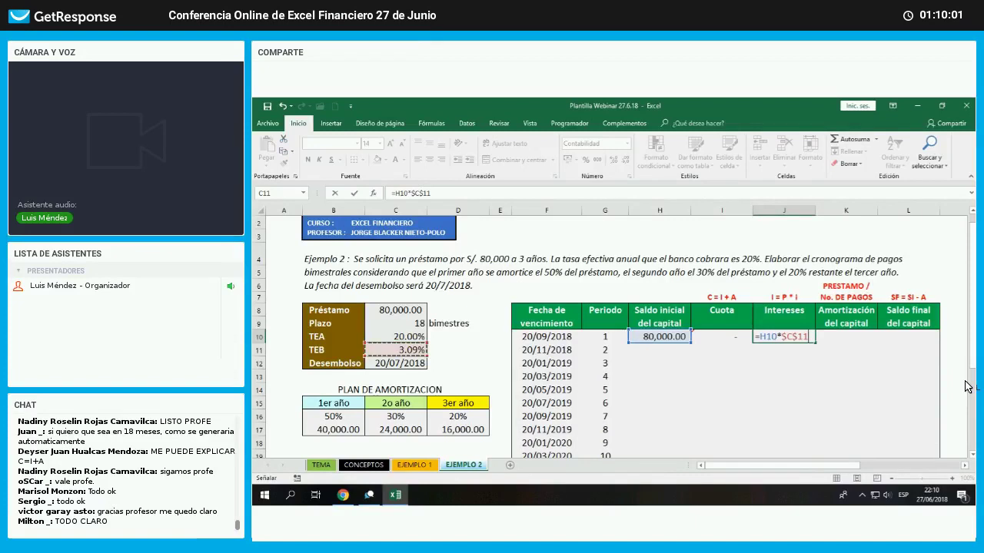
key("Tab")
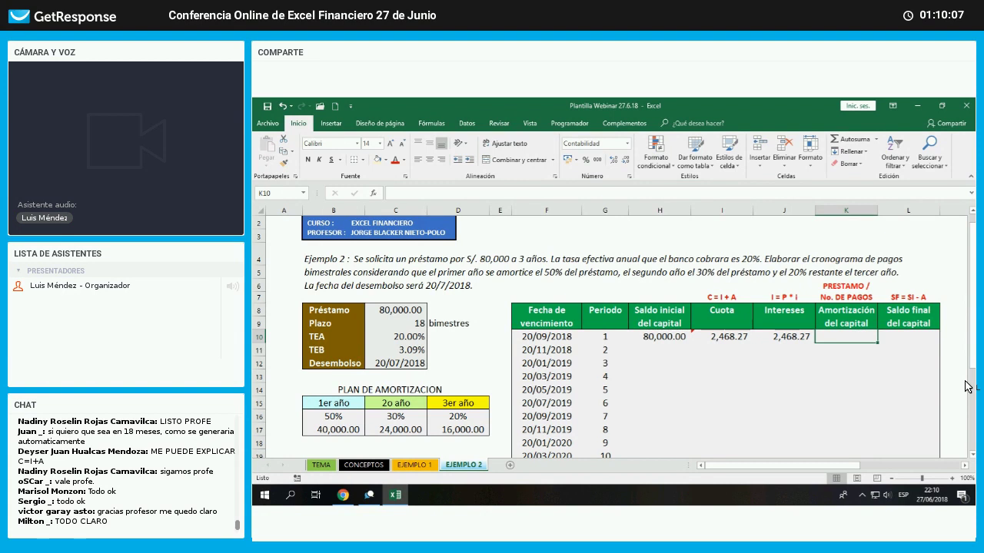
- Calculate the first period's Amortización del capital in K10 from the 1er año amount divided over six payments, with =$B$17/6
type("=")
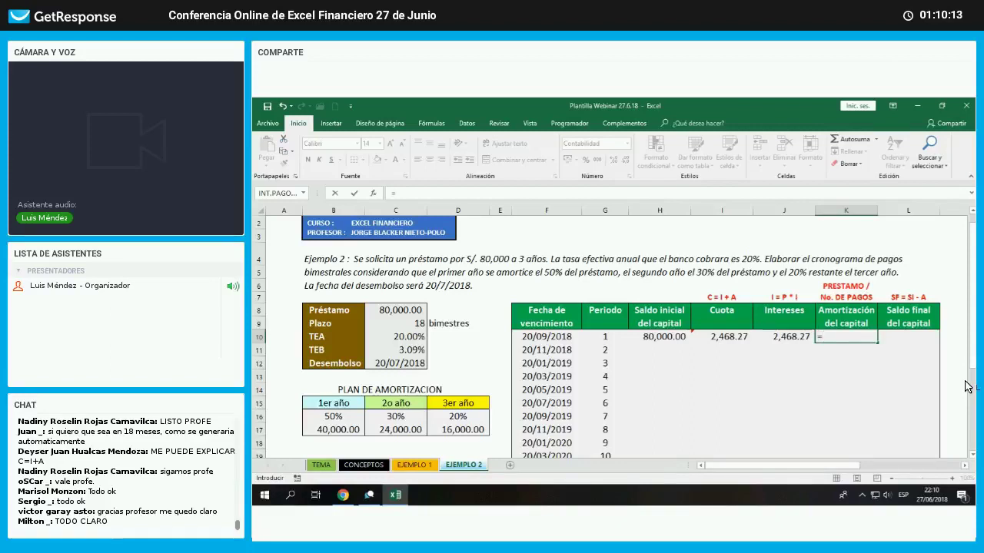
key("Left")
key("Left")
key("Left")
key("Left")
key("Left")
key("Left")
key("Left")
key("Left")
key("Left")
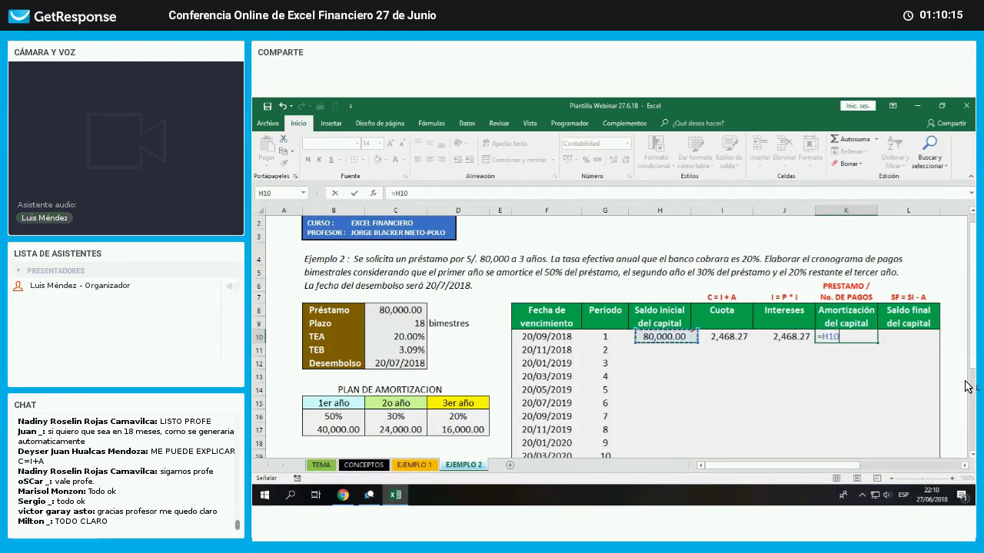
key("Down")
key("Down")
key("Down")
key("Down")
key("Down")
key("Down")
key("Down")
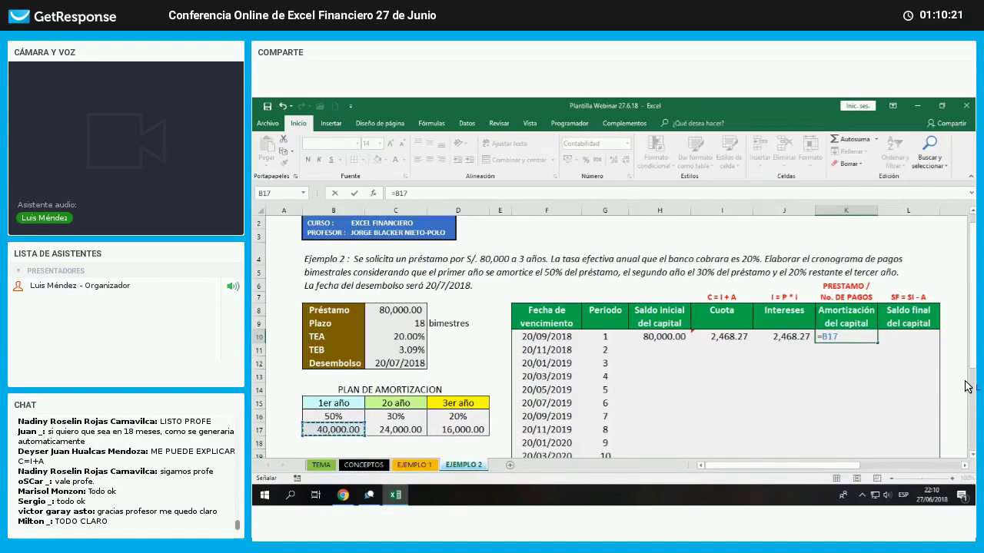
key("F4")
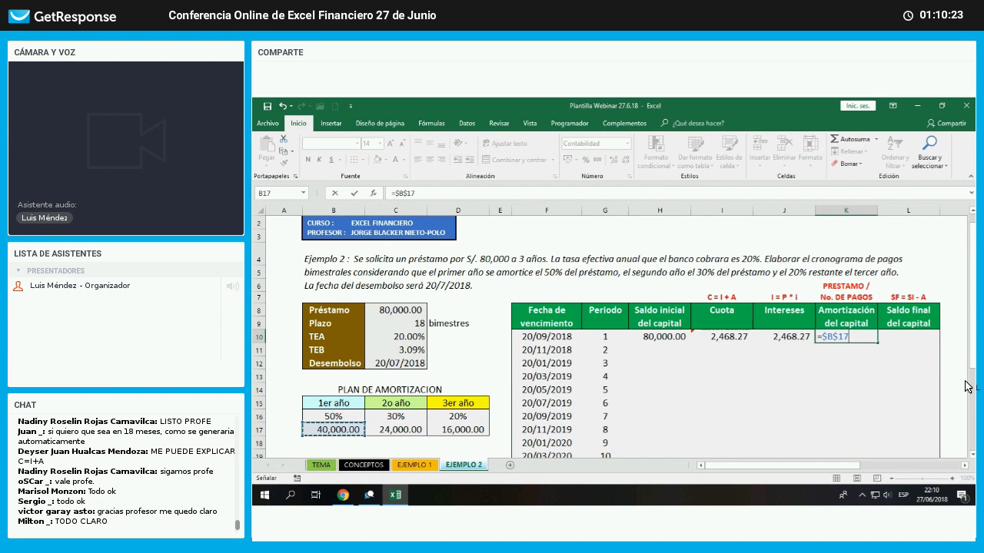
type("/6")
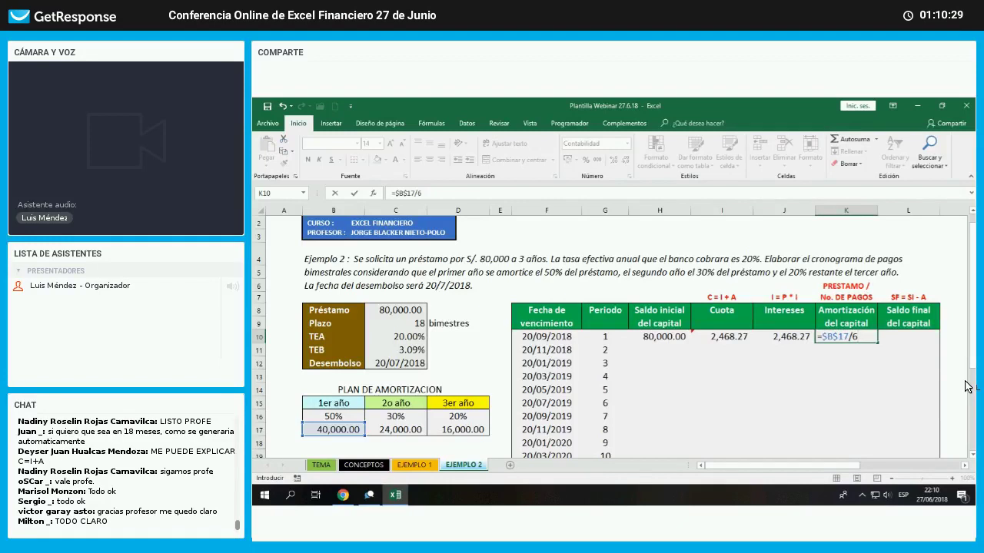
key("Return")
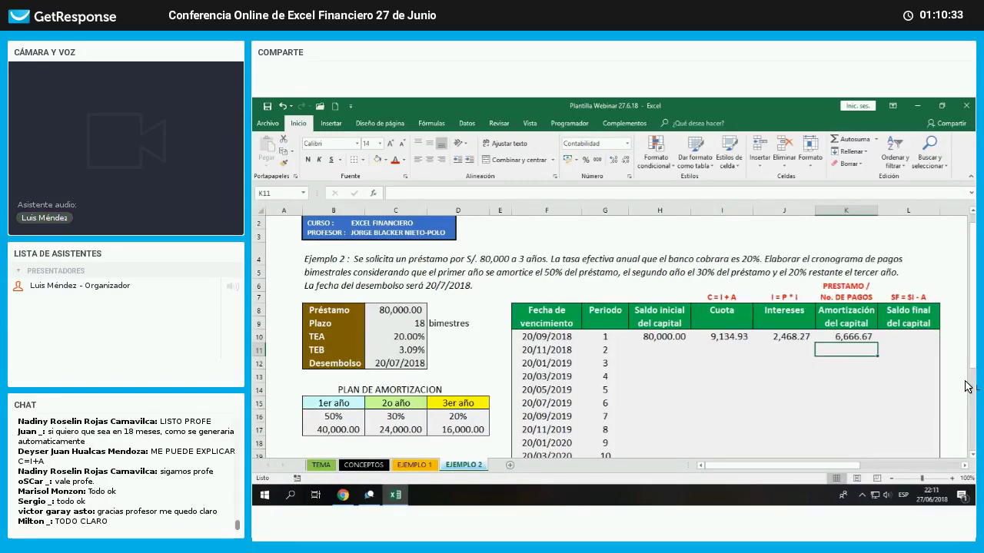
- Calculate the first period's Saldo final del capital in L10 with the formula =H10-K10
key("Up")
key("Right")
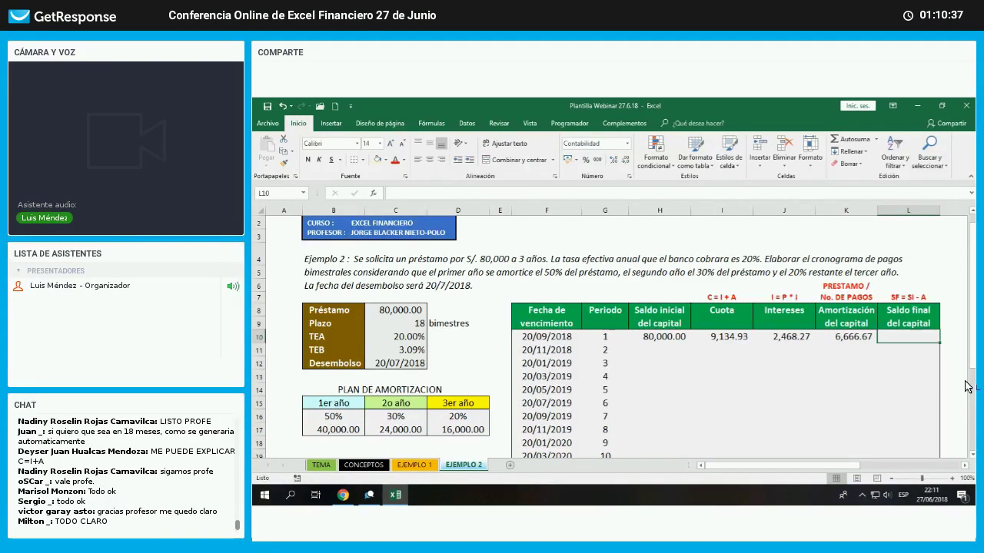
type("=")
key("Left")
key("Left")
key("Left")
key("Left")
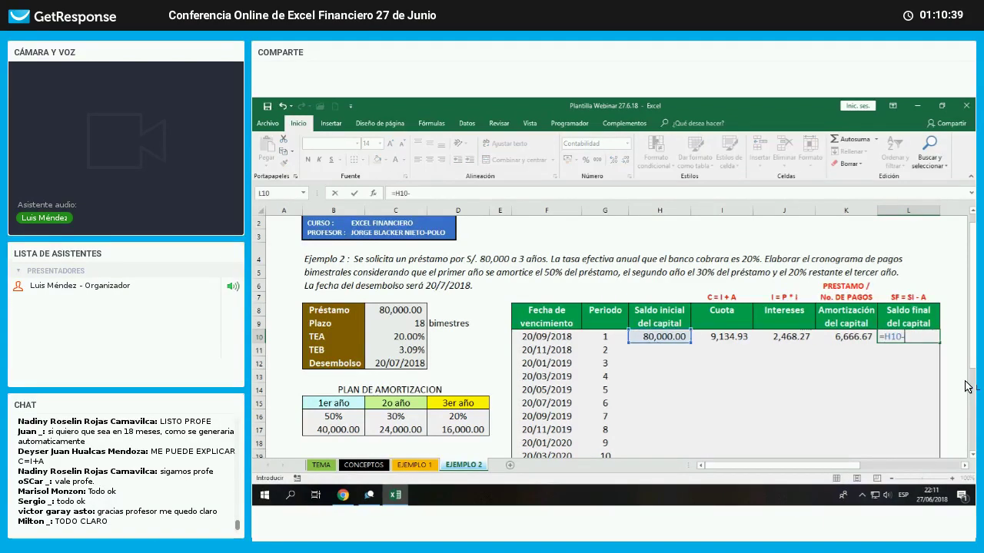
type("-")
key("Left")
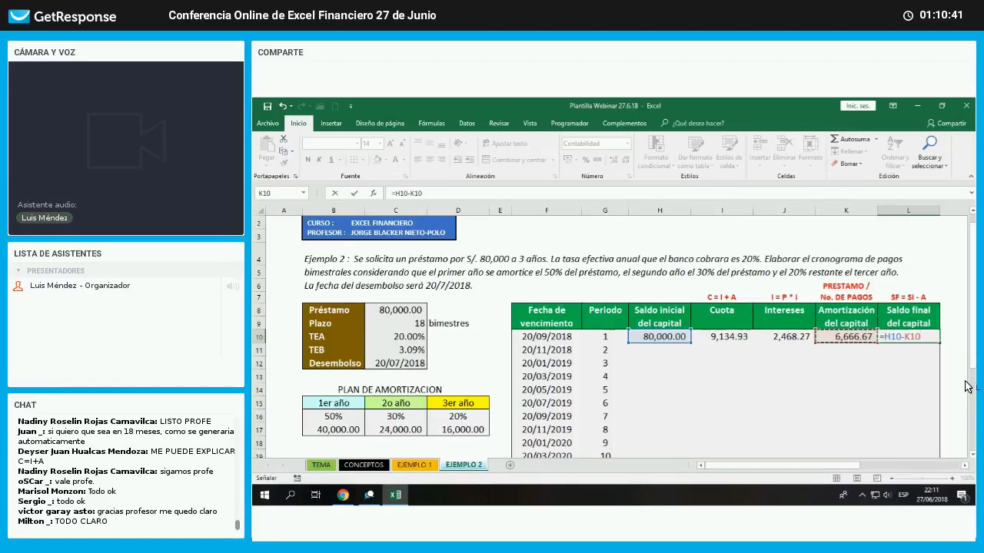
key("Return")
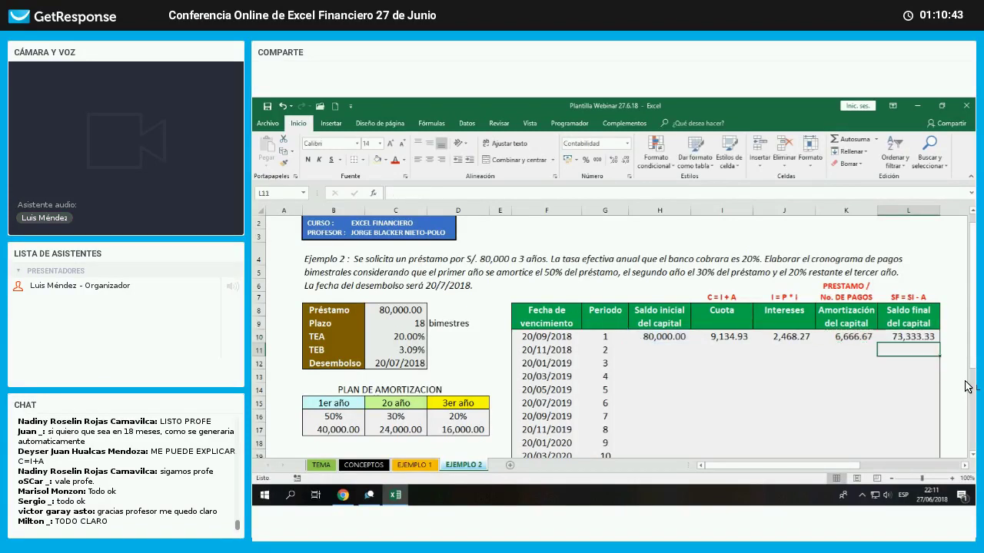
- Link the second period's Saldo inicial in H11 to the previous Saldo final with =L10, and fill it down through period 6
key("Left")
key("Left")
key("Left")
key("Left")
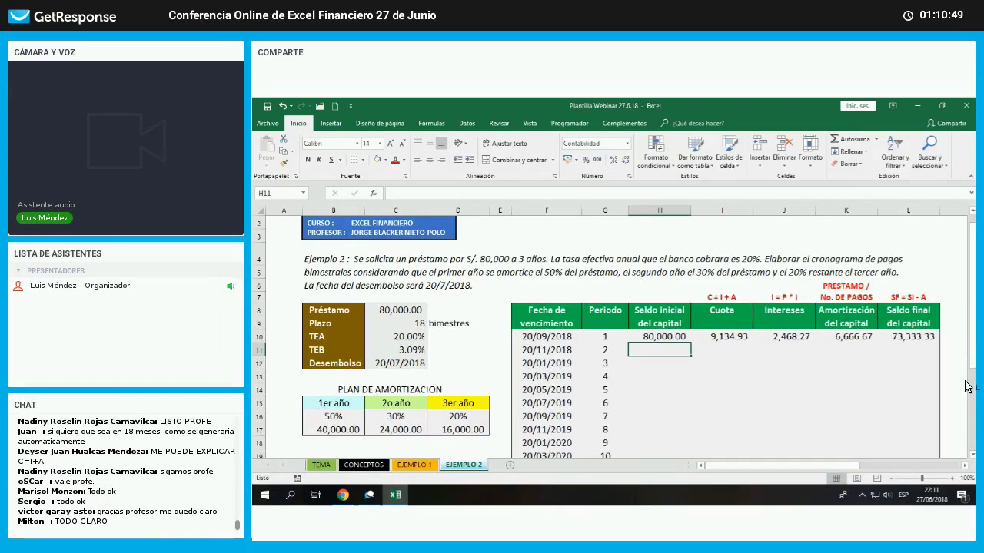
type("=")
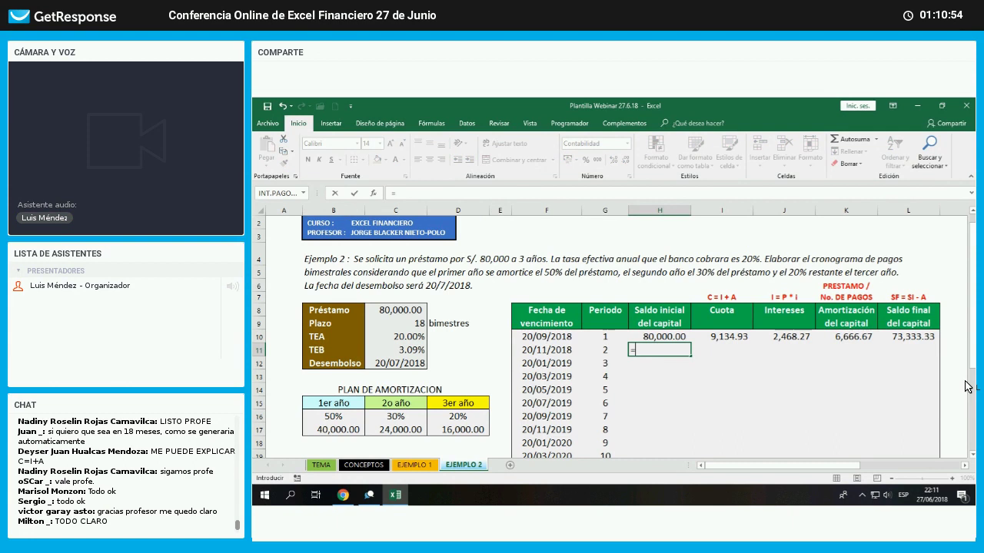
key("Up")
key("Right")
key("Right")
key("Right")
key("Right")
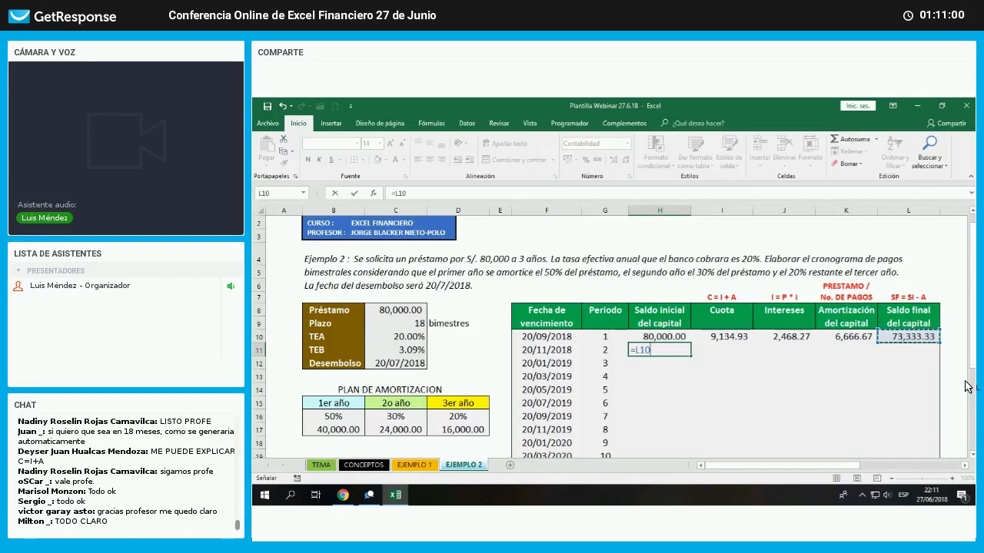
key("Return")
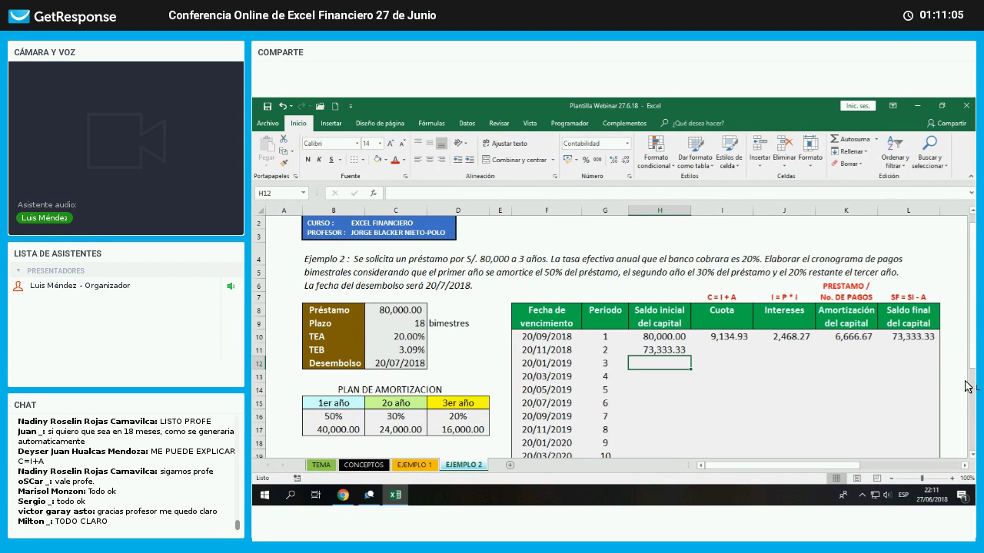
left_click(686, 354)
left_click_drag(690, 360, 691, 415)
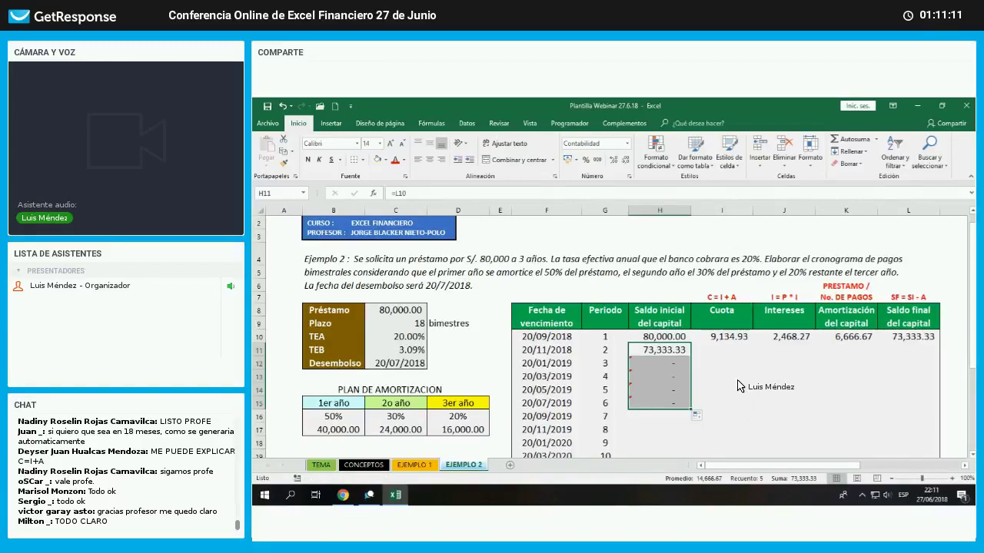
- Fill the first period's Cuota, Intereses, Amortización and Saldo final formulas in I10:L10 down through period 6
left_click(732, 343)
left_click_drag(732, 345, 935, 348)
left_click(926, 362)
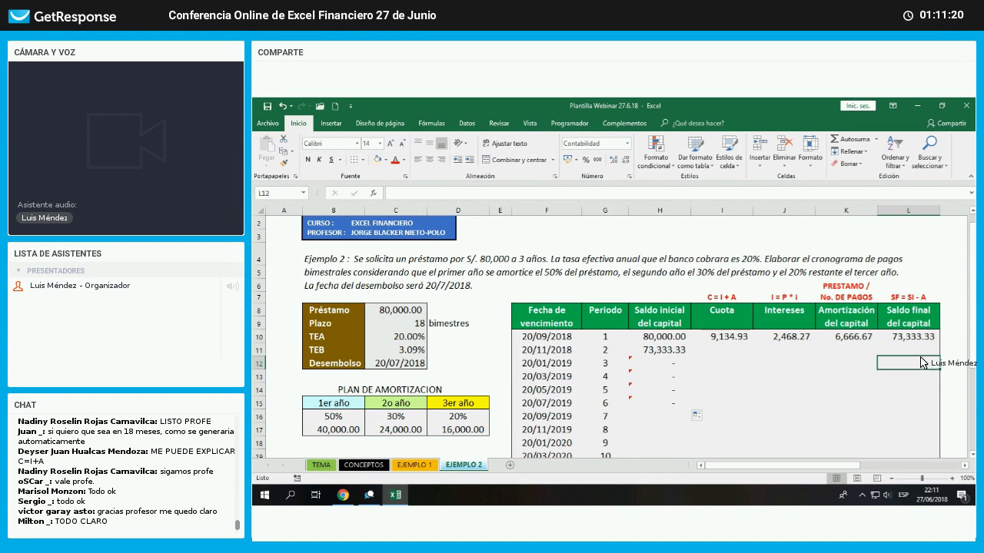
left_click(859, 342)
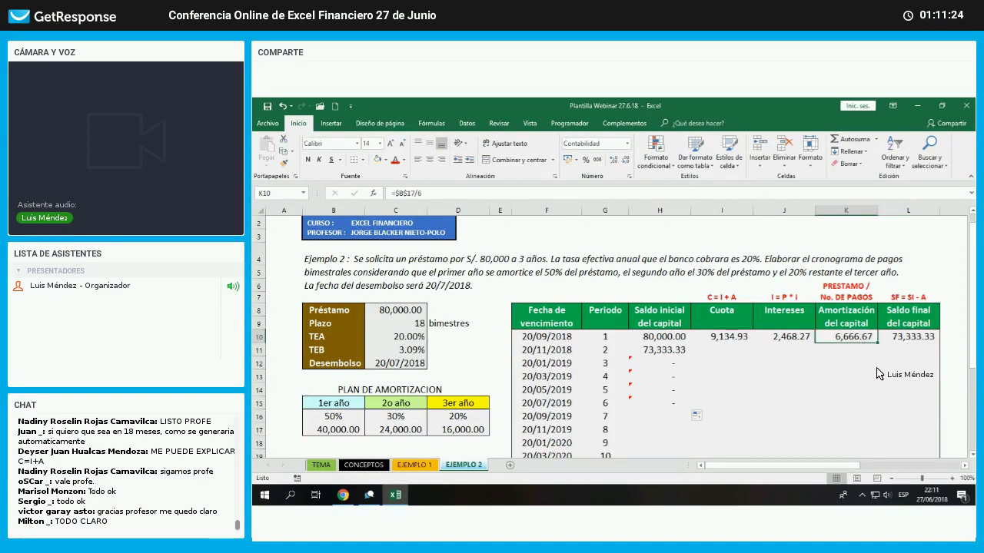
key("F2")
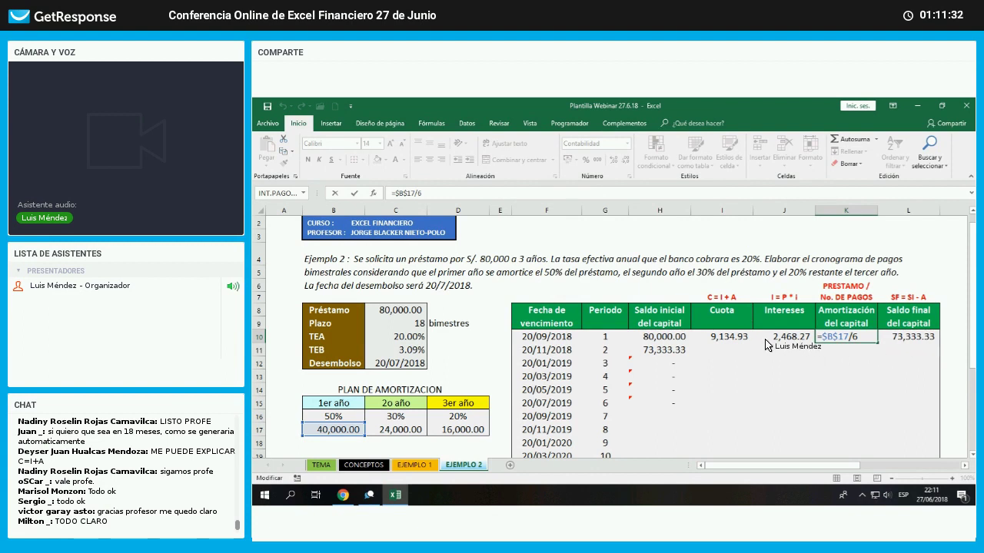
left_click_drag(744, 338, 936, 416)
left_click(911, 431)
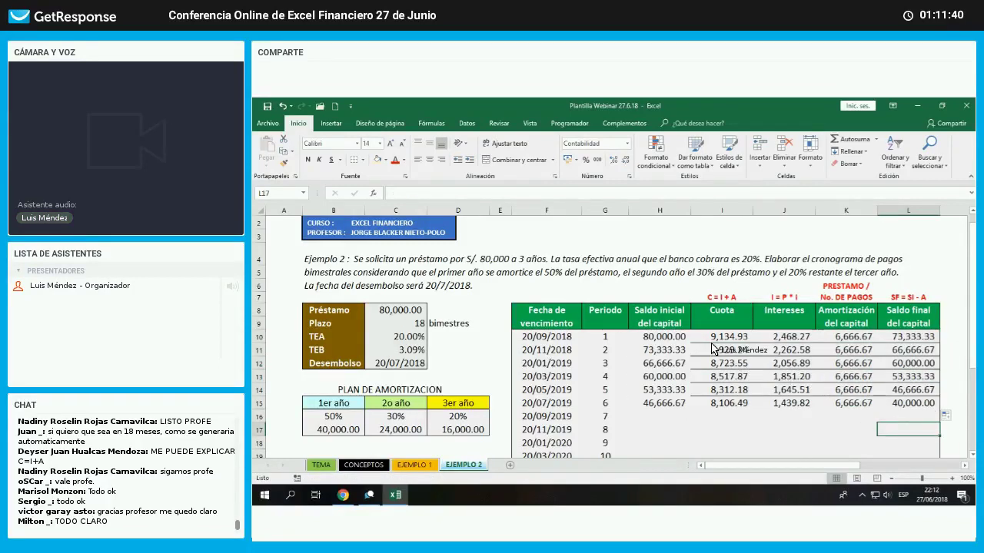
- Remove the cell borders from the first-year block I10:L15 with Sin borde
left_click_drag(715, 338, 922, 405)
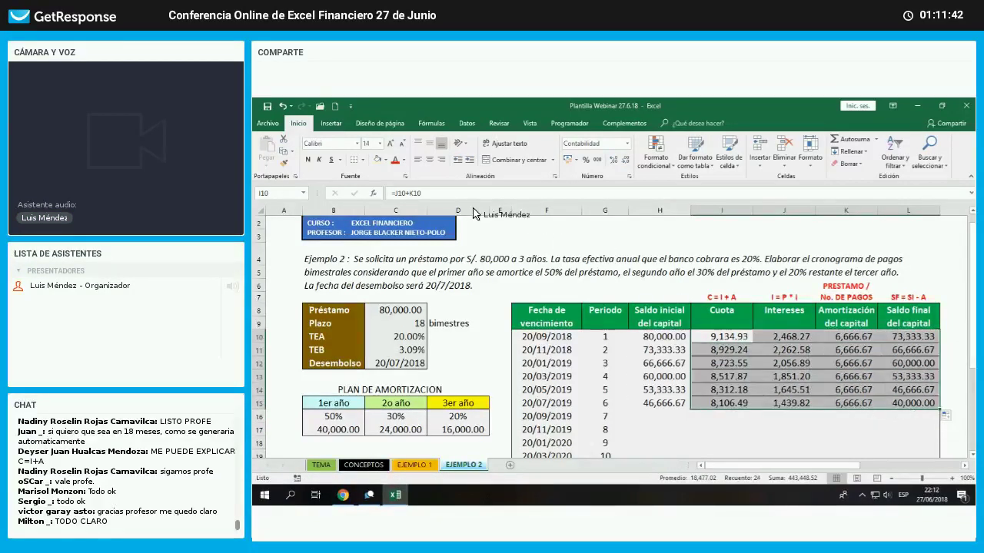
right_click(377, 219)
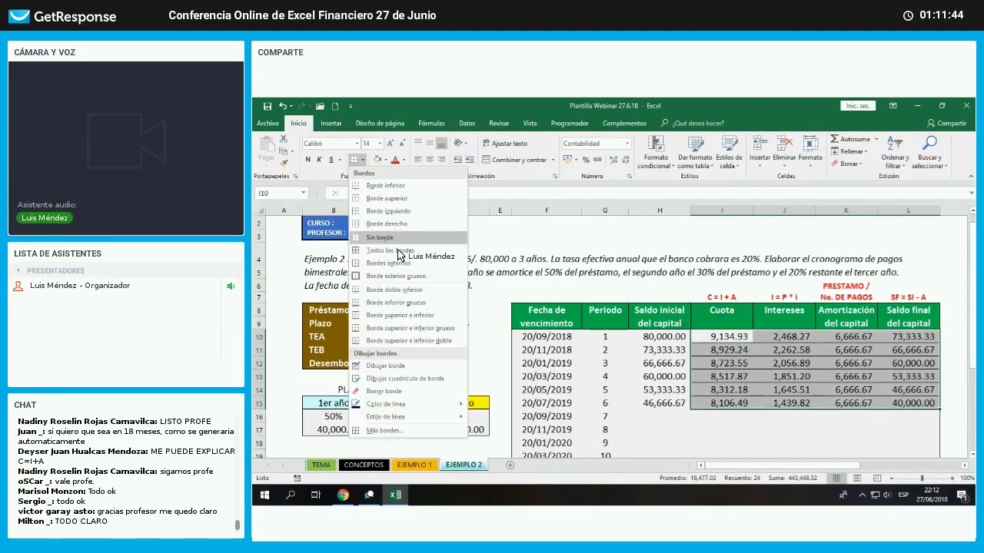
key("Escape")
left_click(738, 442)
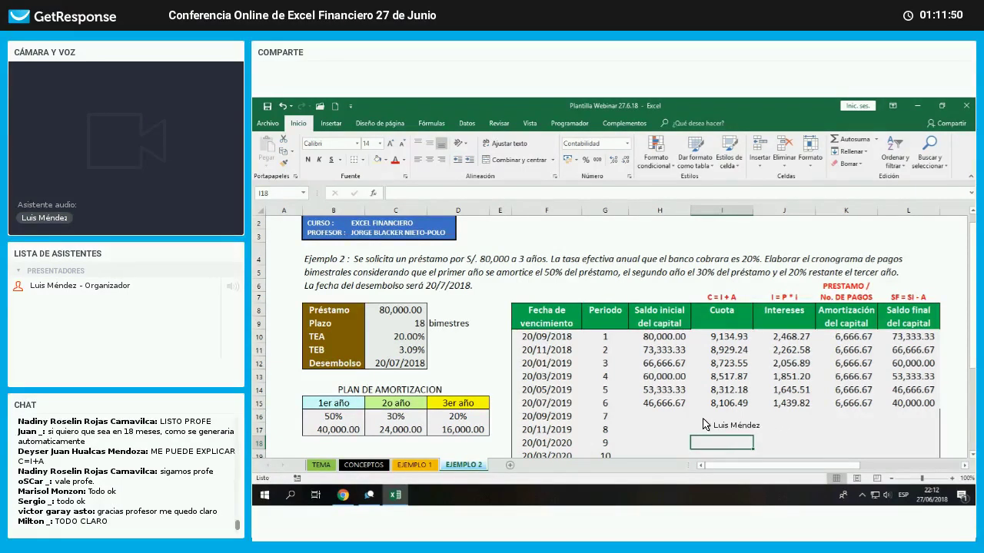
- Extend the Saldo inicial formula from period 6 in H15 down through period 12 for the 2o año
scroll(554, 400, "down", 1)
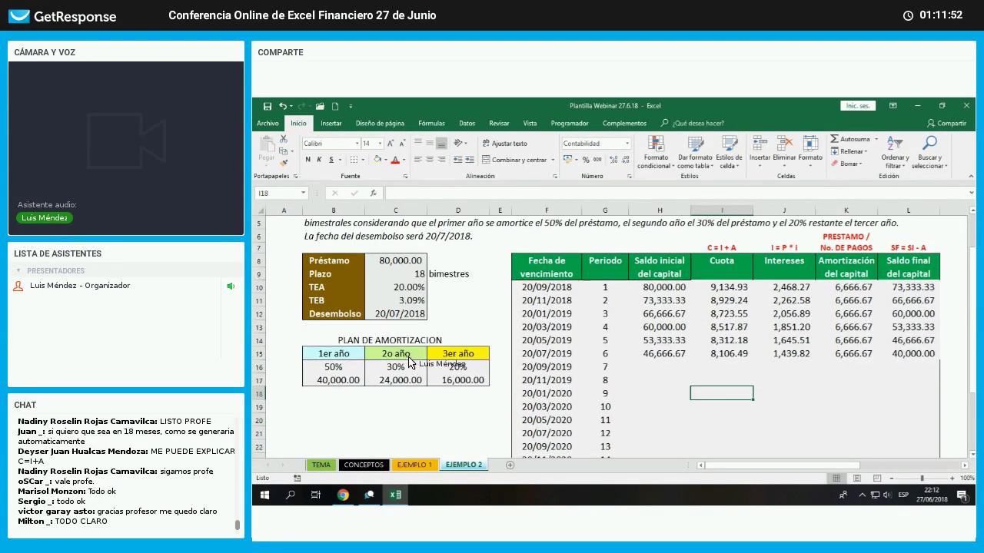
left_click_drag(396, 354, 405, 391)
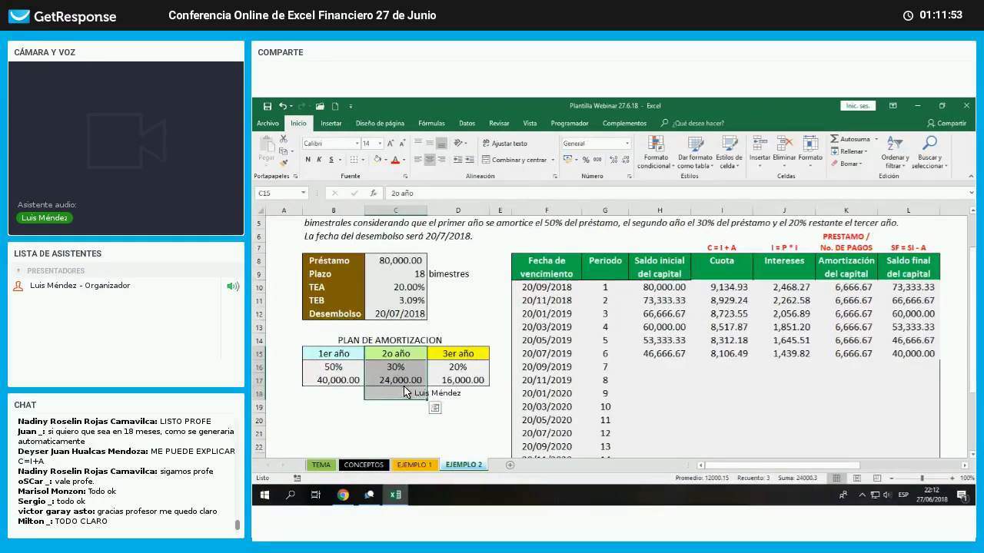
left_click(644, 397)
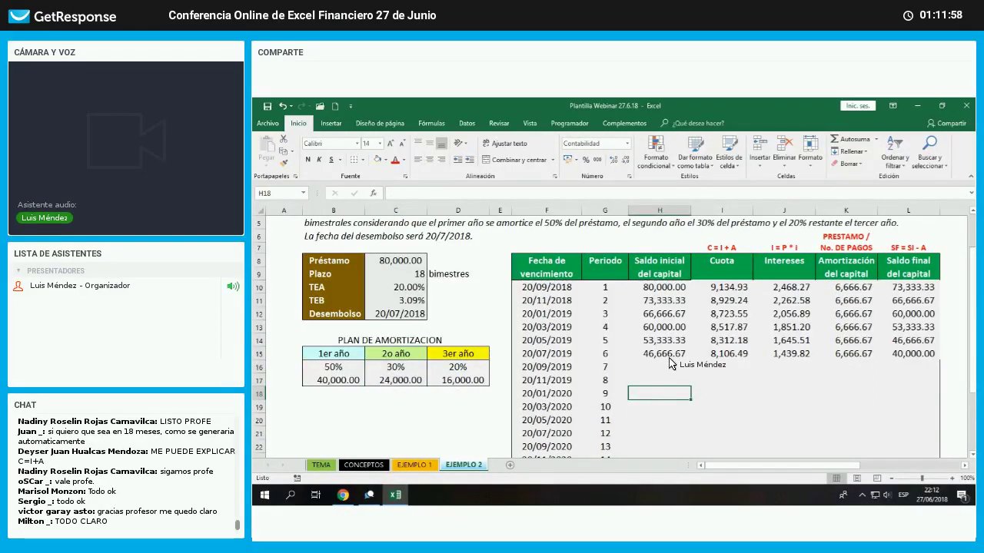
left_click(669, 358)
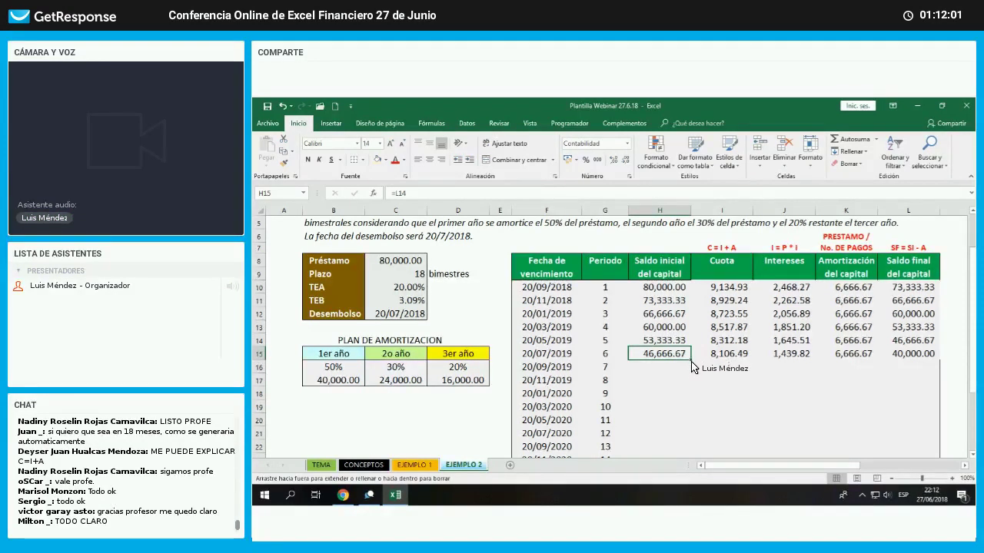
left_click_drag(691, 360, 736, 442)
- Extend the Cuota and Intereses formulas from I15 and J15 down through period 12
left_click(741, 359)
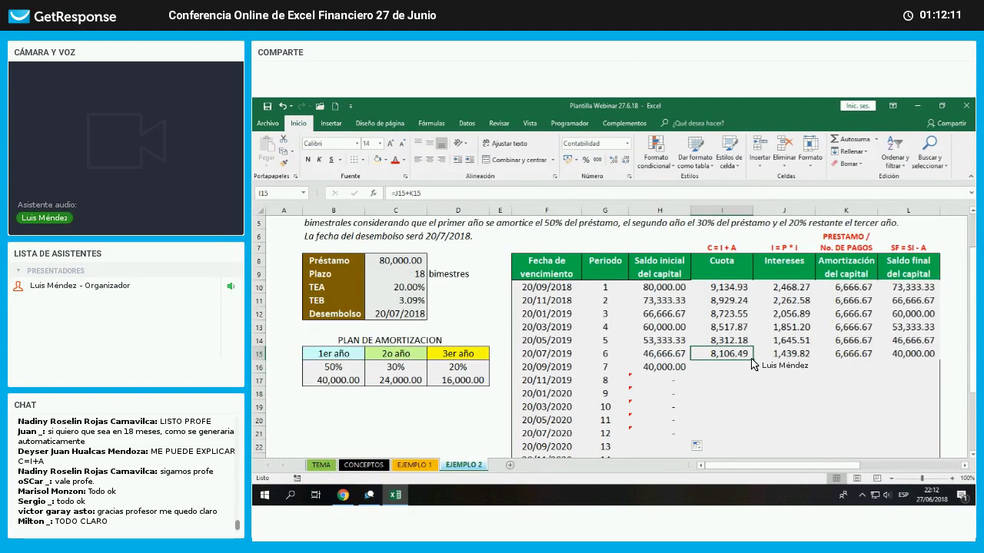
left_click_drag(751, 361, 750, 440)
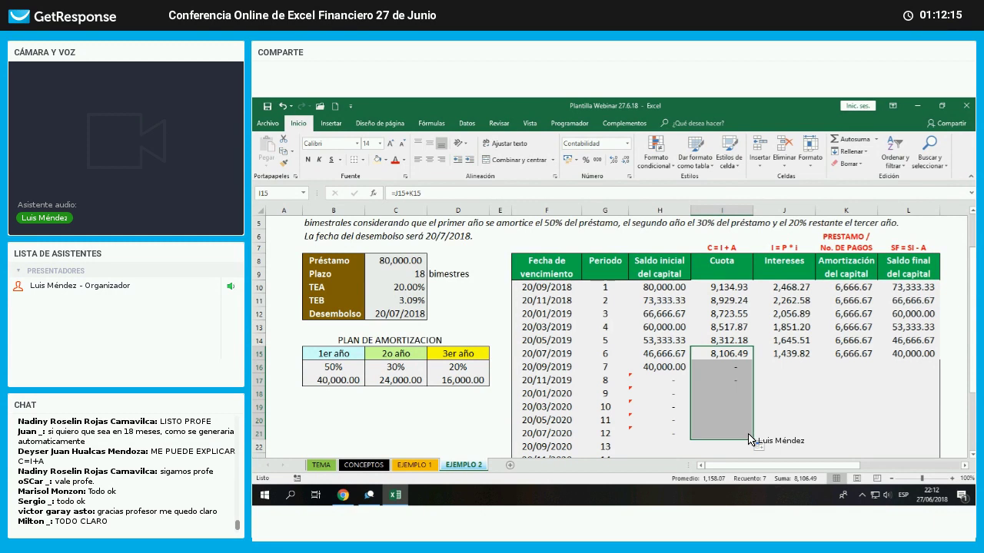
left_click(801, 357)
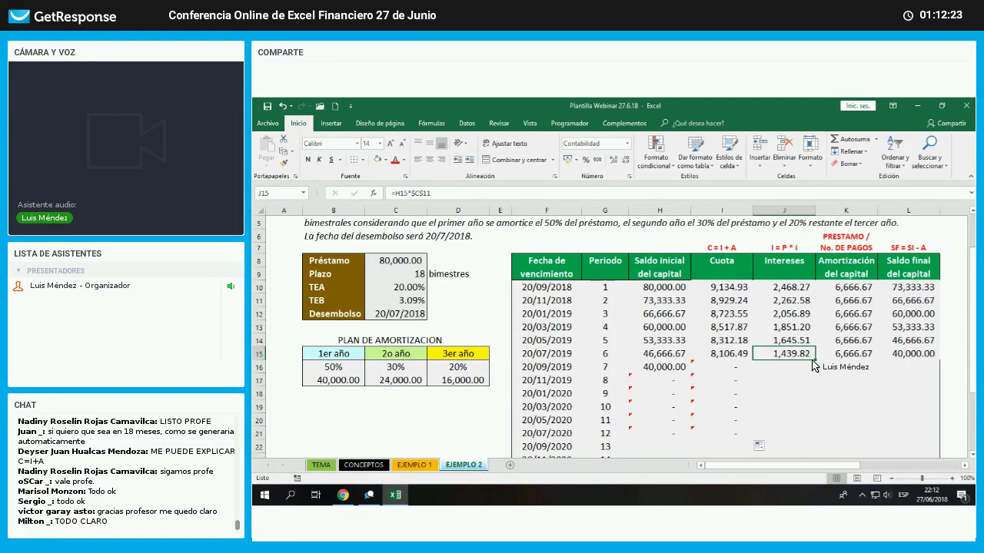
left_click_drag(815, 362, 805, 442)
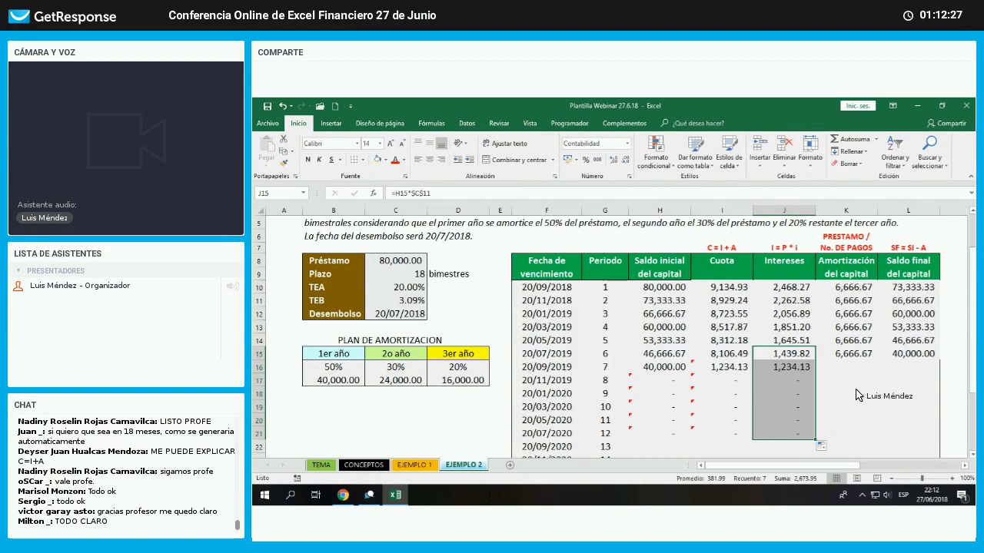
- Calculate period 7's Amortización del capital in K16 from the fixed 2o año amount over six payments, with =$C$17/6
left_click(858, 360)
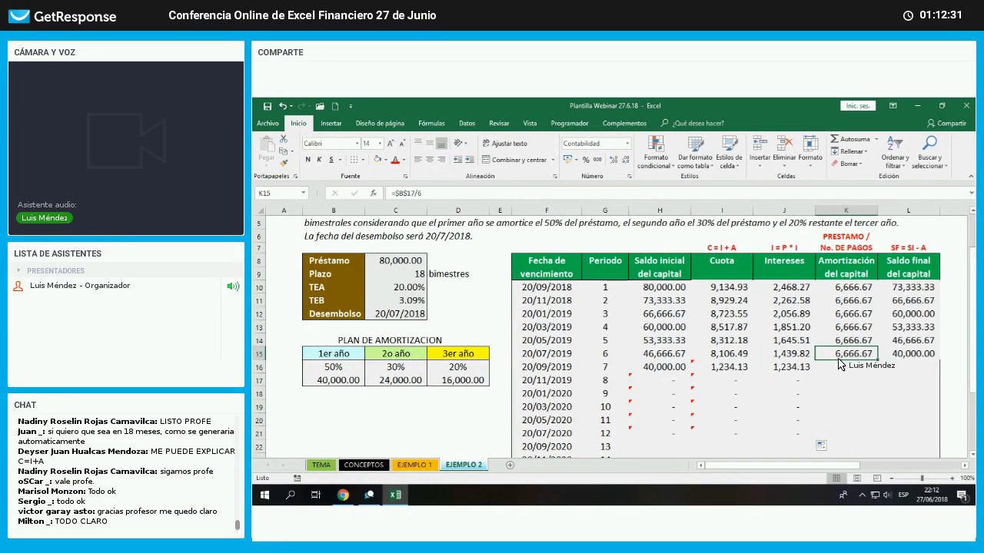
left_click(344, 384)
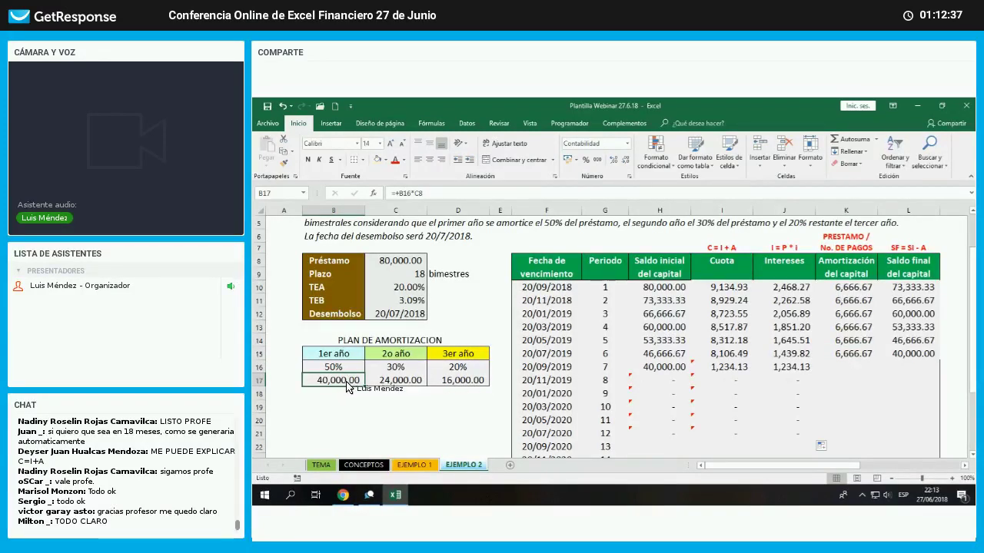
left_click(411, 388)
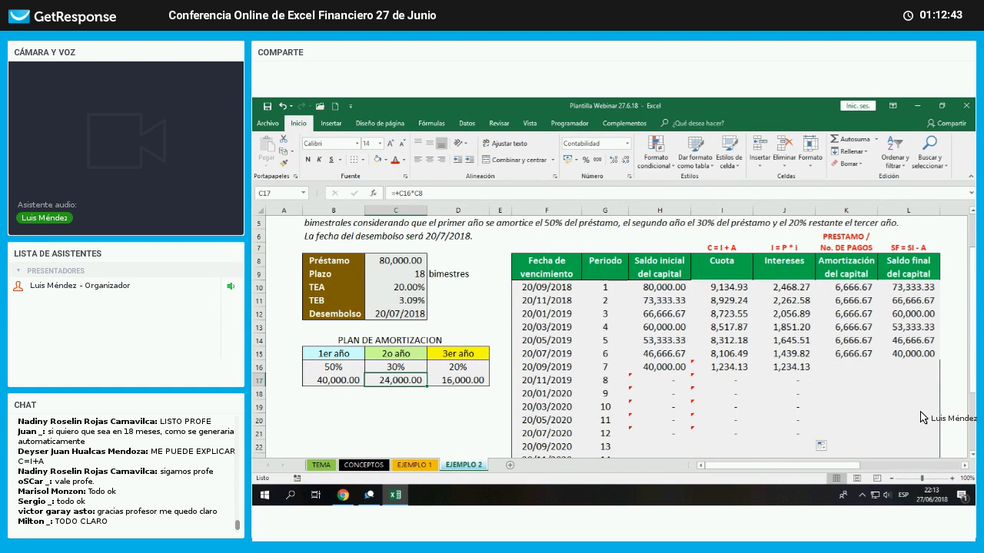
key("Up")
key("Right")
key("Right")
key("Right")
key("Right")
key("Right")
key("Right")
key("Right")
key("Right")
type("=")
key("Left")
key("Left")
key("Left")
key("Left")
key("Left")
key("Left")
key("Left")
key("Left")
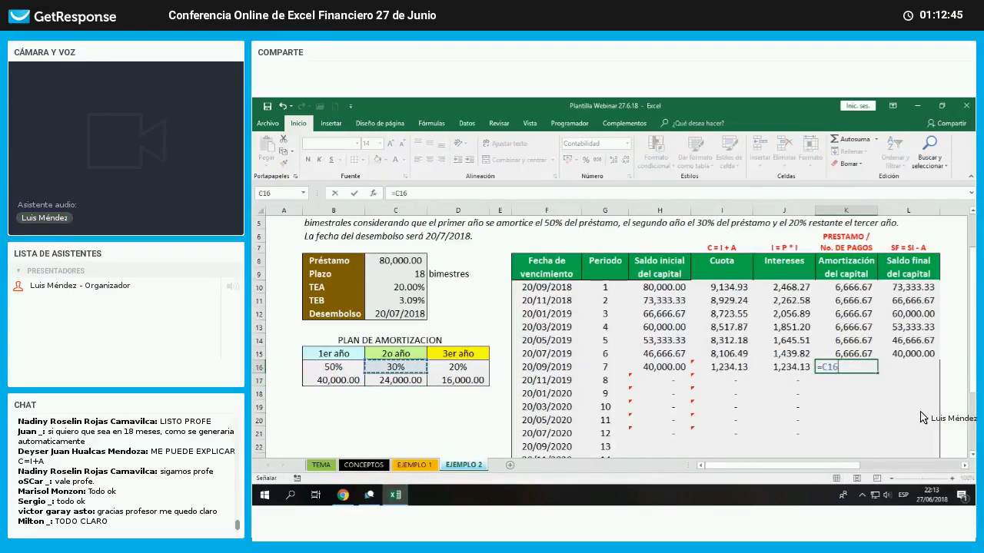
key("Down")
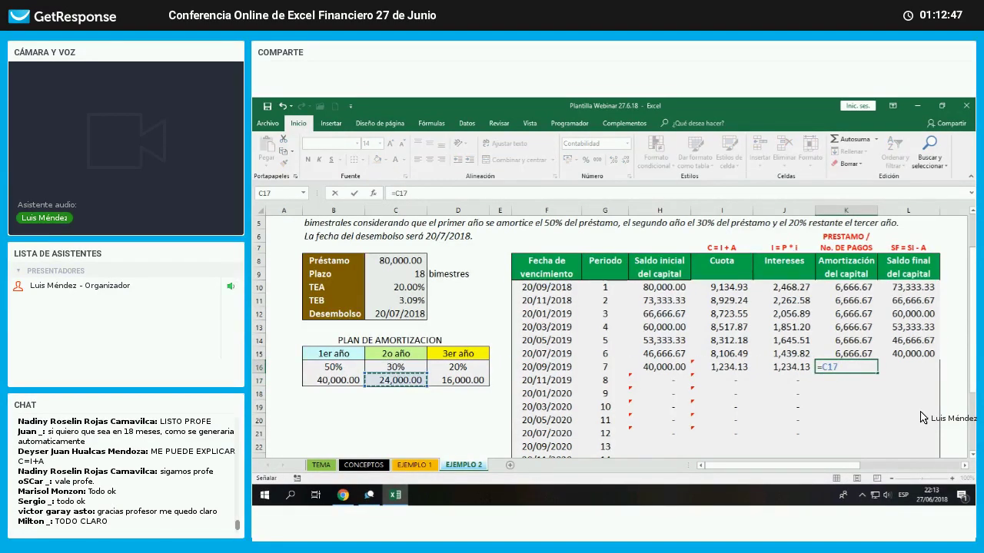
key("F4")
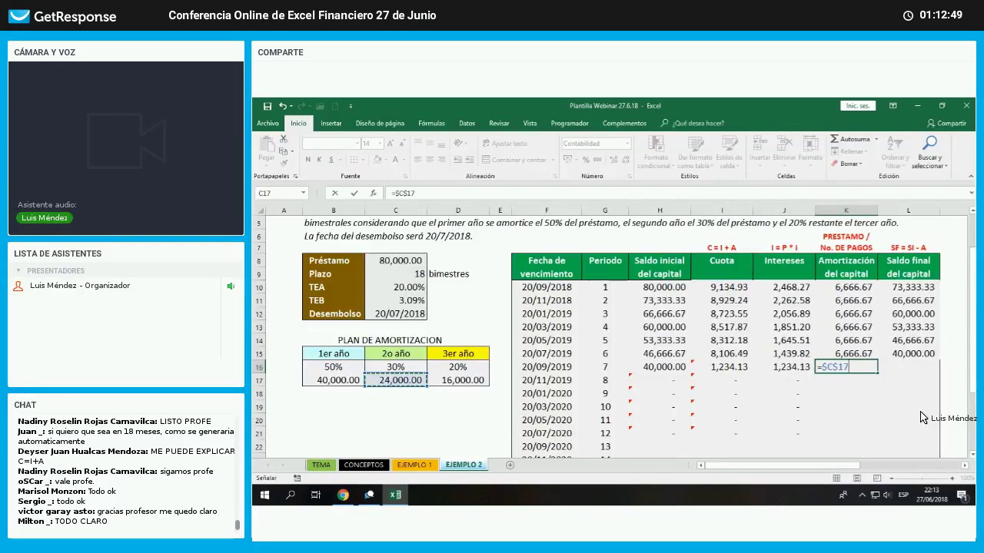
type("/6")
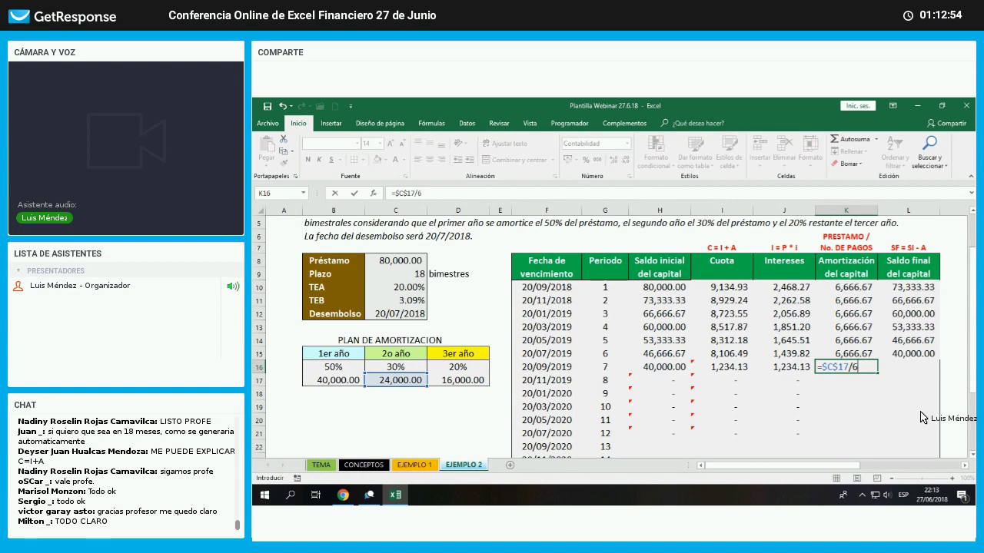
key("Return")
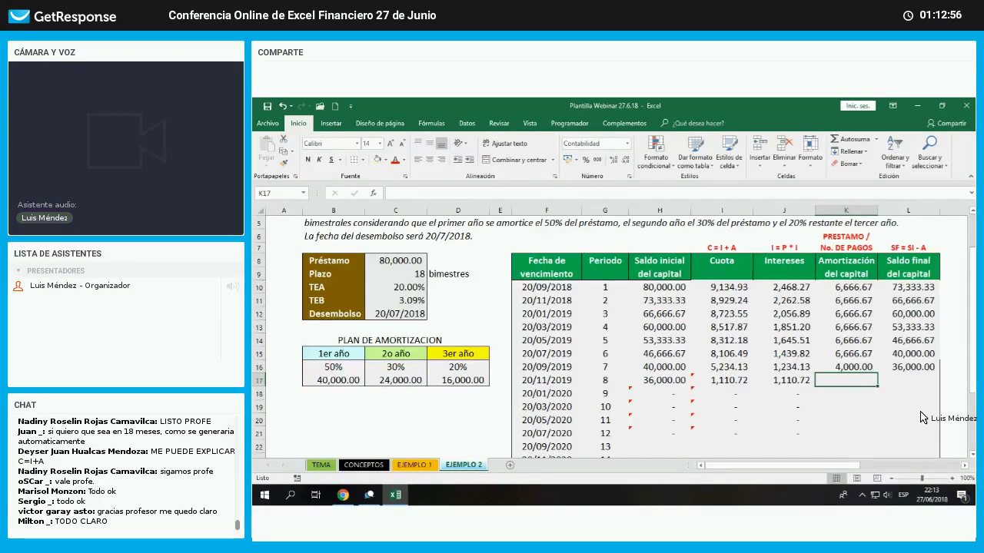
- Fill period 7's Amortización del capital and Saldo final formulas in K16 and L16 down through period 12
left_click(865, 370)
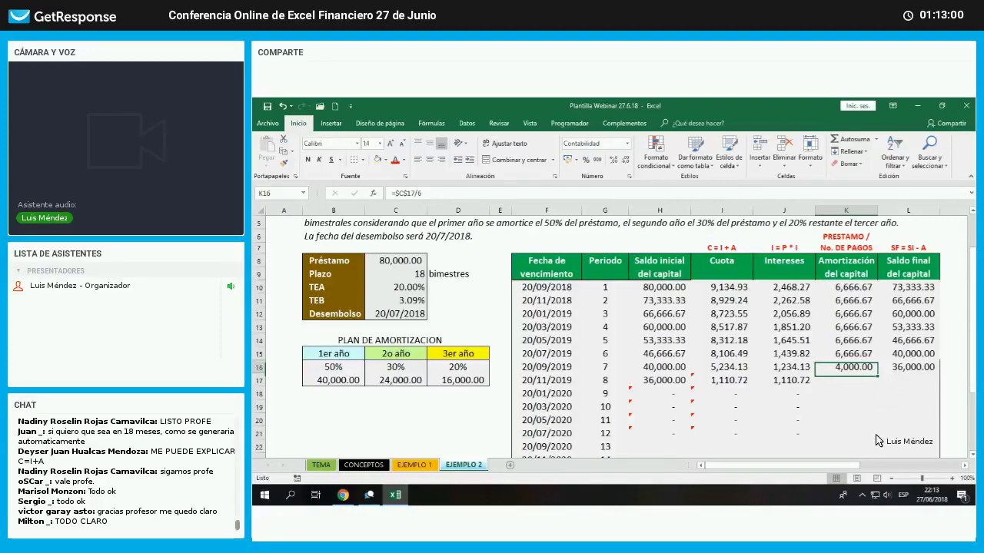
left_click_drag(876, 373, 877, 437)
left_click(930, 369)
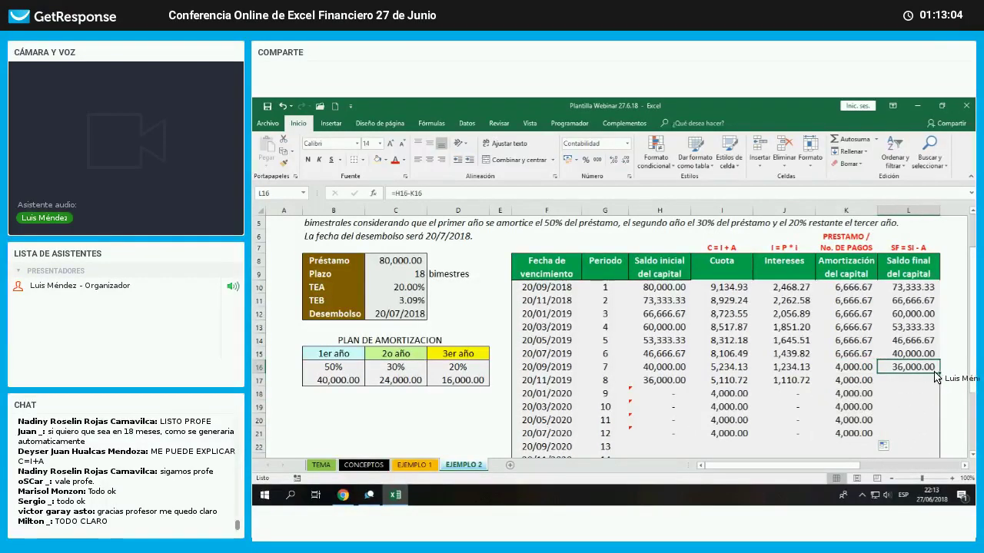
left_click_drag(939, 374, 932, 444)
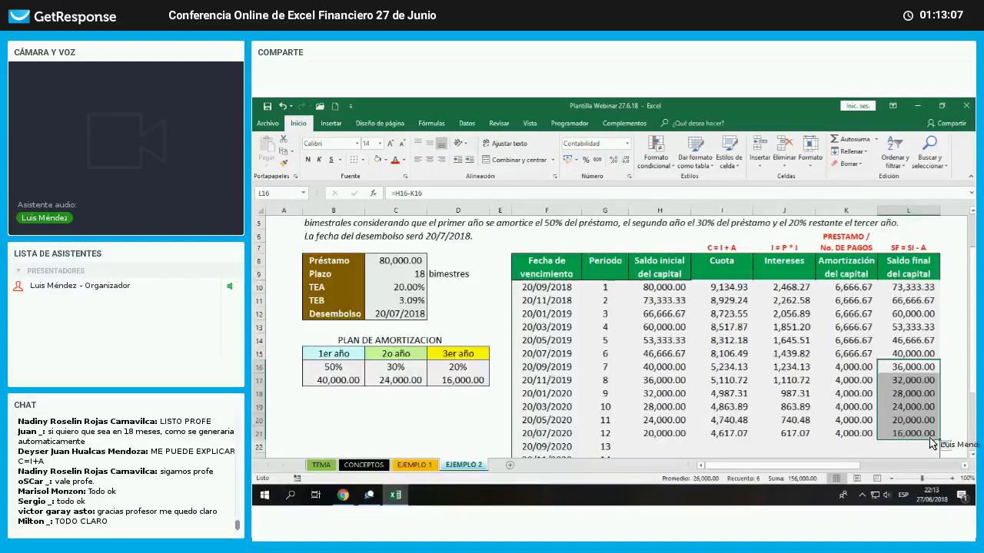
- Extend the Saldo inicial, Cuota and Intereses formulas from period 12 in H21:J21 down through period 18
left_click(864, 453)
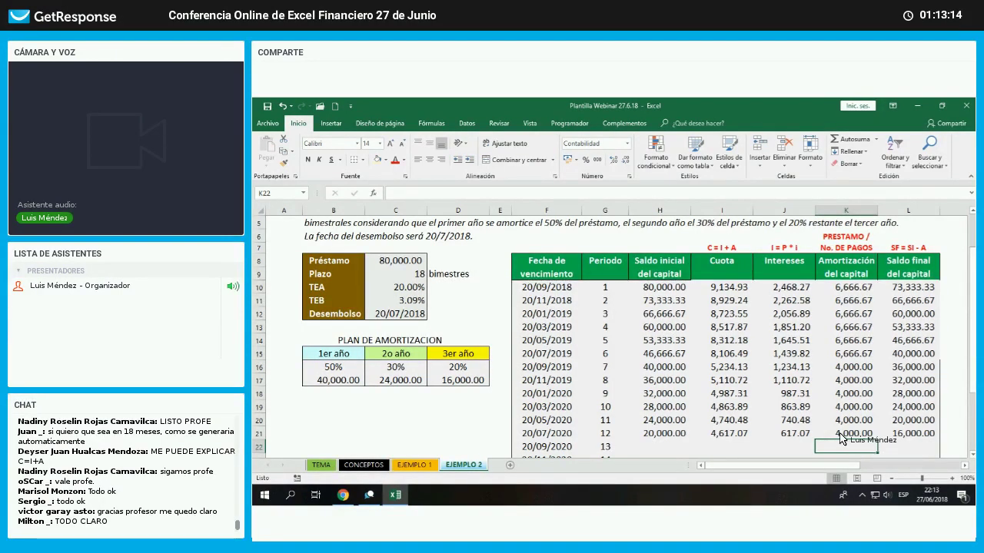
scroll(853, 446, "down", 1)
scroll(838, 437, "down", 1)
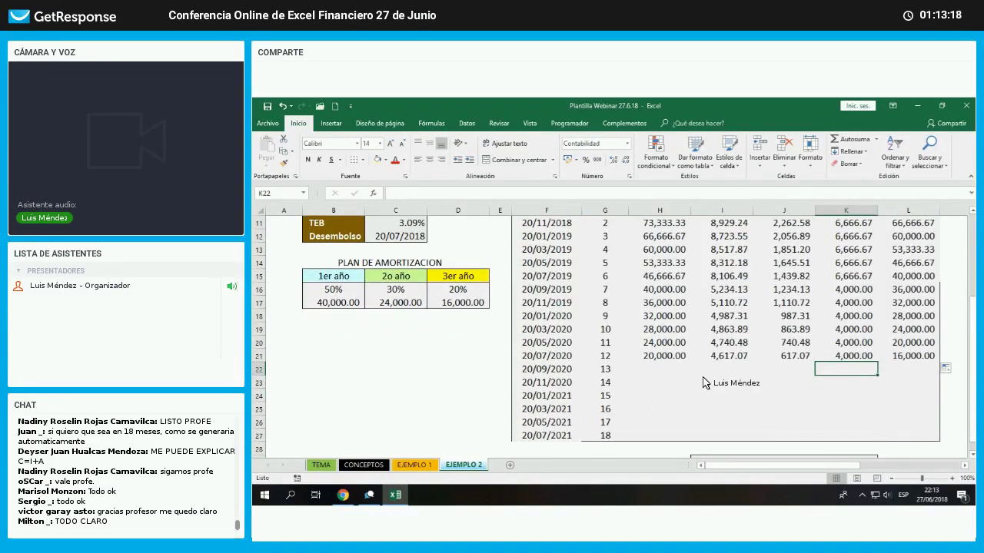
left_click(671, 358)
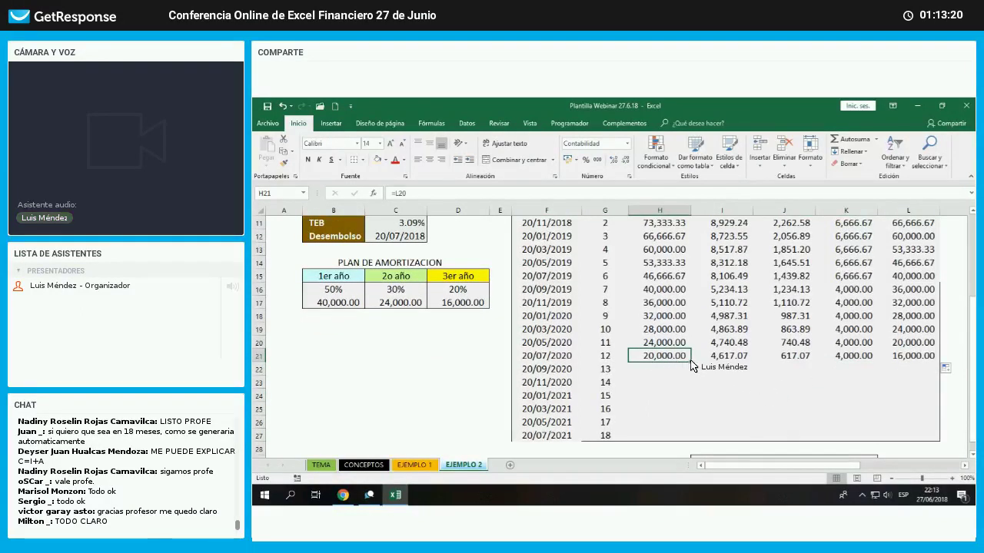
left_click(727, 359)
left_click_drag(751, 362, 818, 448)
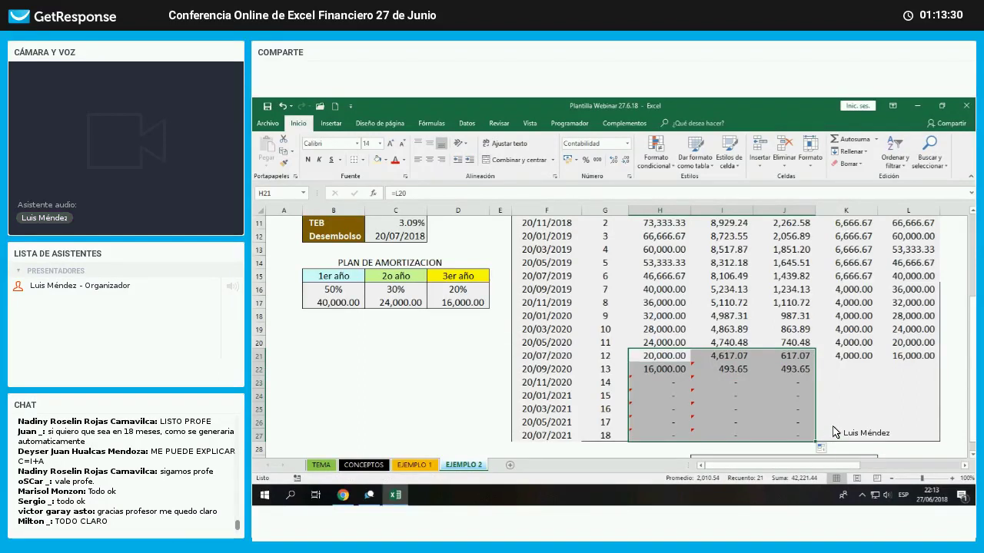
- Calculate period 13's Amortización del capital in K22 from the fixed 3er año amount over six payments, with =$D$17/6
left_click(854, 358)
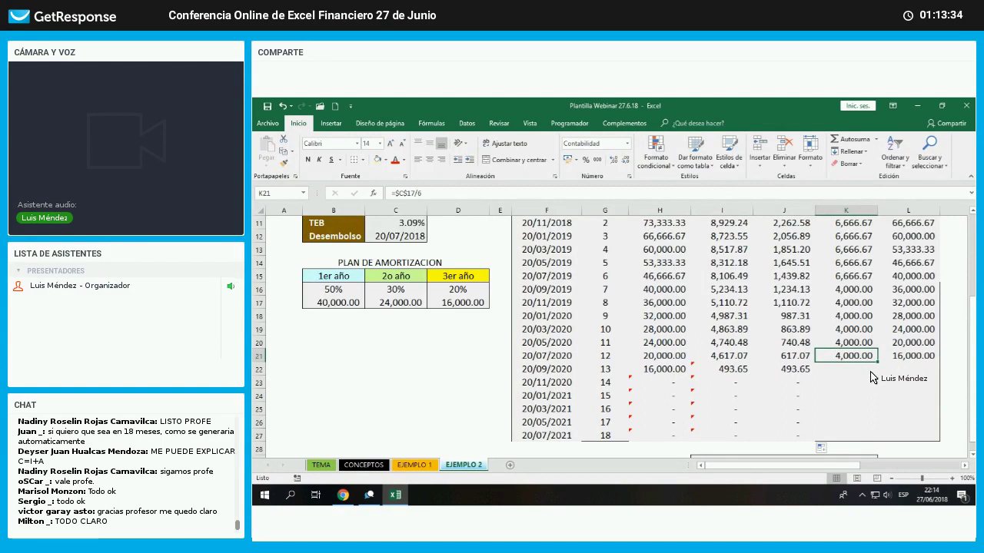
left_click(483, 304)
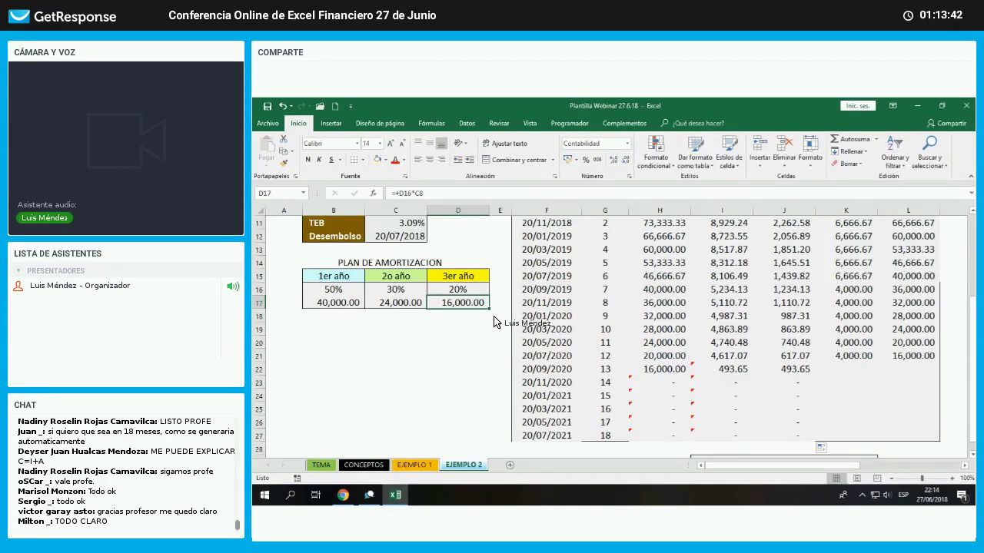
left_click(862, 371)
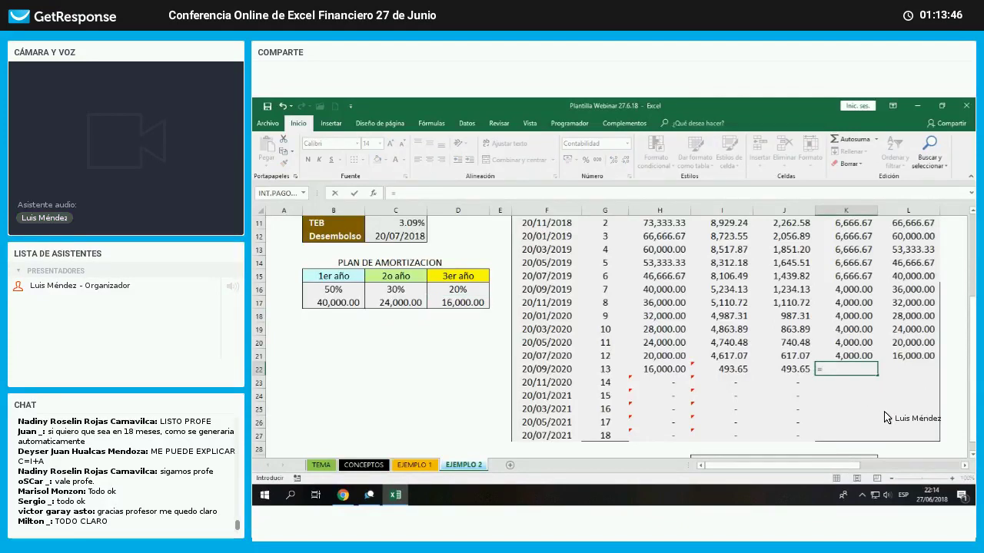
type("=")
key("Left")
key("Left")
key("Left")
key("Left")
key("Left")
key("Left")
key("Left")
key("Up")
key("Up")
key("Up")
key("Up")
key("Up")
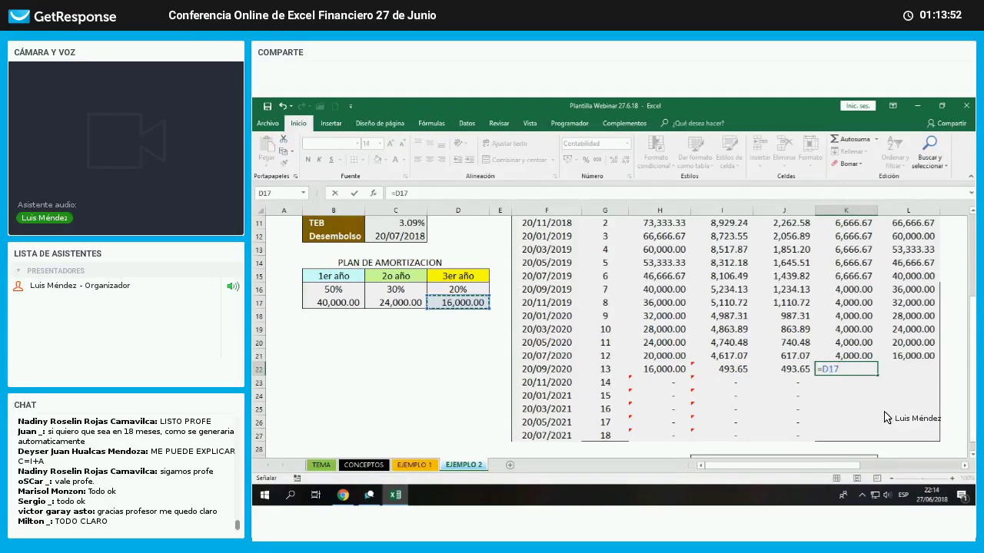
key("F4")
type("/6")
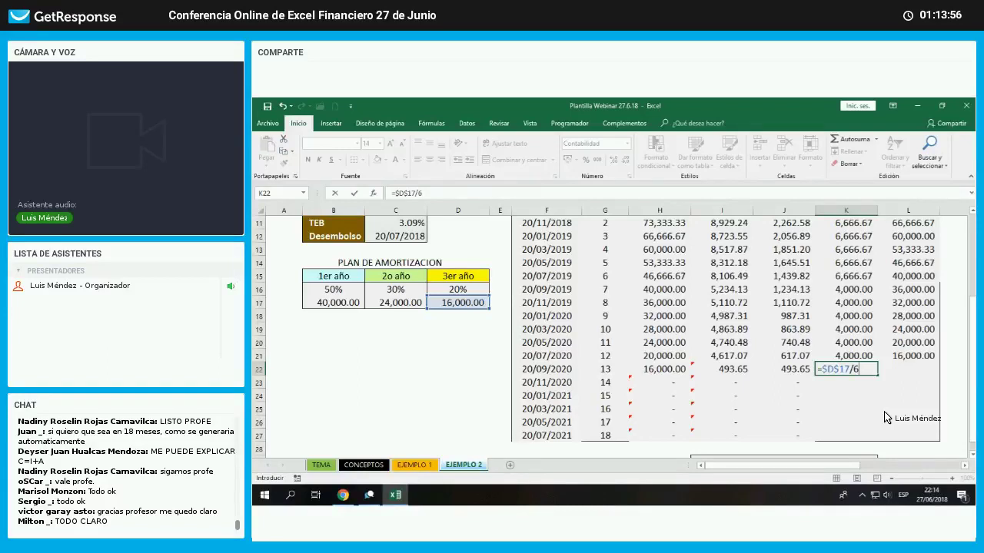
key("Return")
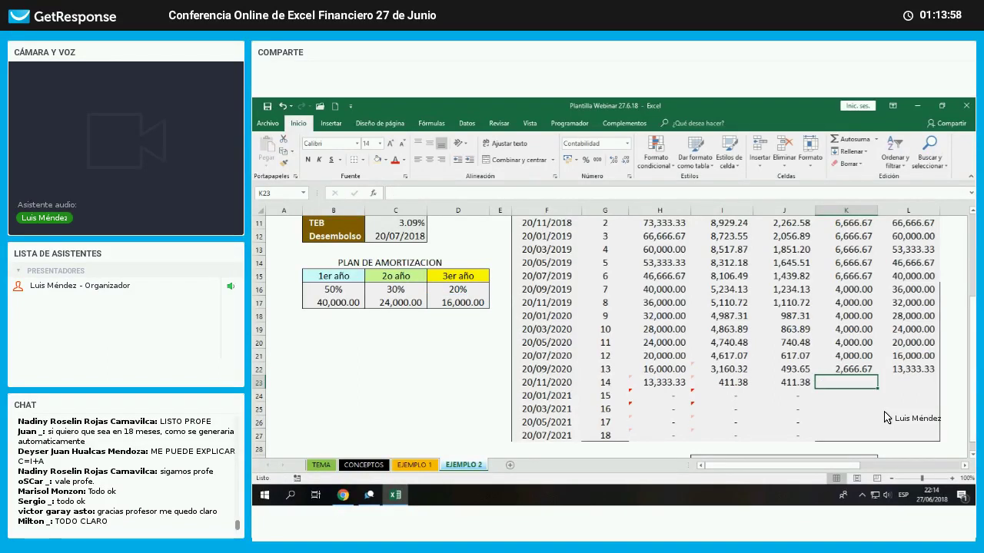
- Fill period 13's Amortización del capital and Saldo final formulas in K22 and L22 down through period 18
left_click_drag(869, 372, 941, 449)
left_click(925, 454)
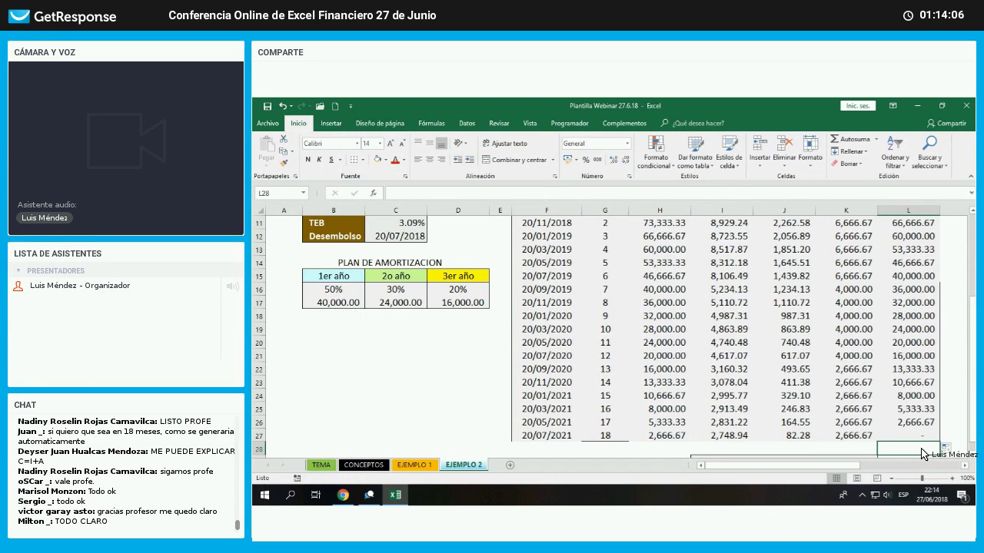
- Total the Cuota column over rows 10 to 27 in I29 with SUMA and extend the total across to Intereses and Amortización in J29:K29
scroll(846, 430, "down", 1)
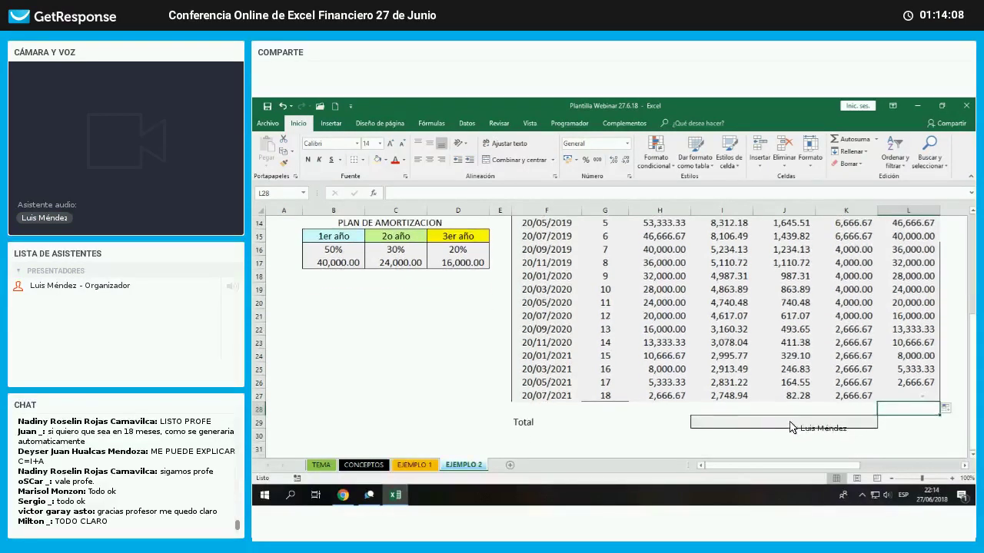
left_click(742, 424)
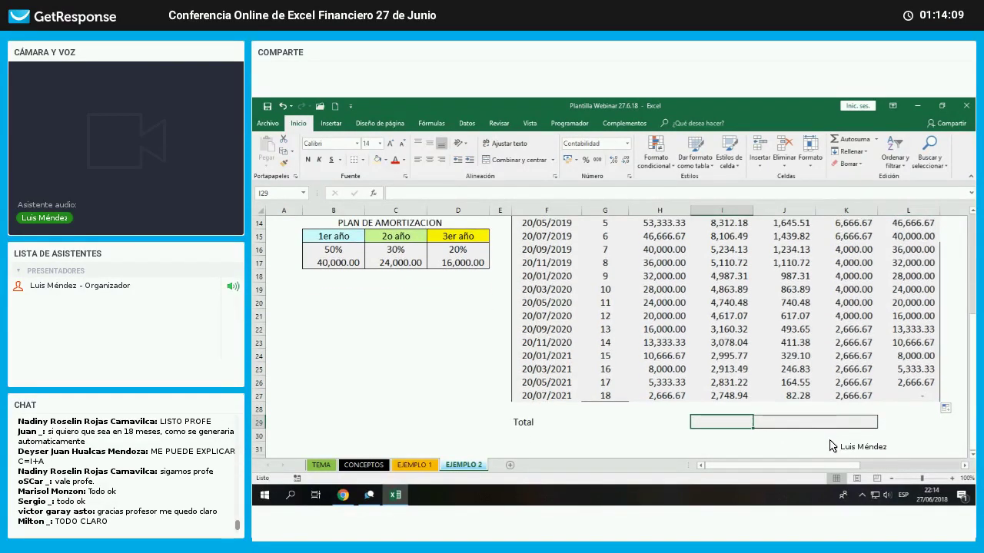
type("=SUMA(")
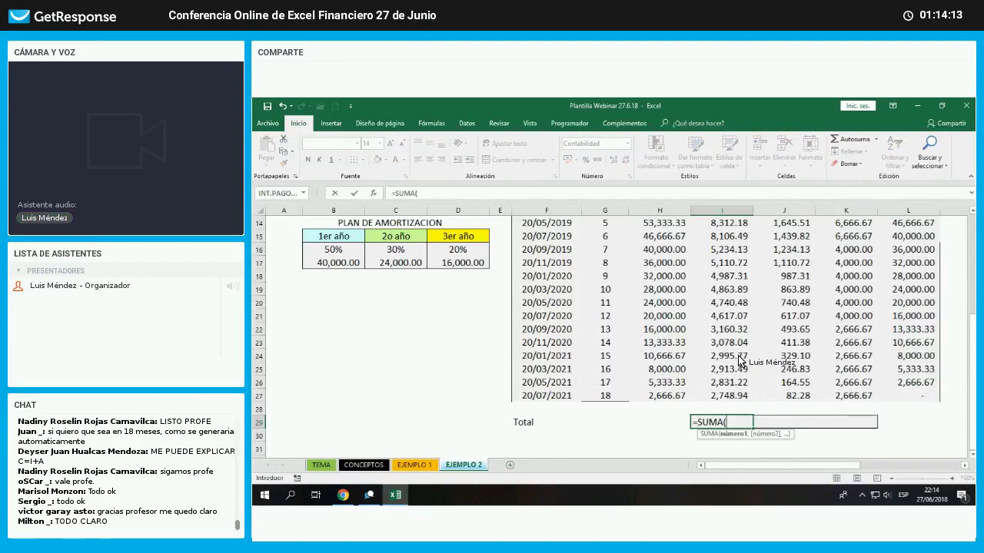
scroll(730, 350, "up", 4)
left_click_drag(730, 343, 884, 448)
key("Return")
left_click(921, 454)
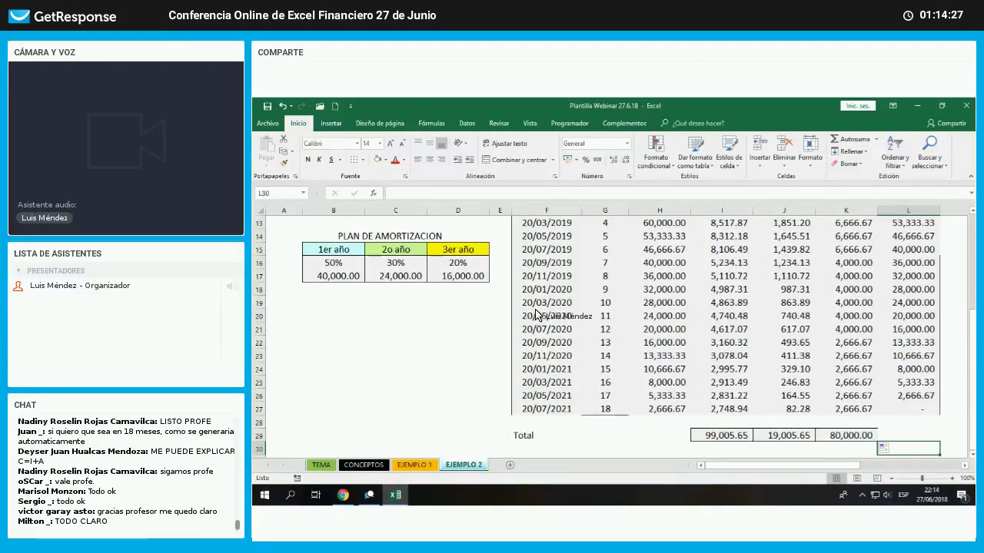
- Apply outside borders (Bordes externos) to the whole schedule body, F10:L27
scroll(892, 462, "up", 3)
left_click_drag(547, 310, 547, 376)
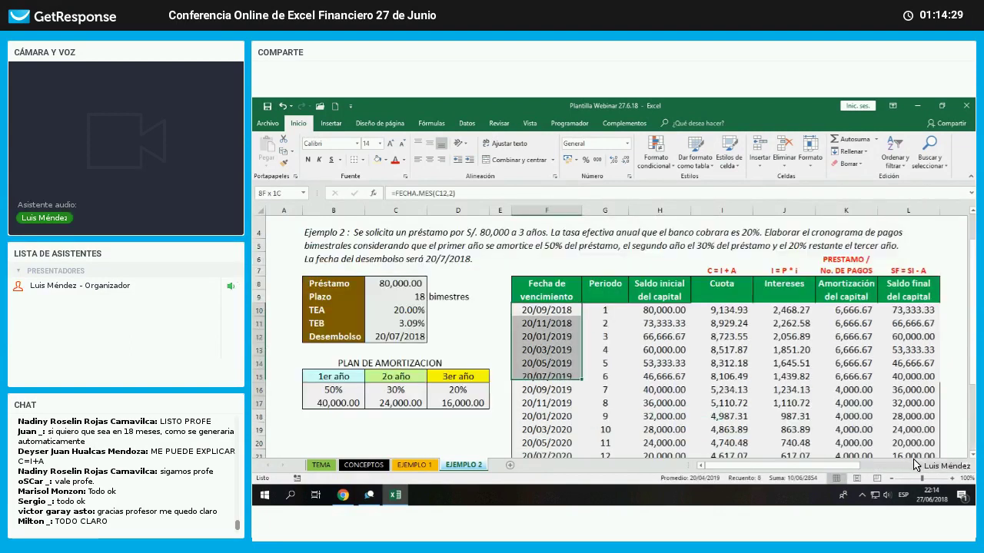
left_click_drag(915, 464, 846, 419)
key("alt+o")
key("b")
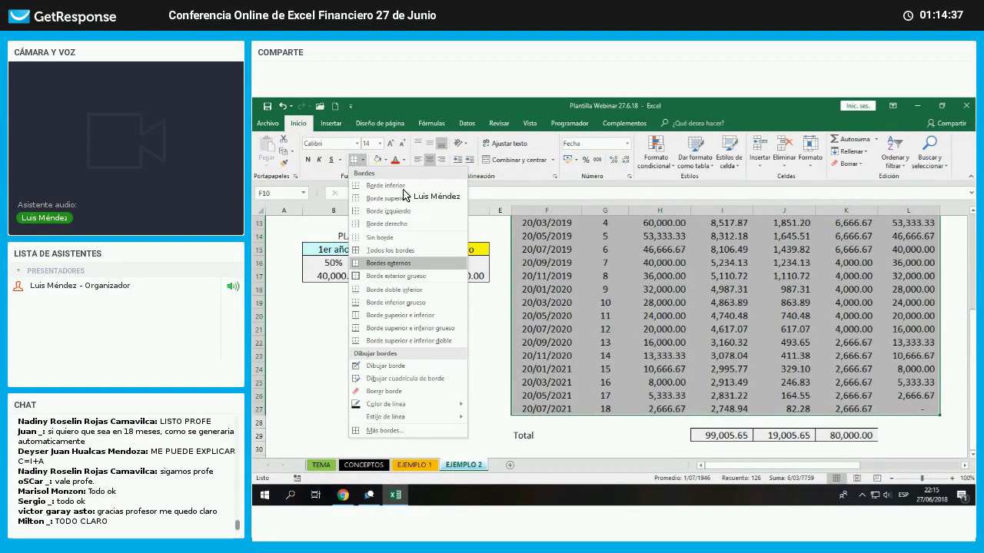
- Check the amortization total, the final balance of period 18 and how the Cuota values change from period to period
left_click(856, 443)
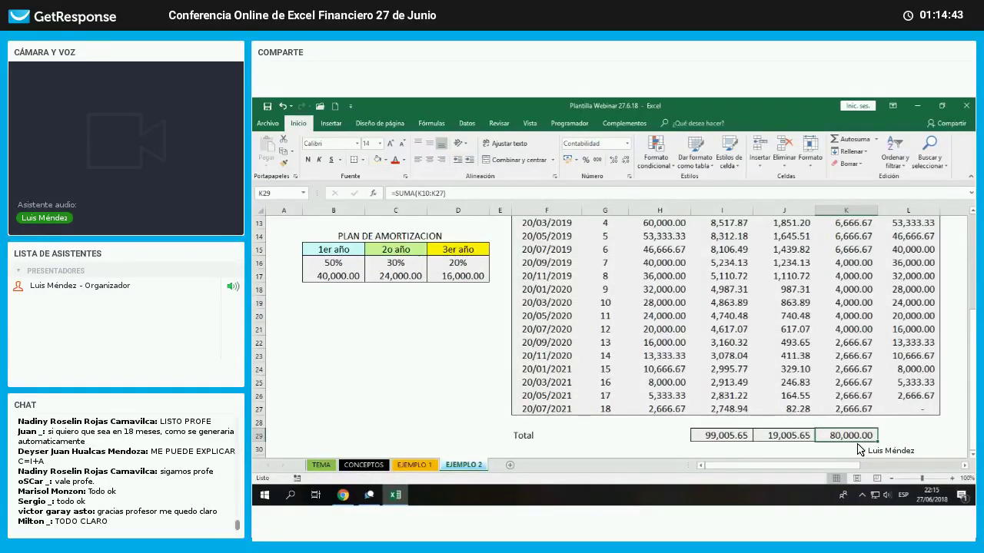
left_click(907, 409)
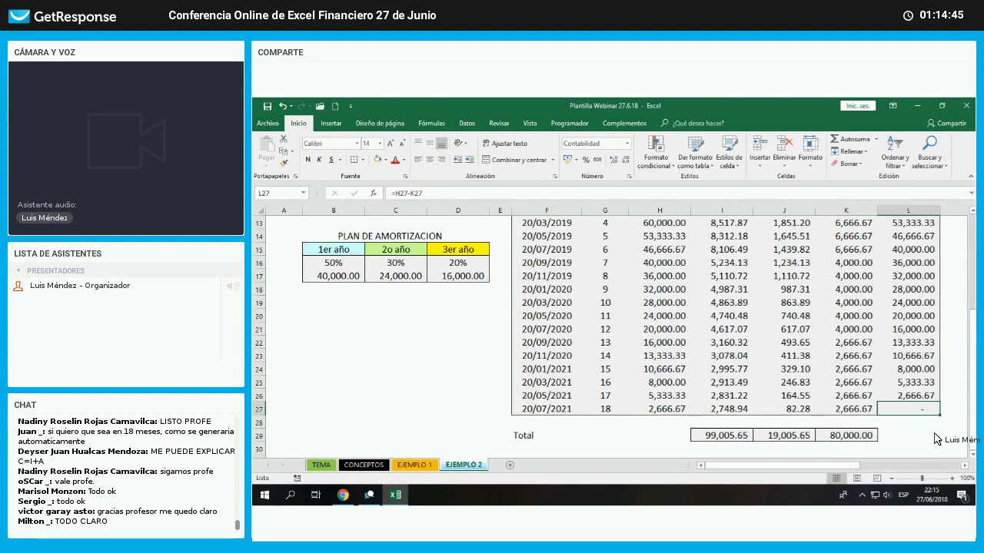
left_click(605, 412)
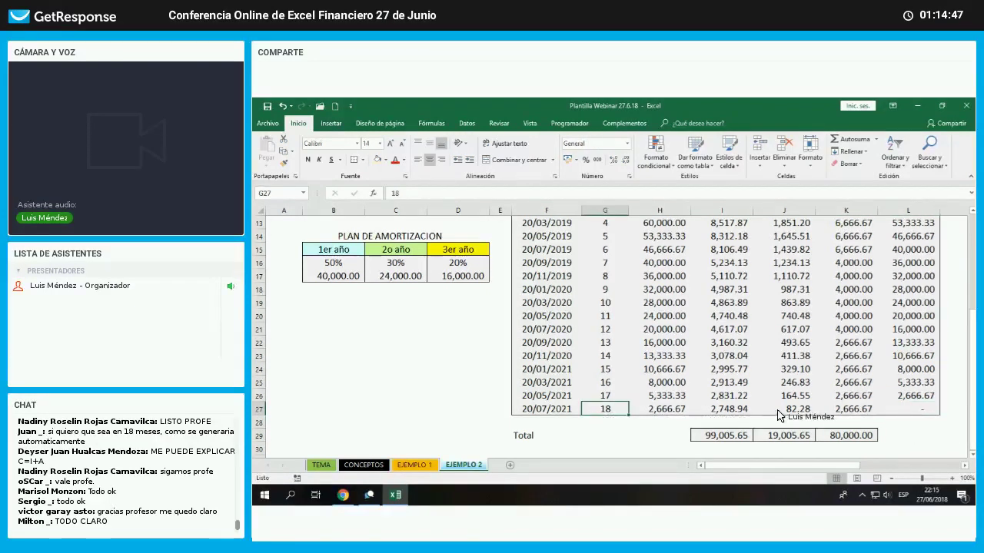
left_click(915, 409)
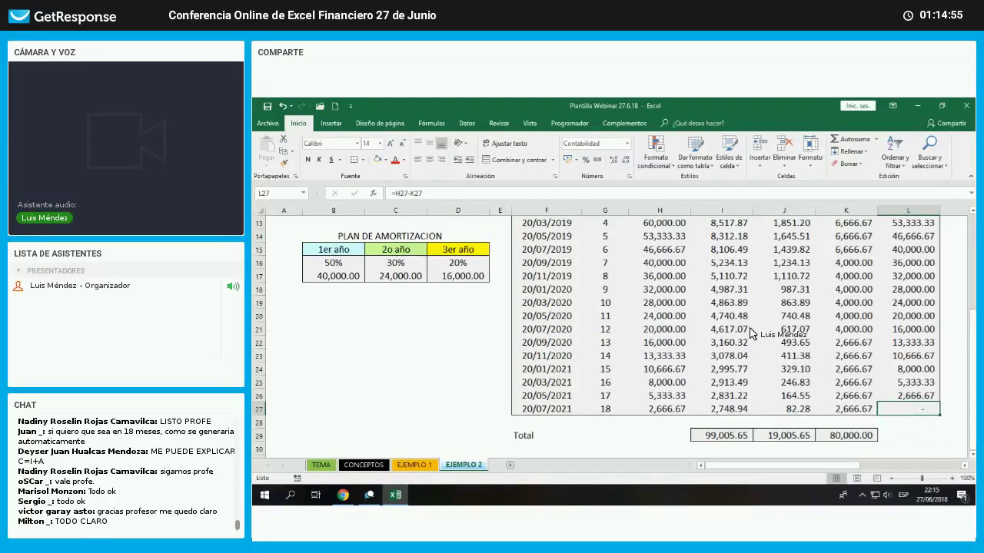
scroll(730, 323, "up", 2)
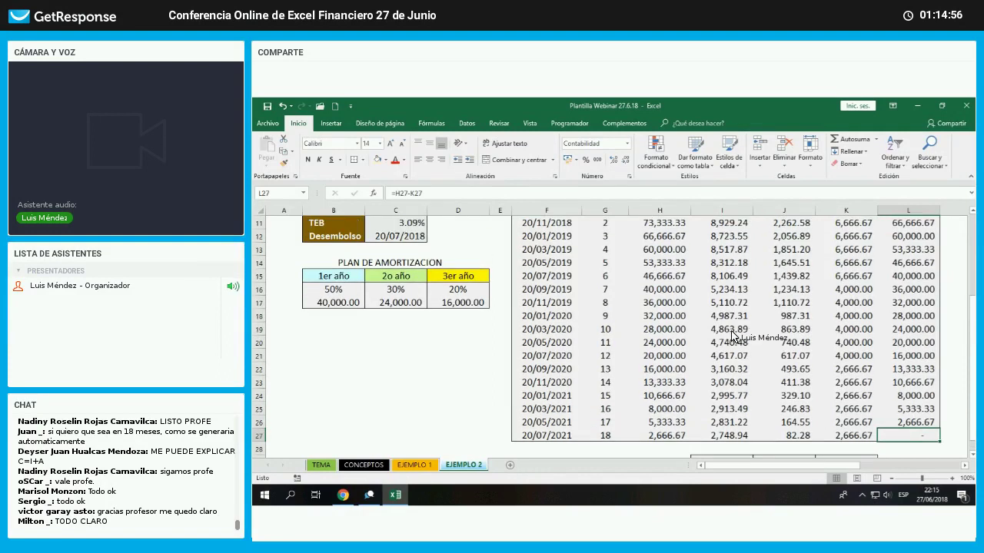
scroll(734, 399, "up", 2)
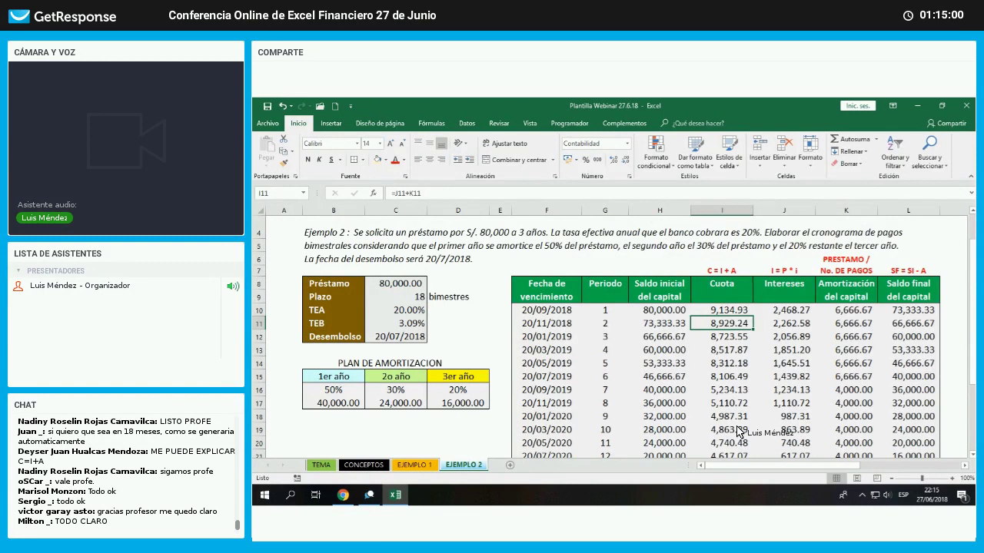
key("Down")
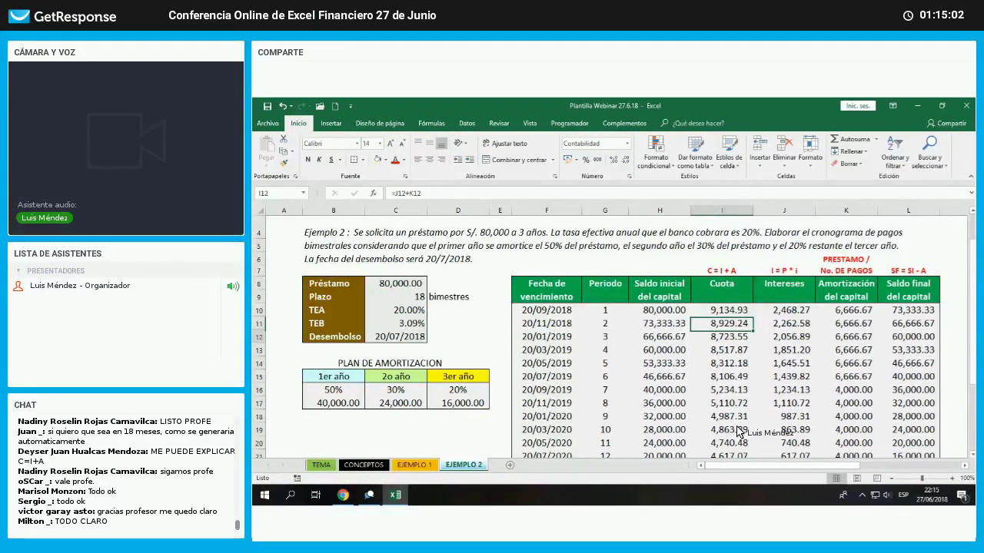
scroll(737, 432, "up", 1)
left_click(736, 432)
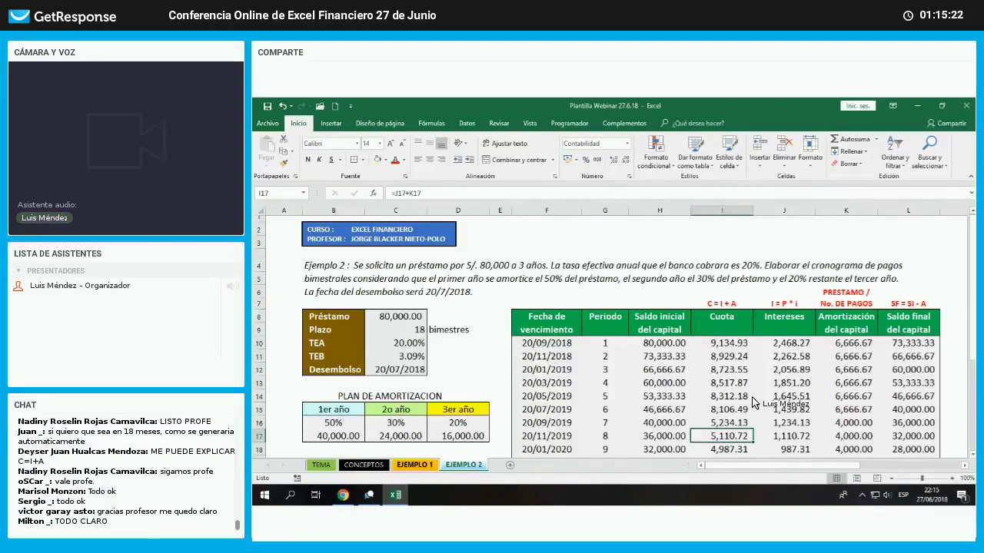
- Review the Amortización del capital column on the EJEMPLO 1 sheet and its formula, starting from J11
key("ctrl+Page_Up")
key("Up")
key("Up")
key("Up")
key("Up")
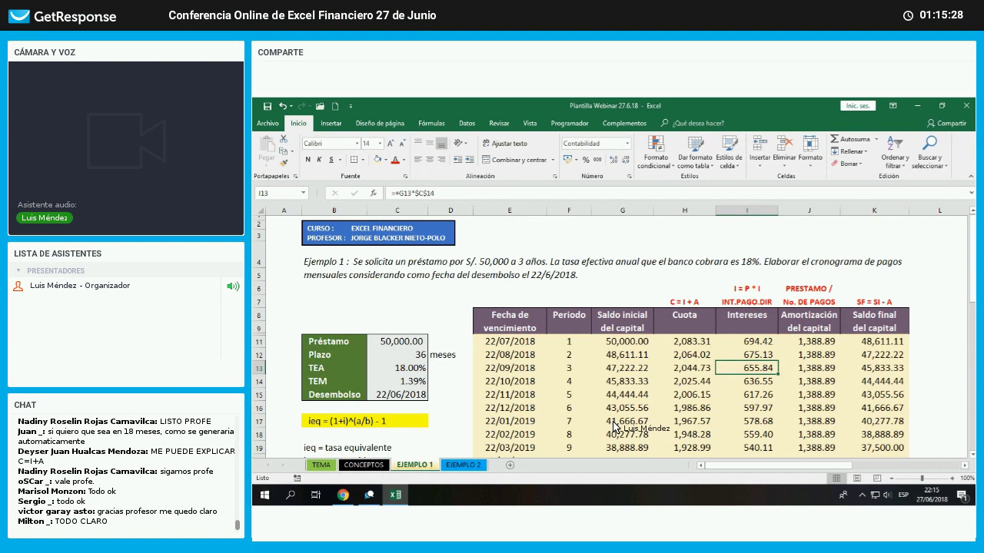
left_click(810, 345)
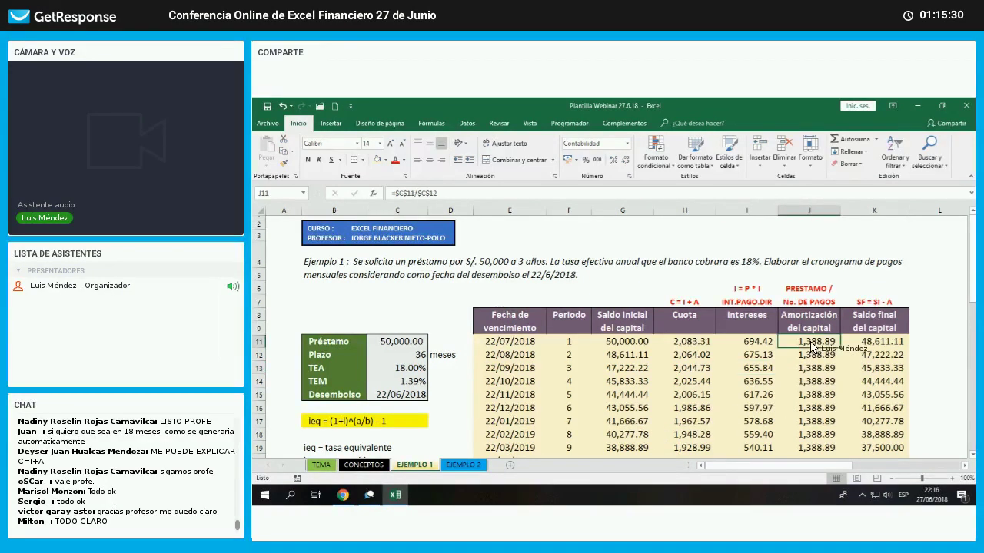
left_click_drag(811, 346, 808, 448)
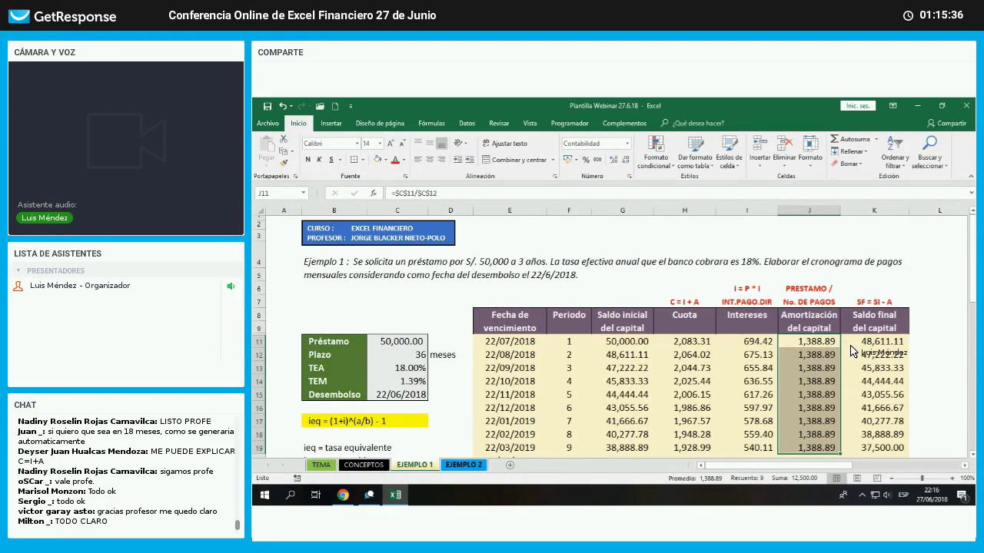
- Compare the three yearly blocks of Amortización del capital on the EJEMPLO 2 sheet: K10:K15, K16:K21 and K22:K27
key("ctrl+Page_Down")
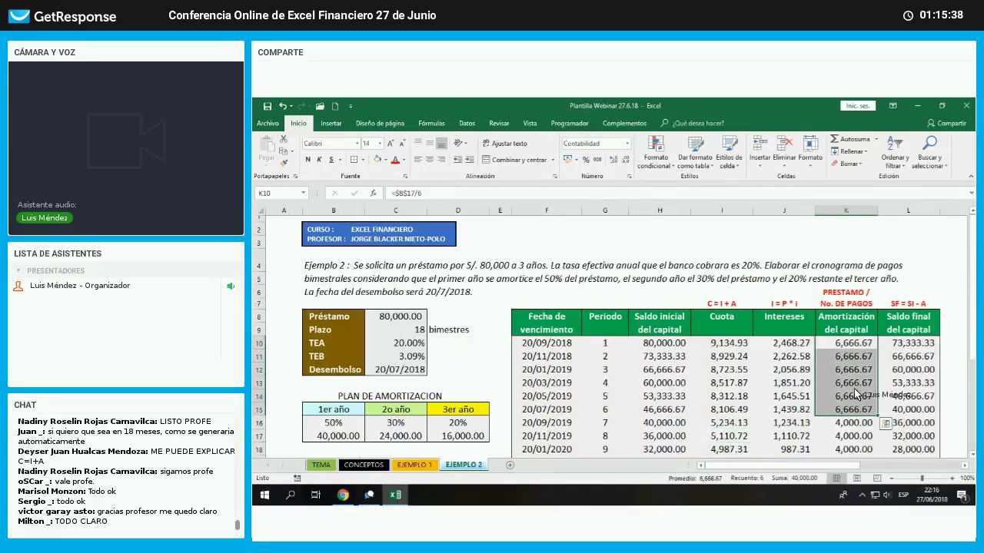
scroll(849, 379, "down", 2)
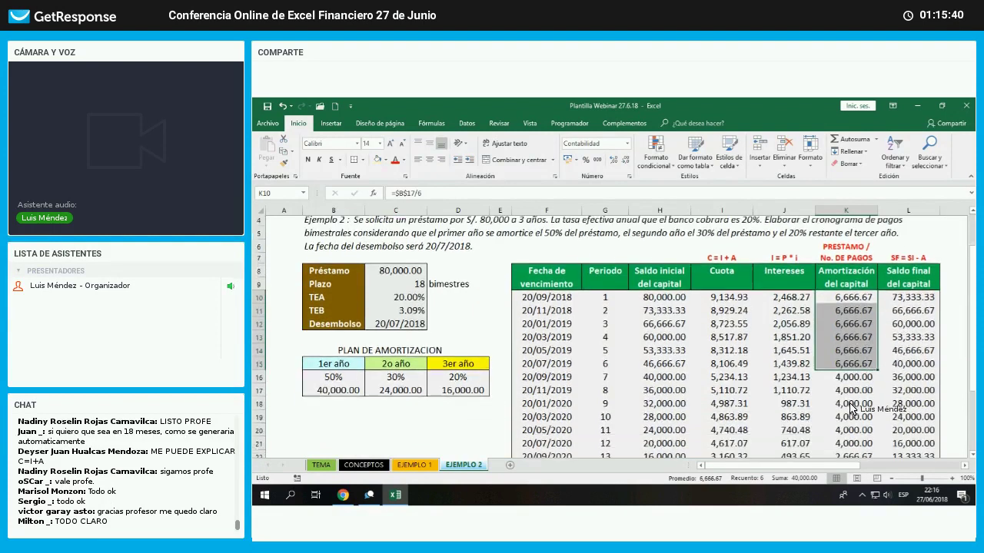
scroll(849, 408, "down", 1)
left_click_drag(845, 340, 846, 353)
left_click_drag(853, 390, 855, 410)
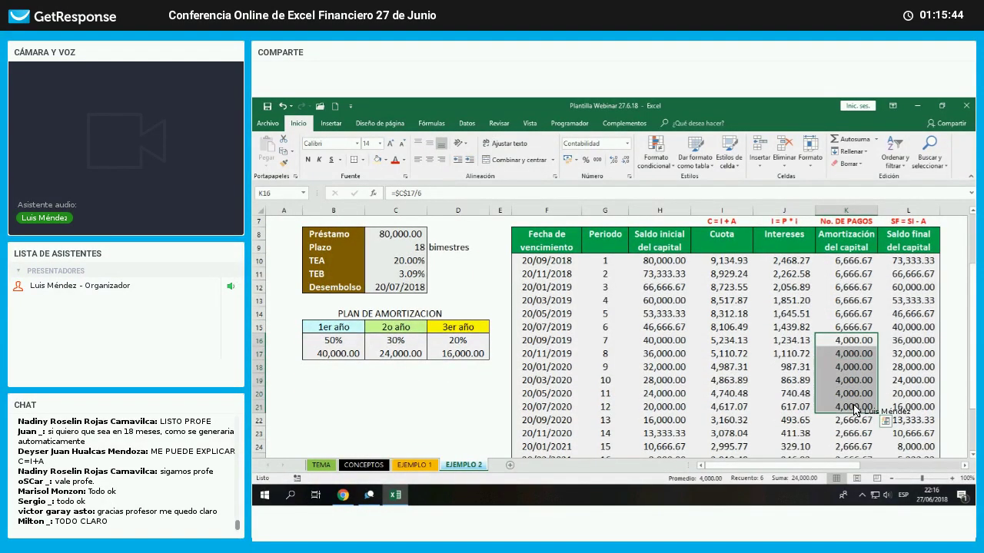
scroll(856, 411, "down", 2)
left_click_drag(854, 343, 858, 409)
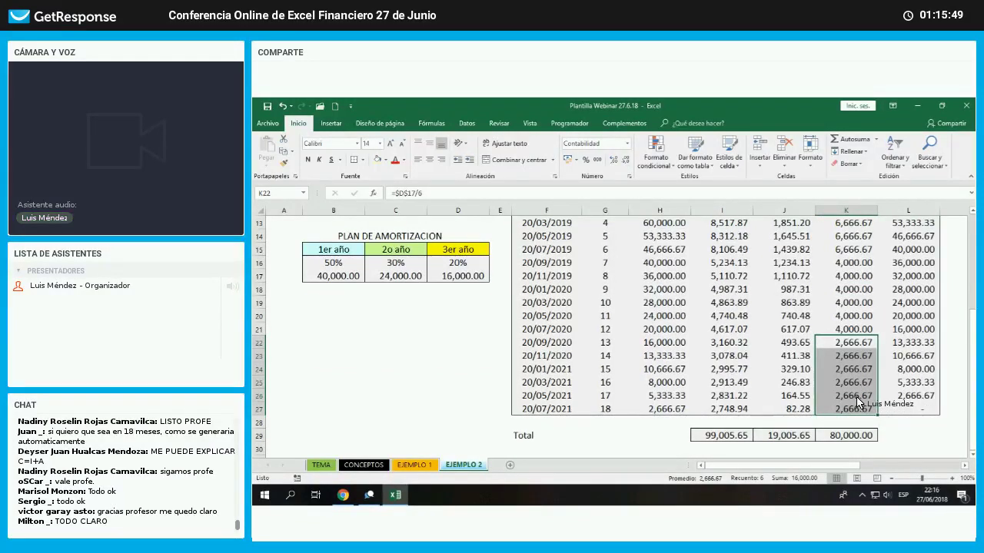
scroll(815, 404, "up", 3)
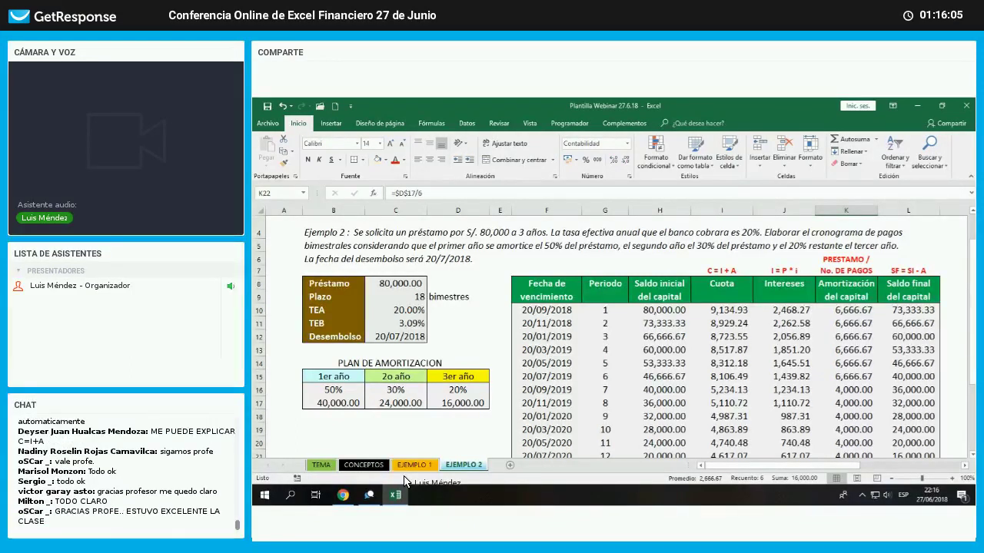
left_click(344, 497)
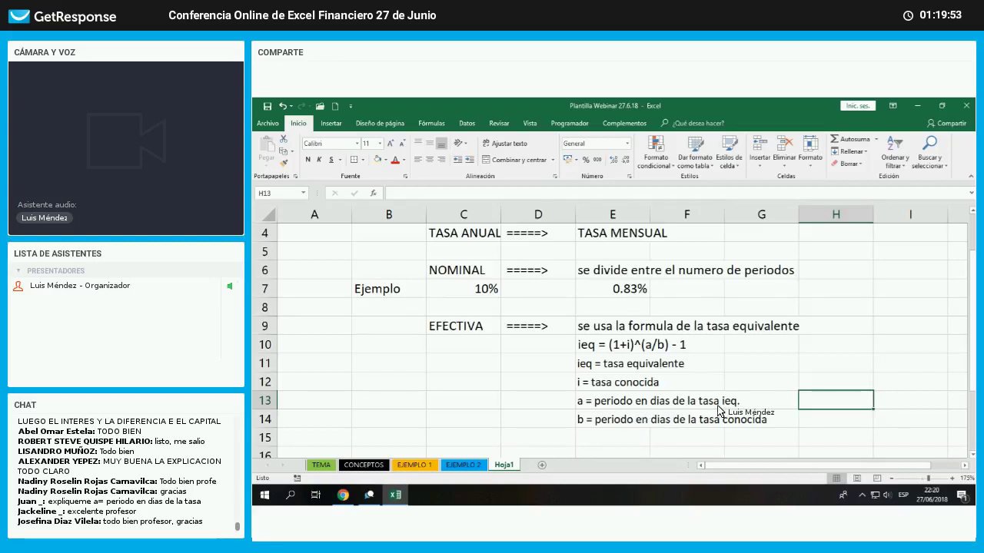
- Add an effective-rate example in row 15 with the label Ejemplo in B15 and the annual rate 15% in C15
left_click(595, 427)
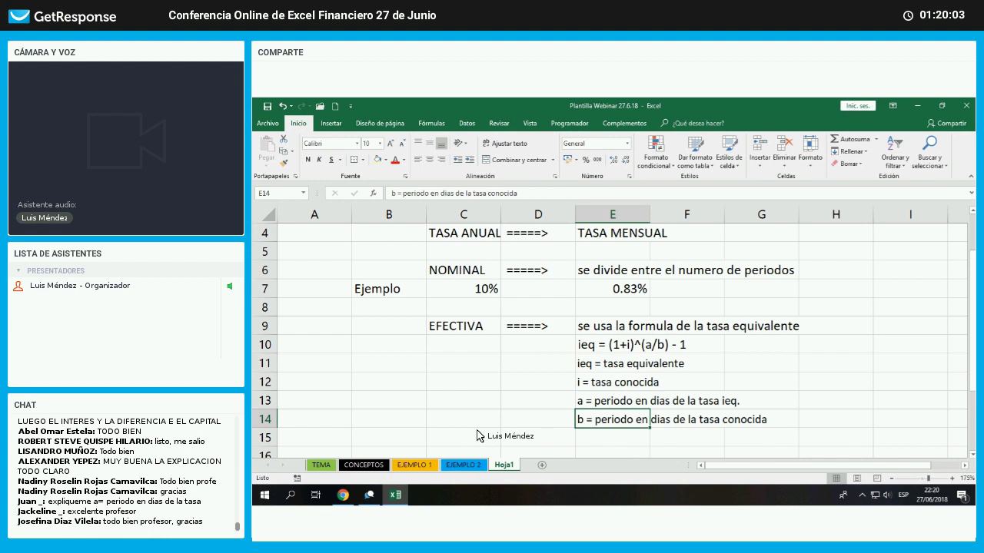
left_click(419, 437)
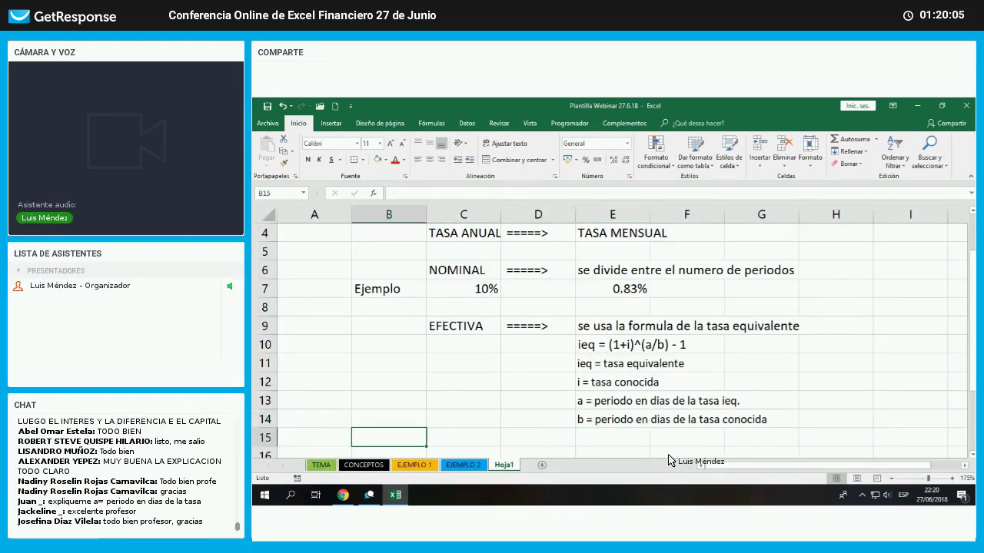
type("Ejemplo")
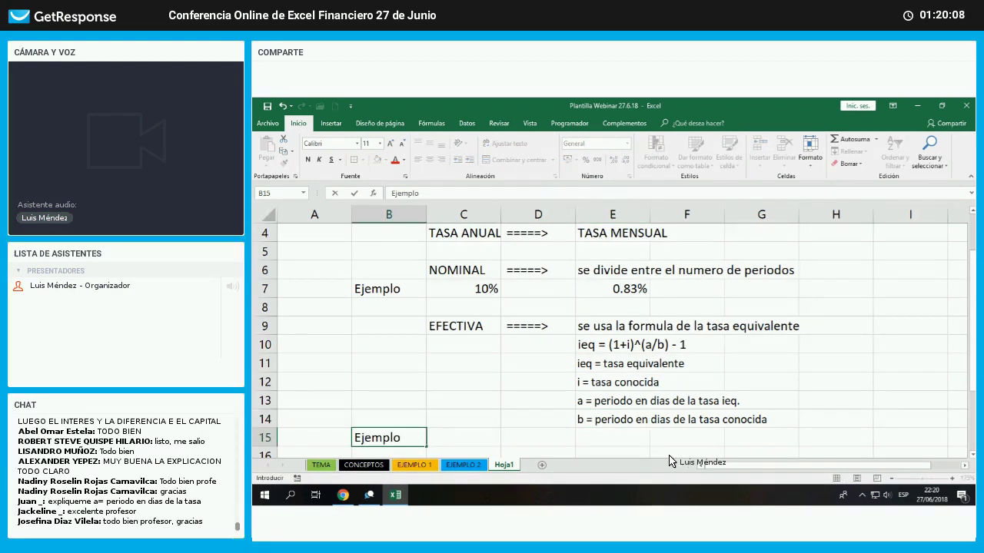
key("Tab")
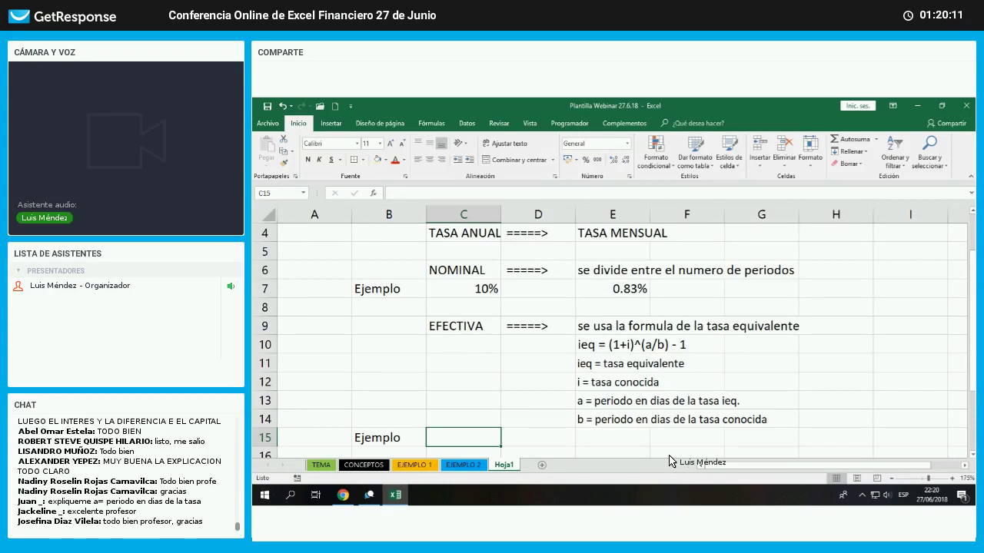
type("15%")
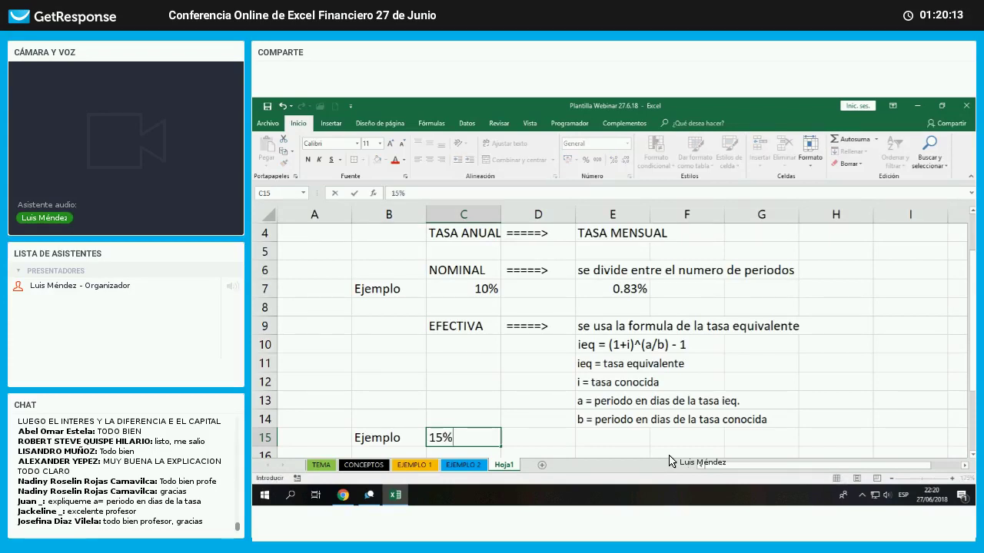
key("Return")
- Enter the arrow text ======> in D15, beside the 15% rate
key("Up")
key("Right")
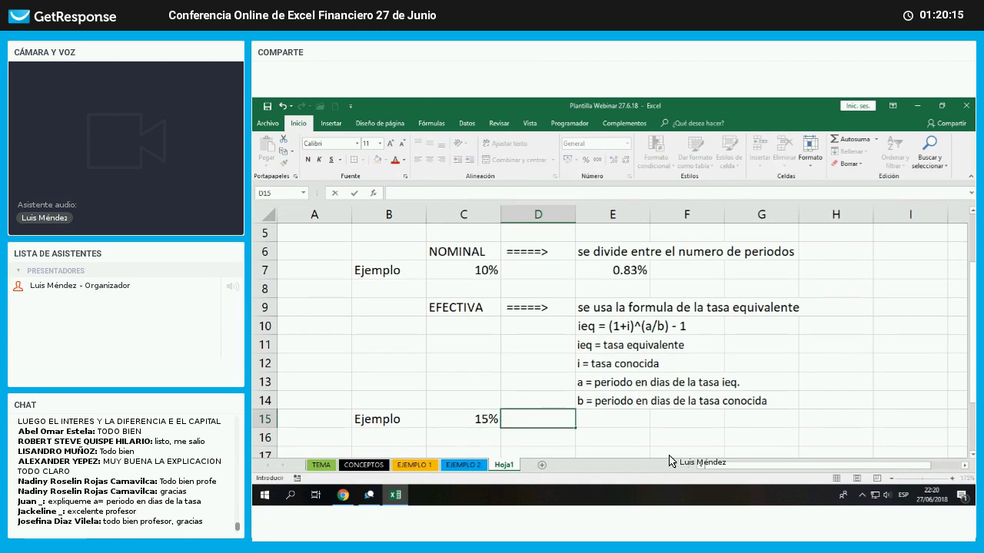
type("======")
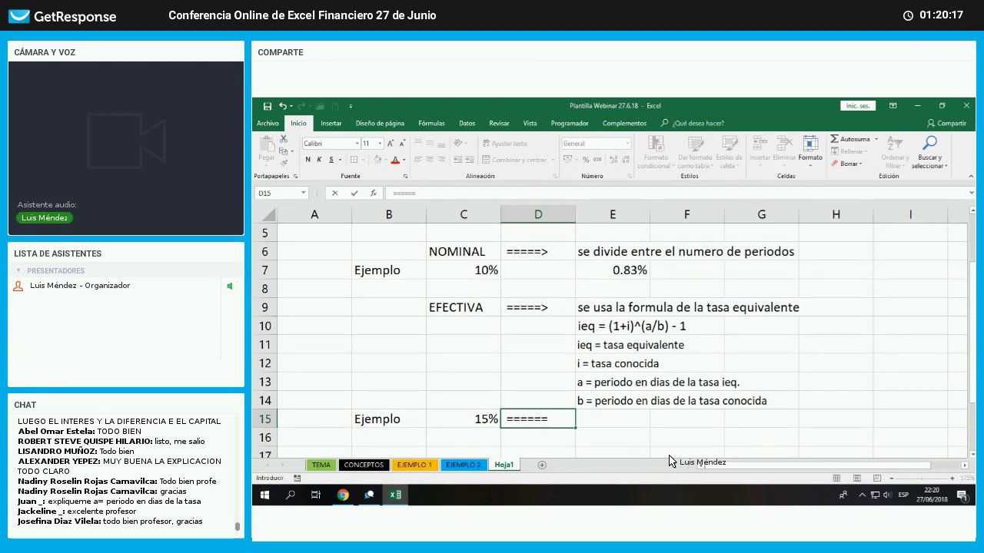
type(">")
key("Return")
- Calculate the equivalent monthly rate in E15 with the formula =(1+C15)^(30/360)-1
key("Up")
key("Right")
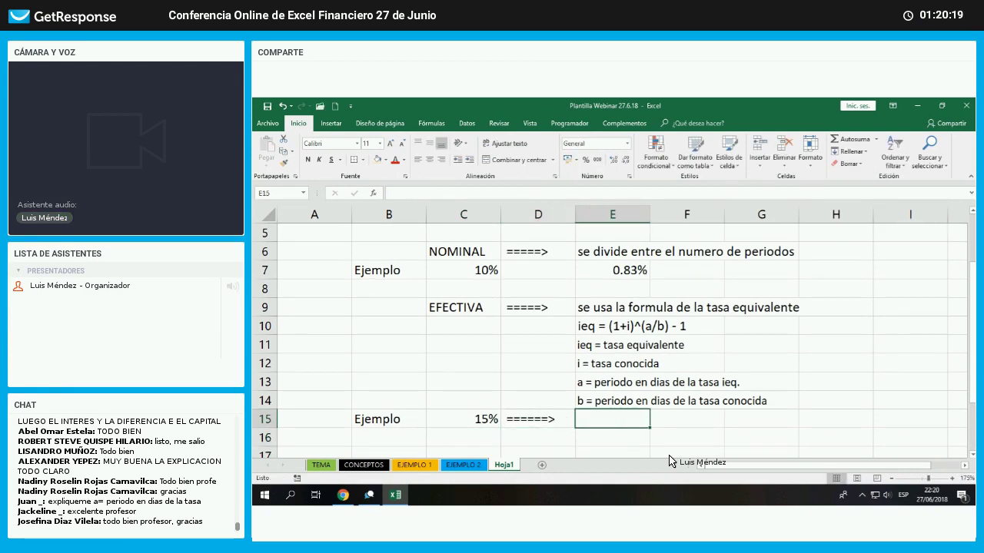
type("=(")
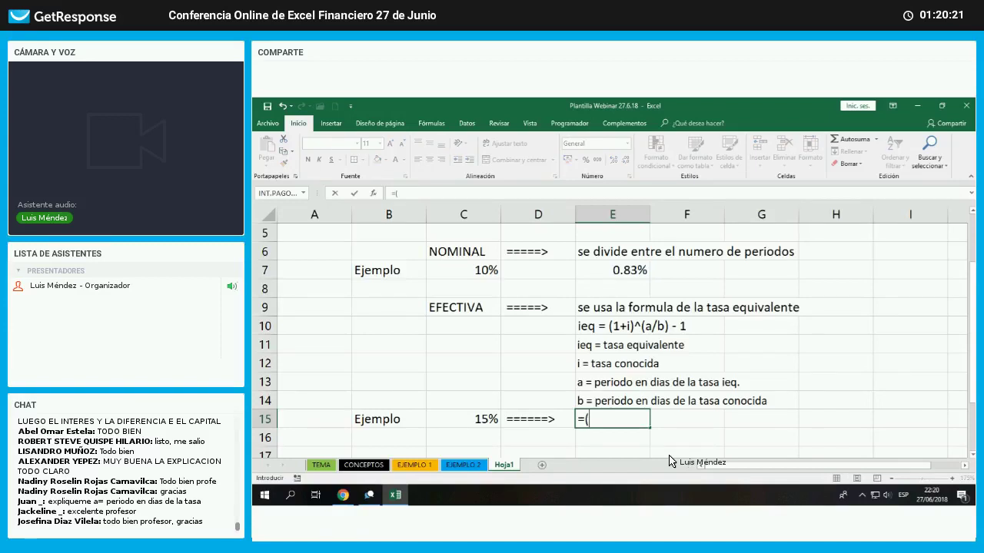
type("1+")
key("Left")
key("Left")
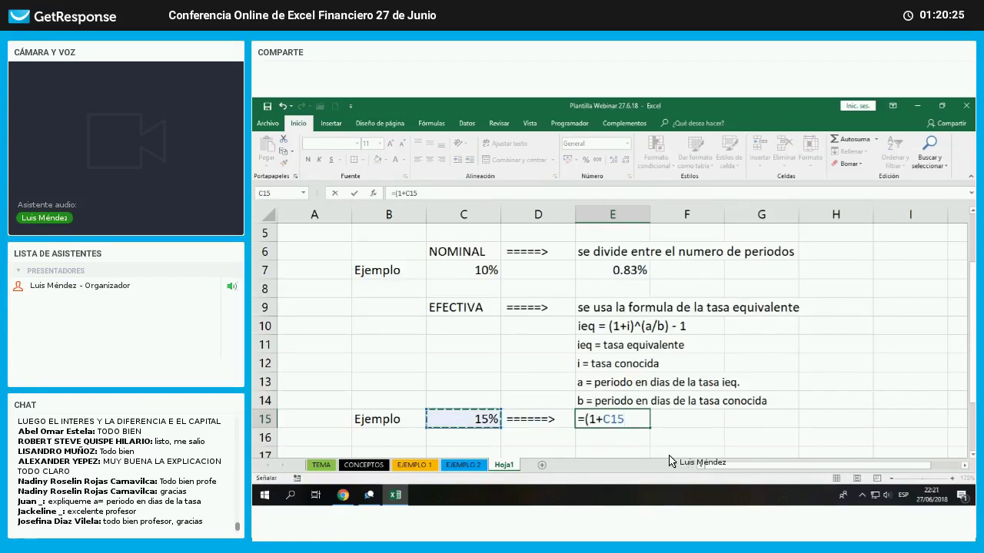
type(")^")
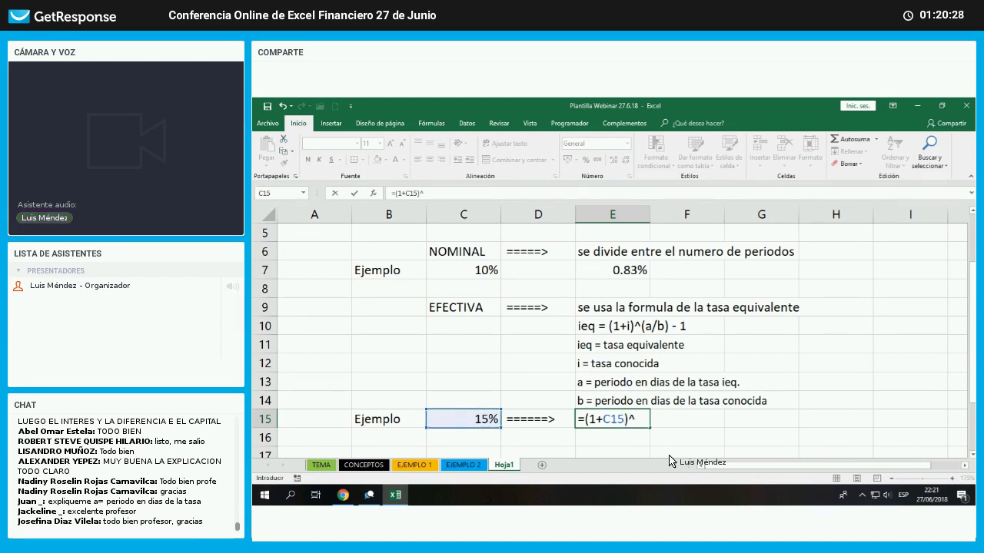
type("(")
type("30/")
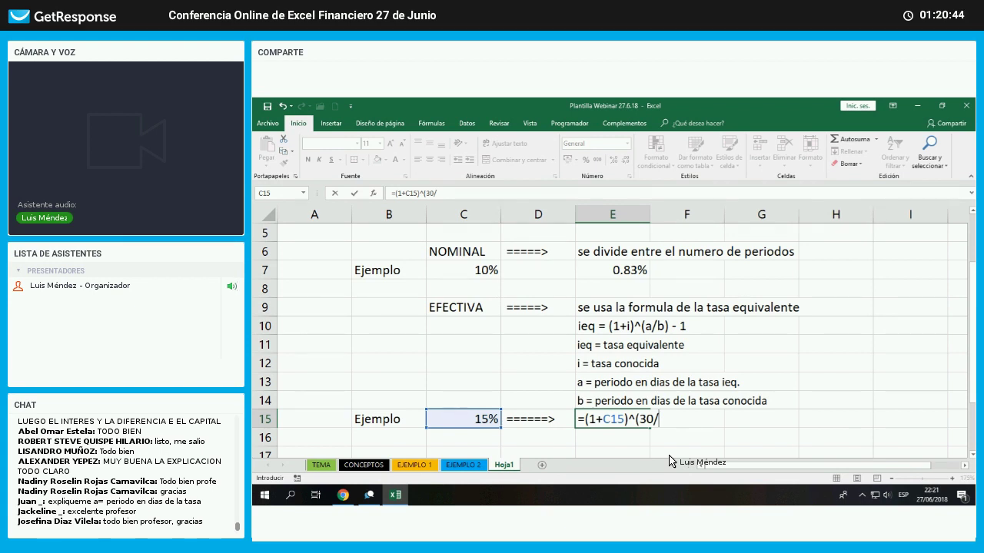
type("360)-1")
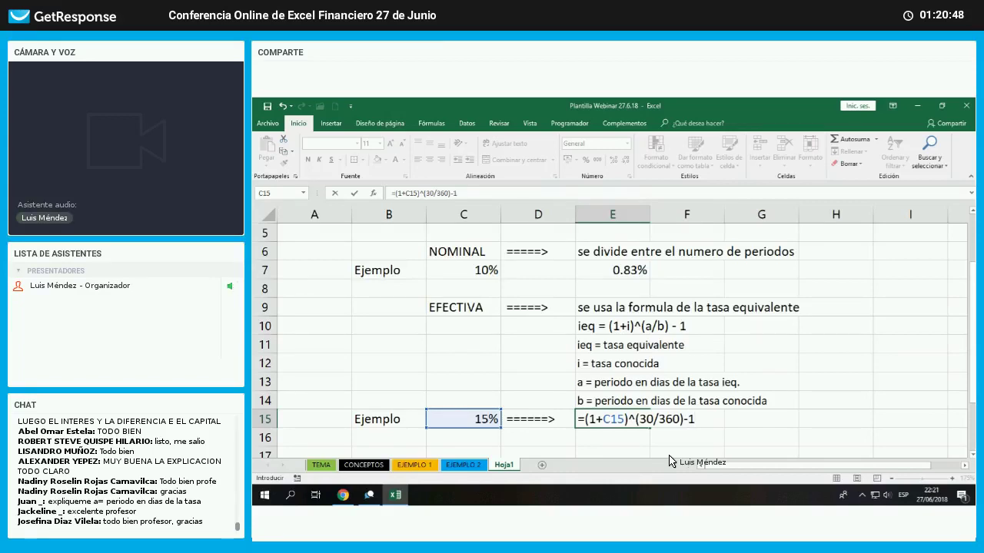
key("Return")
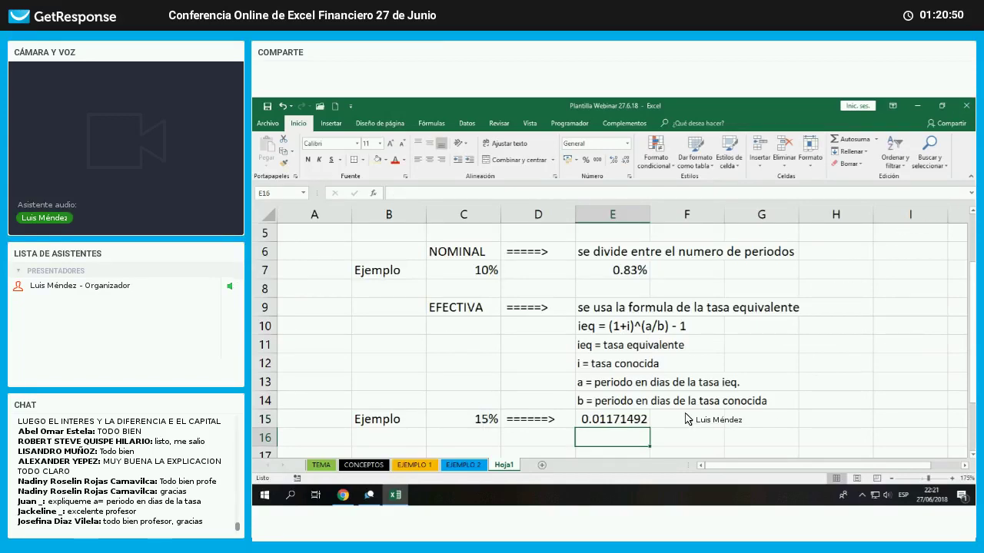
- Format the monthly rate in E15 as a percentage with two decimals
key("Up")
left_click(586, 159)
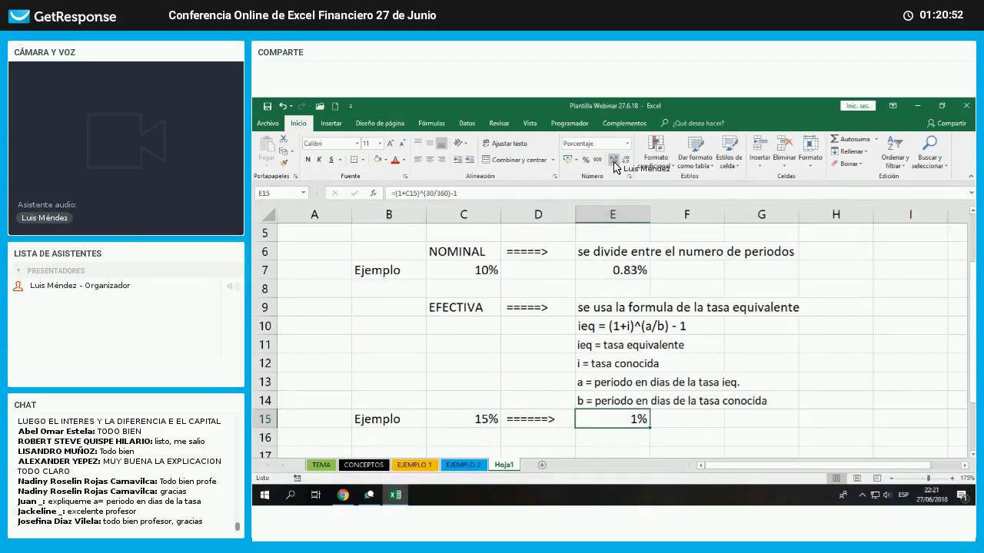
double_click(612, 160)
left_click(665, 436)
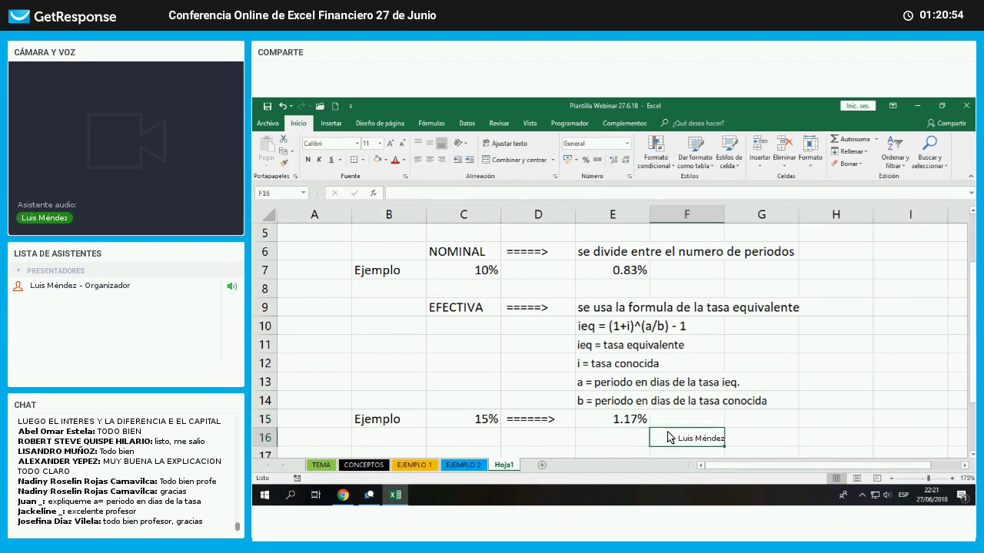
left_click_drag(603, 308, 768, 314)
left_click(761, 363)
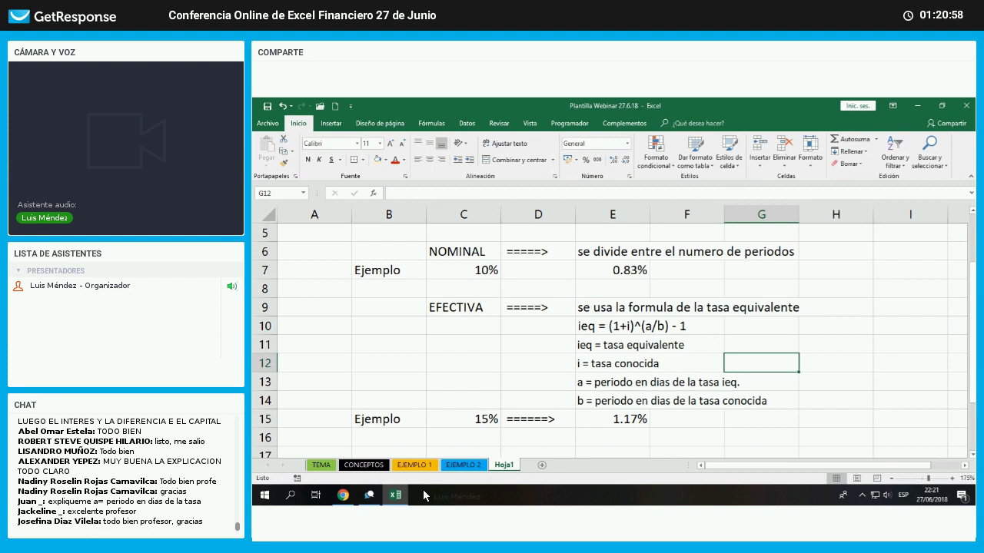
- Switch to the GetResponse webinar in Chrome and send the chat message "Buenas noches y gracias !"
mouse_move(345, 504)
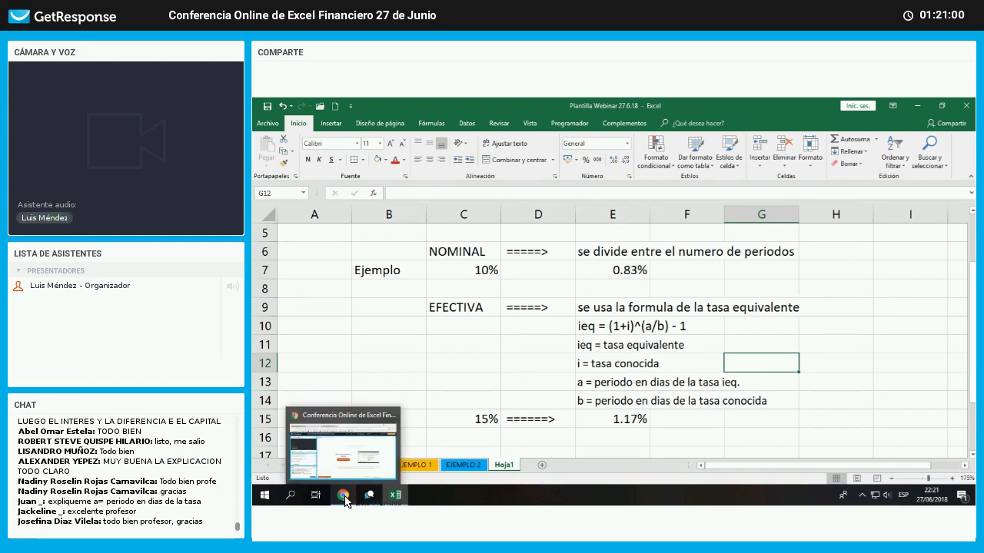
left_click(350, 465)
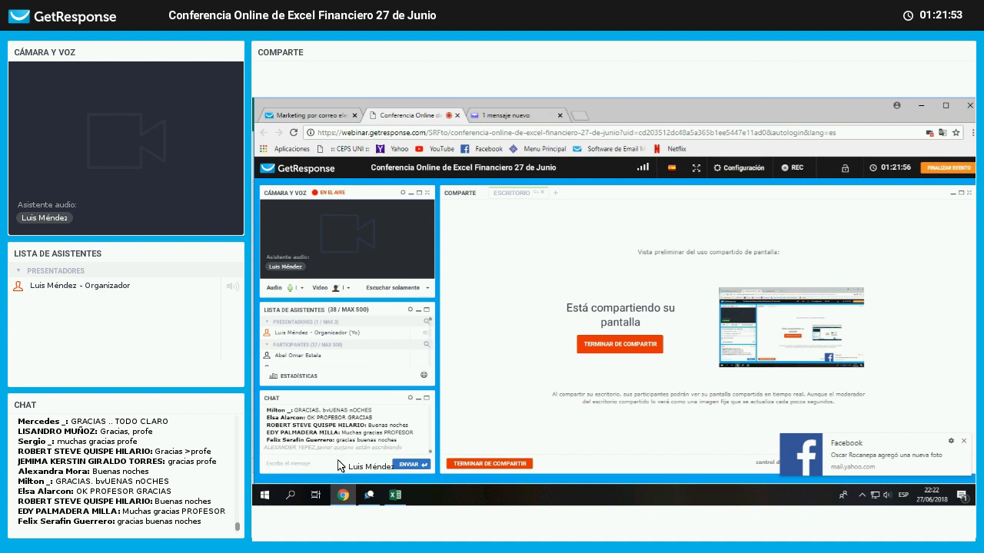
left_click(332, 465)
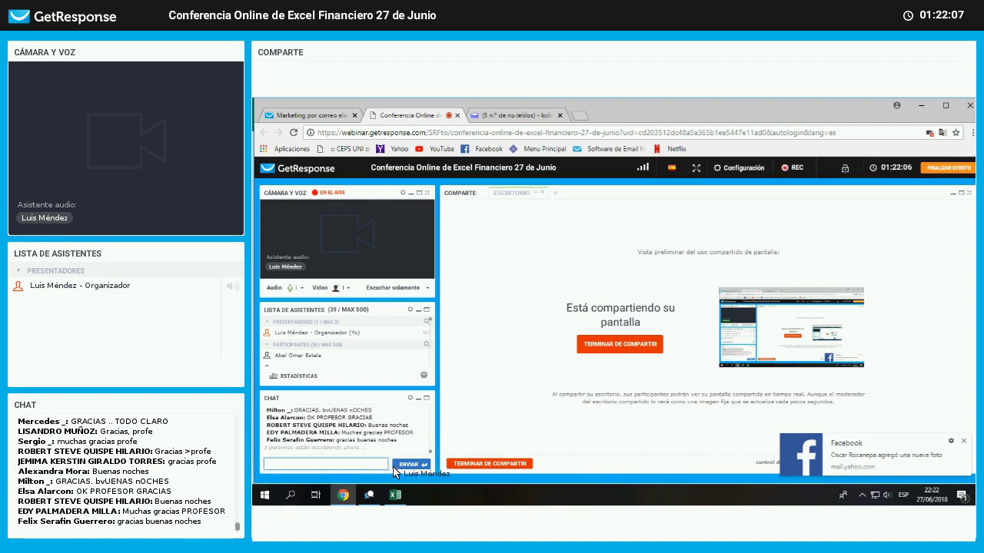
type("Bue")
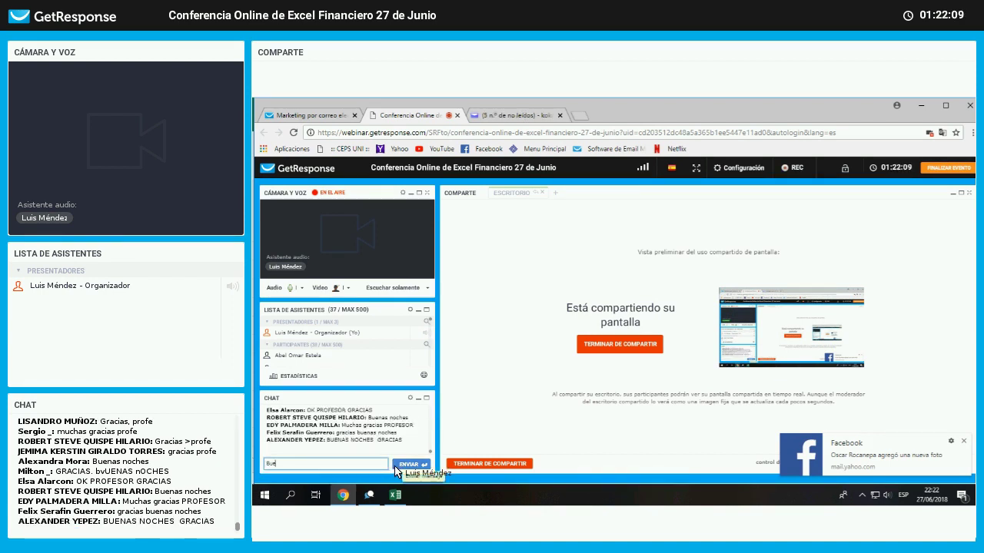
type("nas noches")
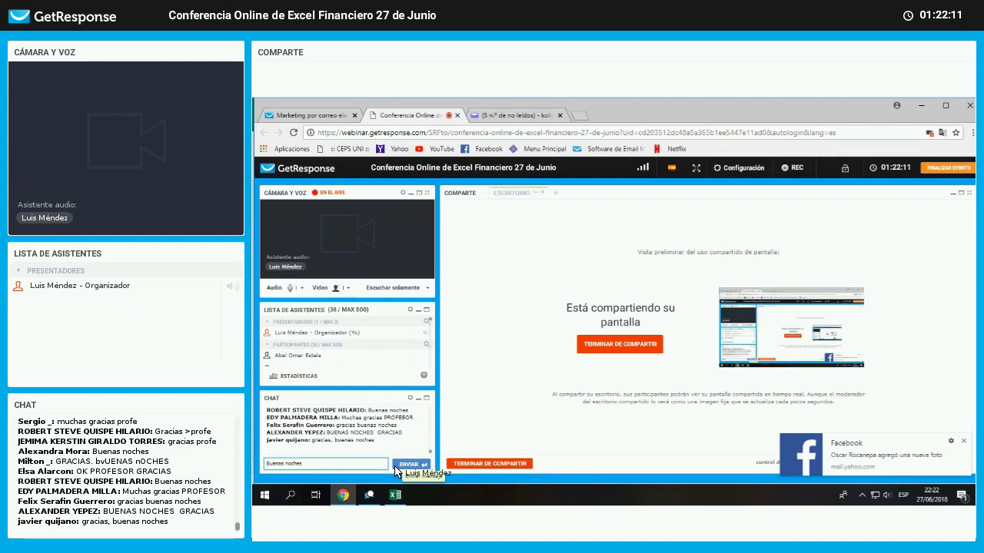
type(" y gracia")
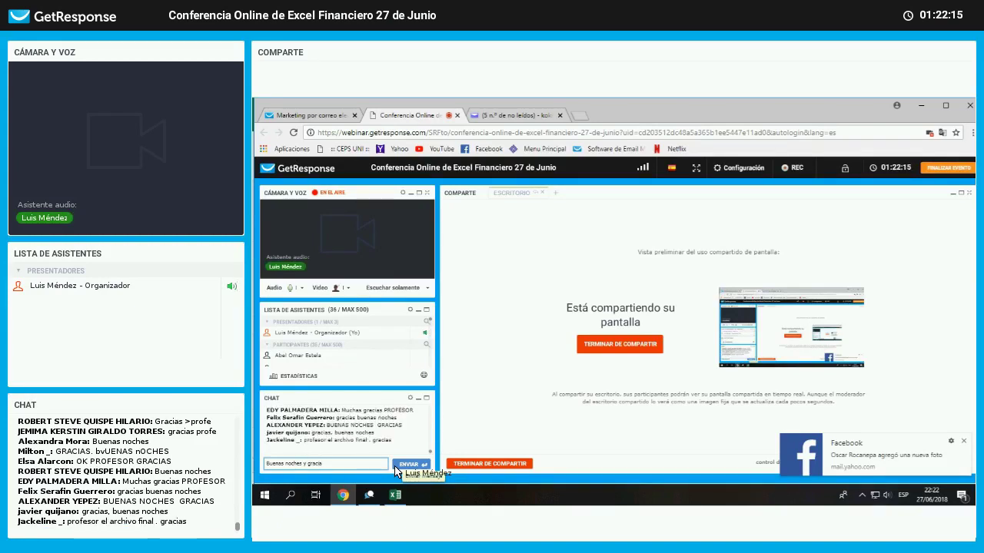
type("s !")
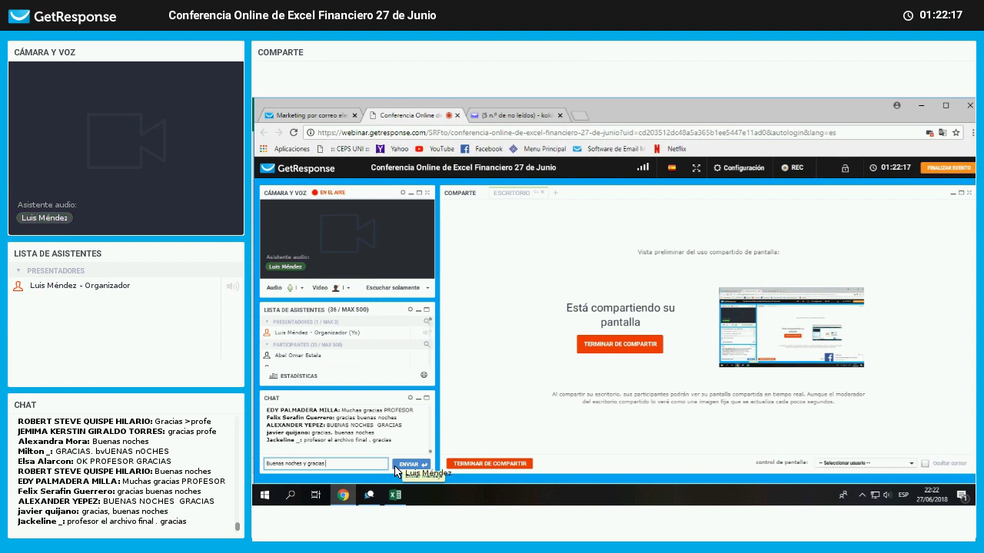
key("Return")
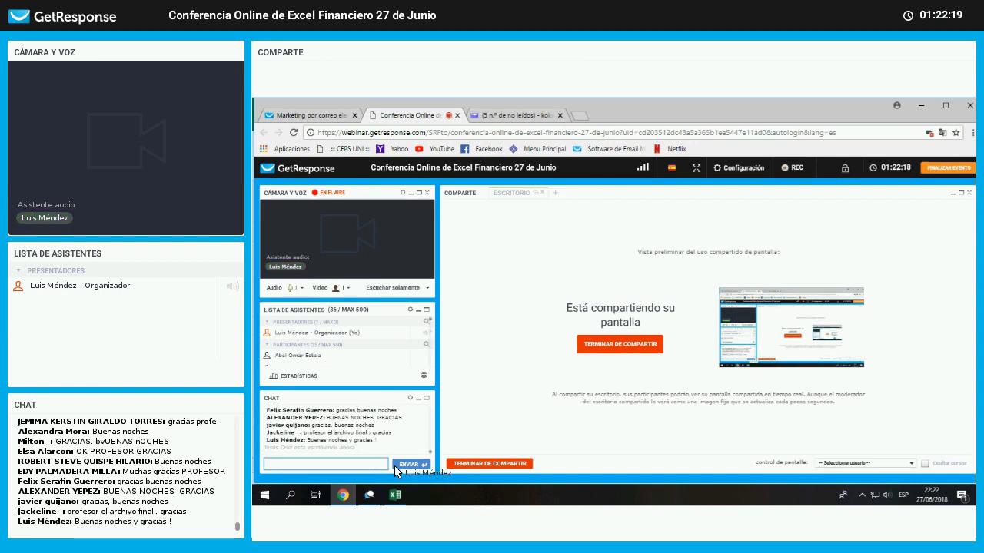